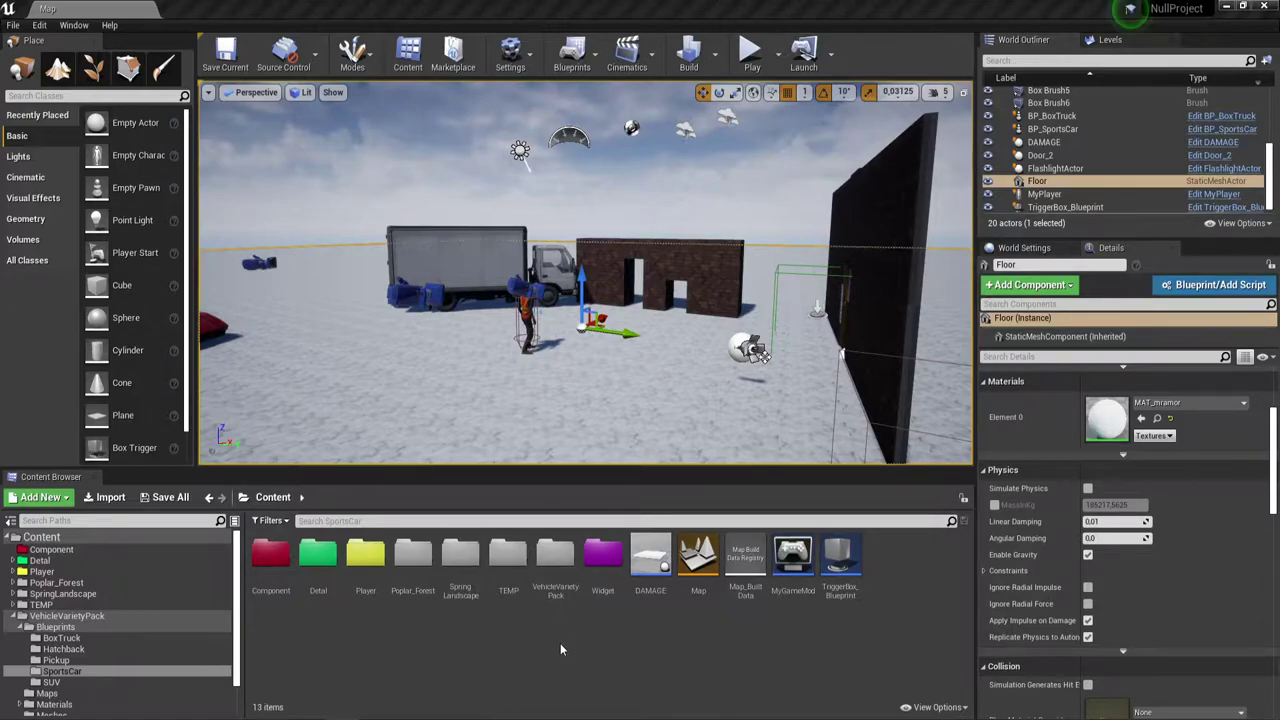
Create a new folder named MENU in the Content Browser.
right_click(560, 649)
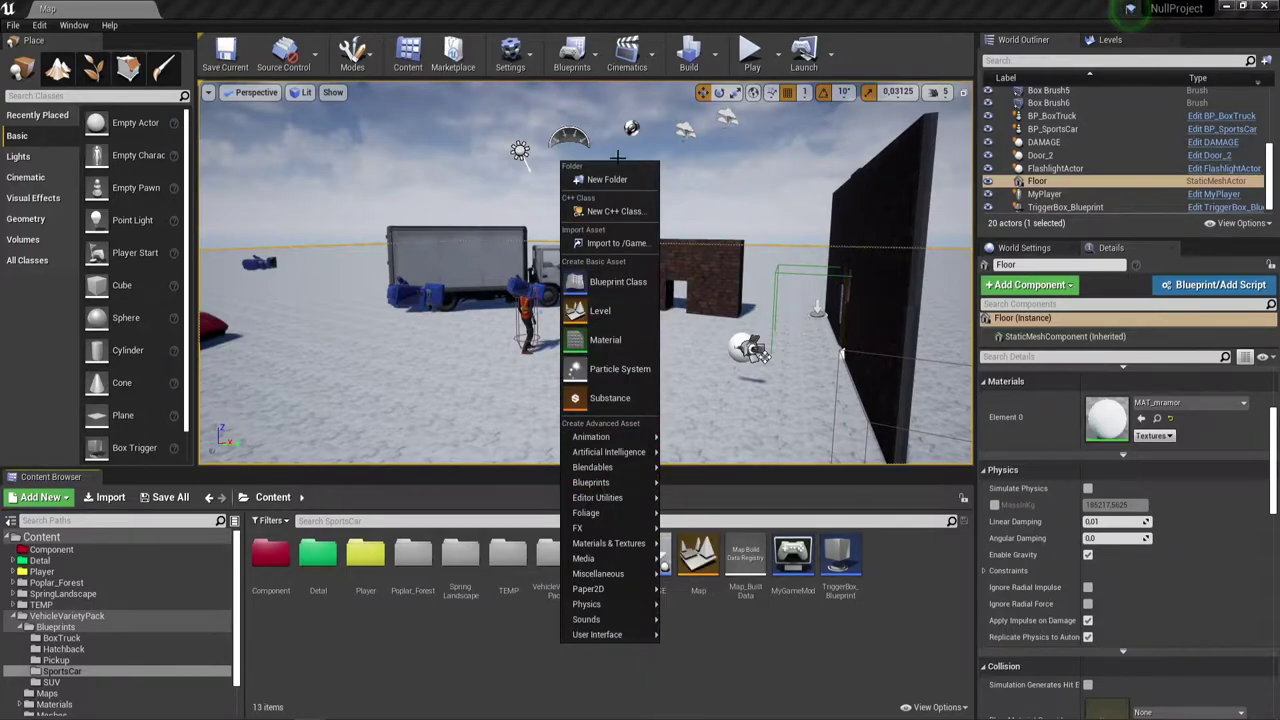
click(607, 179)
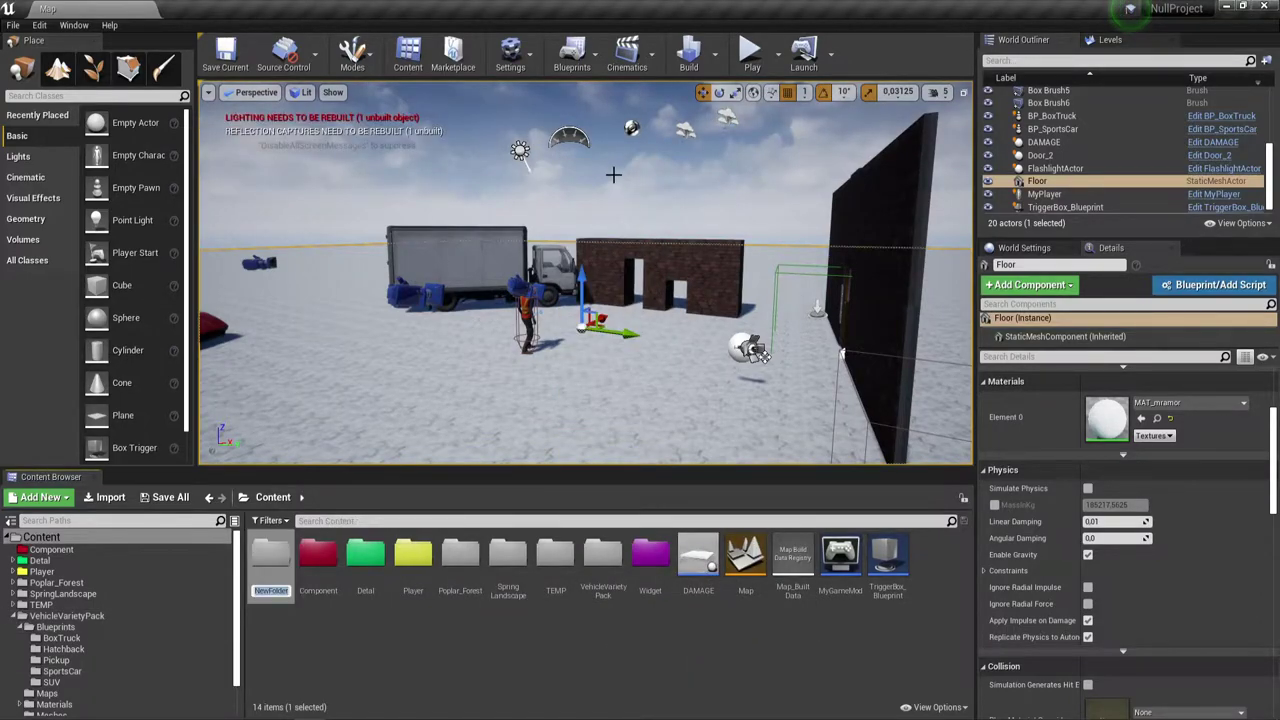
text(b)
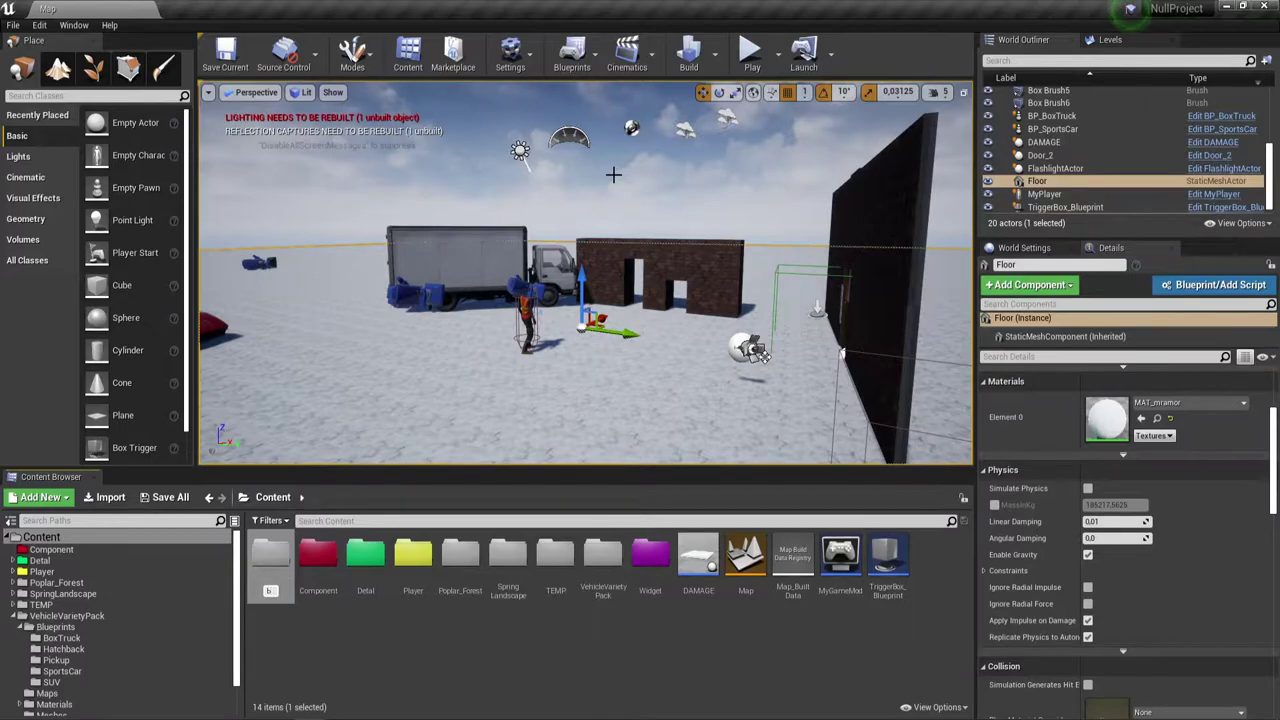
key(BackSpace)
text(M)
text(enu)
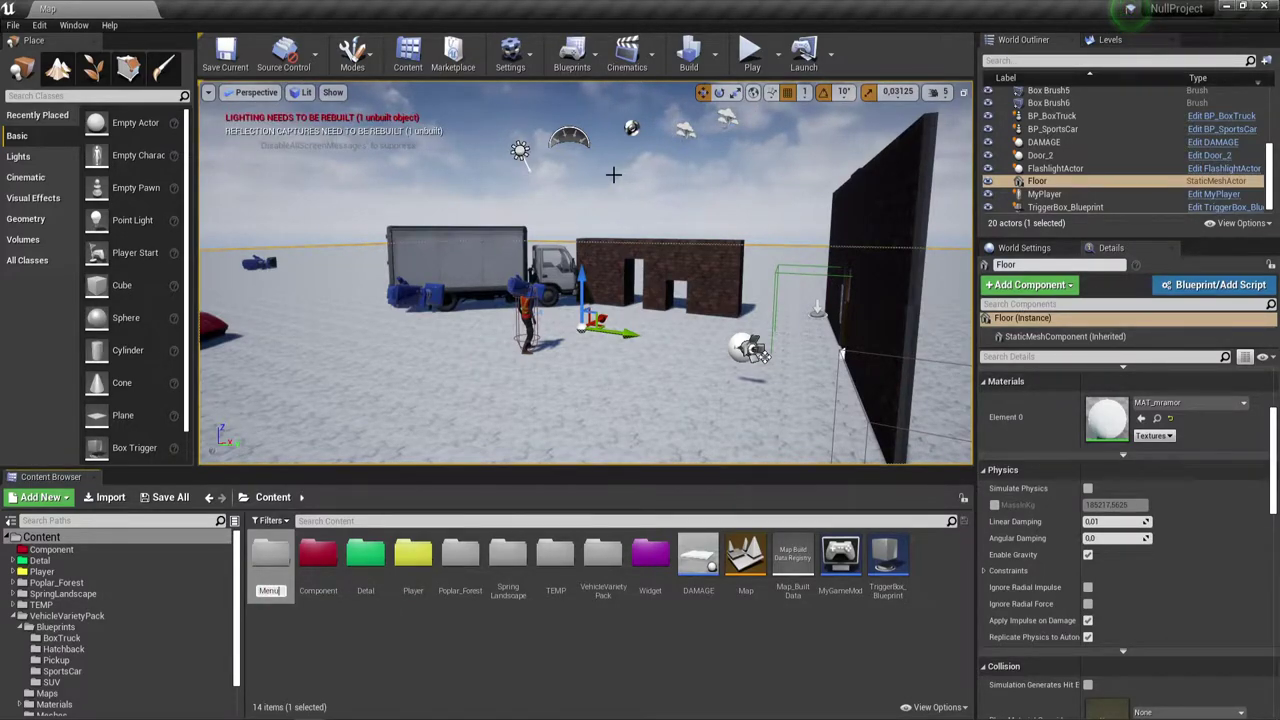
key(BackSpace)
key(BackSpace)
key(BackSpace)
text(a)
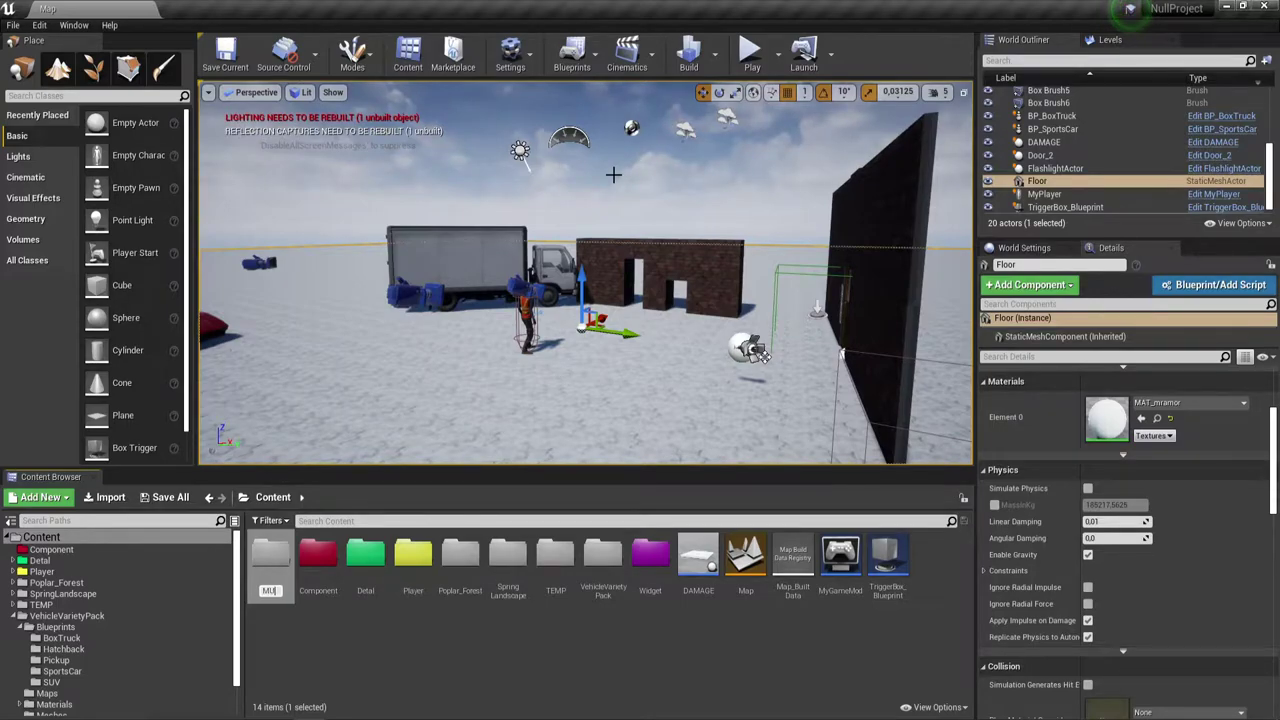
key(BackSpace)
text(e)
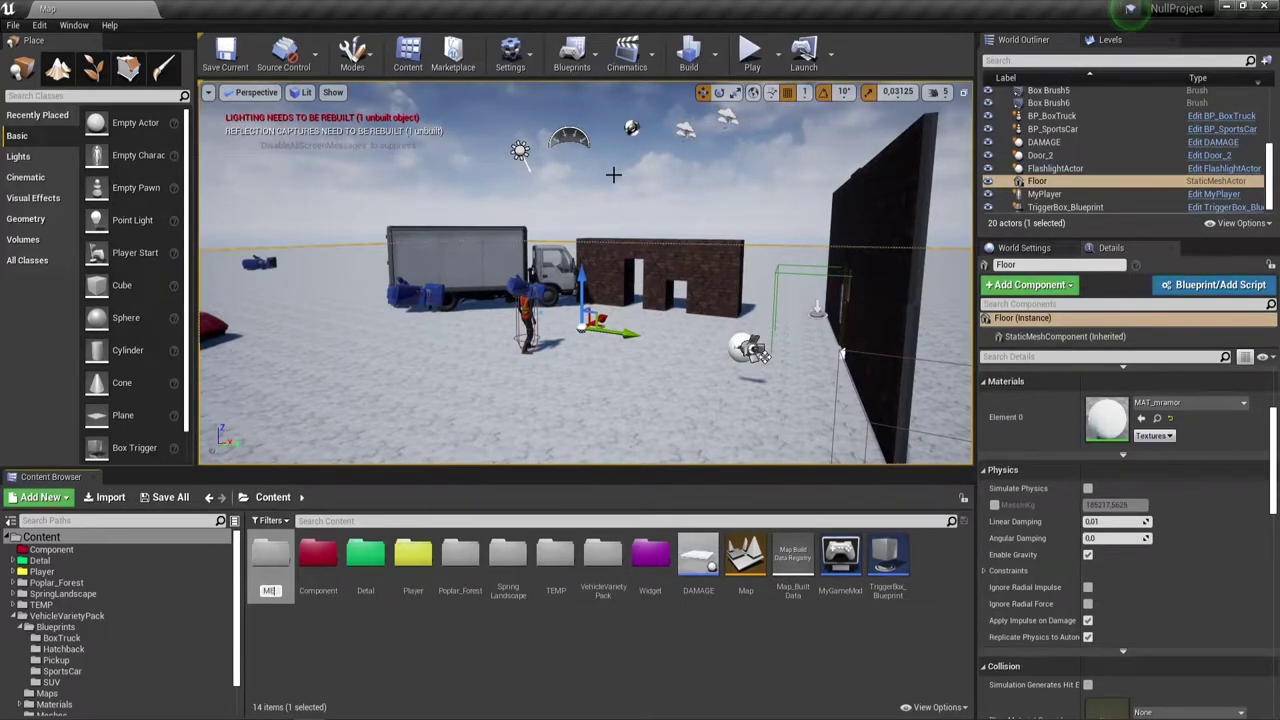
text(nu)
key(Return)
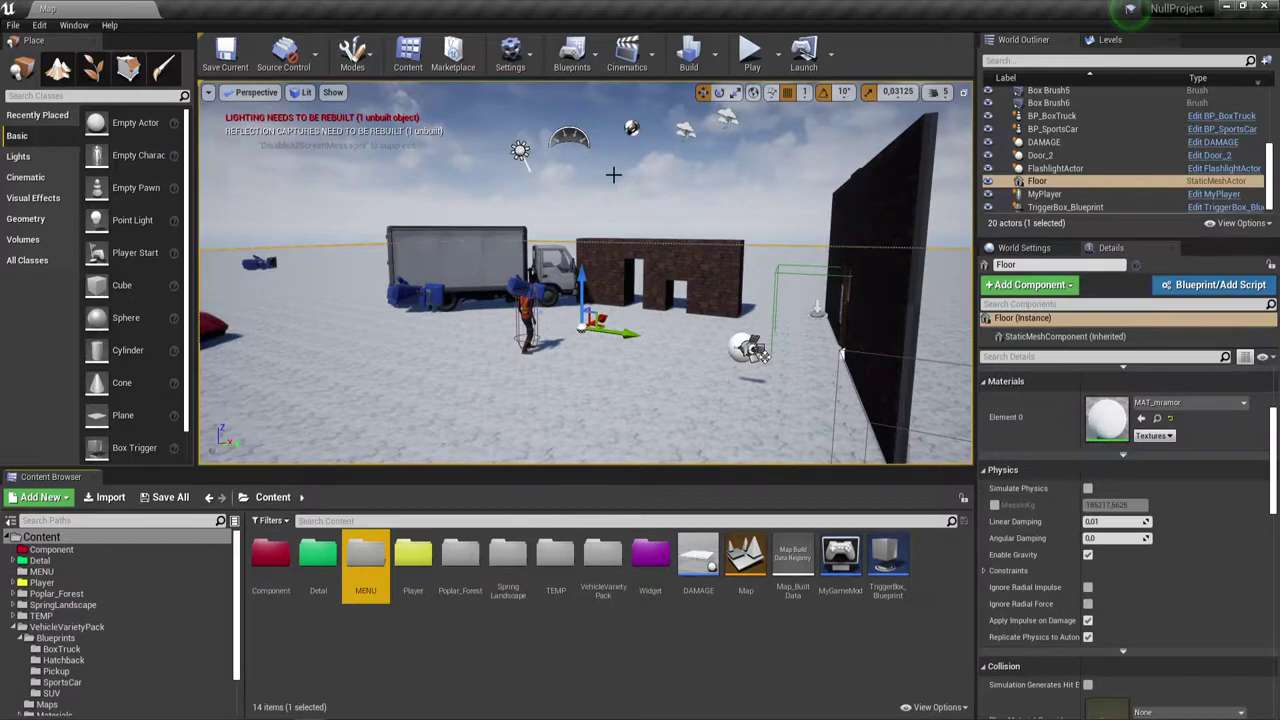
Create a second folder named FONTS alongside MENU.
click(375, 631)
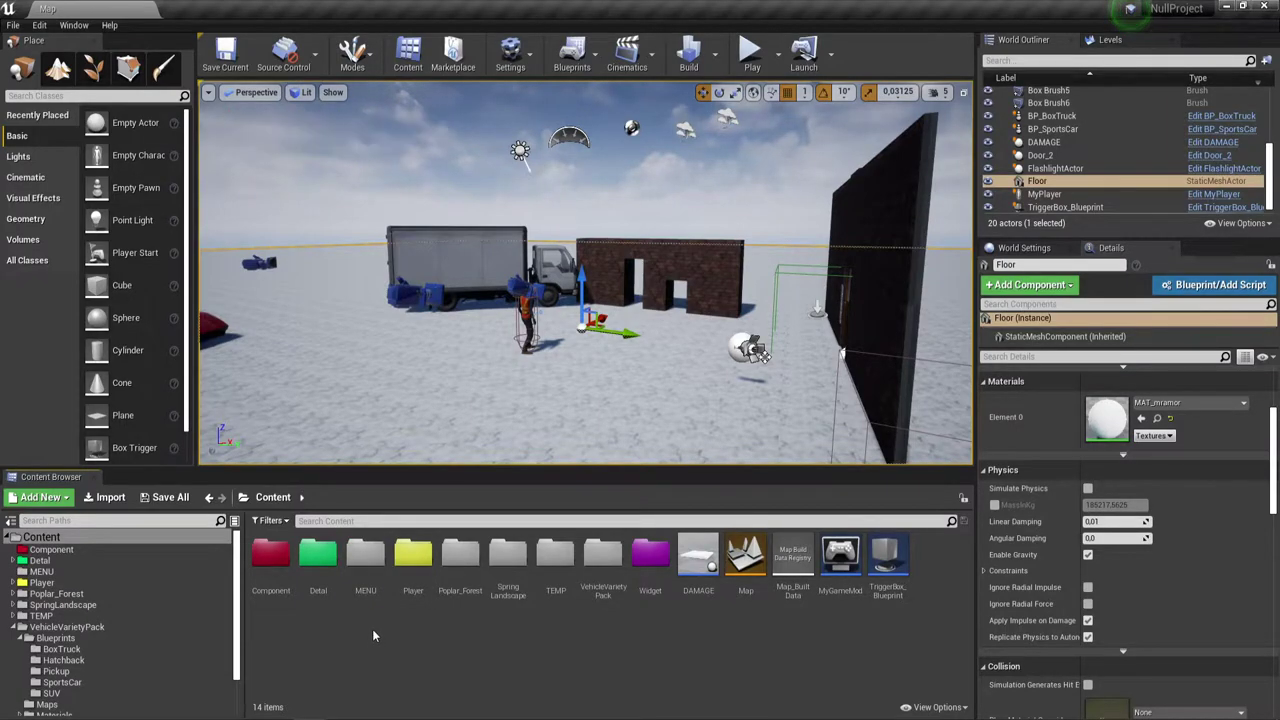
right_click(372, 629)
click(425, 160)
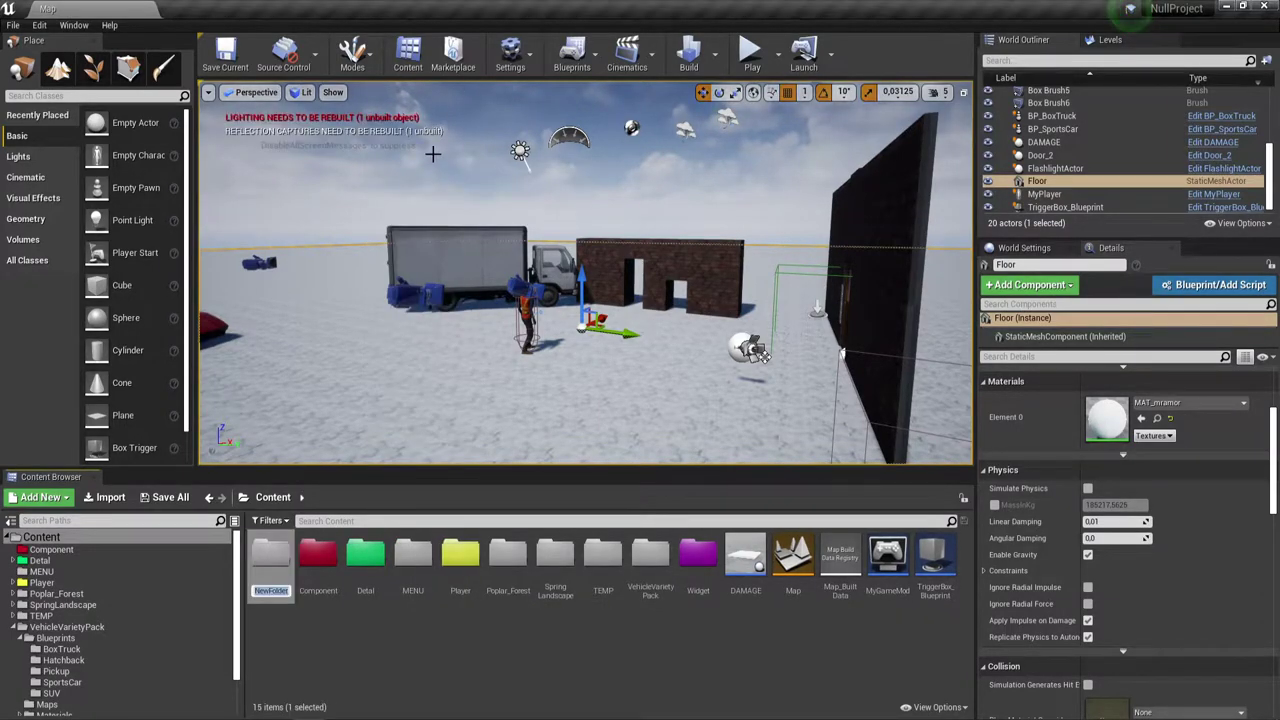
text(FD)
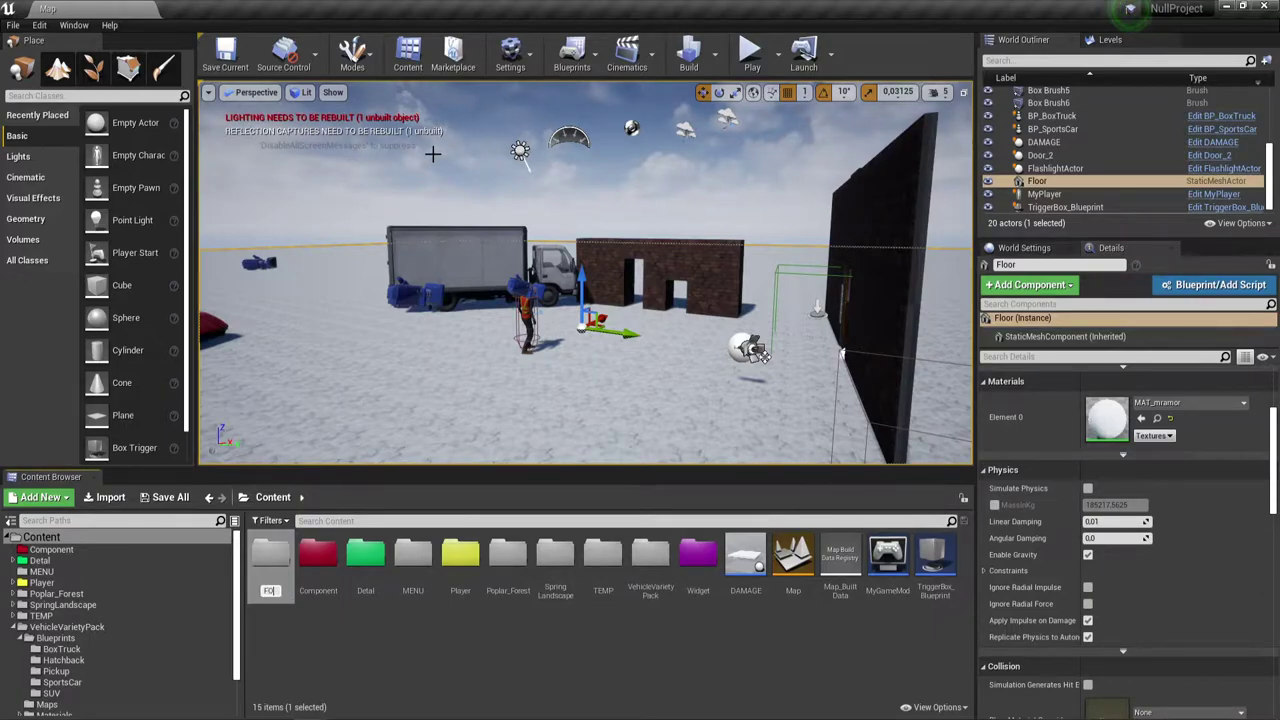
text(NTS)
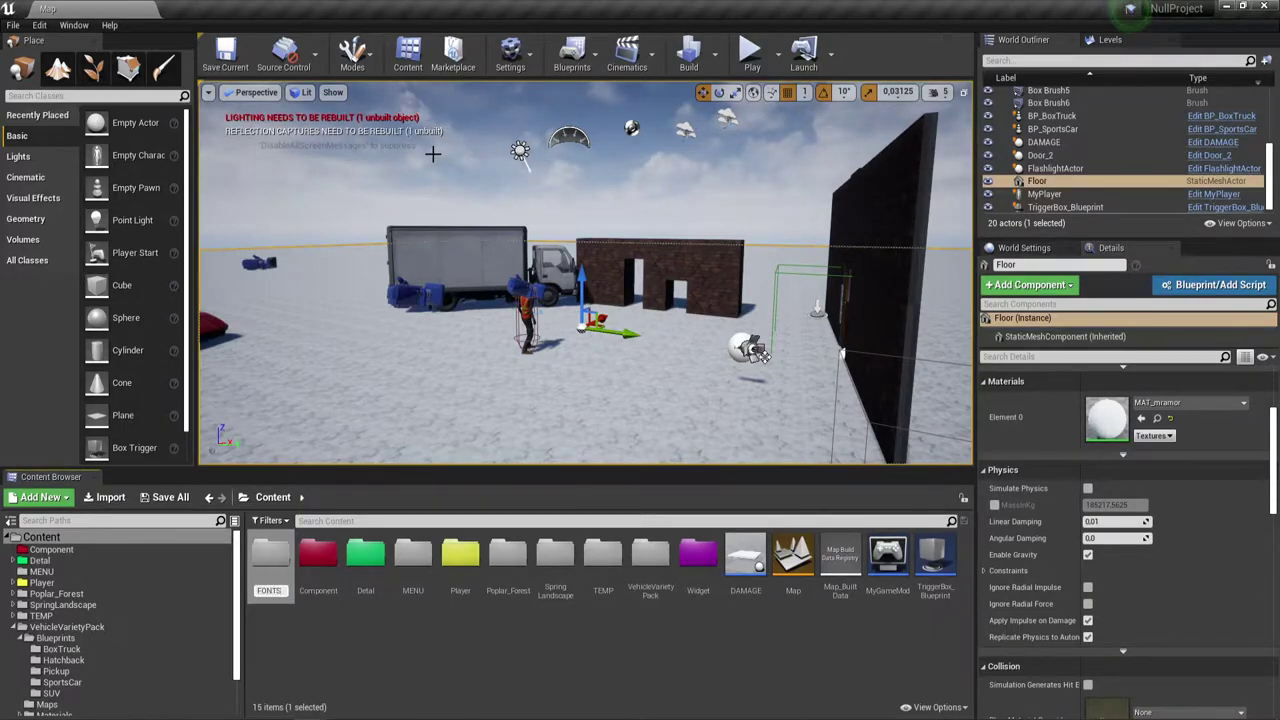
key(Return)
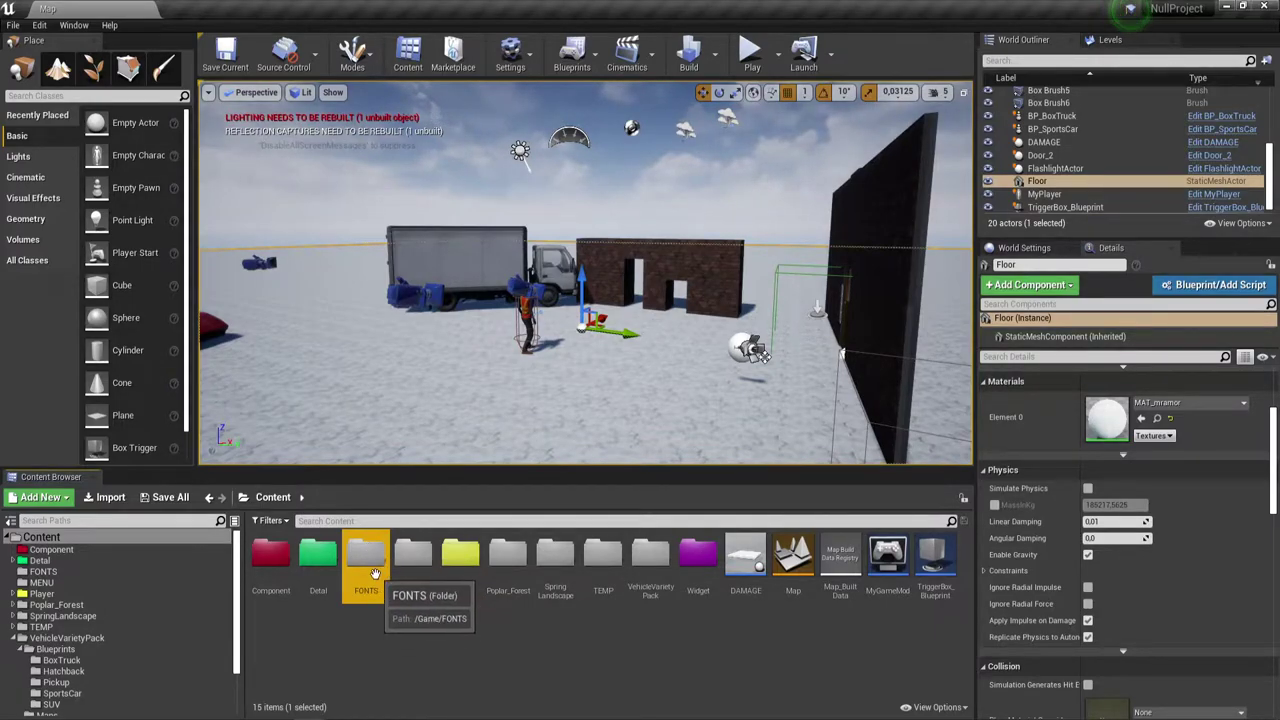
Open the FONTS folder and begin an Import to /Game/FONTS, bringing up Desktop options.
double_click(370, 562)
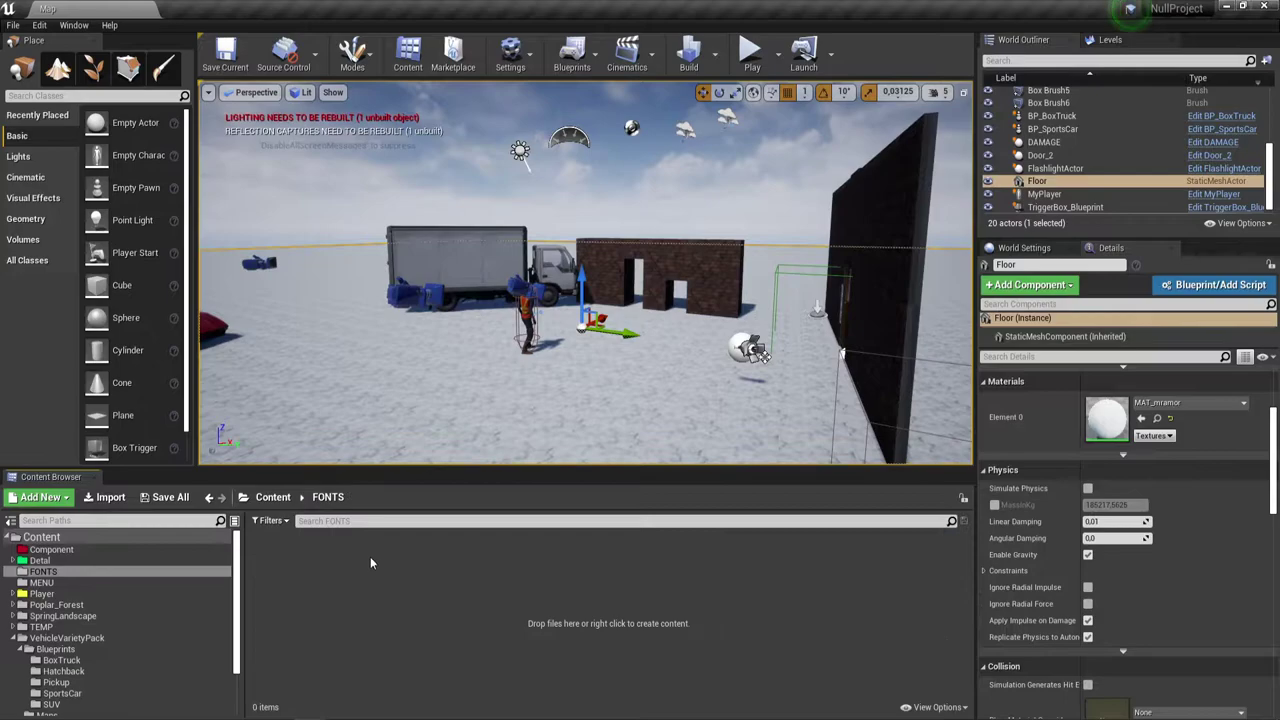
right_click(325, 593)
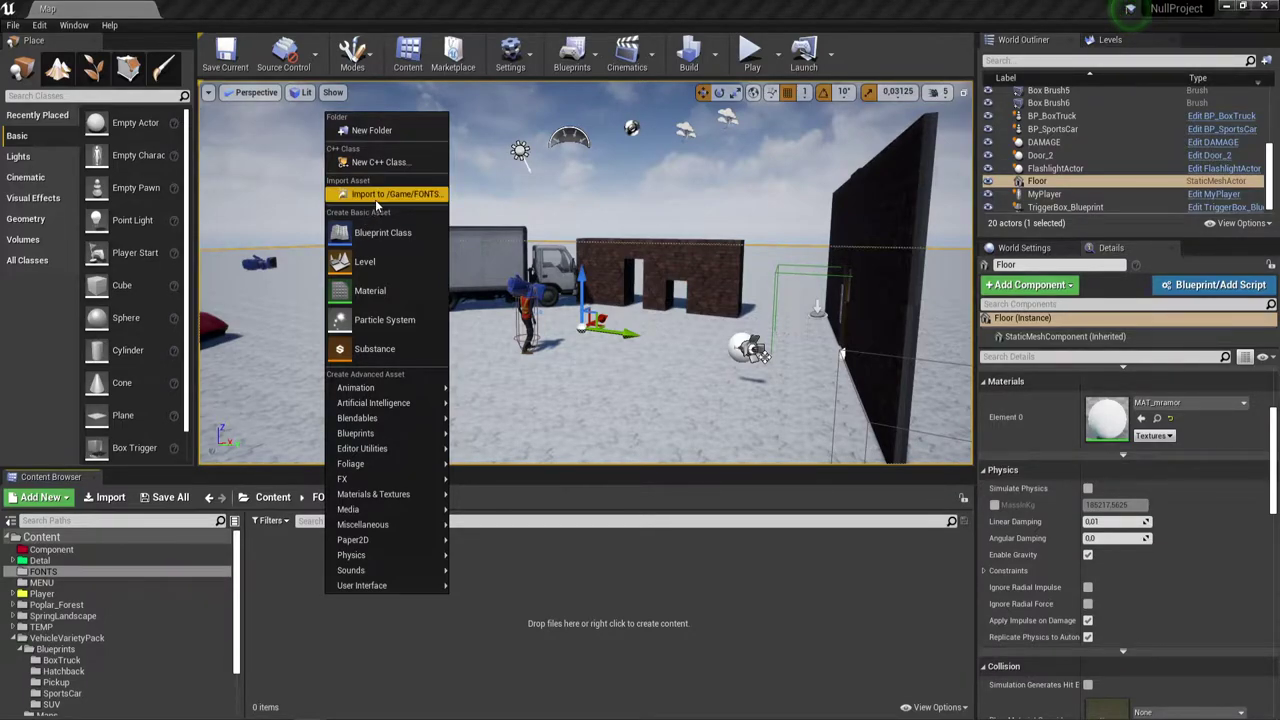
click(381, 197)
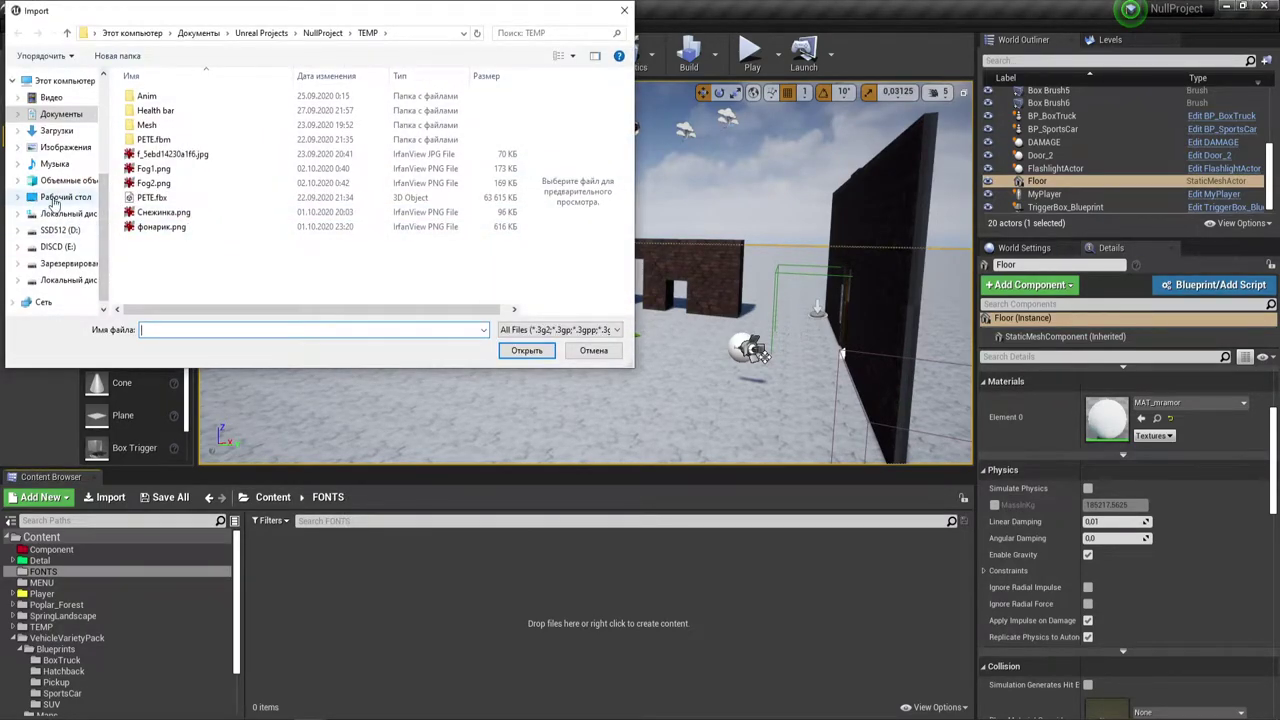
right_click(58, 197)
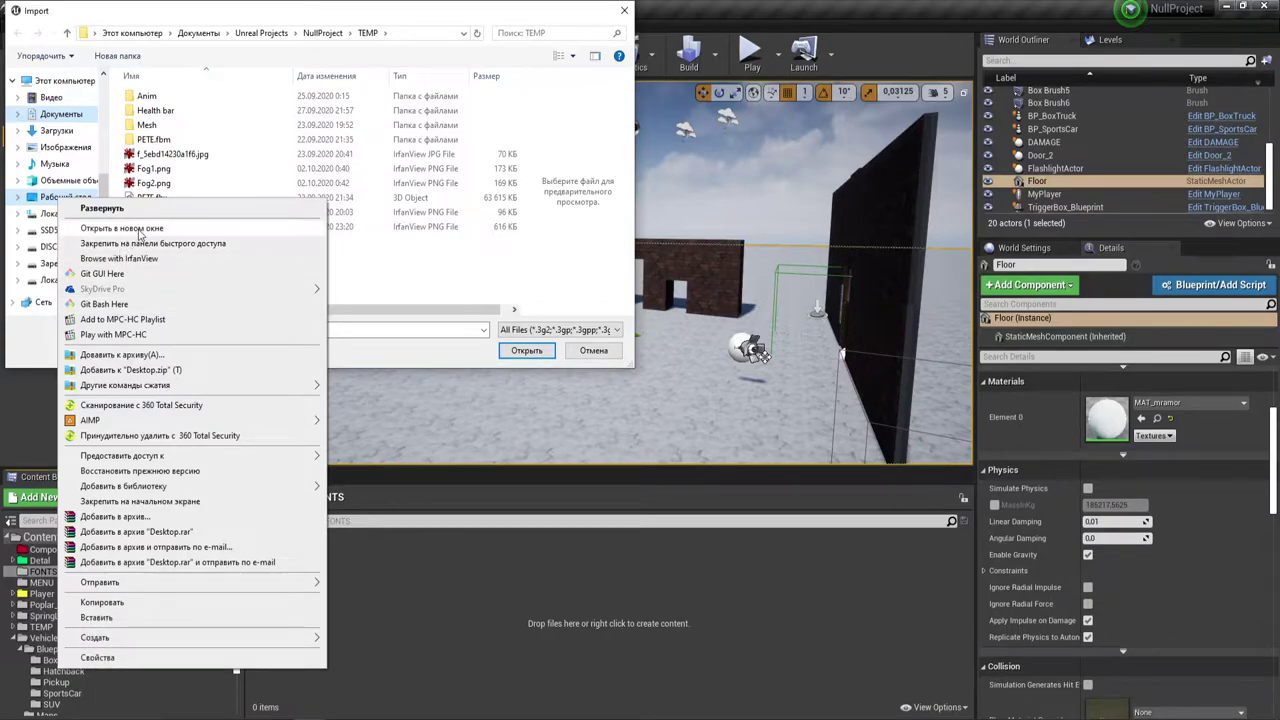
Open the Desktop Fonts folder separately and create and open a new Fonts folder inside TEMP.
click(128, 243)
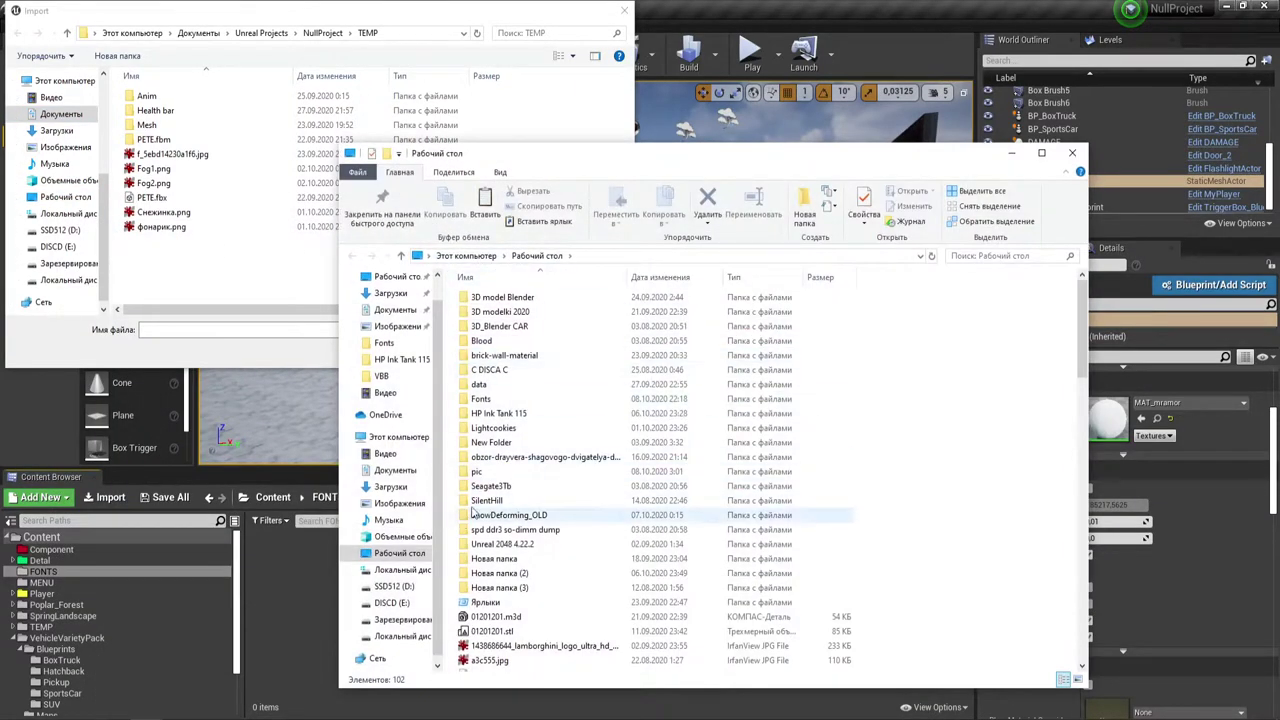
double_click(483, 399)
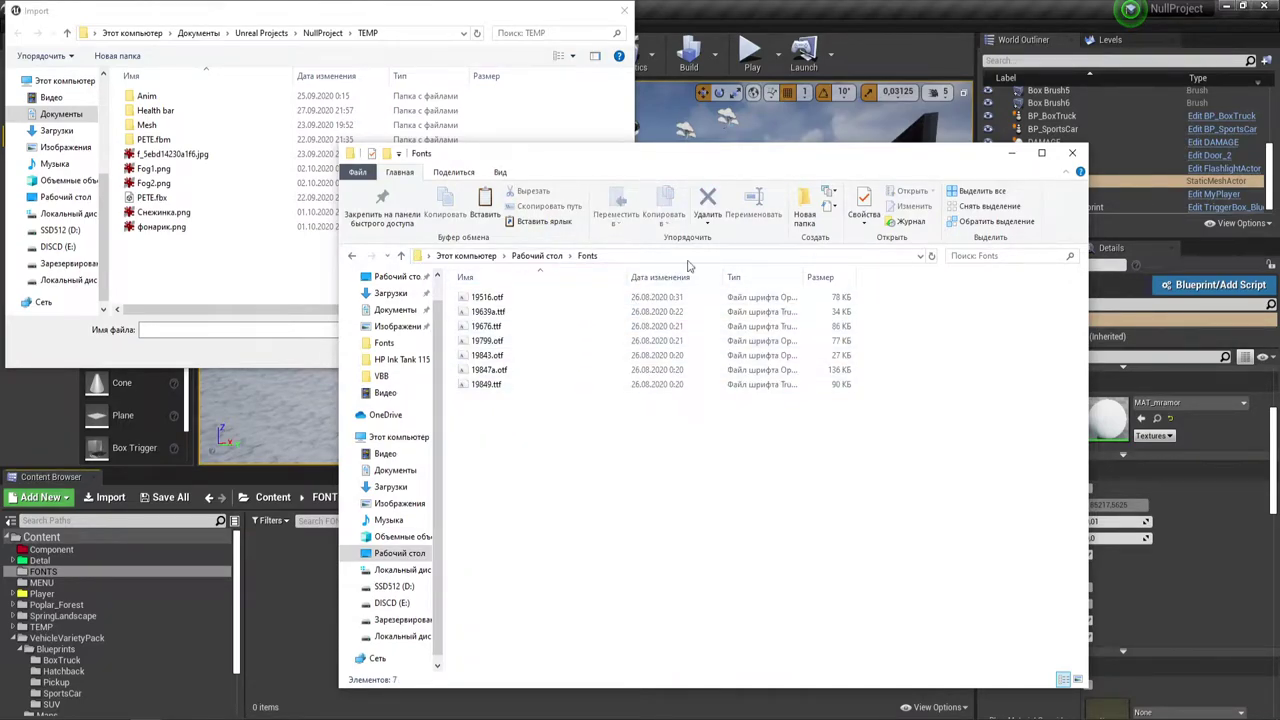
drag(591, 155, 641, 141)
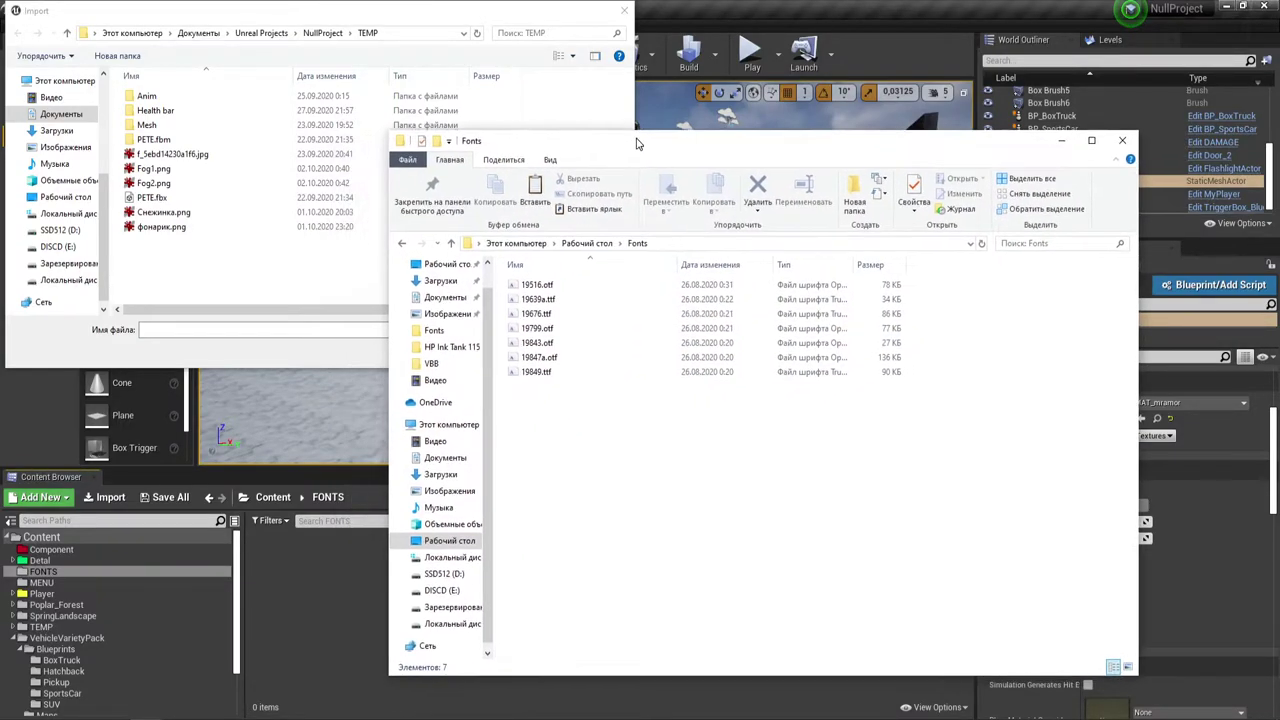
click(117, 55)
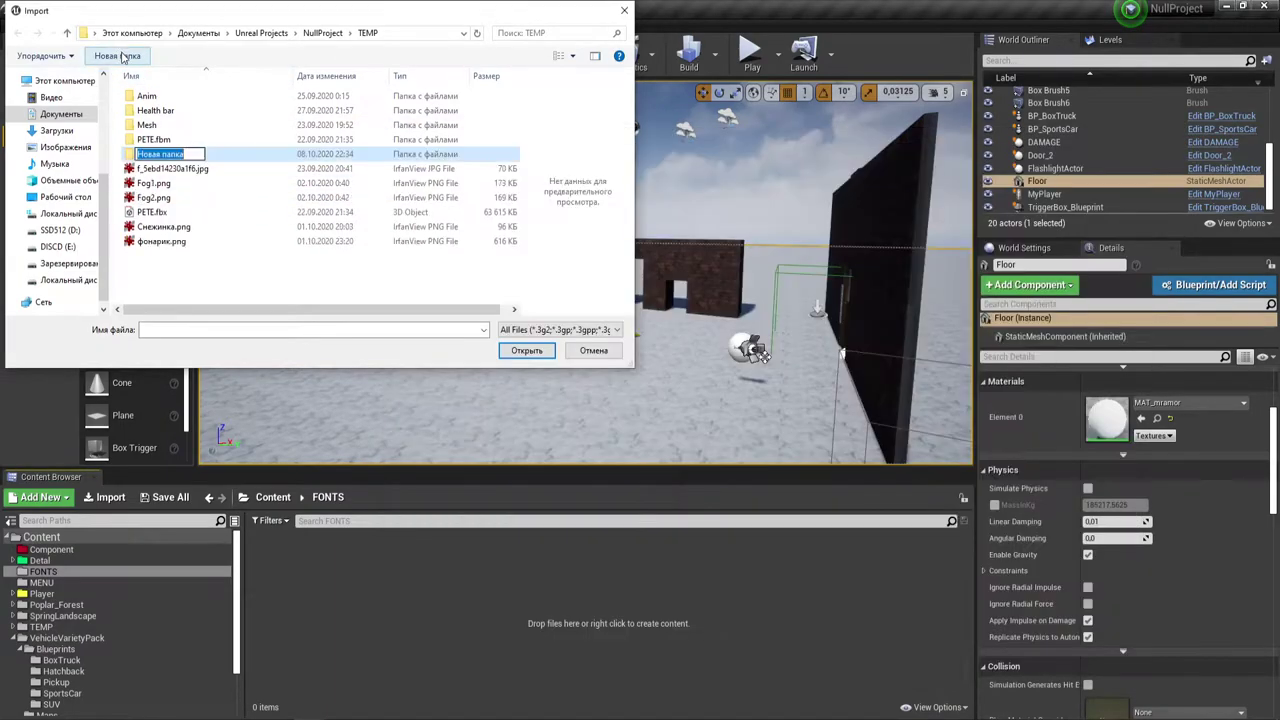
text(F)
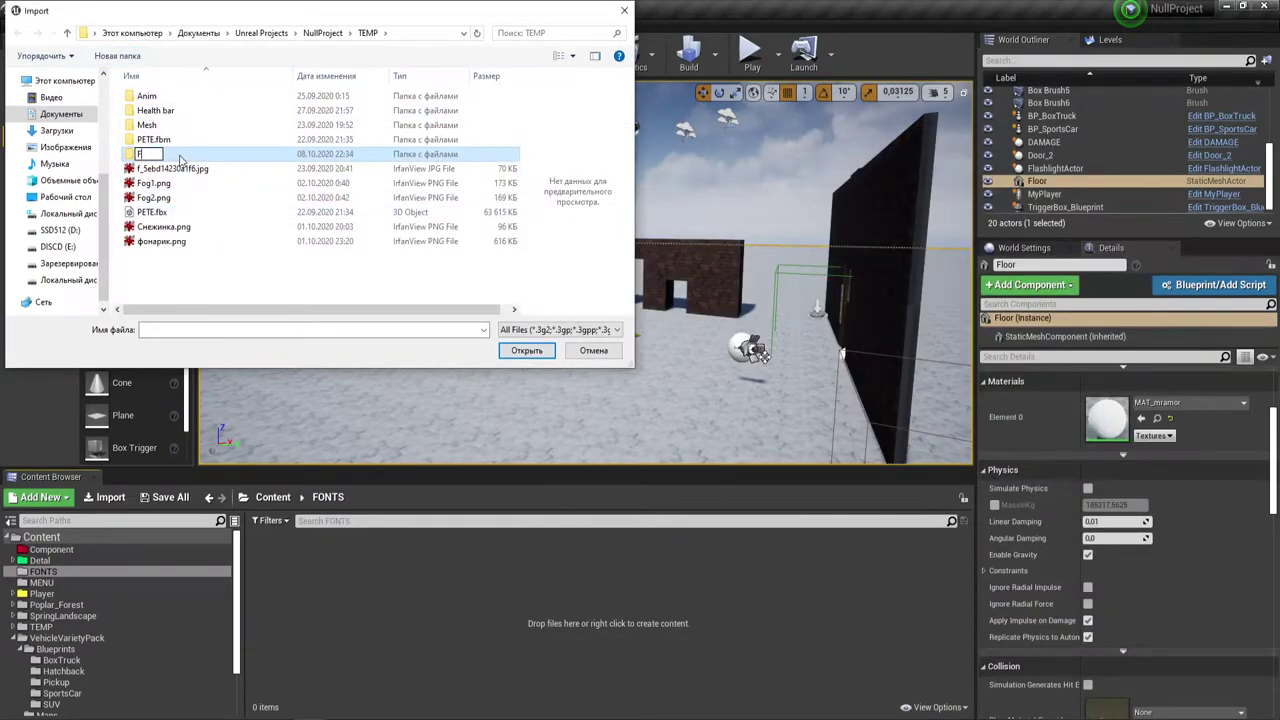
text(o)
text(nts)
key(Return)
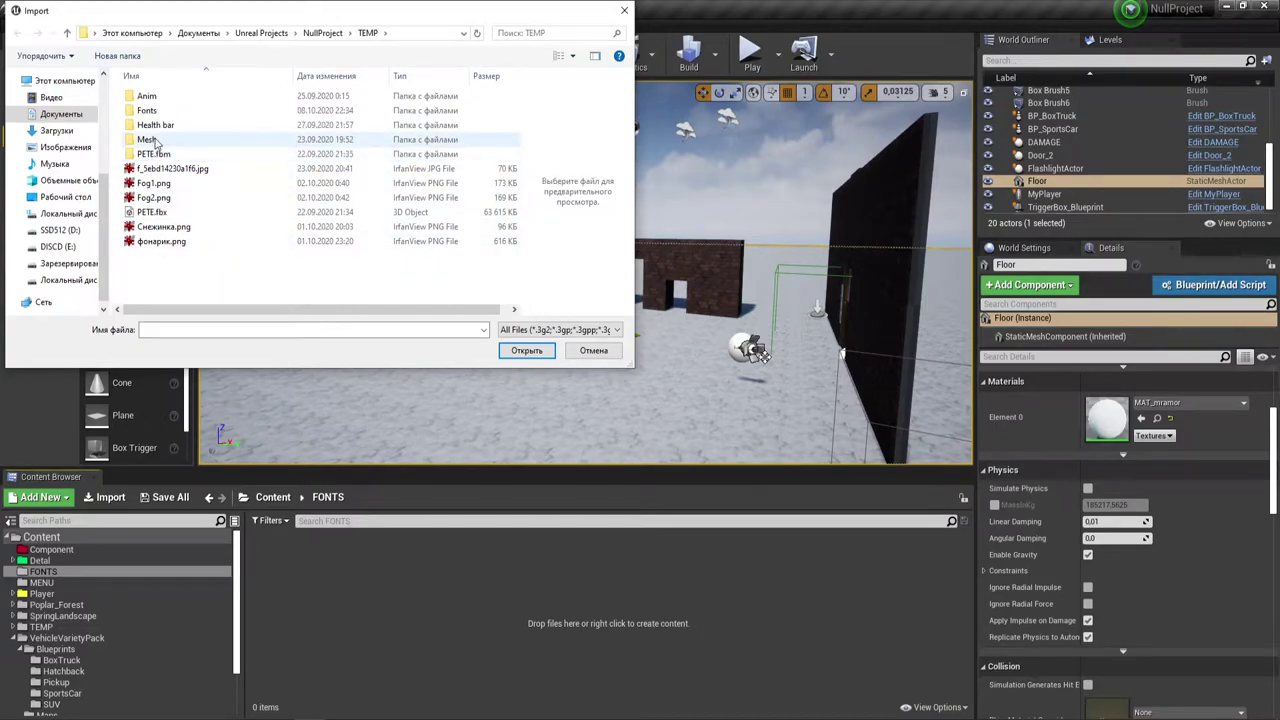
double_click(150, 112)
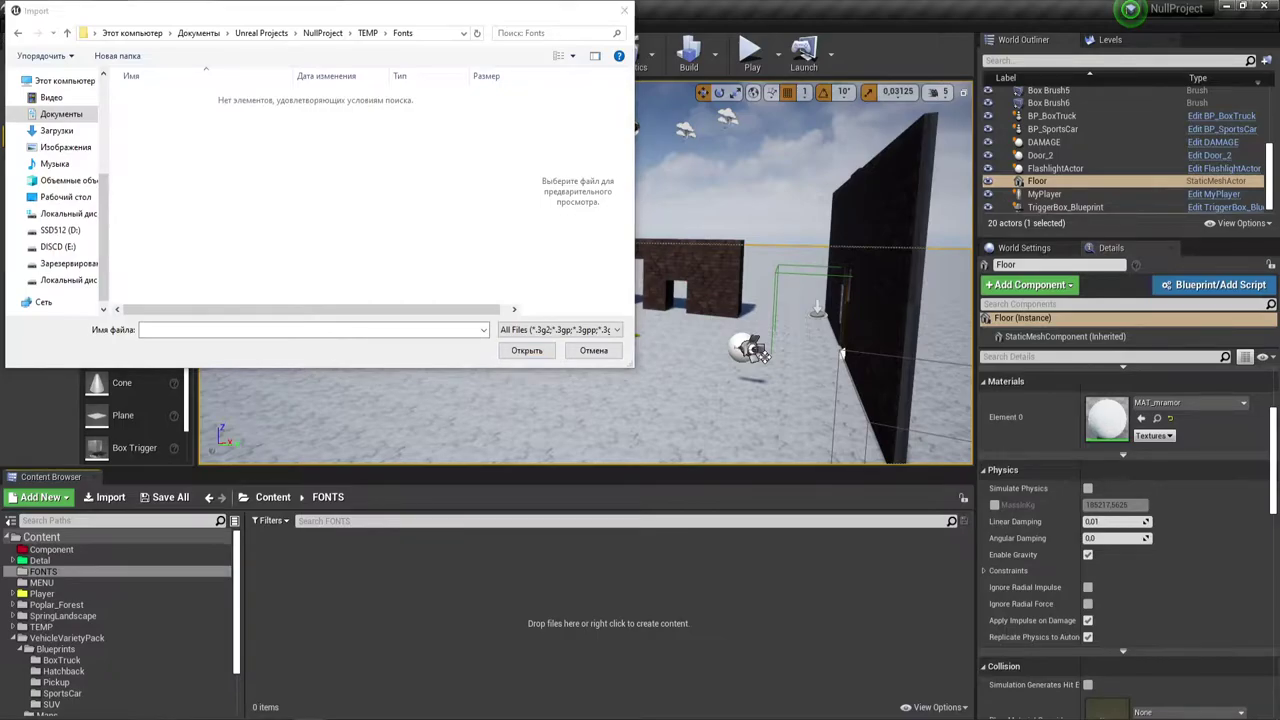
Move 19639a.ttf and 19847a.otf into TEMP\Fonts and select both for import.
mouse_move(165, 712)
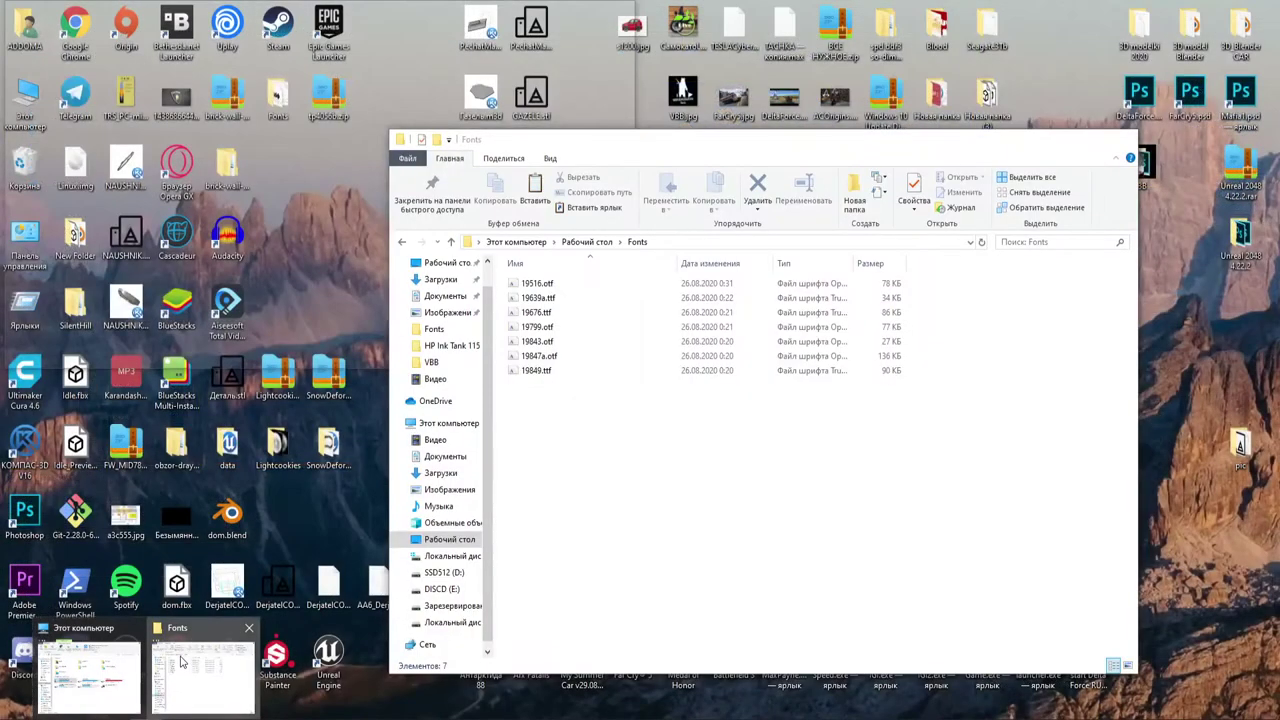
click(181, 661)
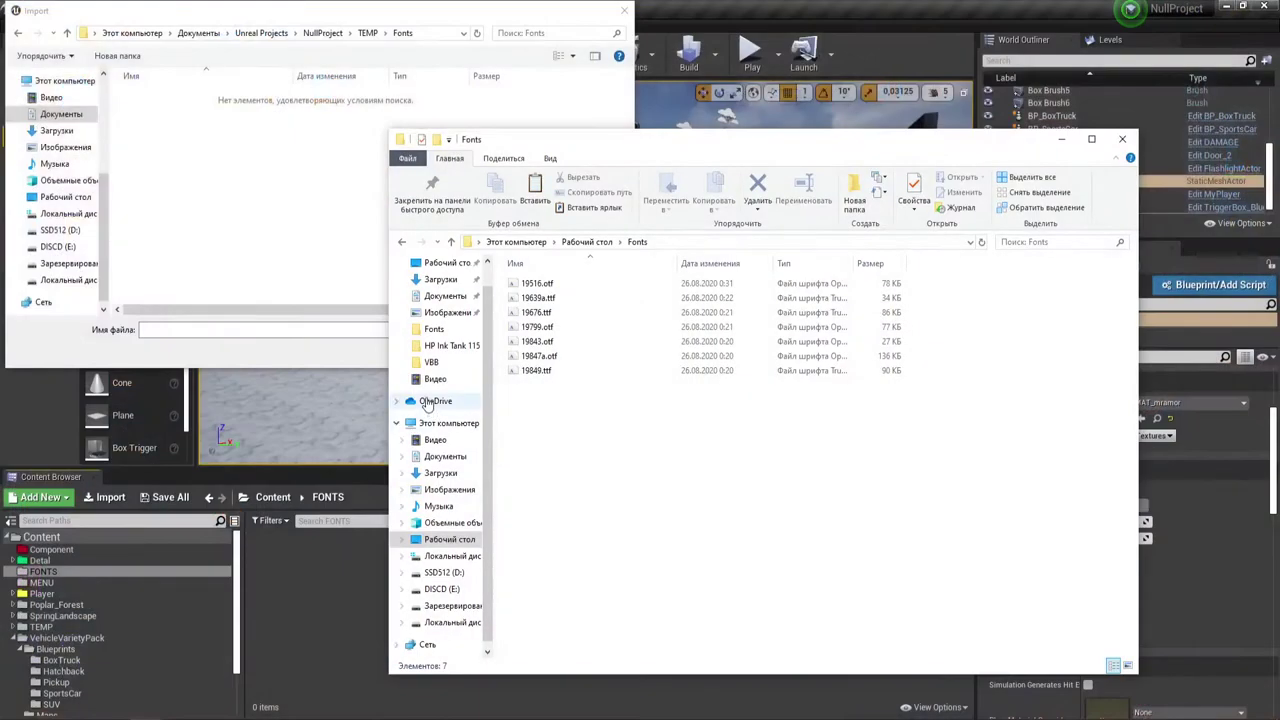
click(540, 297)
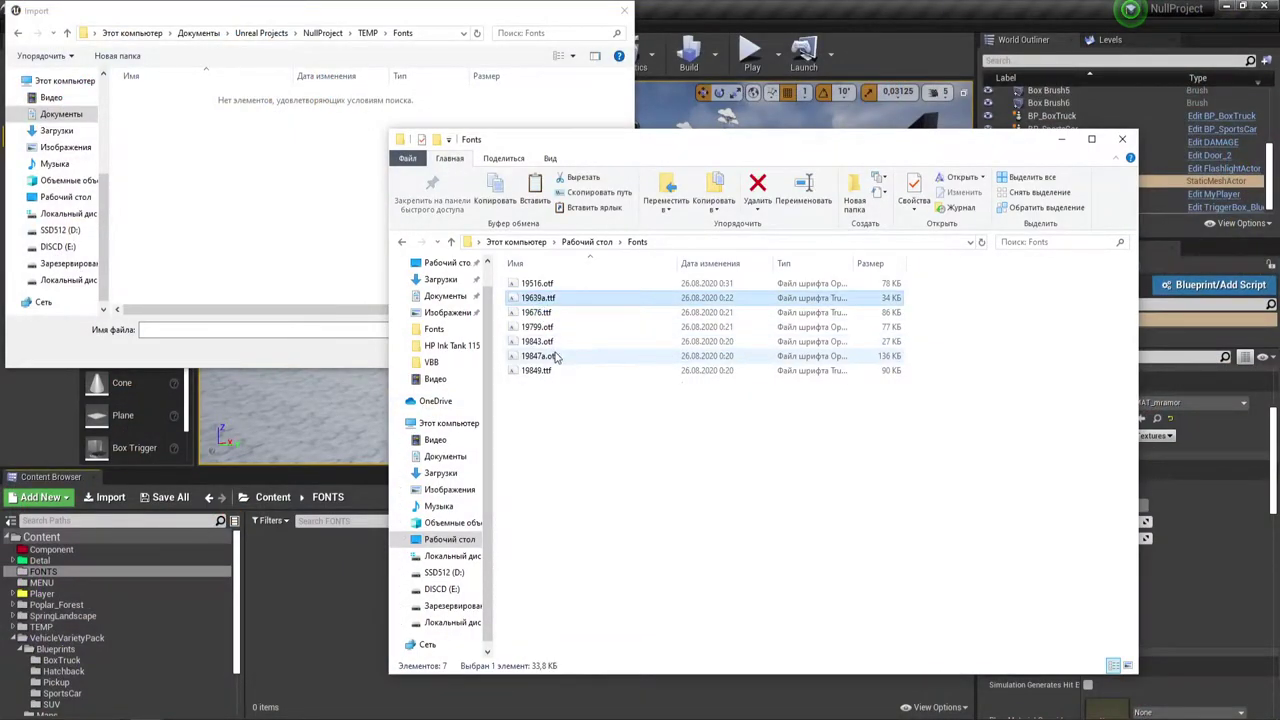
ctrl+click(537, 358)
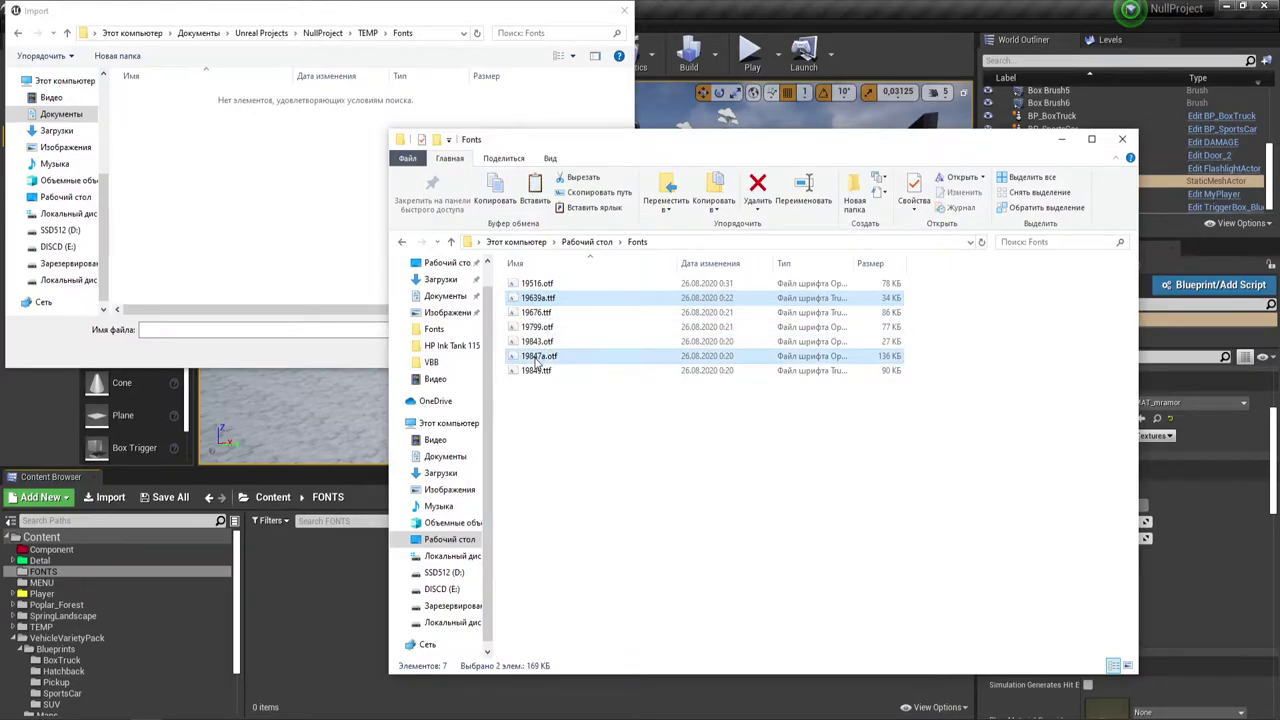
drag(540, 298, 274, 222)
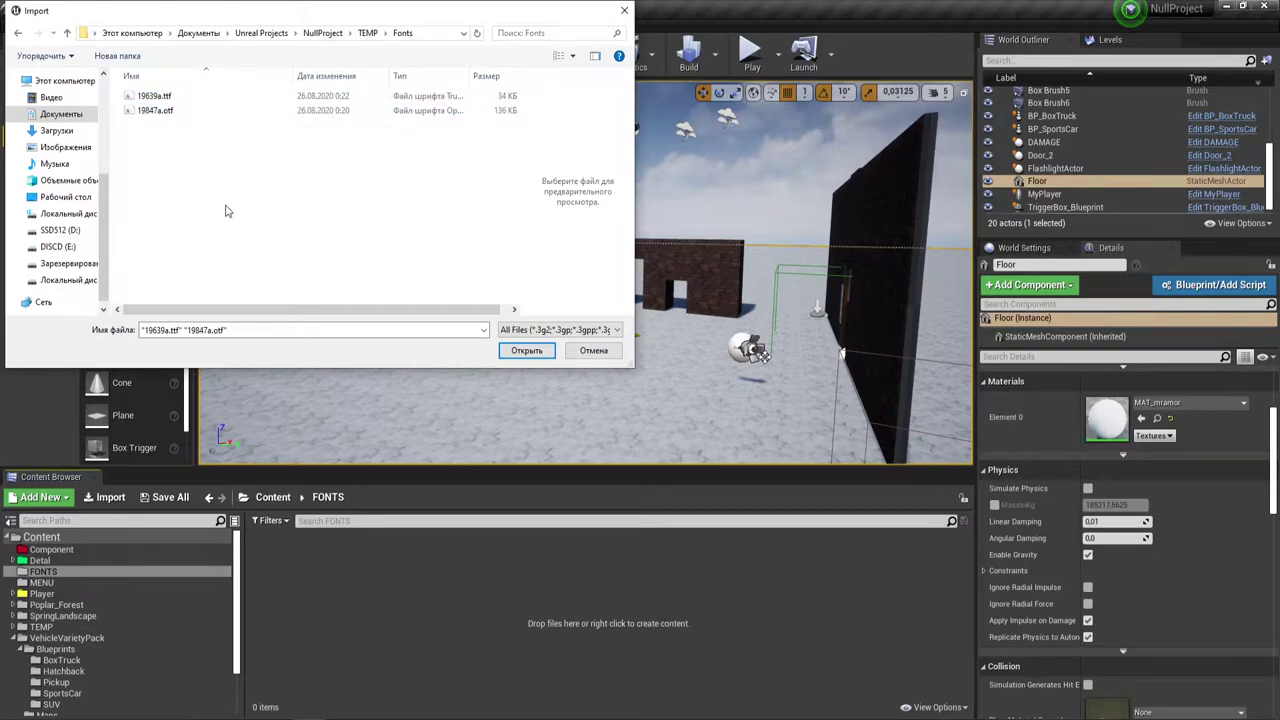
drag(214, 208, 168, 118)
Import 19639a and 19847a, accepting a Font asset for each, then return to Content.
click(511, 352)
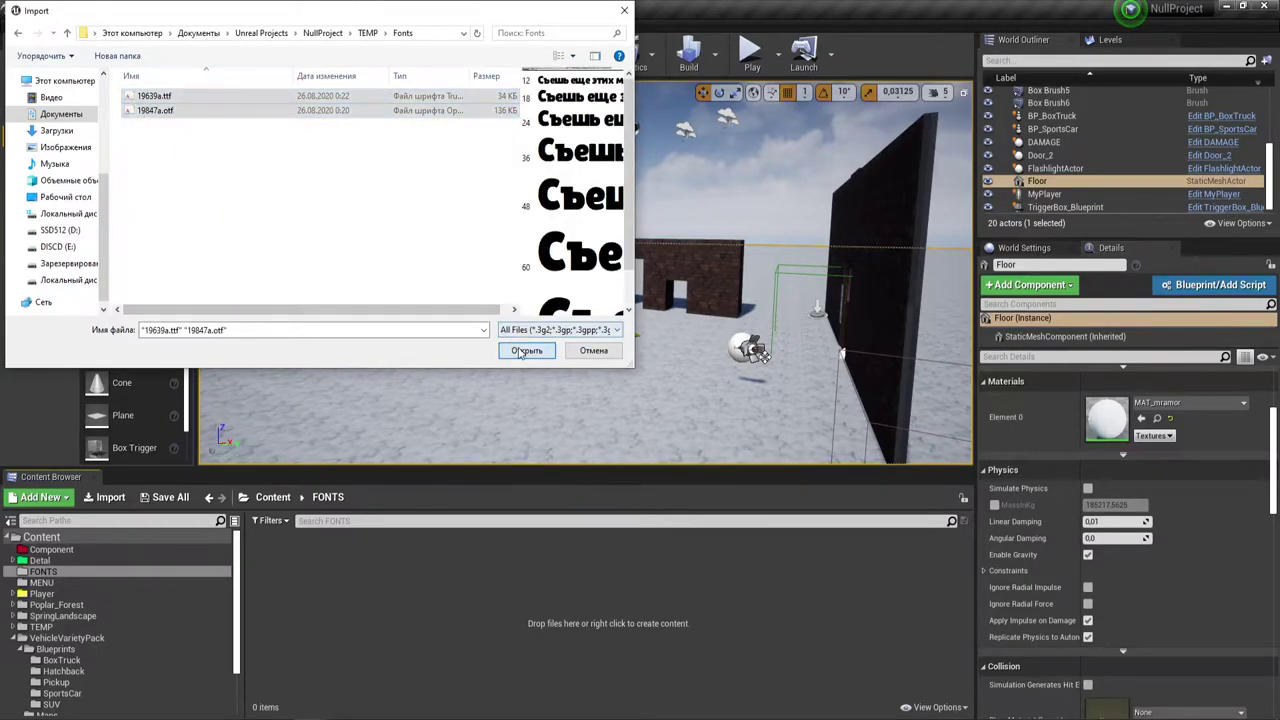
click(696, 410)
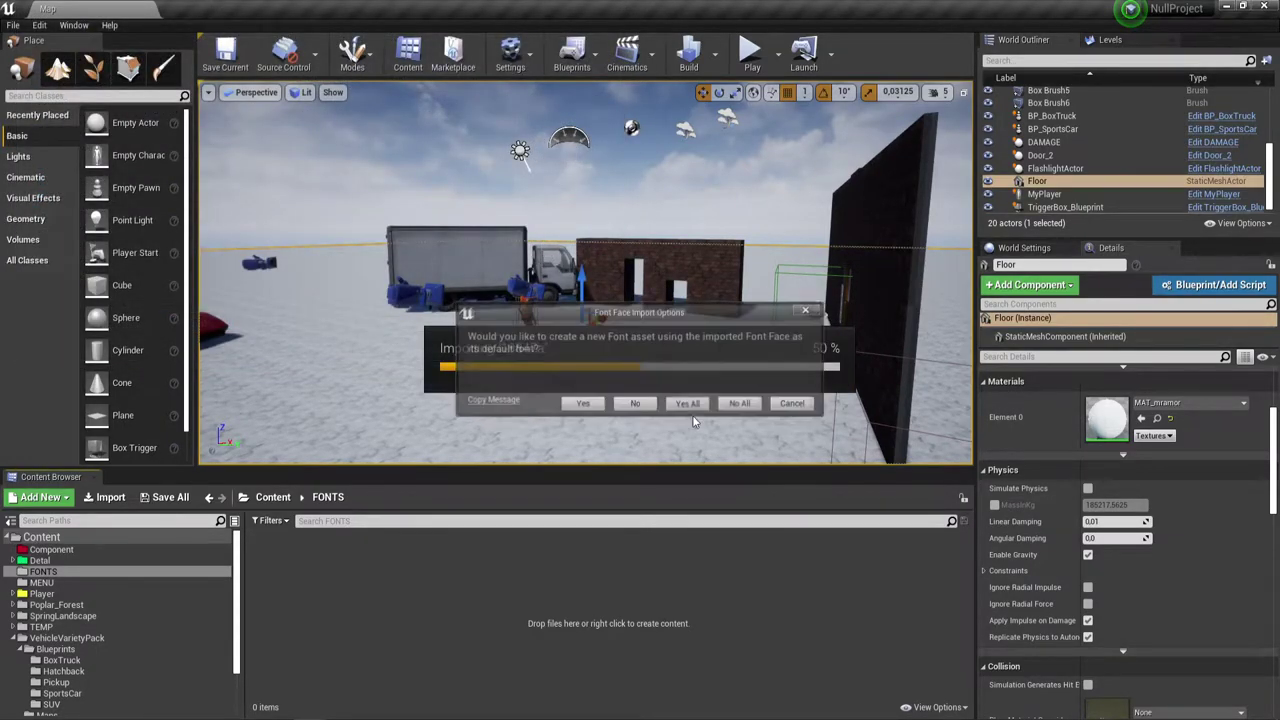
click(696, 406)
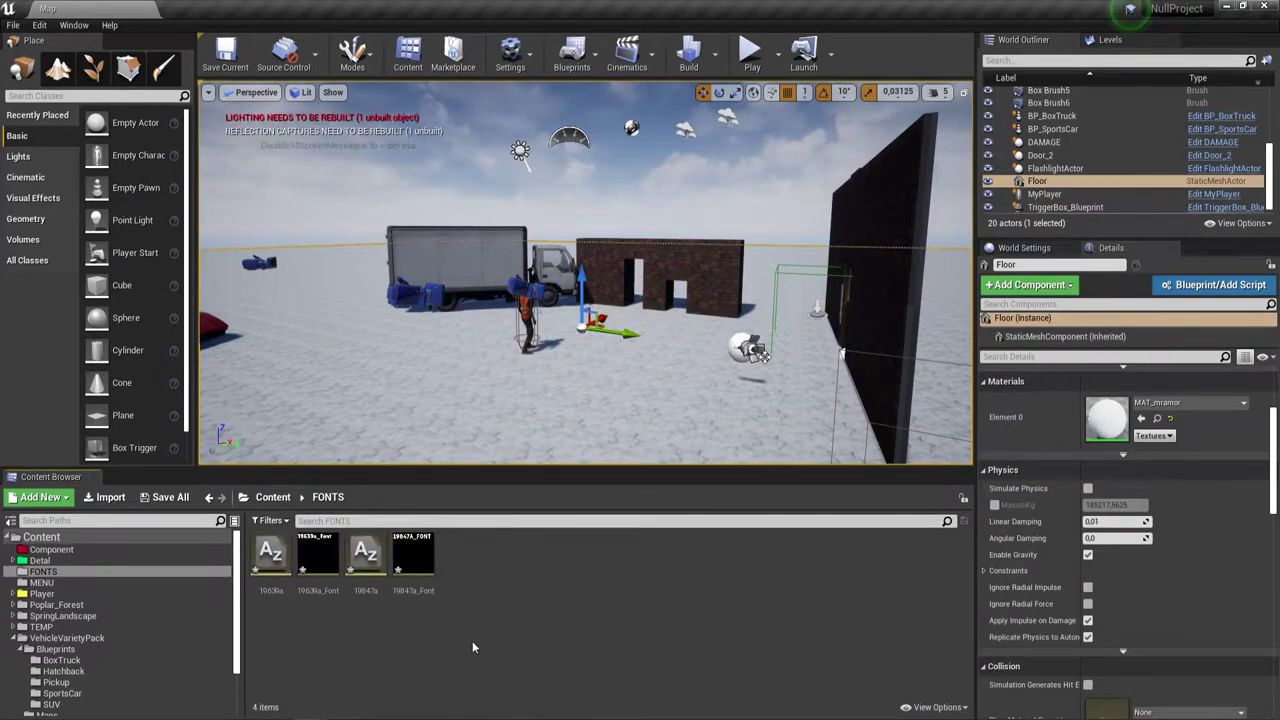
click(427, 540)
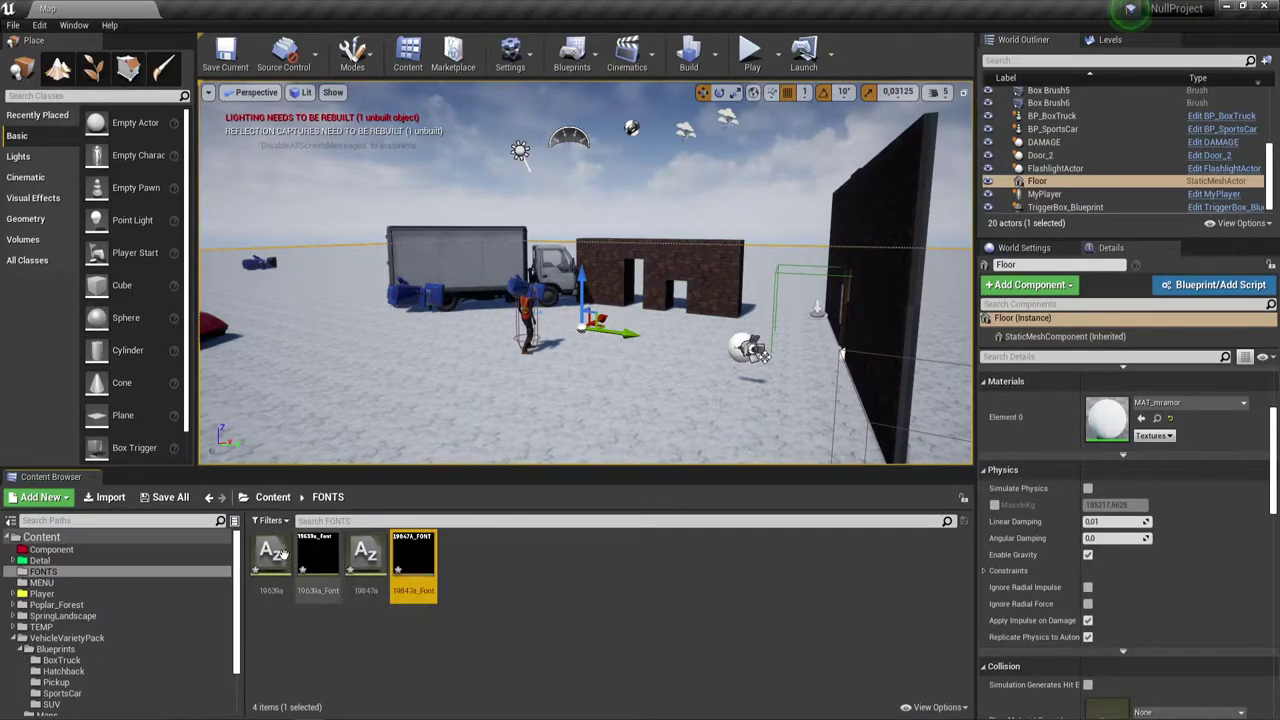
click(468, 592)
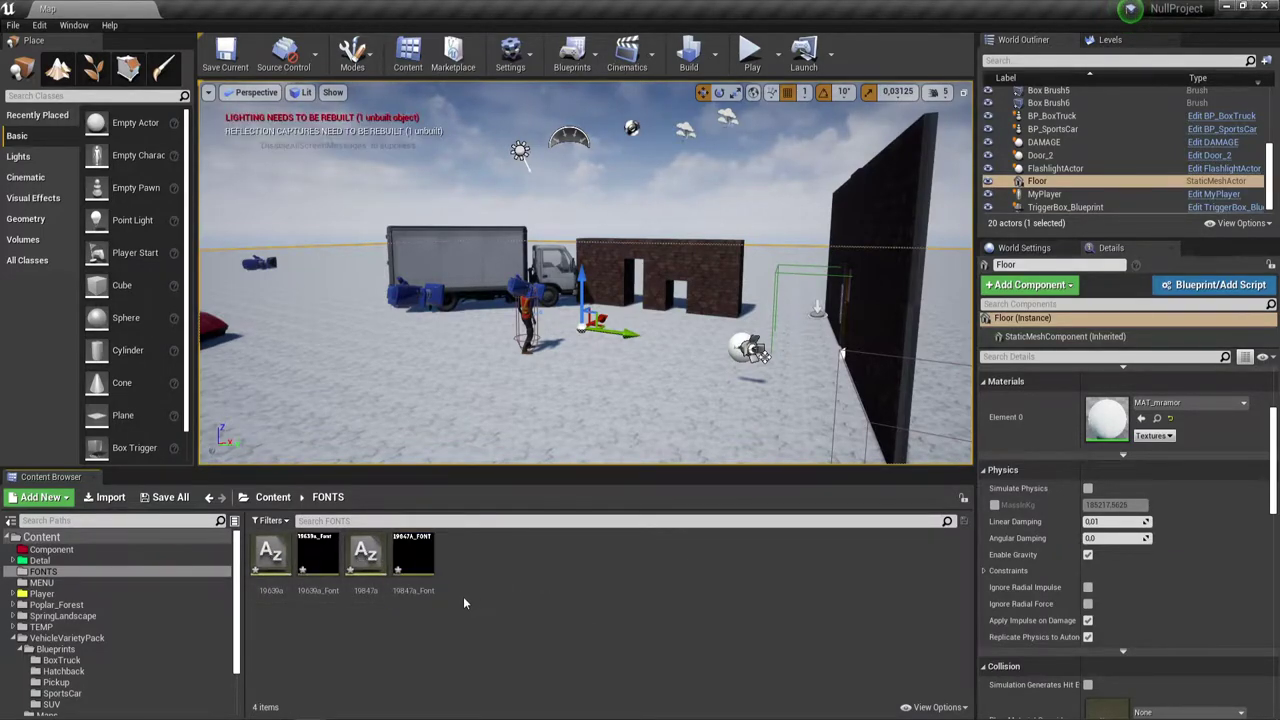
click(414, 578)
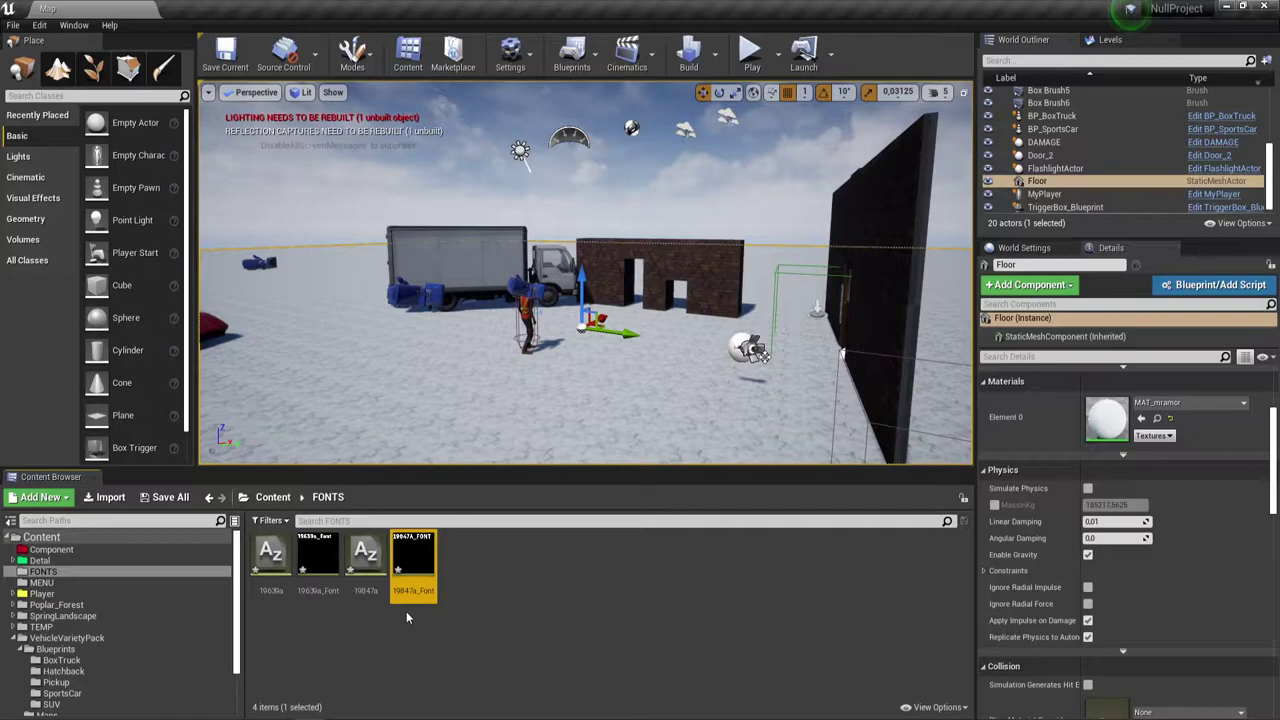
click(532, 588)
click(276, 499)
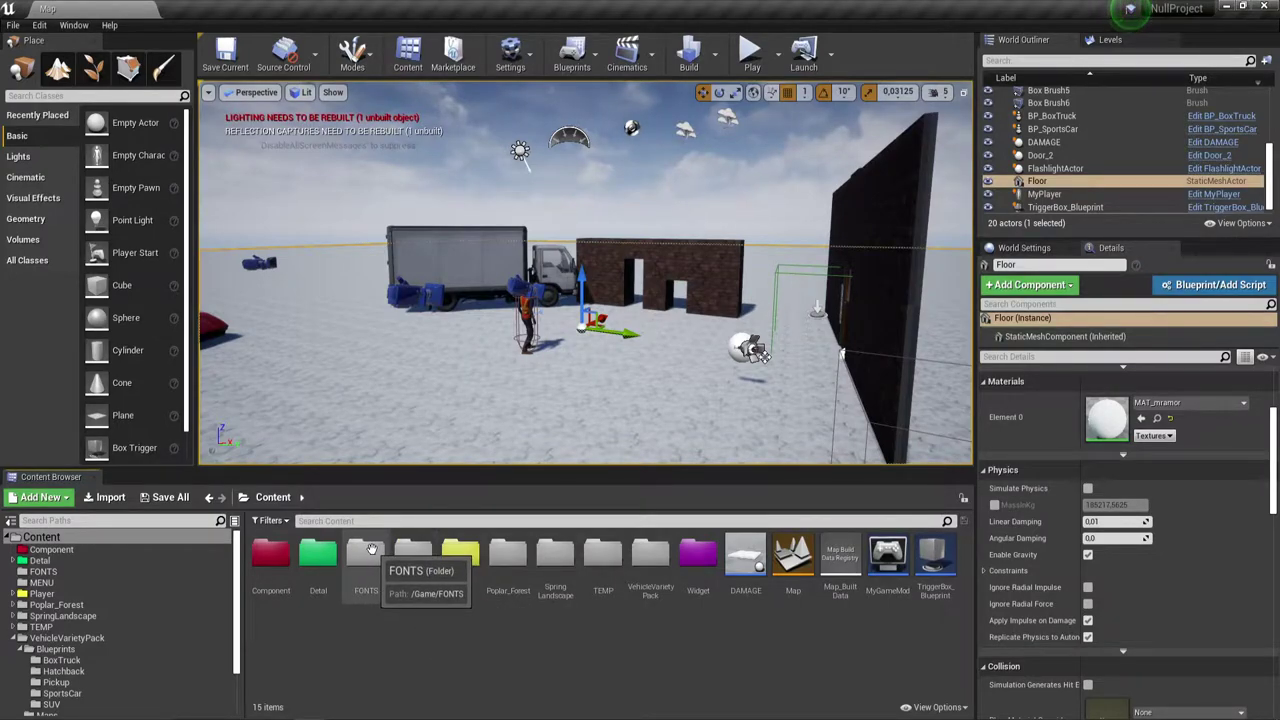
In the MENU folder, create a Blueprint Class with GameInstance as its parent.
double_click(407, 551)
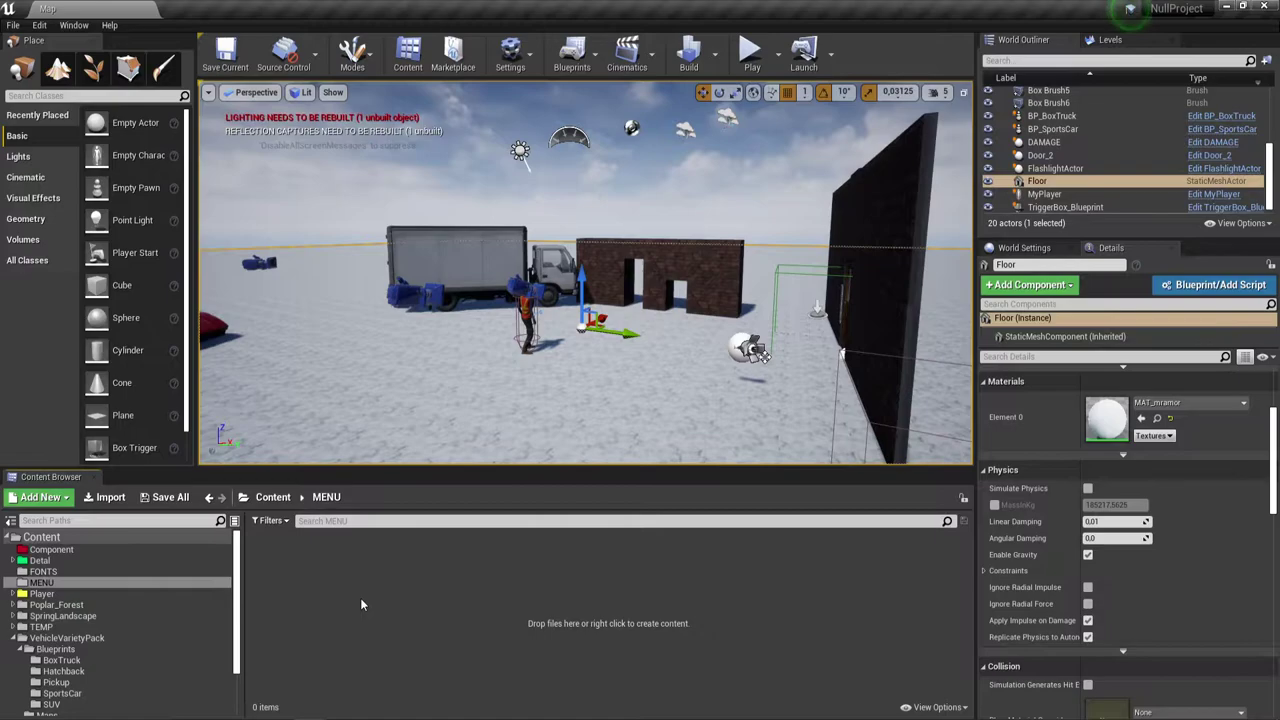
right_click(315, 572)
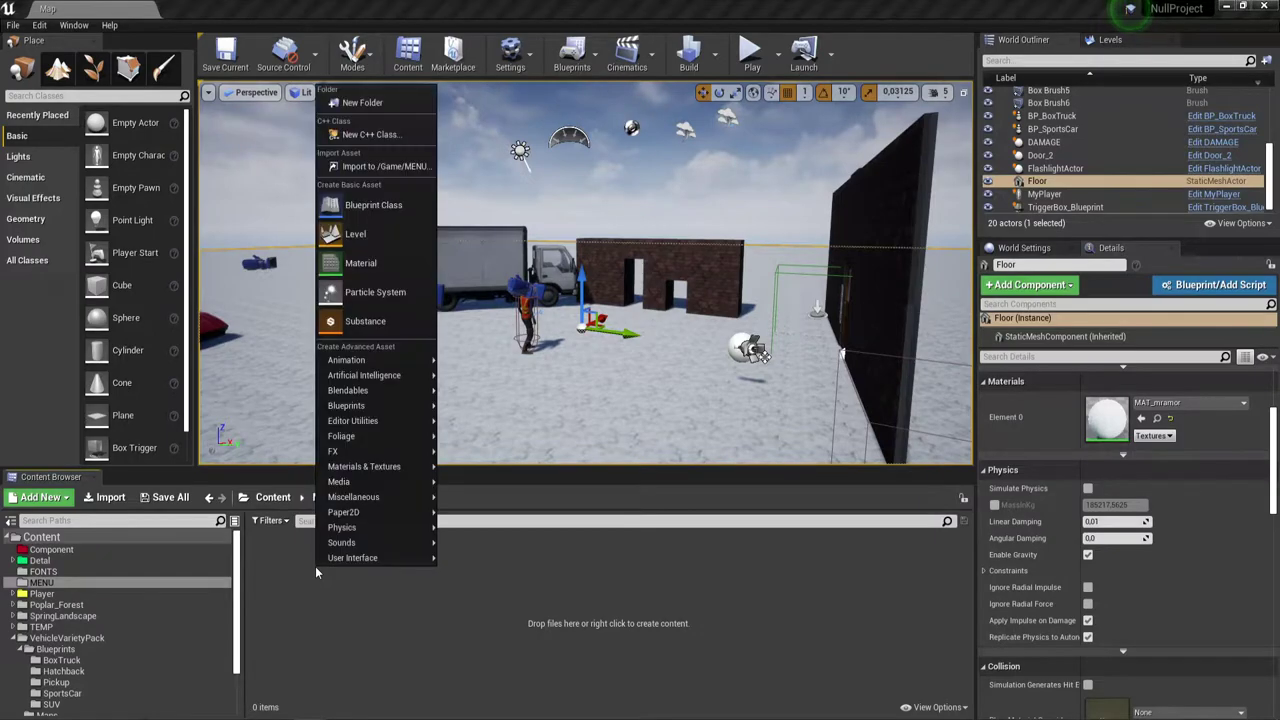
click(373, 206)
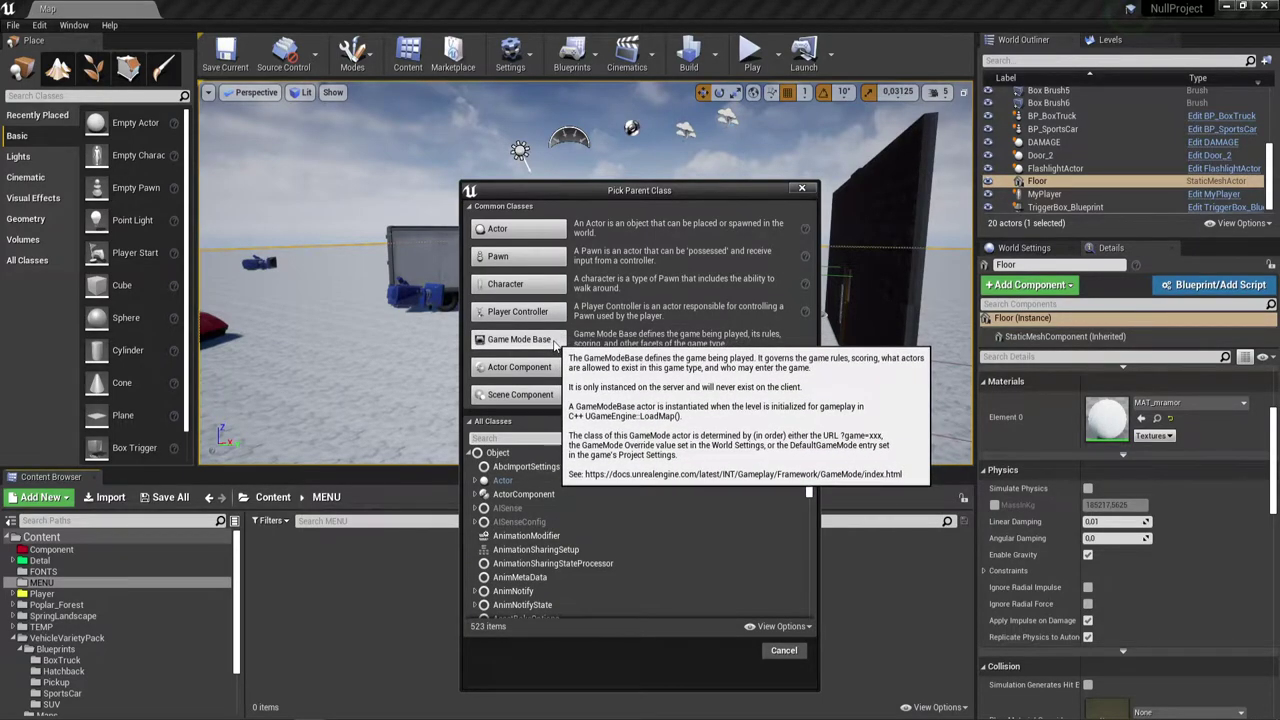
text(Game)
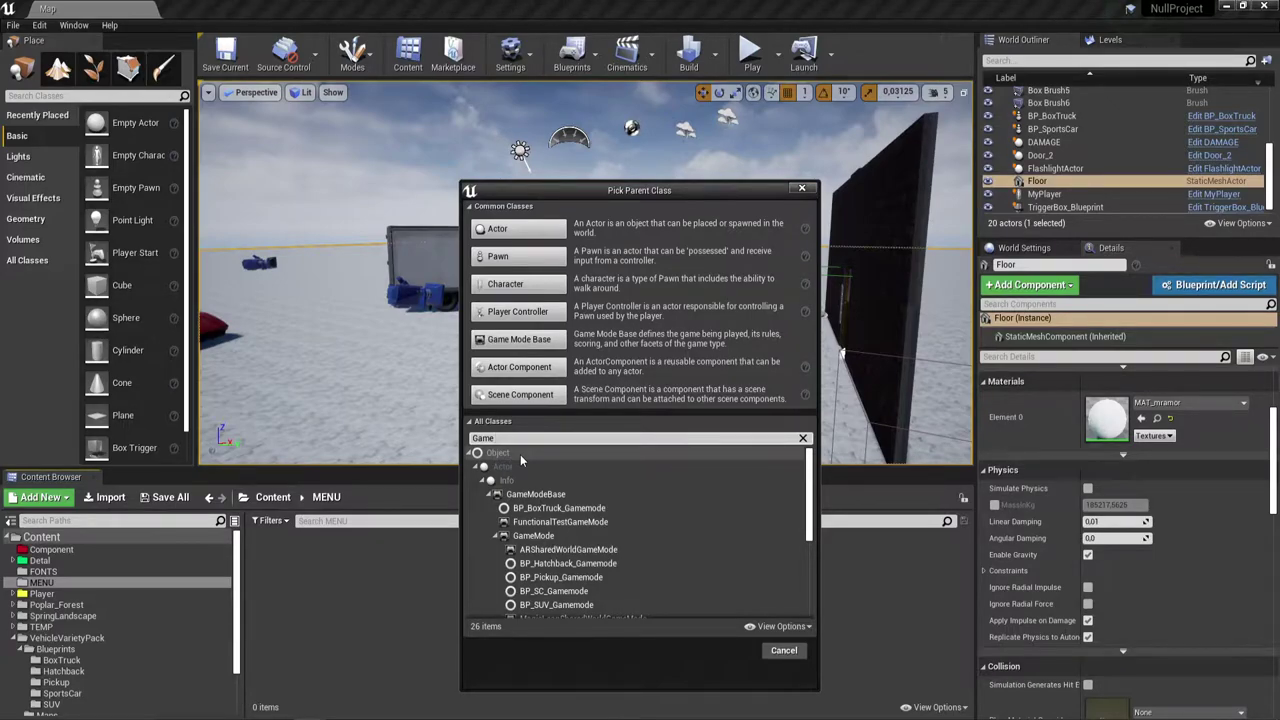
text( i)
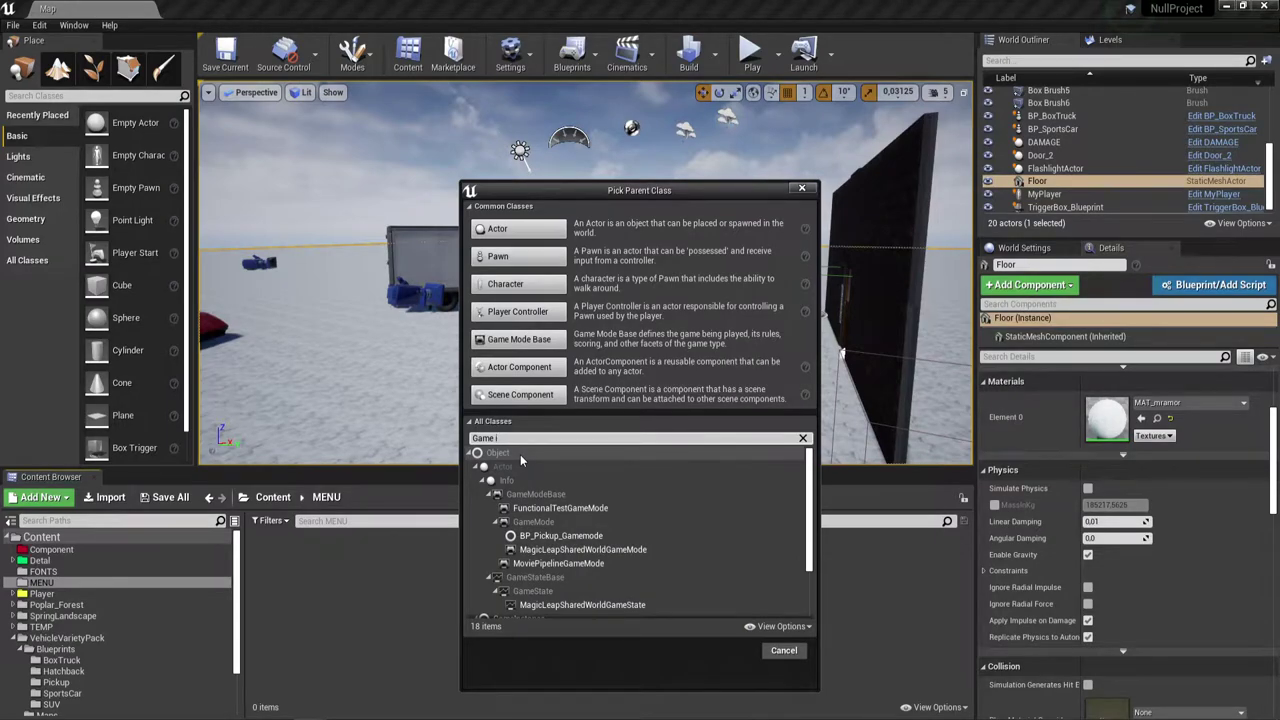
text(ns)
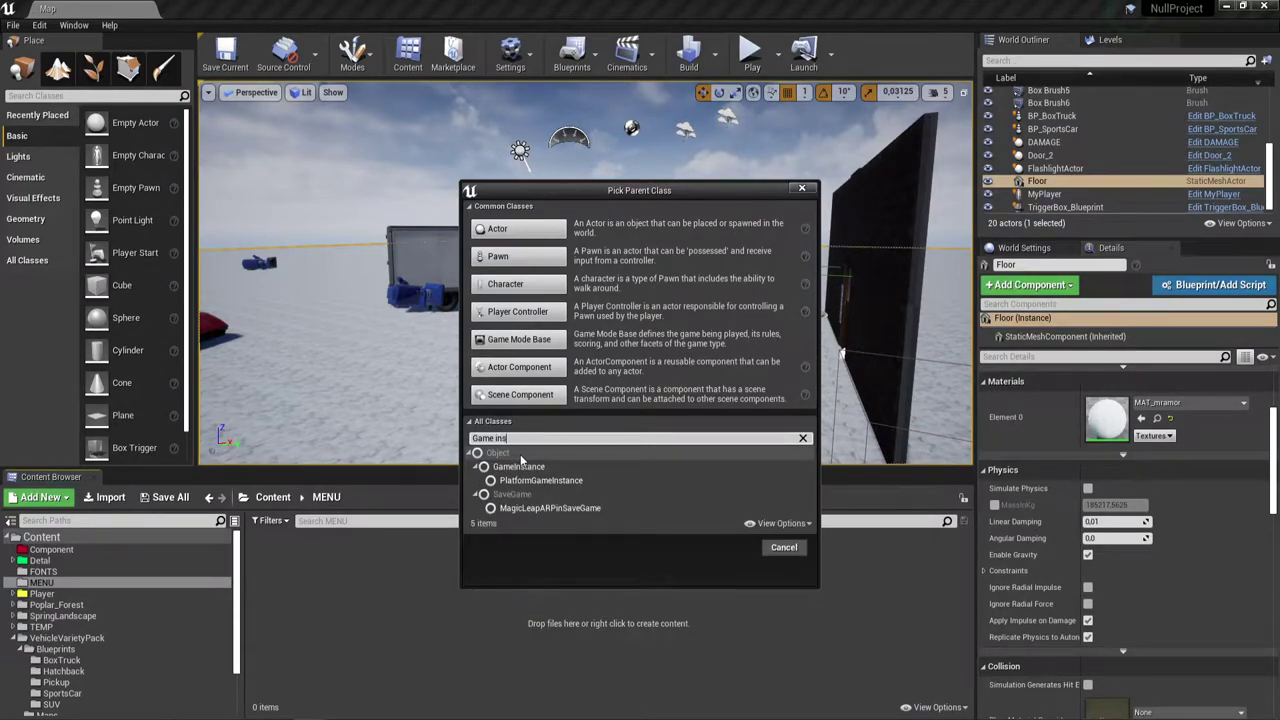
click(528, 464)
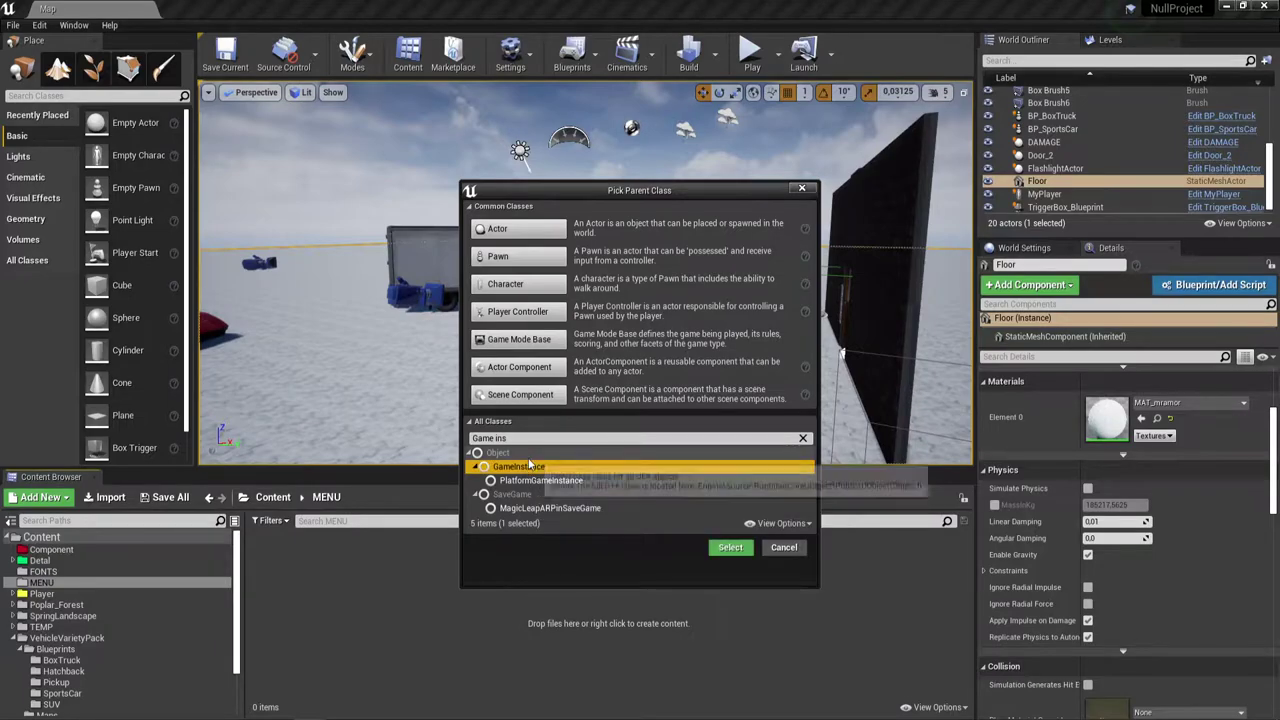
click(712, 547)
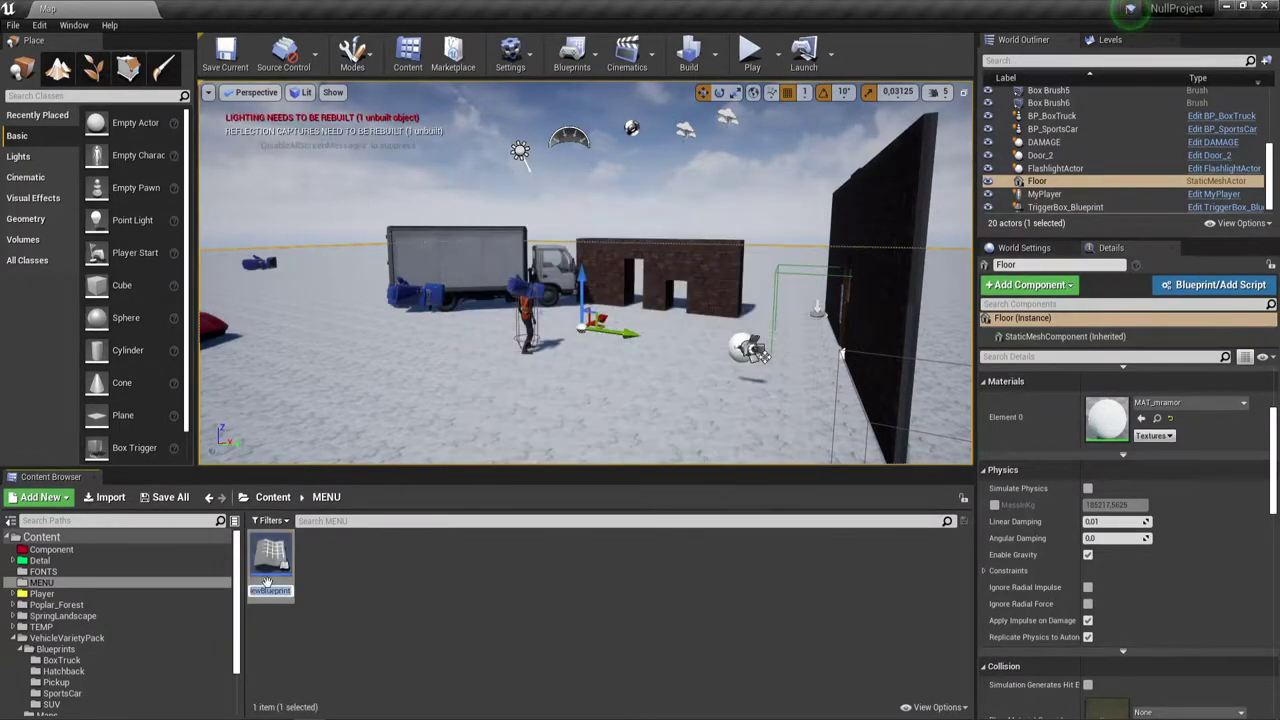
Name the new Blueprint GI_Menu, then rename it to GInstance_Menu.
key(BackSpace)
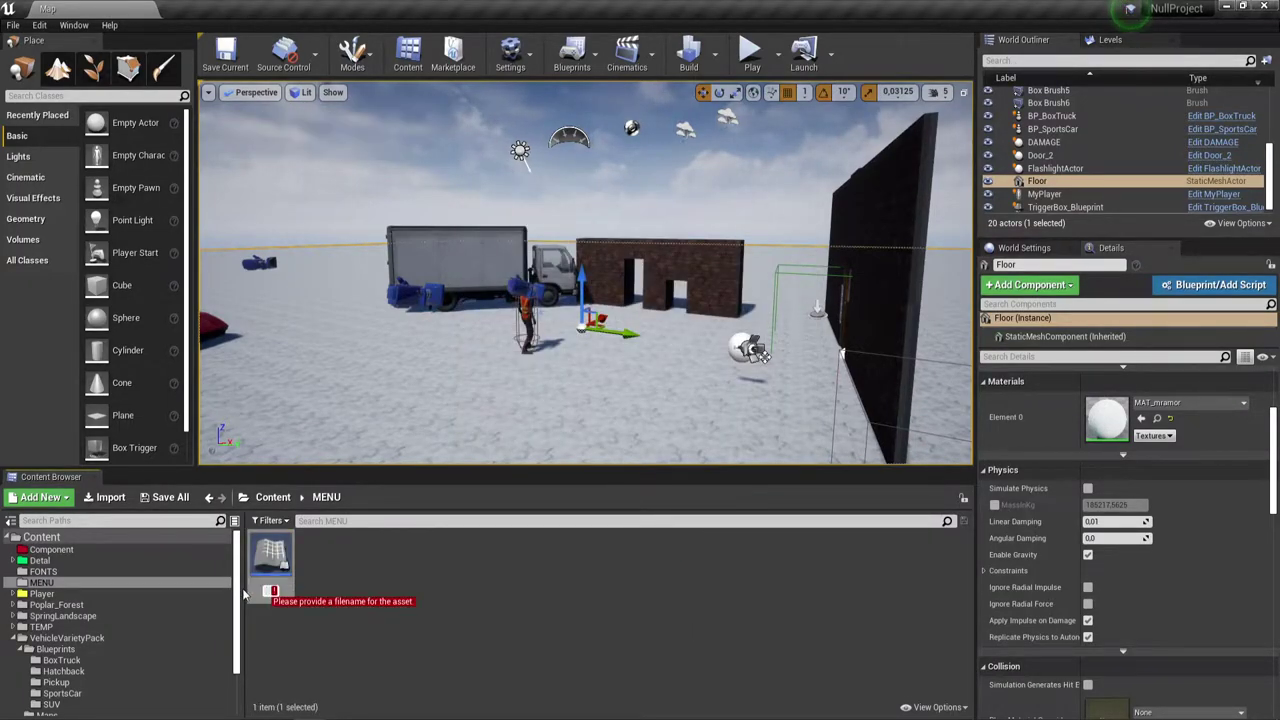
text(Men)
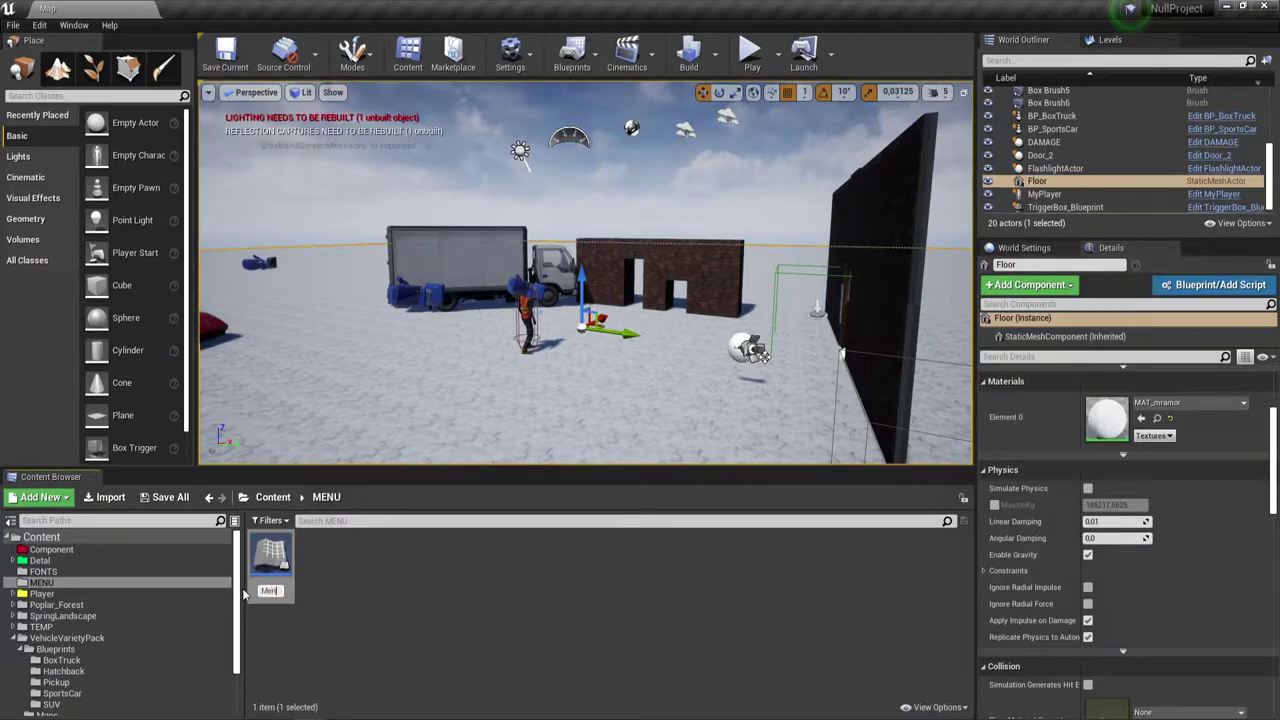
key(BackSpace)
key(BackSpace)
key(BackSpace)
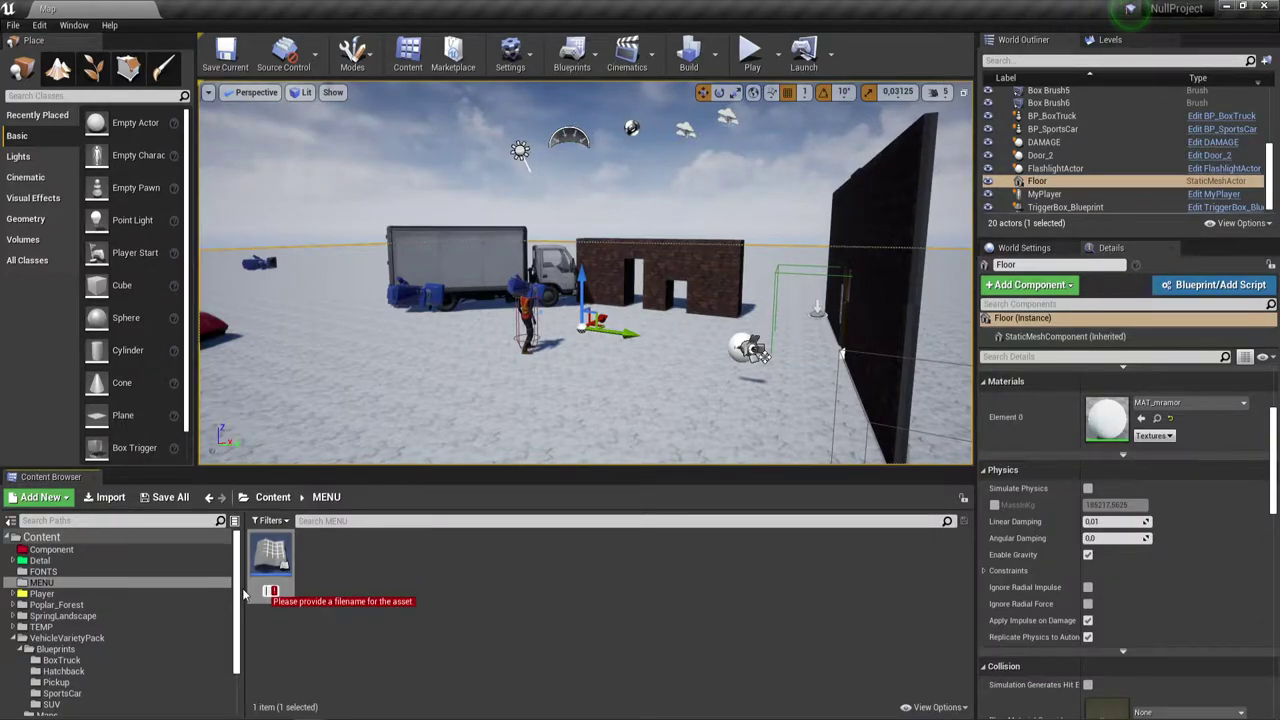
text(GI)
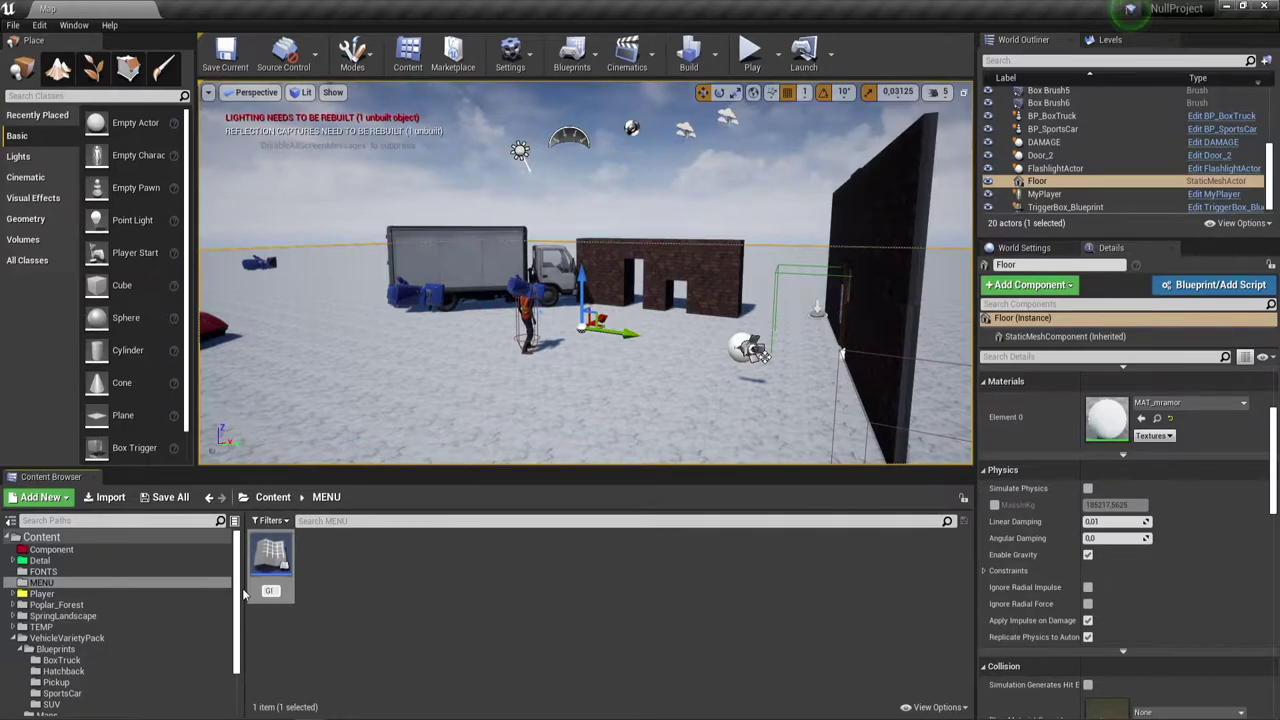
text(L)
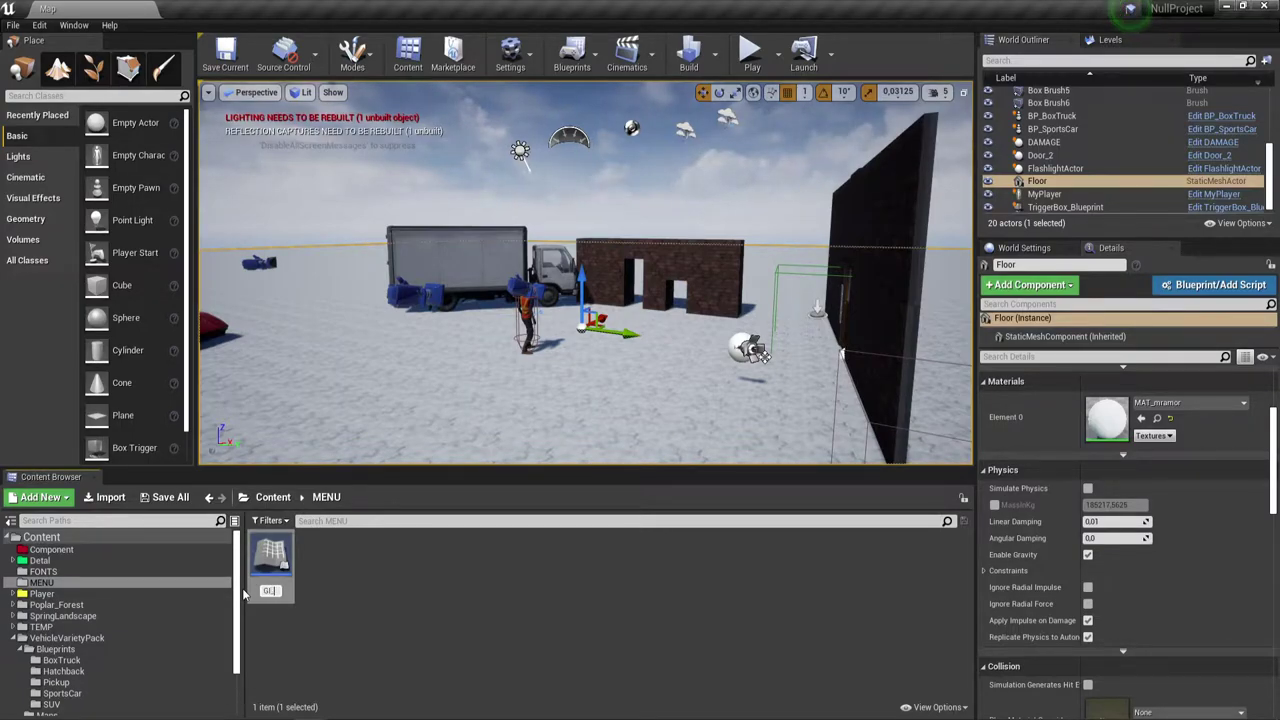
text(Menu)
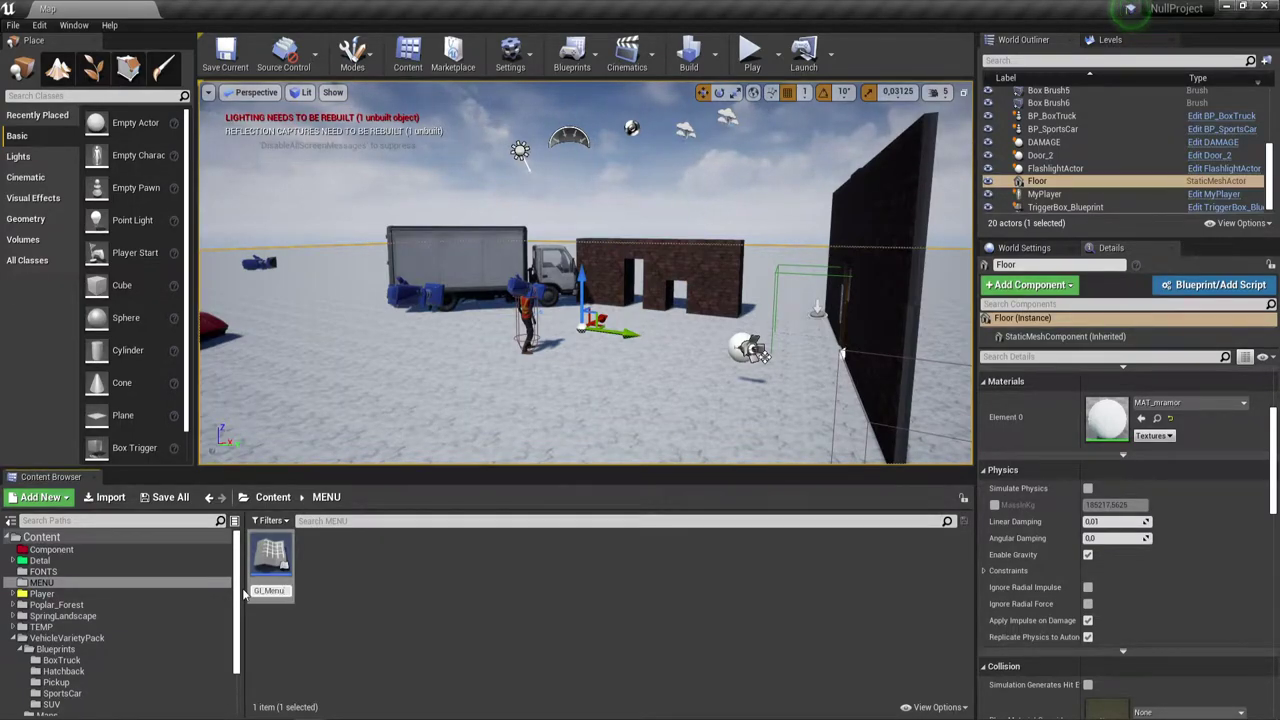
key(Return)
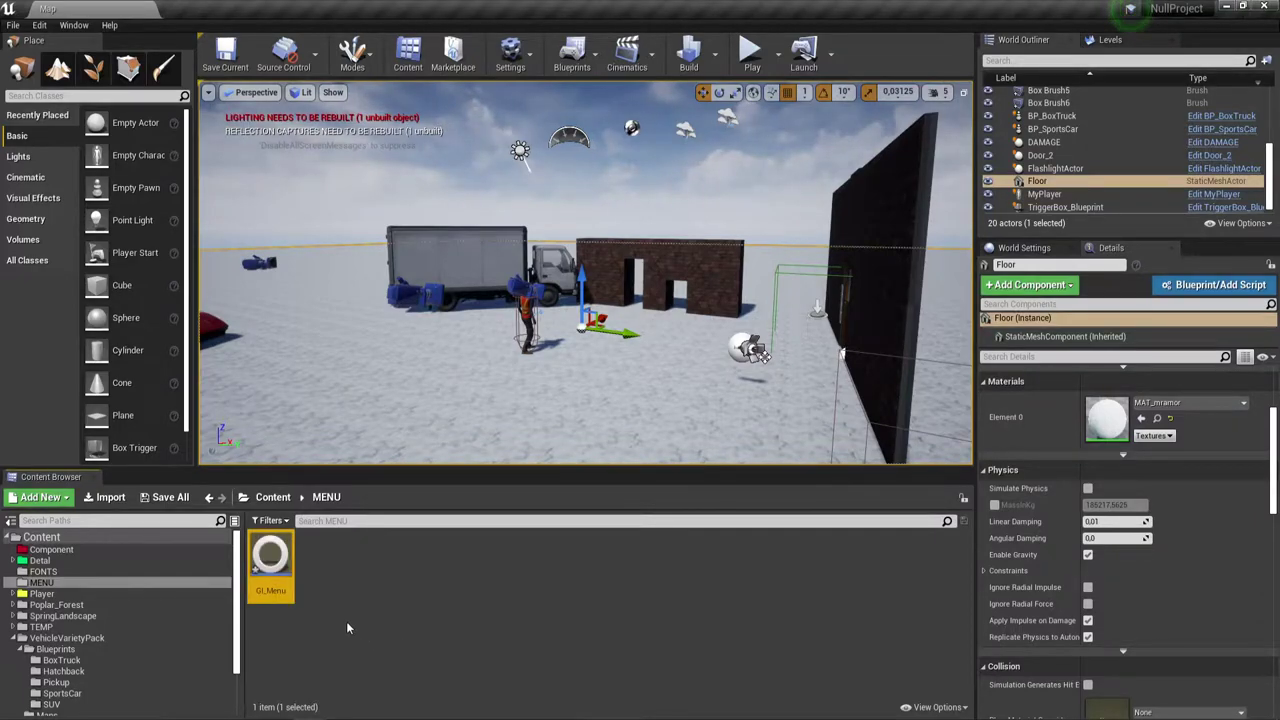
click(266, 591)
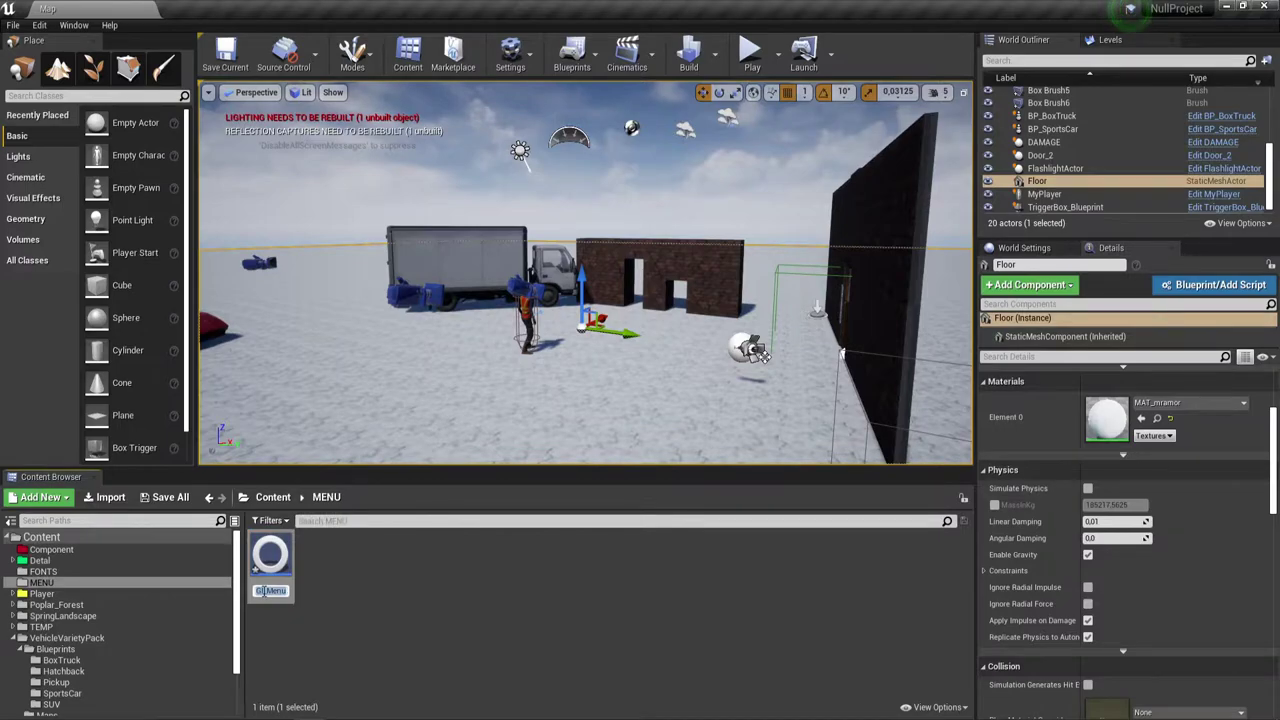
click(265, 591)
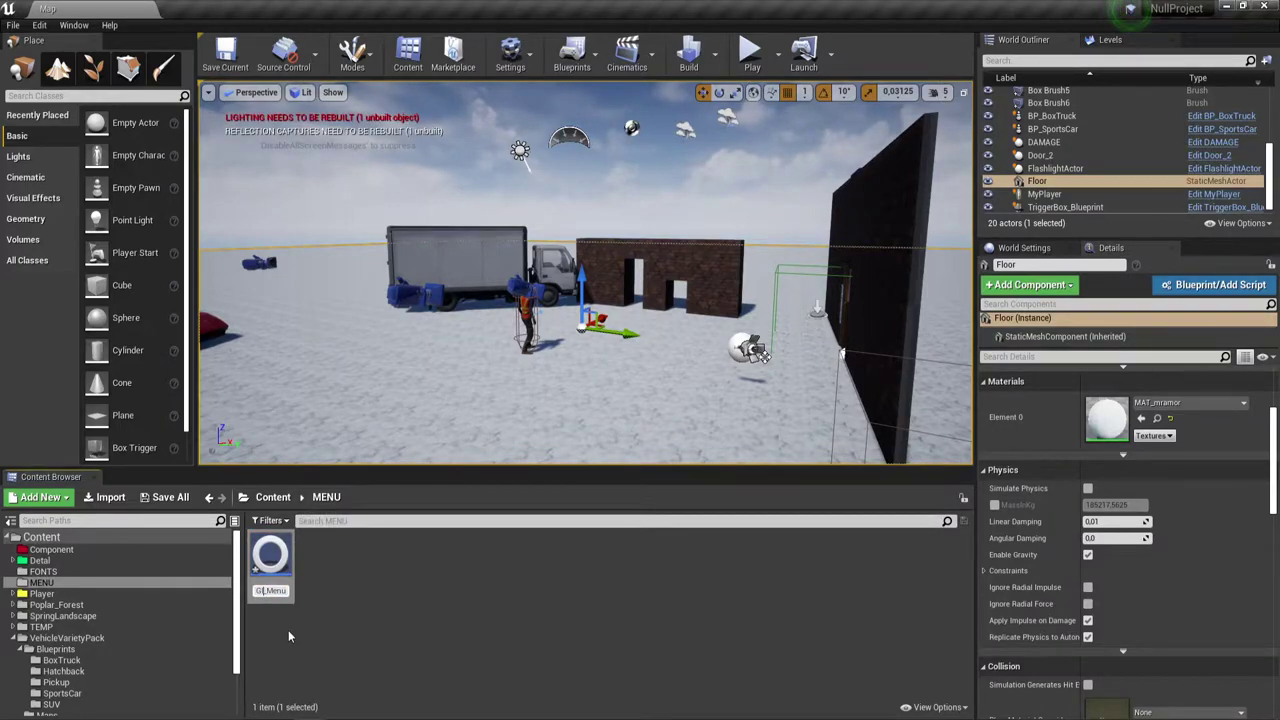
text(nstance)
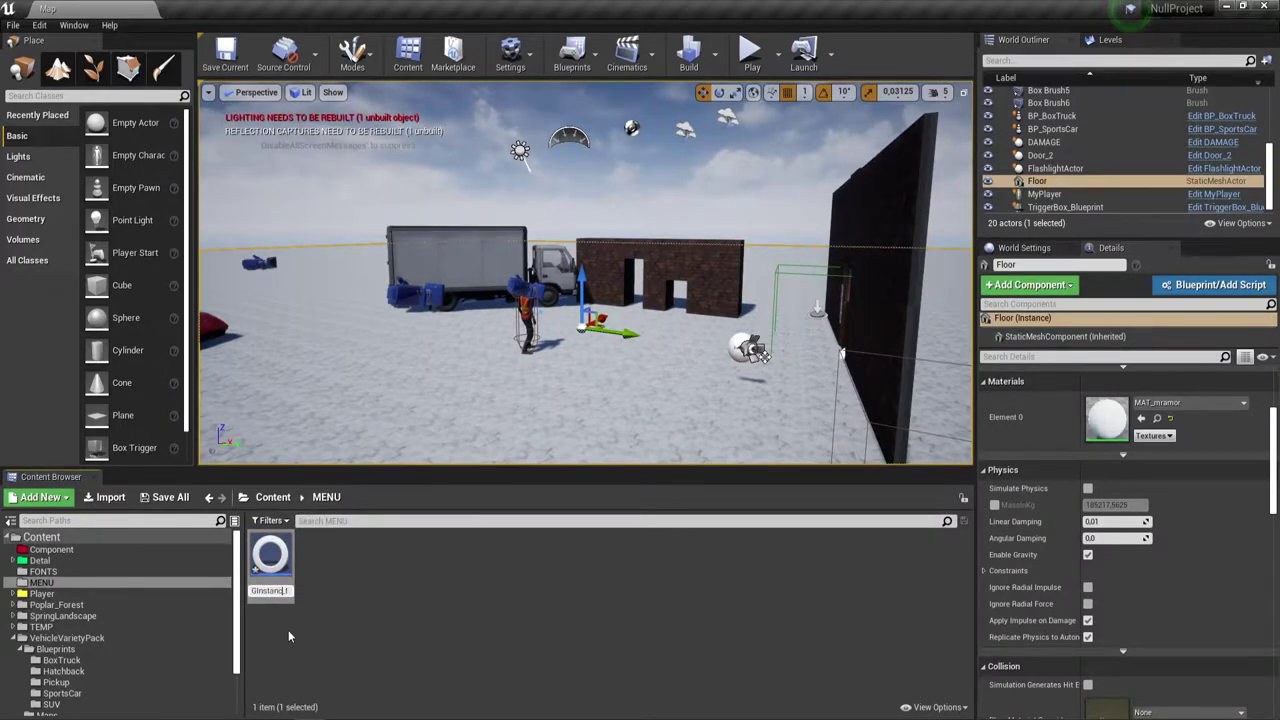
key(Return)
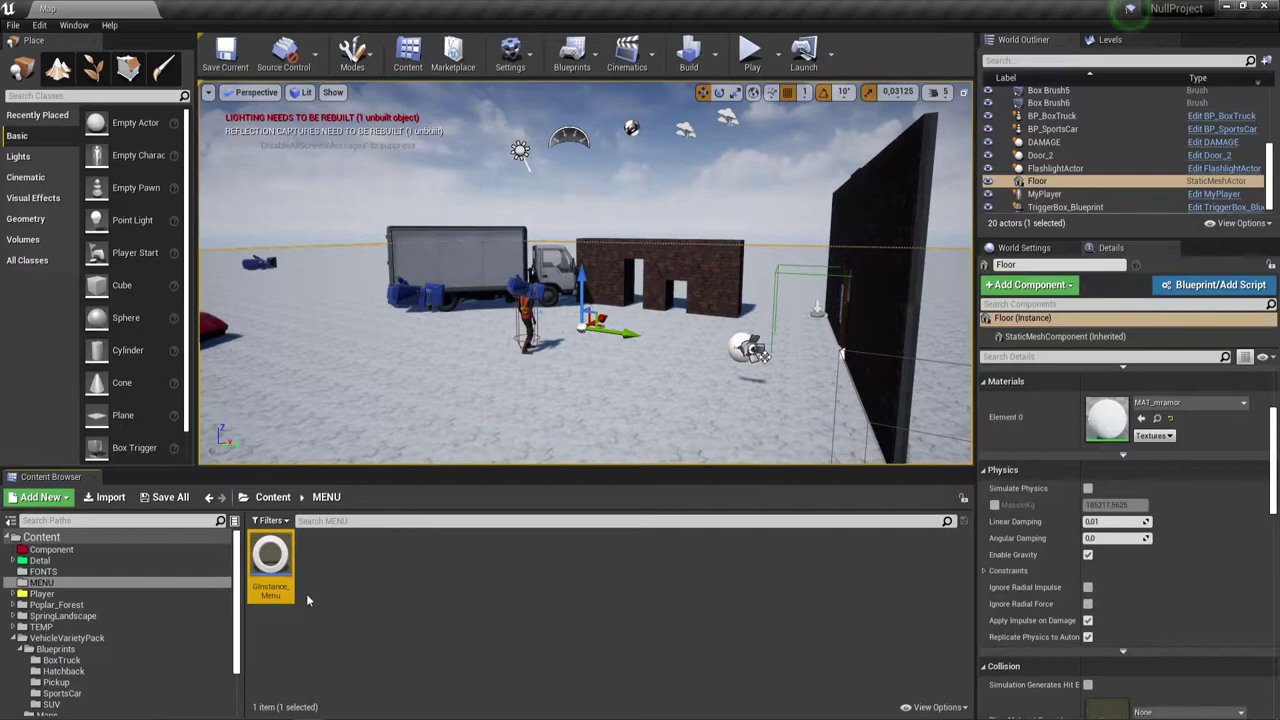
mouse_move(278, 551)
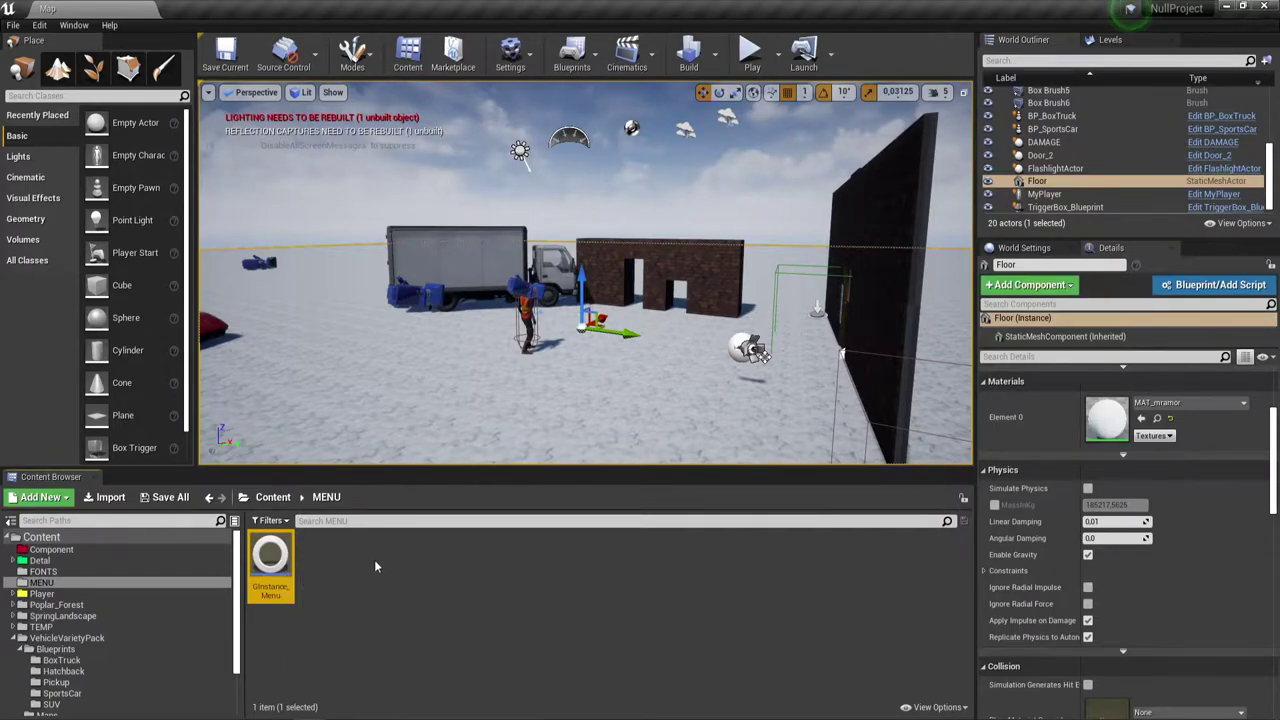
click(375, 567)
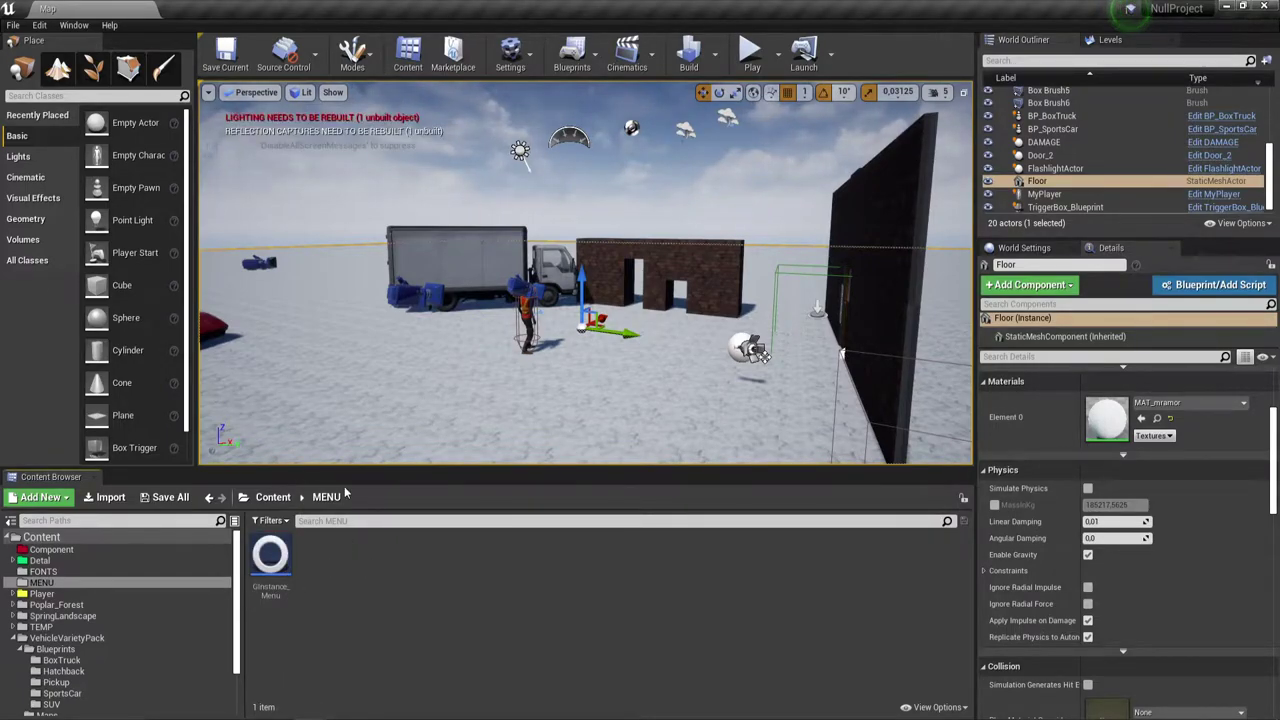
Create a Widget Blueprint in the MENU folder and name it WDG_Preview.
right_click(325, 563)
mouse_move(380, 548)
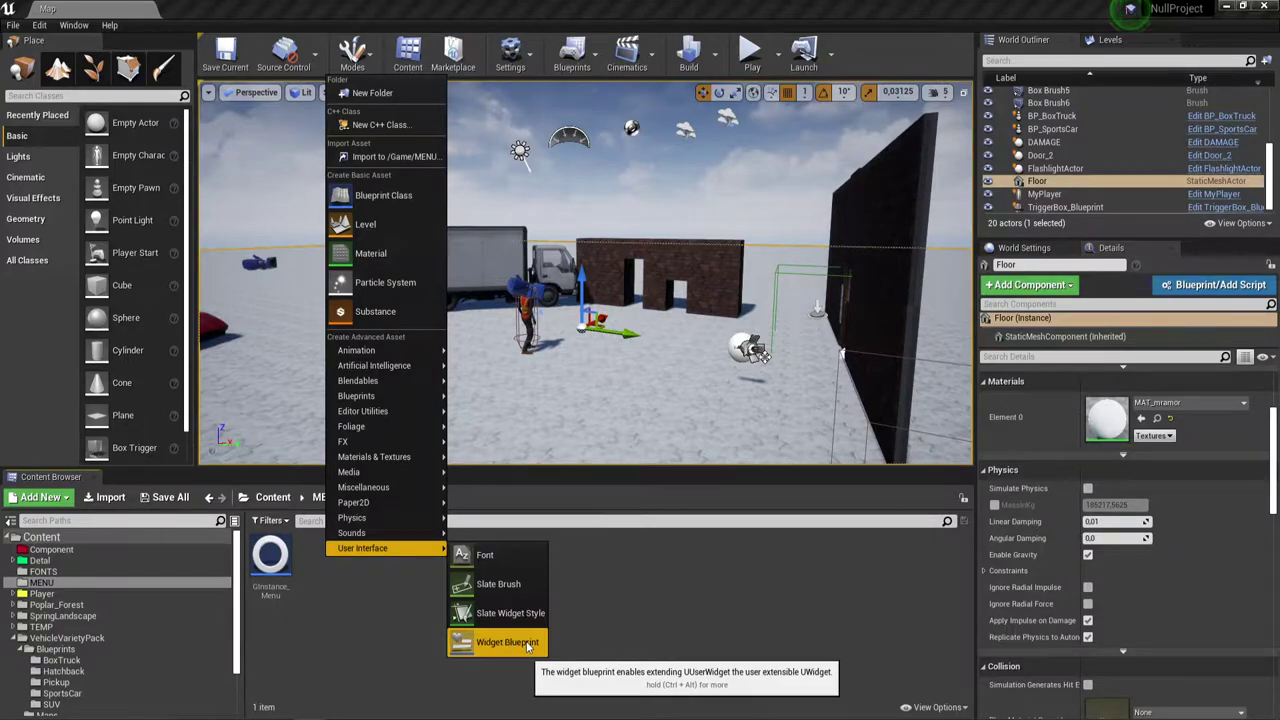
click(527, 644)
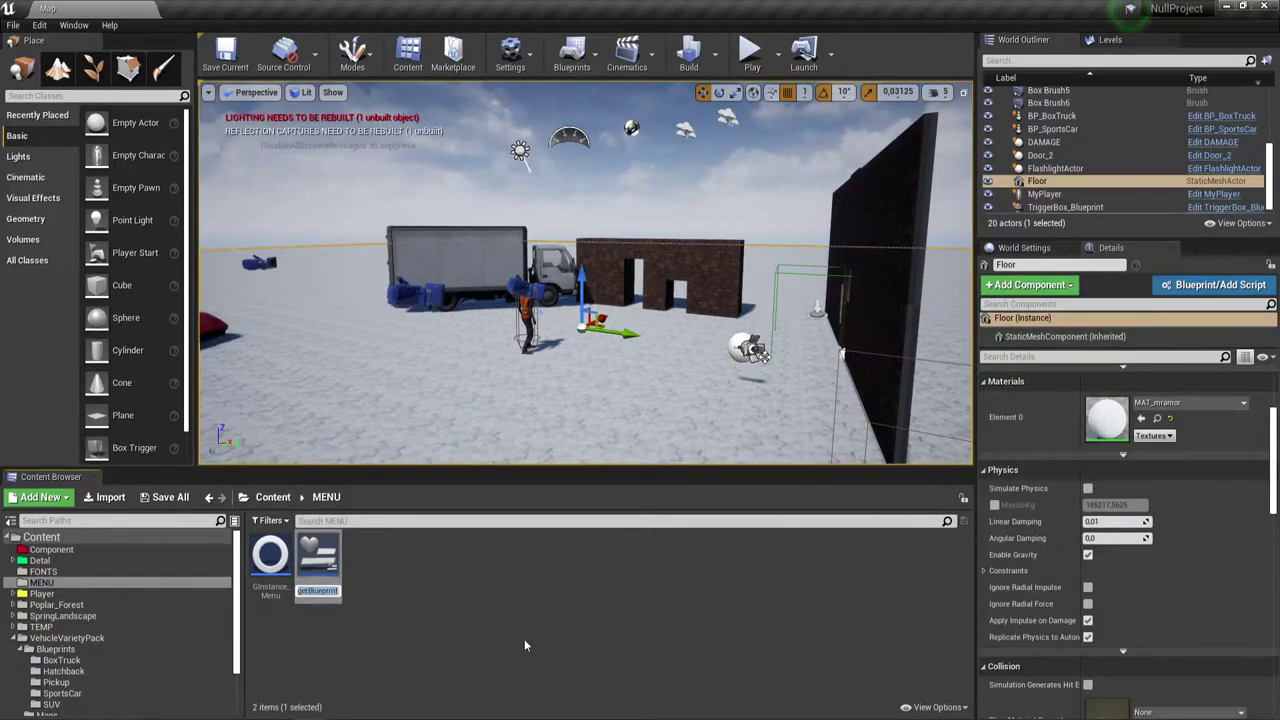
key(BackSpace)
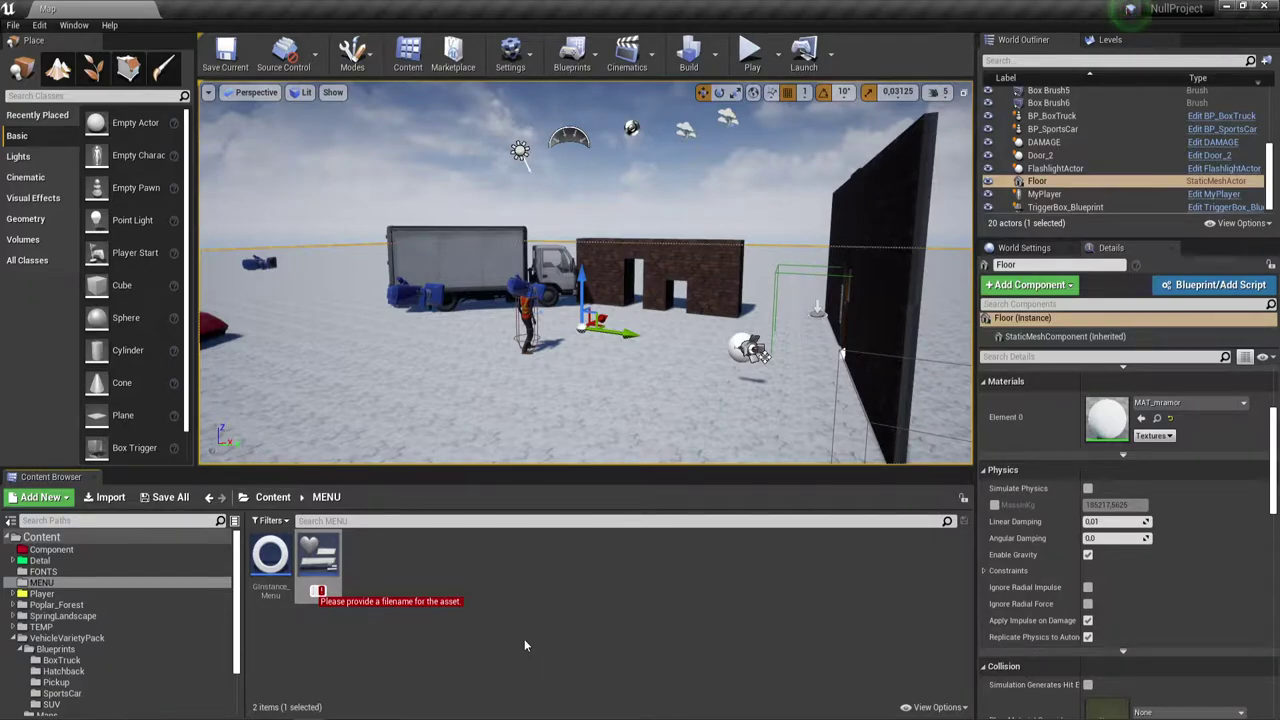
text(M)
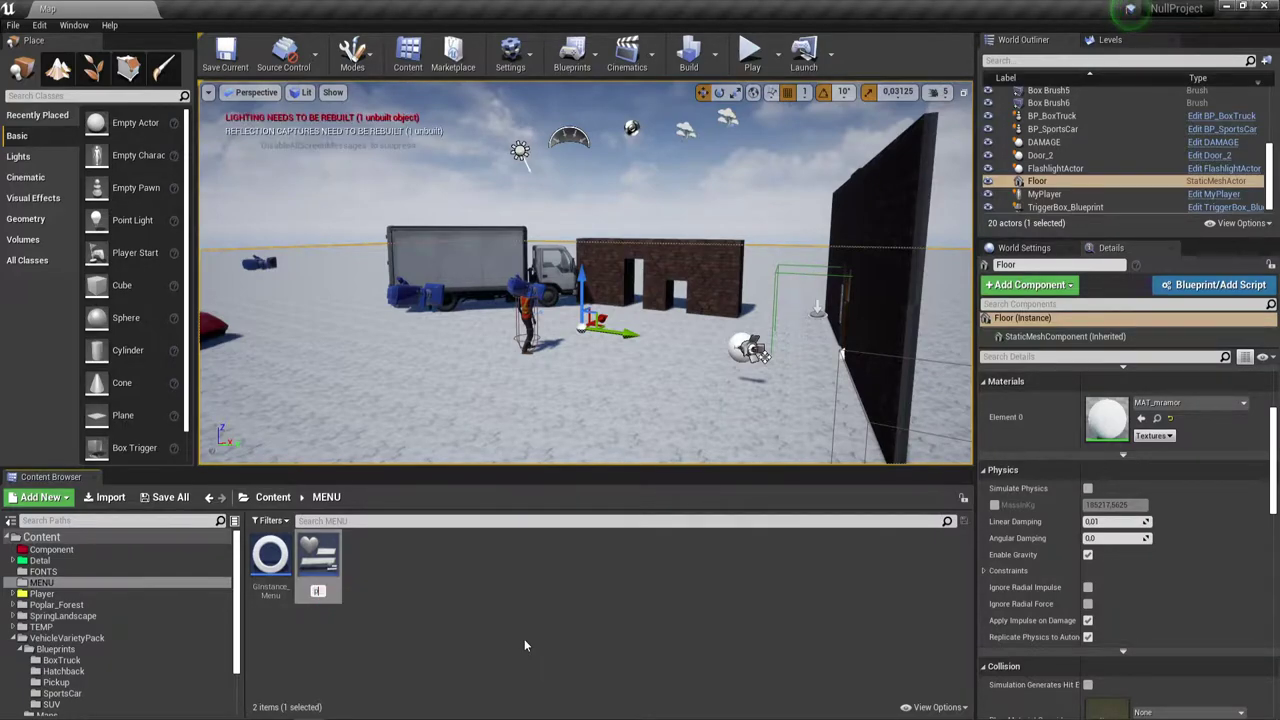
key(BackSpace)
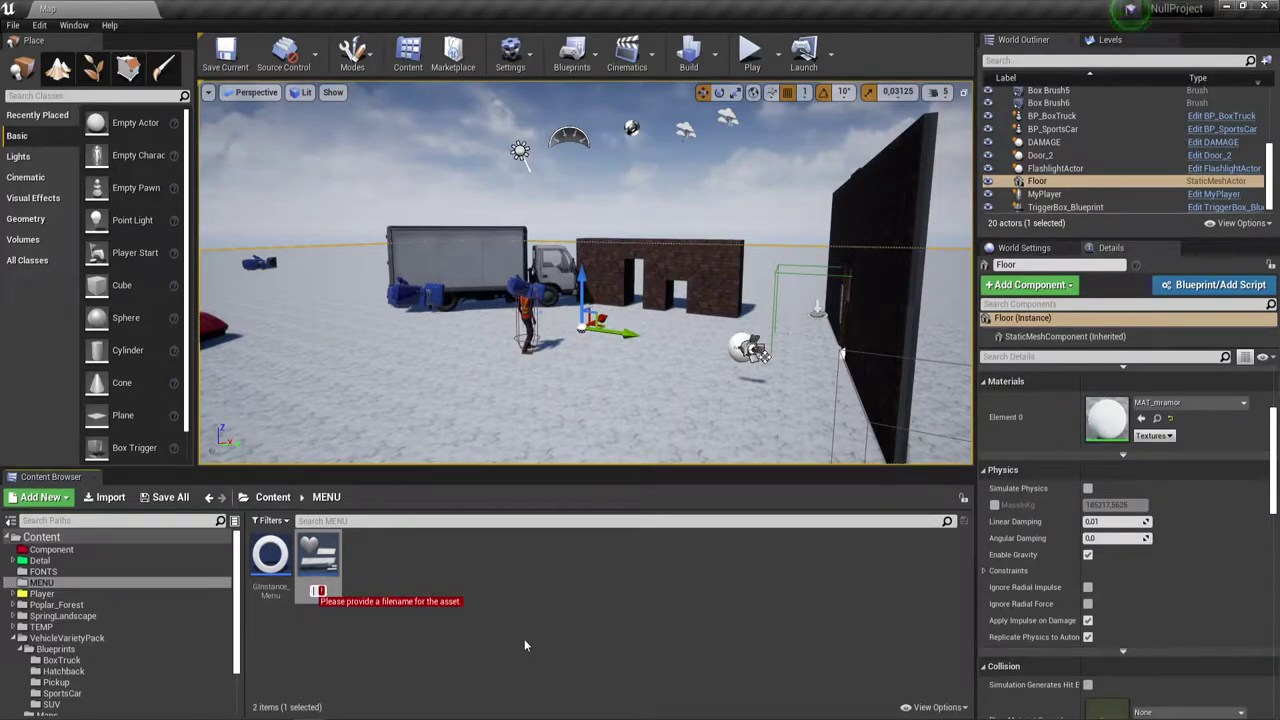
text(W)
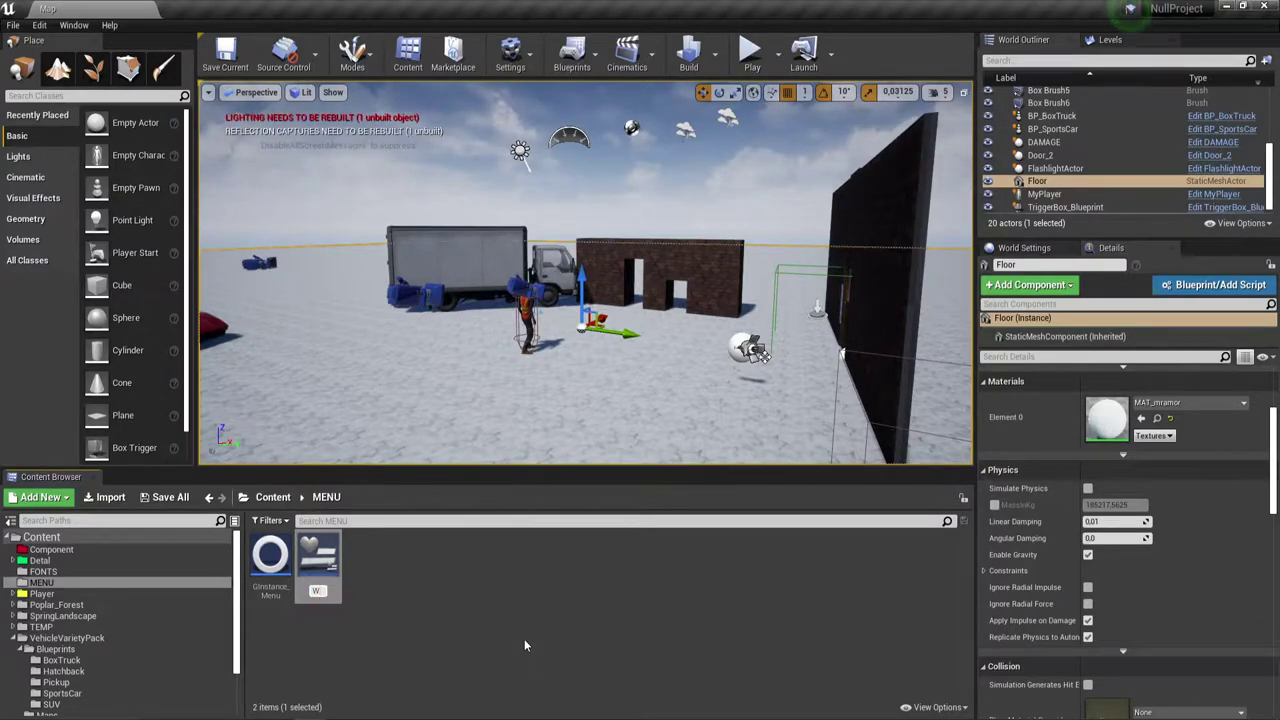
text(DG_)
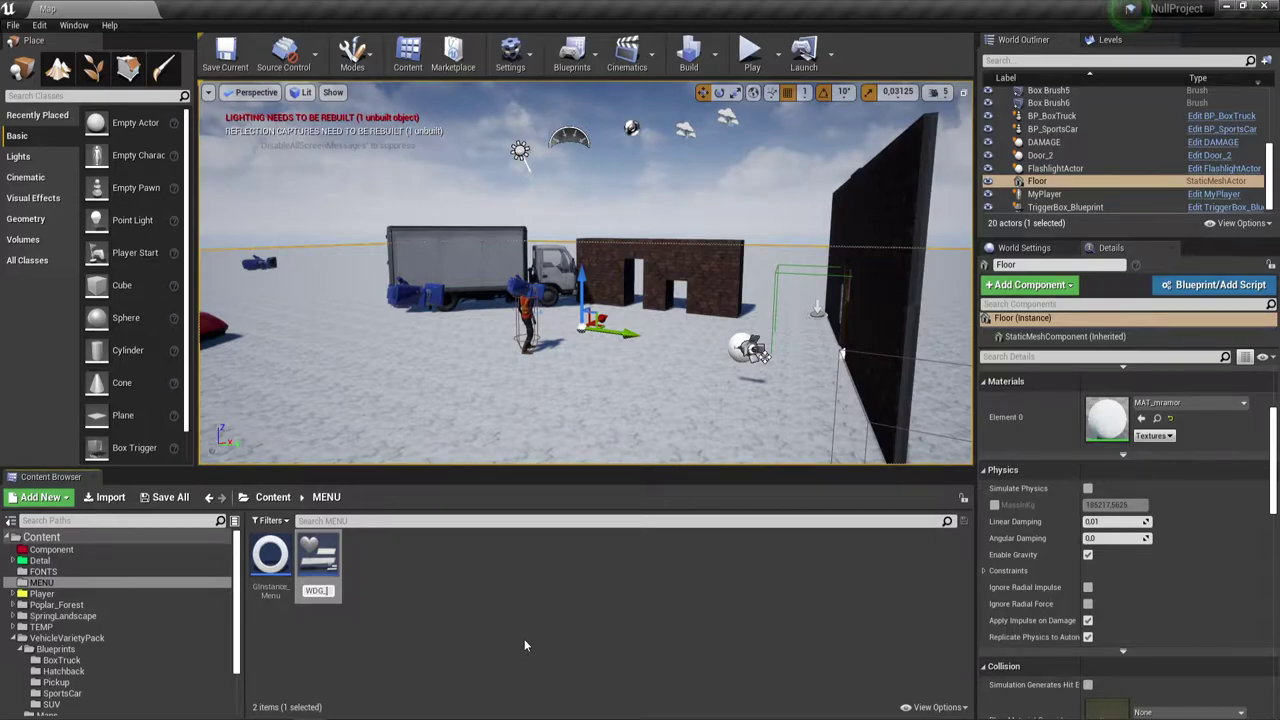
text(Pr)
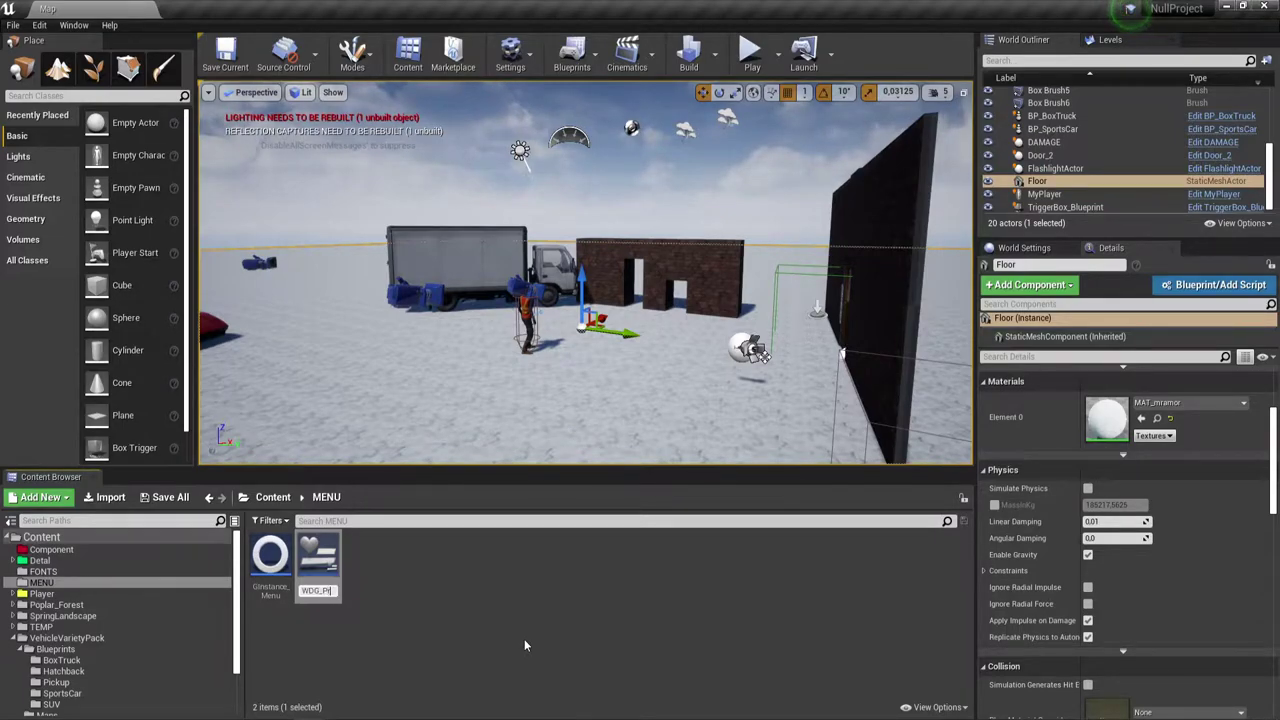
text(ev)
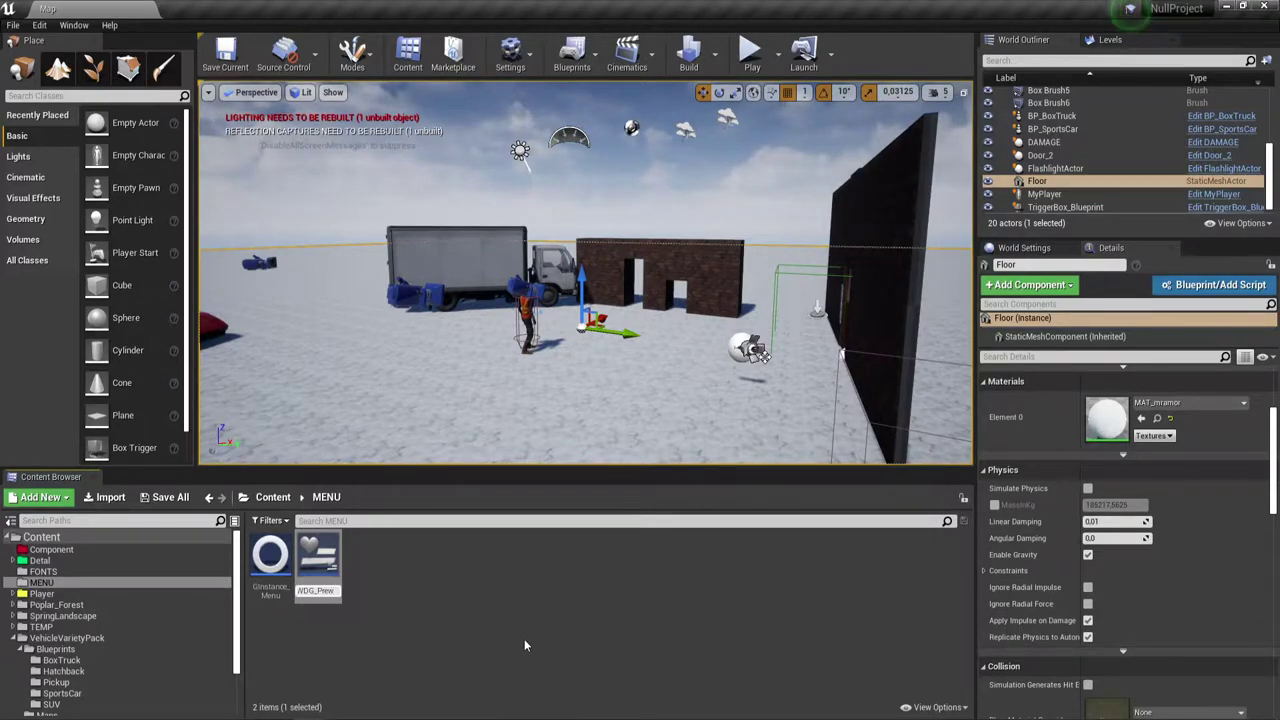
text(i)
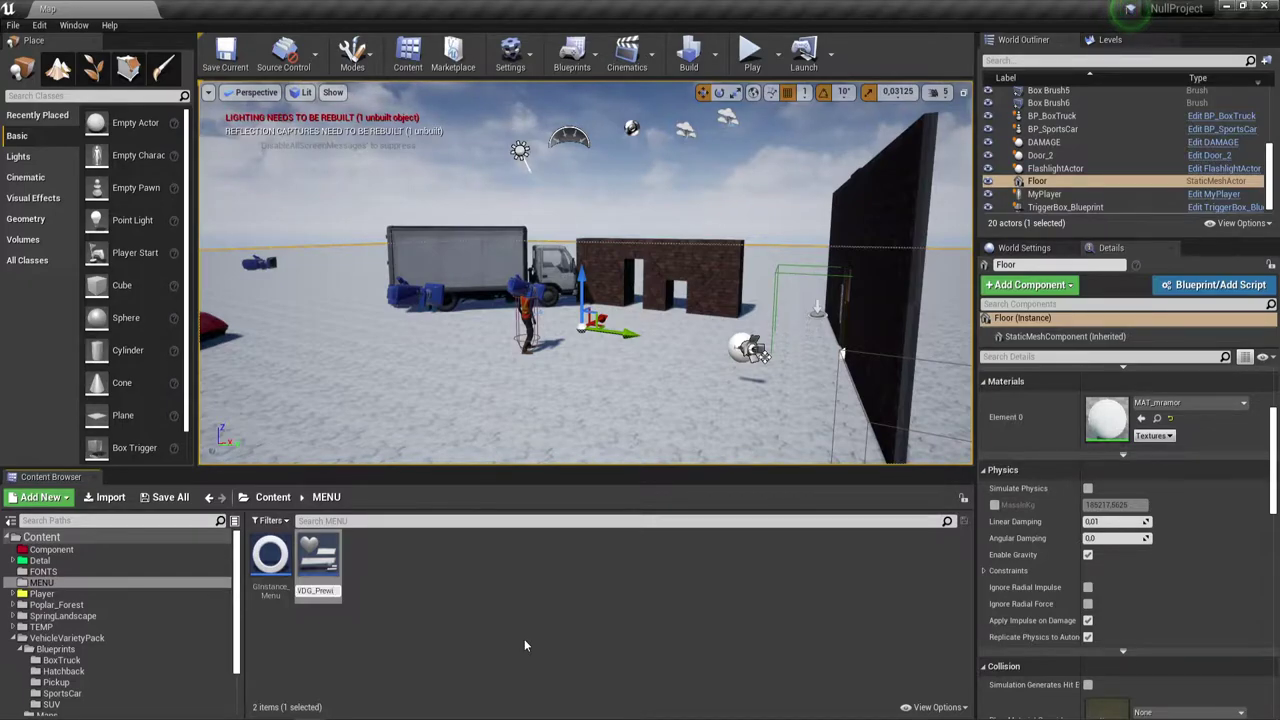
text(e)
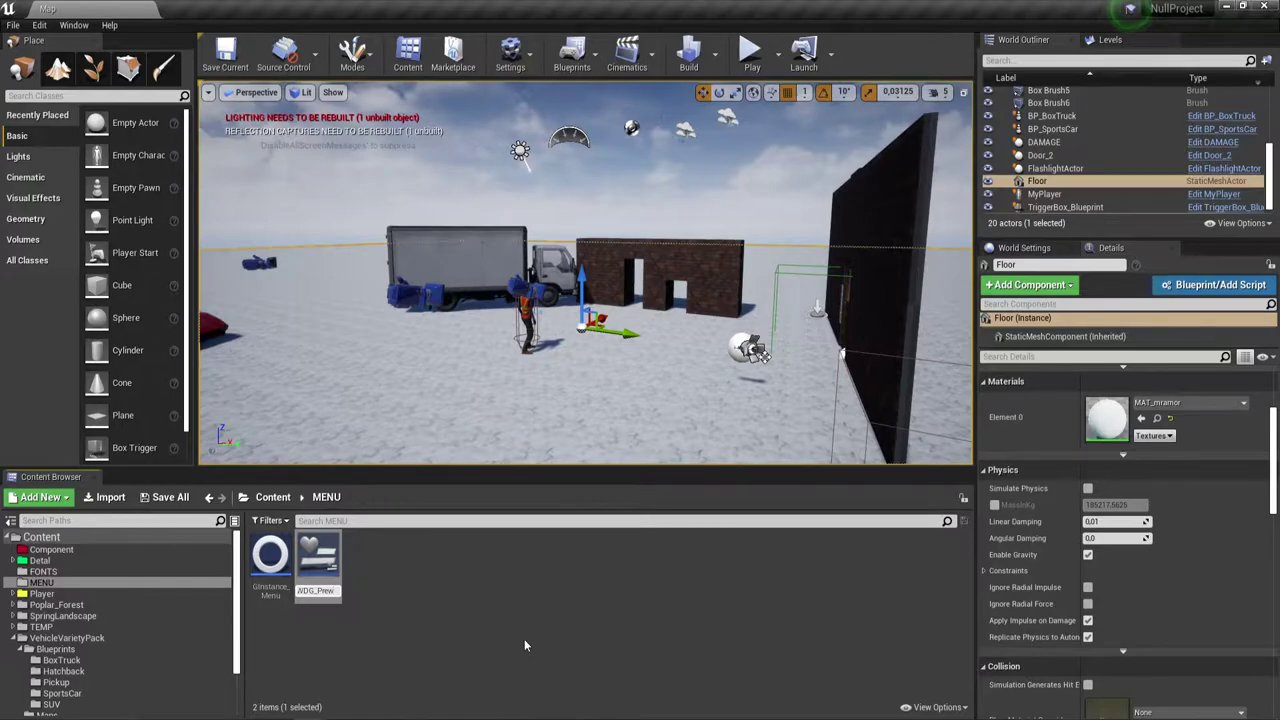
text(w)
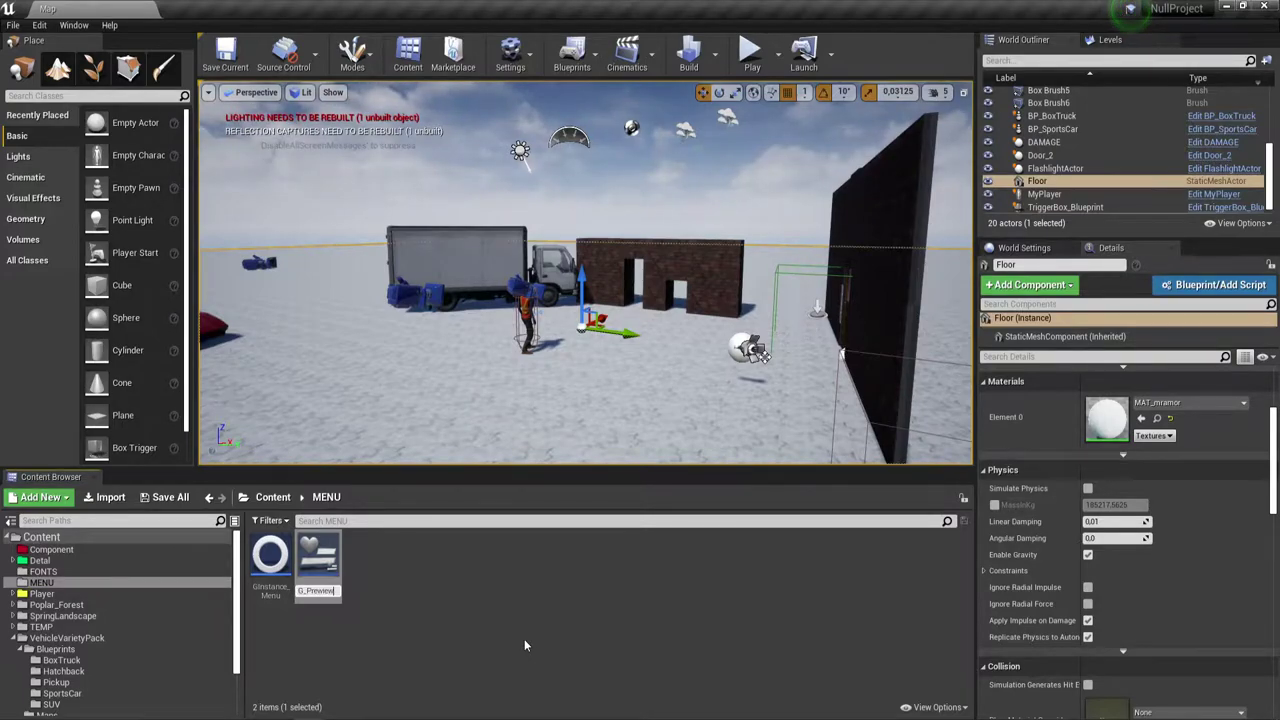
key(Return)
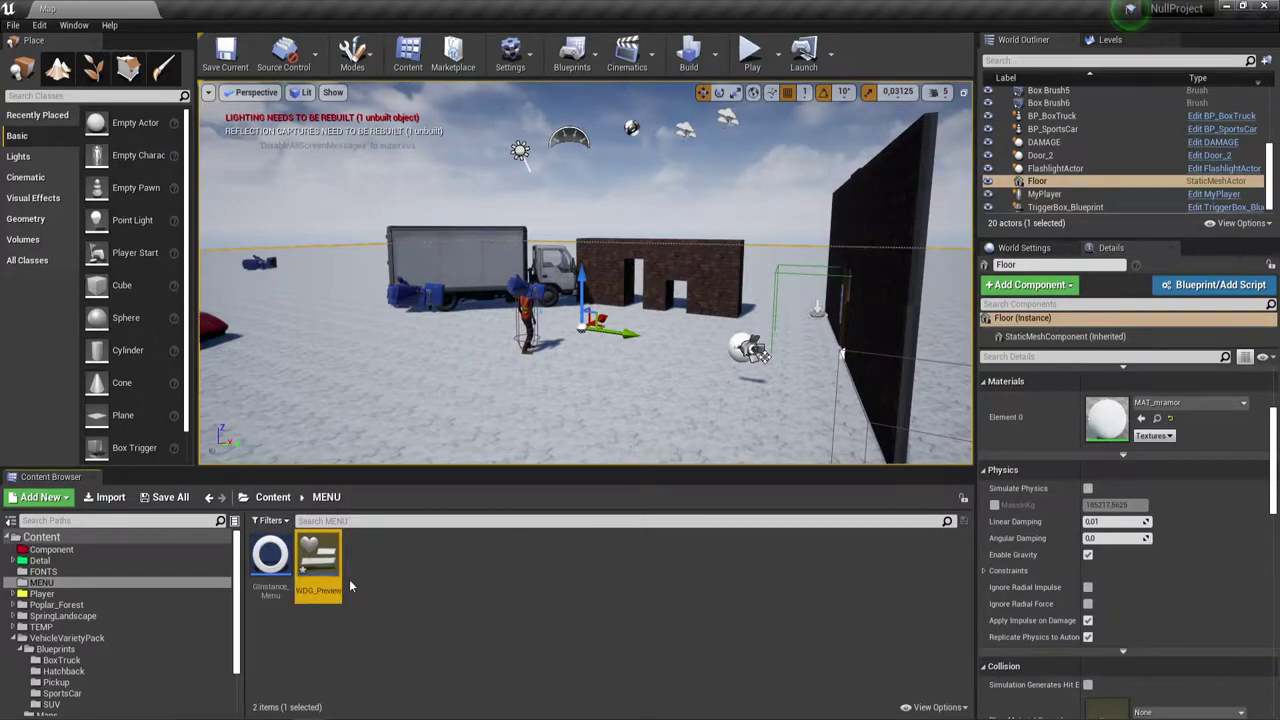
click(367, 591)
Create a Widget Blueprint named WDG_Menu in the MENU folder.
right_click(365, 575)
mouse_move(403, 568)
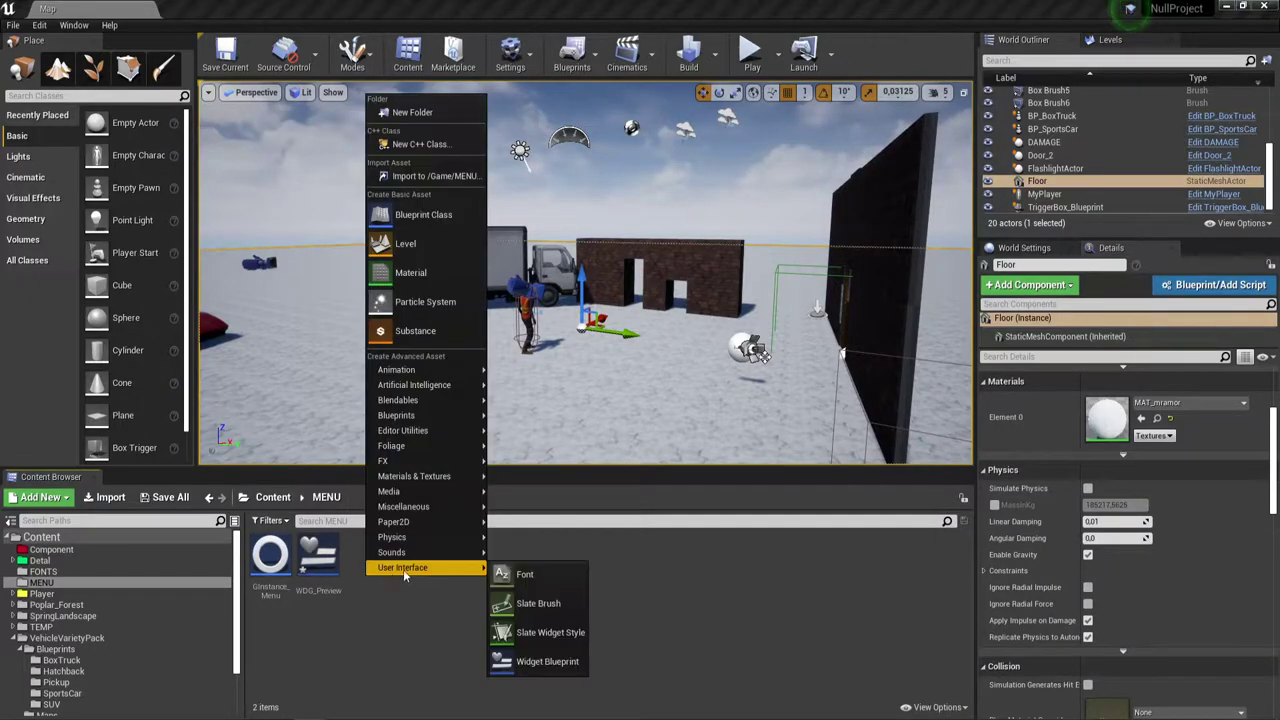
click(546, 662)
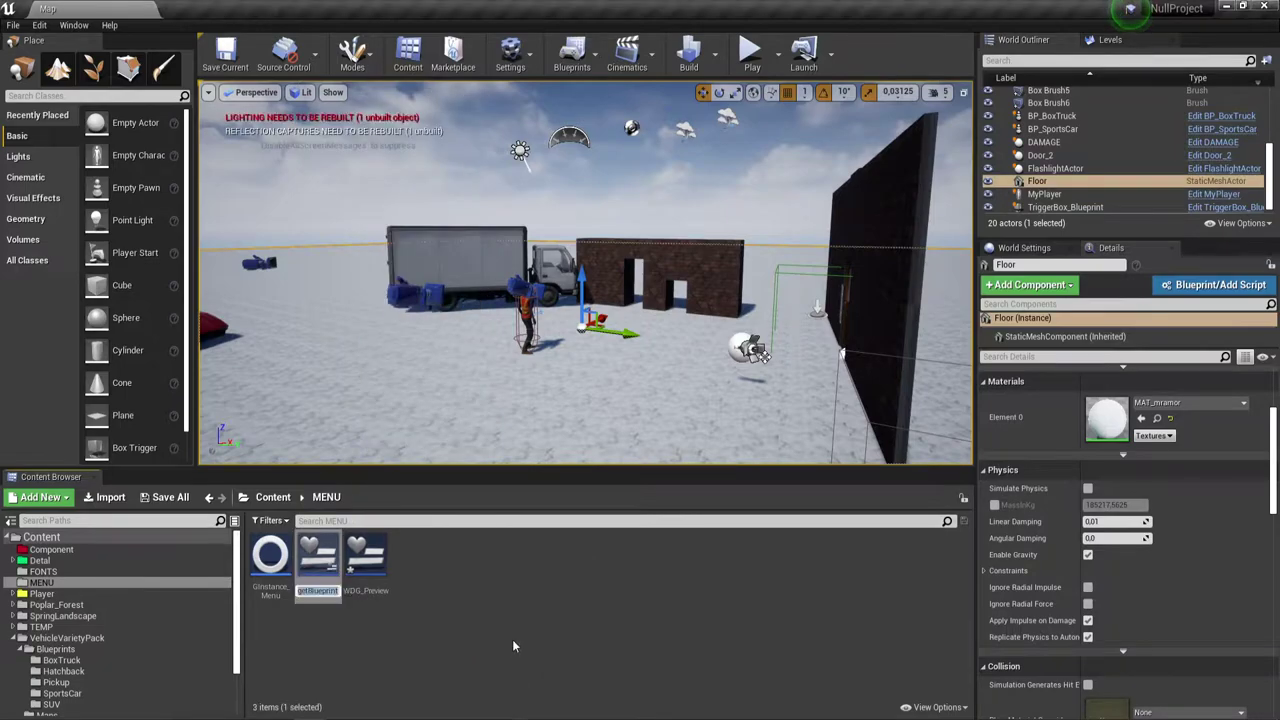
text(W)
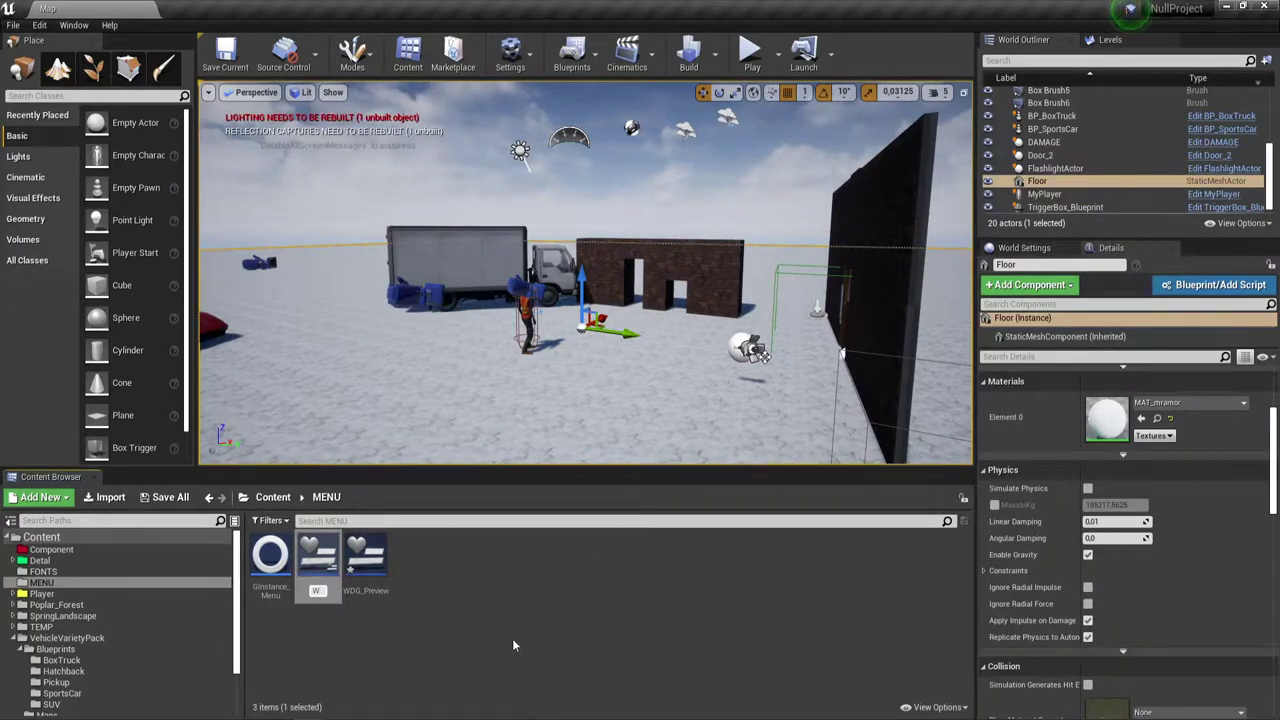
text(DG_)
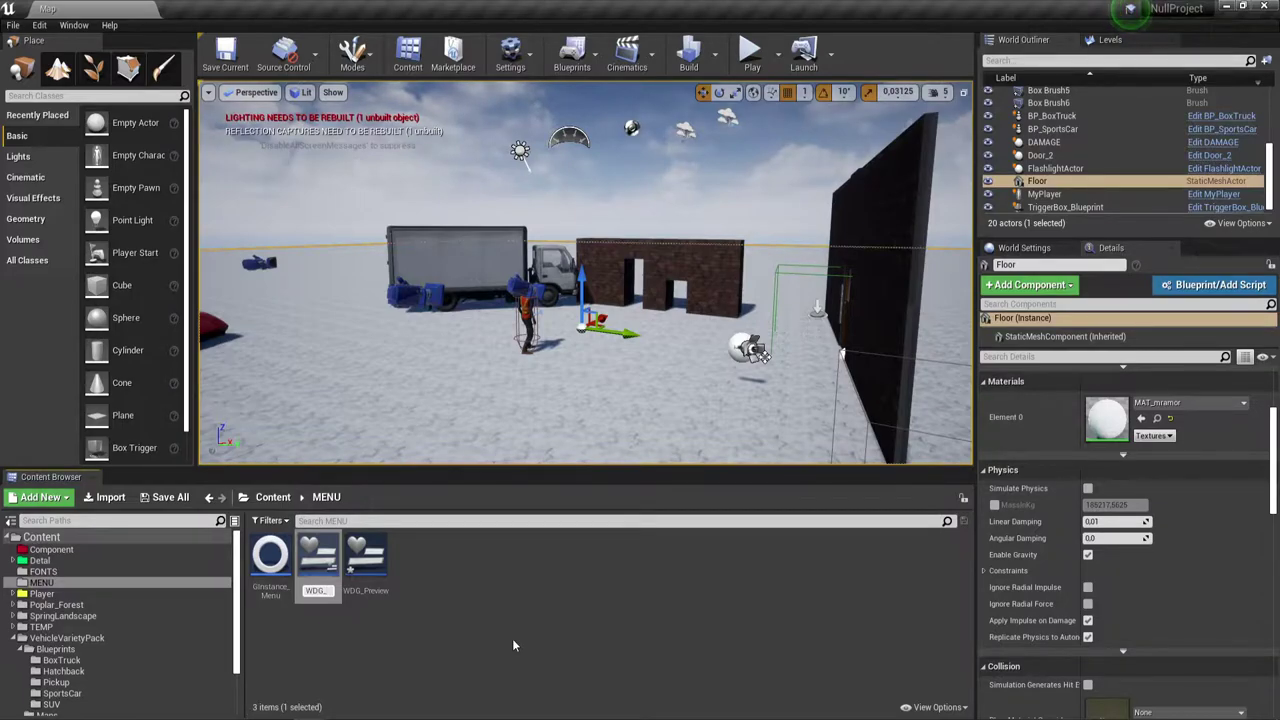
text(Menu)
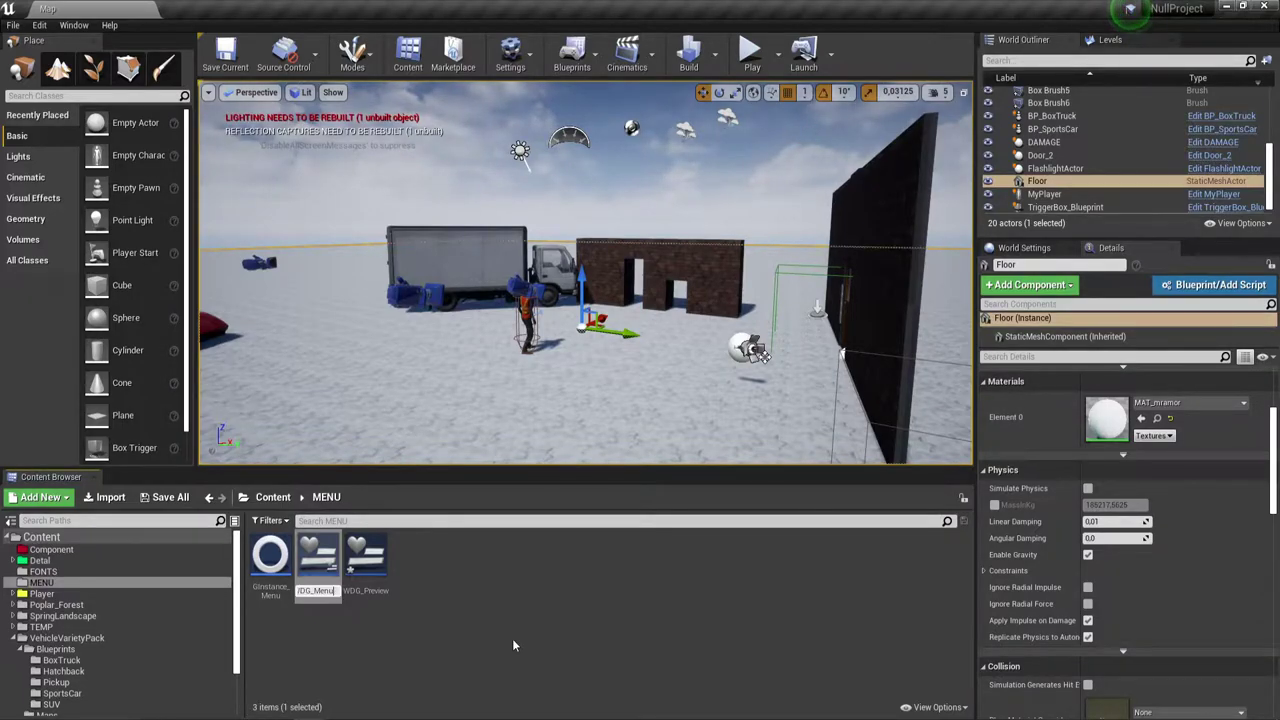
key(Return)
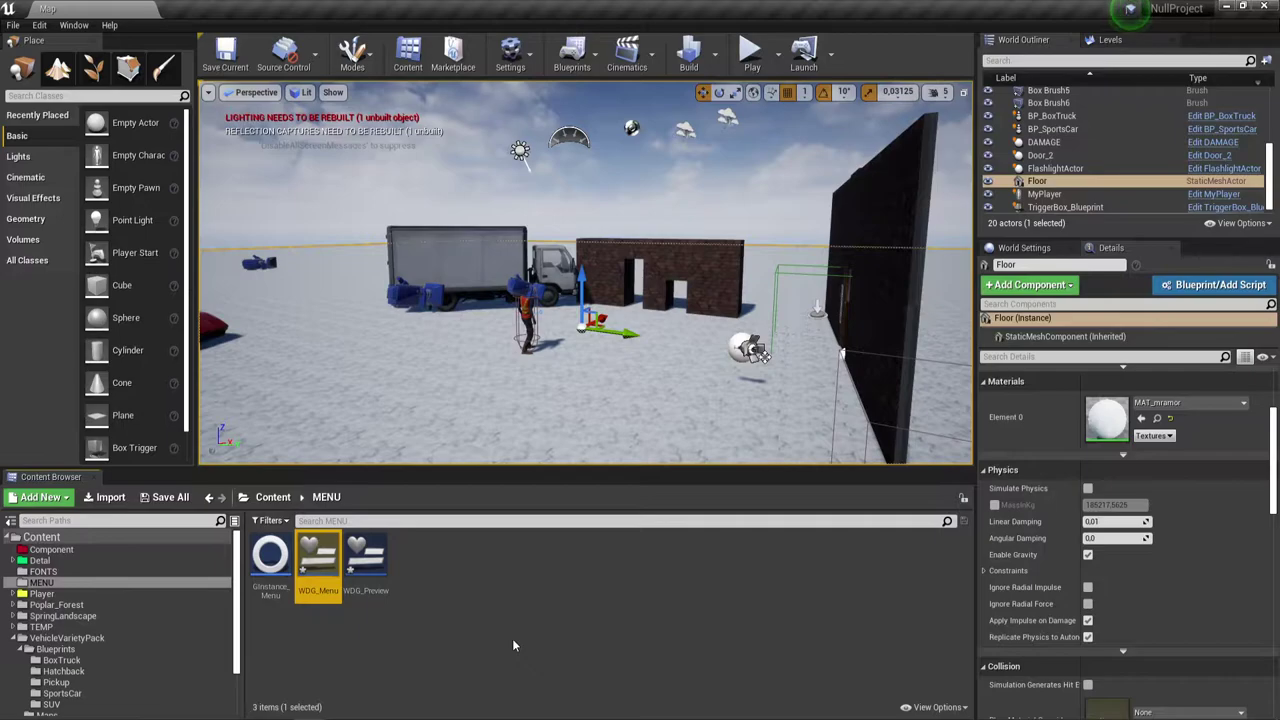
Create another Widget Blueprint named WDG_Settings in the MENU folder.
right_click(474, 630)
mouse_move(520, 615)
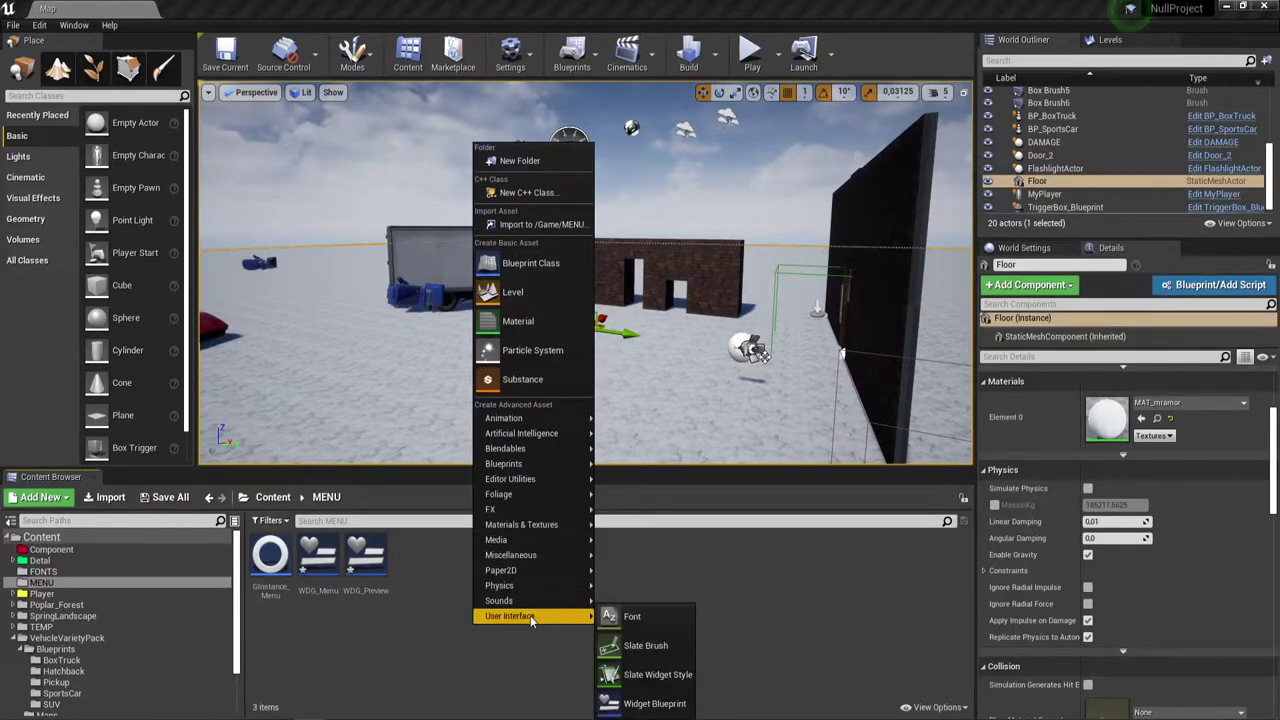
click(620, 698)
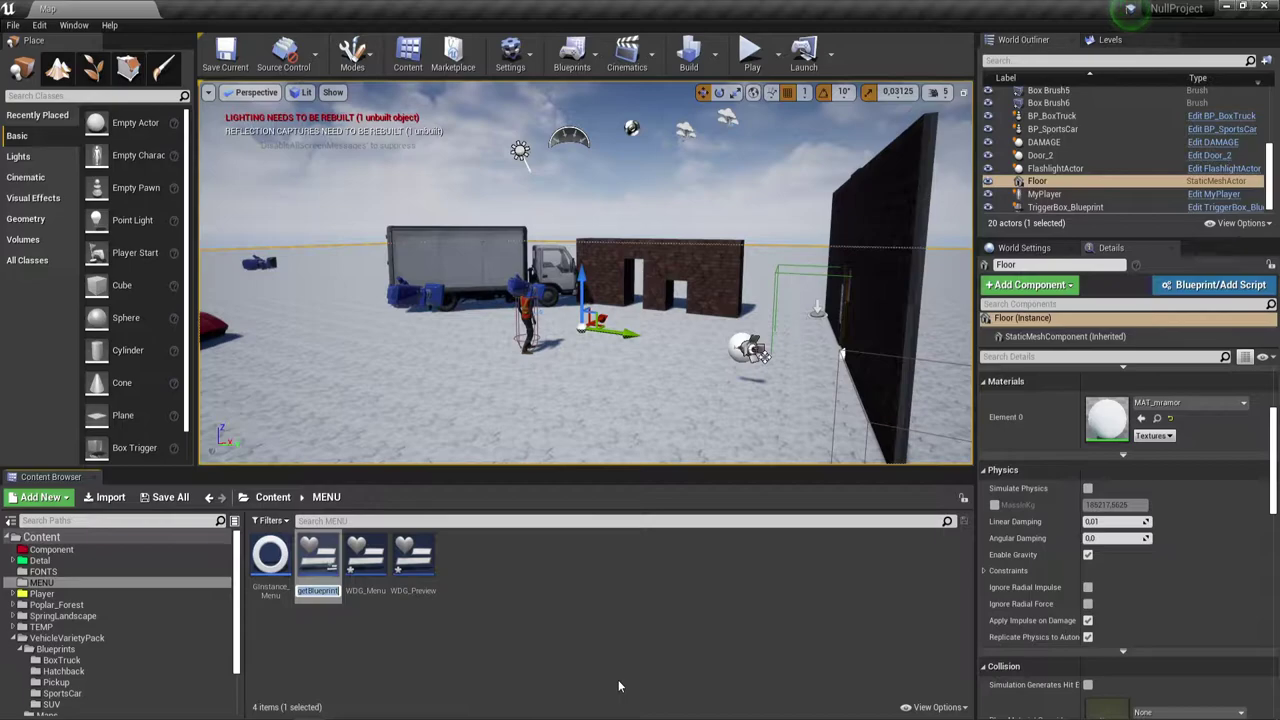
text(WDG)
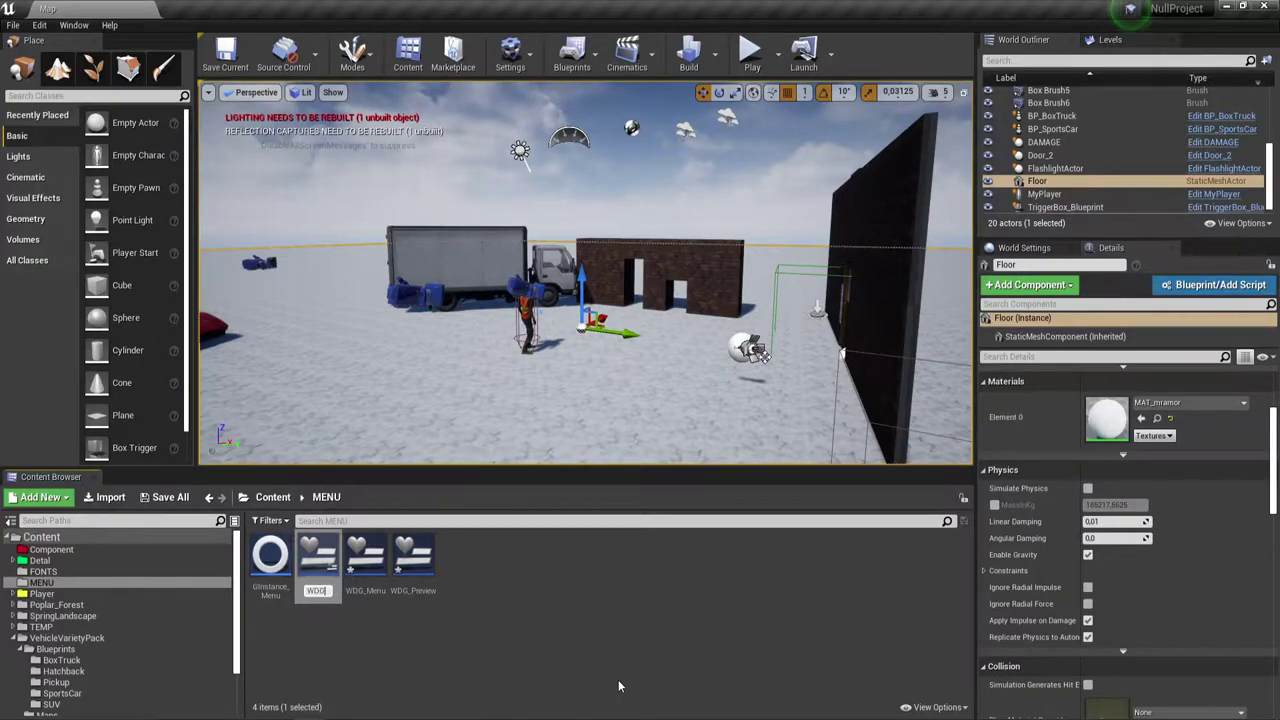
text(_)
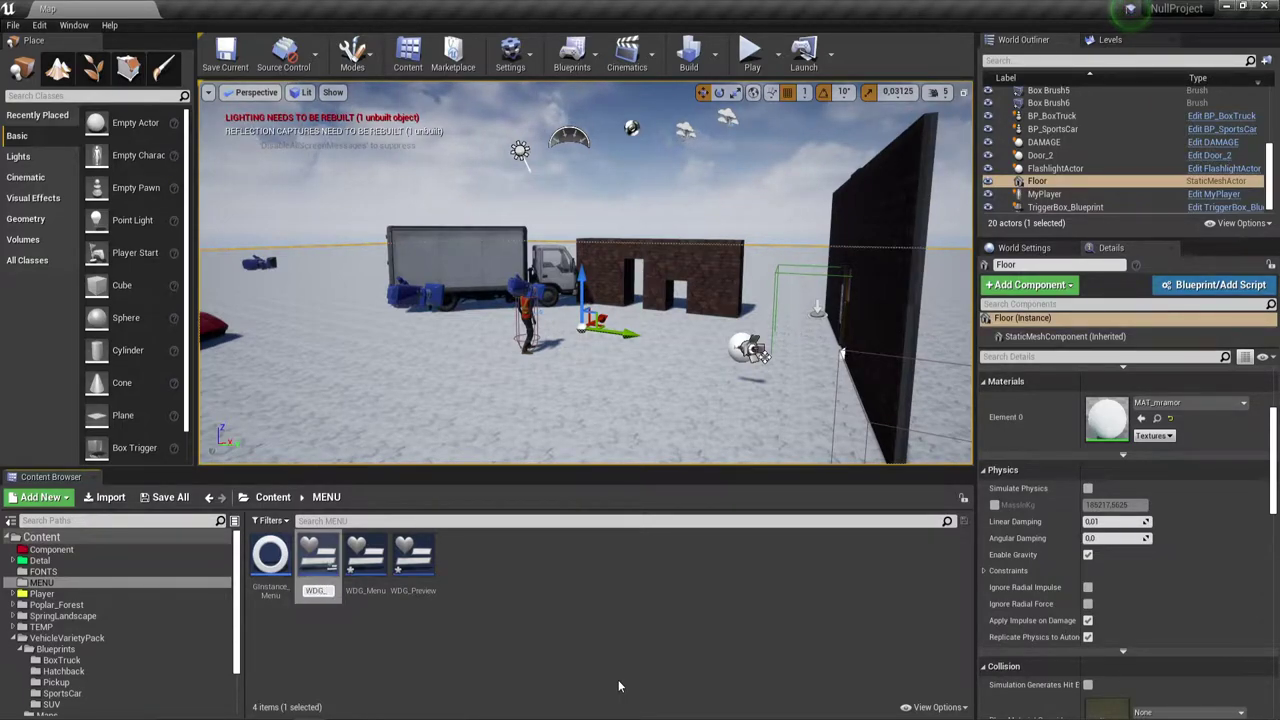
text(Setti)
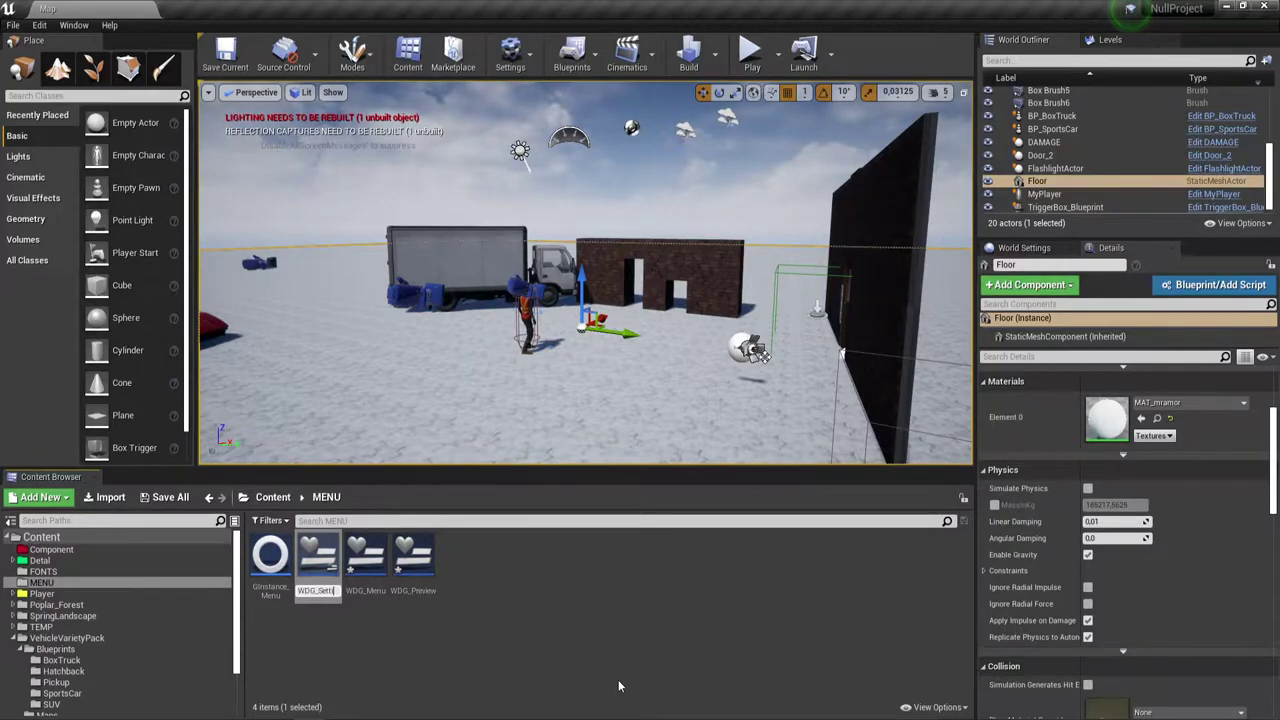
text(ng)
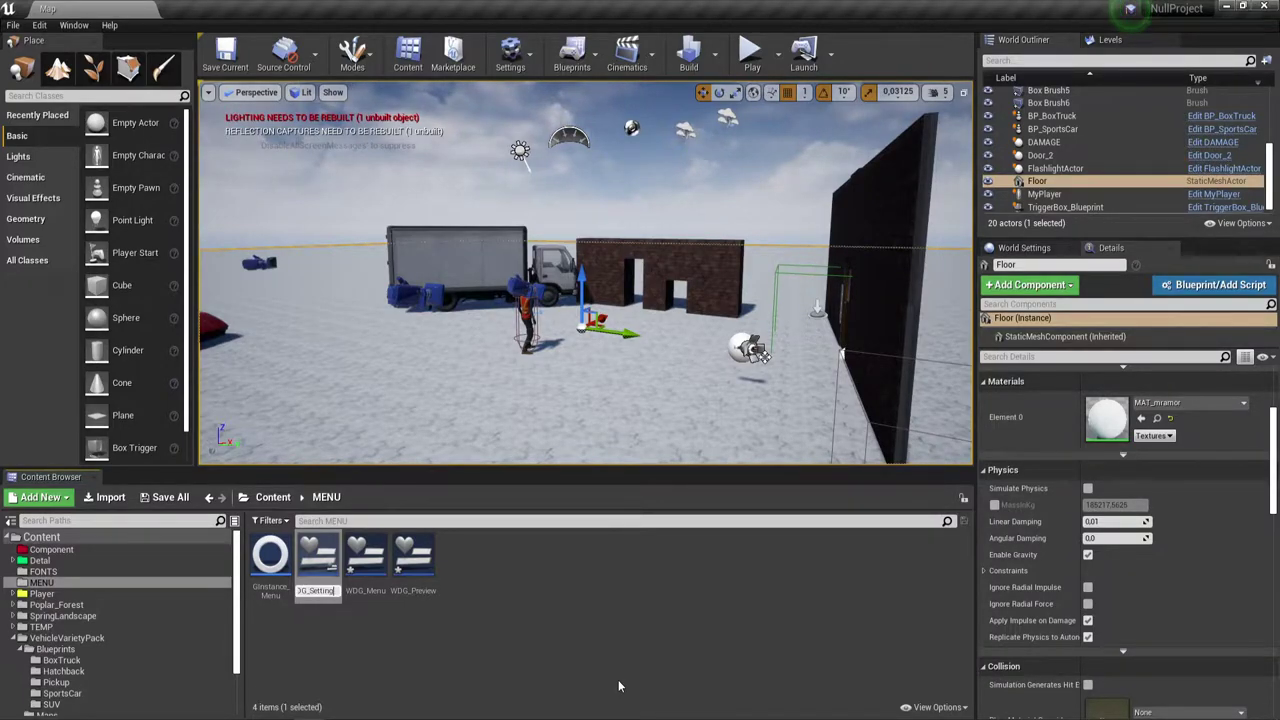
text(s)
key(Return)
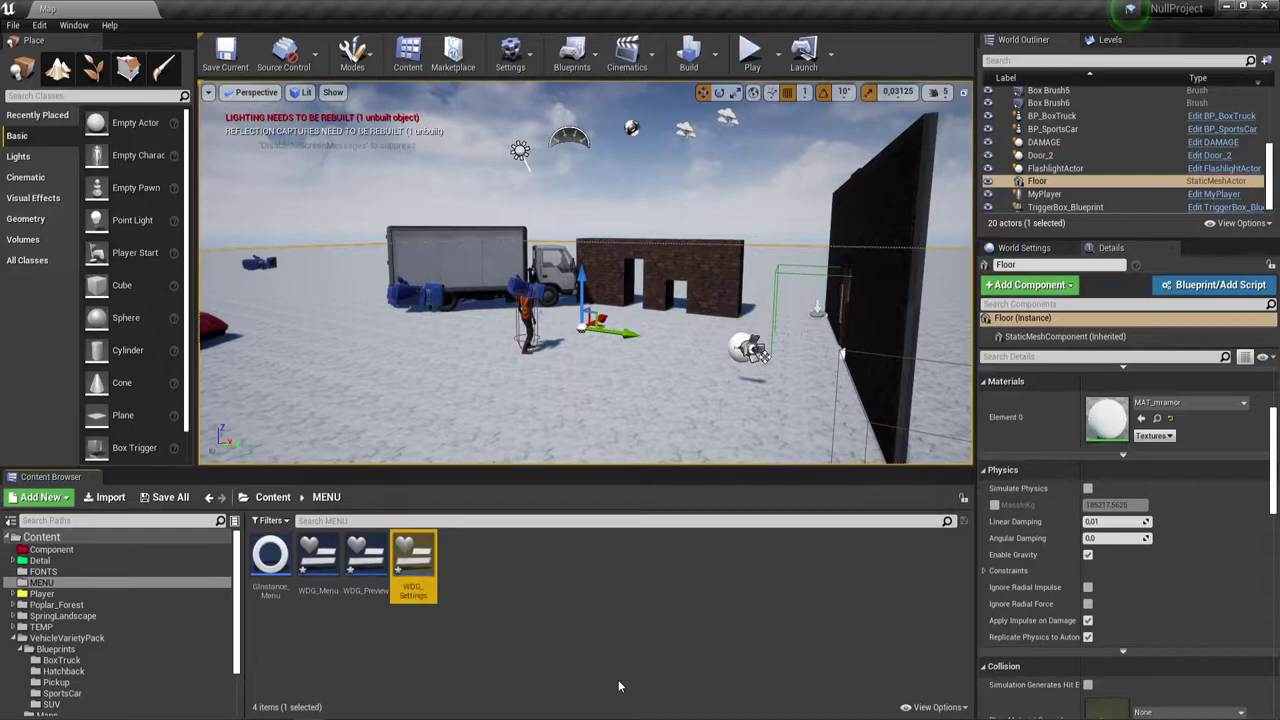
right_click(466, 589)
mouse_move(490, 581)
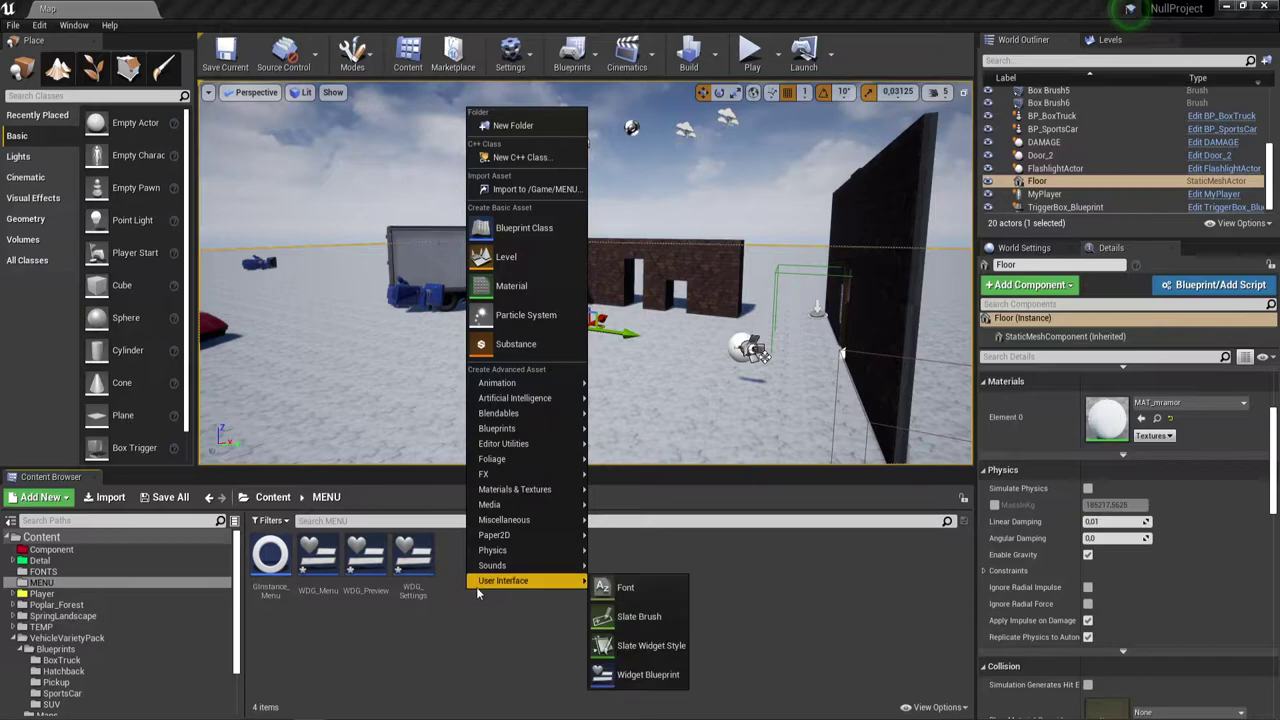
click(628, 674)
text(WDG_)
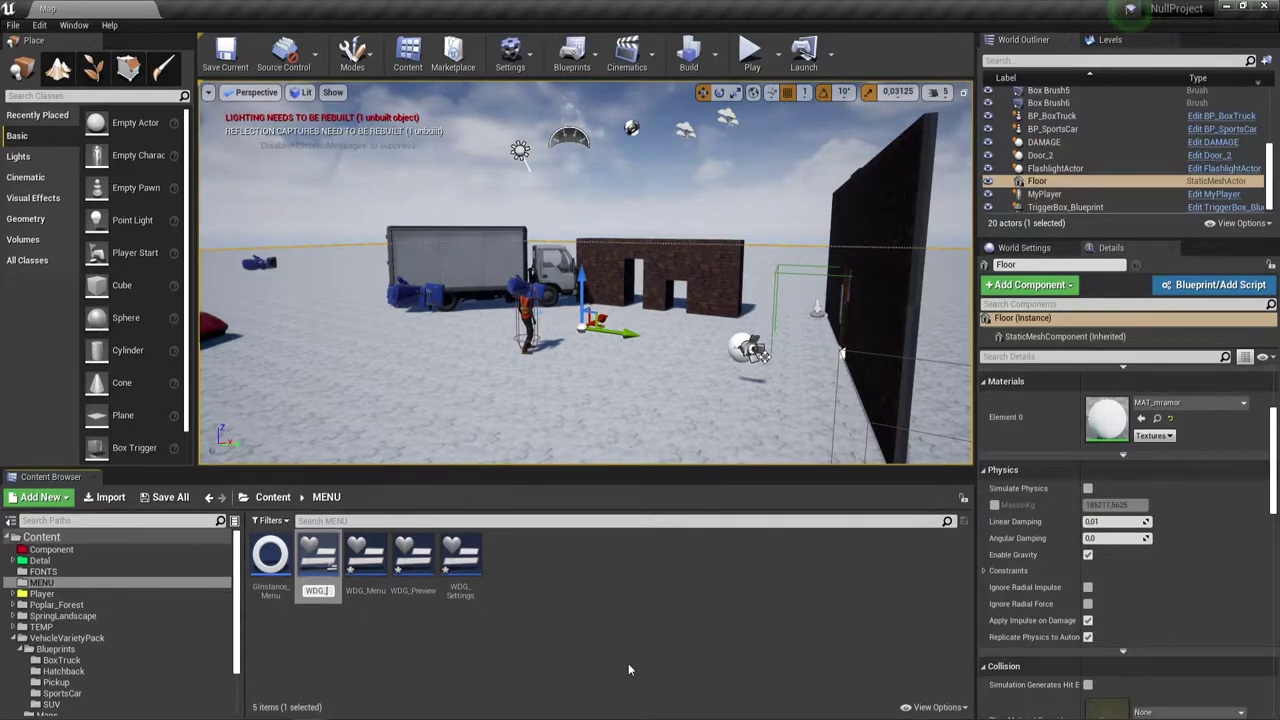
text(Lo)
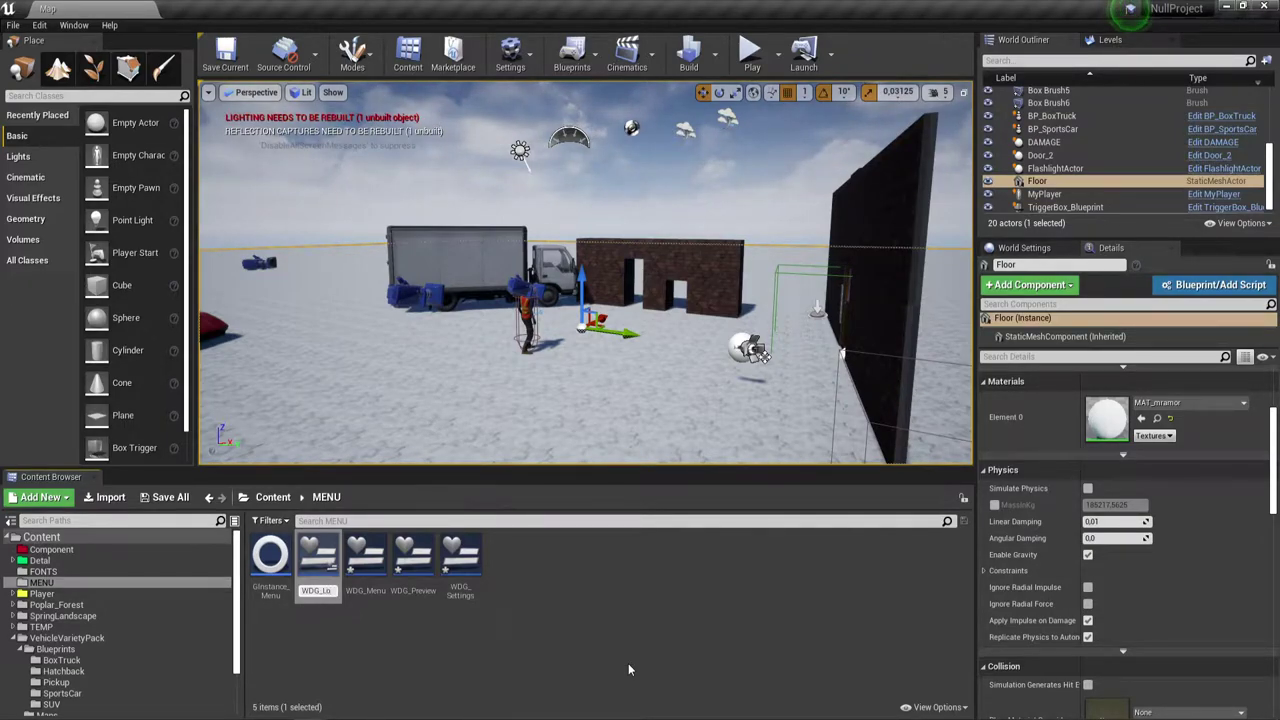
text(adi)
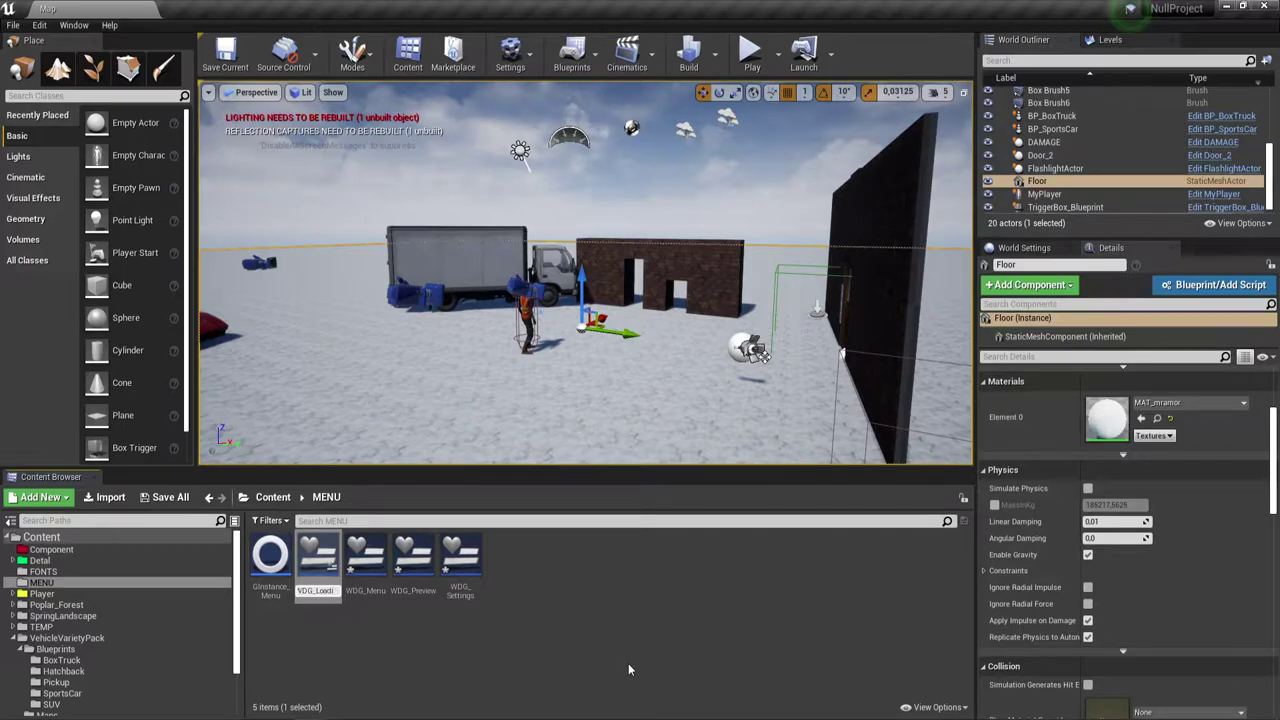
text(ng)
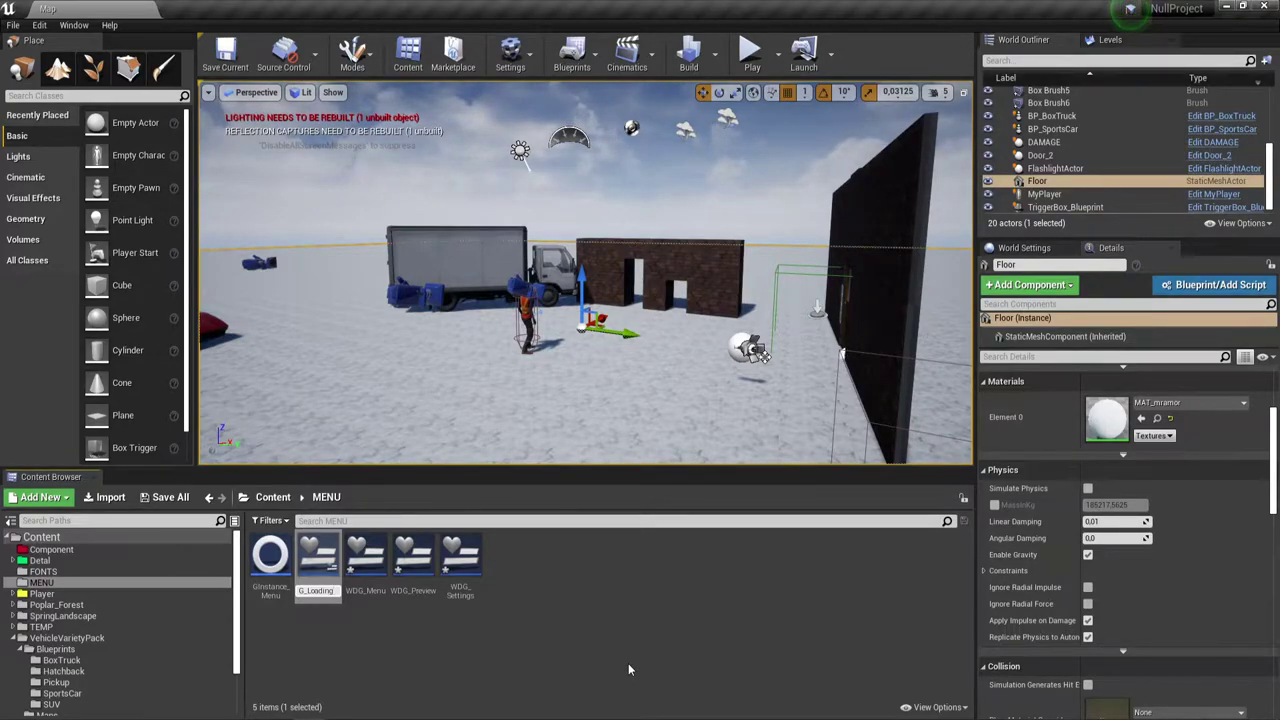
key(Return)
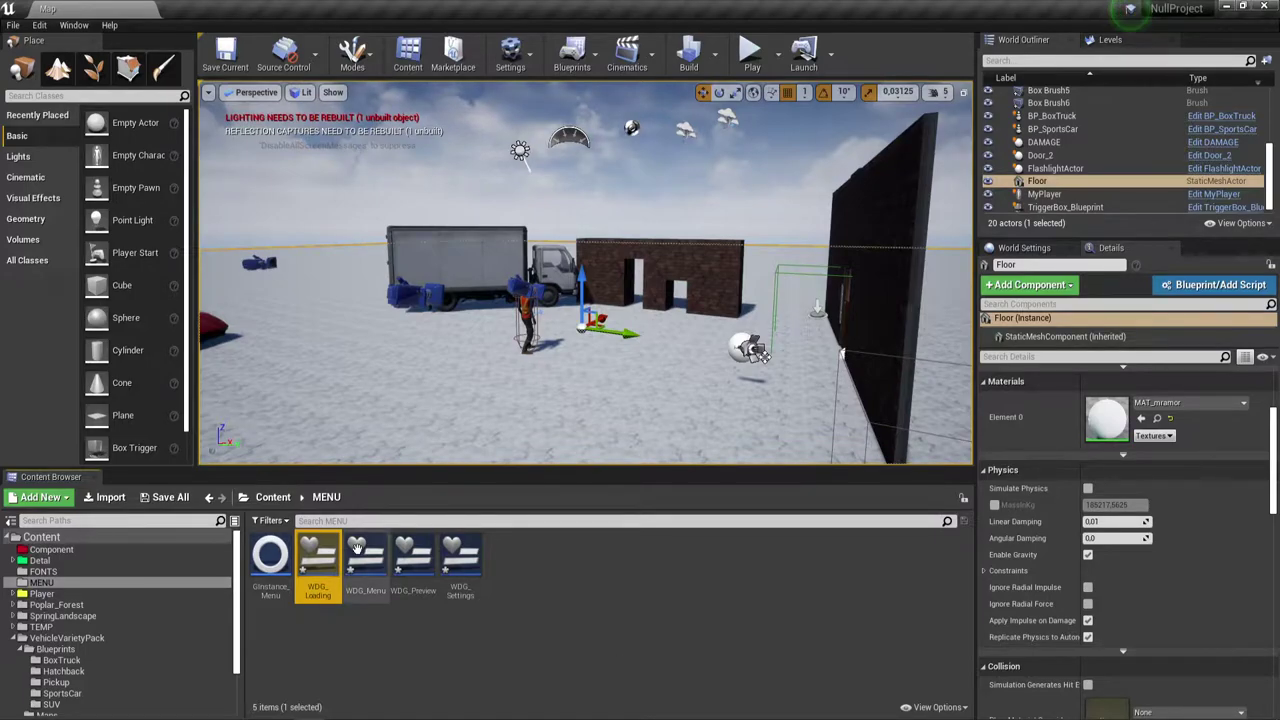
mouse_move(318, 555)
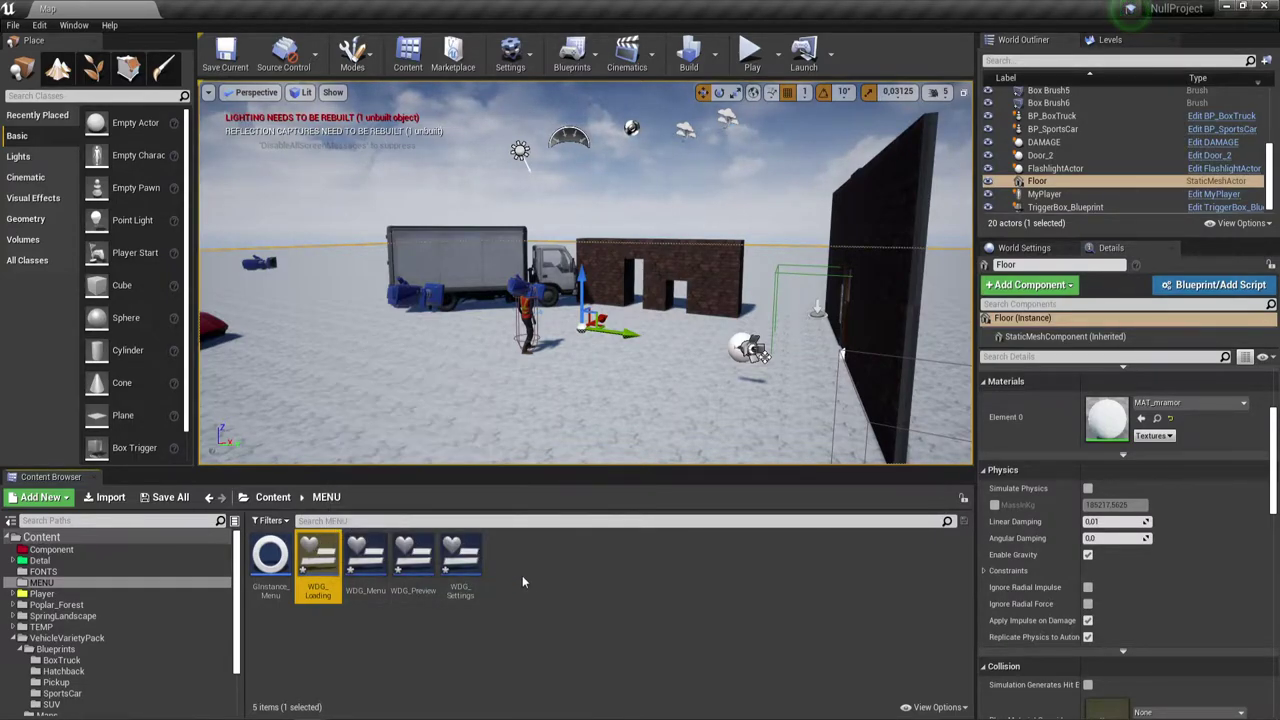
Create a Widget Blueprint in MENU and name it WDG_SaveMenu.
click(560, 584)
right_click(546, 583)
mouse_move(600, 568)
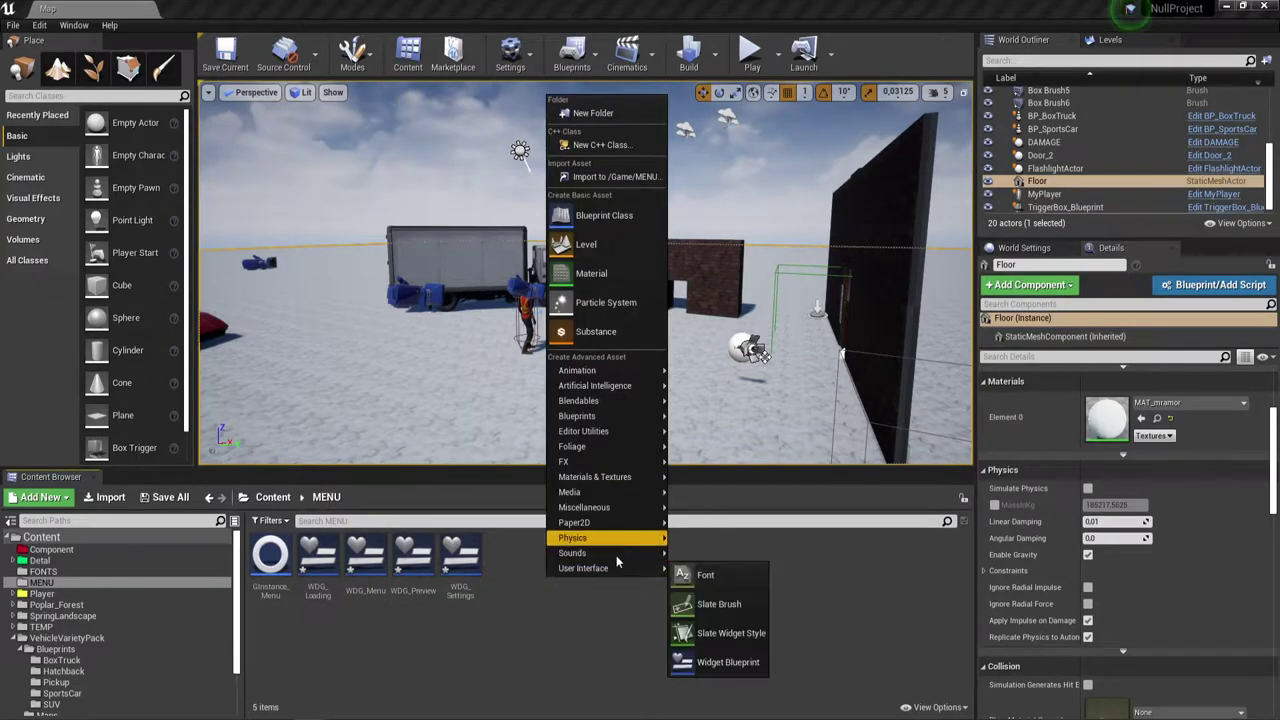
click(700, 668)
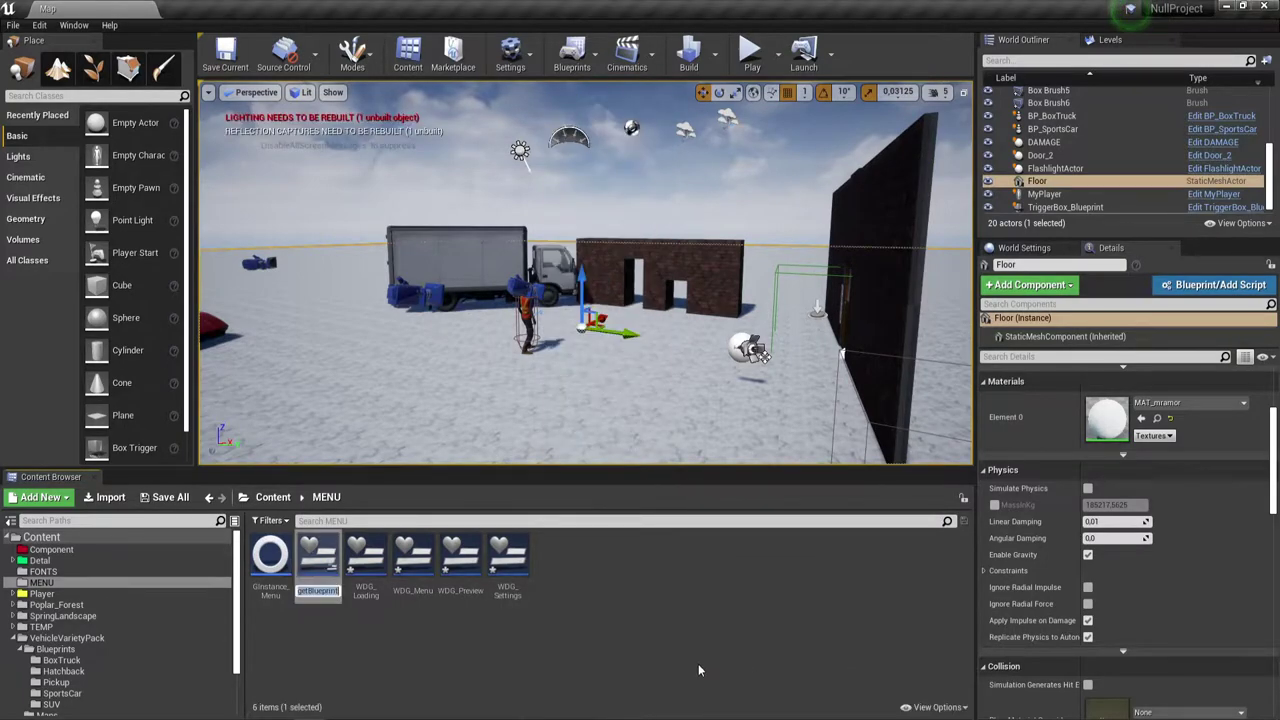
text(WDG)
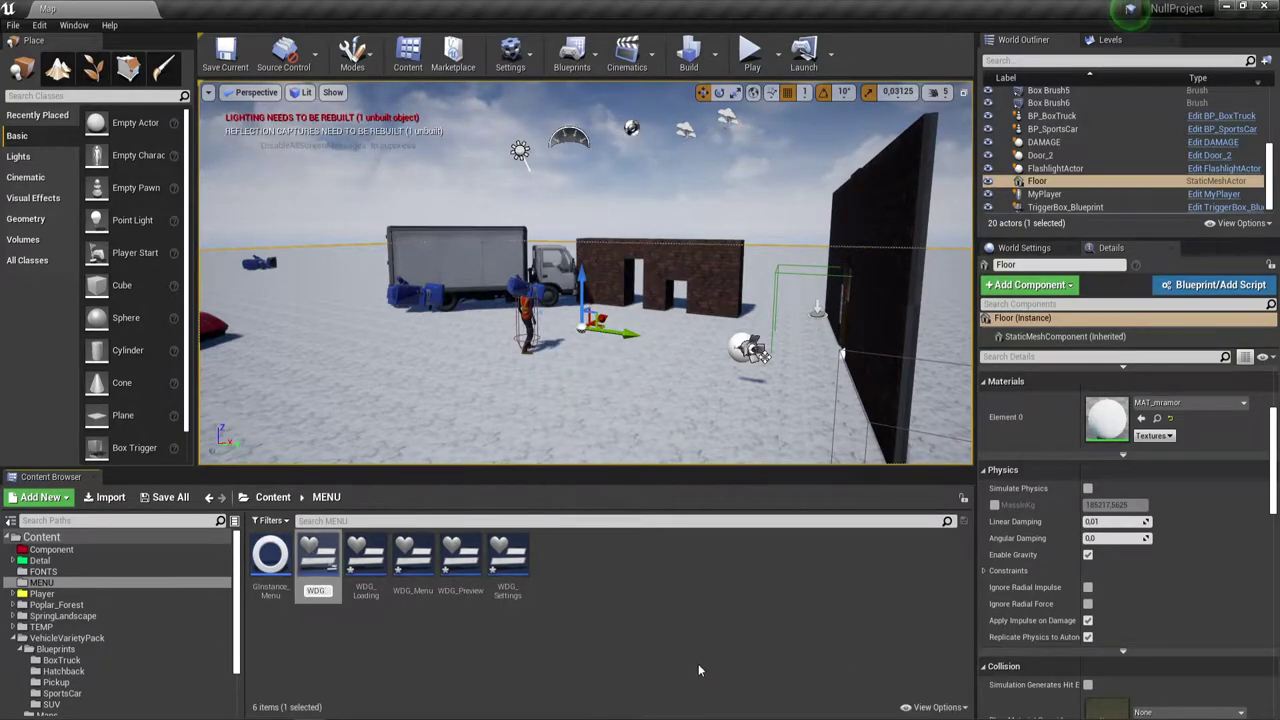
text(_)
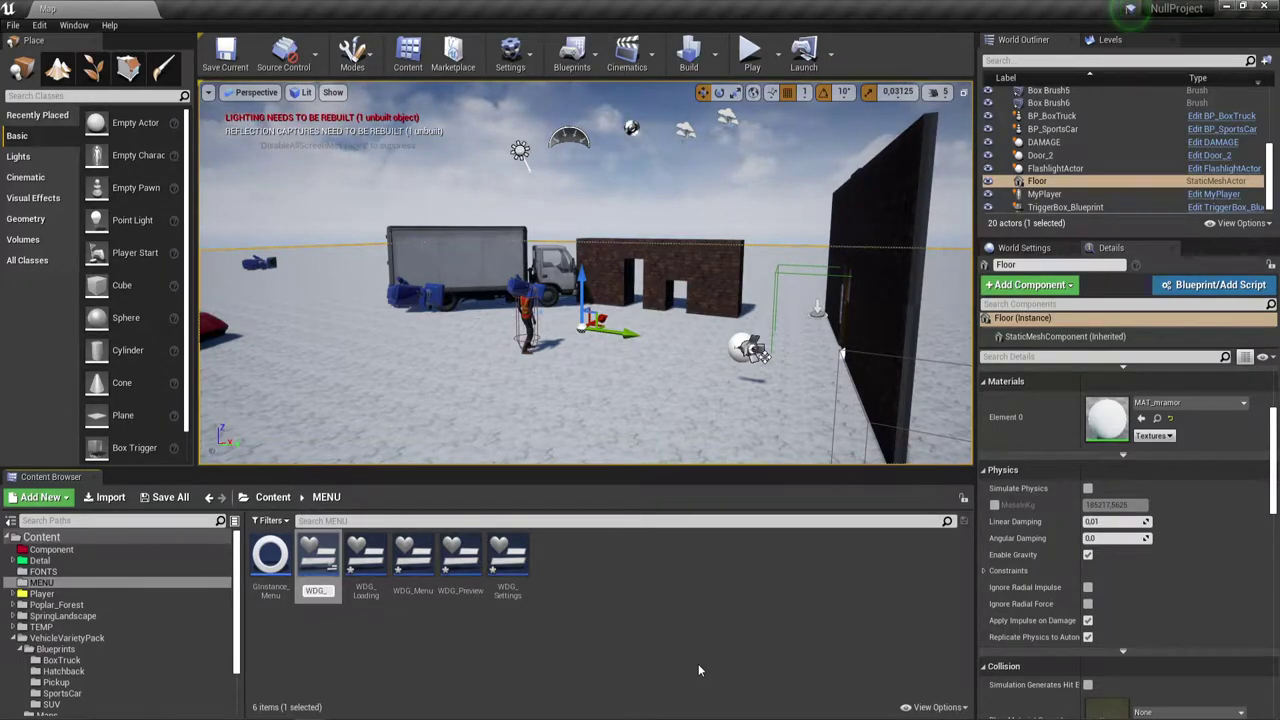
text(Save)
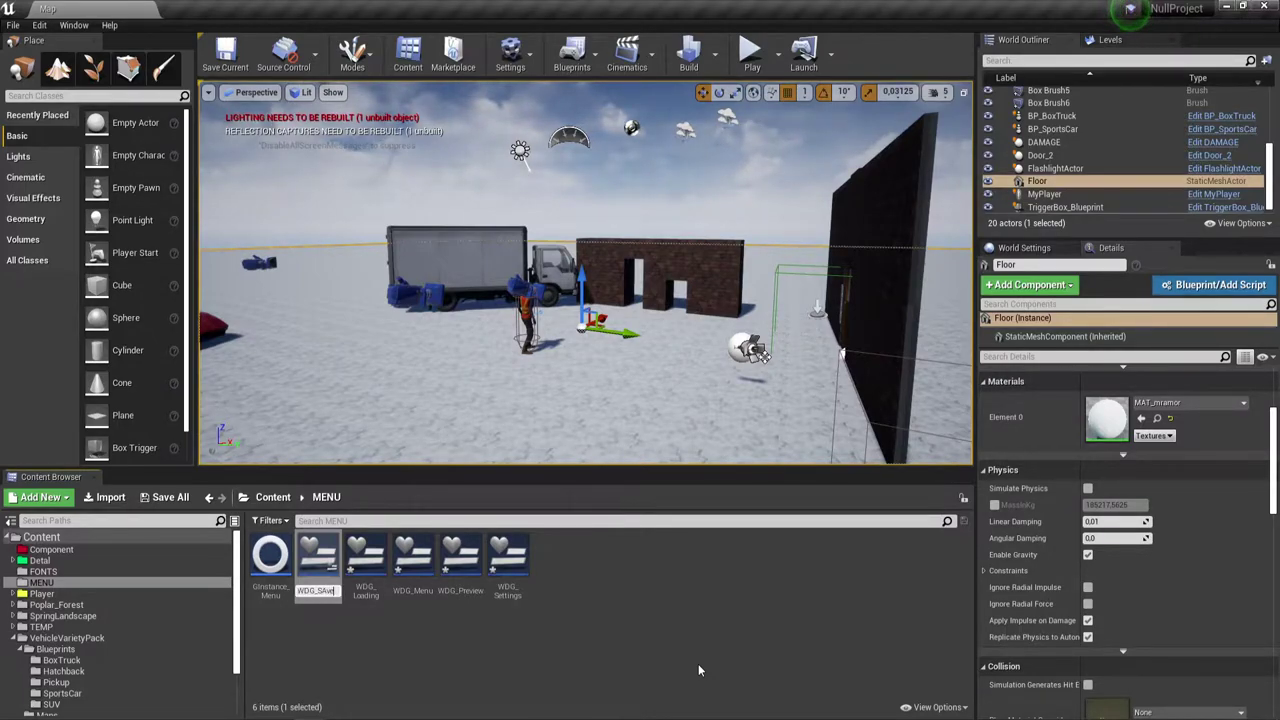
text(Menu)
key(Return)
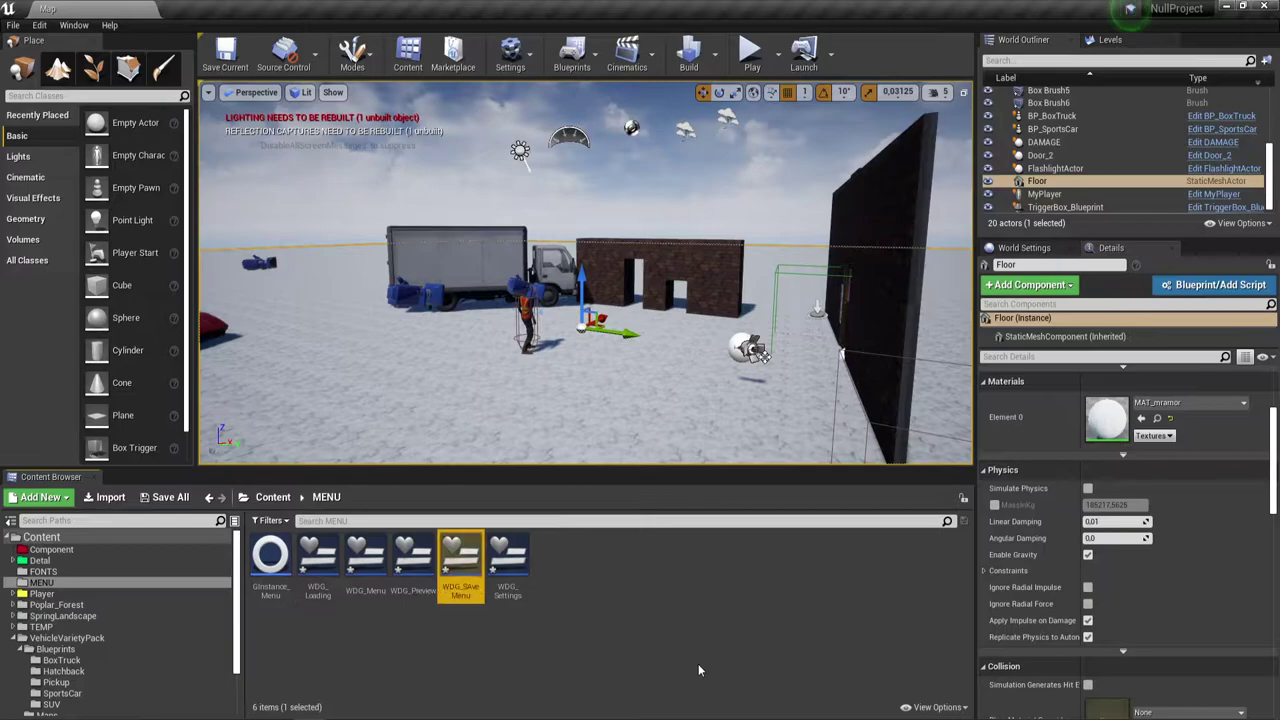
Save WDG_SaveMenu and all other modified assets with Save All.
click(478, 590)
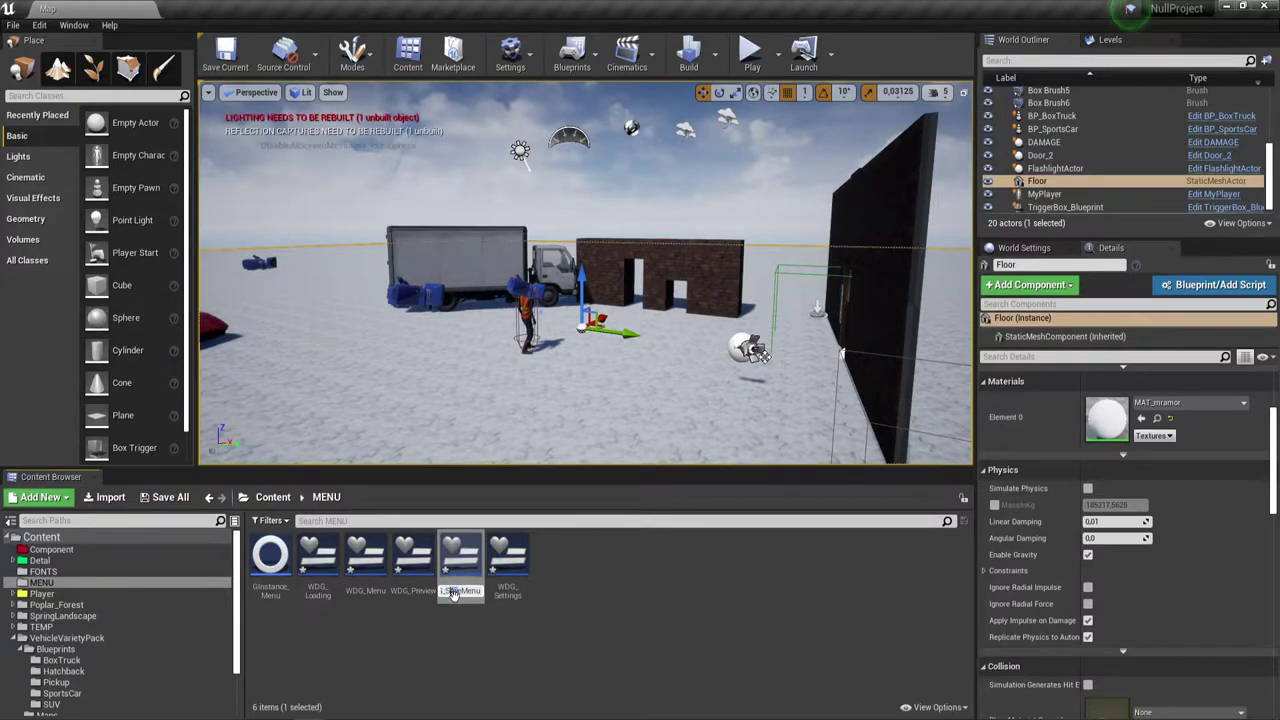
key(ctrl+s)
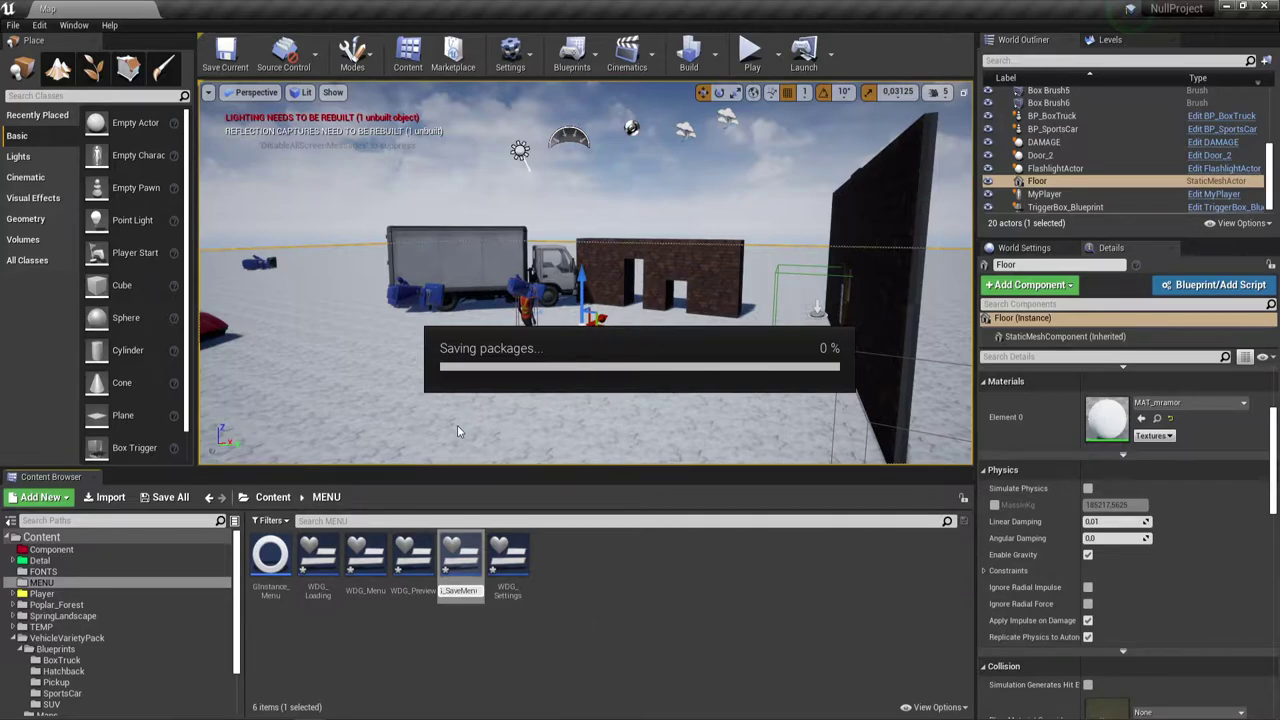
click(160, 498)
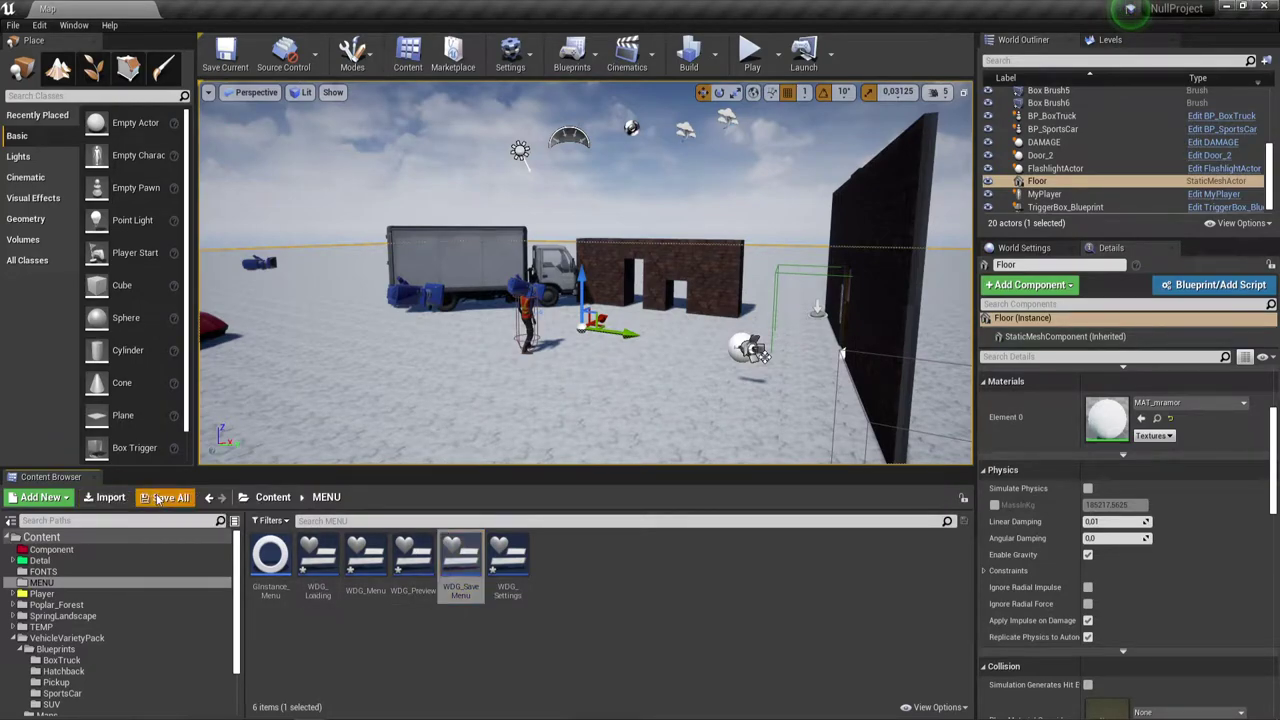
click(757, 494)
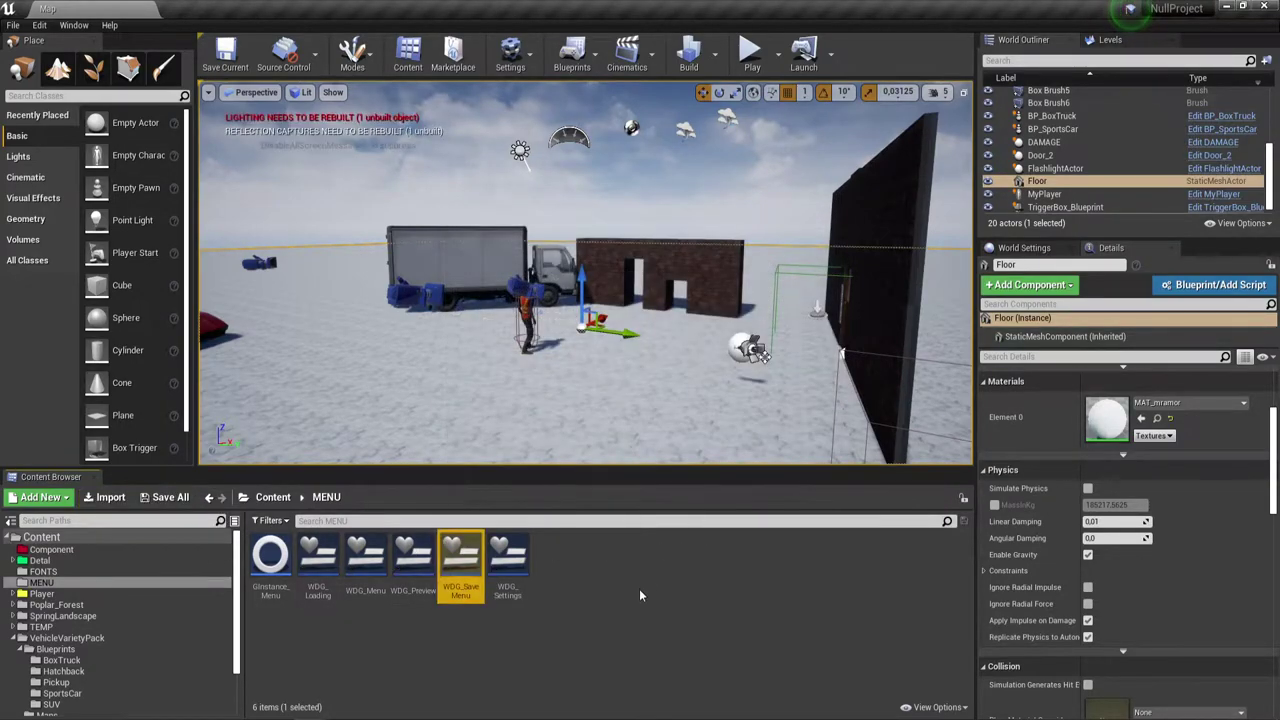
Create a Widget Blueprint in the MENU folder named WDG_LoadMenu.
click(581, 580)
right_click(578, 577)
mouse_move(613, 569)
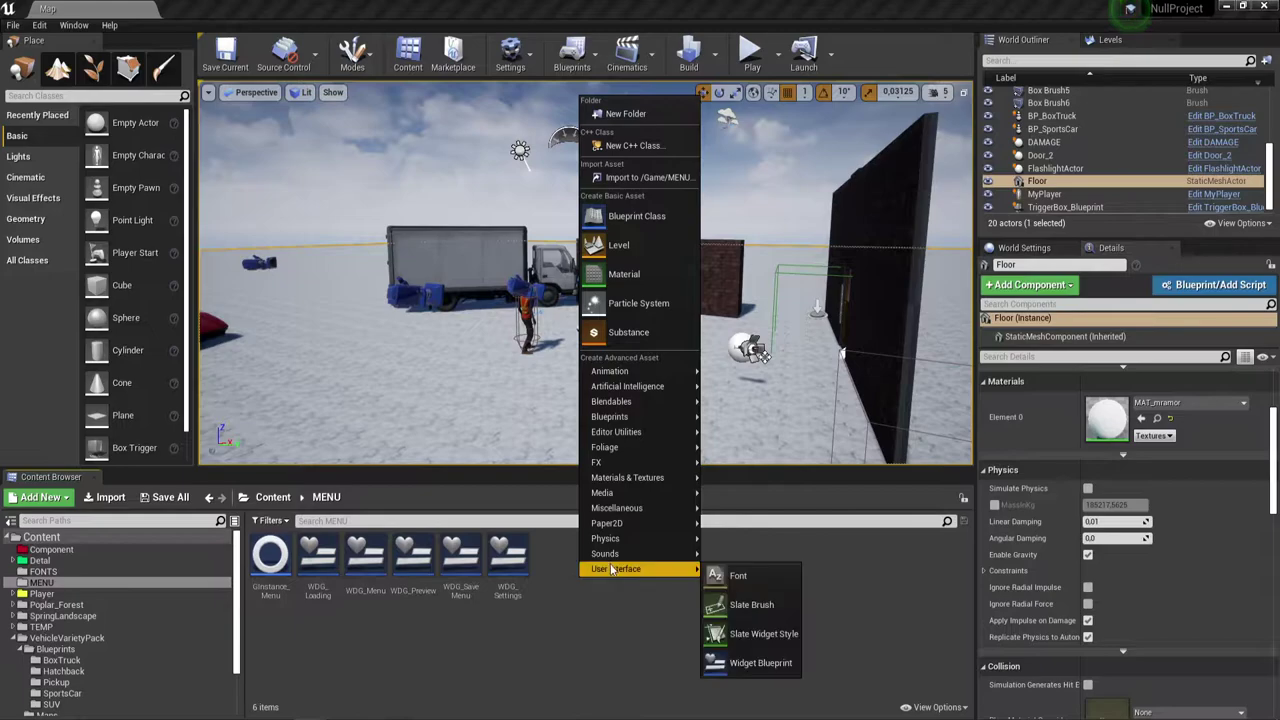
click(750, 662)
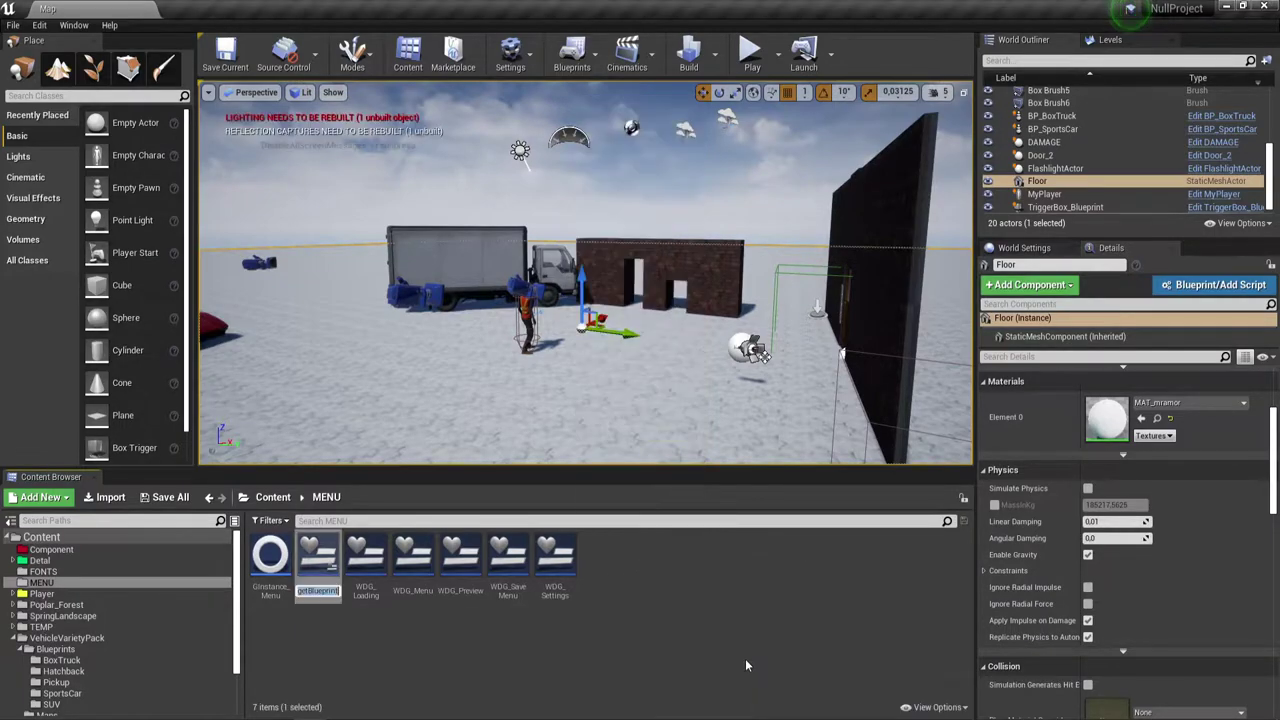
text(WD)
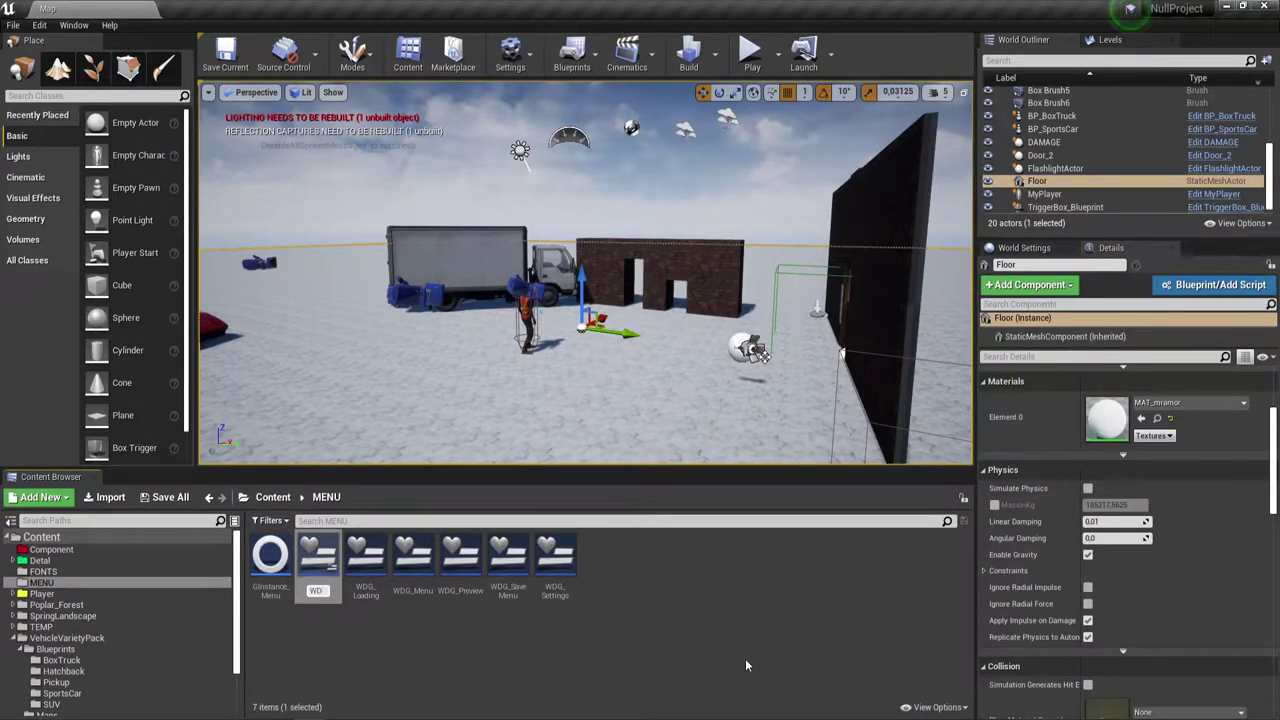
text(G_L)
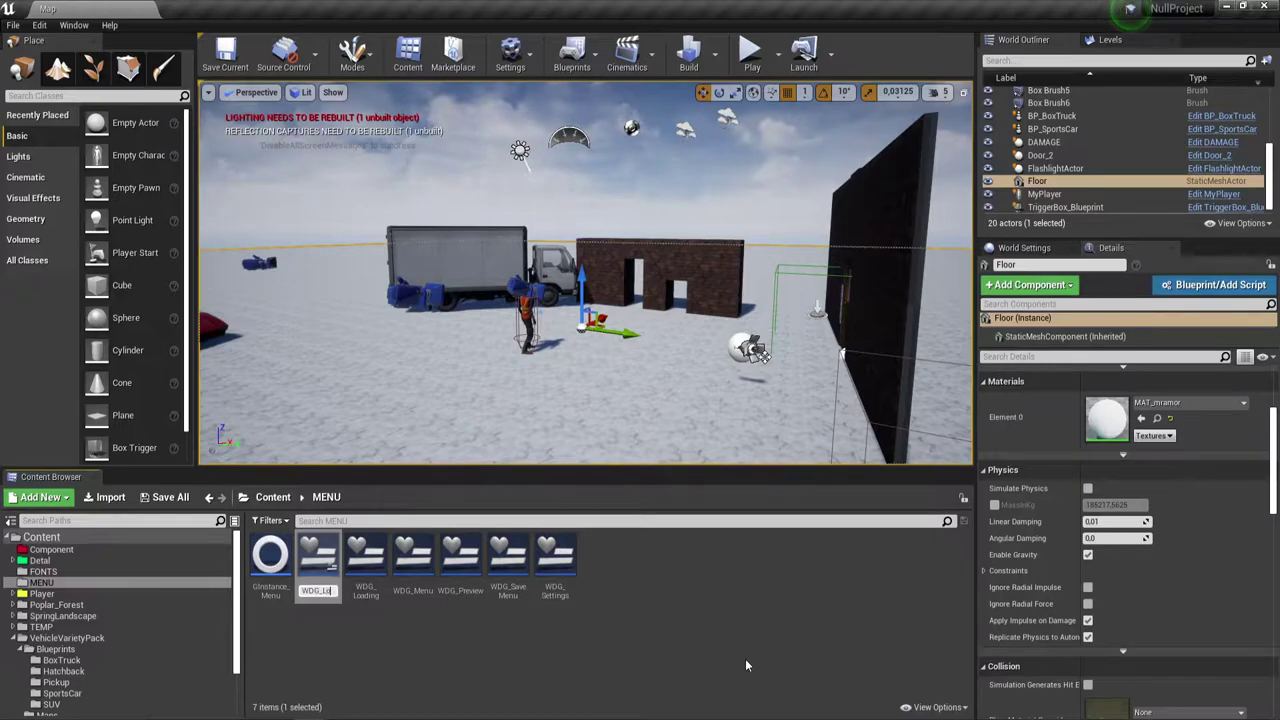
text(oad)
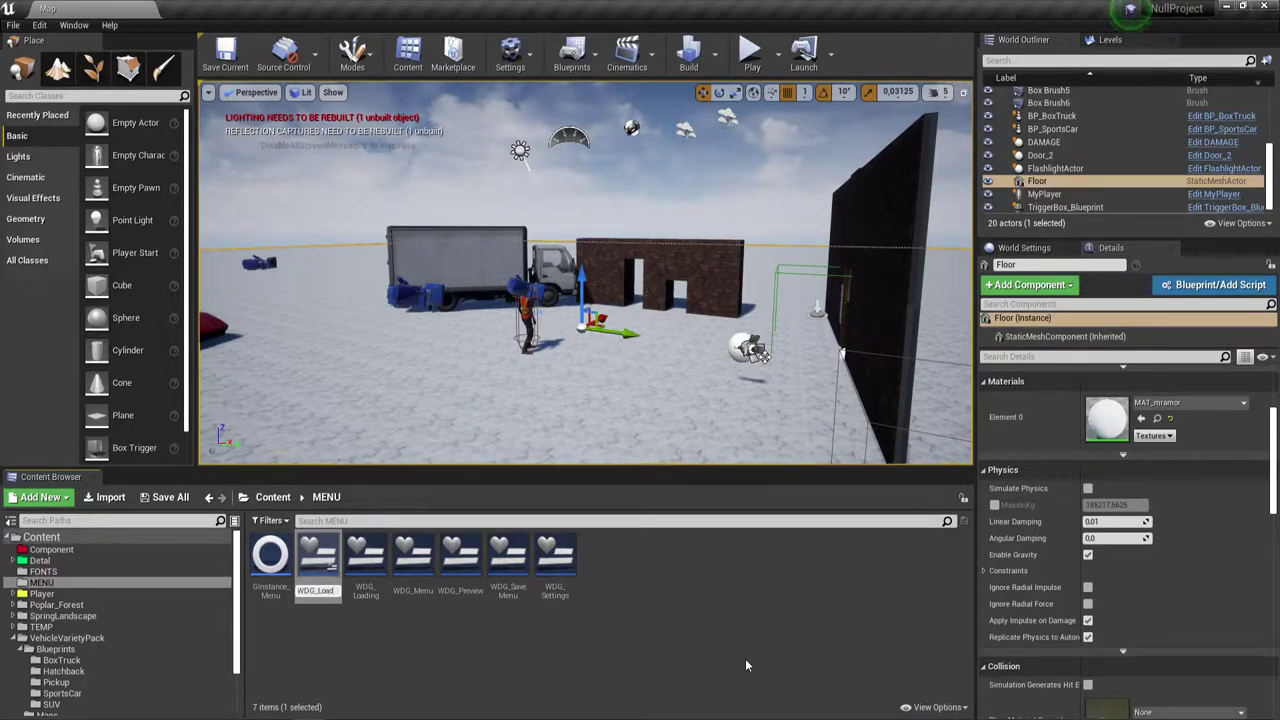
text(Men)
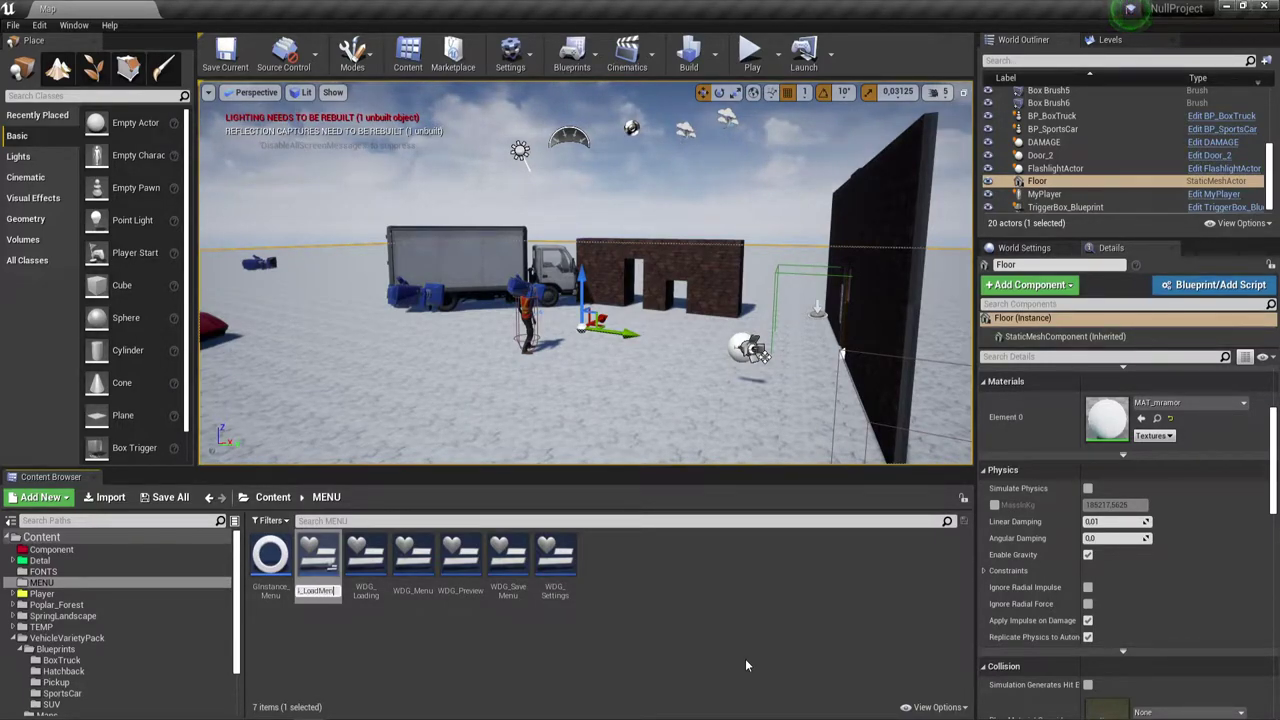
text(u)
key(Return)
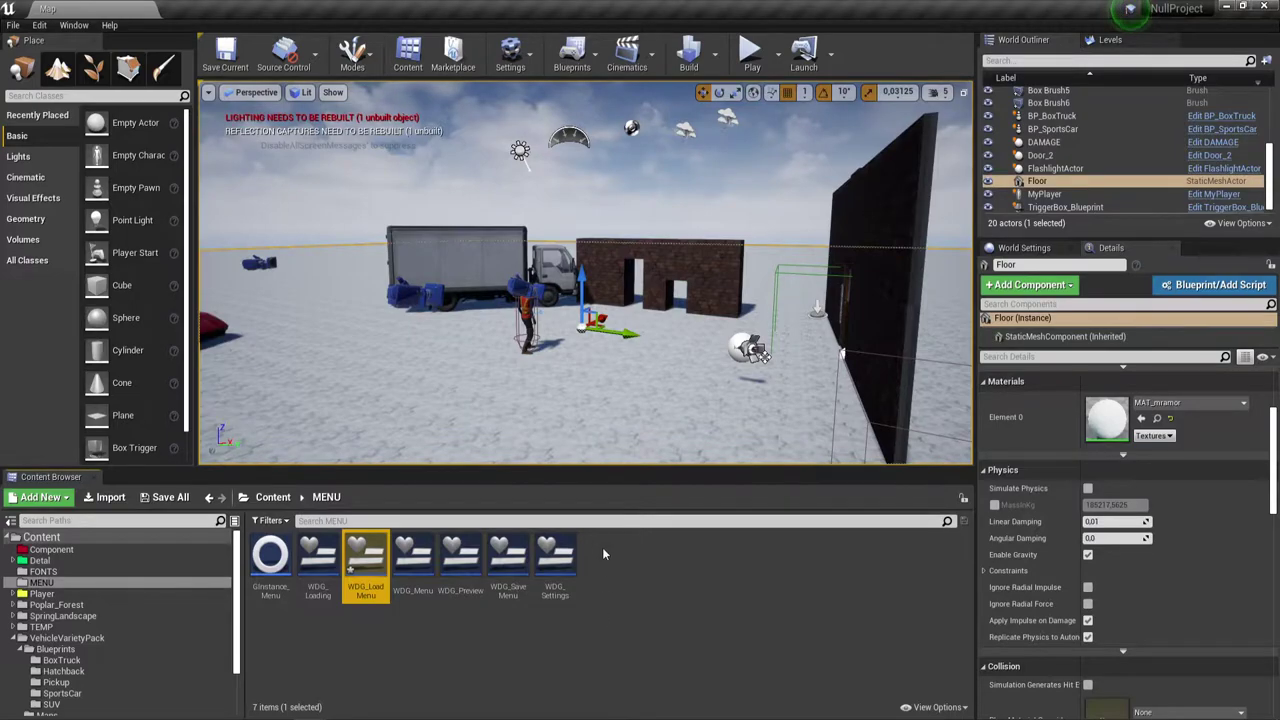
Create an eighth Widget Blueprint in MENU and name it WDG_GameMenu.
right_click(603, 600)
mouse_move(660, 591)
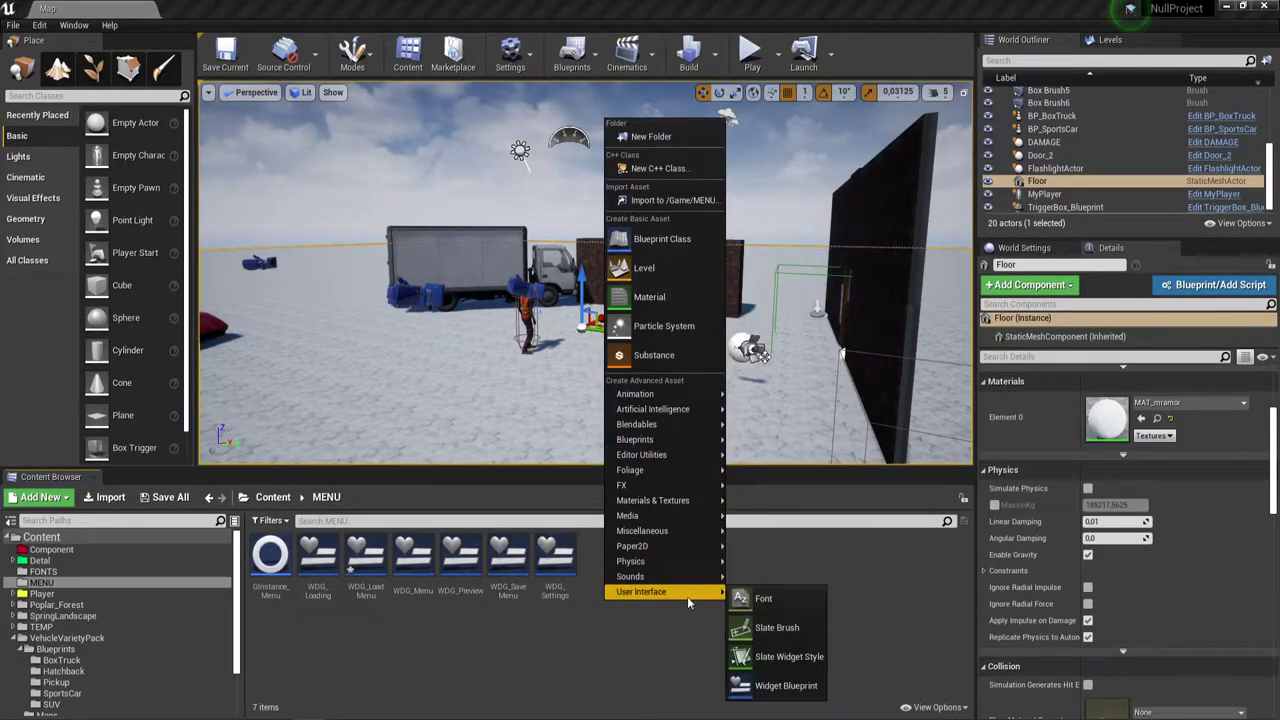
click(785, 686)
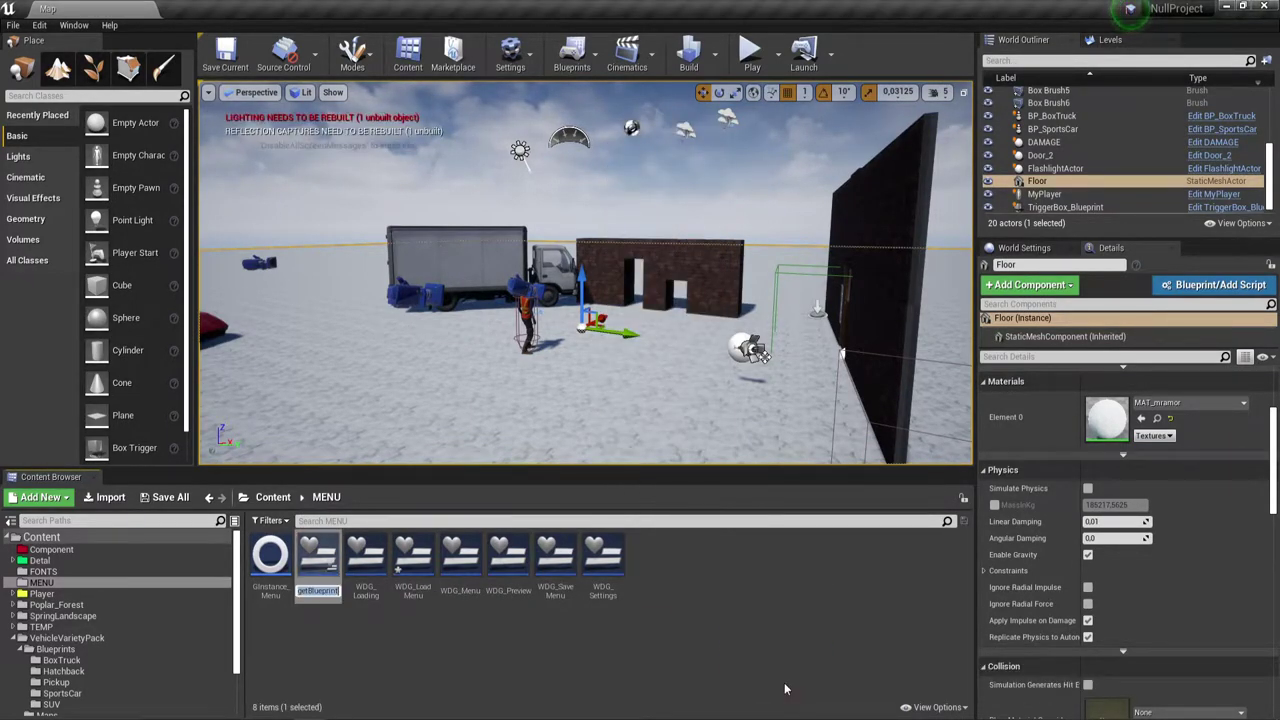
key(BackSpace)
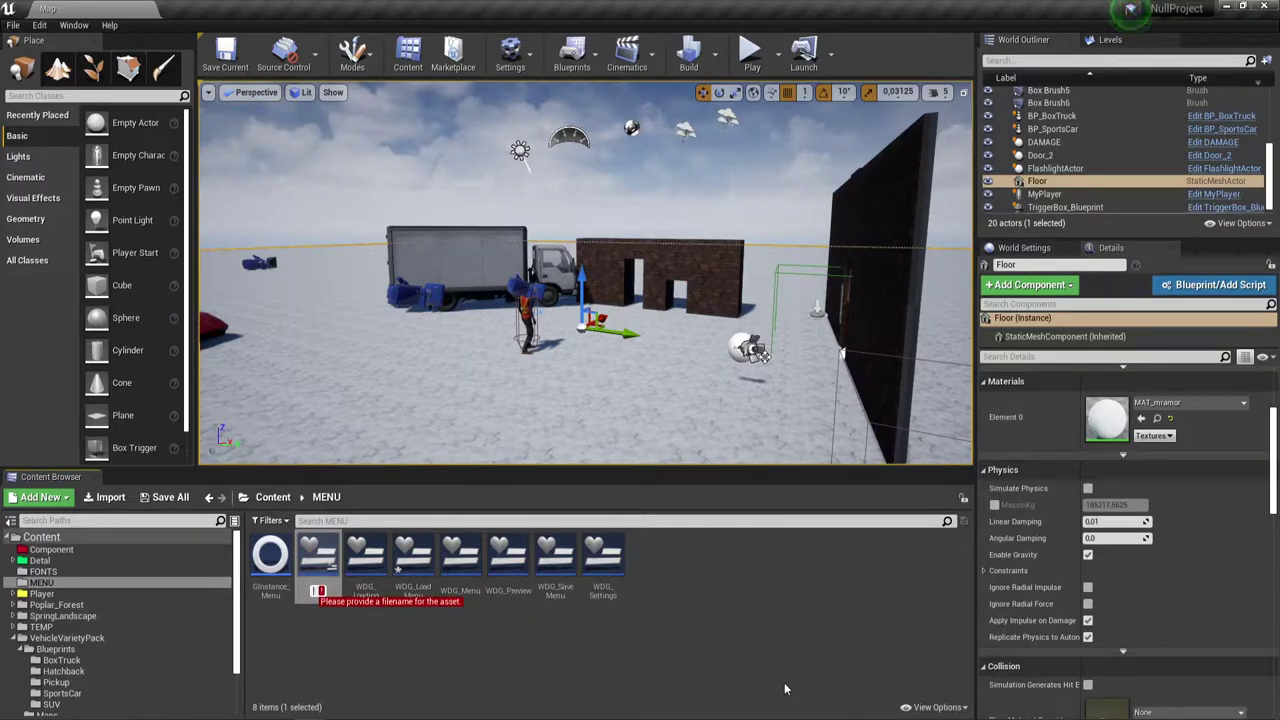
text(WDG_)
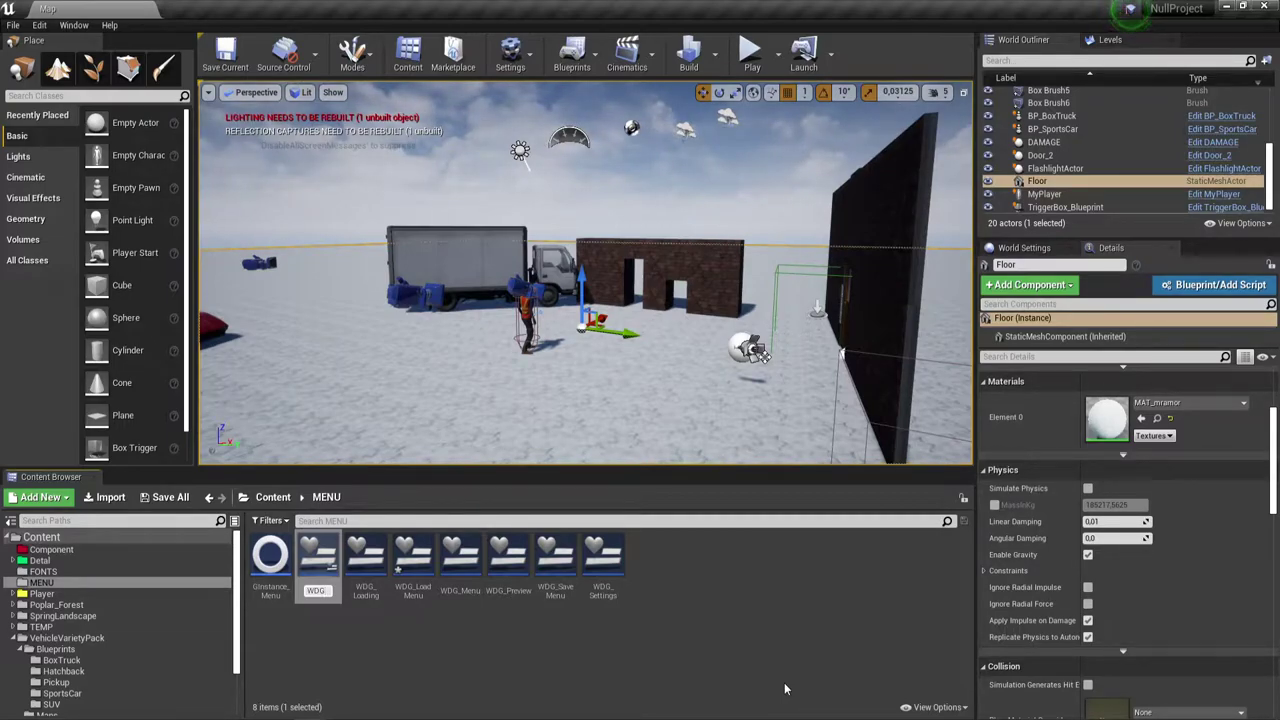
text(GA)
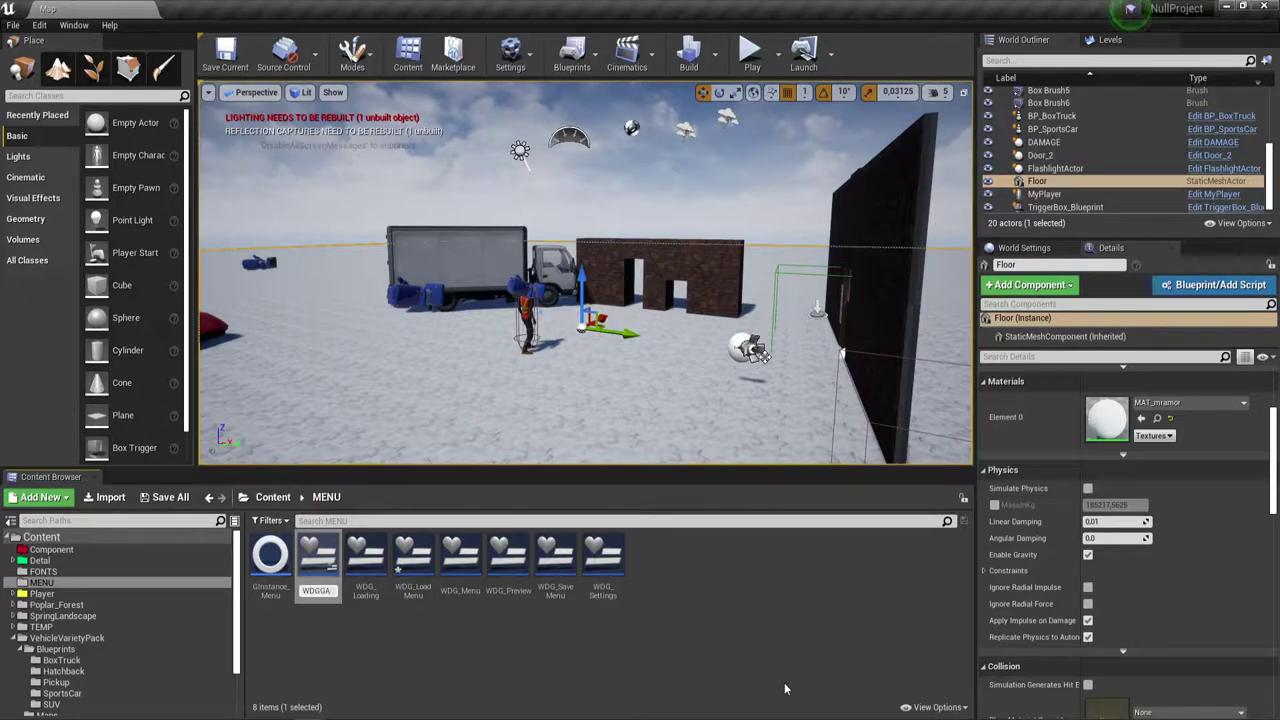
key(BackSpace)
key(BackSpace)
text(_)
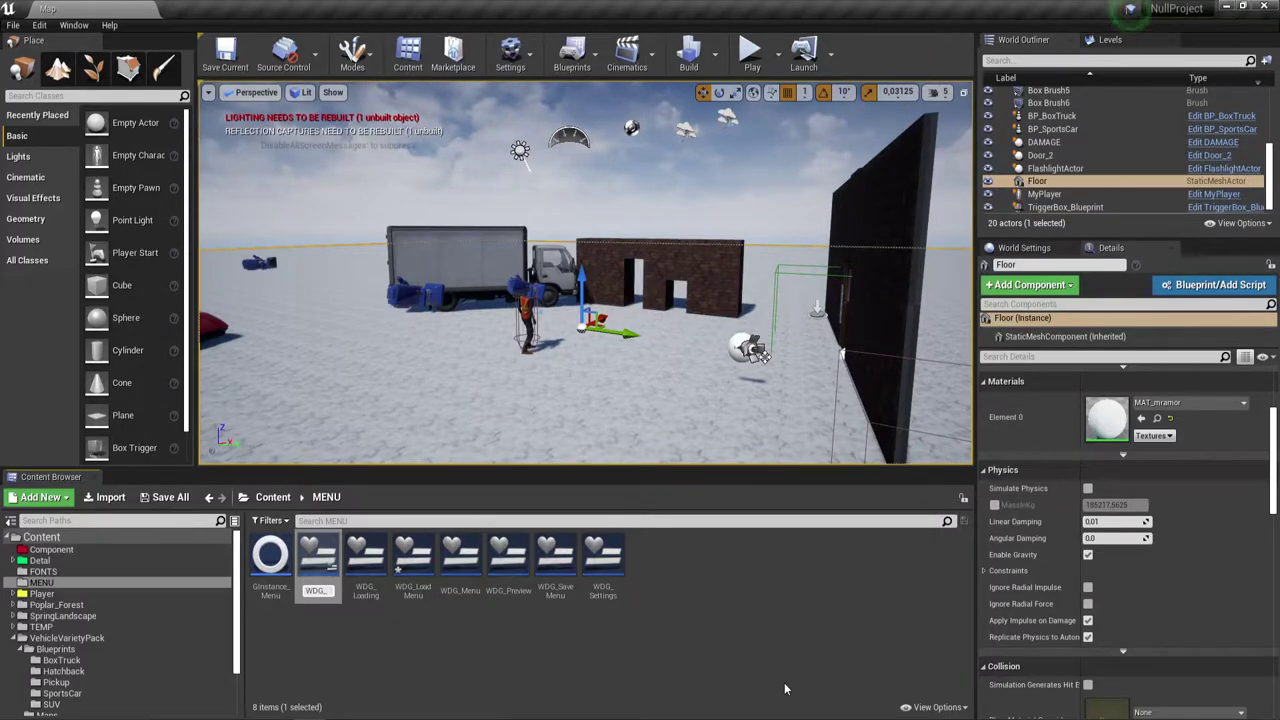
text(Ga)
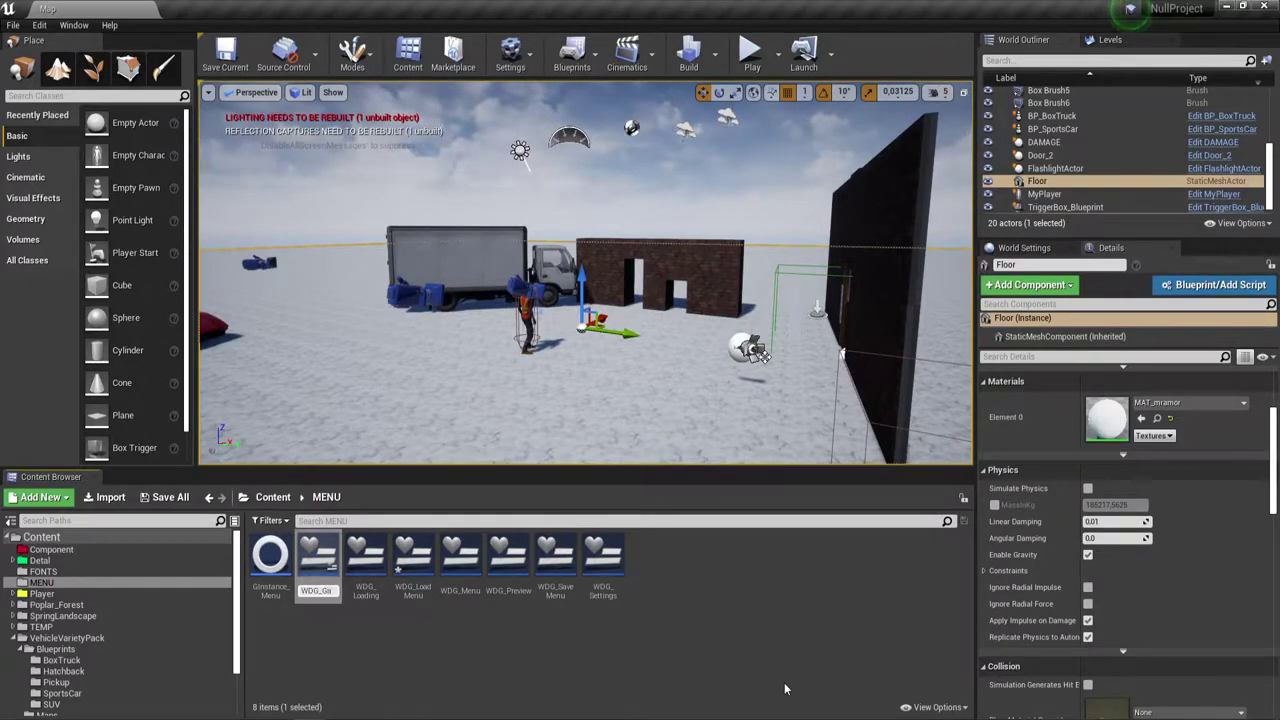
text(meM)
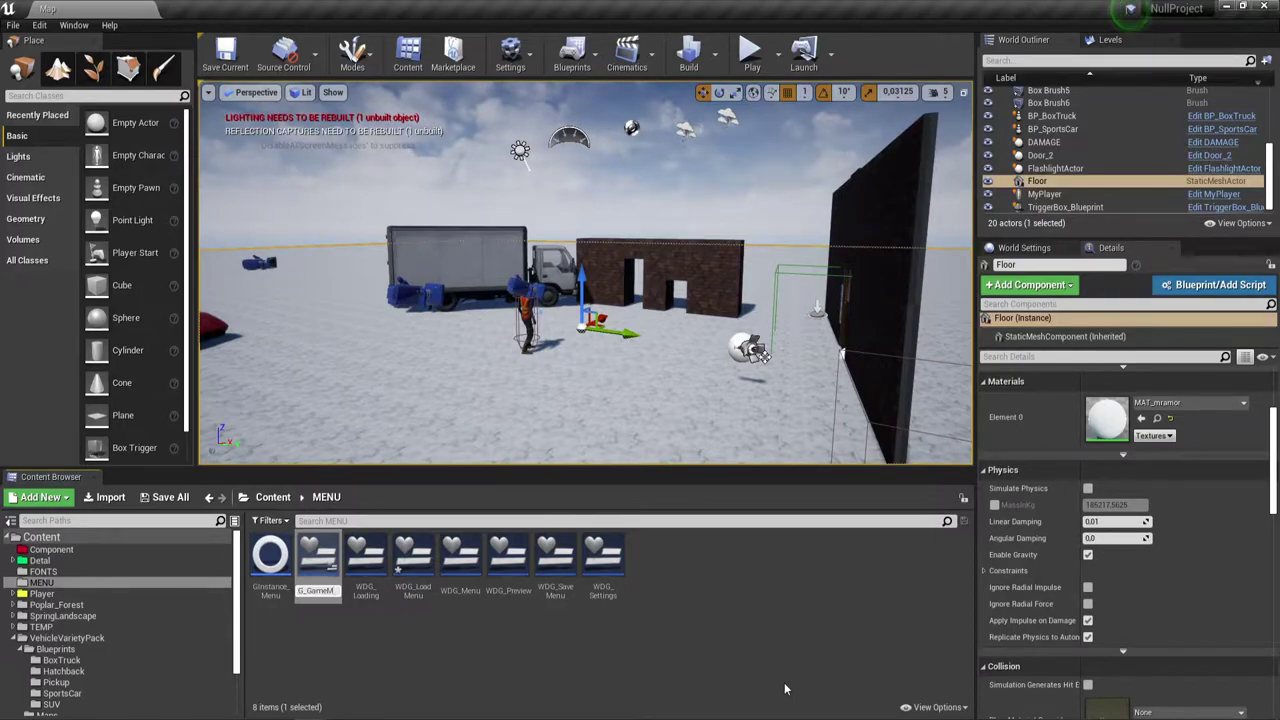
text(enu)
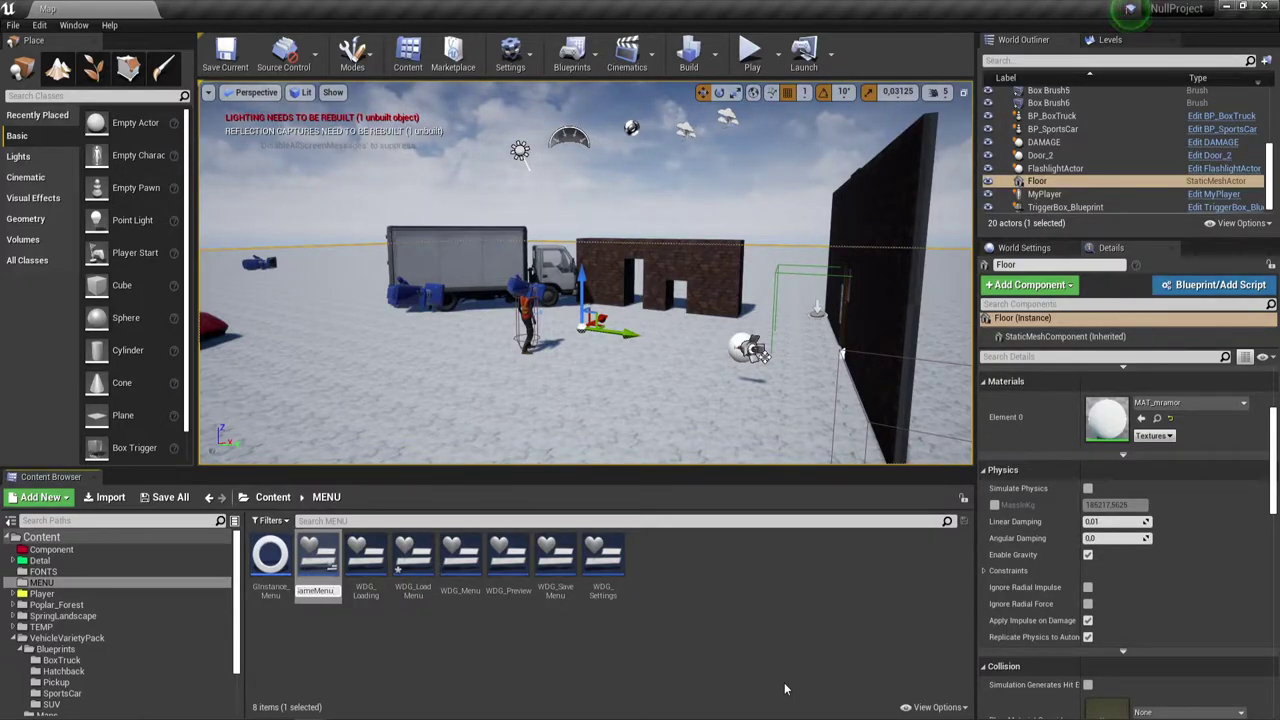
key(Return)
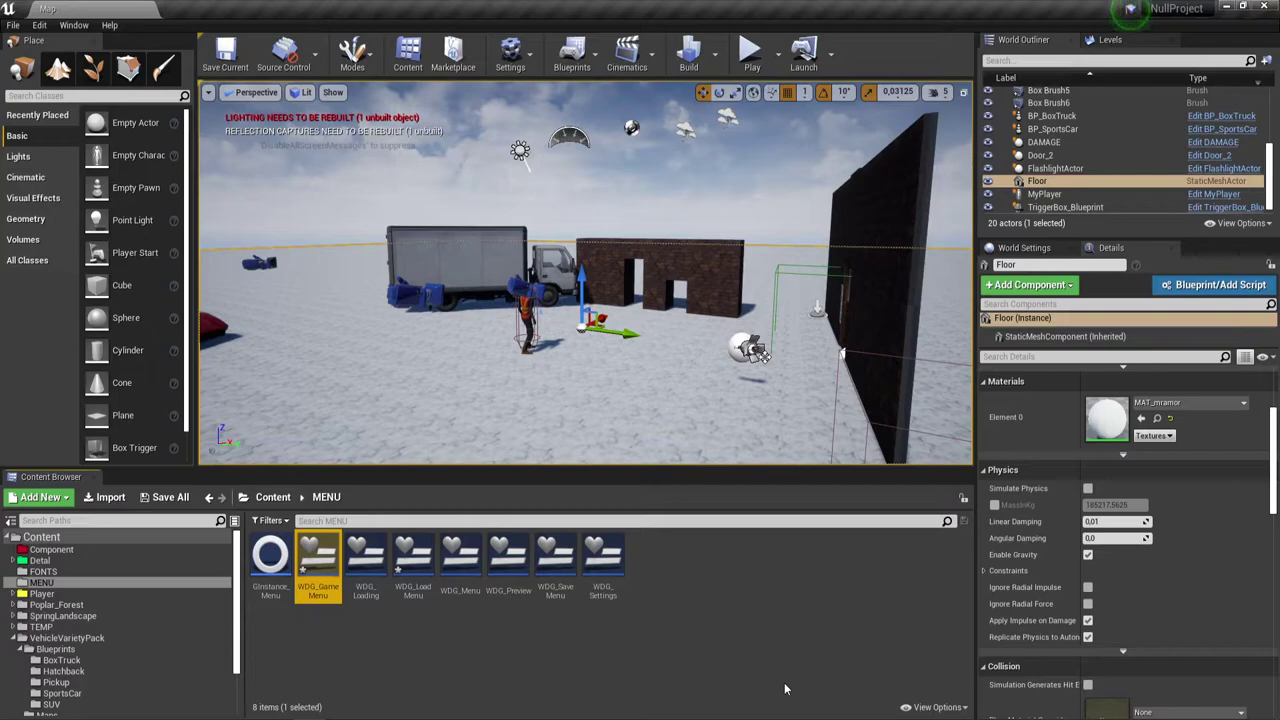
click(734, 607)
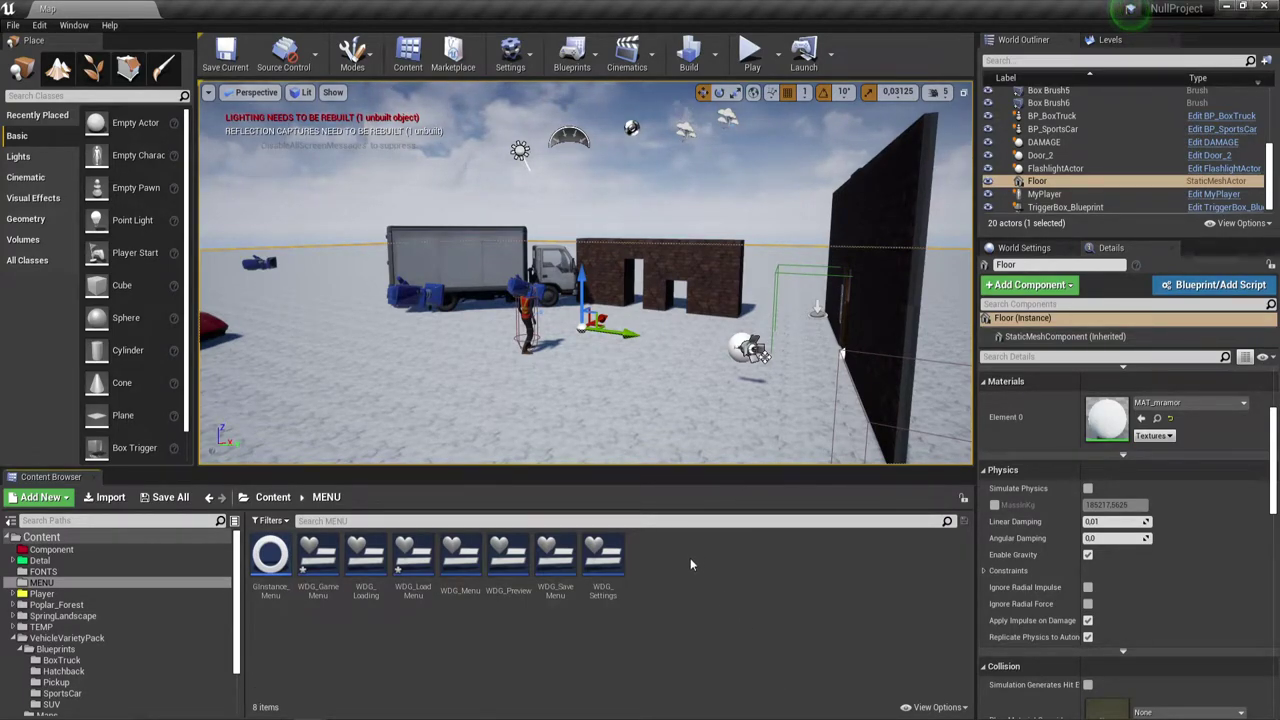
Create a new widget blueprint in the MENU folder named WDG_About.
right_click(668, 586)
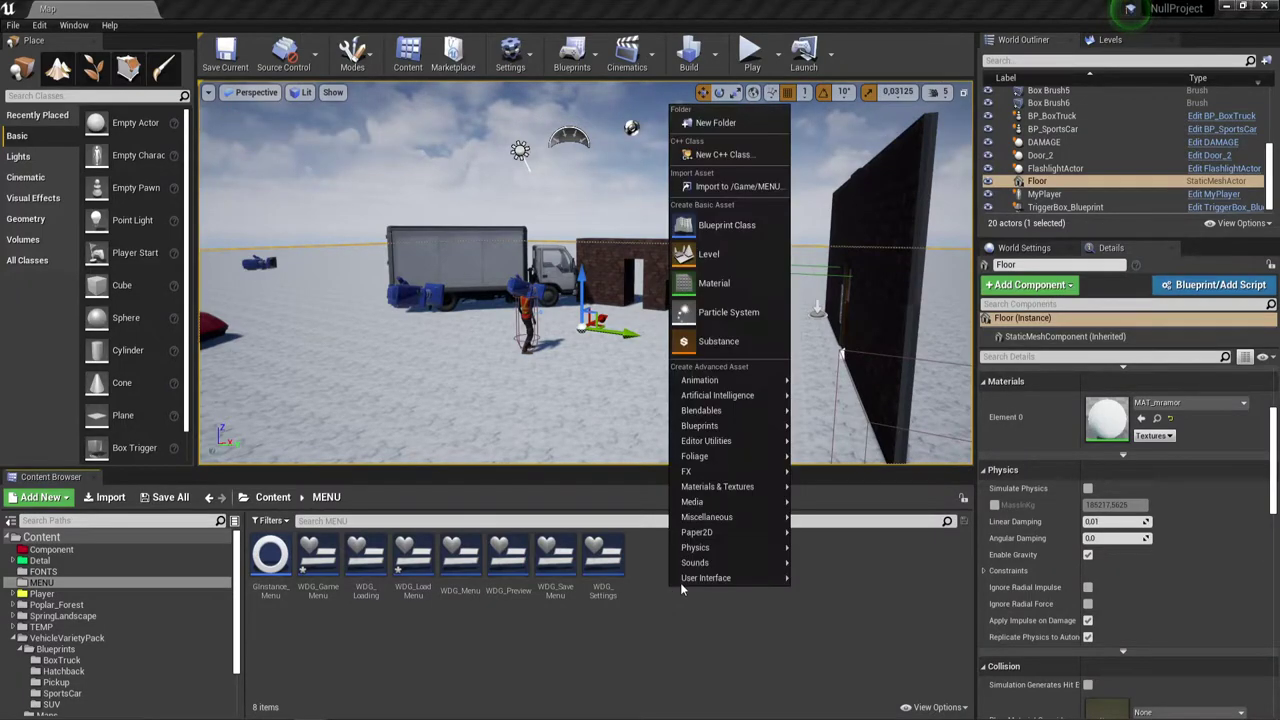
mouse_move(708, 578)
click(826, 670)
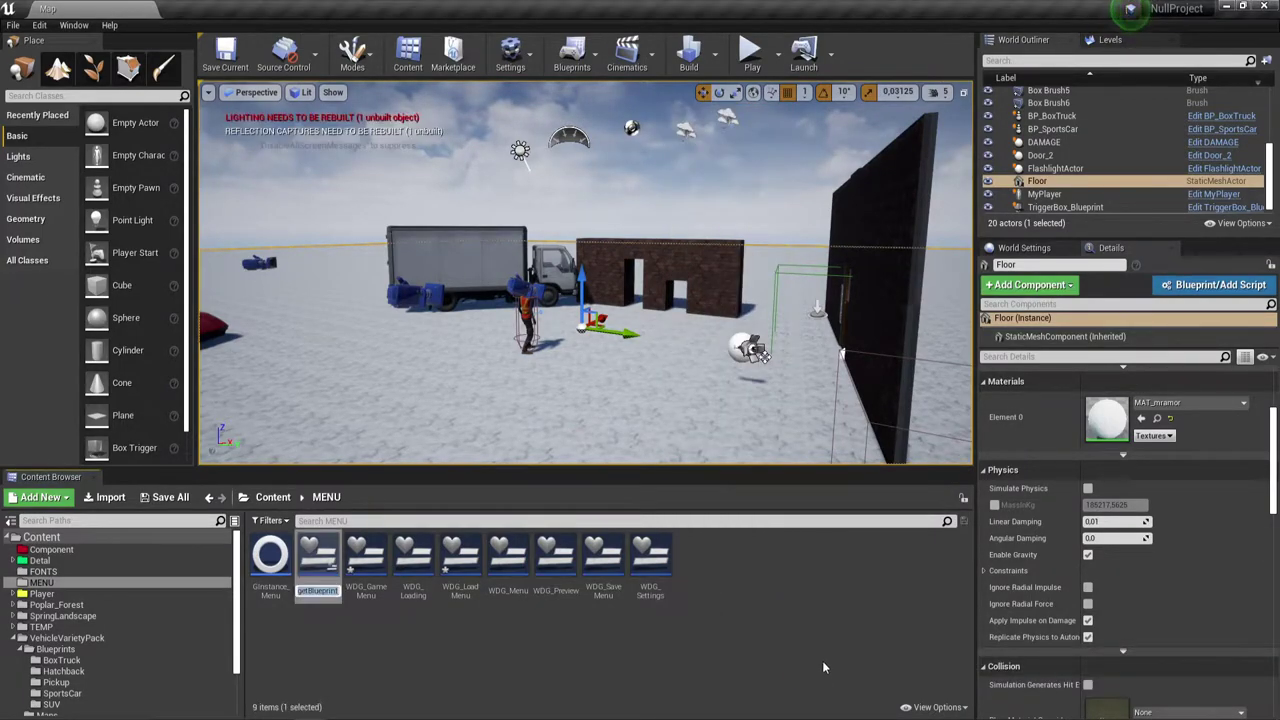
text(WDG)
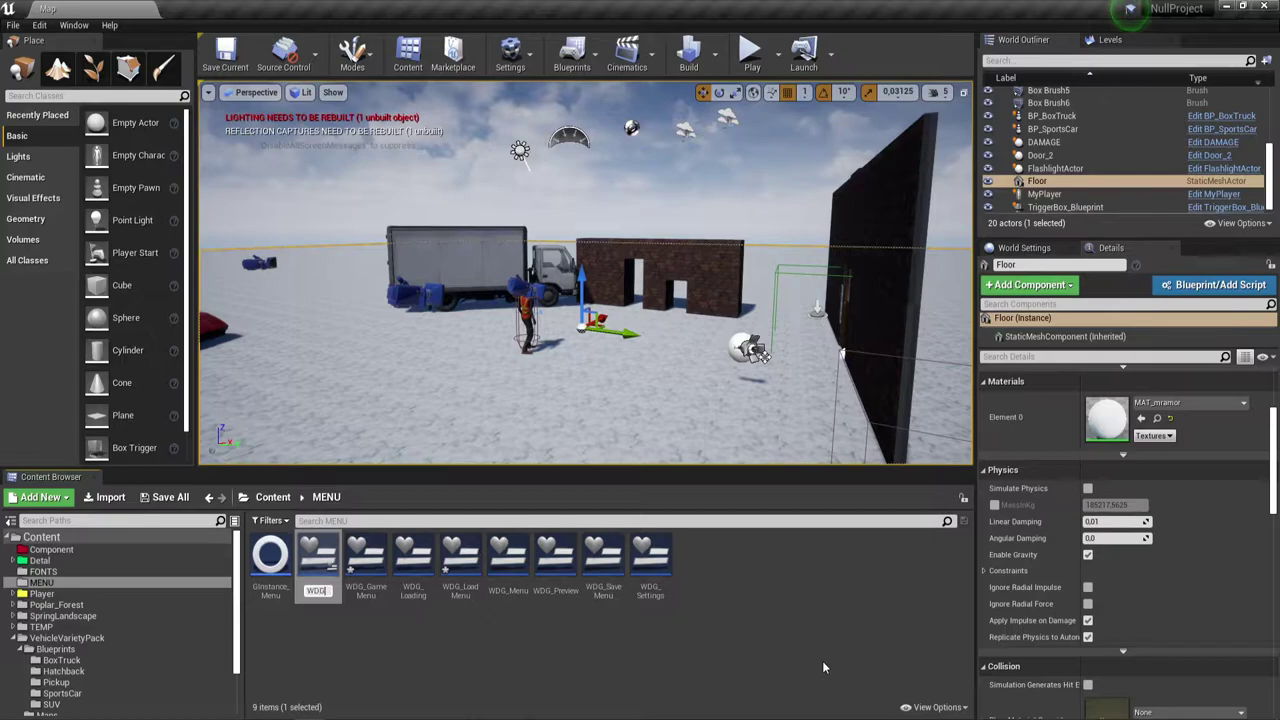
text(_)
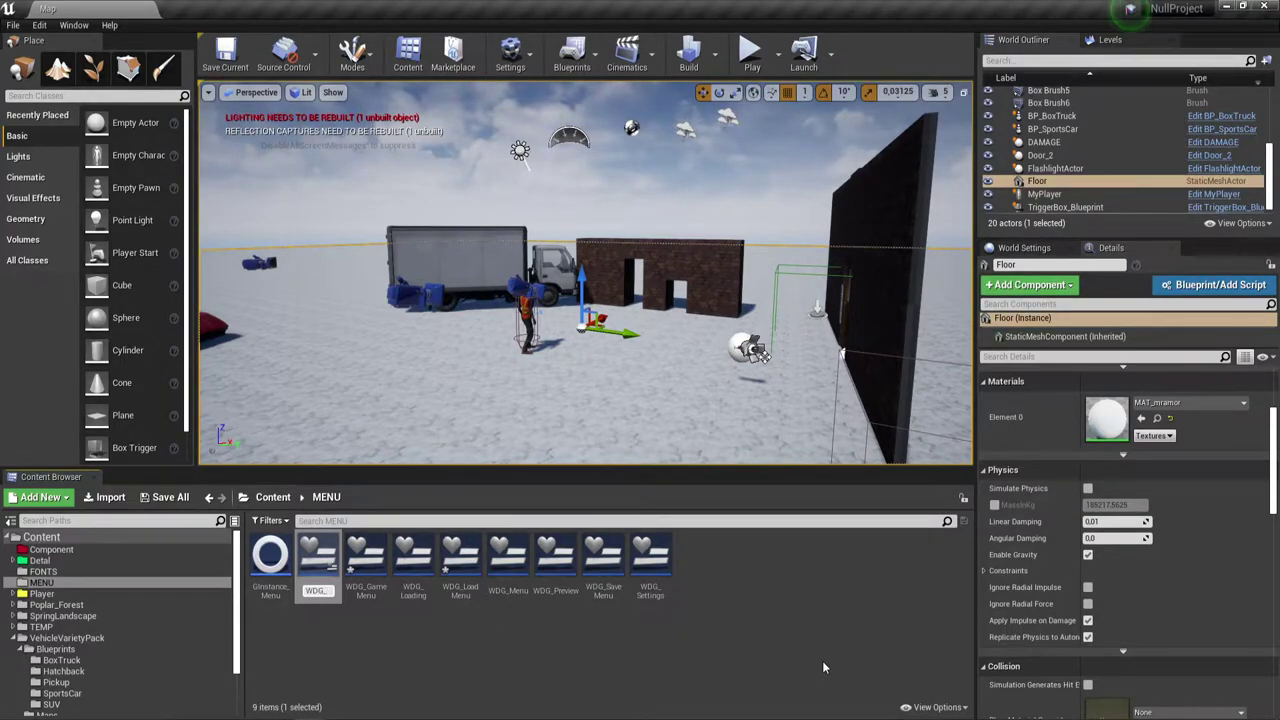
text(Ab)
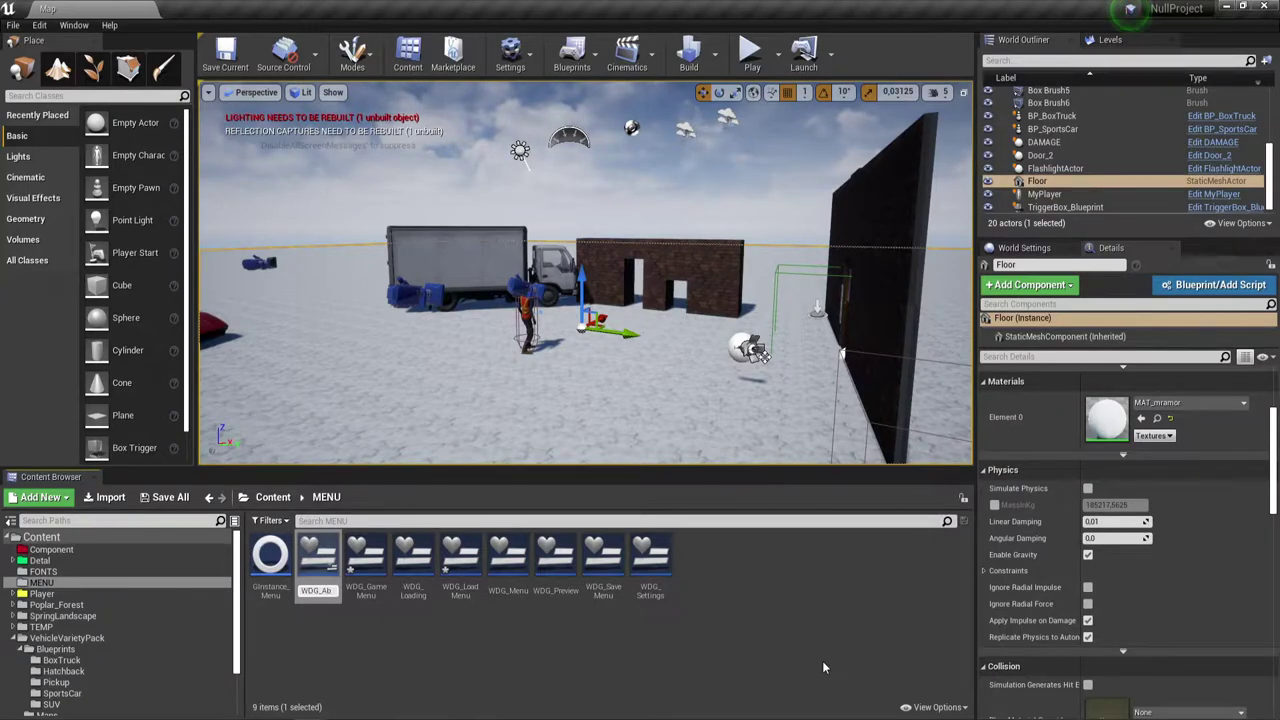
text(out)
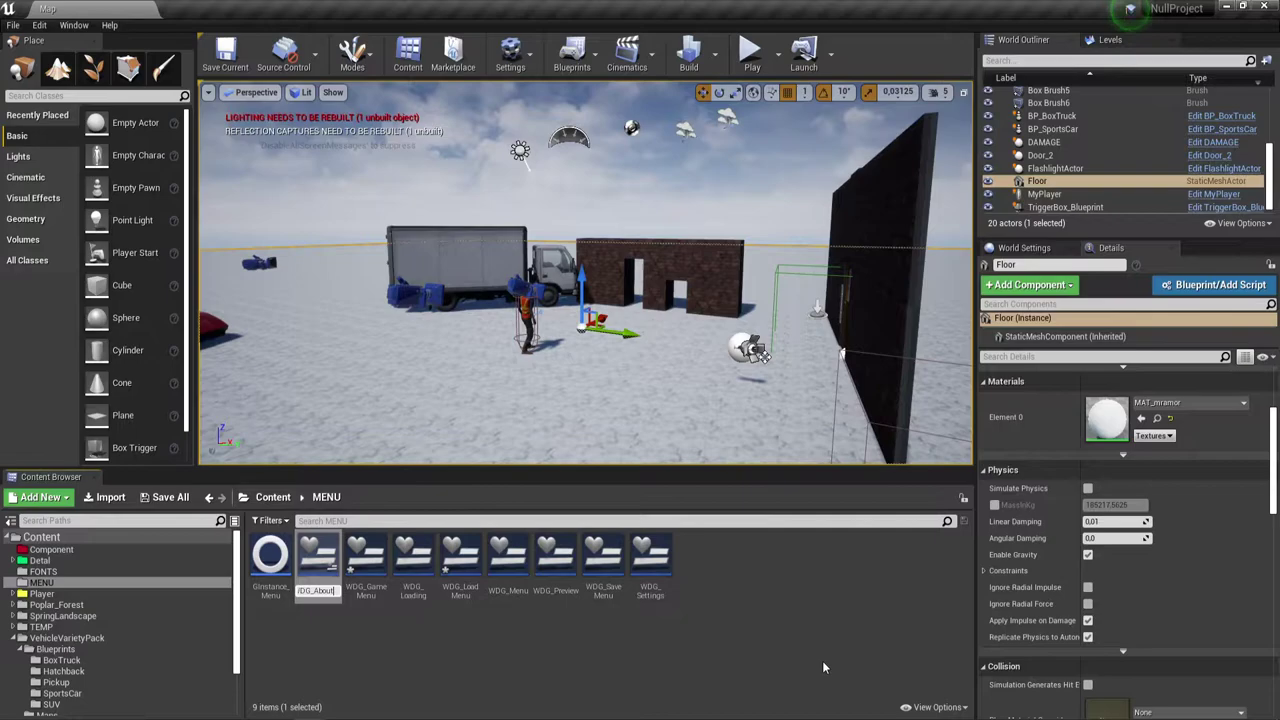
key(Return)
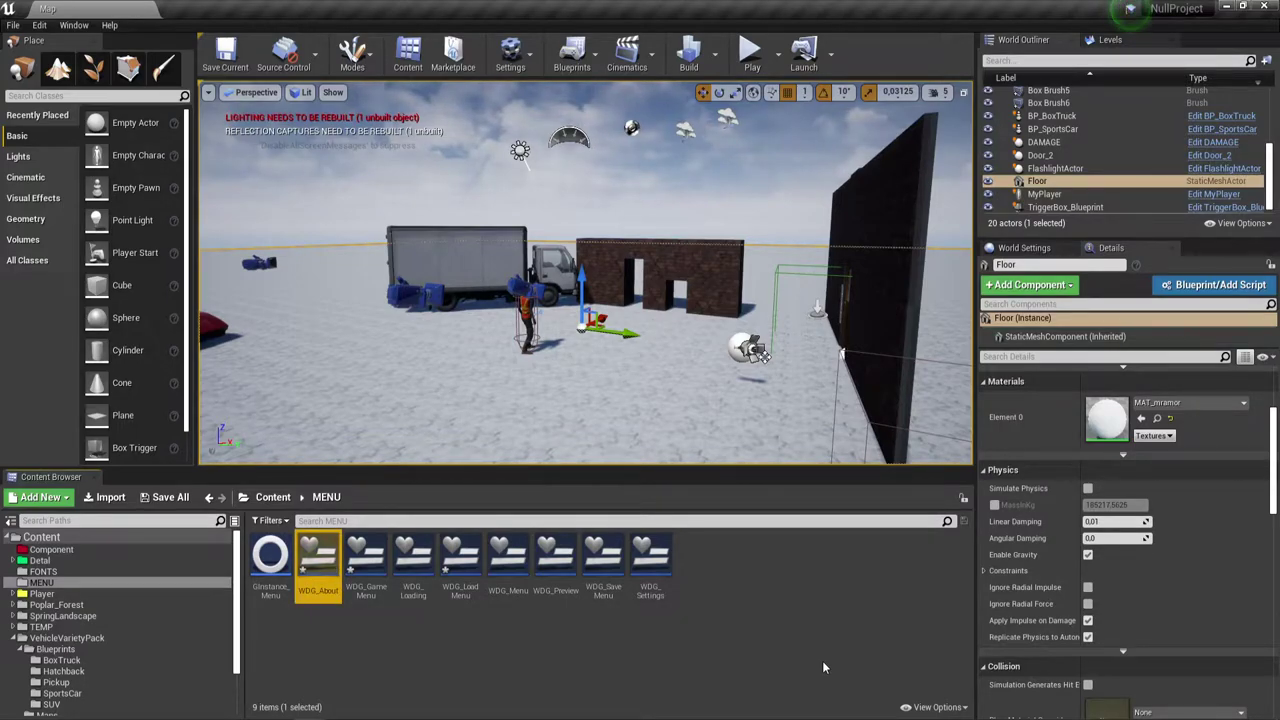
Select the widgets WDG_About through WDG_Settings, then select the GInstance_Menu blueprint.
mouse_move(333, 610)
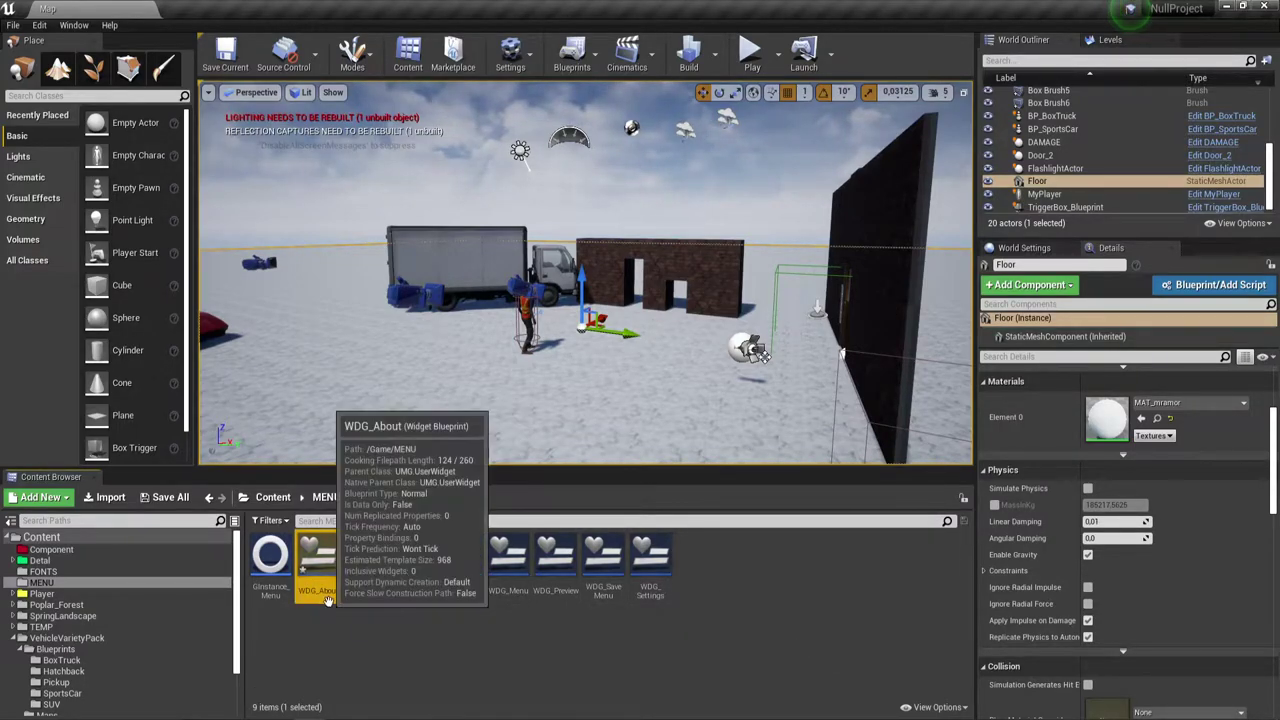
click(668, 615)
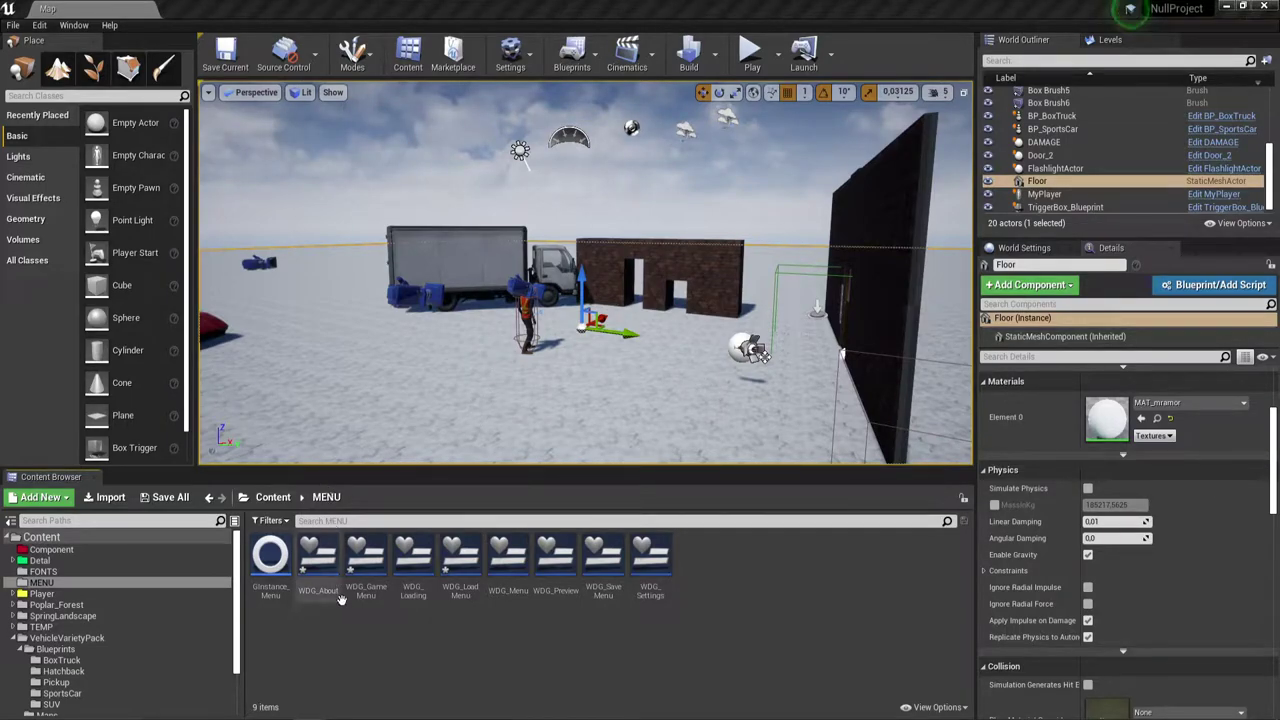
click(655, 553)
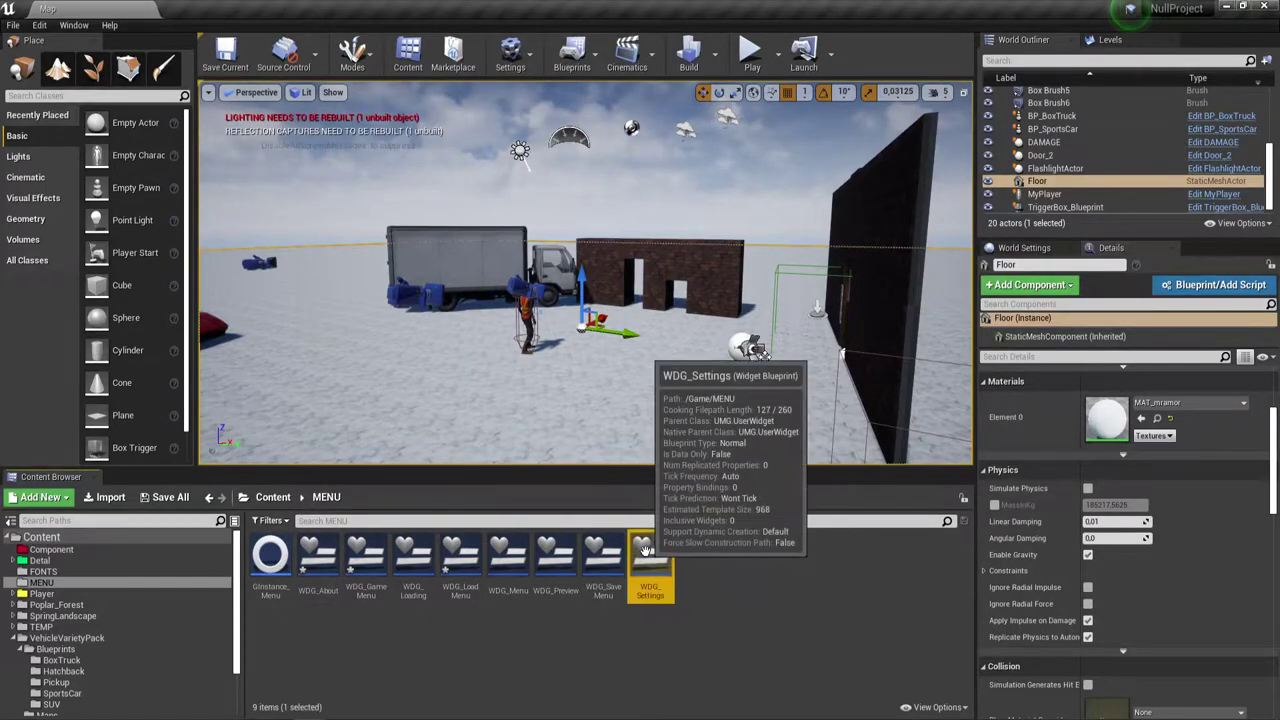
shift+click(318, 555)
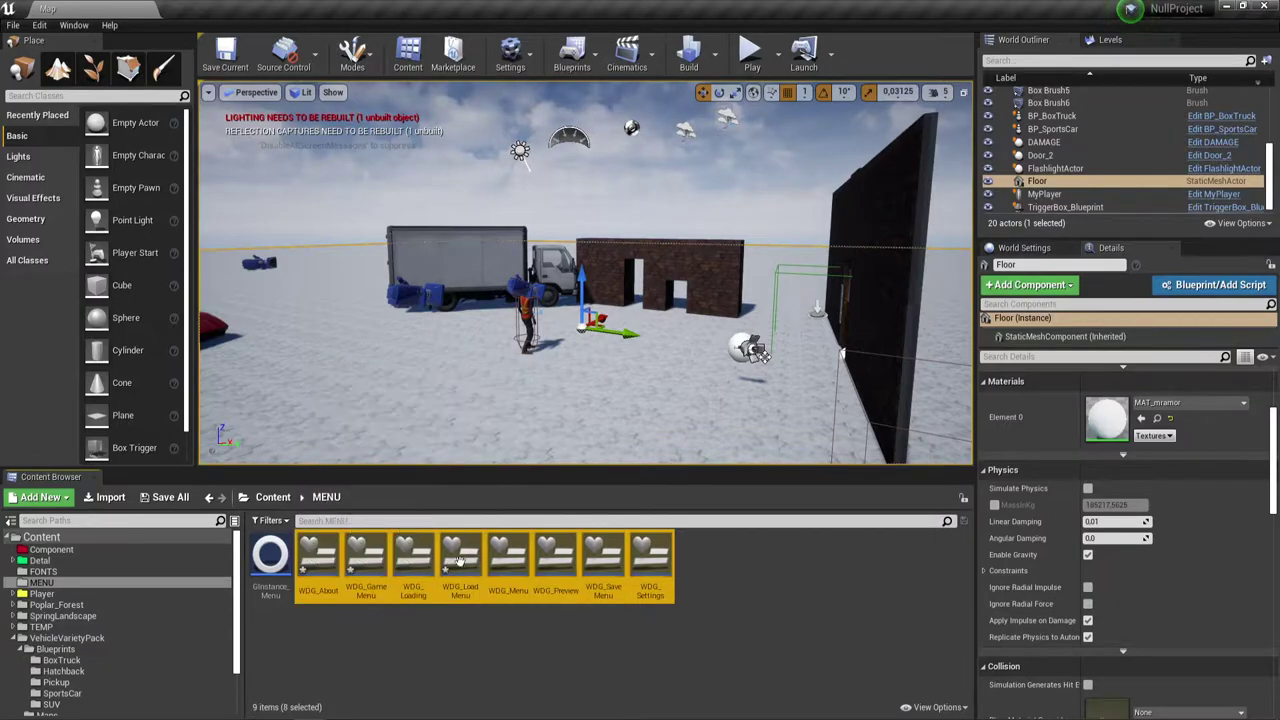
click(645, 635)
mouse_move(343, 716)
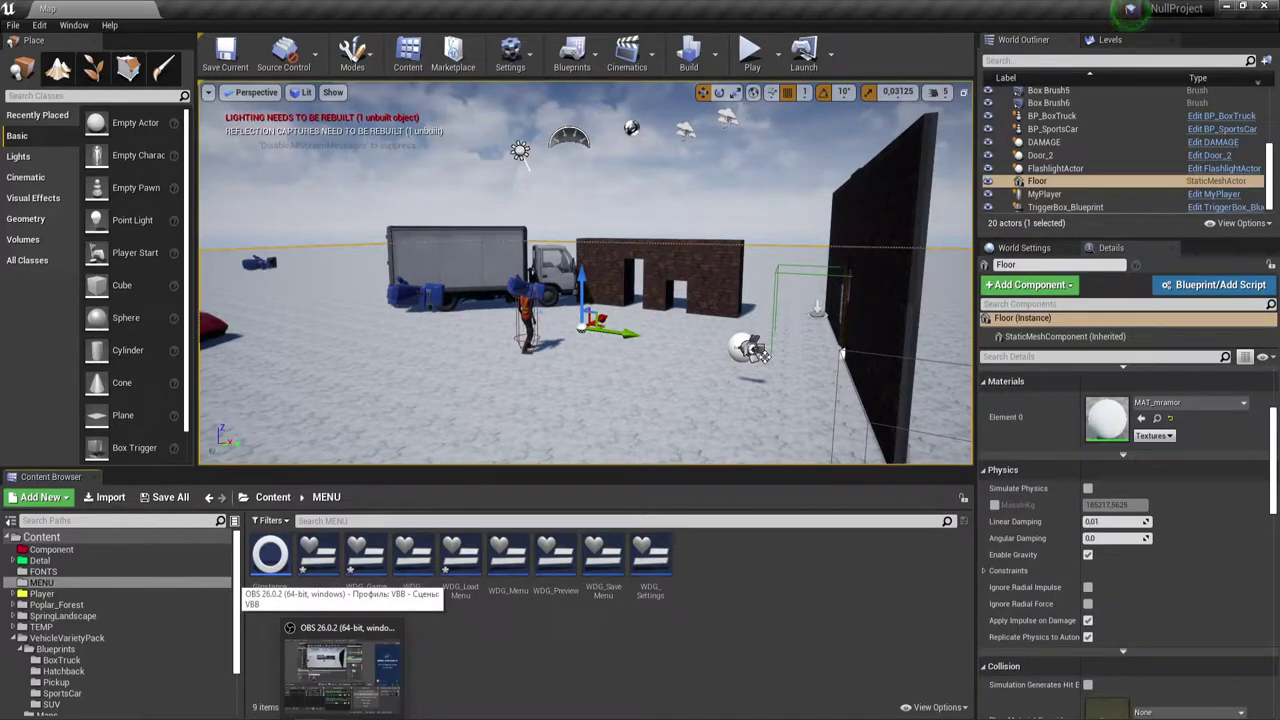
mouse_move(365, 694)
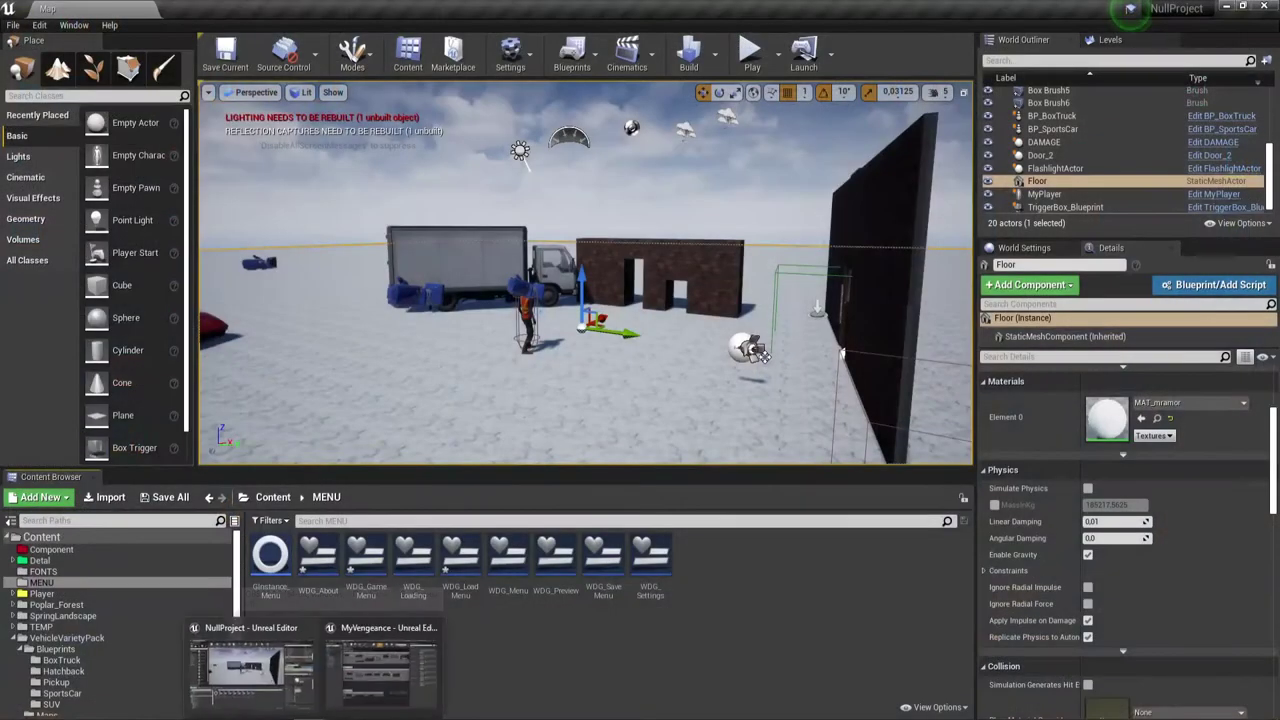
click(270, 553)
Open GInstance_Menu and add a Custom Event node named ShowMenu to its Event Graph.
double_click(270, 553)
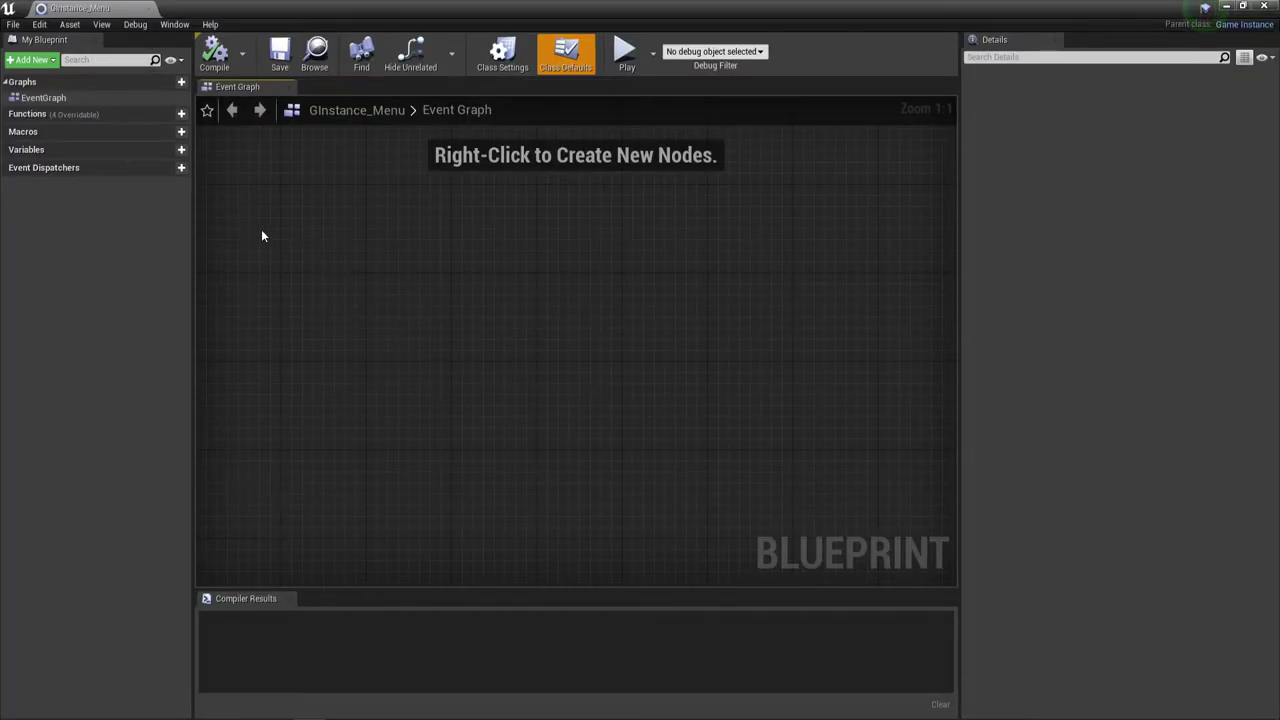
right_click(263, 231)
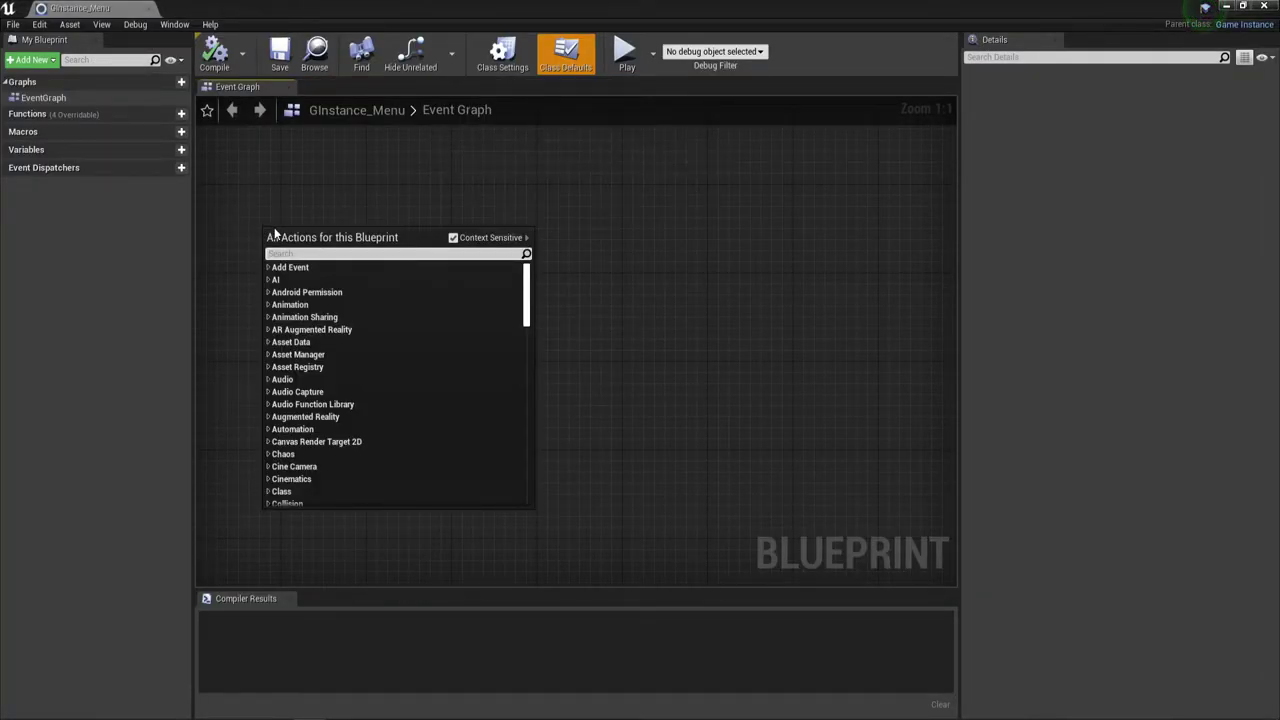
text(eve)
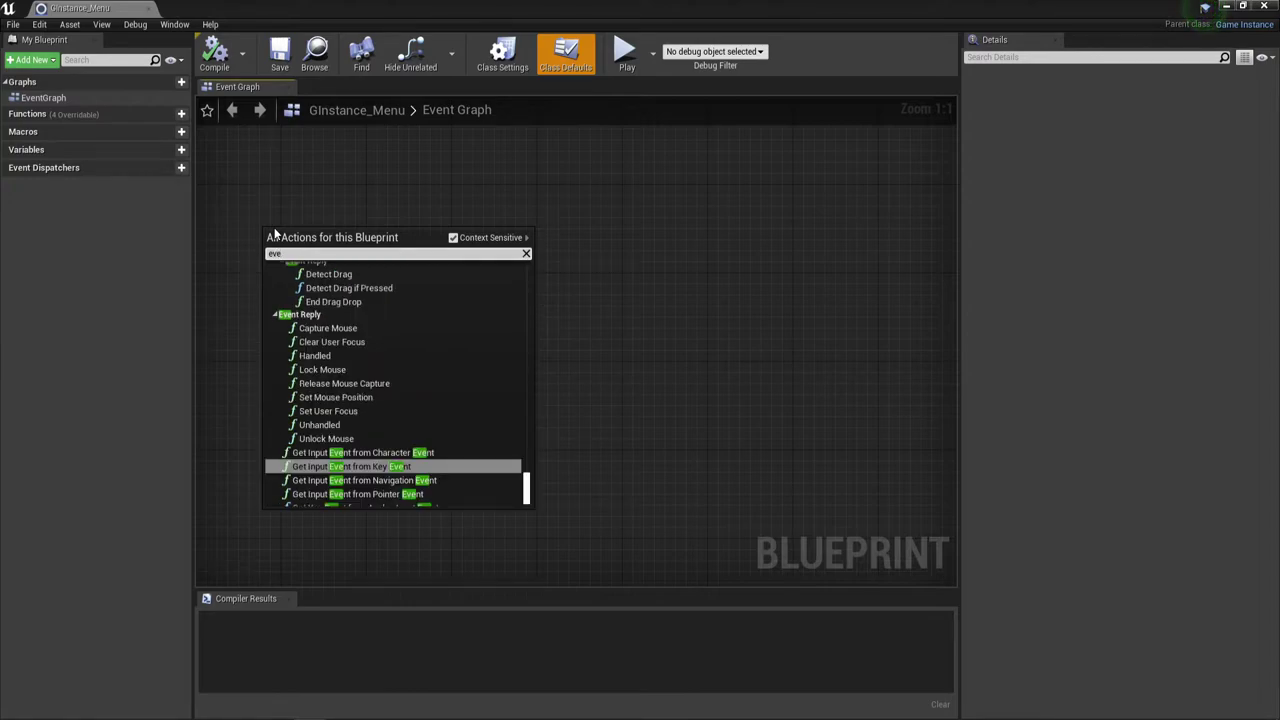
key(BackSpace)
key(BackSpace)
key(BackSpace)
text(c)
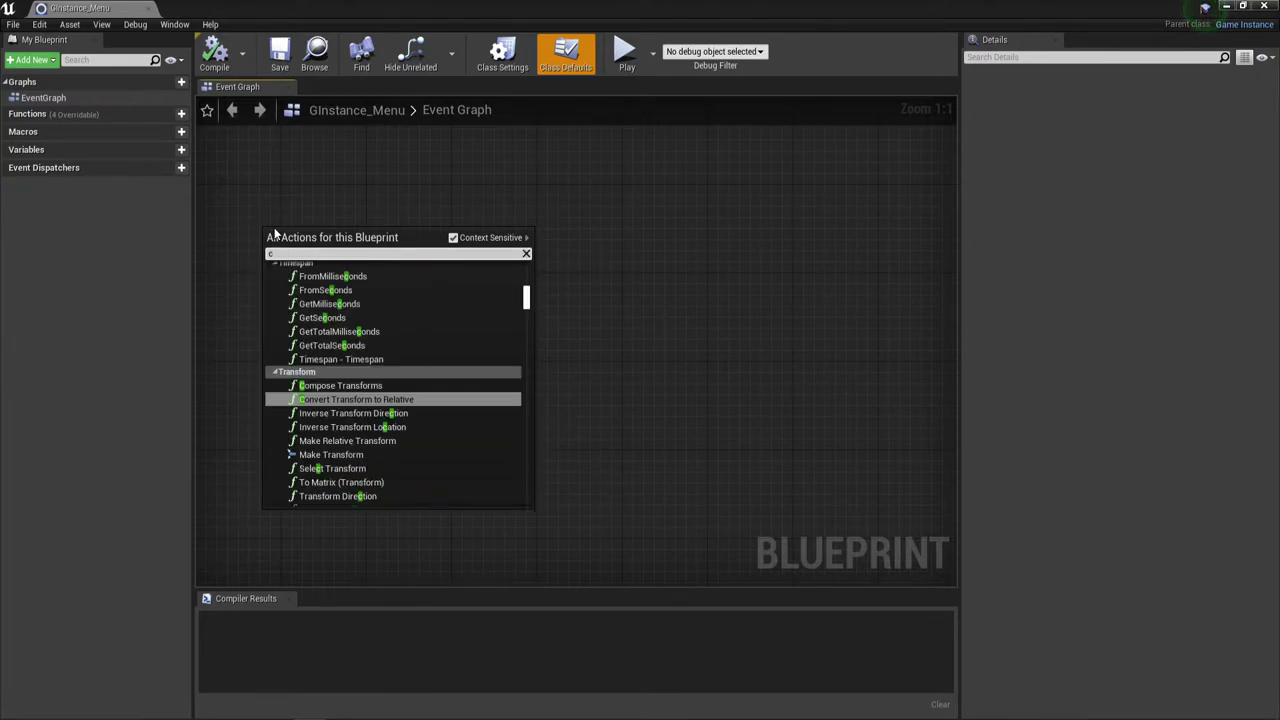
text(ust)
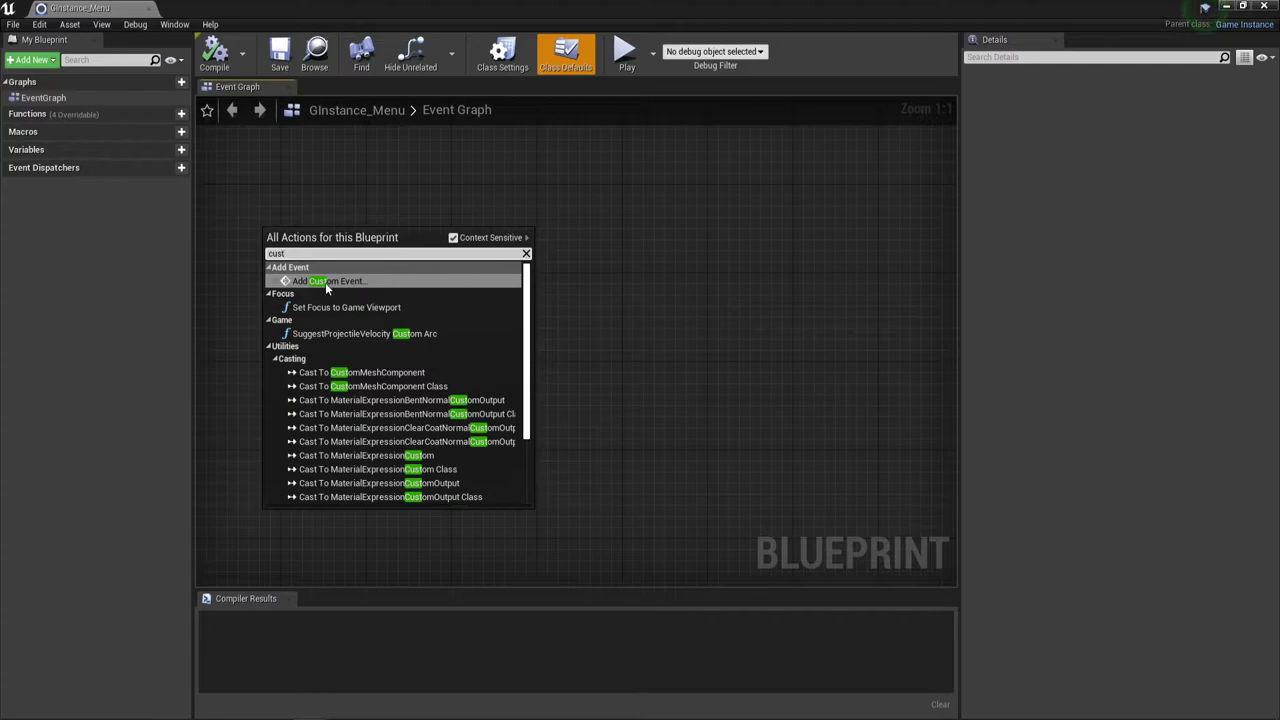
click(331, 283)
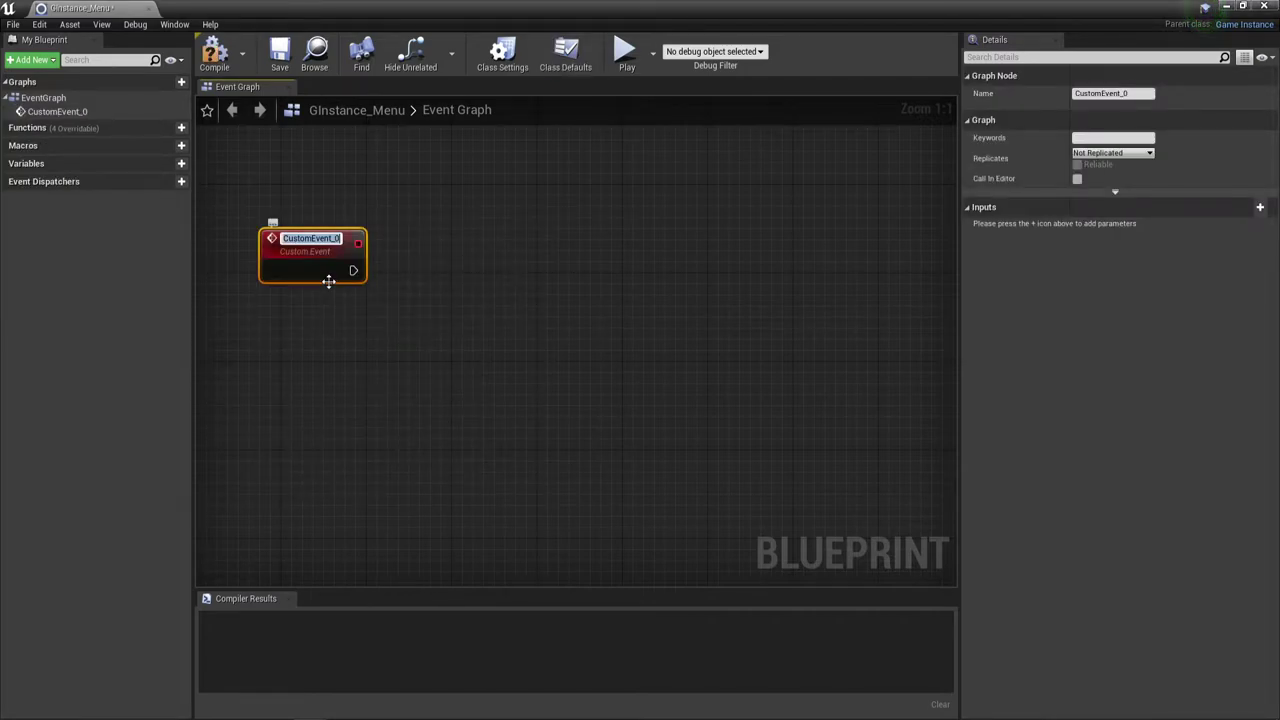
text(S)
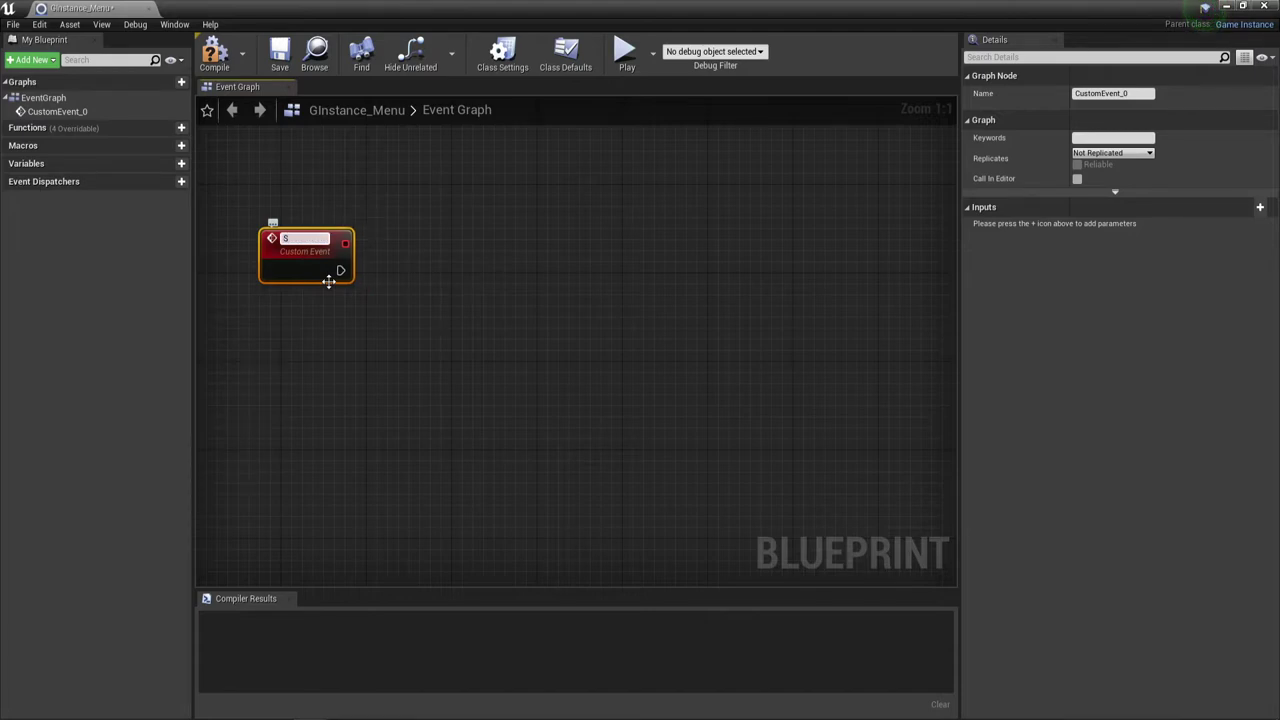
text(how)
text(Menu)
key(Return)
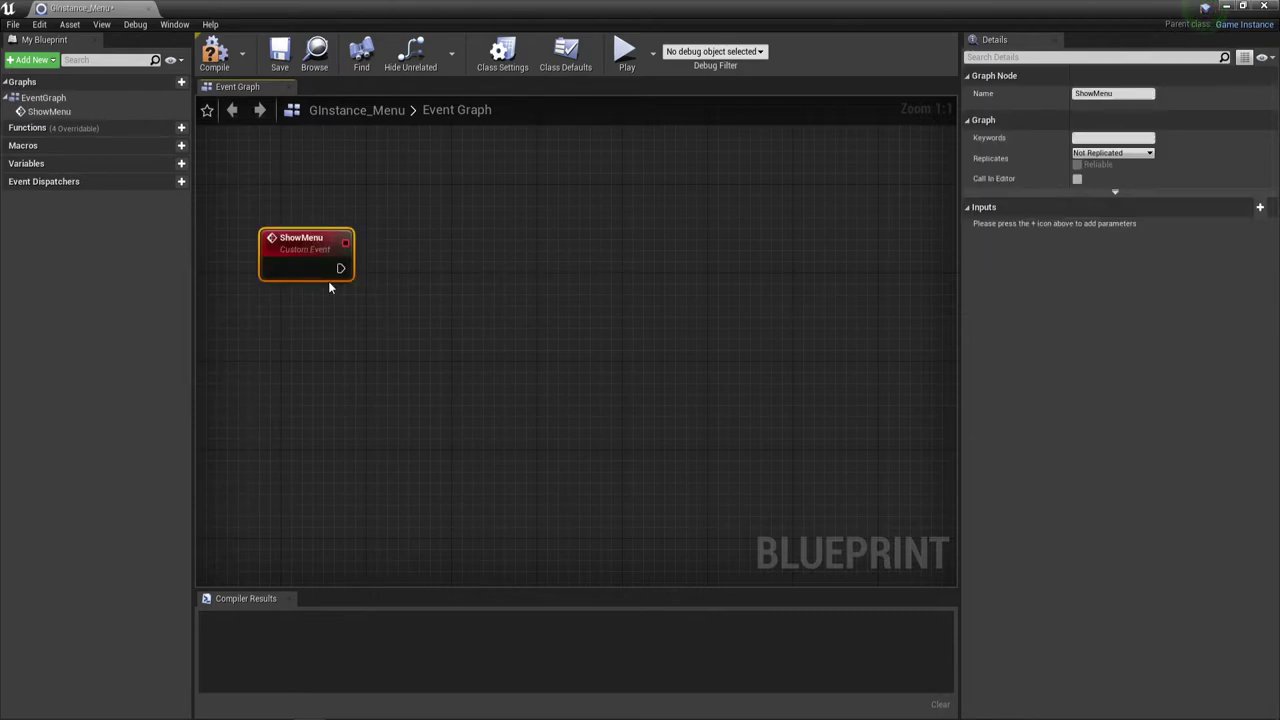
right_drag(321, 301, 275, 286)
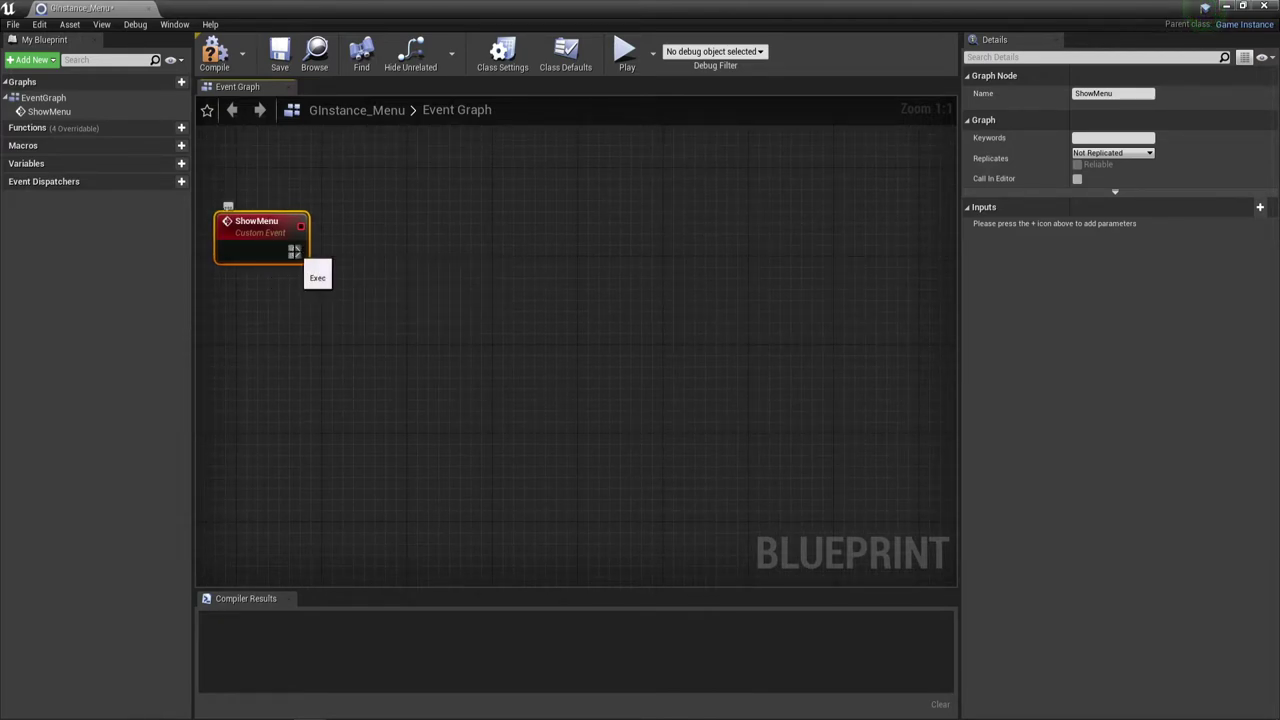
drag(296, 251, 374, 244)
Add an Is Valid node wired after ShowMenu and place it beside the event.
text(is)
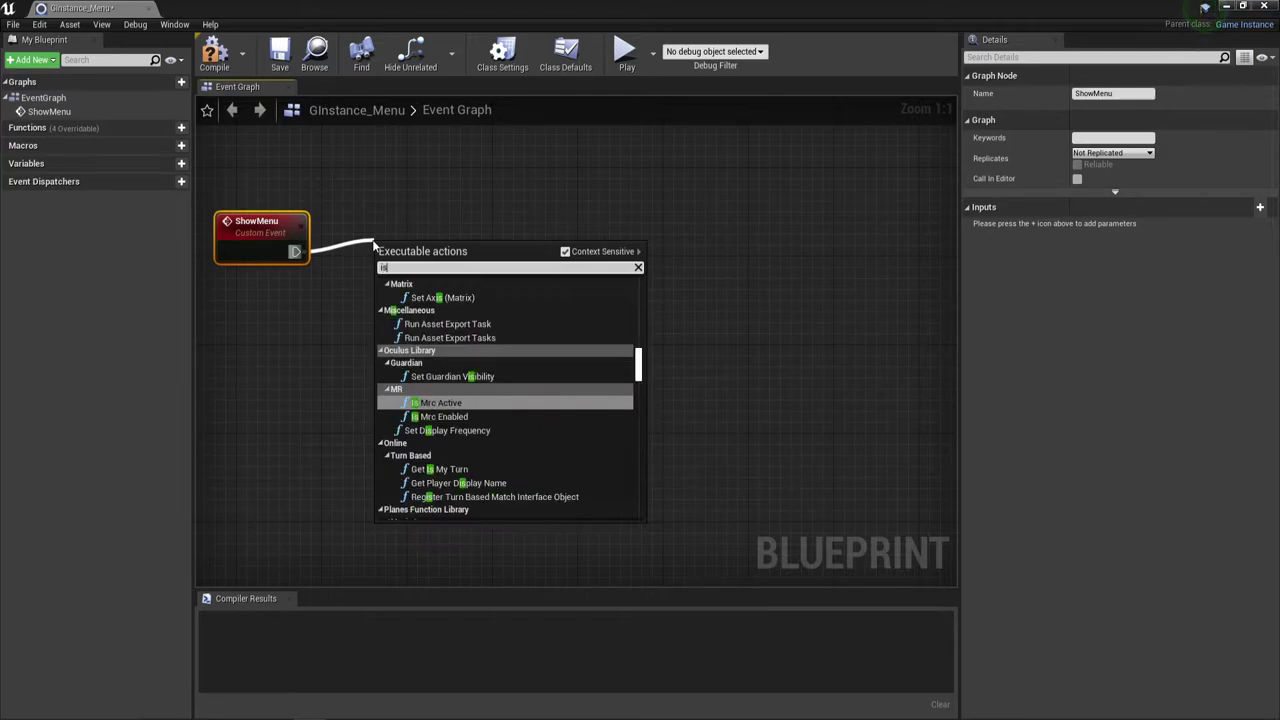
text(va)
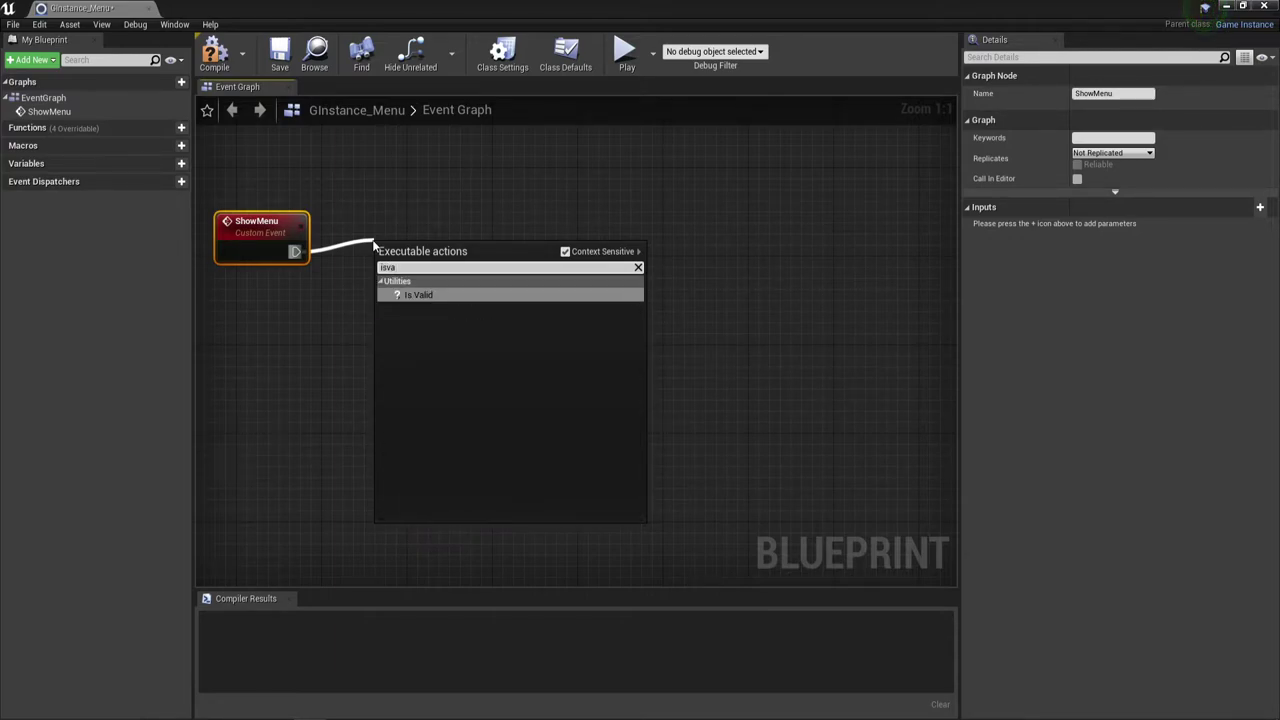
key(Return)
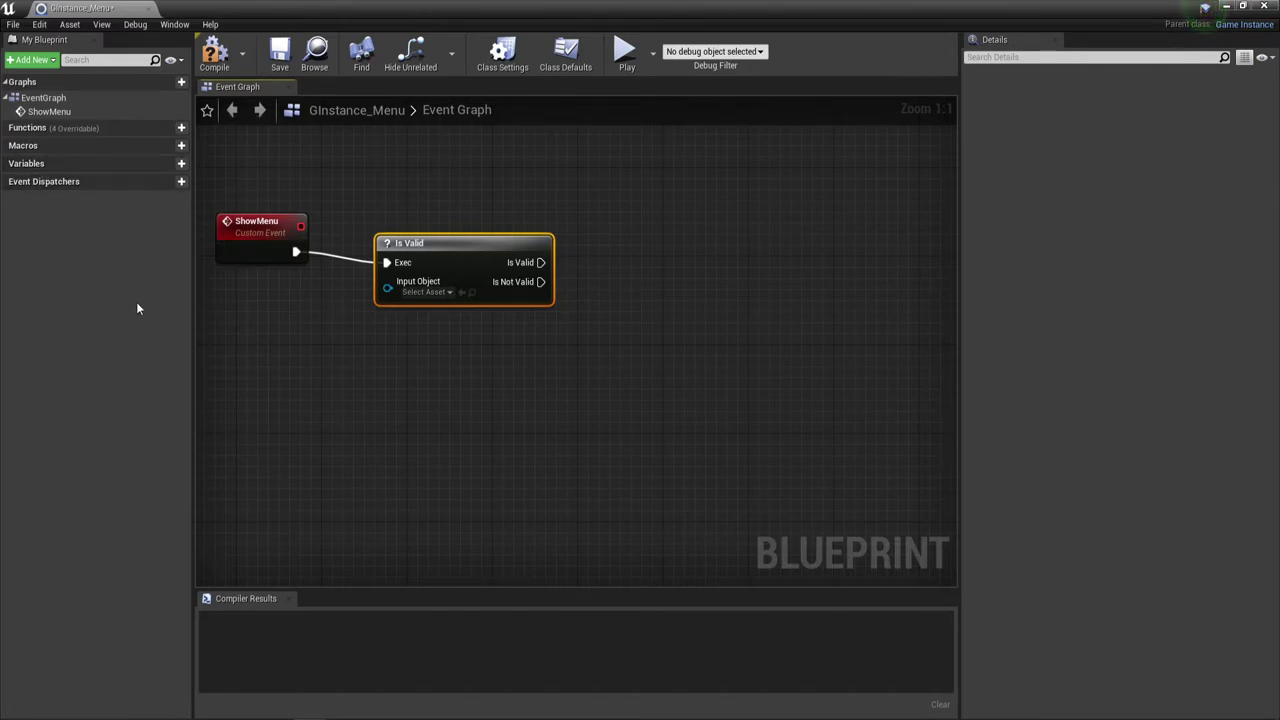
drag(442, 246, 410, 235)
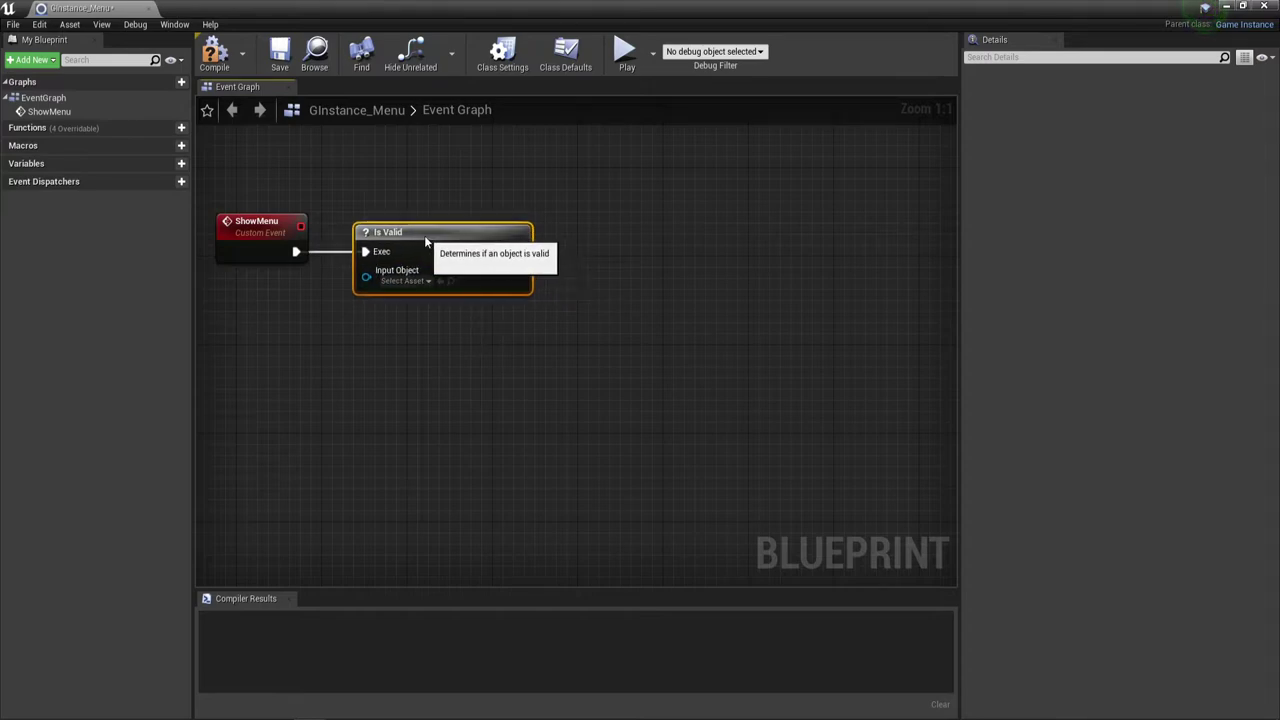
right_drag(477, 345, 422, 345)
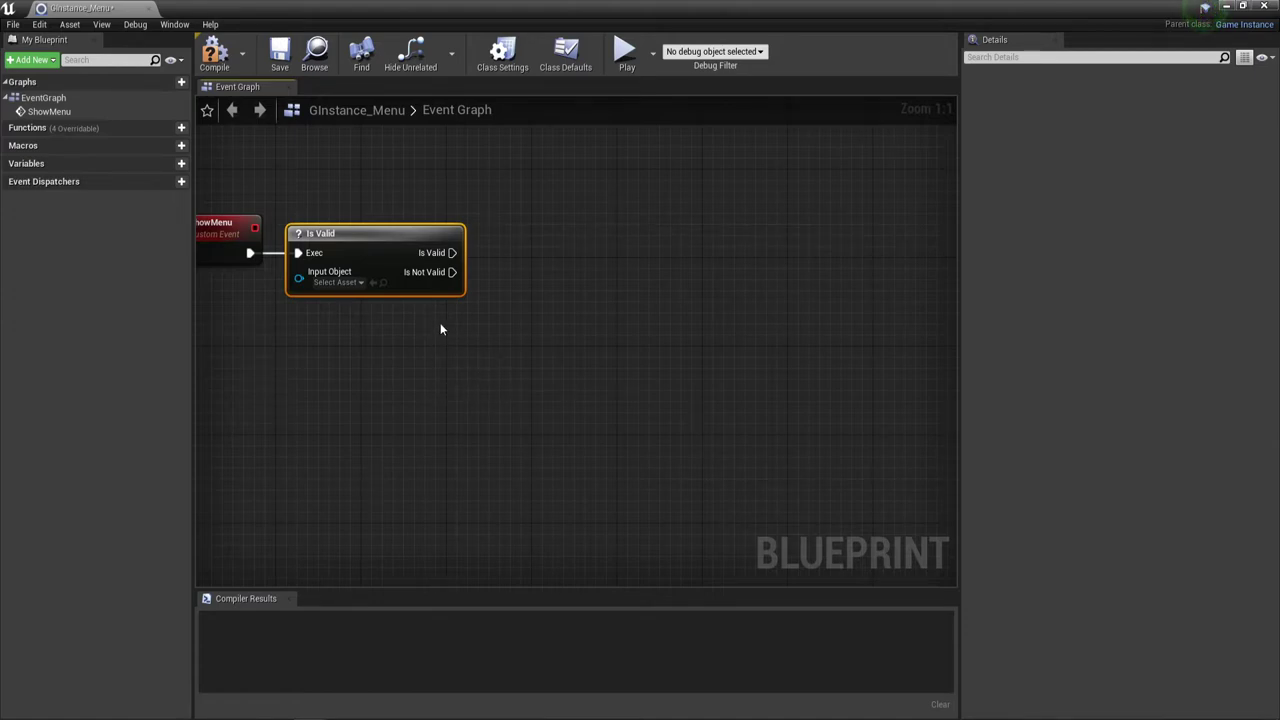
Add a Create Widget node after Is Not Valid, owned by Get Player Controller.
drag(452, 272, 509, 328)
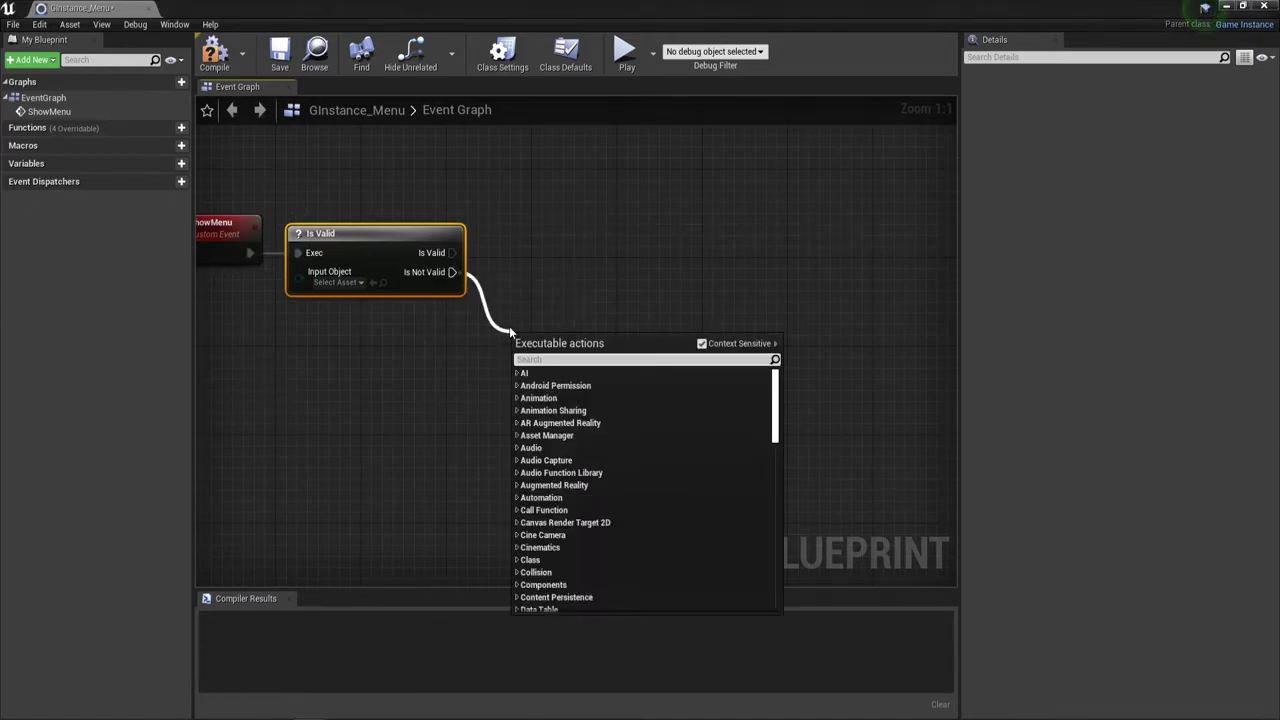
text(c)
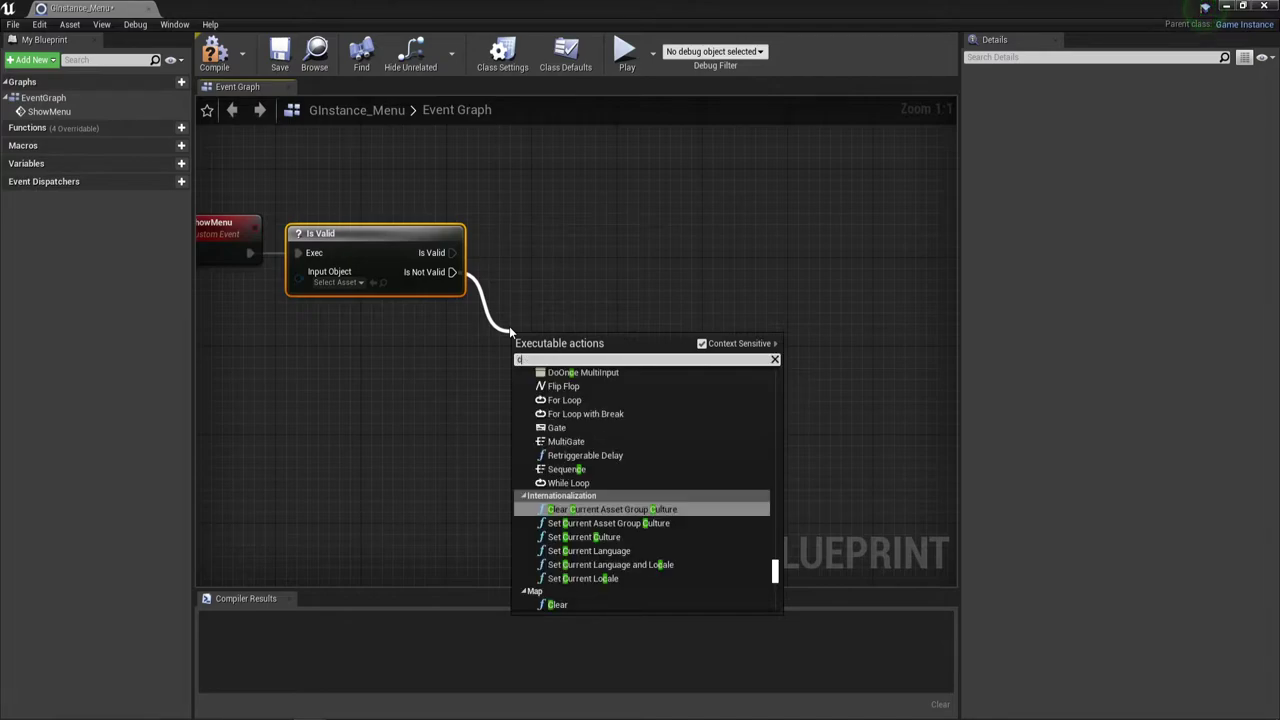
text(re)
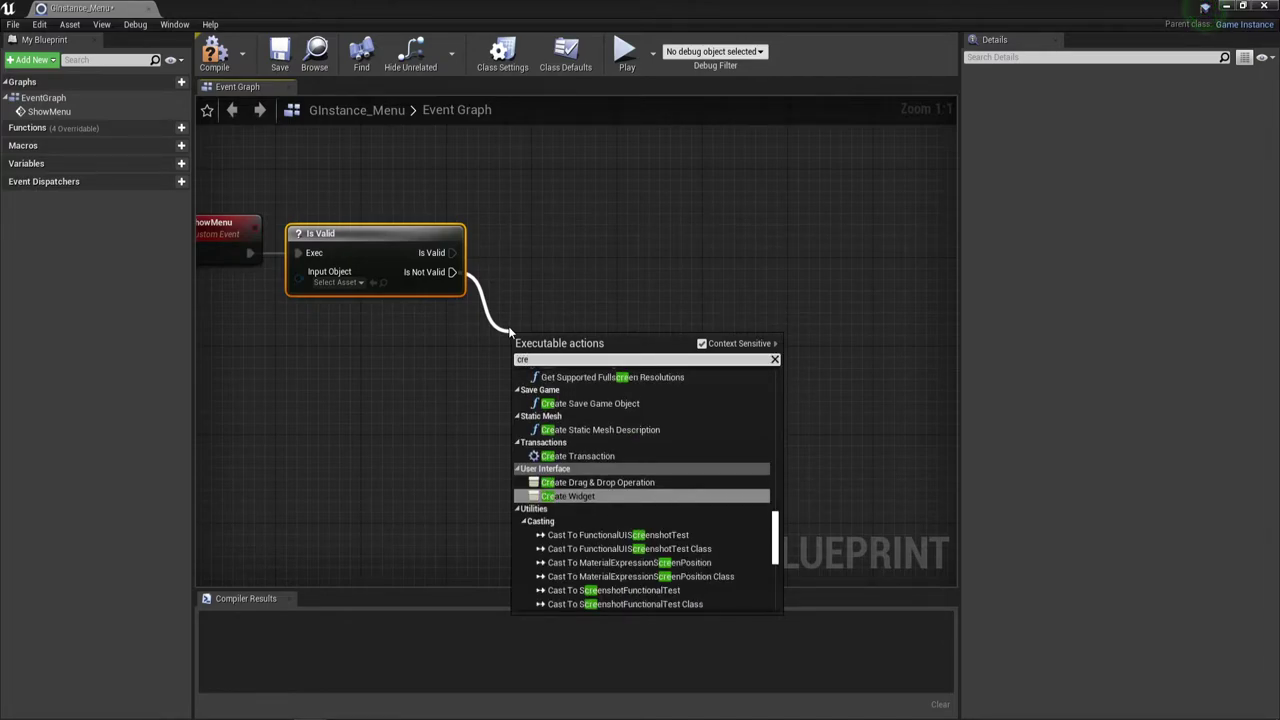
click(576, 497)
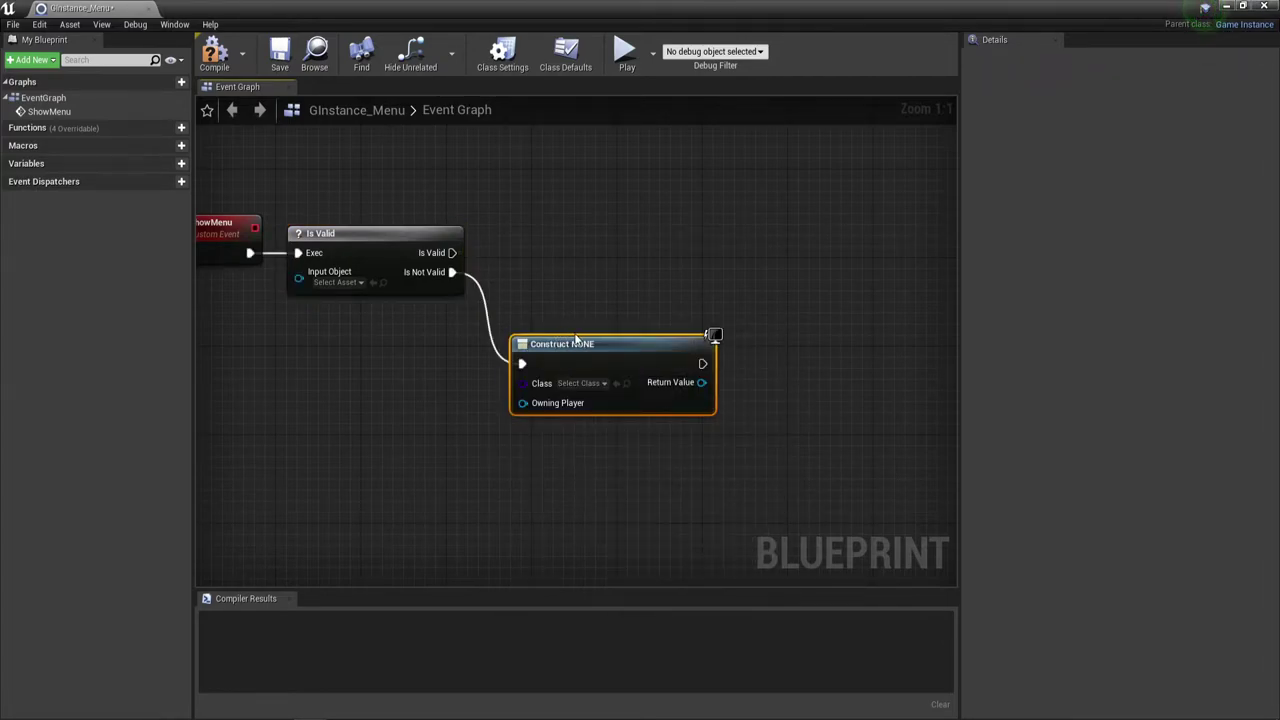
right_click(321, 443)
text(get)
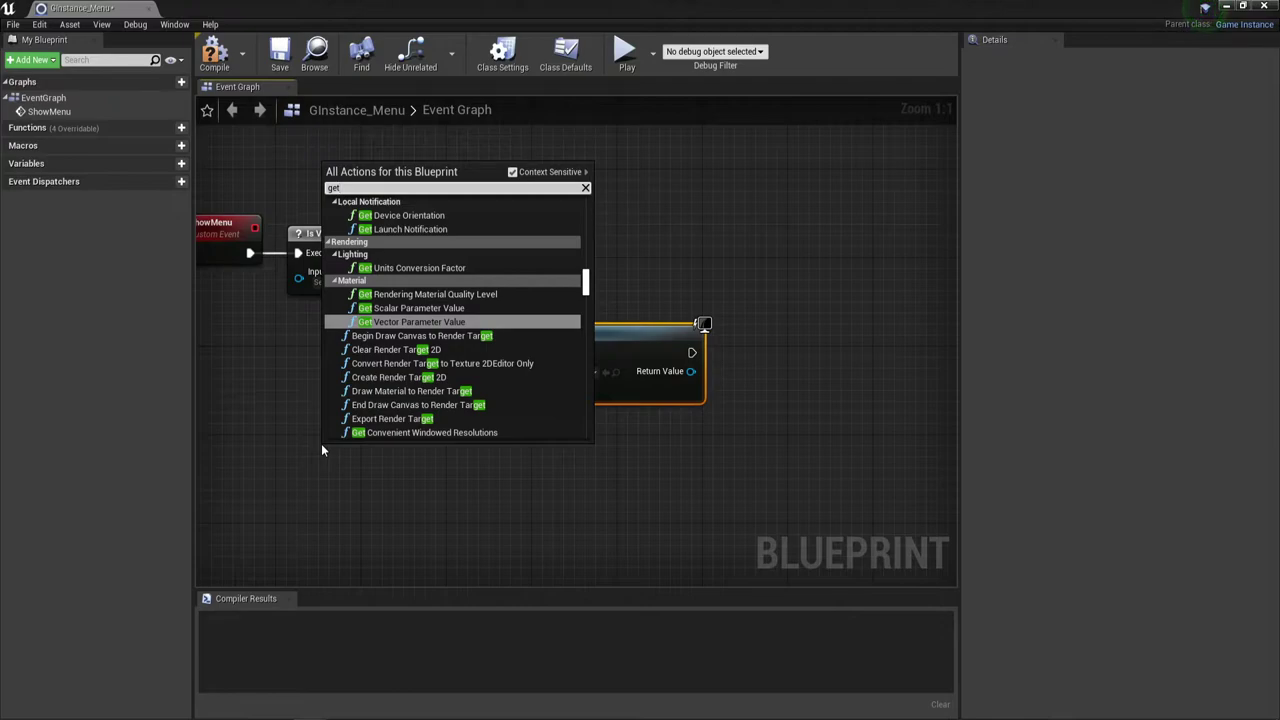
text( play)
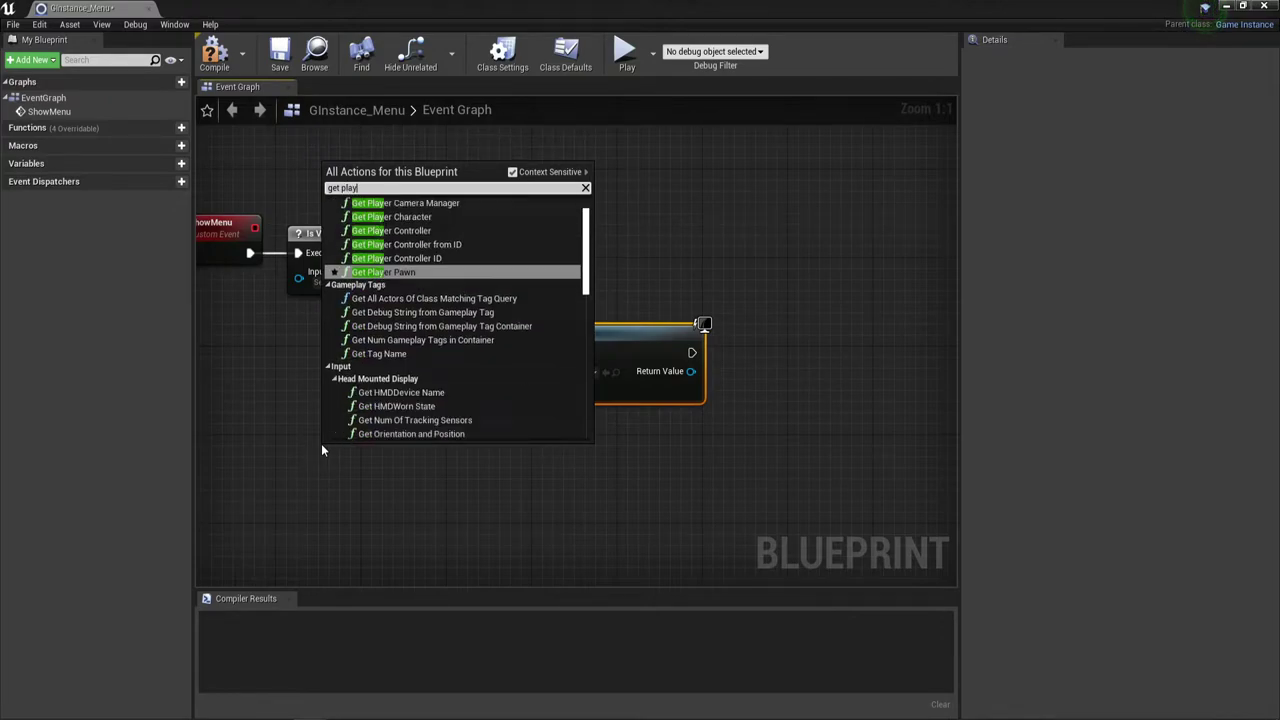
click(413, 231)
drag(469, 473, 512, 392)
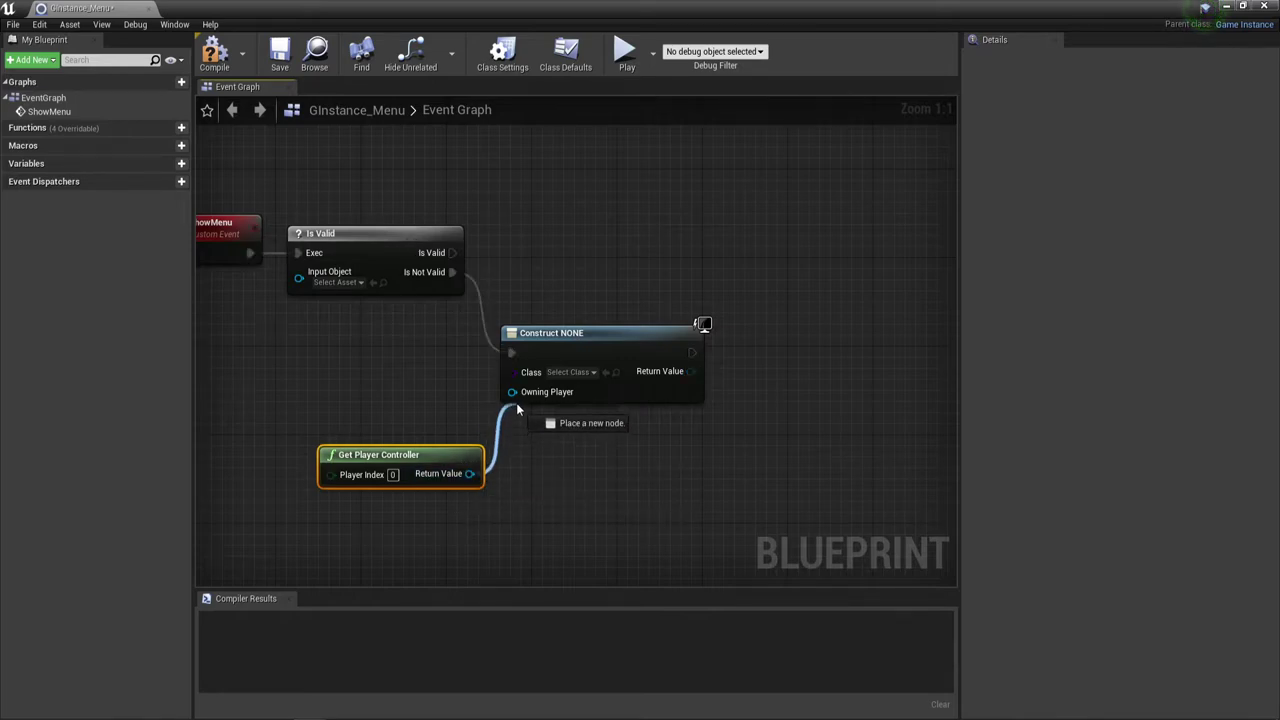
drag(440, 465, 429, 387)
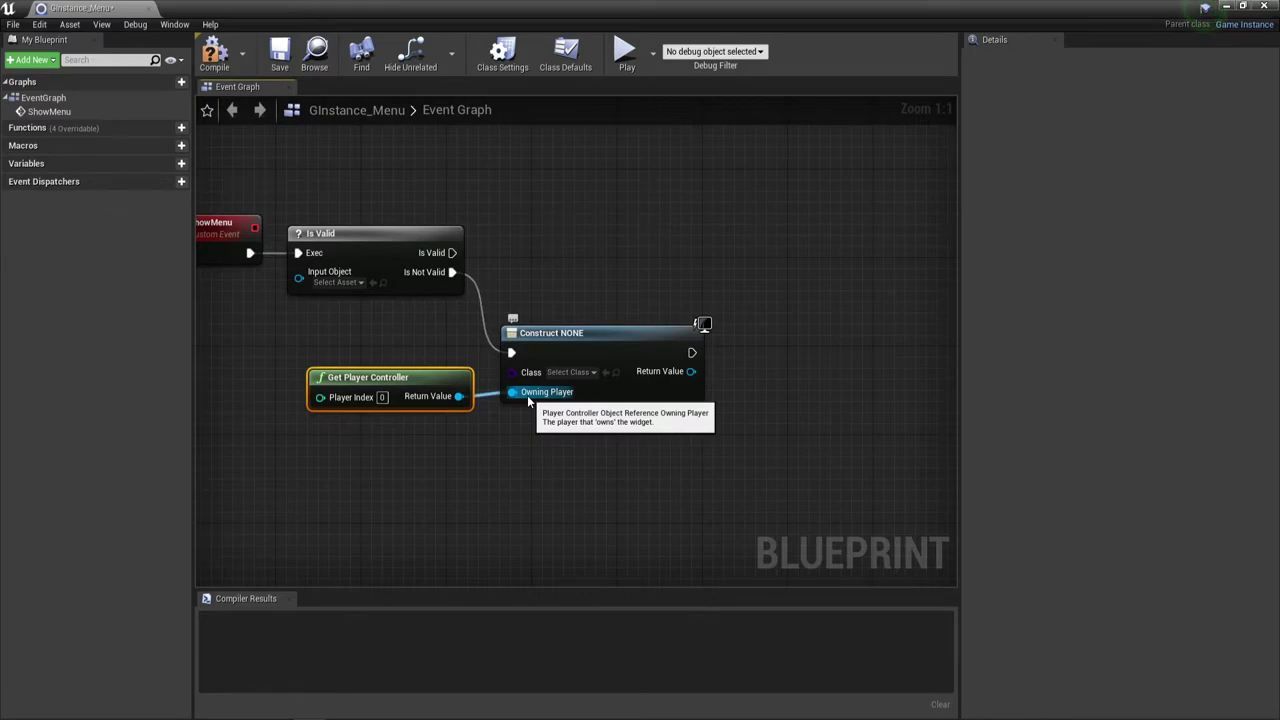
Set the Create Widget node's class to WDG_Menu.
click(592, 373)
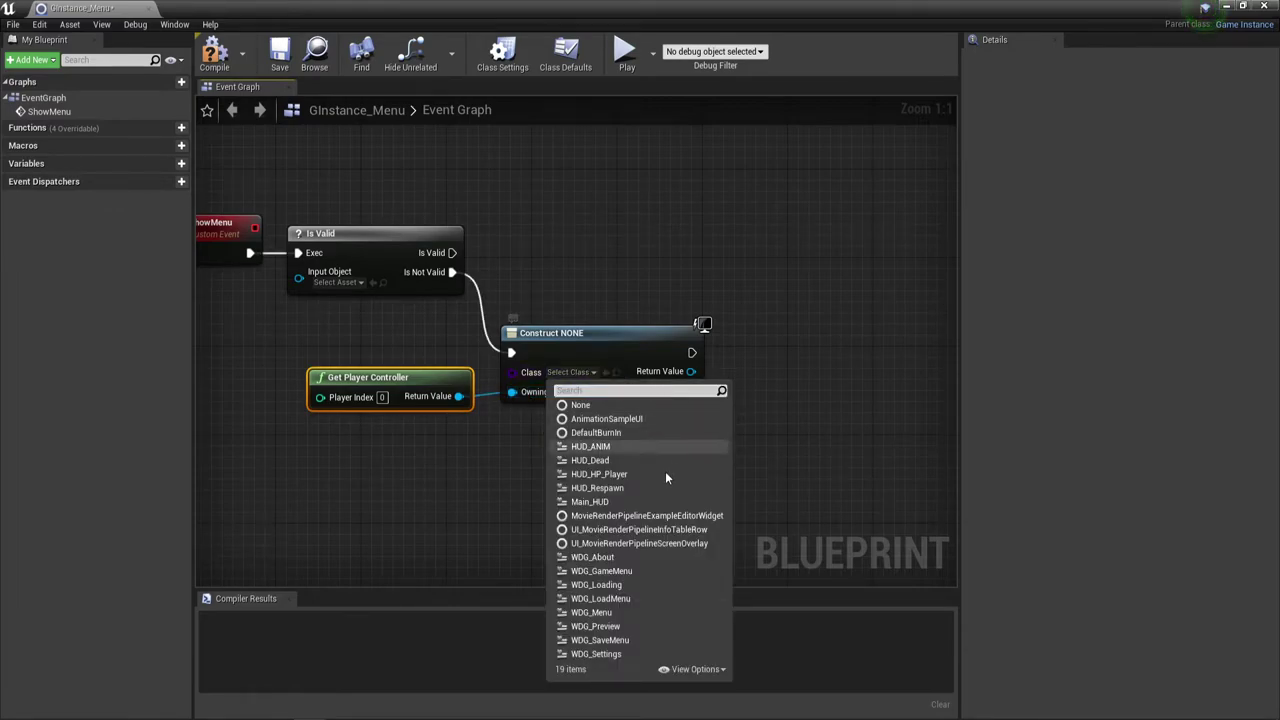
click(606, 612)
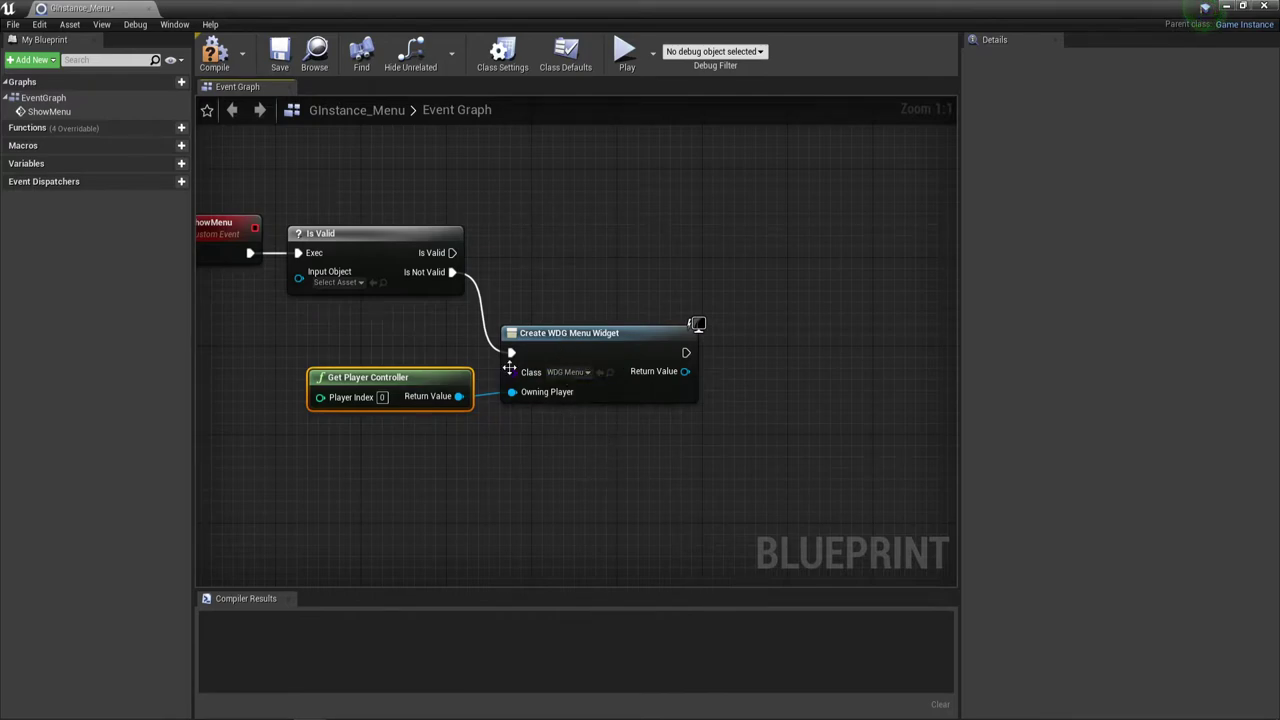
right_drag(660, 443, 481, 427)
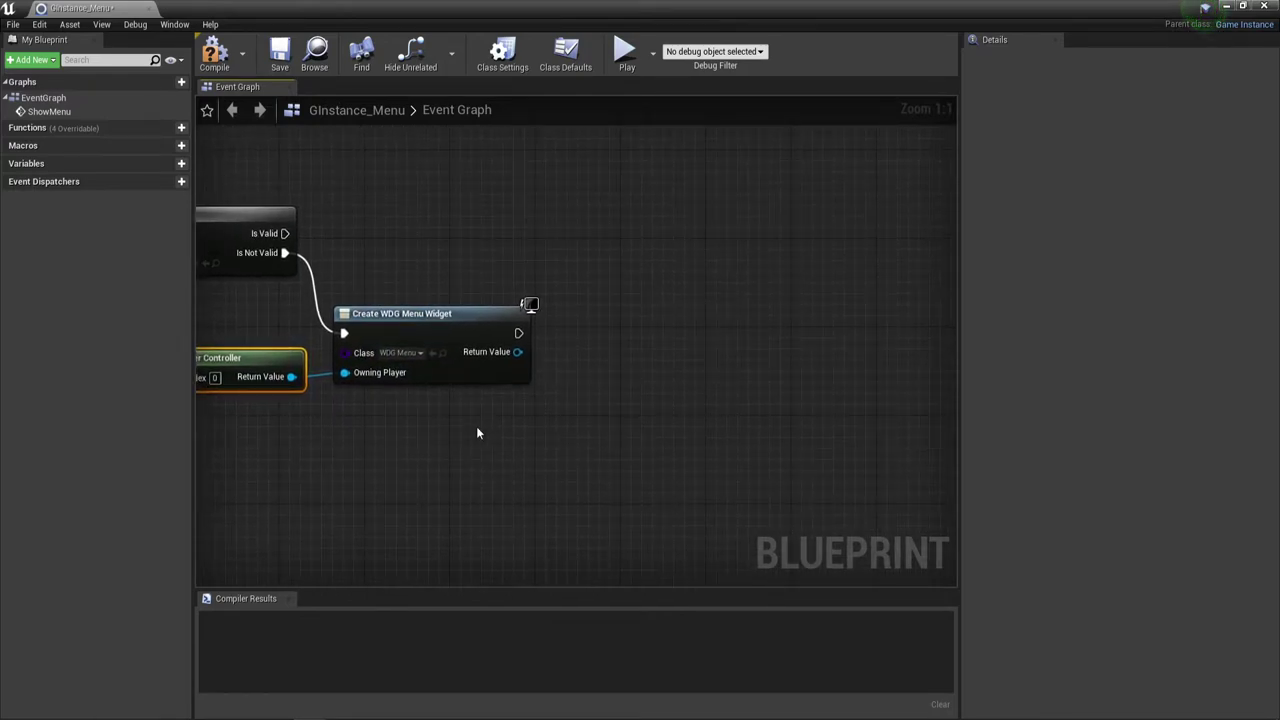
Promote the created widget's Return Value to a new variable named MainMenu.
drag(517, 352, 611, 329)
click(658, 380)
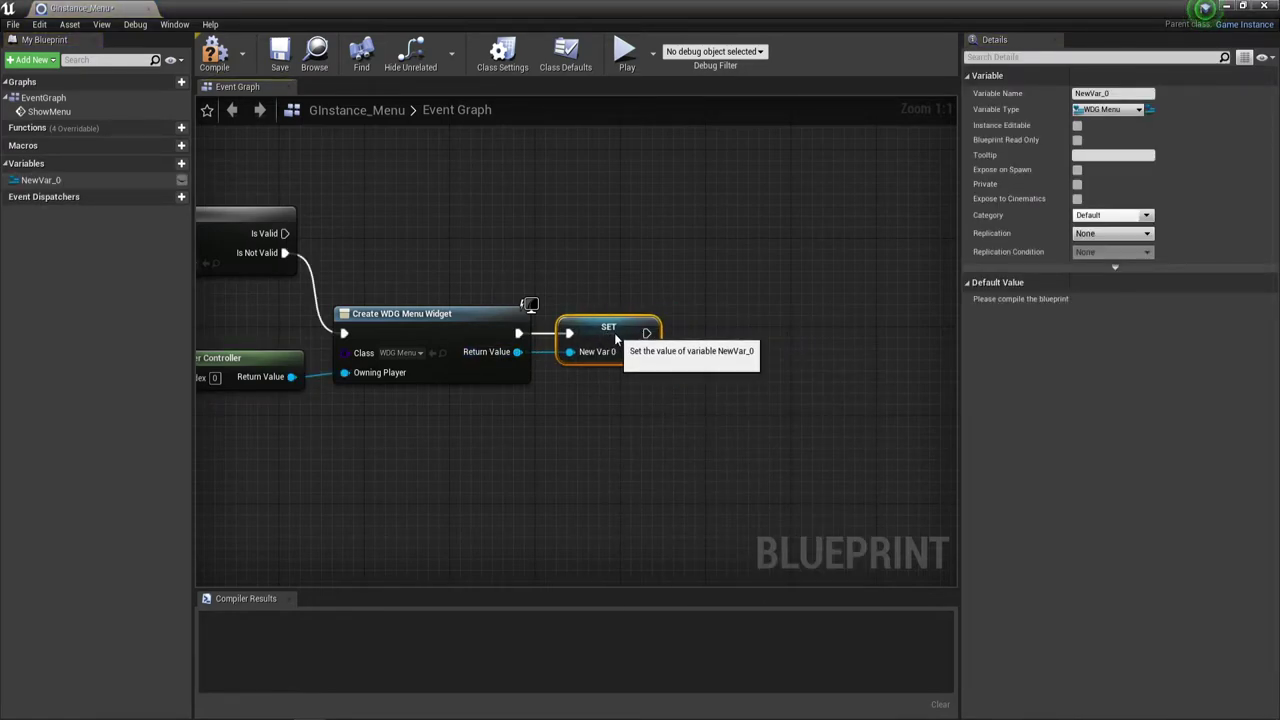
click(1121, 93)
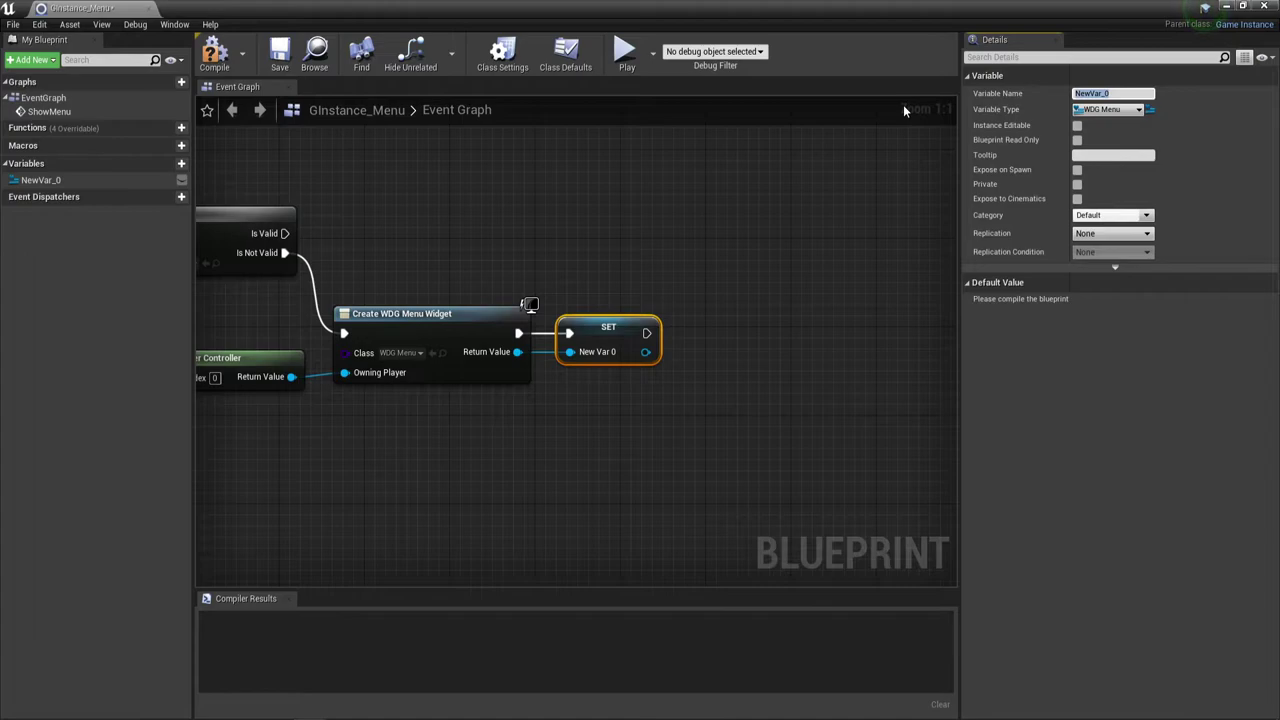
text(Mai)
text(nMenu)
key(Return)
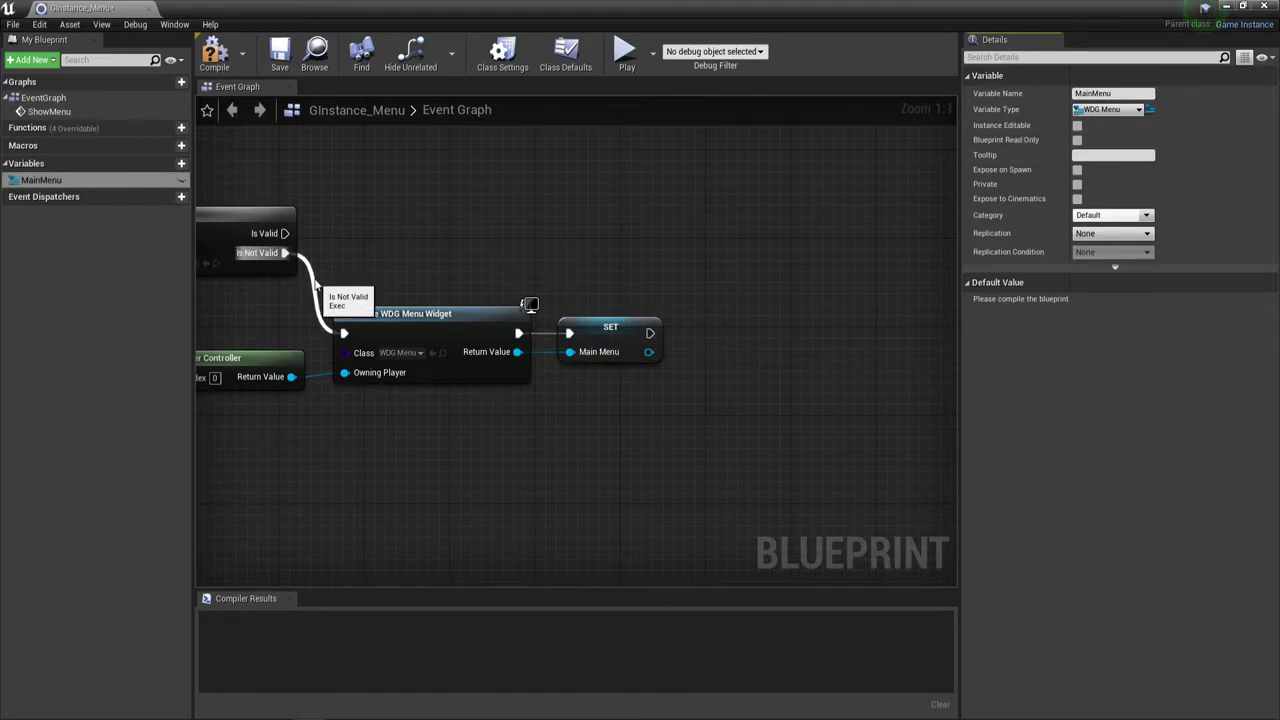
right_drag(316, 287, 491, 275)
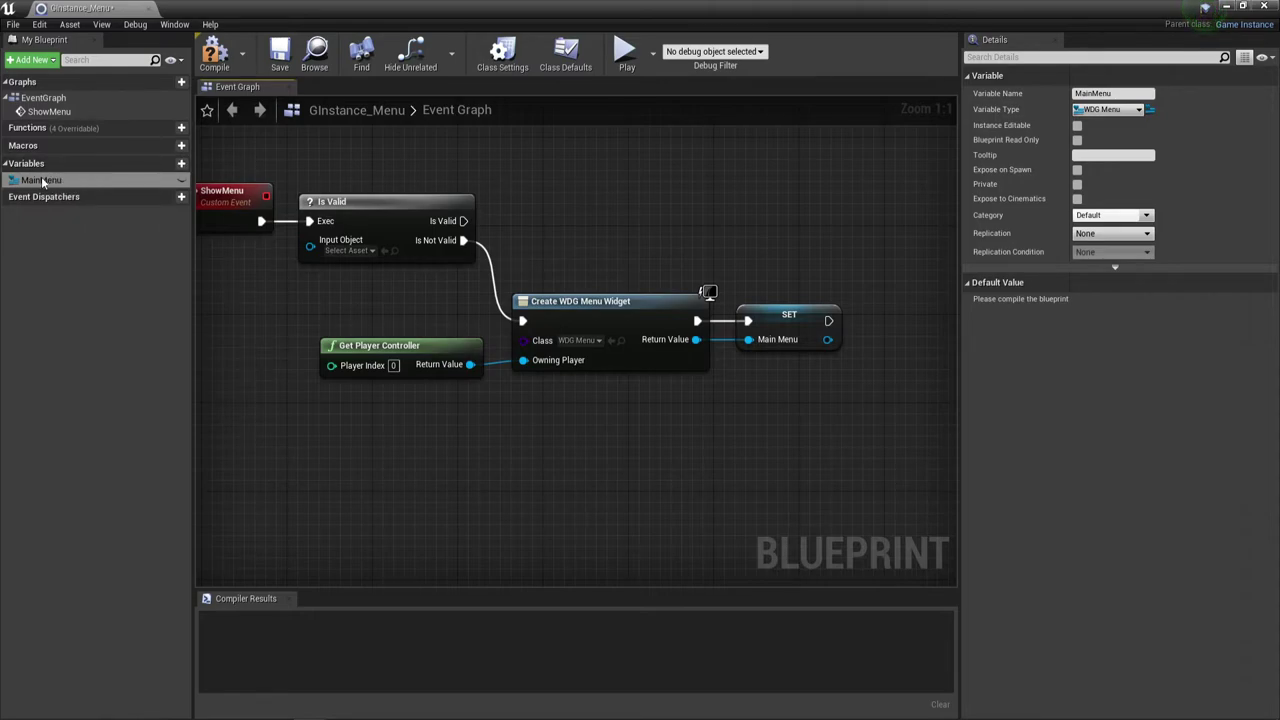
Place a MainMenu getter below Is Valid, feeding its Input Object.
mouse_move(42, 181)
mouse_down()
mouse_move(247, 264)
mouse_move(213, 259)
mouse_move(310, 240)
mouse_move(260, 255)
mouse_up()
click(238, 273)
right_drag(340, 298, 324, 287)
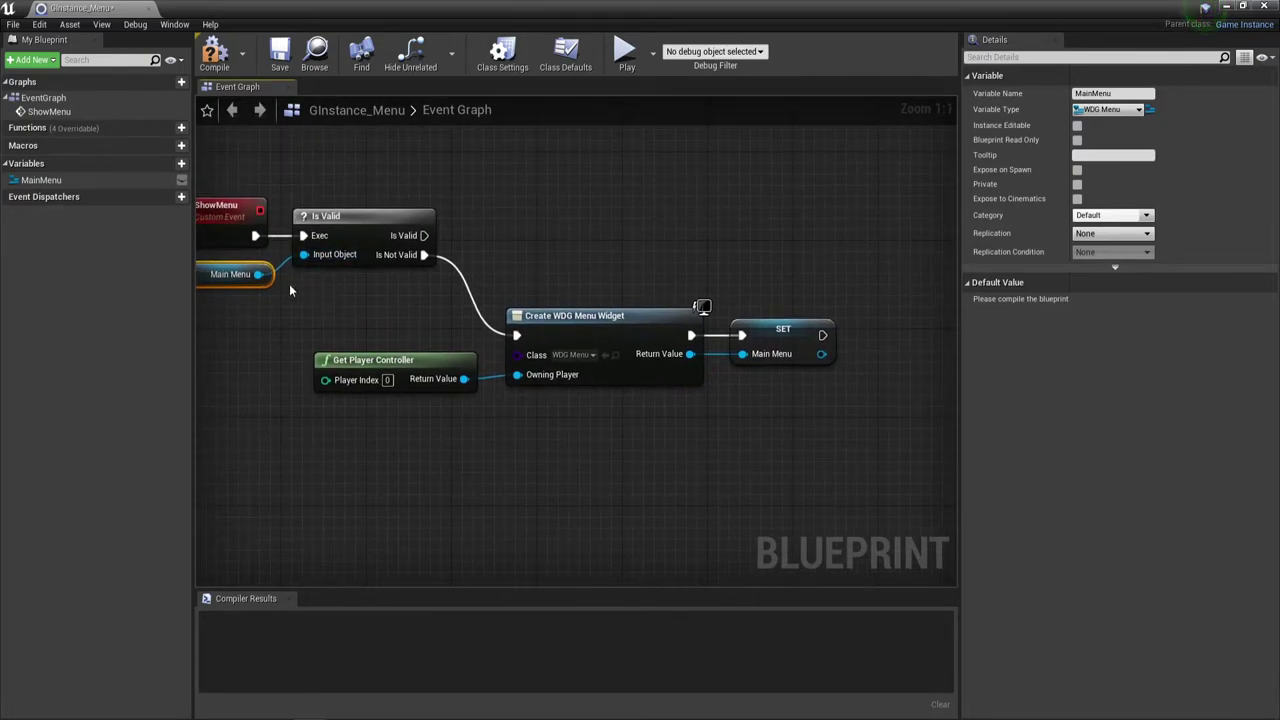
right_drag(375, 304, 455, 190)
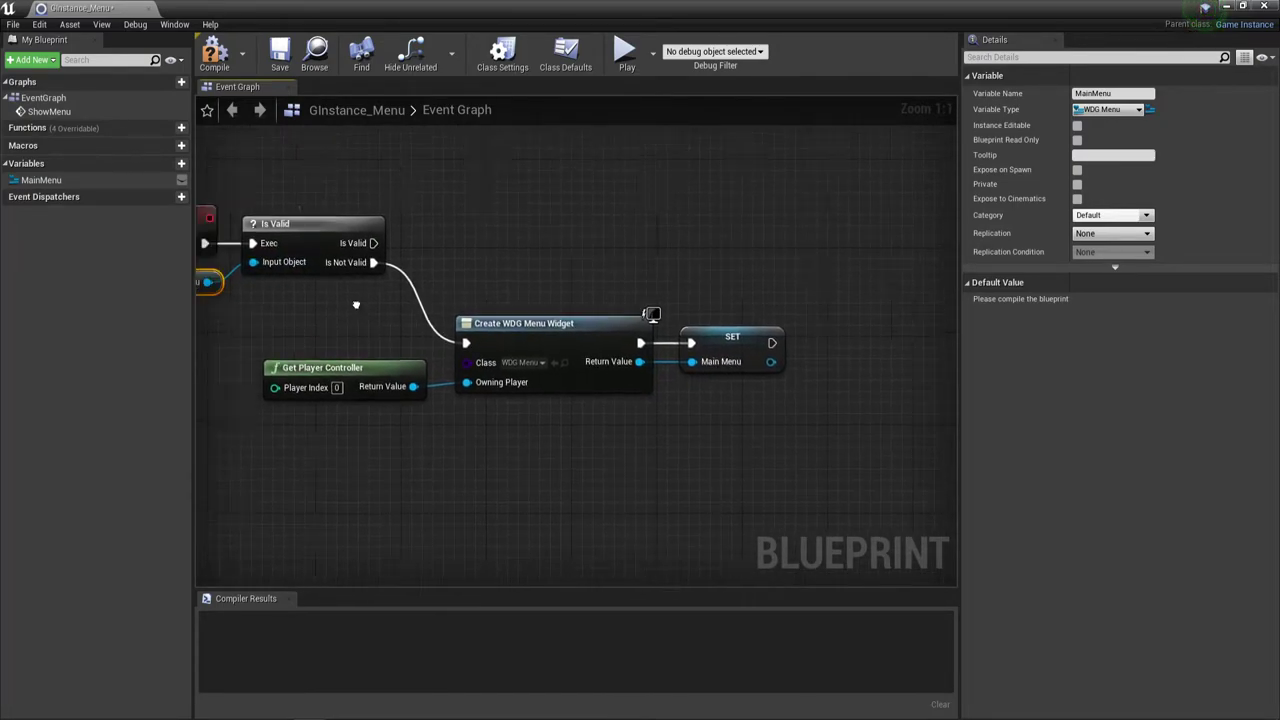
click(462, 240)
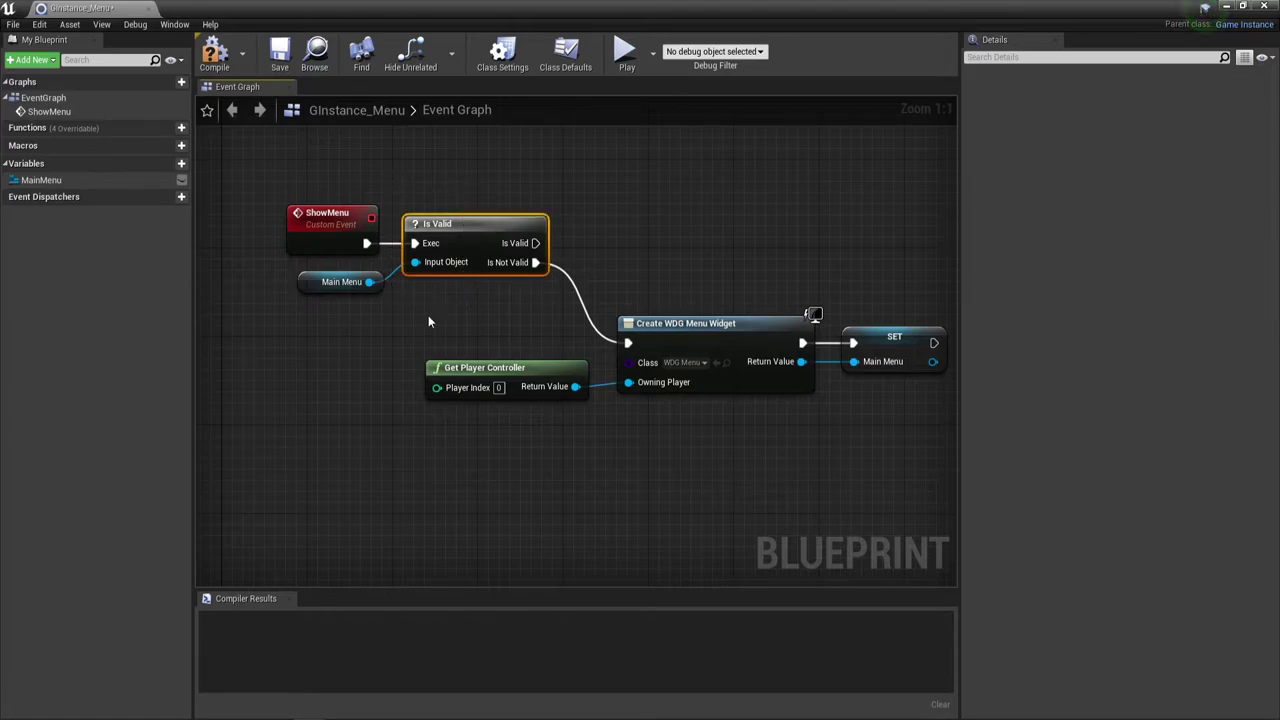
drag(318, 283, 340, 293)
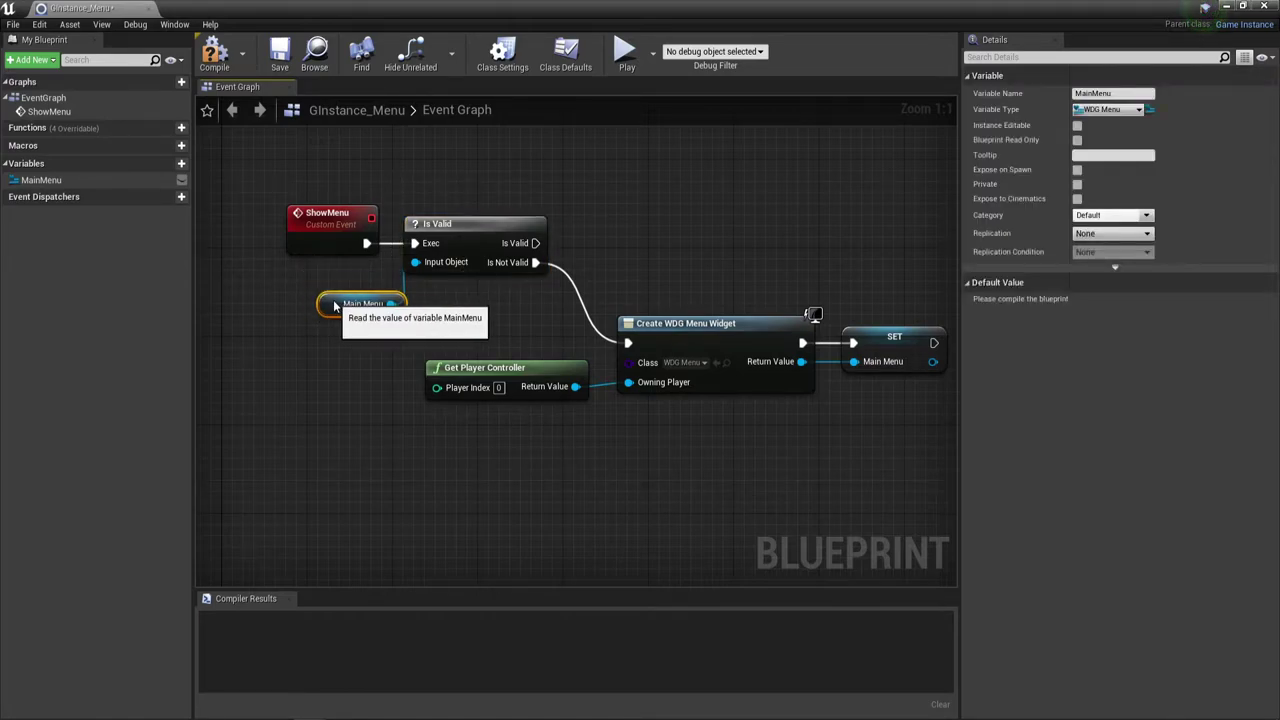
drag(395, 183, 463, 311)
click(516, 312)
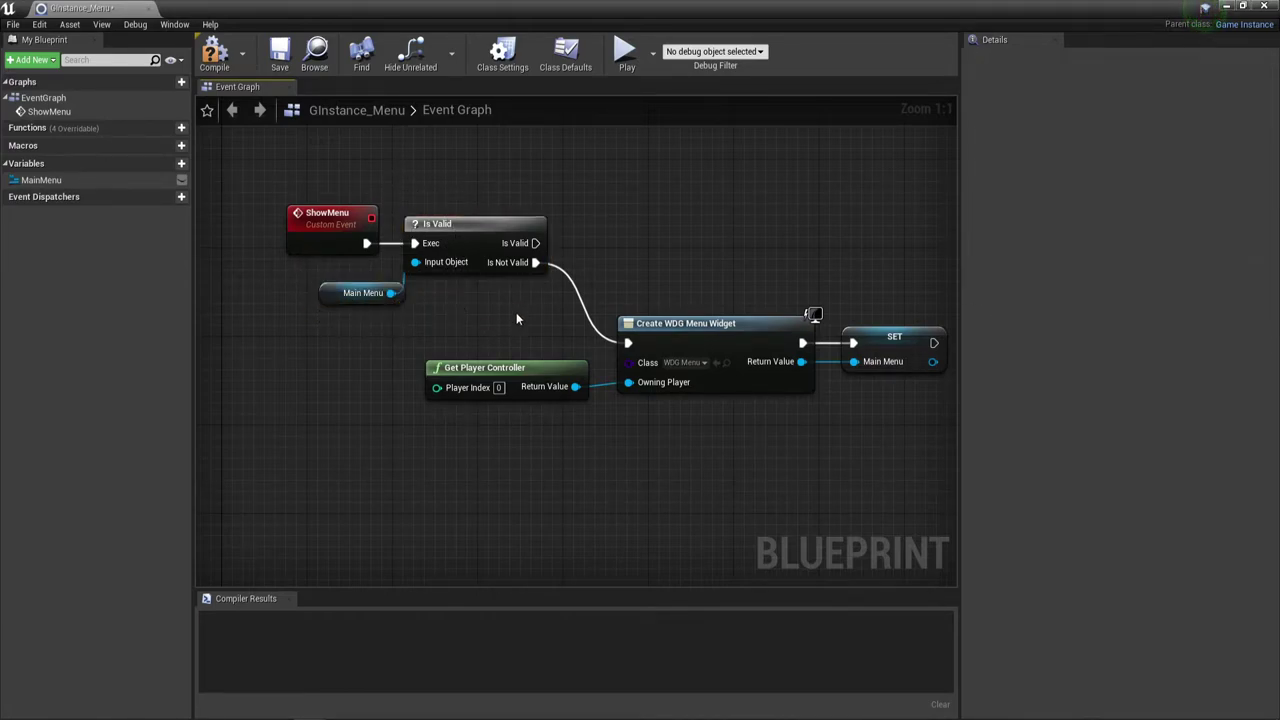
right_drag(516, 312, 296, 312)
right_drag(528, 287, 460, 307)
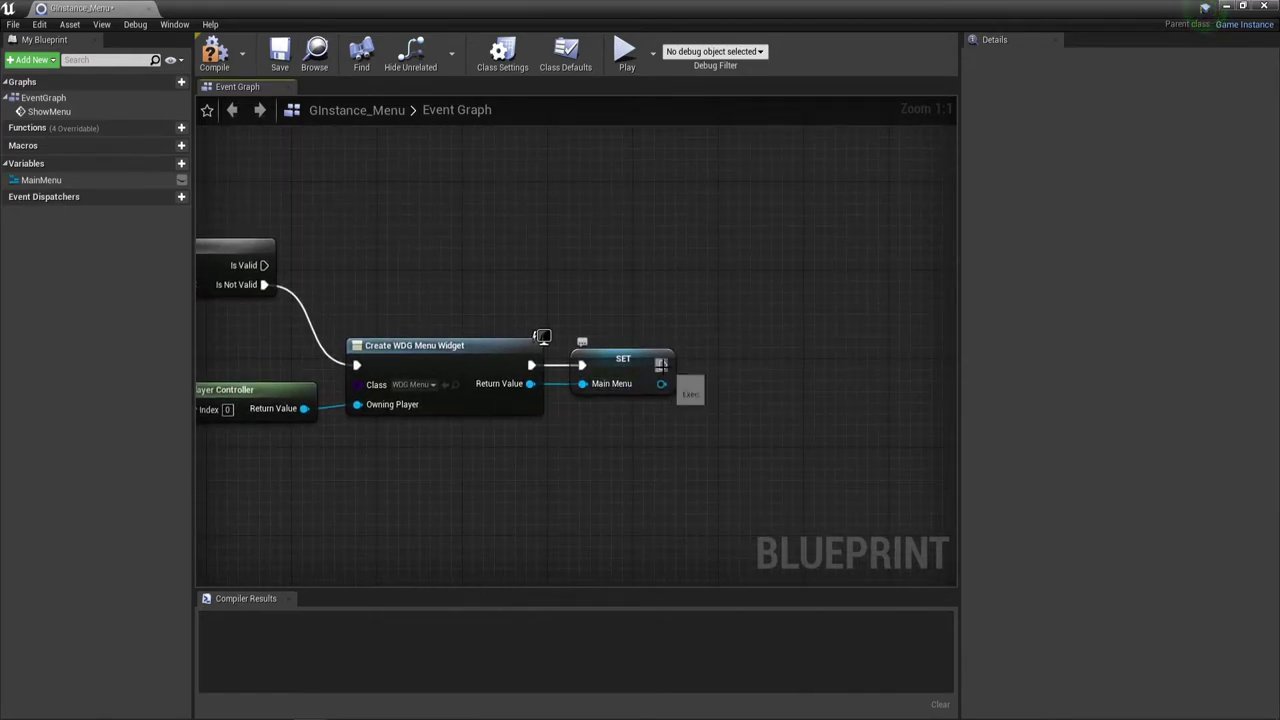
Add an Add to Viewport node targeting MainMenu after SET, also triggered by Is Valid.
drag(662, 365, 685, 272)
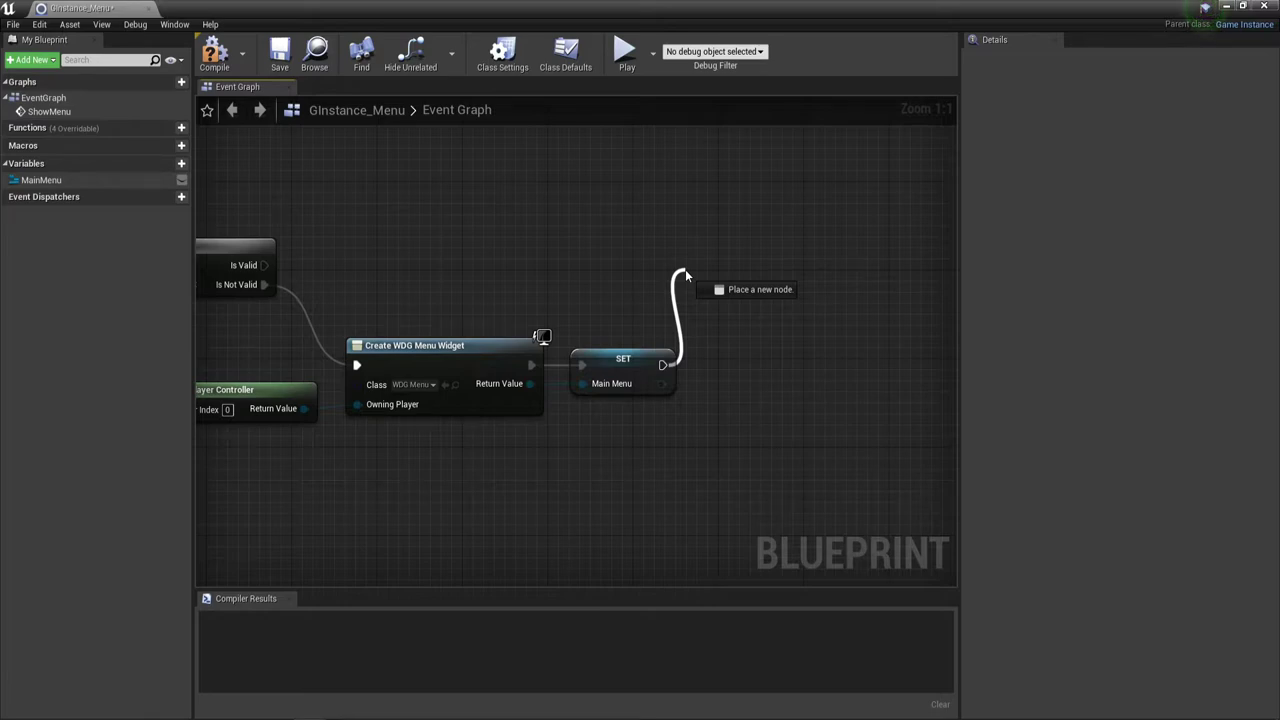
drag(685, 269, 685, 269)
click(514, 239)
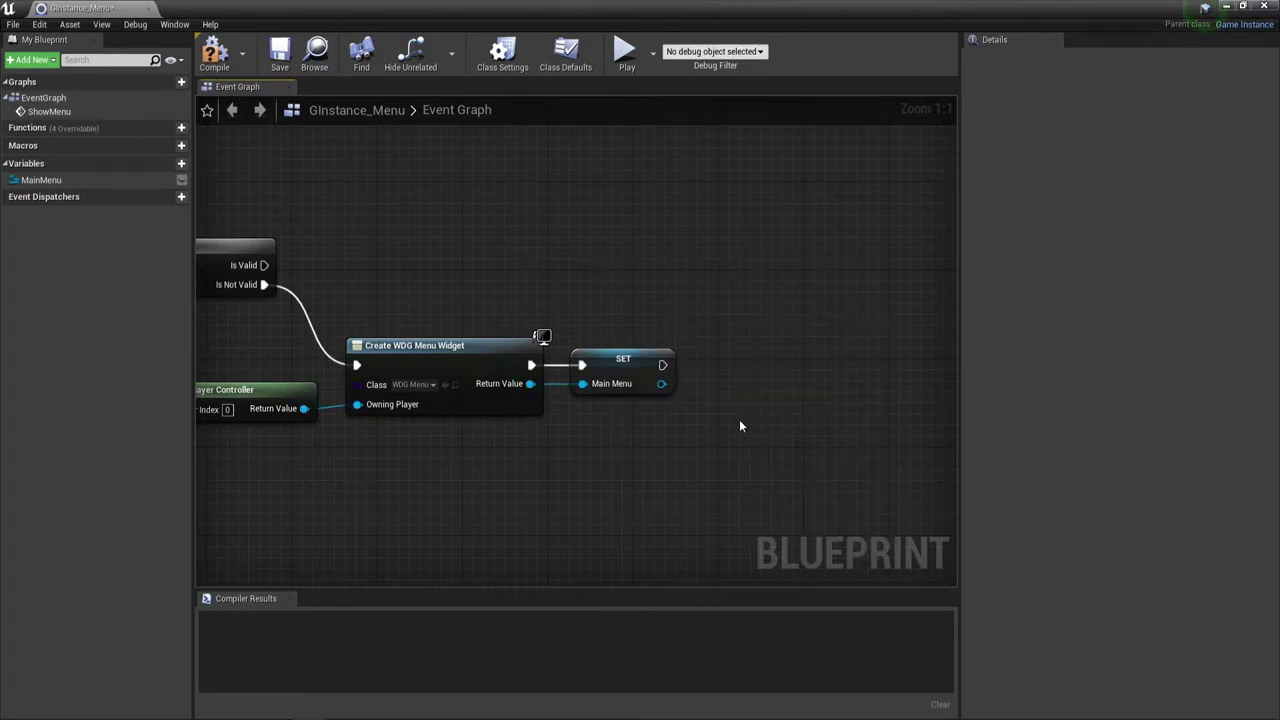
drag(661, 384, 712, 258)
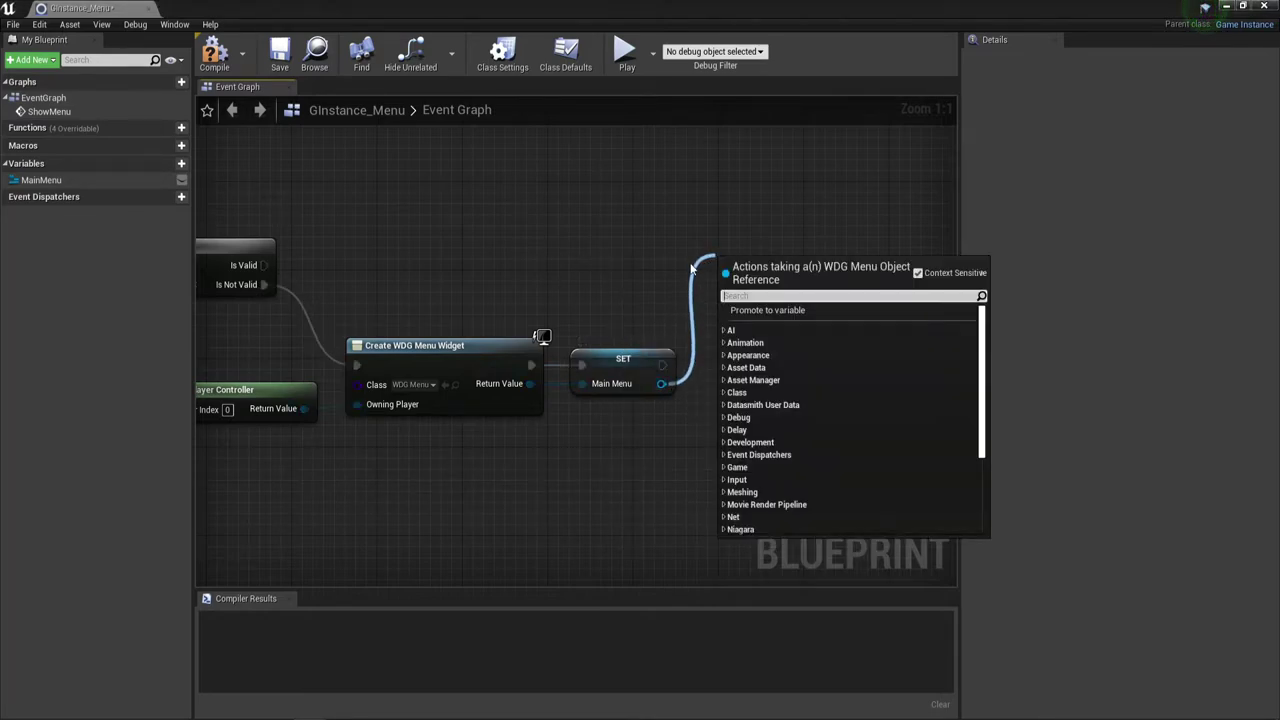
text(add)
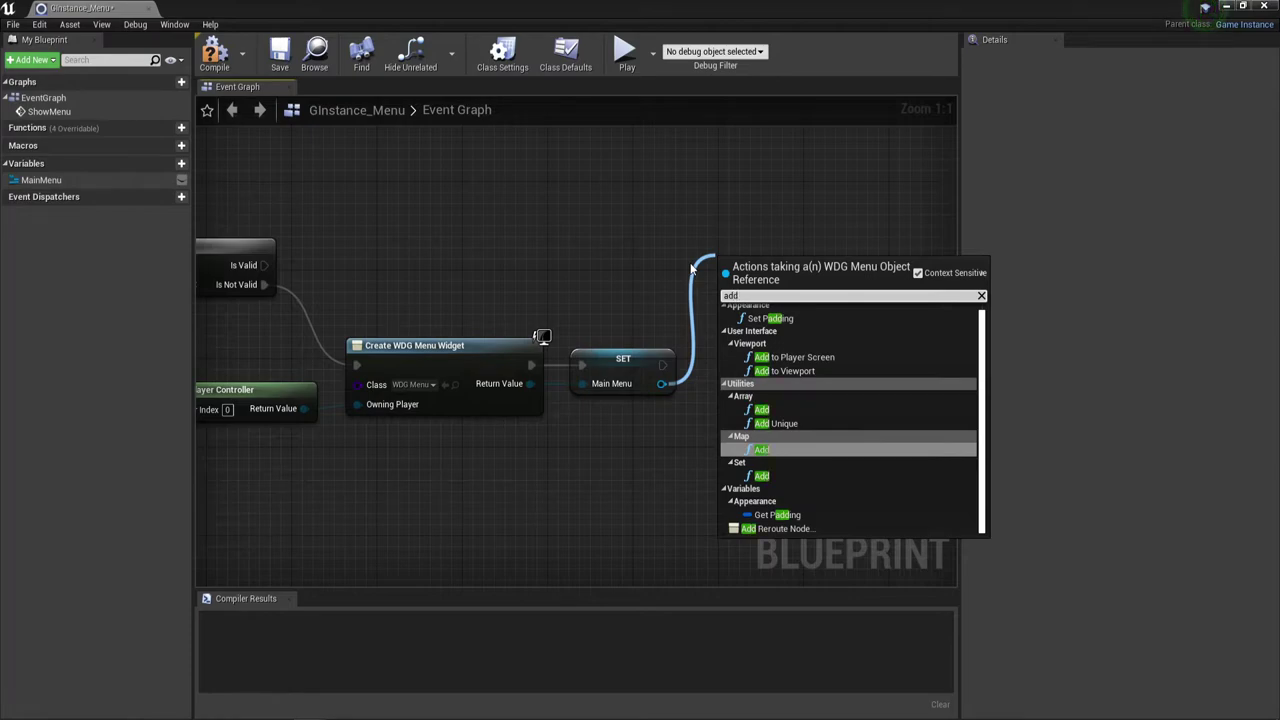
text(to)
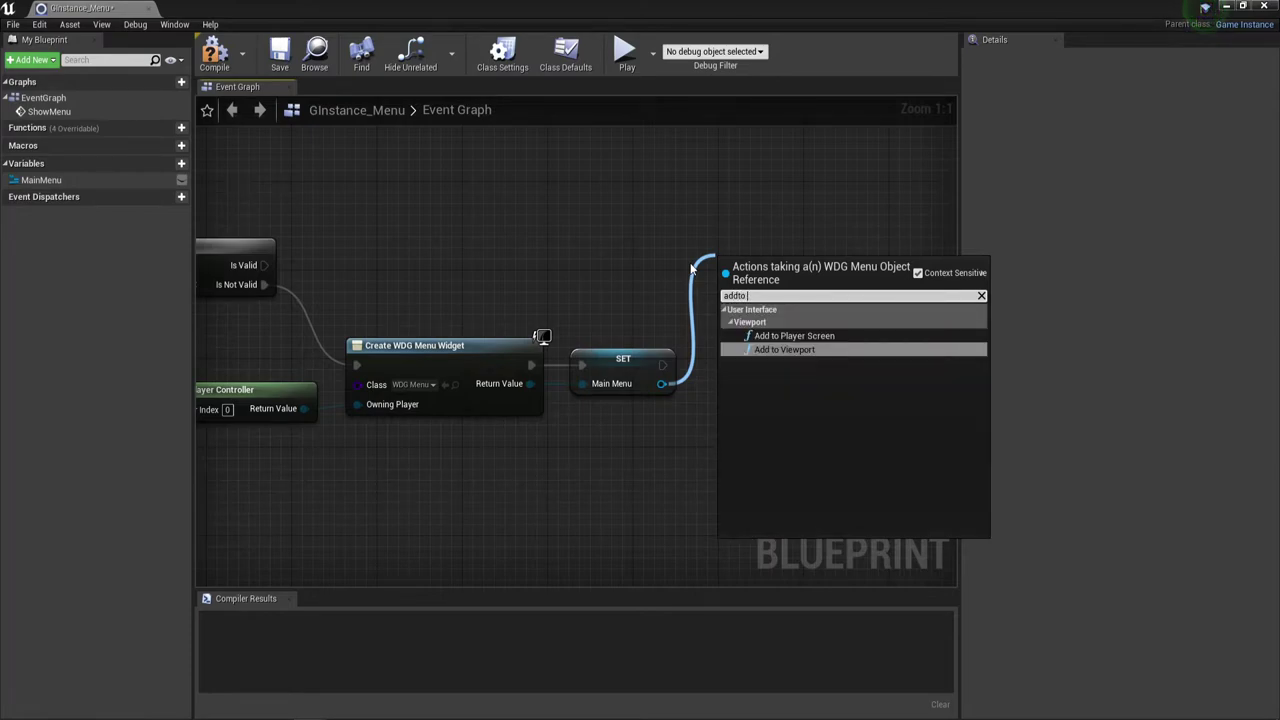
key(Return)
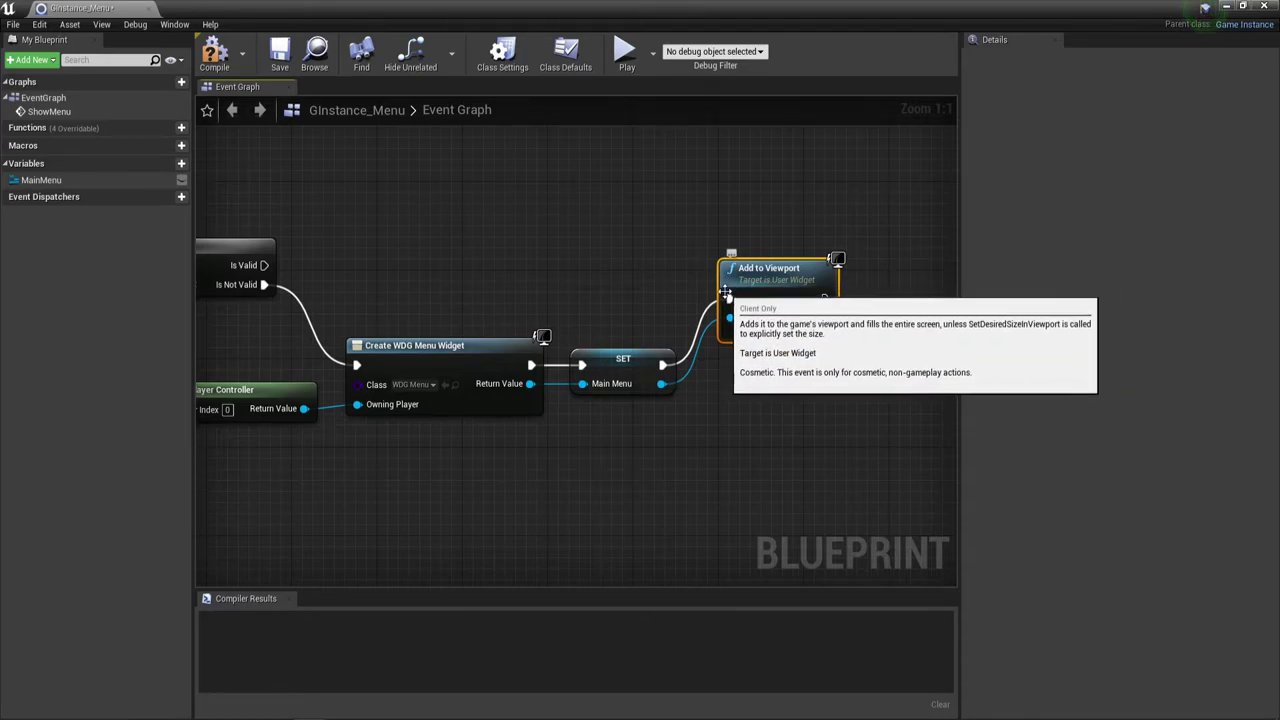
mouse_move(728, 296)
mouse_down()
mouse_move(287, 248)
mouse_move(264, 265)
mouse_up()
drag(762, 280, 752, 247)
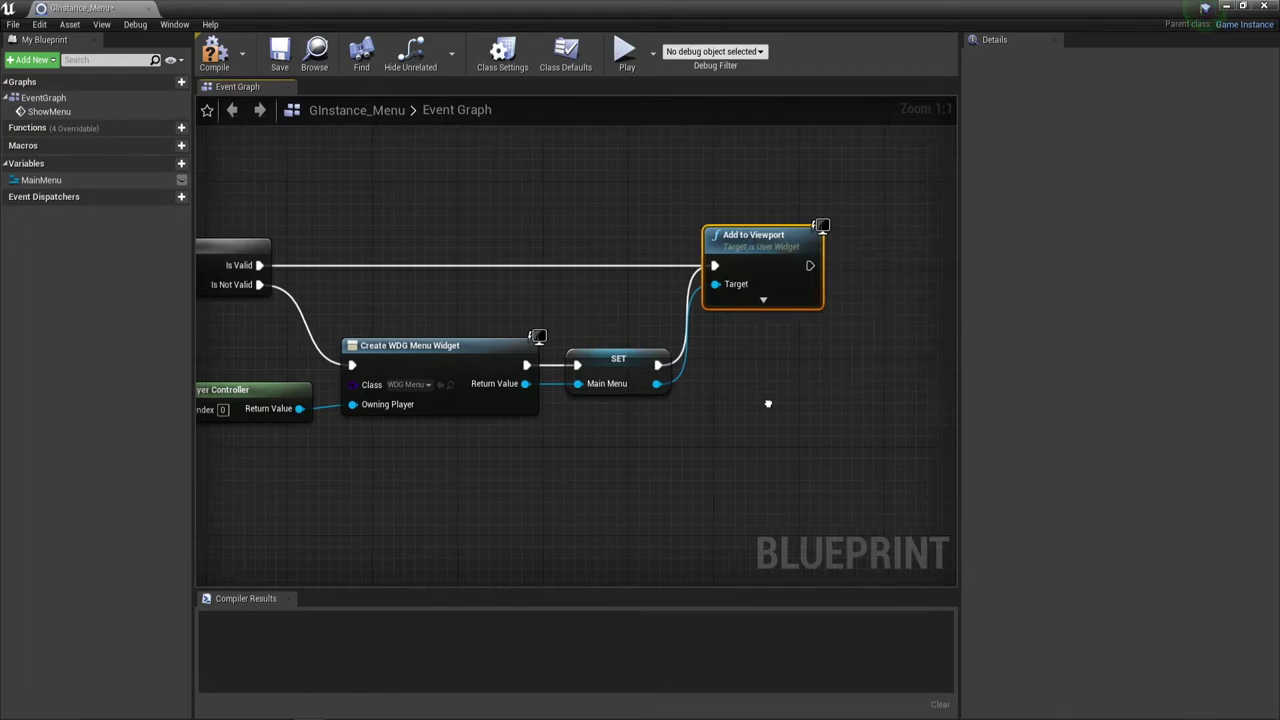
right_drag(766, 403, 534, 390)
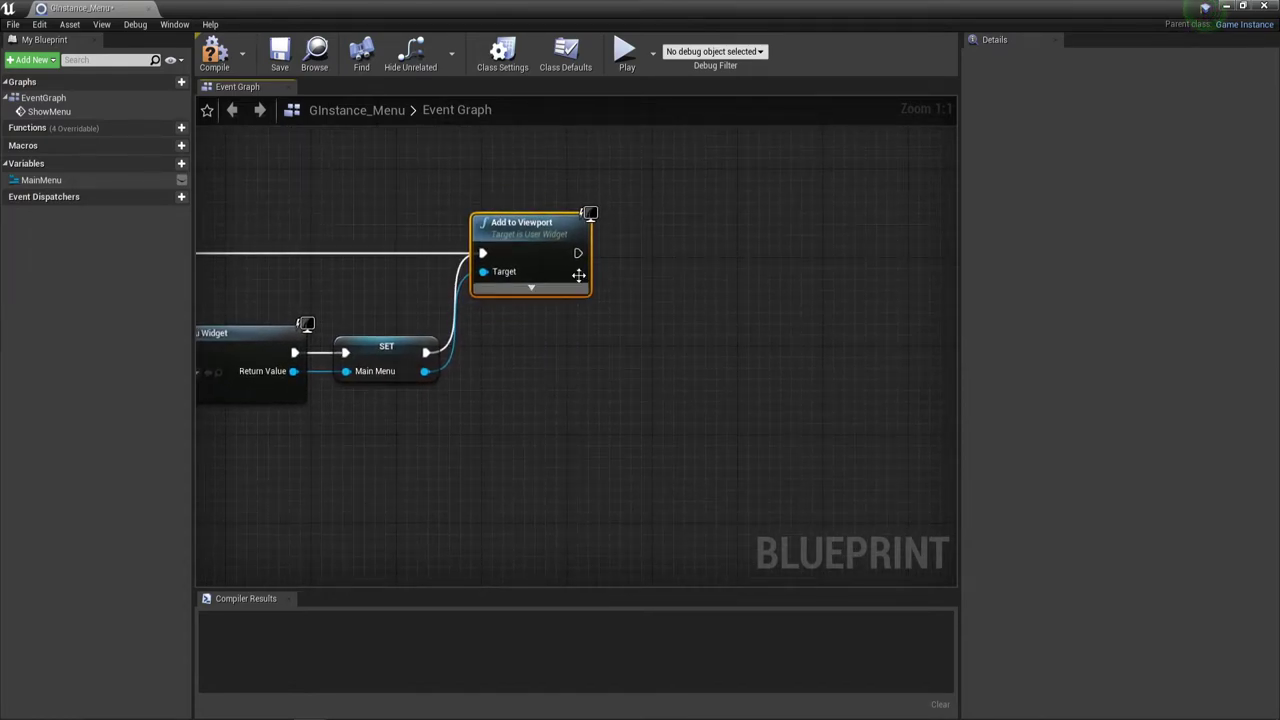
drag(576, 252, 631, 260)
text(s)
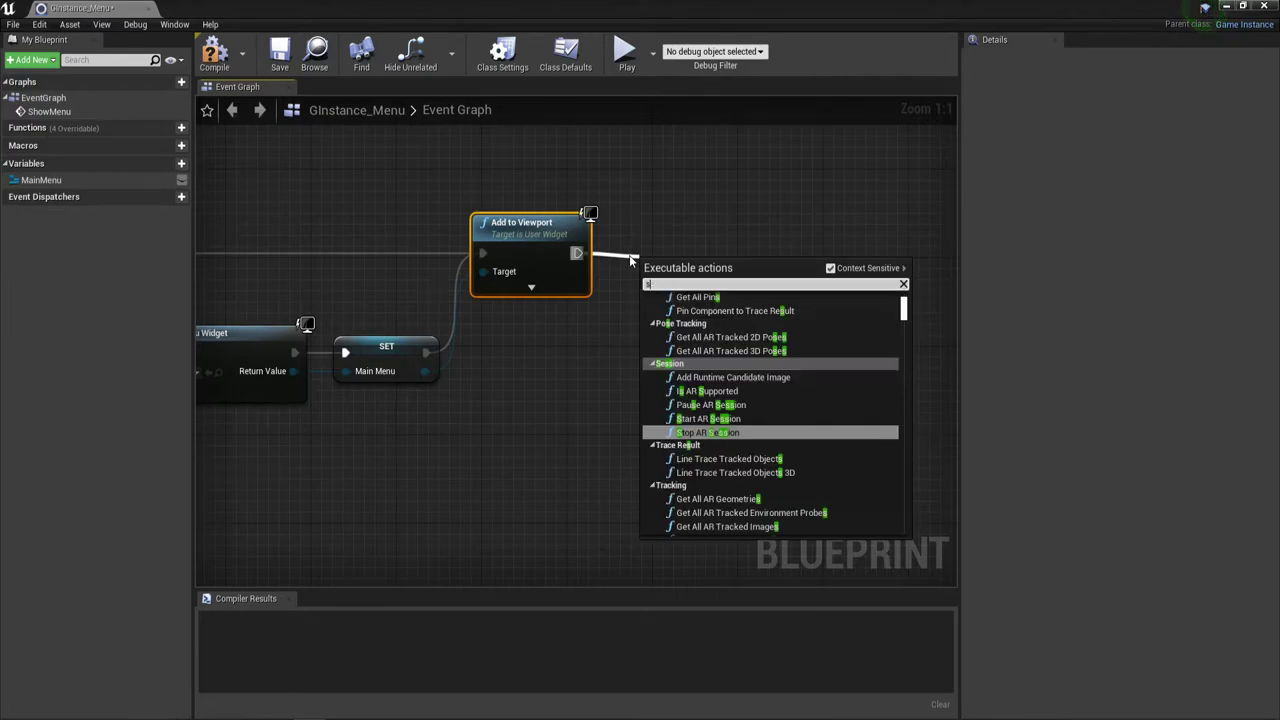
text(ho)
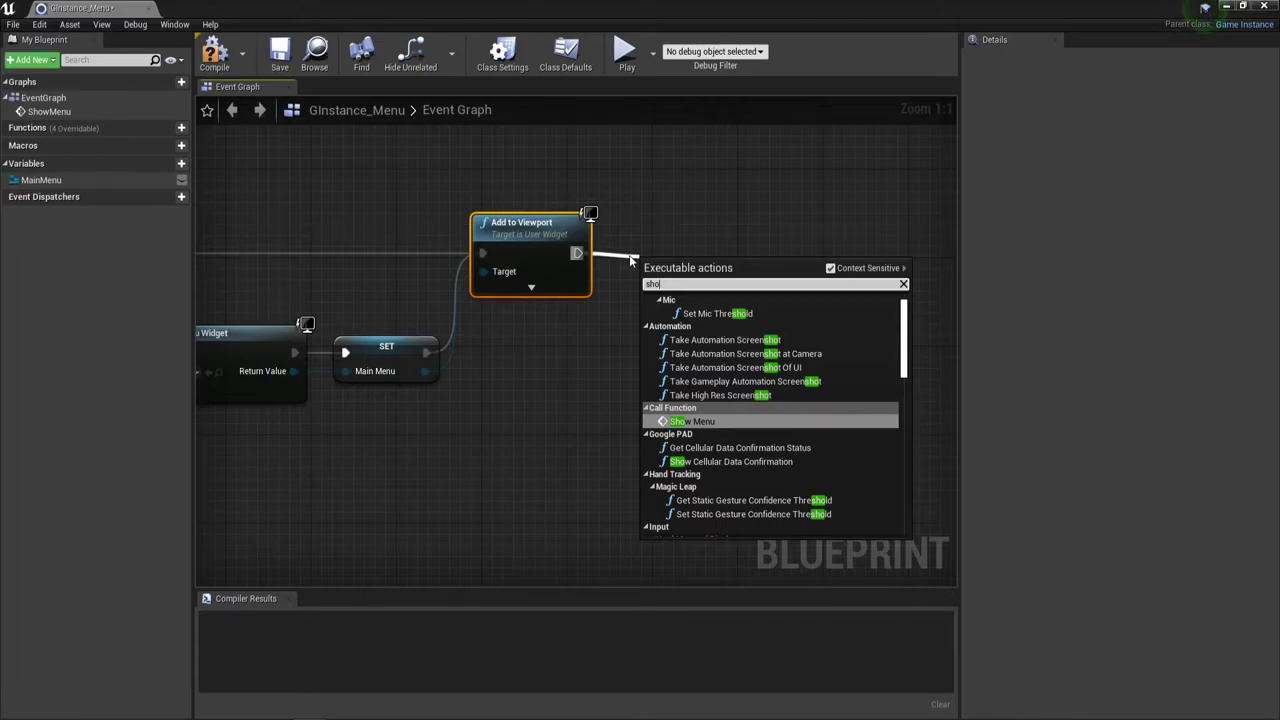
text(w mou)
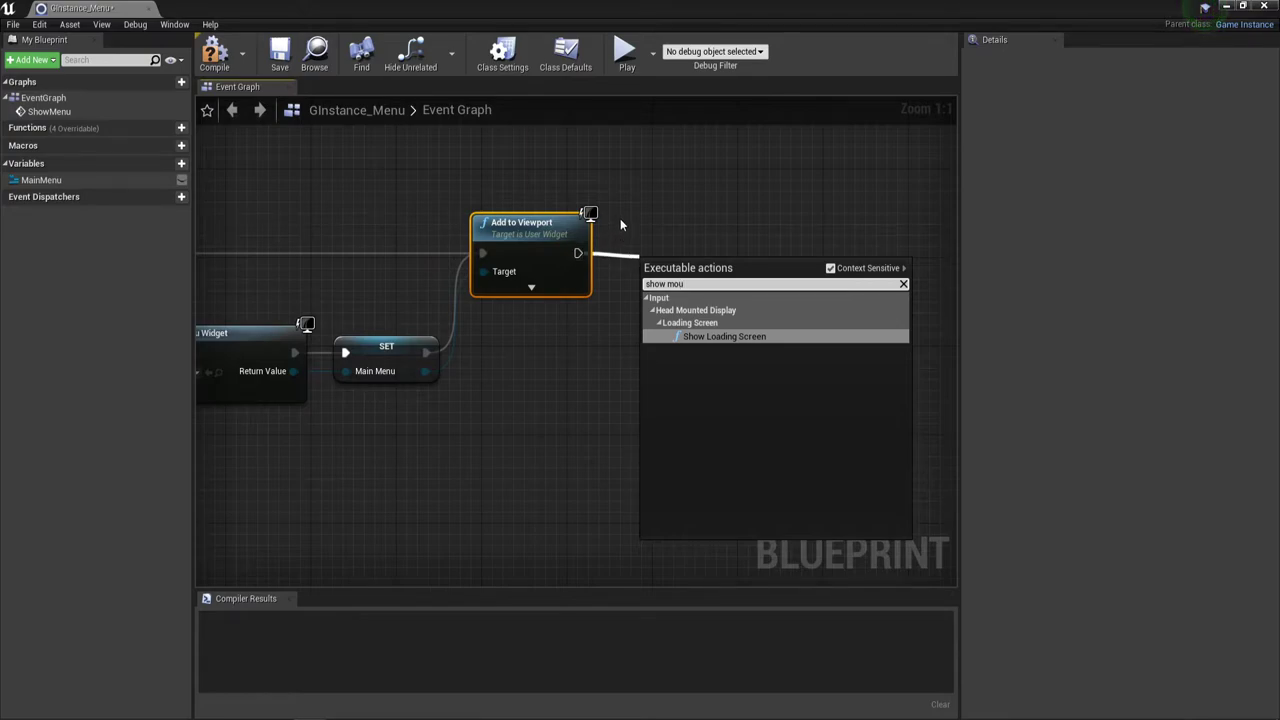
click(620, 220)
right_drag(320, 401, 486, 338)
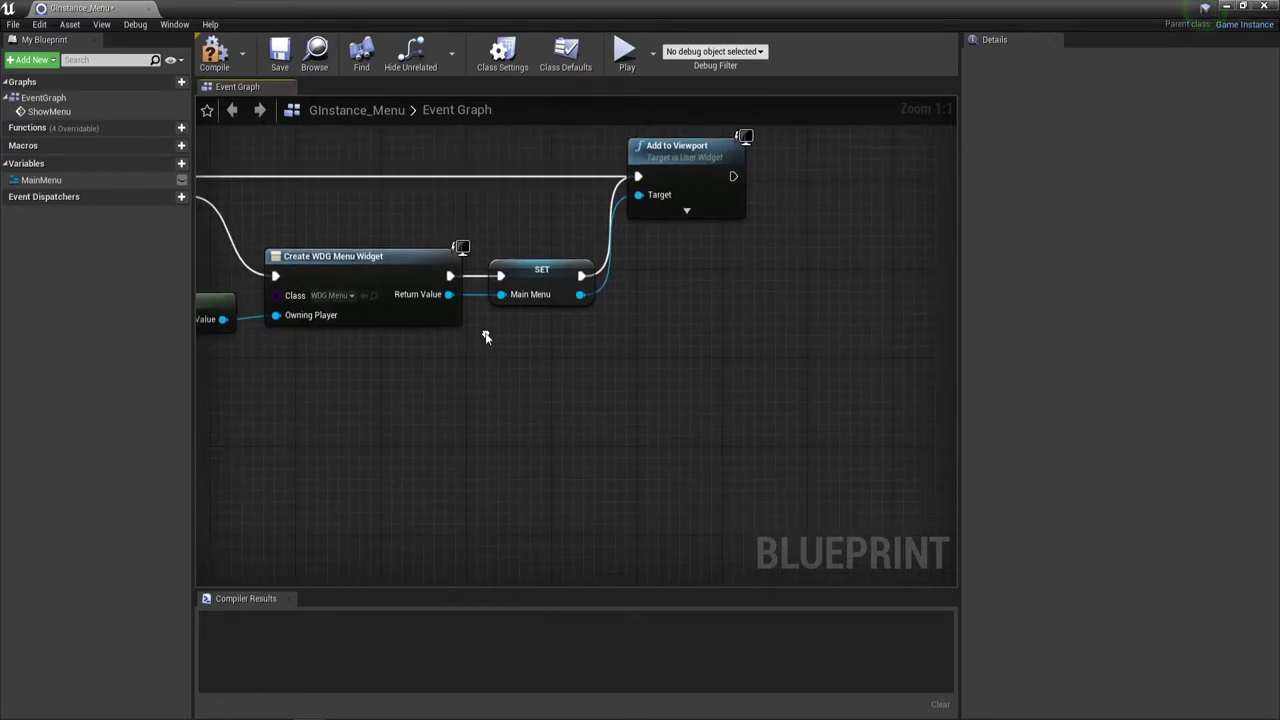
Add a Set Show Mouse Cursor node targeting the player controller.
mouse_move(223, 319)
mouse_down()
mouse_move(643, 321)
mouse_move(612, 373)
mouse_up()
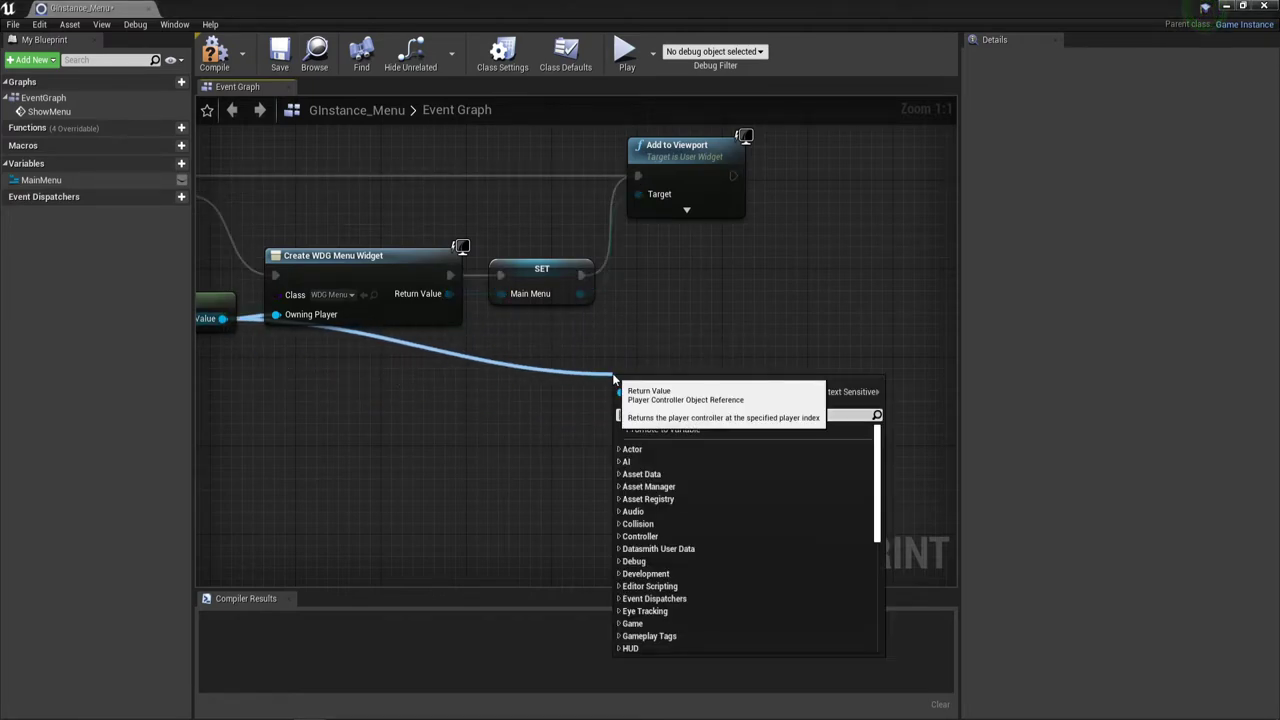
text(show mouse)
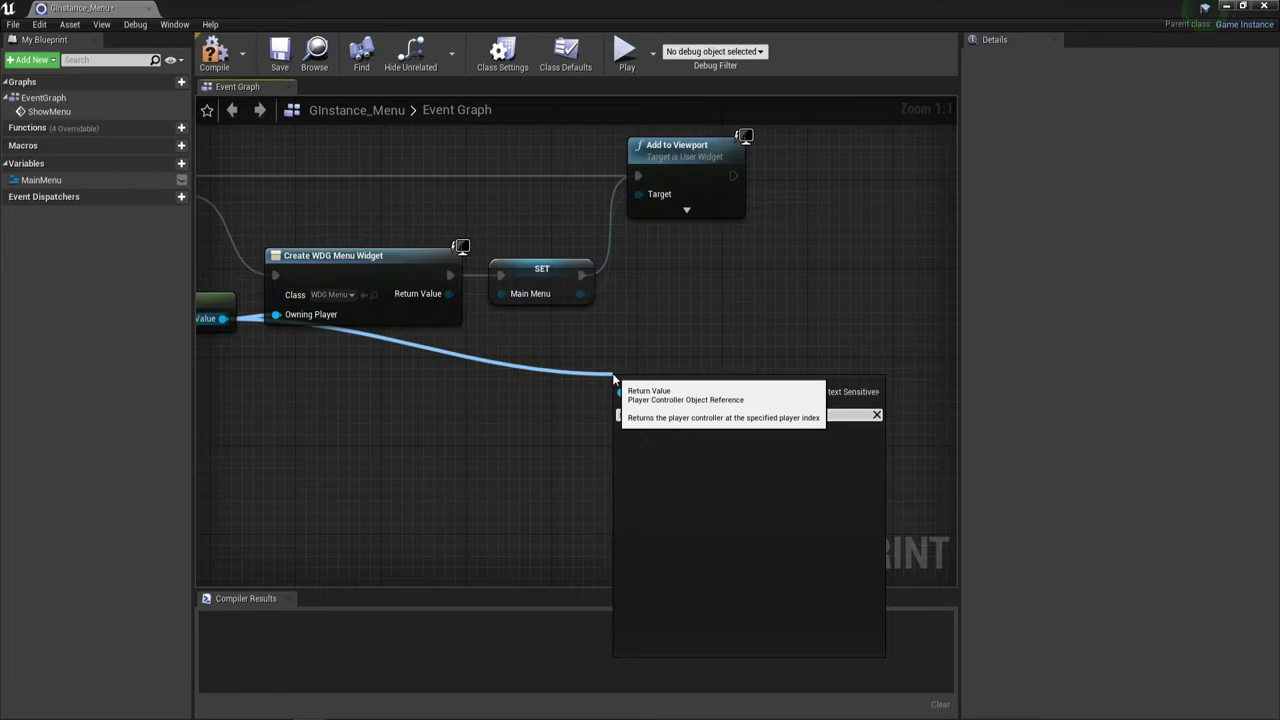
key(BackSpace)
text(sho)
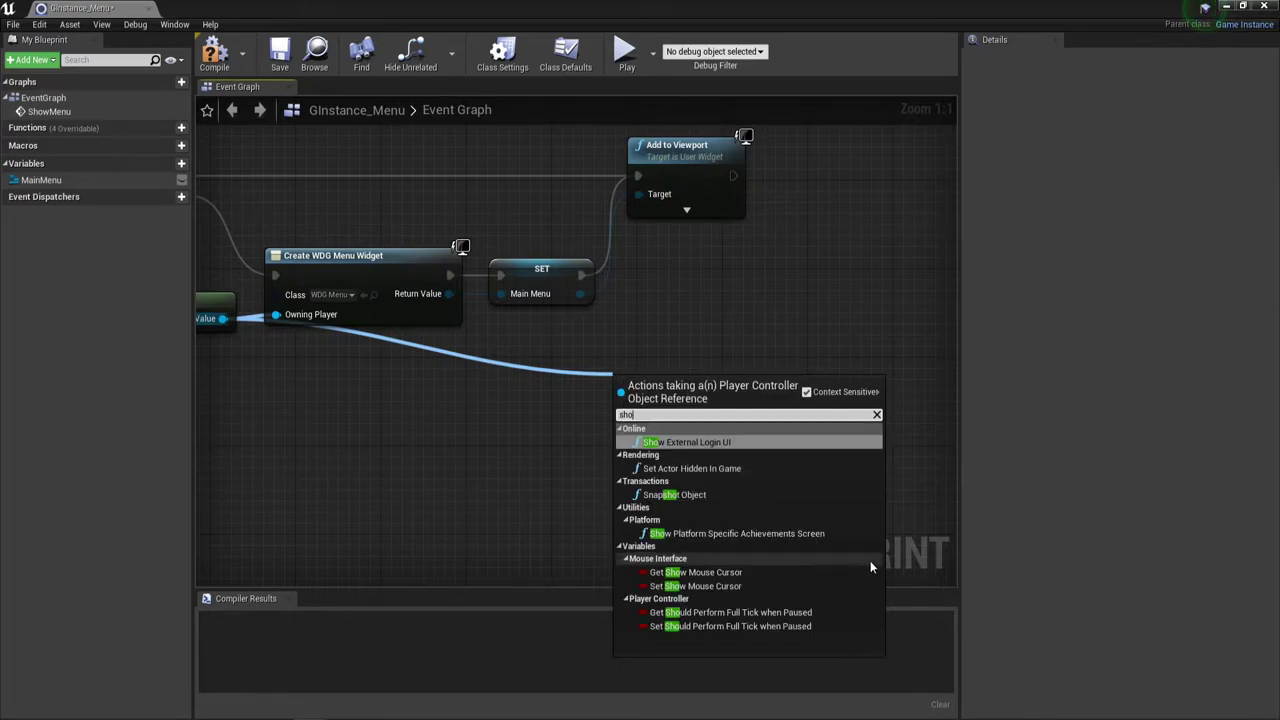
text(w)
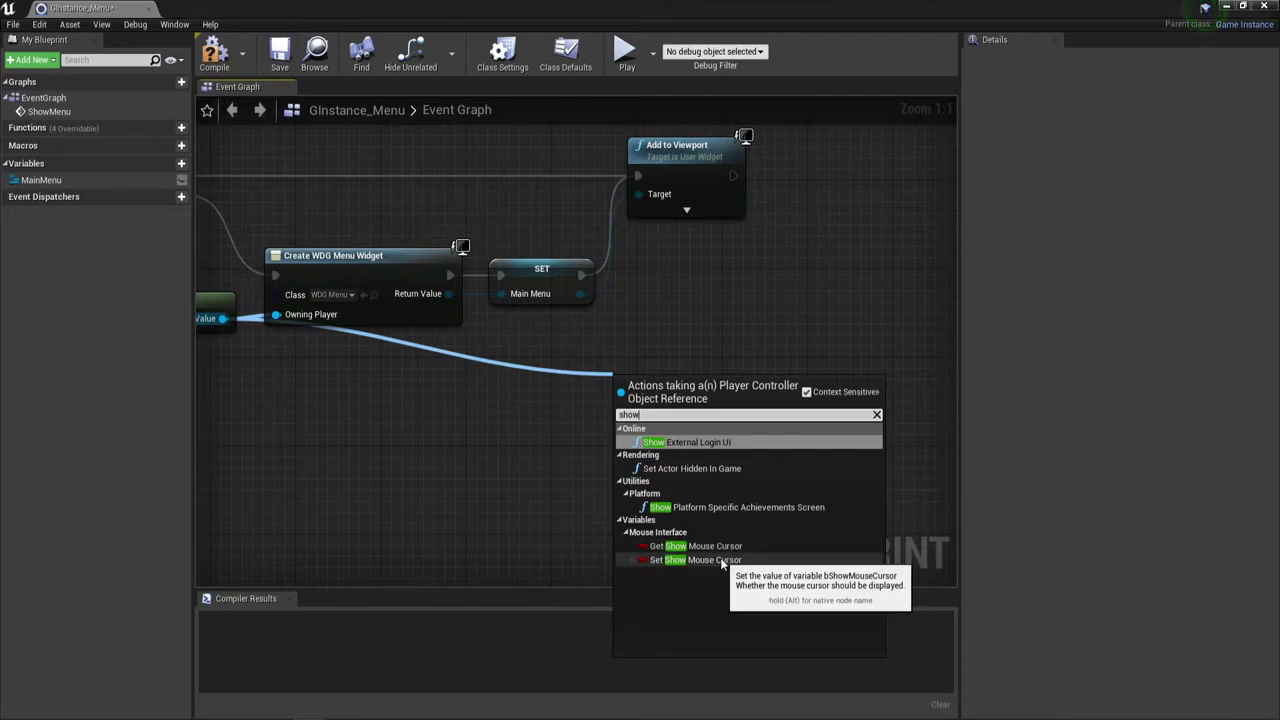
click(716, 560)
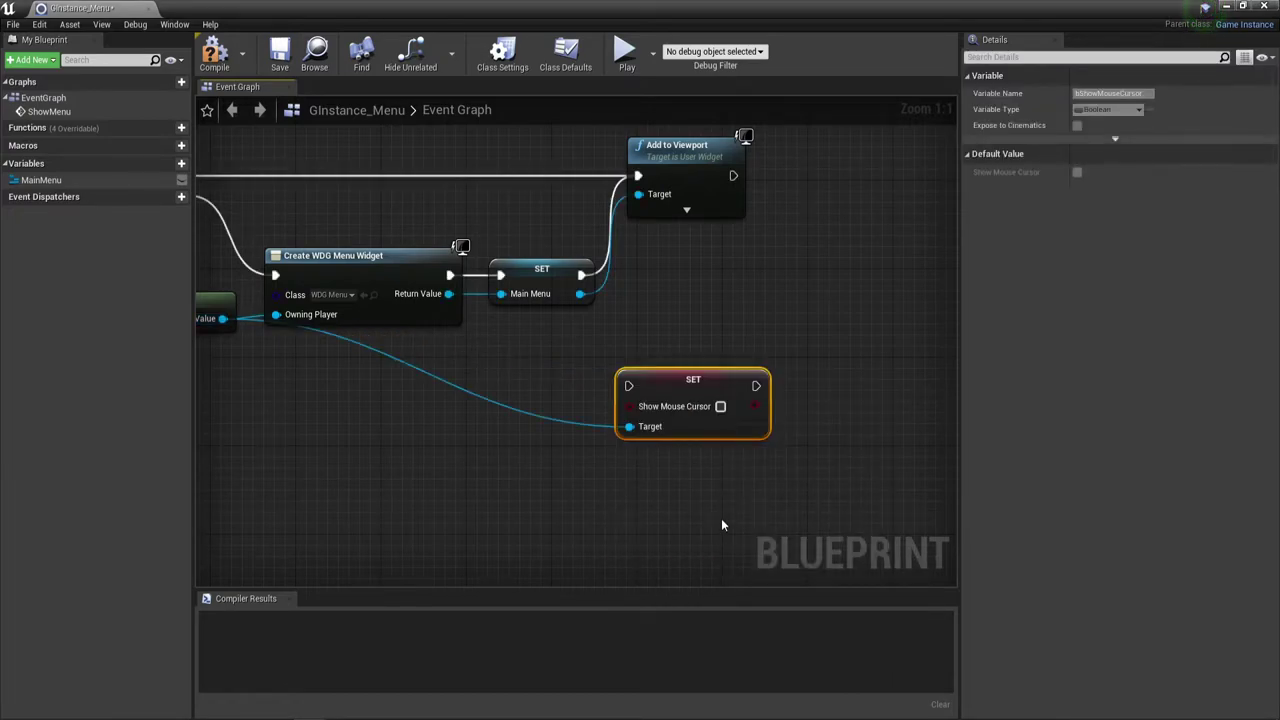
right_drag(721, 518, 632, 507)
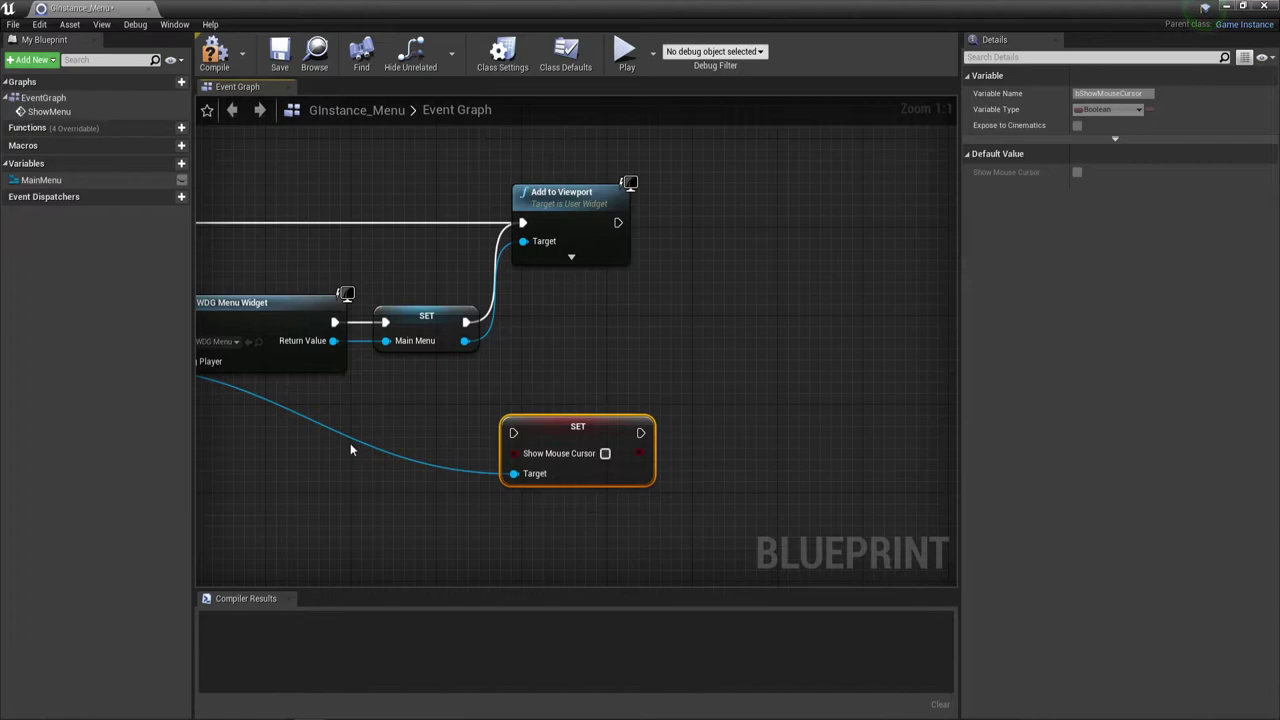
Reroute its Target wire, run it after Add to Viewport, and tick Show Mouse Cursor on.
double_click(353, 437)
drag(353, 438, 557, 370)
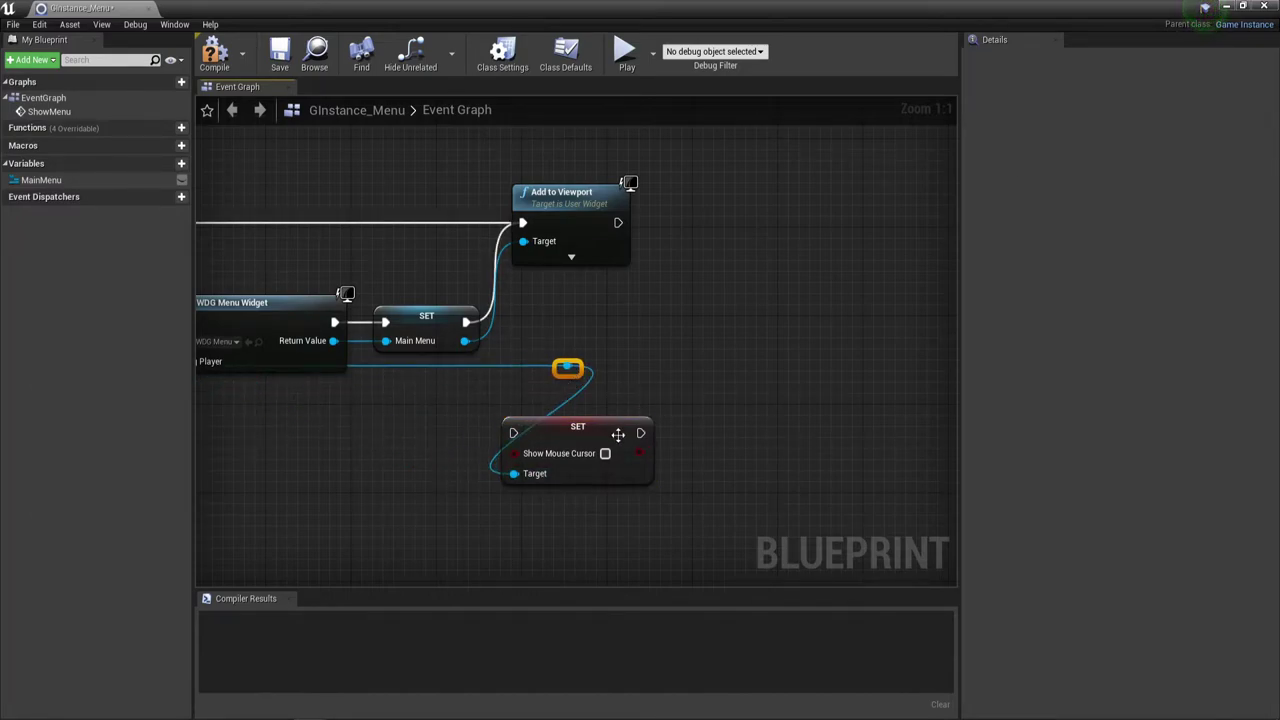
mouse_move(614, 434)
mouse_down()
mouse_move(778, 291)
mouse_move(757, 436)
mouse_up()
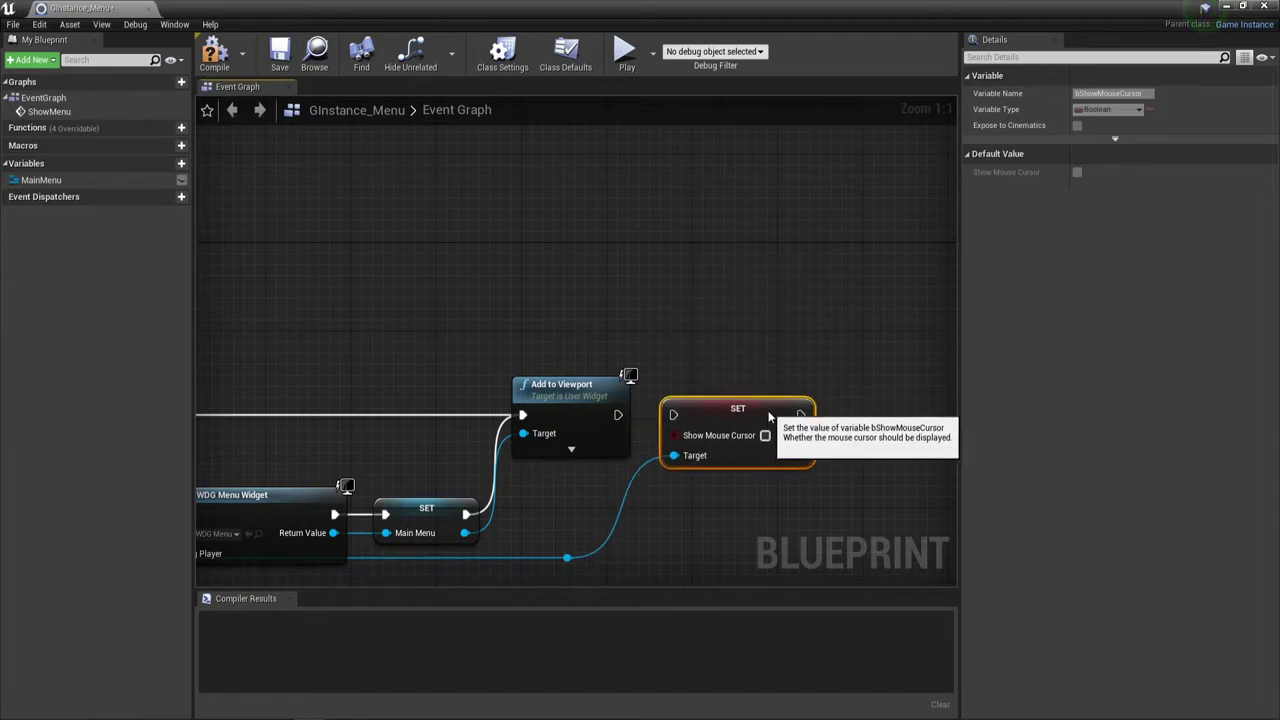
drag(615, 400, 658, 389)
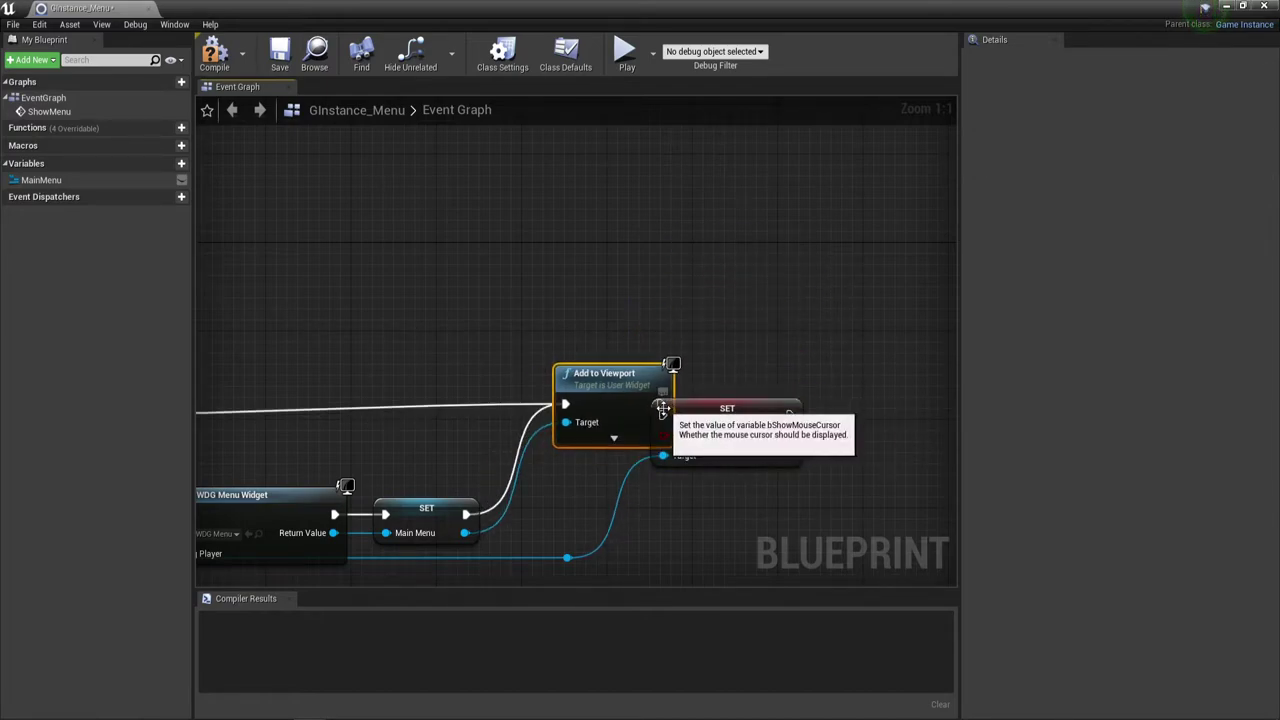
key(ctrl+z)
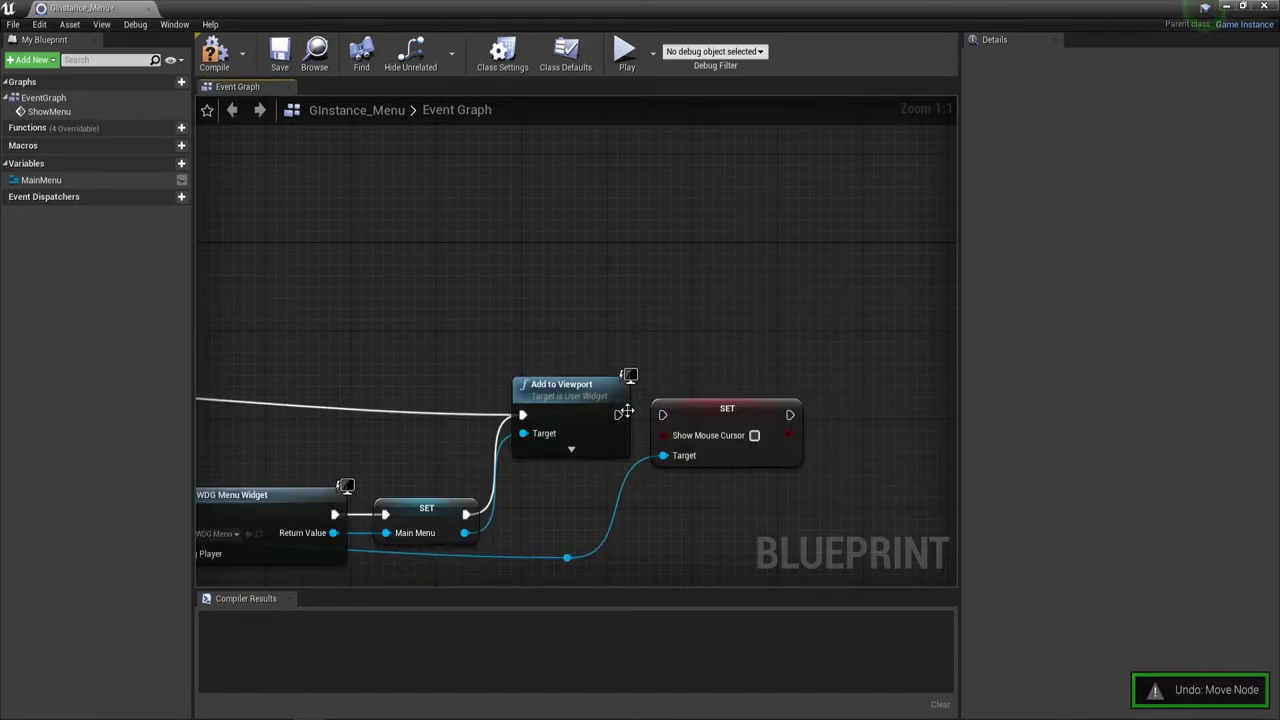
drag(618, 414, 662, 416)
right_drag(446, 435, 242, 343)
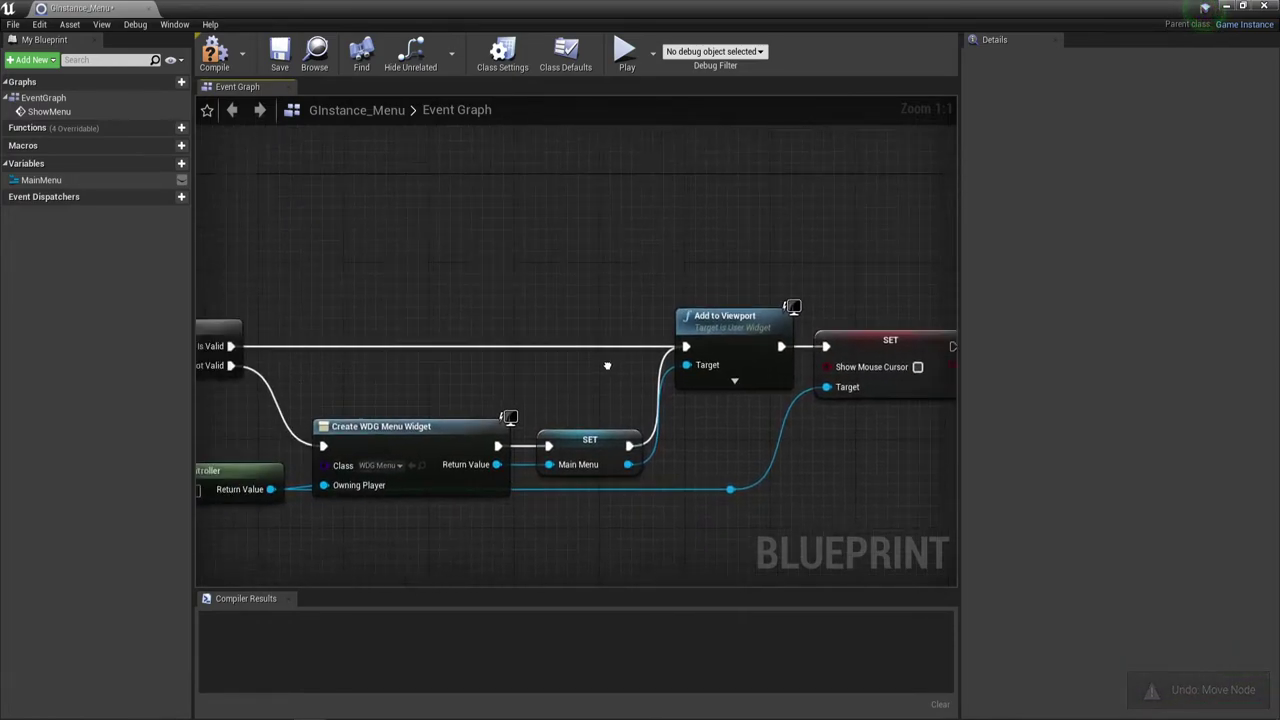
right_drag(563, 360, 464, 377)
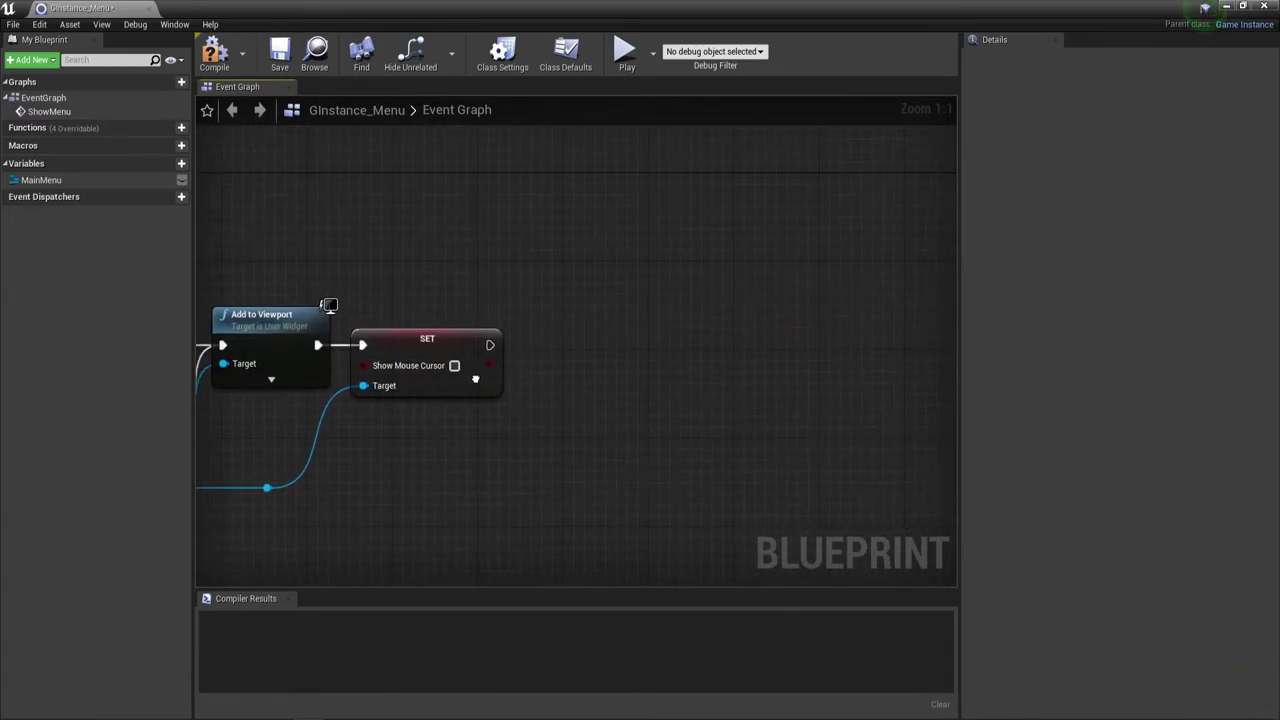
click(454, 362)
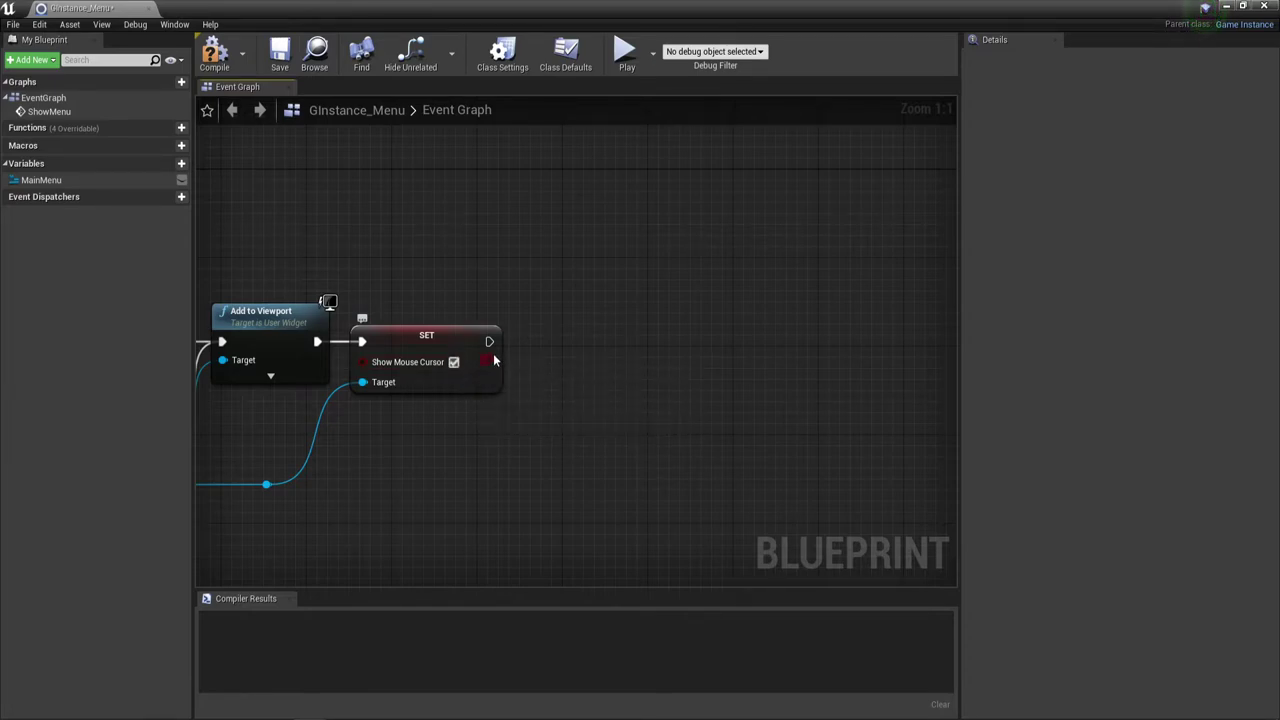
Add Set Input Mode UI Only after the cursor node, focusing Main Menu via a reroute.
drag(489, 342, 588, 318)
text(set i)
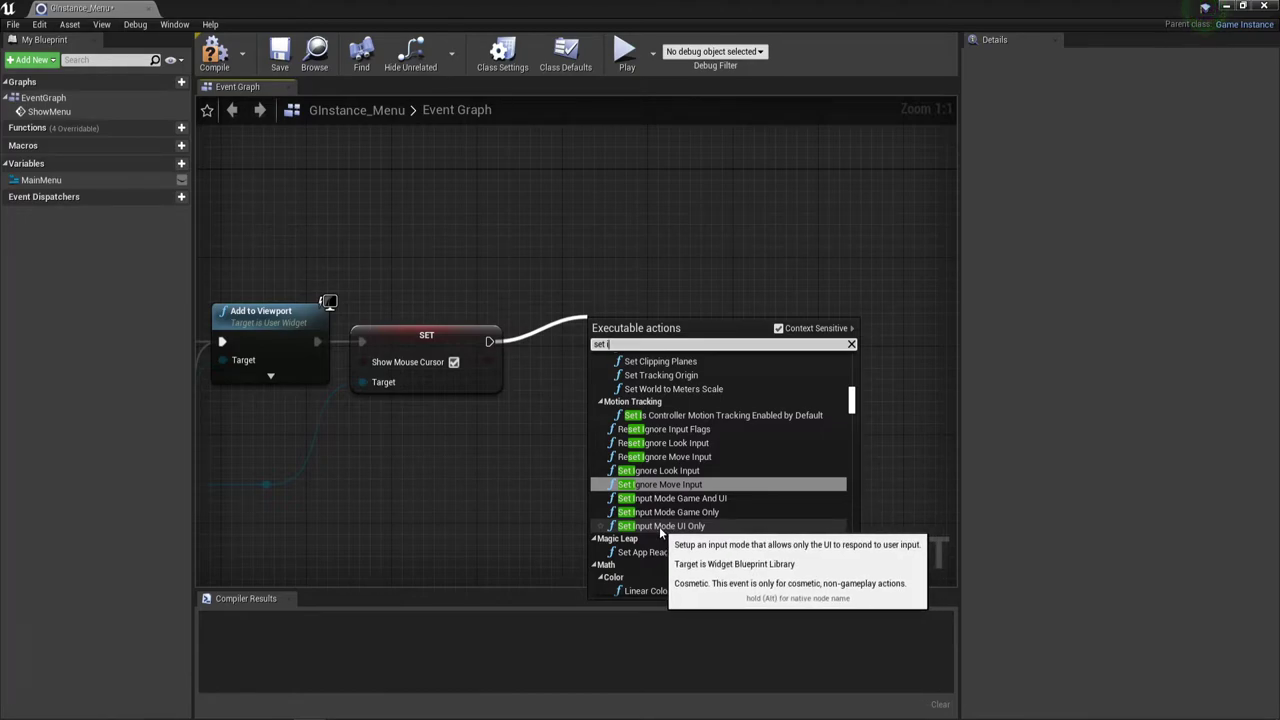
click(669, 526)
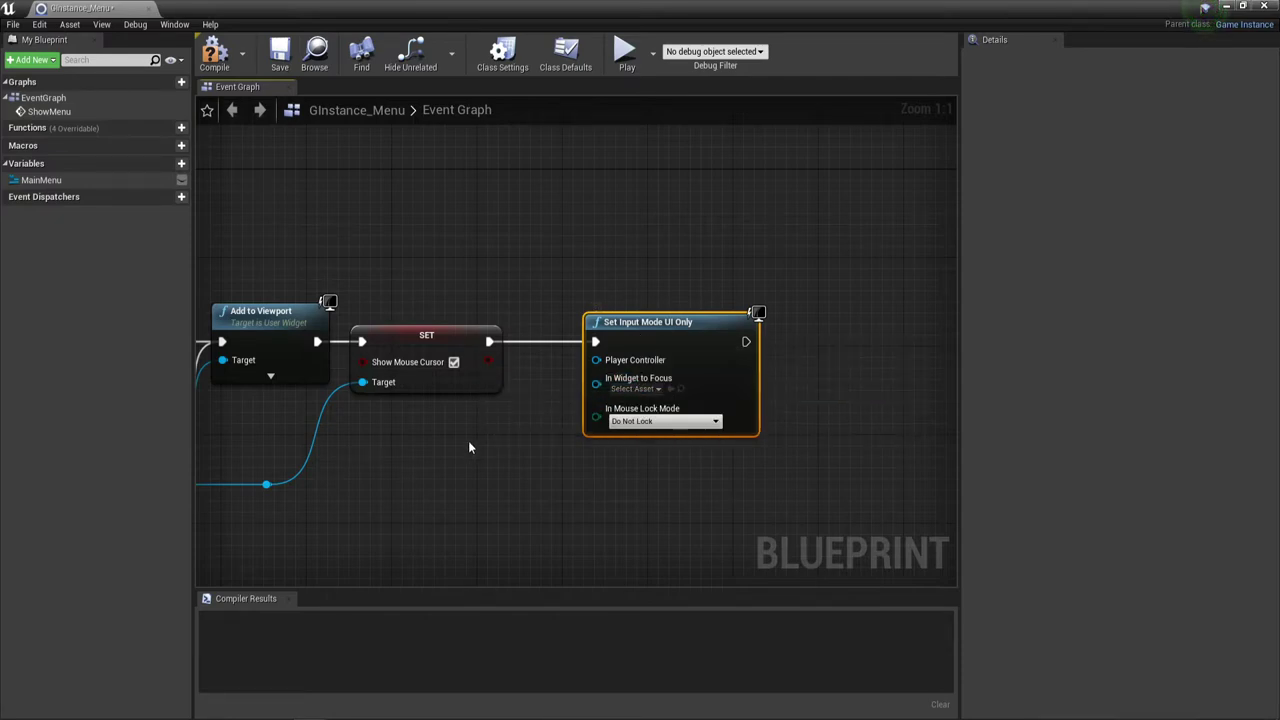
right_drag(468, 440, 564, 342)
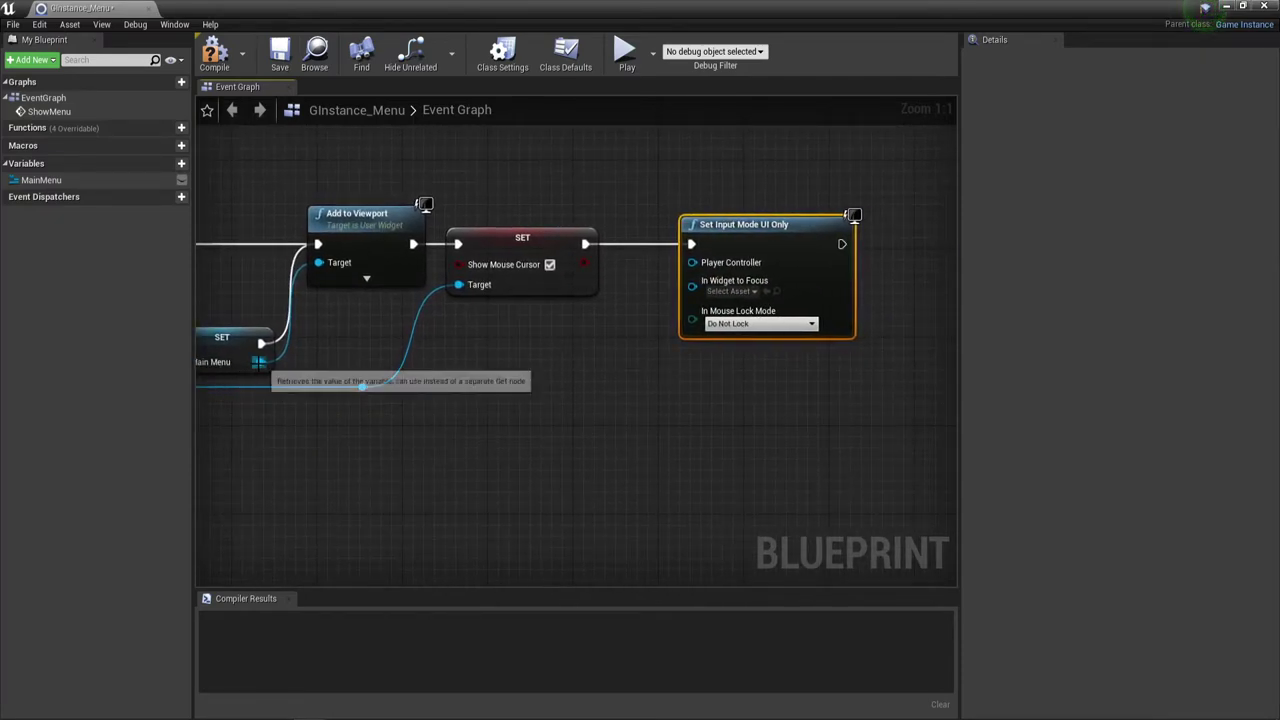
drag(260, 361, 692, 281)
right_drag(638, 371, 552, 388)
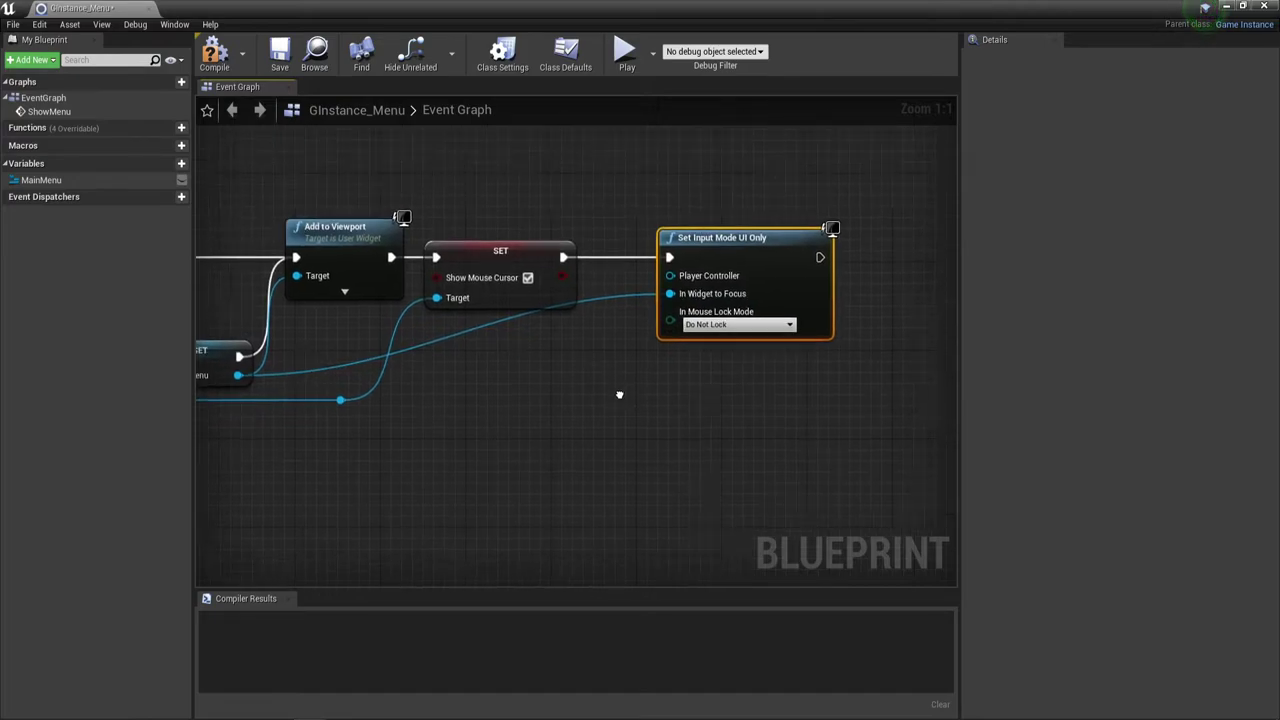
double_click(404, 338)
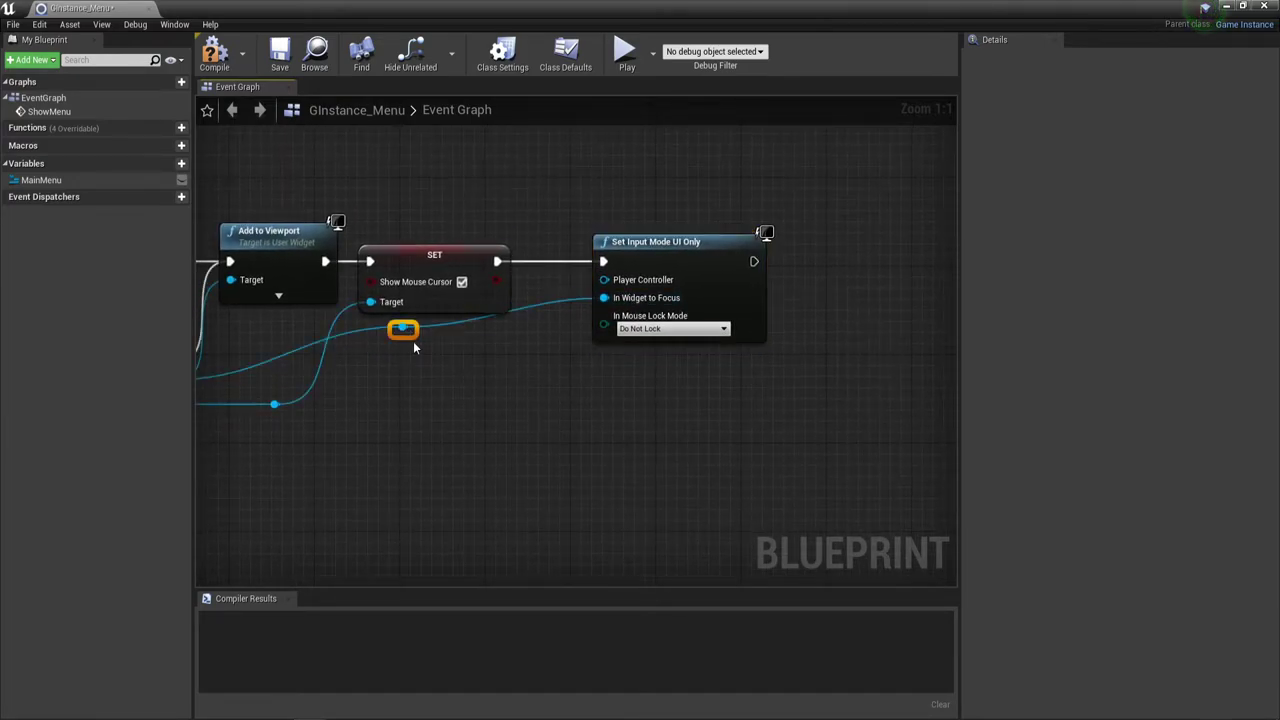
drag(404, 338, 521, 387)
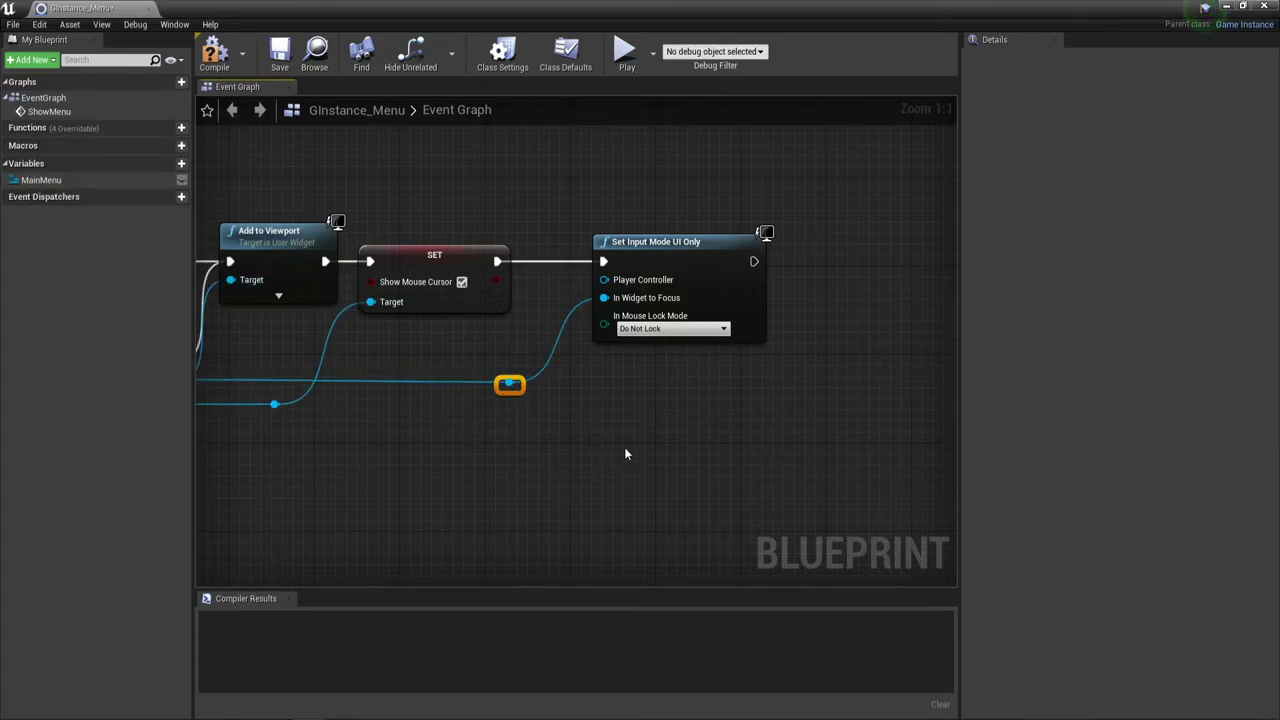
right_drag(646, 366, 547, 380)
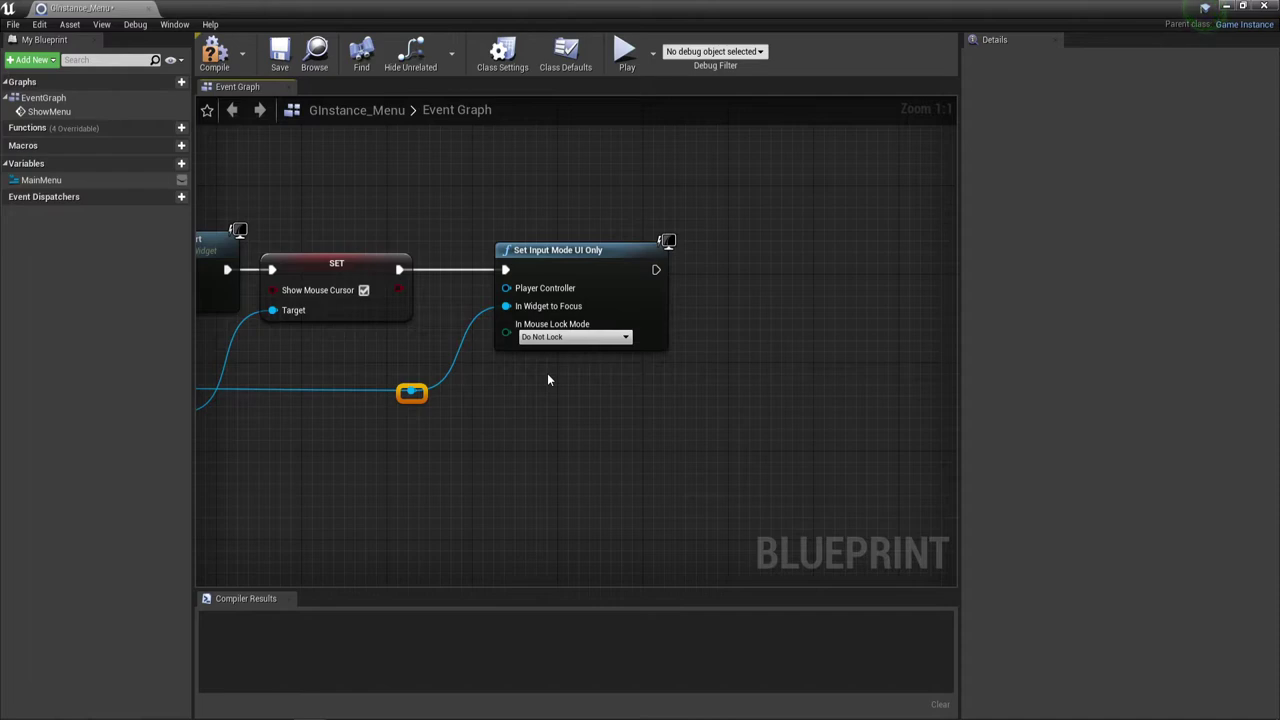
Set the Mouse Lock Mode to Lock in Fullscreen.
click(570, 338)
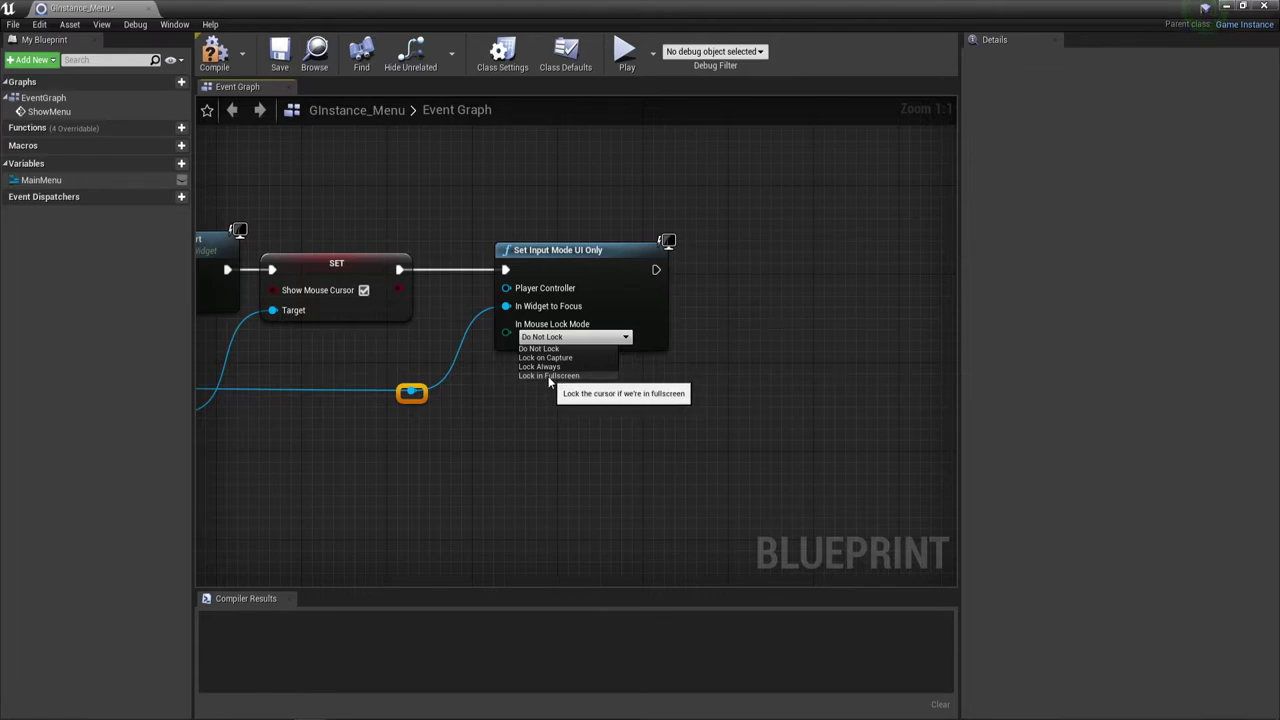
click(549, 376)
right_drag(523, 396, 646, 355)
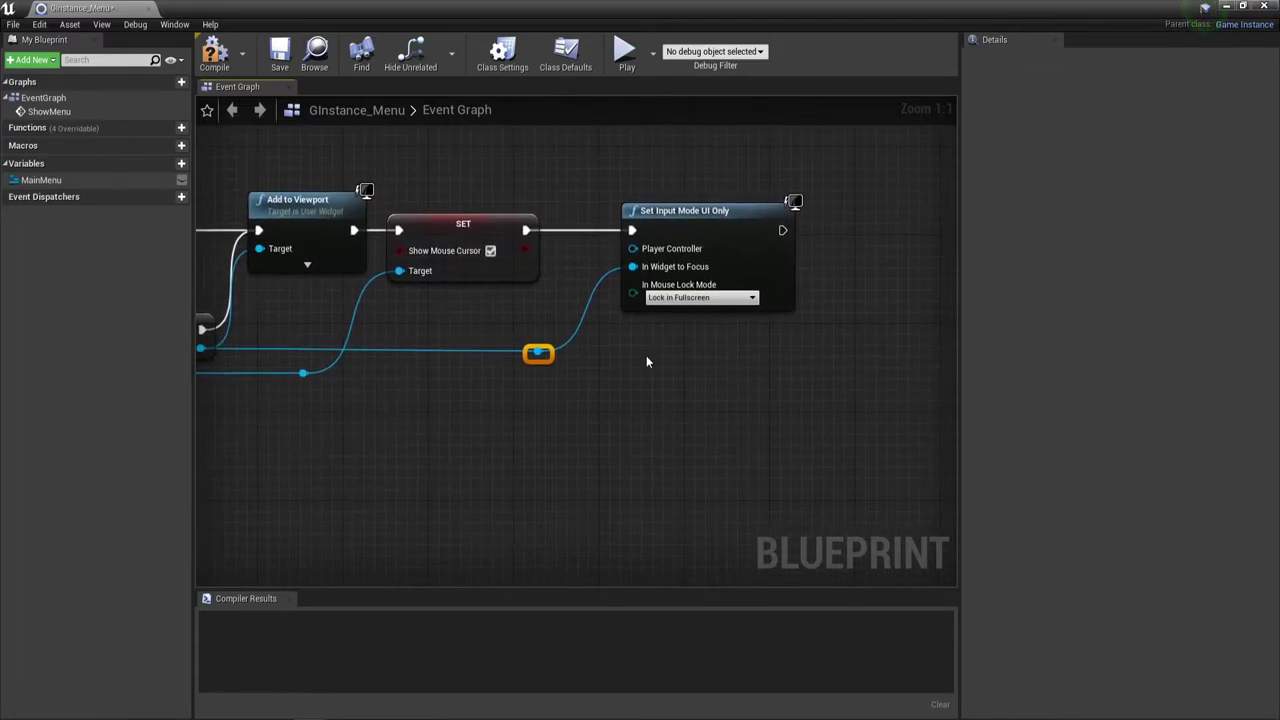
scroll(583, 369, down, 1)
mouse_move(484, 418)
right_down()
mouse_move(459, 405)
mouse_move(489, 373)
mouse_move(574, 338)
mouse_move(600, 343)
right_up()
scroll(491, 398, down, 1)
Select all ShowMenu nodes and wrap them in a comment titled 'Загрузка главного меню'.
scroll(599, 347, down, 2)
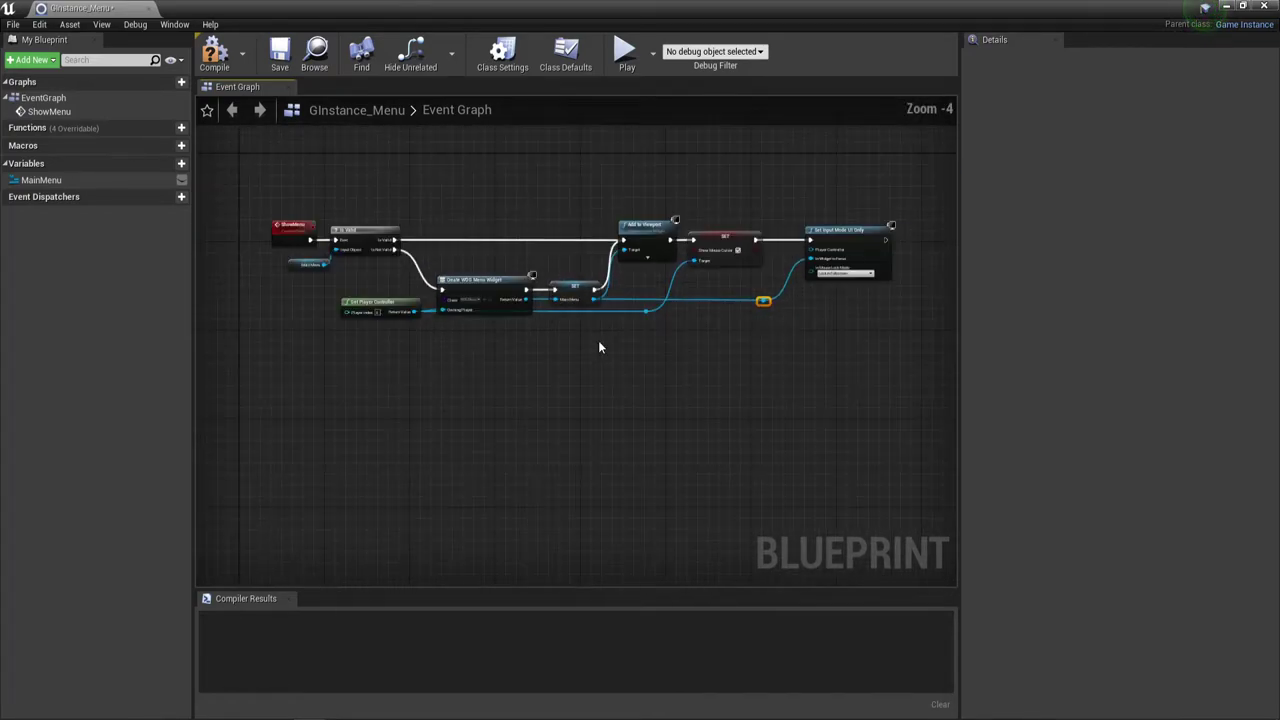
drag(286, 337, 860, 205)
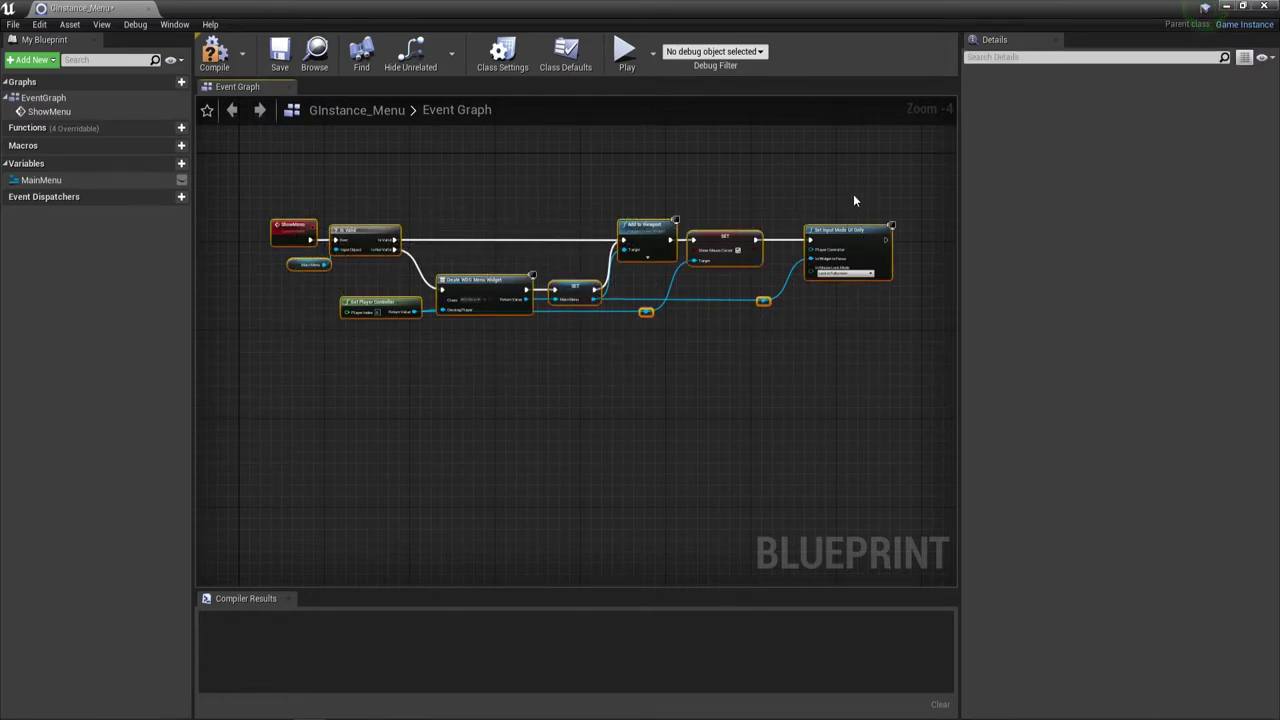
text(cS)
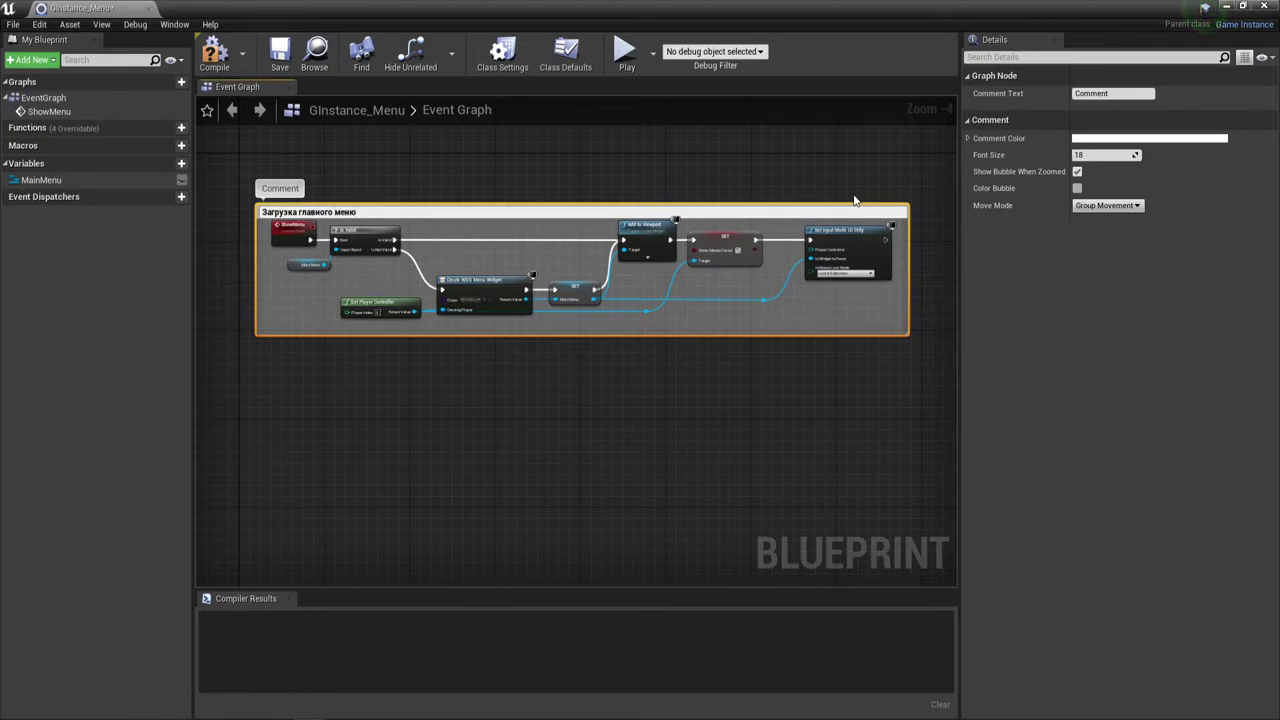
click(504, 435)
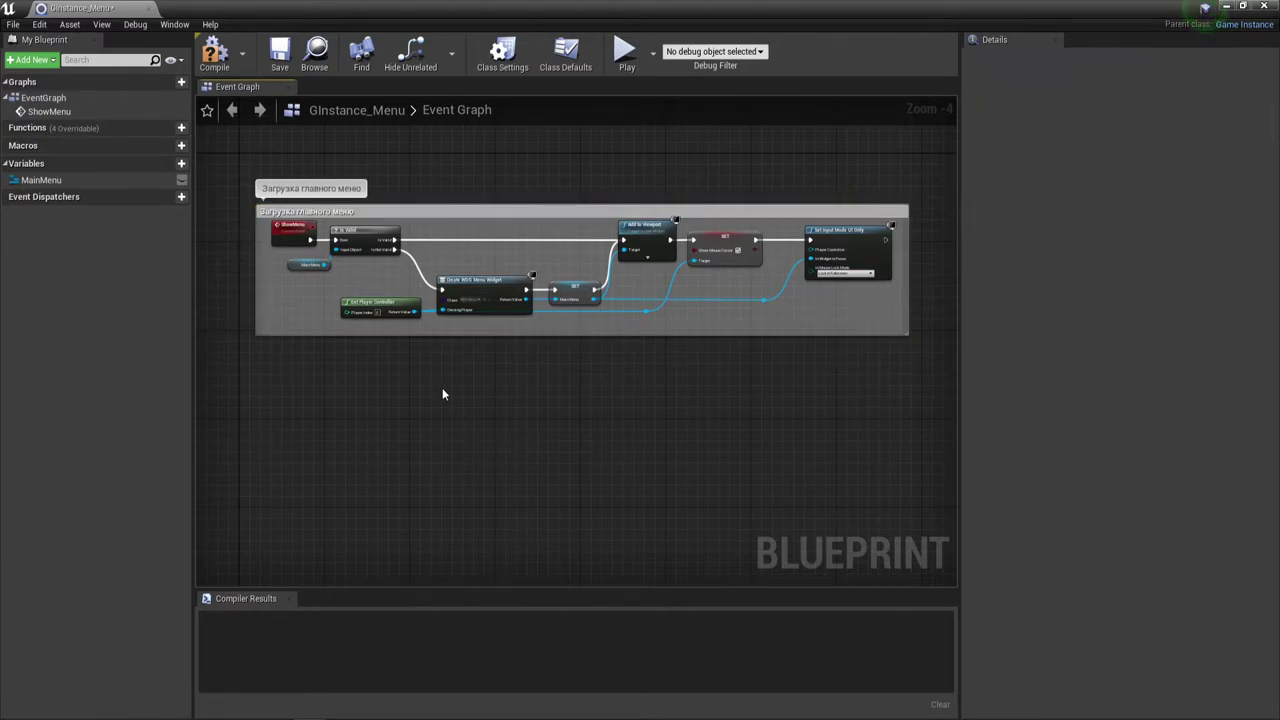
scroll(424, 393, up, 2)
right_drag(424, 393, 461, 353)
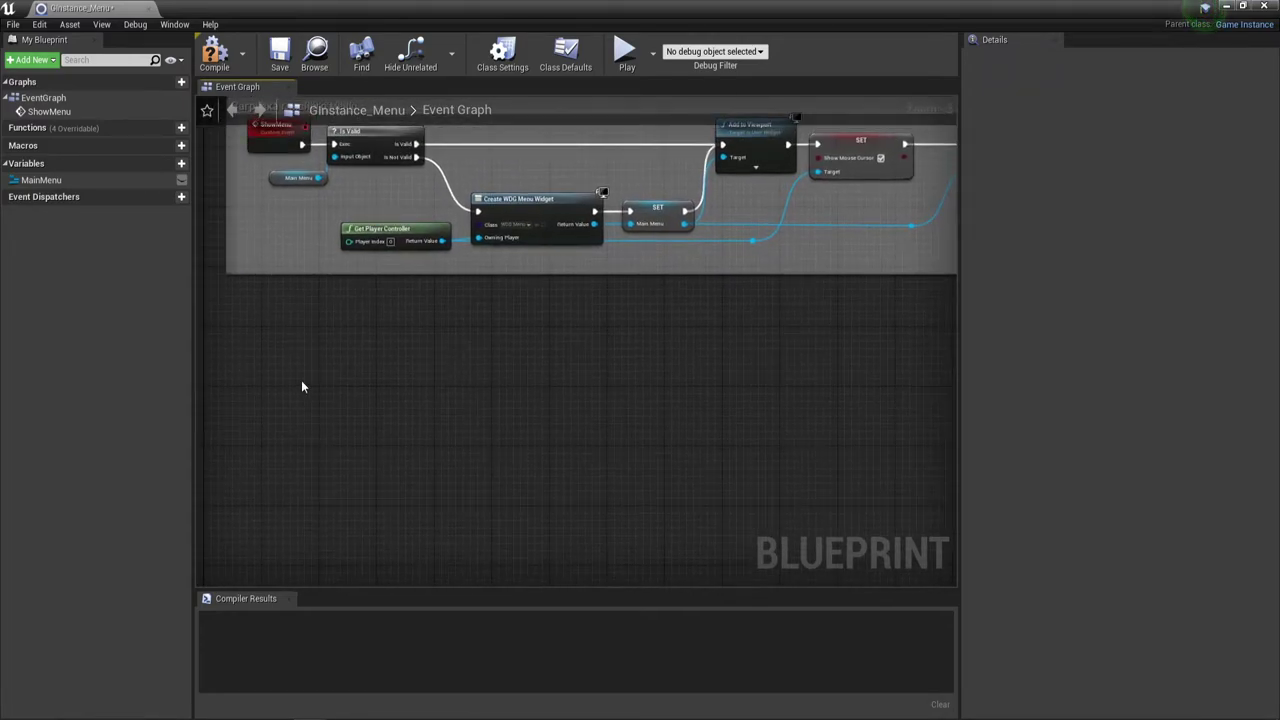
Add a Custom Event node in the empty graph space below the menu nodes.
right_click(285, 380)
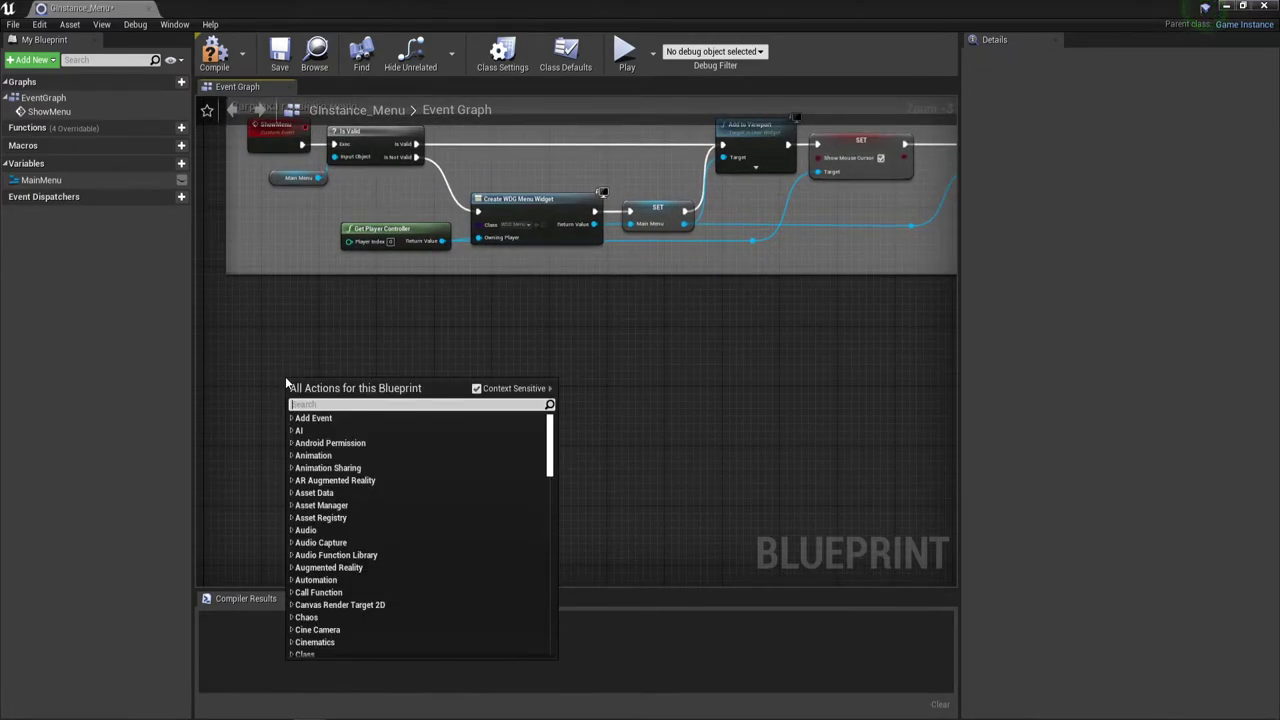
text(cr)
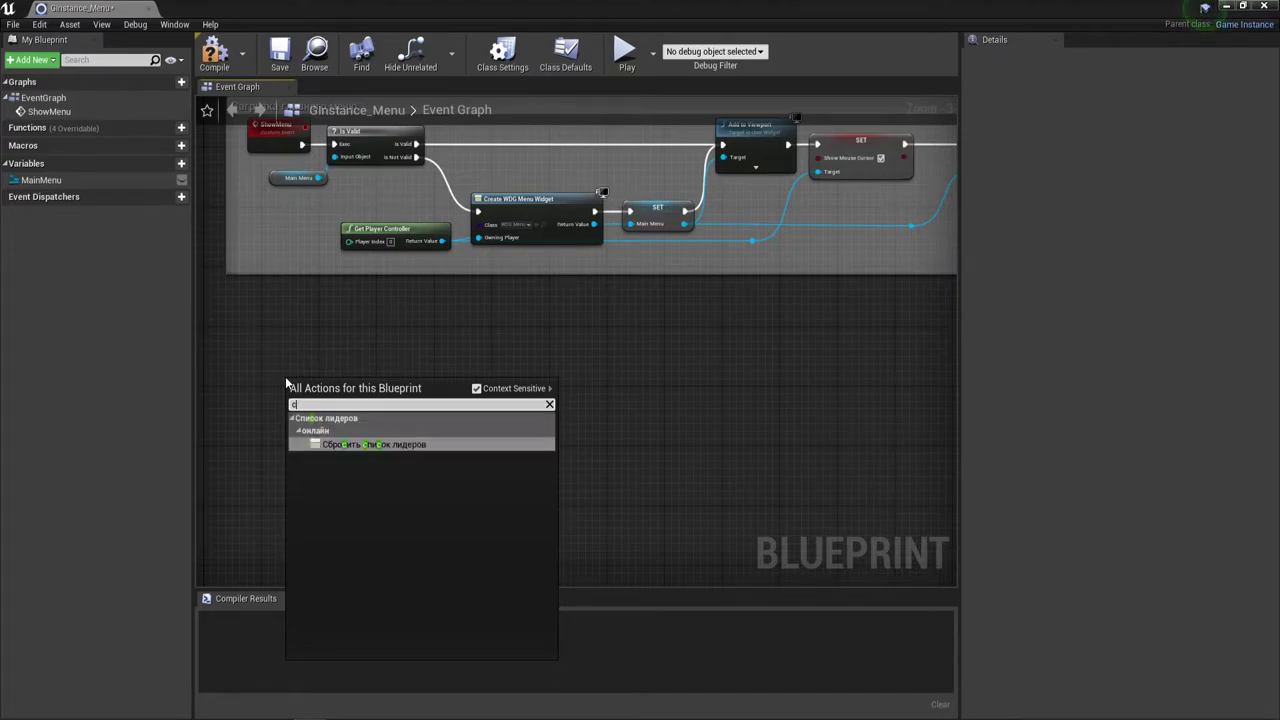
key(BackSpace)
key(BackSpace)
key(BackSpace)
text(cu)
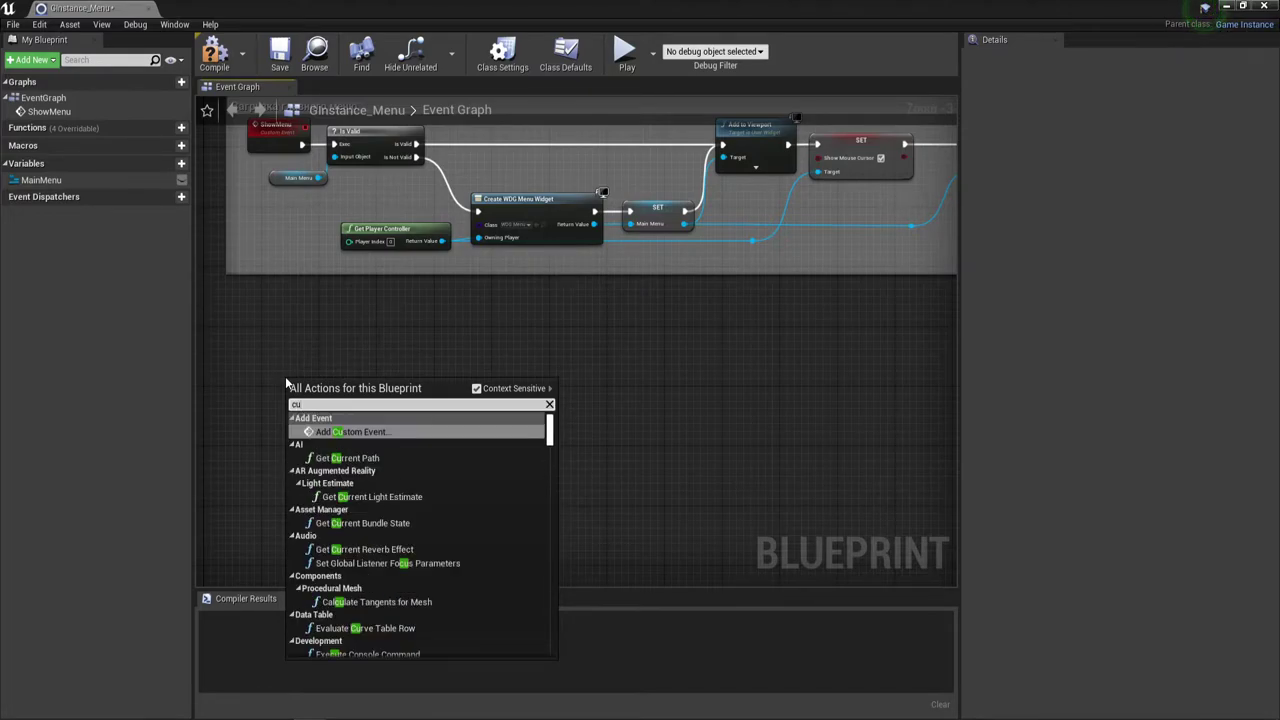
text(st)
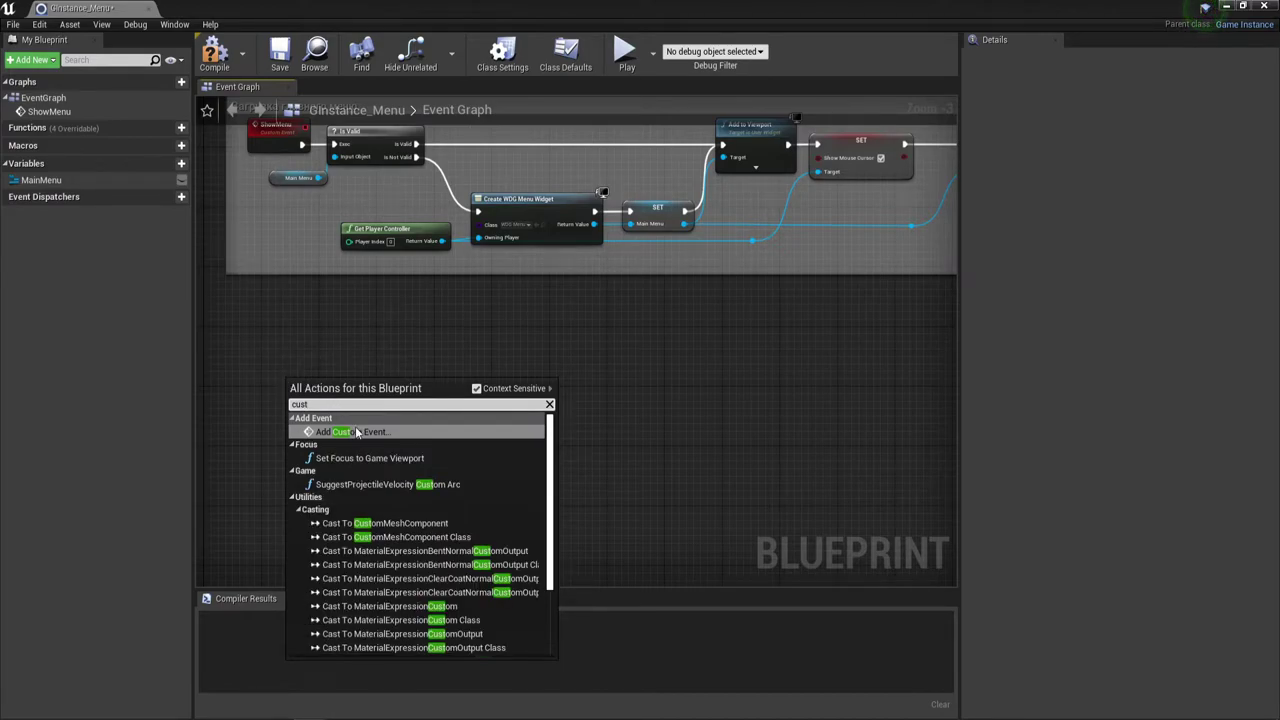
click(356, 432)
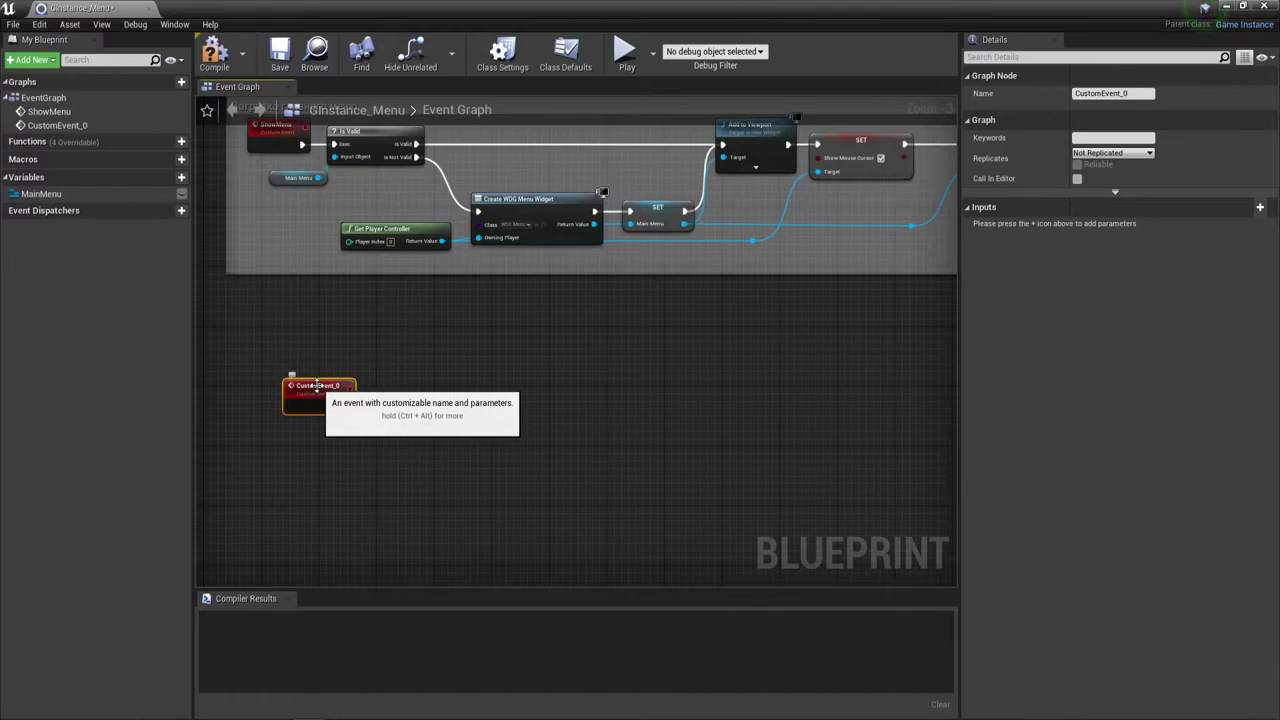
Rename the new custom event to CreateNewGame.
double_click(316, 386)
key(BackSpace)
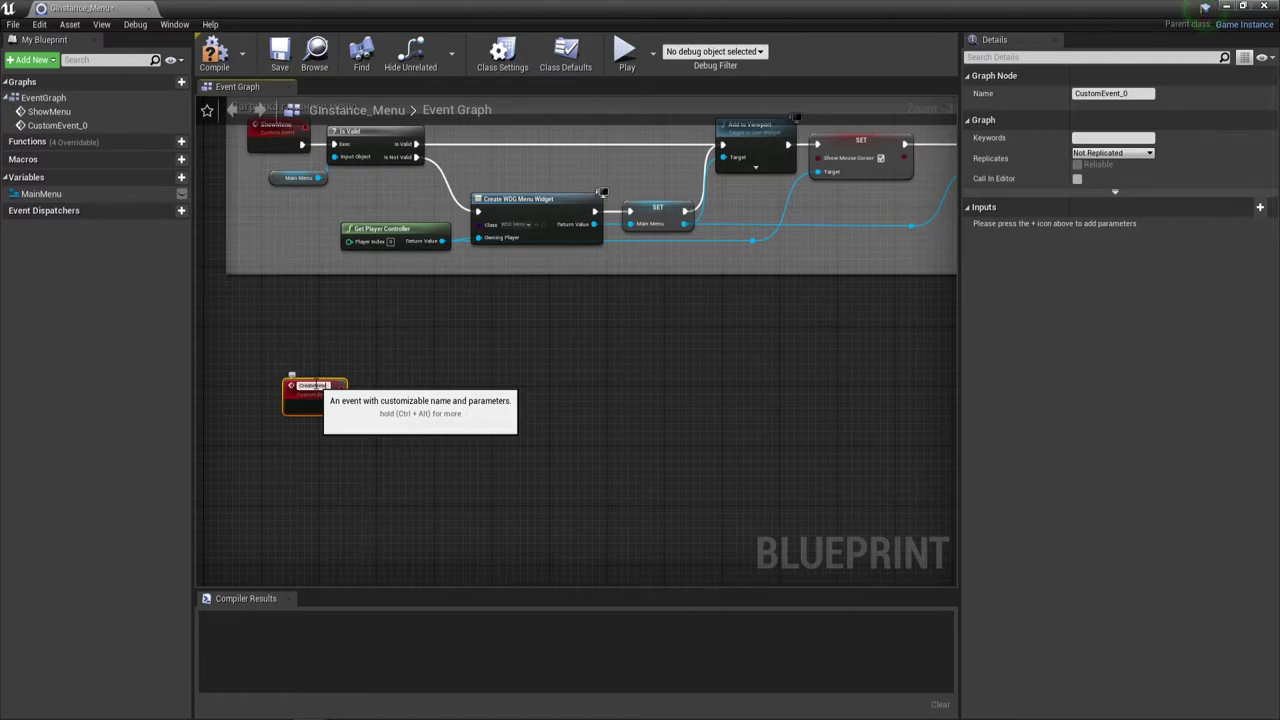
text(MainMe)
text(nu)
key(Return)
Shift the CreateNewGame node left and bring the existing menu nodes back into view.
click(382, 361)
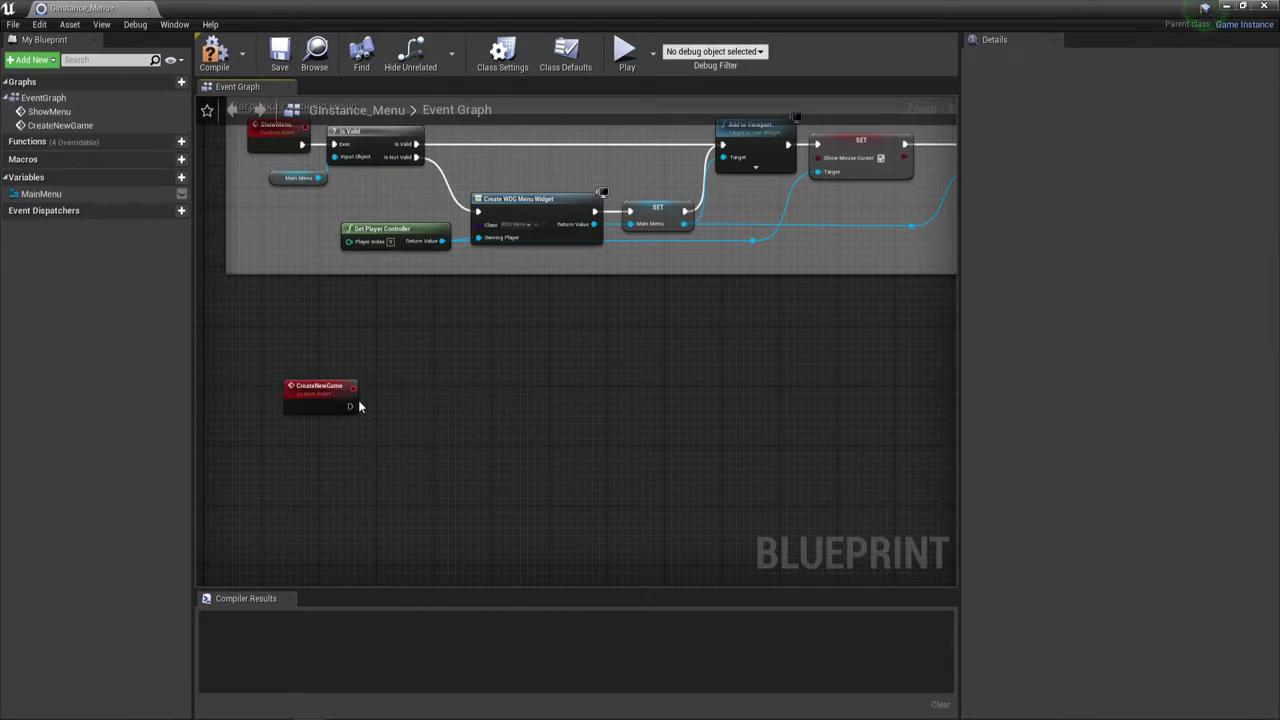
scroll(358, 400, up, 2)
right_drag(434, 426, 517, 394)
drag(414, 362, 372, 373)
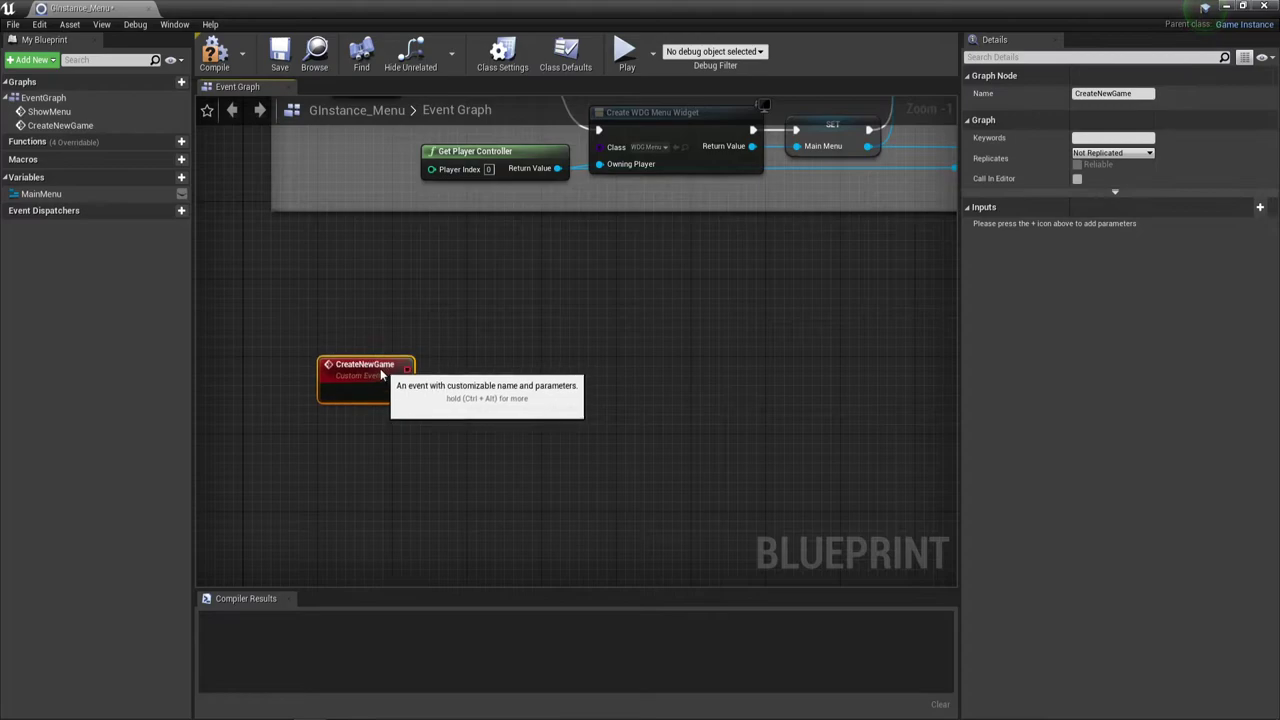
right_drag(421, 371, 379, 341)
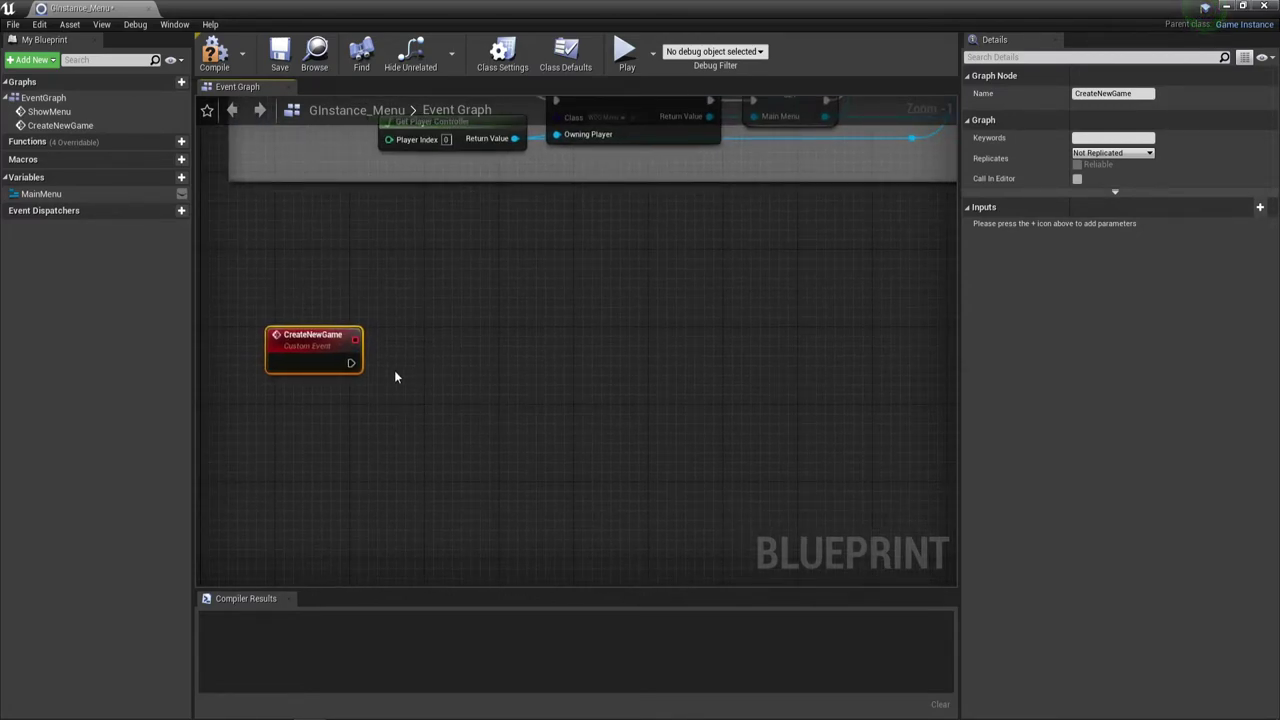
scroll(394, 377, down, 2)
right_drag(623, 369, 629, 364)
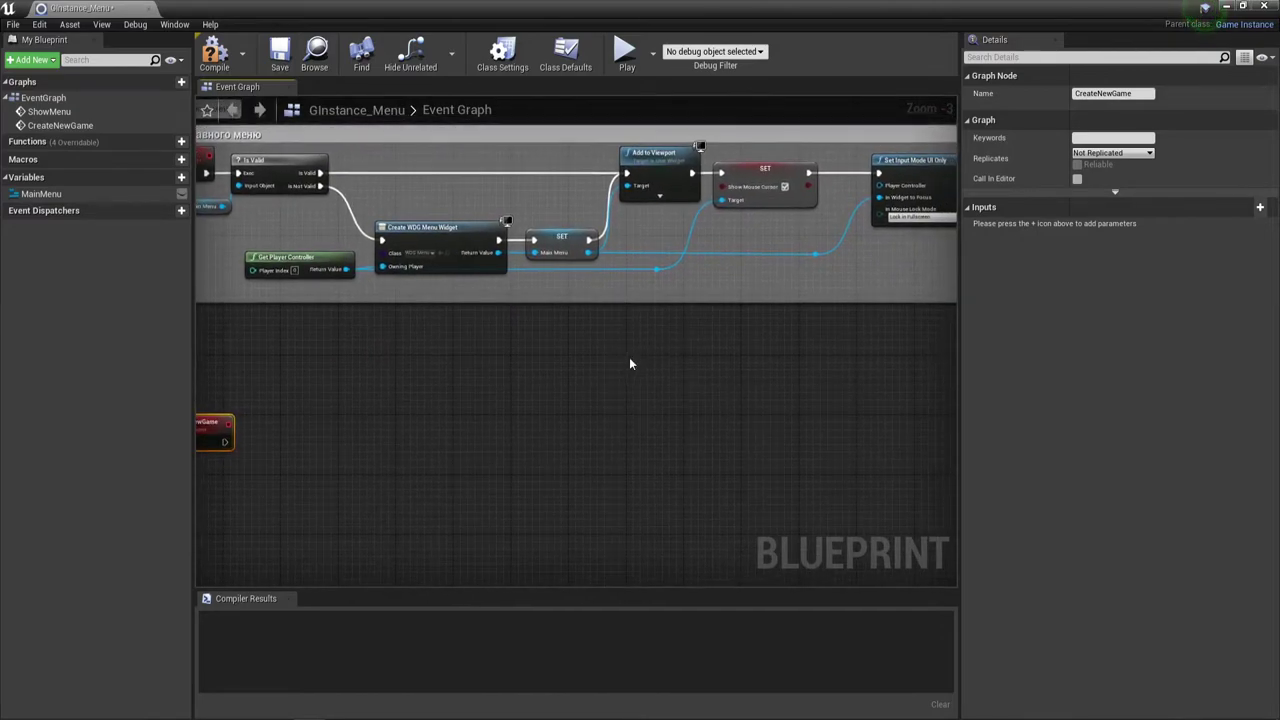
Copy the Get Player Controller and Show Mouse Cursor SET nodes and place the copies beside CreateNewGame.
click(287, 256)
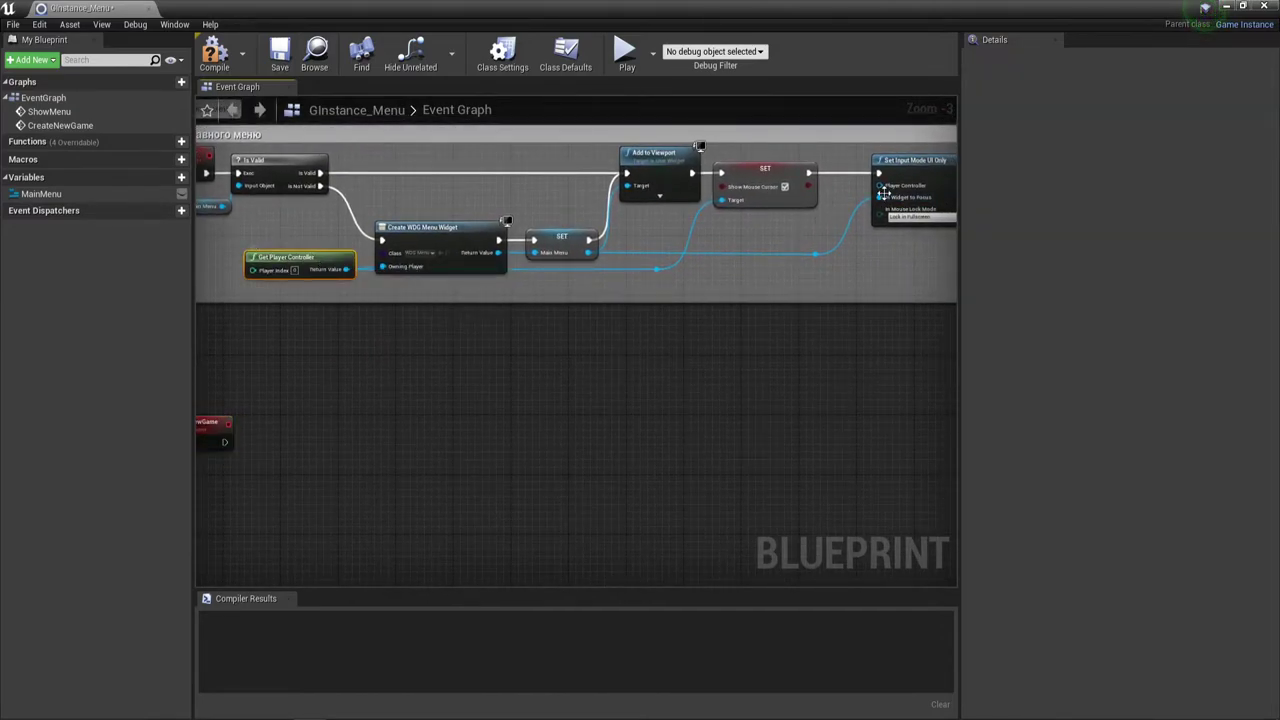
ctrl+click(783, 174)
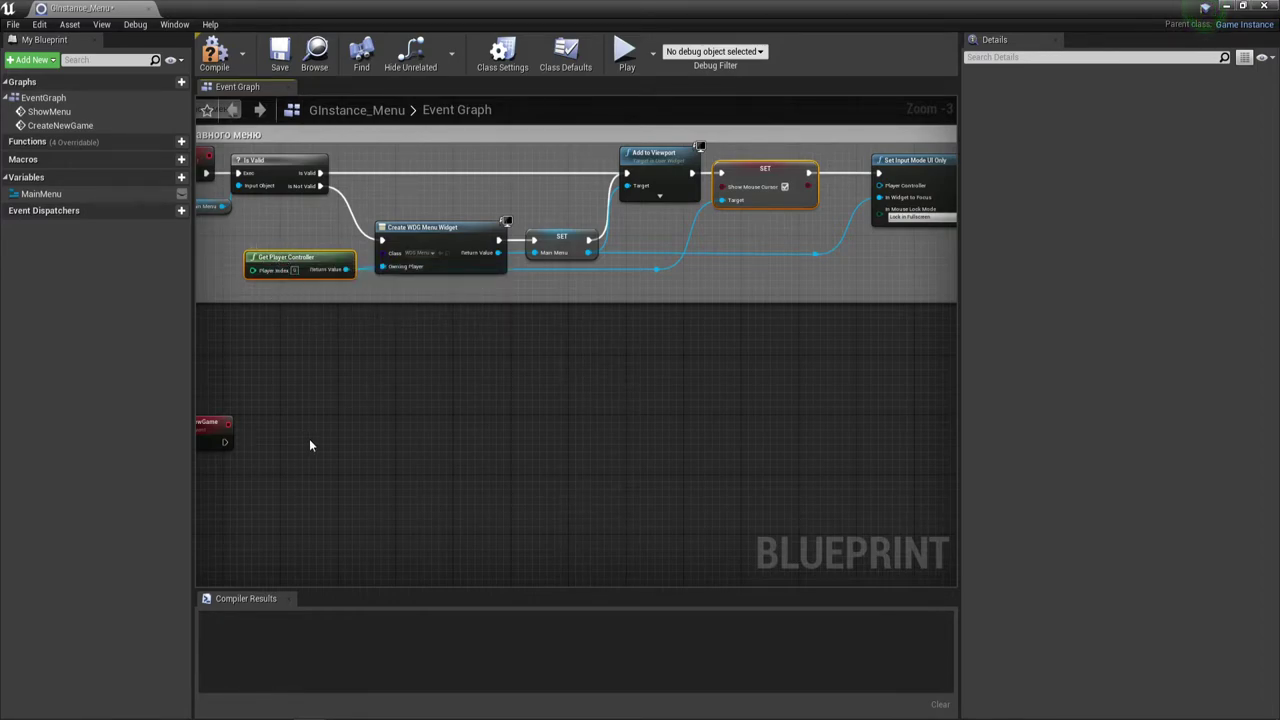
key(ctrl+c)
key(ctrl+v)
right_drag(387, 463, 497, 383)
click(373, 415)
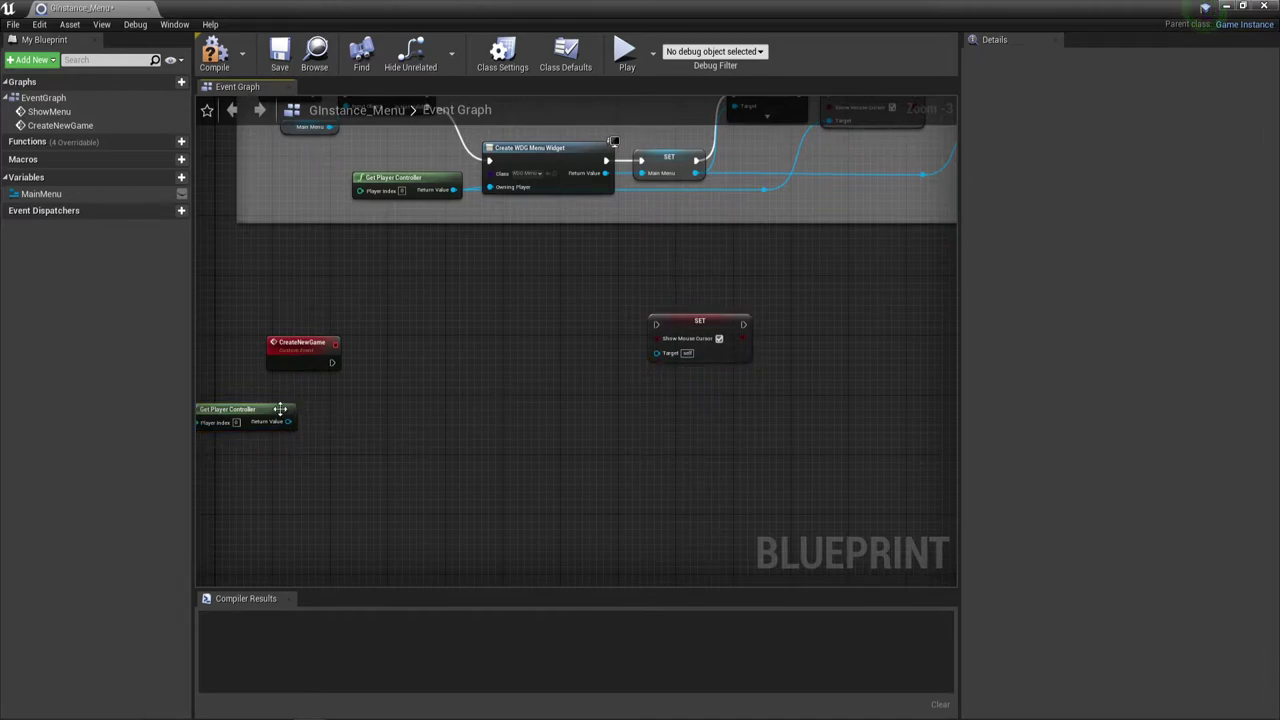
drag(280, 409, 336, 394)
mouse_move(718, 331)
mouse_down()
mouse_move(441, 337)
mouse_move(448, 366)
mouse_up()
Wire CreateNewGame into the copied SET and Get Player Controller into its Target.
mouse_move(332, 362)
mouse_down()
mouse_move(407, 365)
mouse_move(390, 361)
mouse_up()
drag(352, 406, 391, 389)
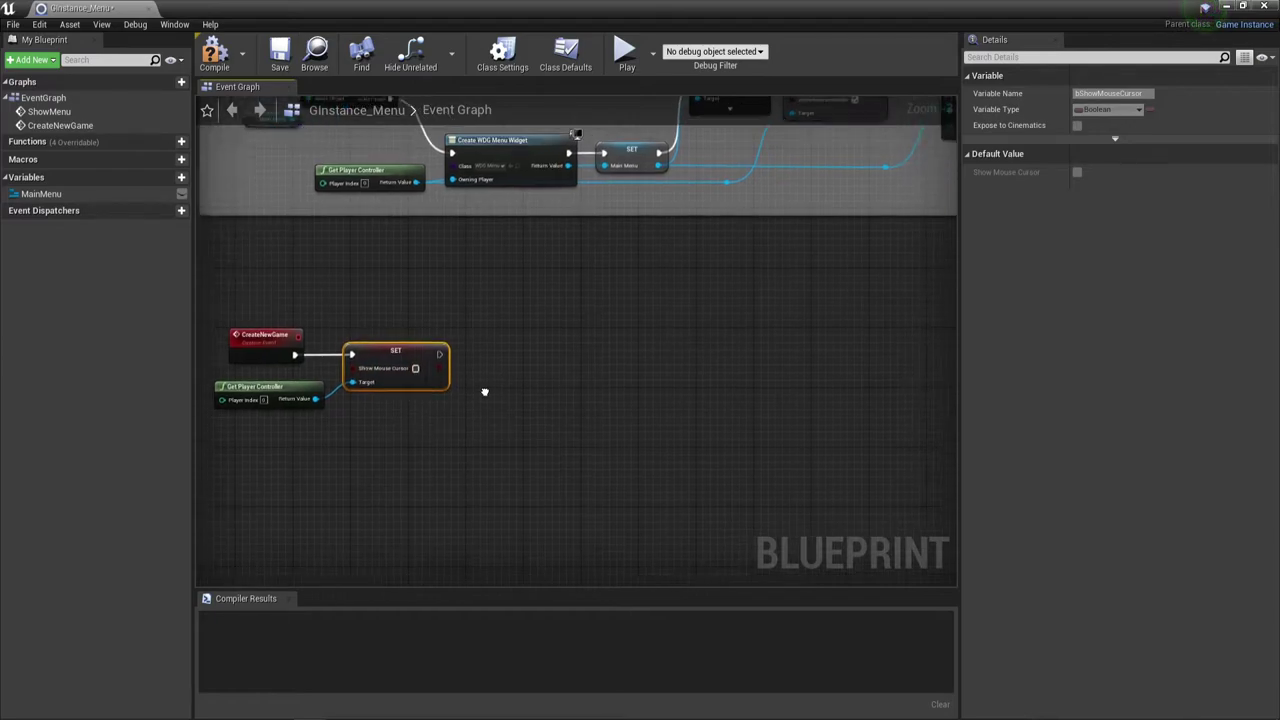
scroll(394, 382, up, 1)
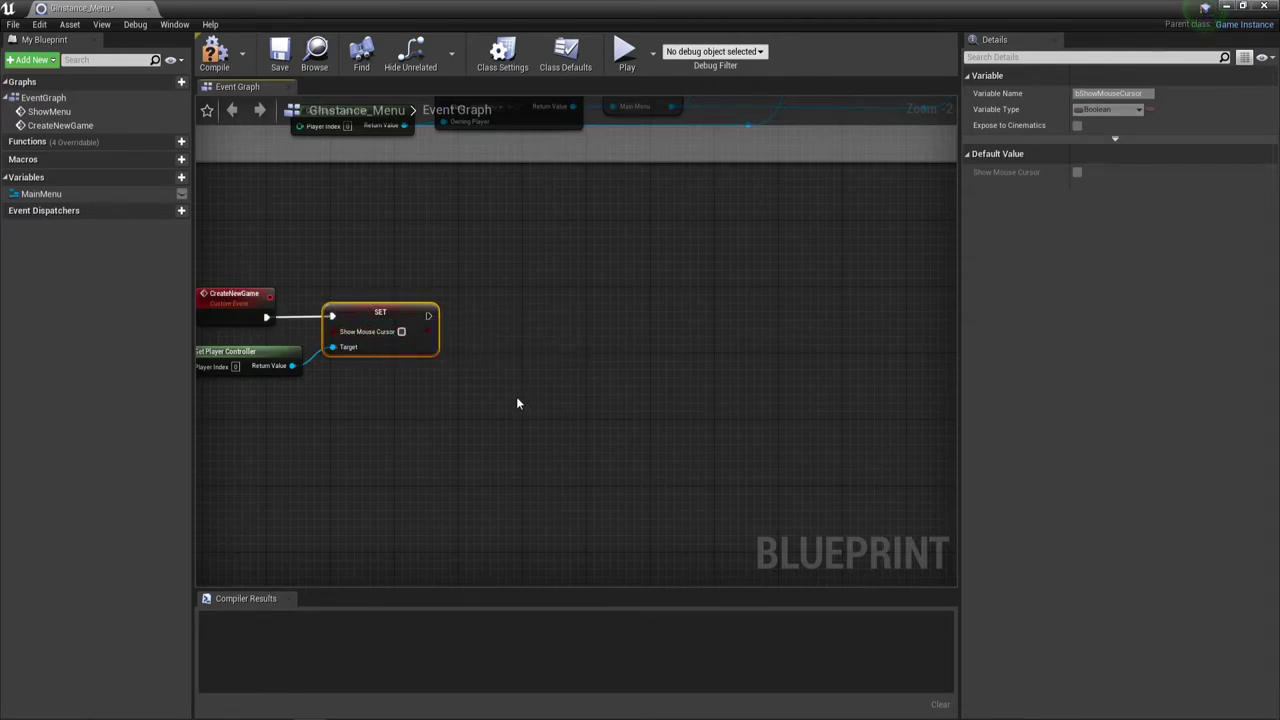
right_drag(511, 398, 500, 391)
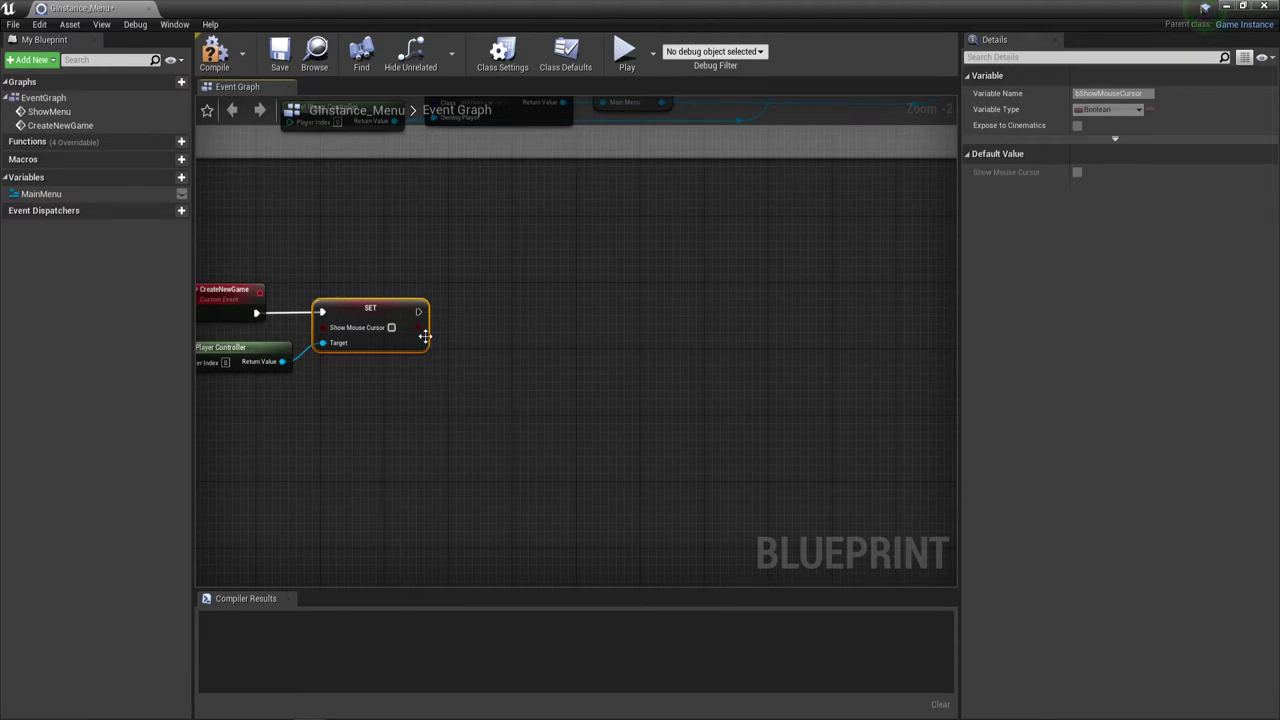
drag(418, 311, 471, 311)
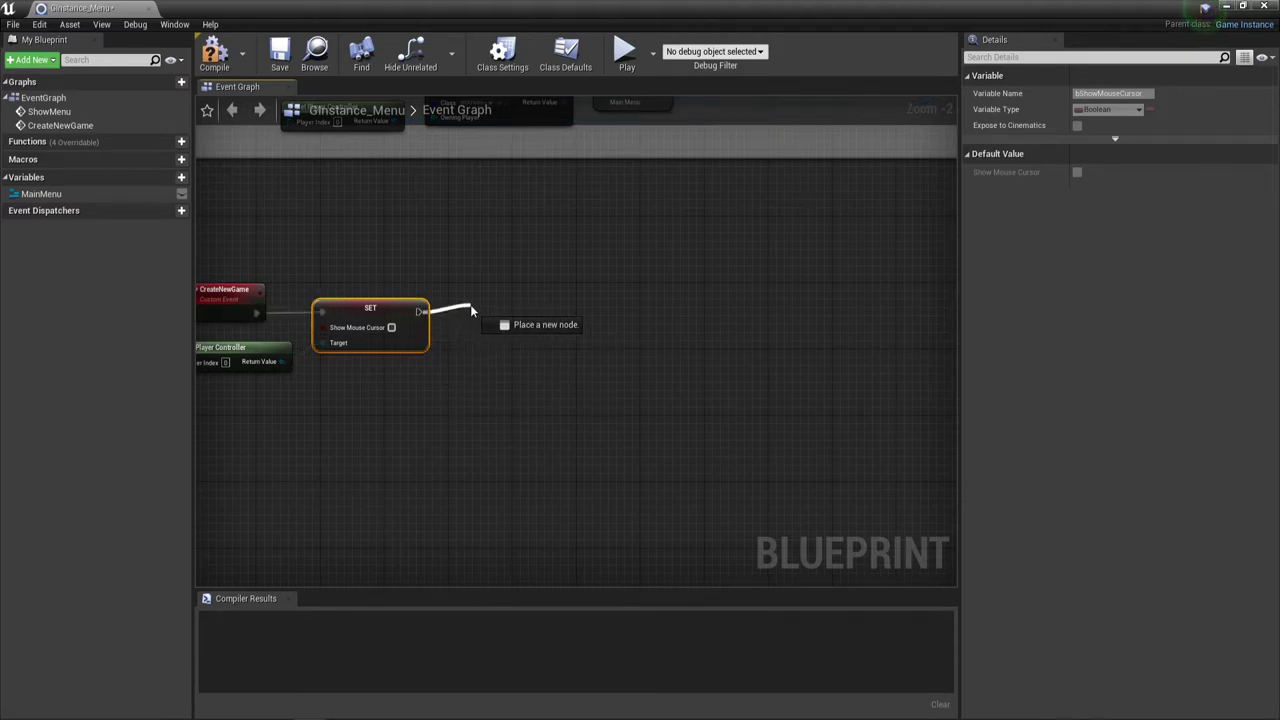
Add a Set Input Mode Game Only node after the SET node, aligned with it.
text(set)
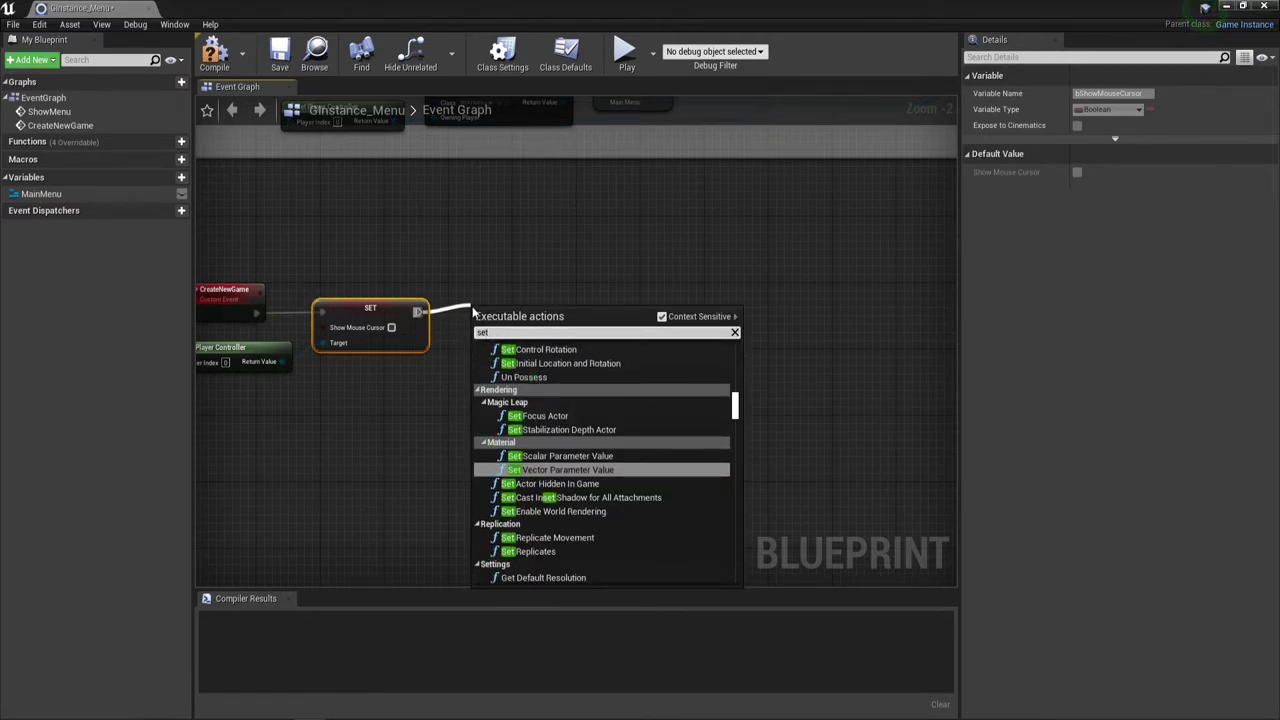
text( int)
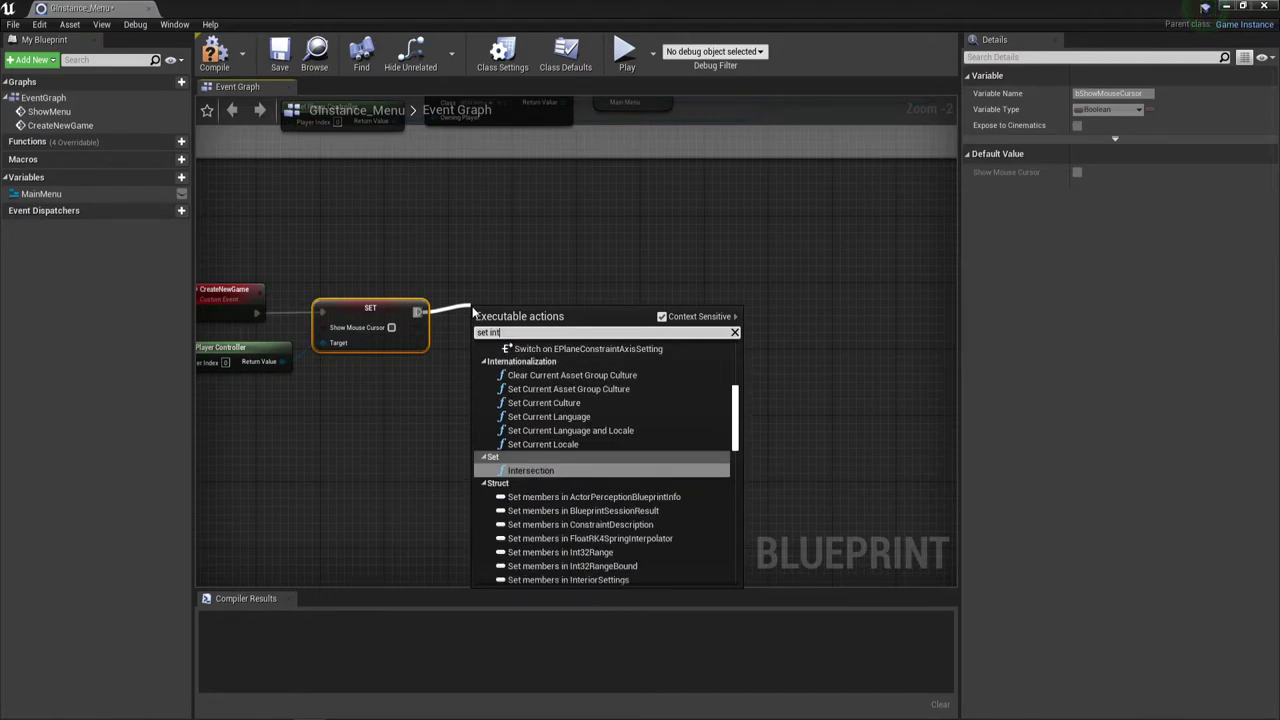
key(BackSpace)
text(p)
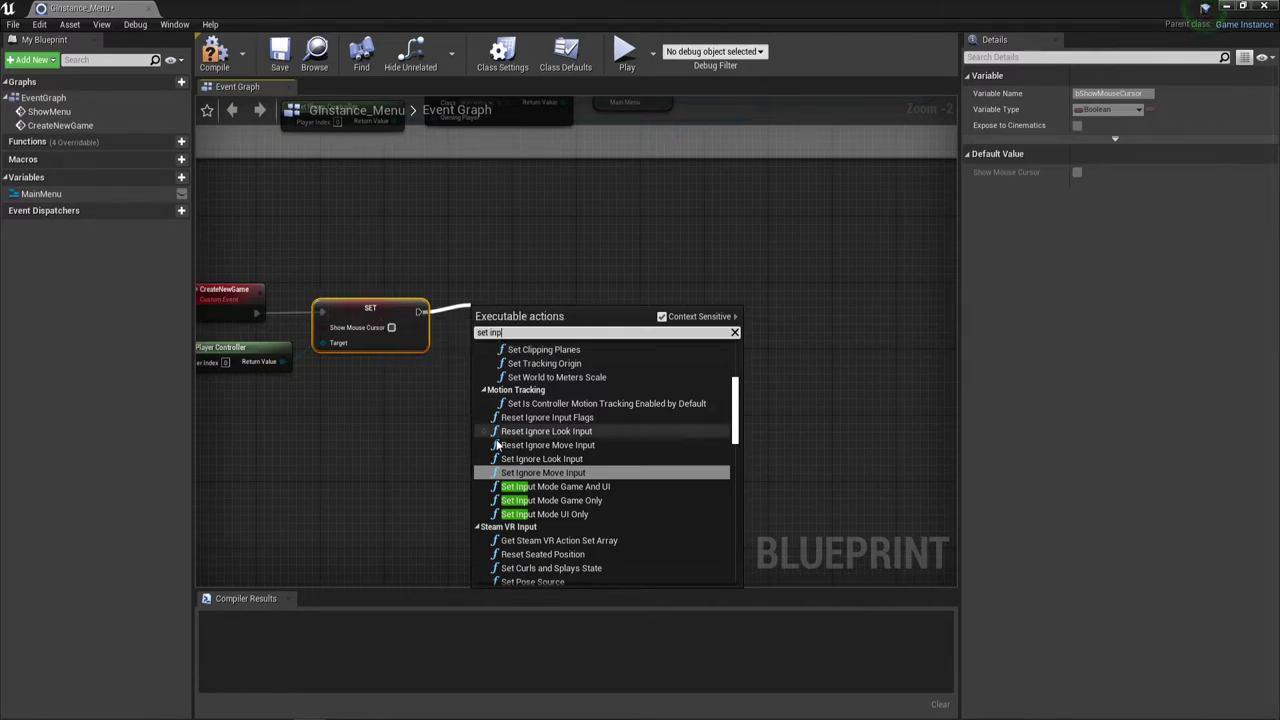
click(593, 500)
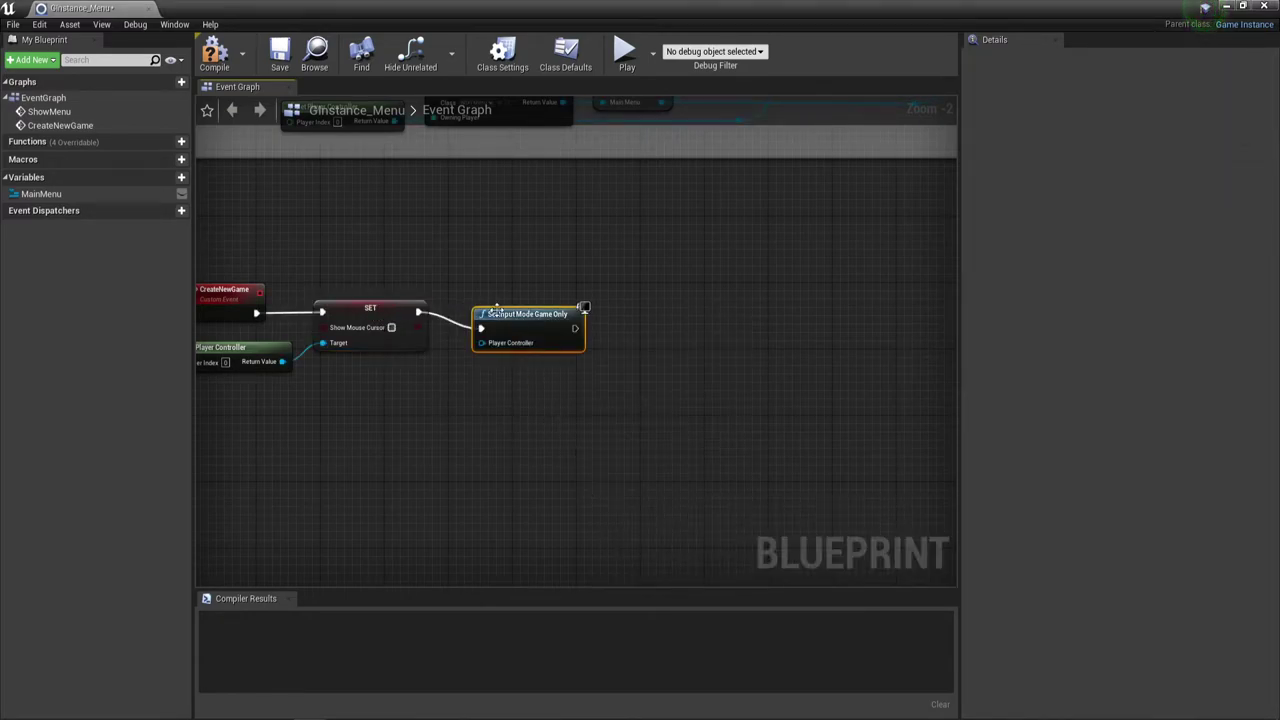
drag(496, 310, 506, 307)
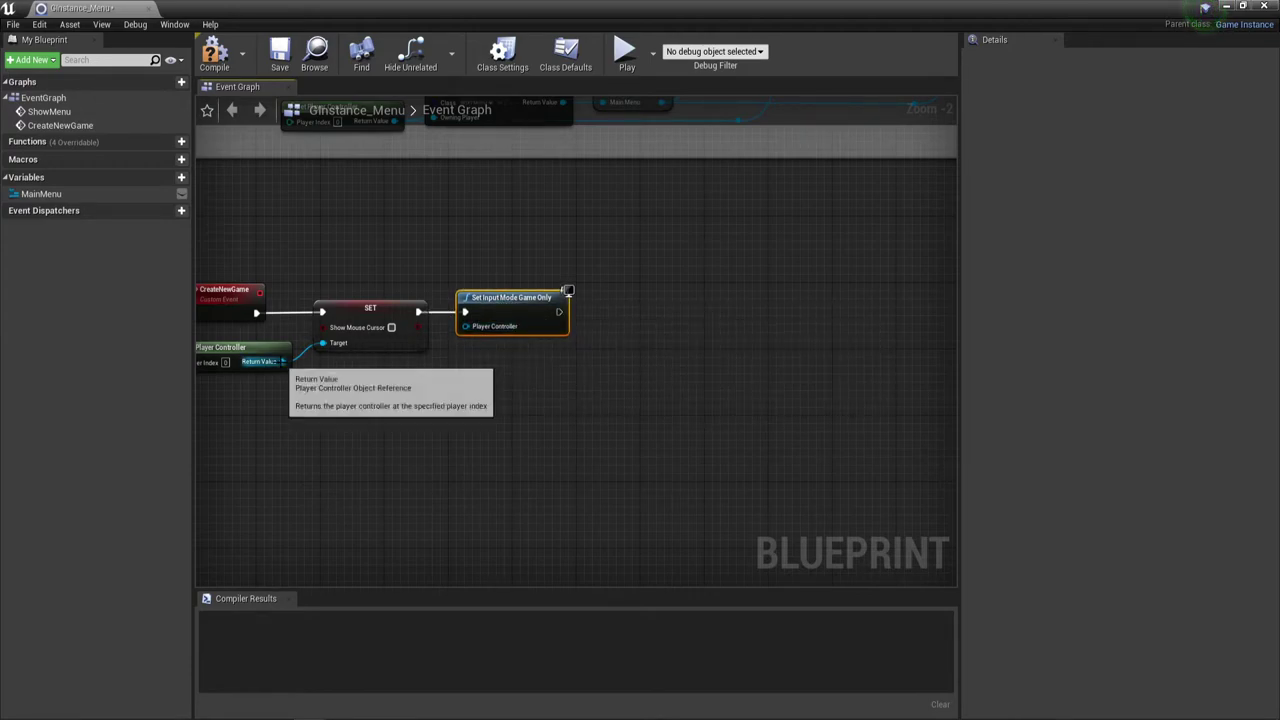
Feed the player controller into Set Input Mode Game Only through a reroute point below the nodes.
drag(283, 361, 465, 326)
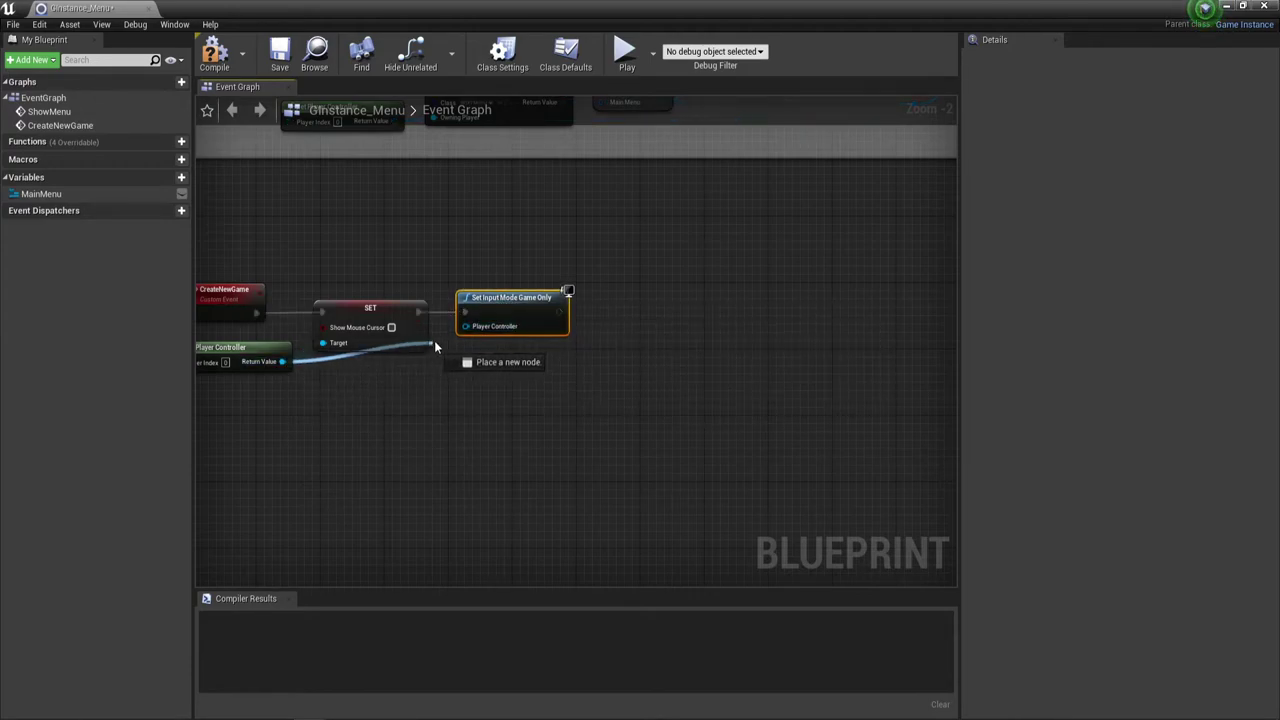
double_click(330, 359)
mouse_move(334, 360)
mouse_down()
mouse_move(474, 393)
mouse_move(435, 367)
mouse_up()
scroll(542, 386, up, 1)
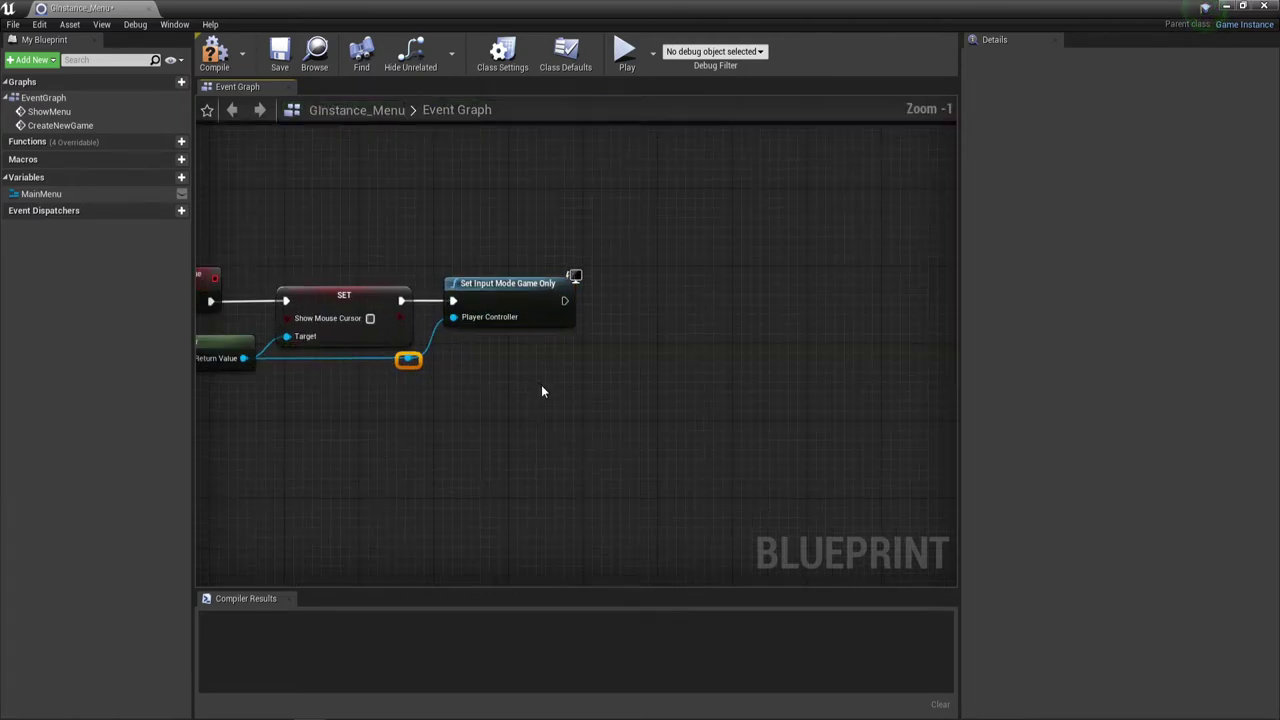
right_drag(542, 391, 433, 398)
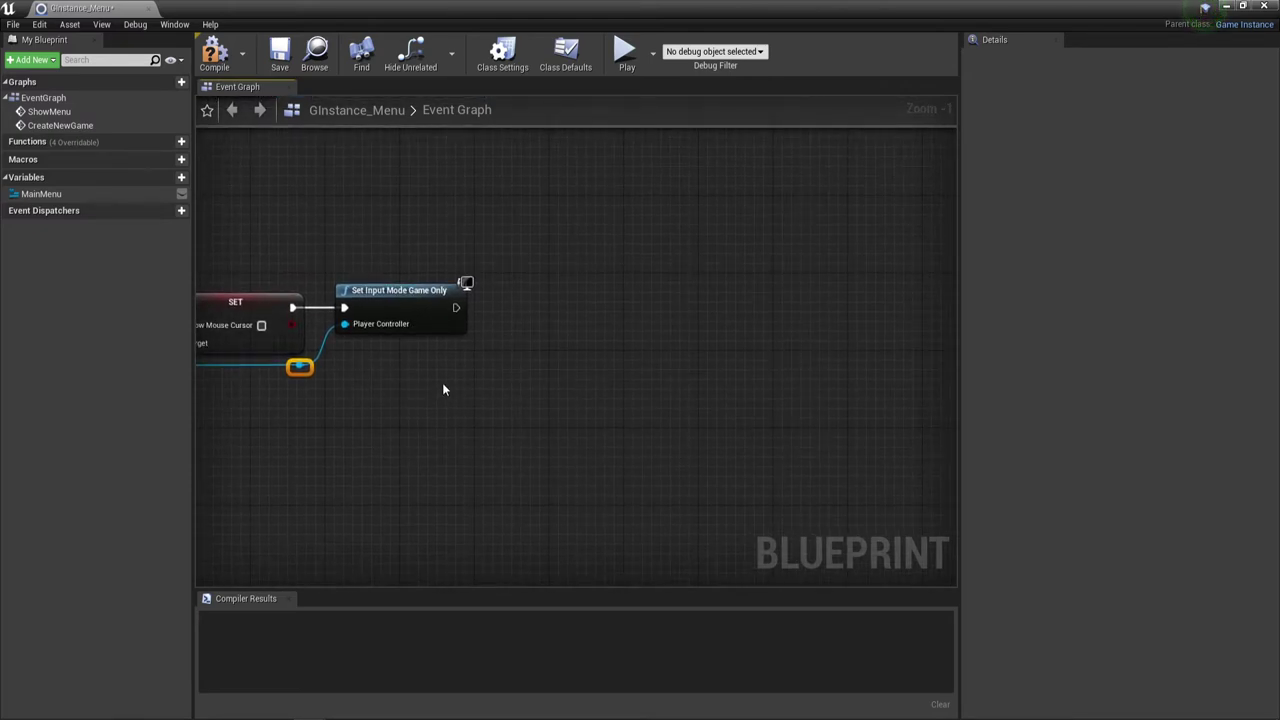
mouse_move(498, 211)
mouse_down()
mouse_move(738, 408)
mouse_move(738, 424)
mouse_up()
Create a new comment box titled 'Загрузка уровня'.
key(c)
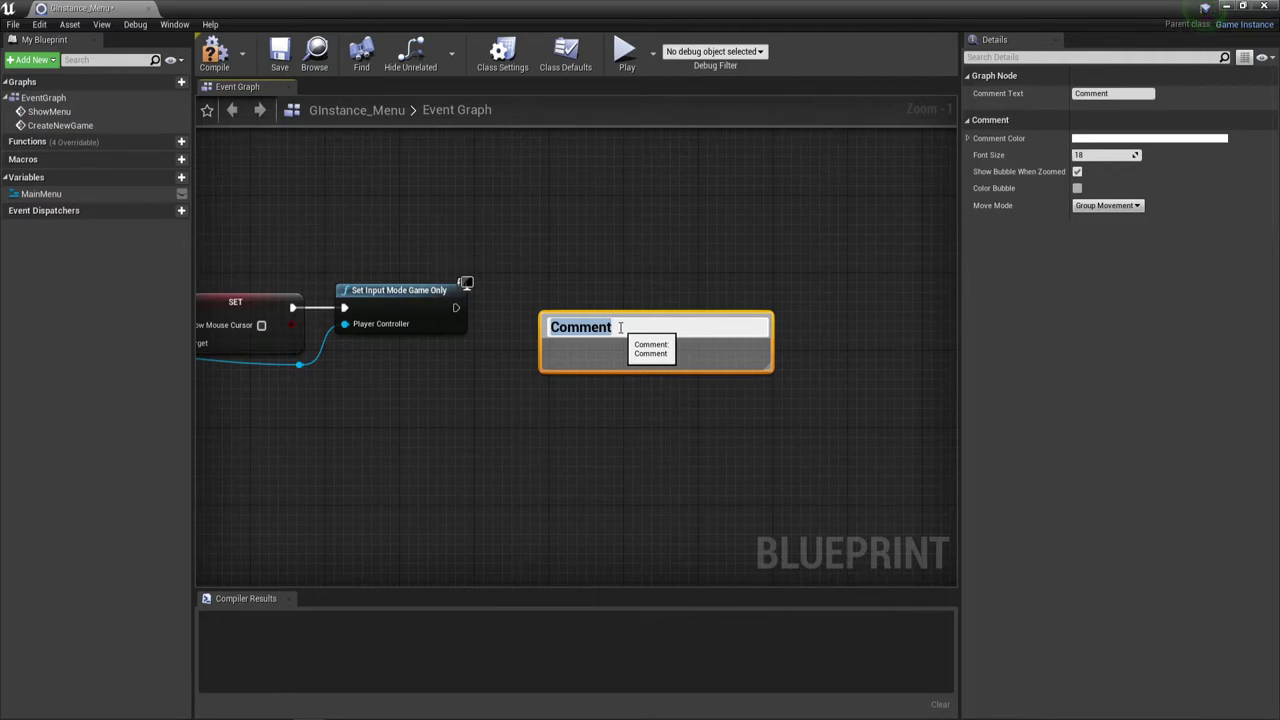
text(Lo)
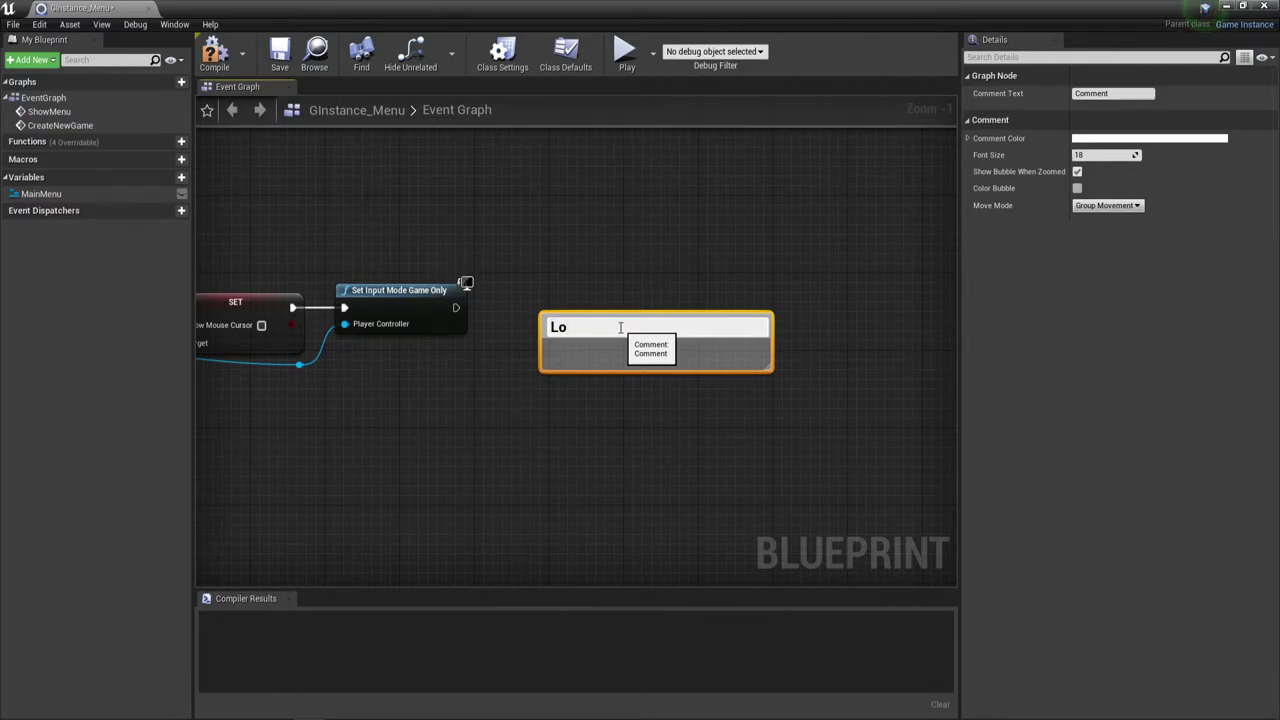
key(BackSpace)
key(BackSpace)
text(3агру)
text(зка уро)
text(вня)
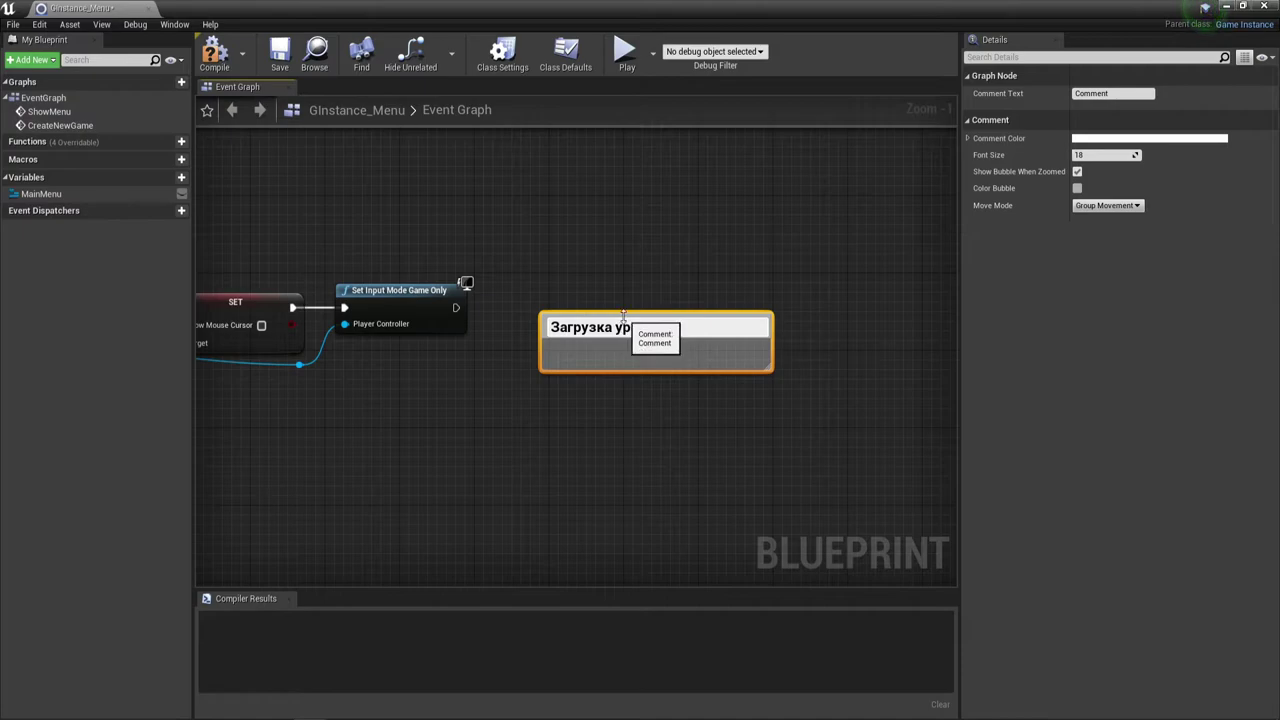
click(609, 277)
Stretch the Загрузка уровня comment taller and wider toward Set Input Mode Game Only.
drag(627, 315, 641, 182)
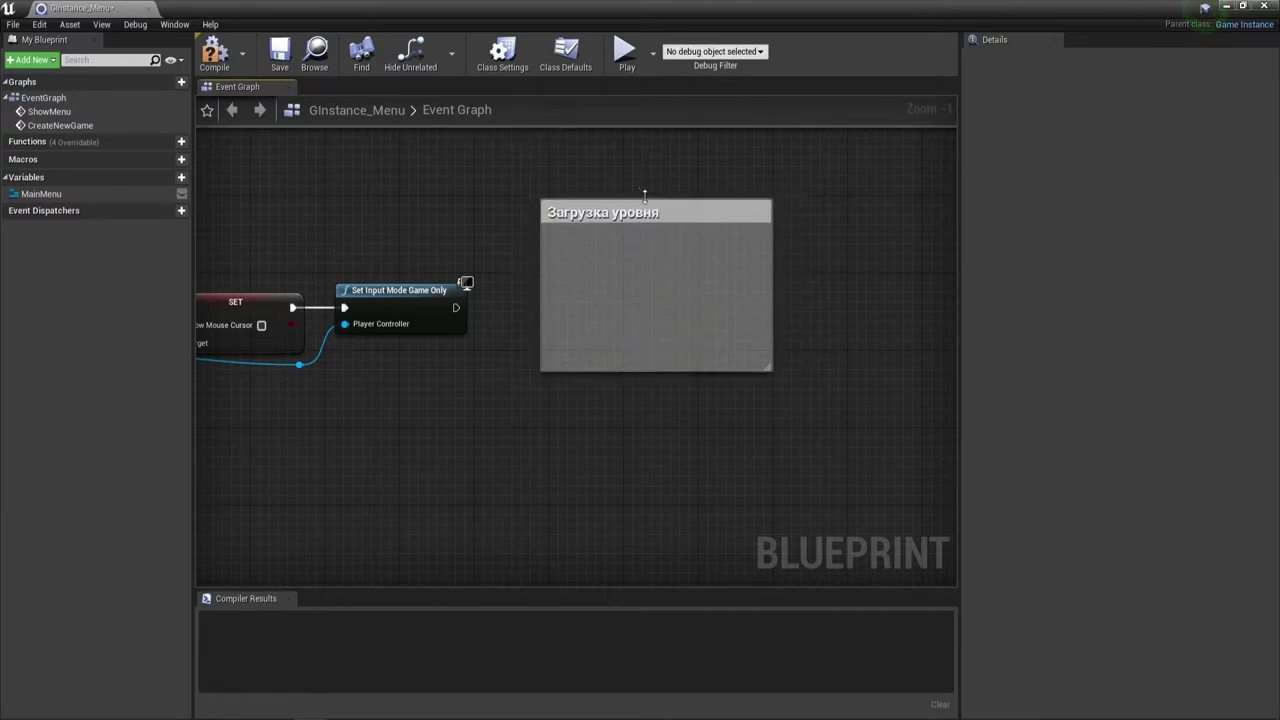
drag(634, 370, 636, 427)
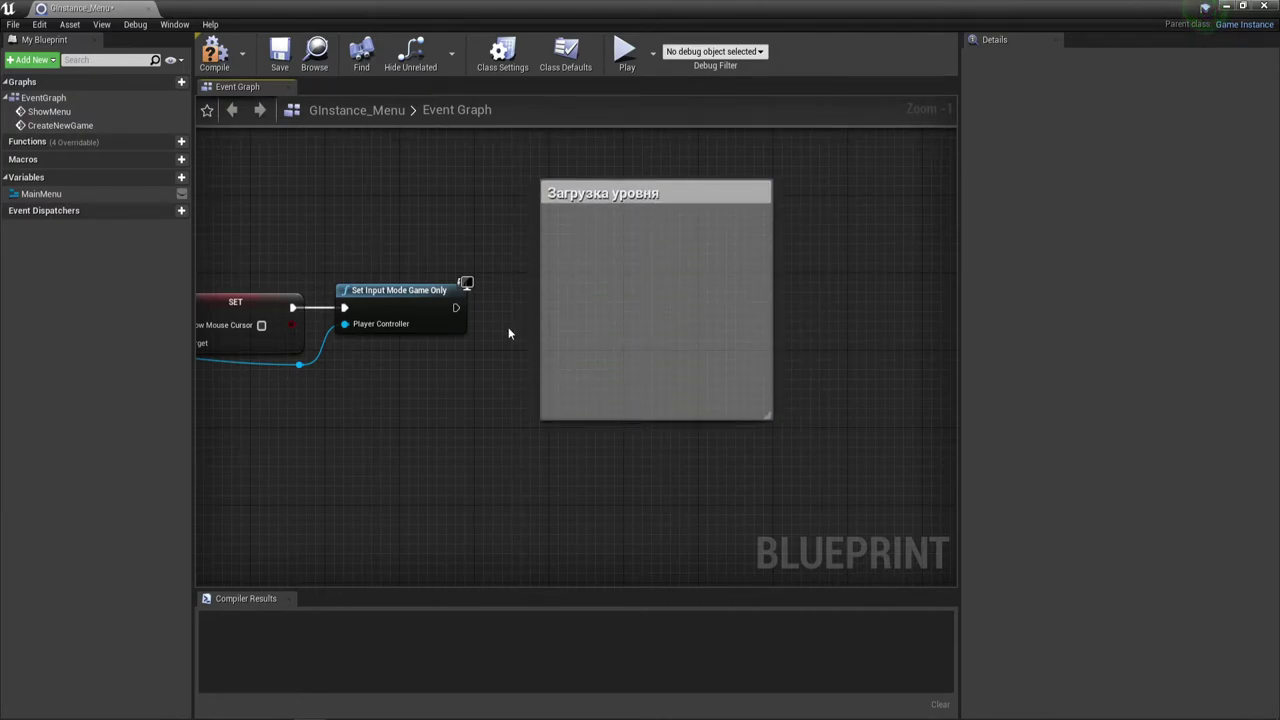
drag(539, 318, 468, 328)
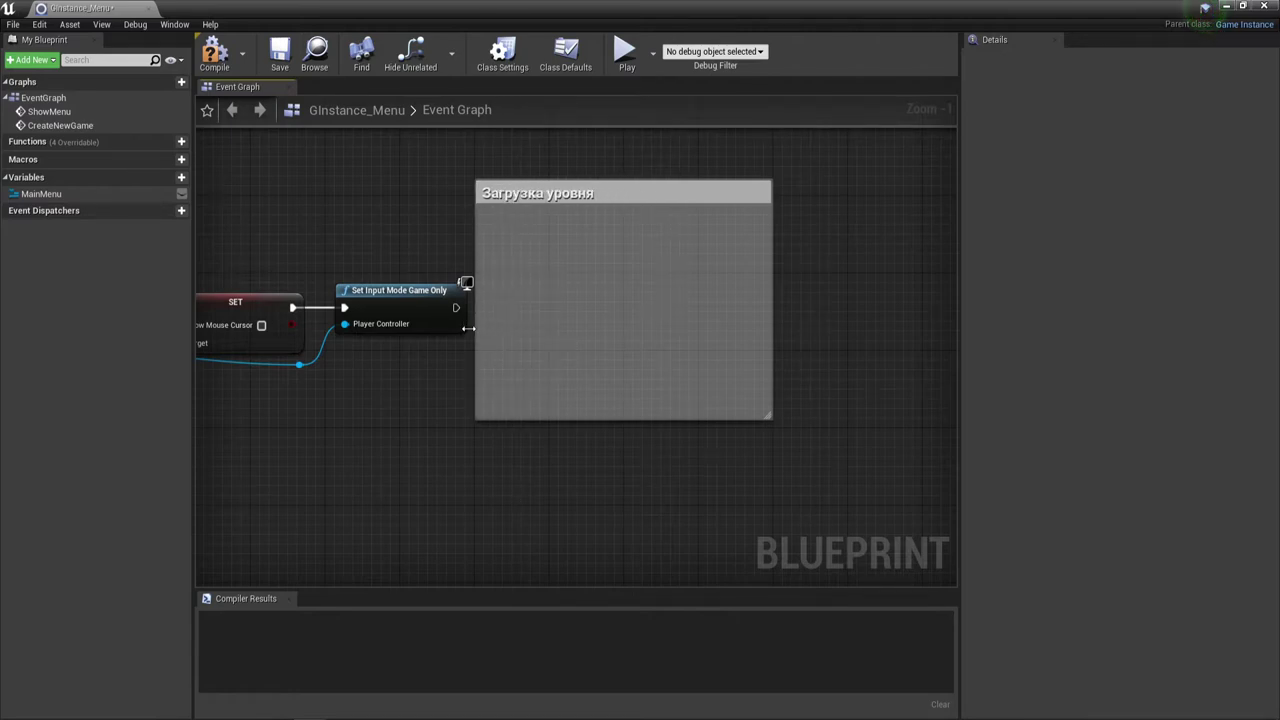
drag(770, 419, 799, 459)
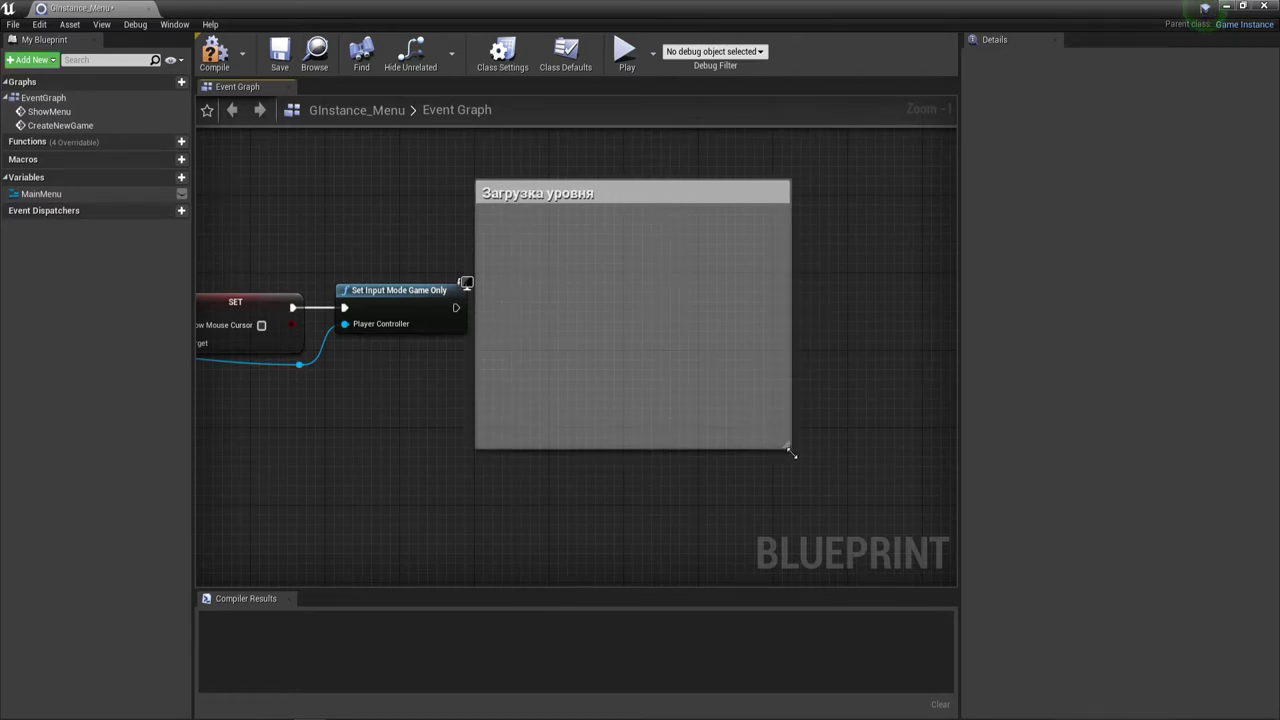
right_drag(622, 473, 511, 463)
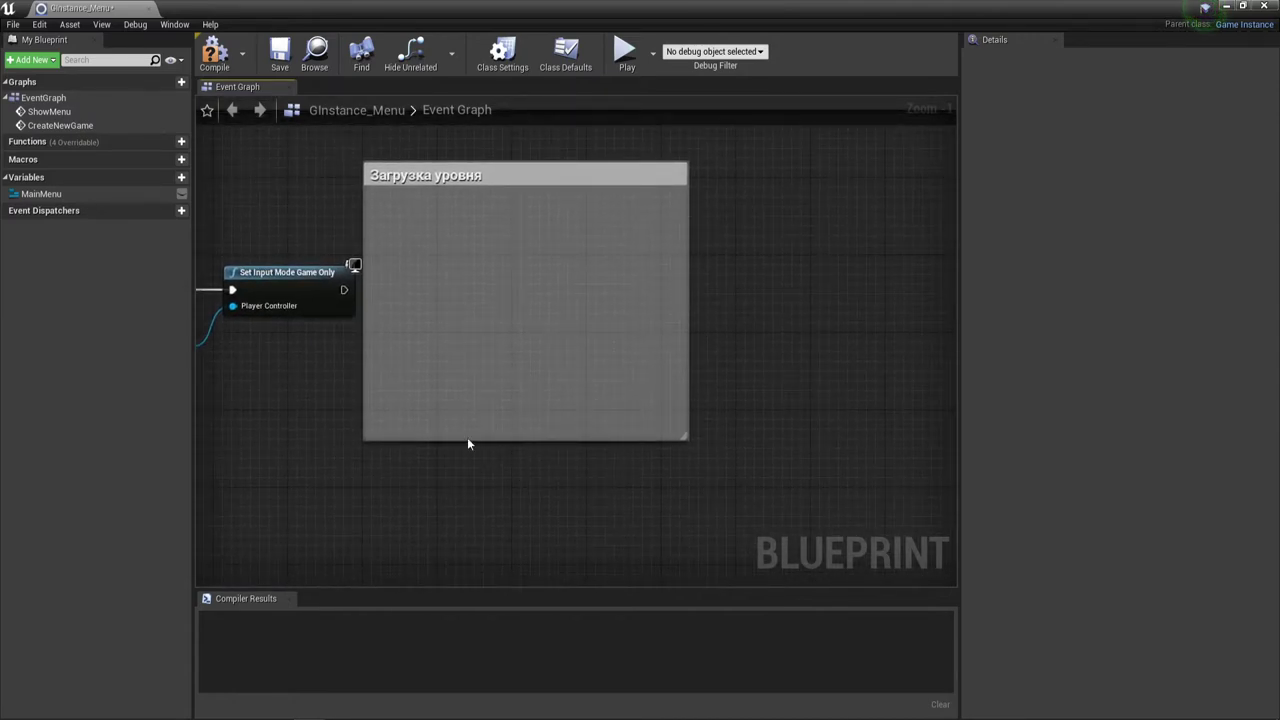
Add a Delay with 3.0-second Duration after Set Input Mode Game Only inside the comment.
drag(344, 290, 443, 289)
text(в)
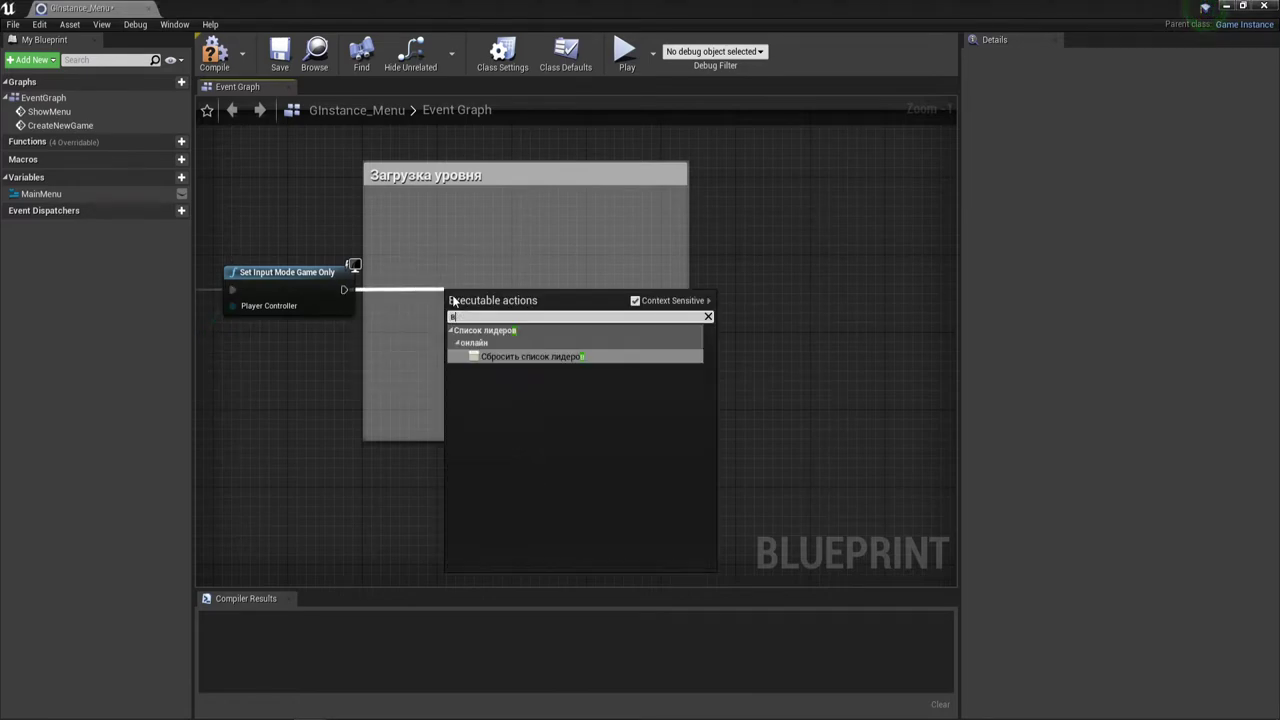
text(удф)
key(BackSpace)
key(BackSpace)
key(BackSpace)
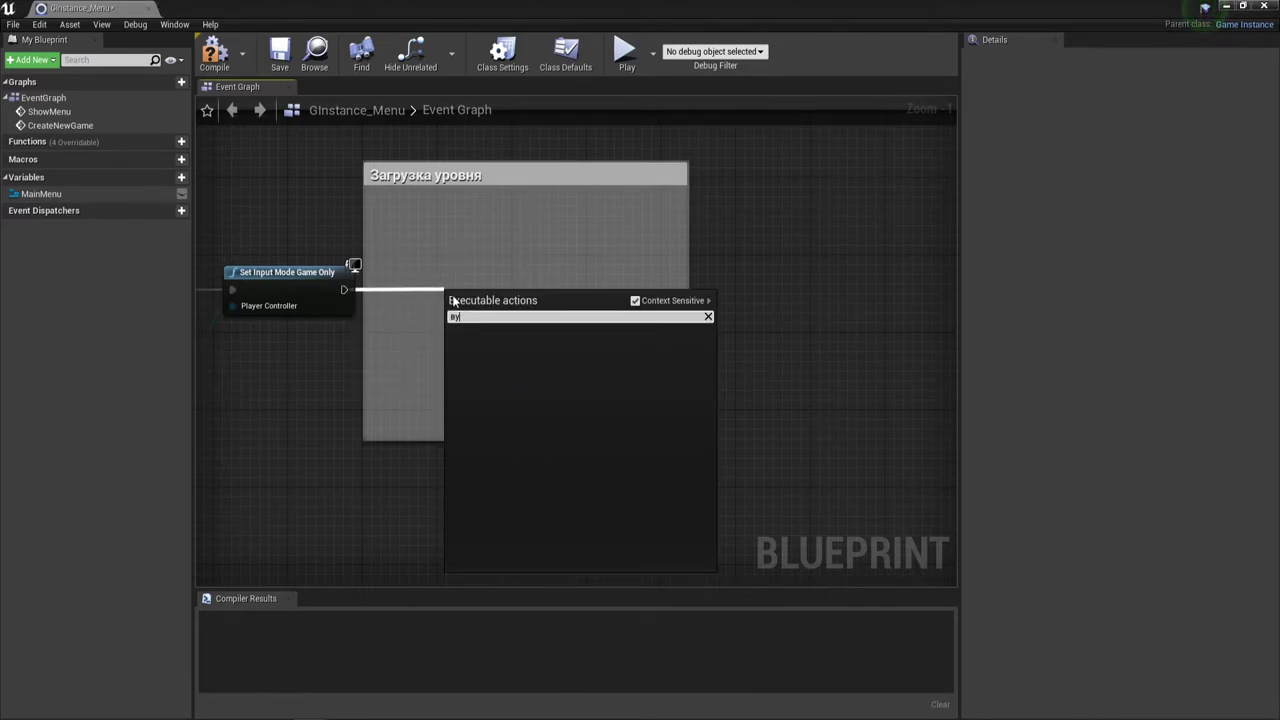
key(BackSpace)
text(delay)
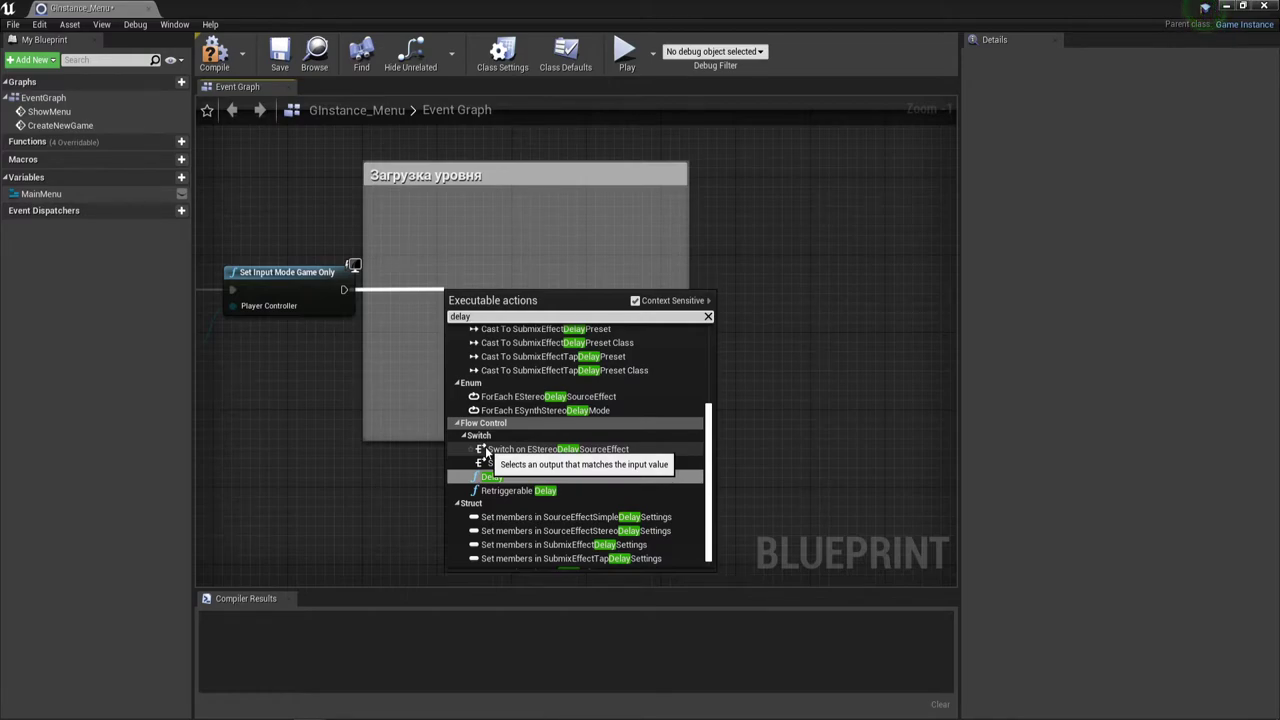
click(500, 476)
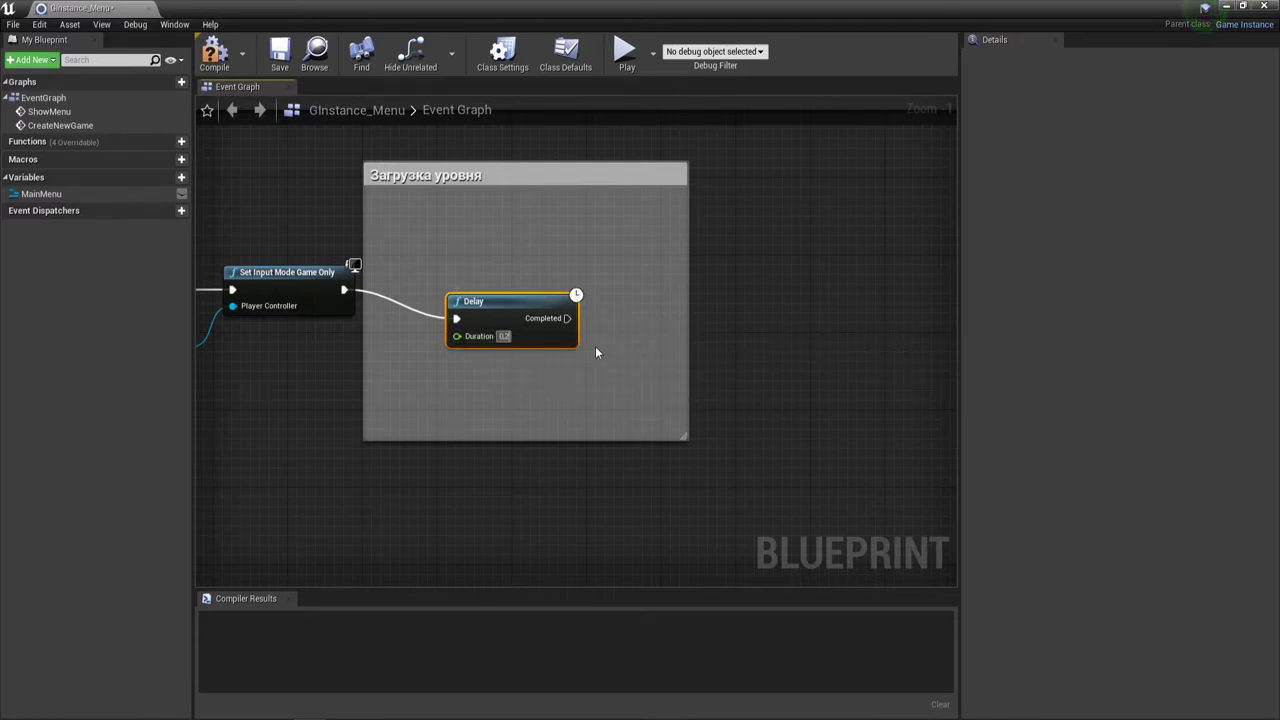
key(BackSpace)
text(3)
key(Return)
drag(528, 306, 679, 271)
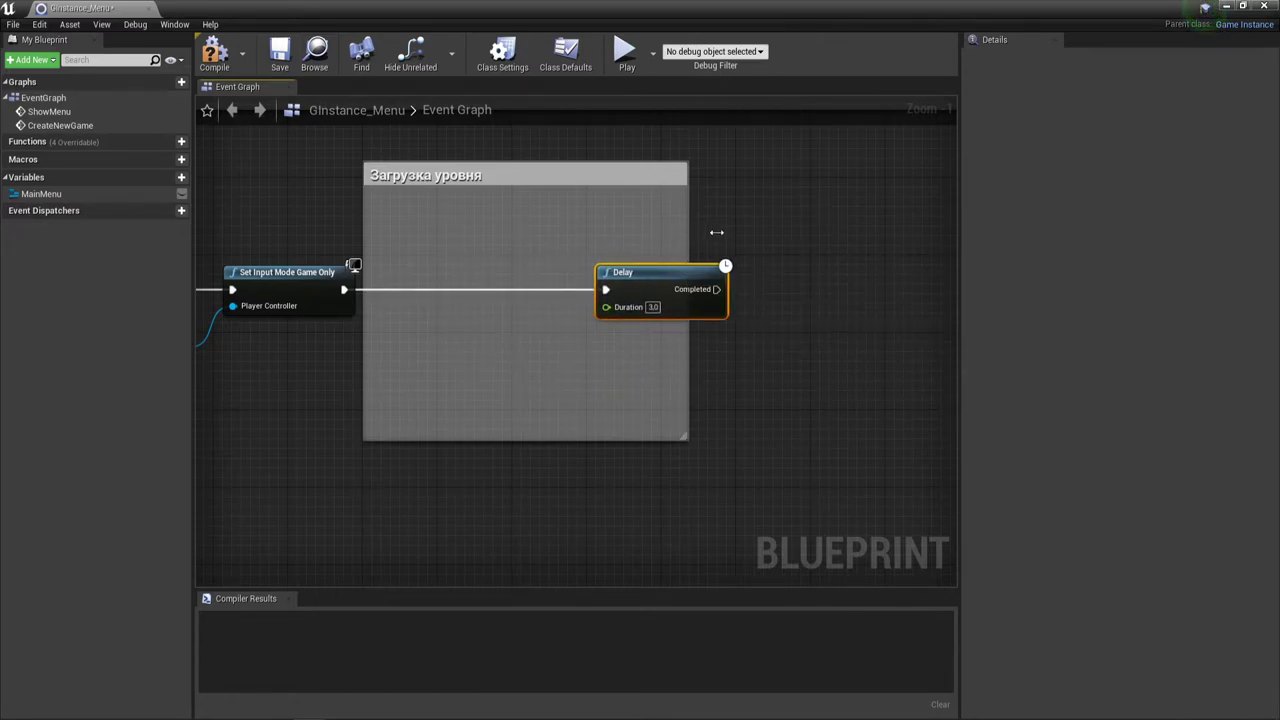
Widen the Загрузка уровня comment and add an Open Level node after Delay's Completed output.
drag(684, 225, 738, 231)
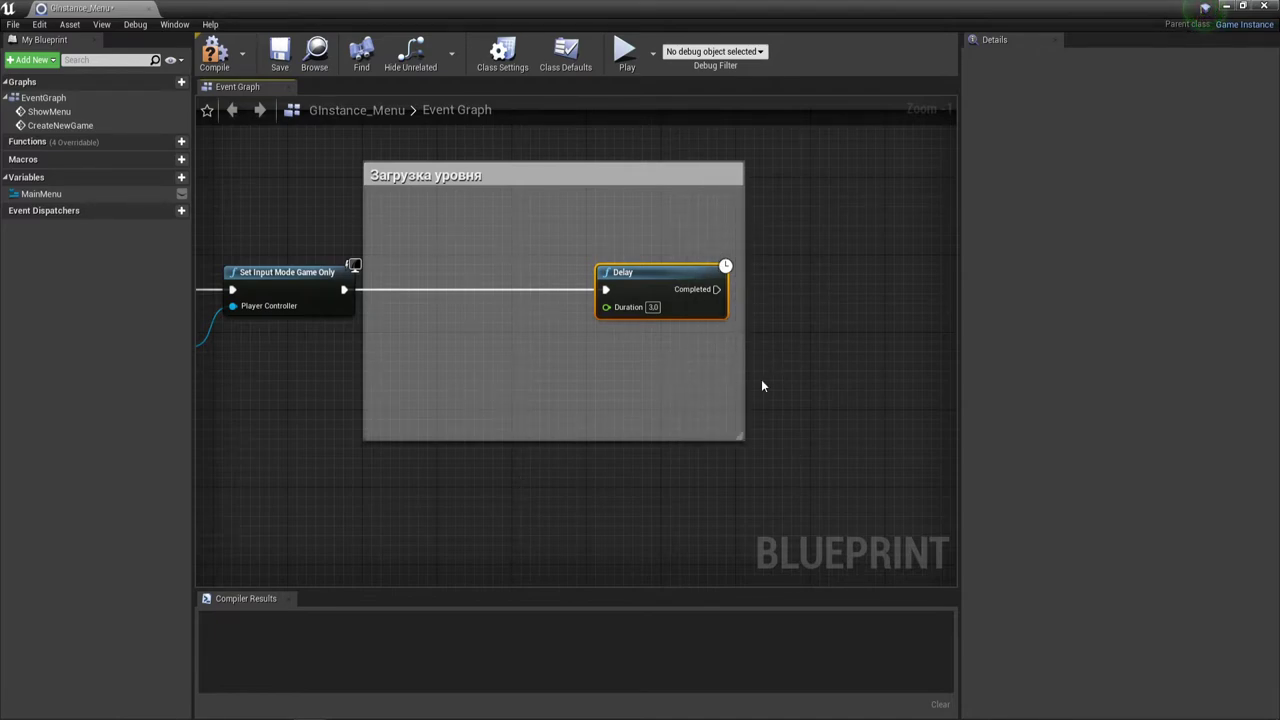
drag(716, 289, 759, 277)
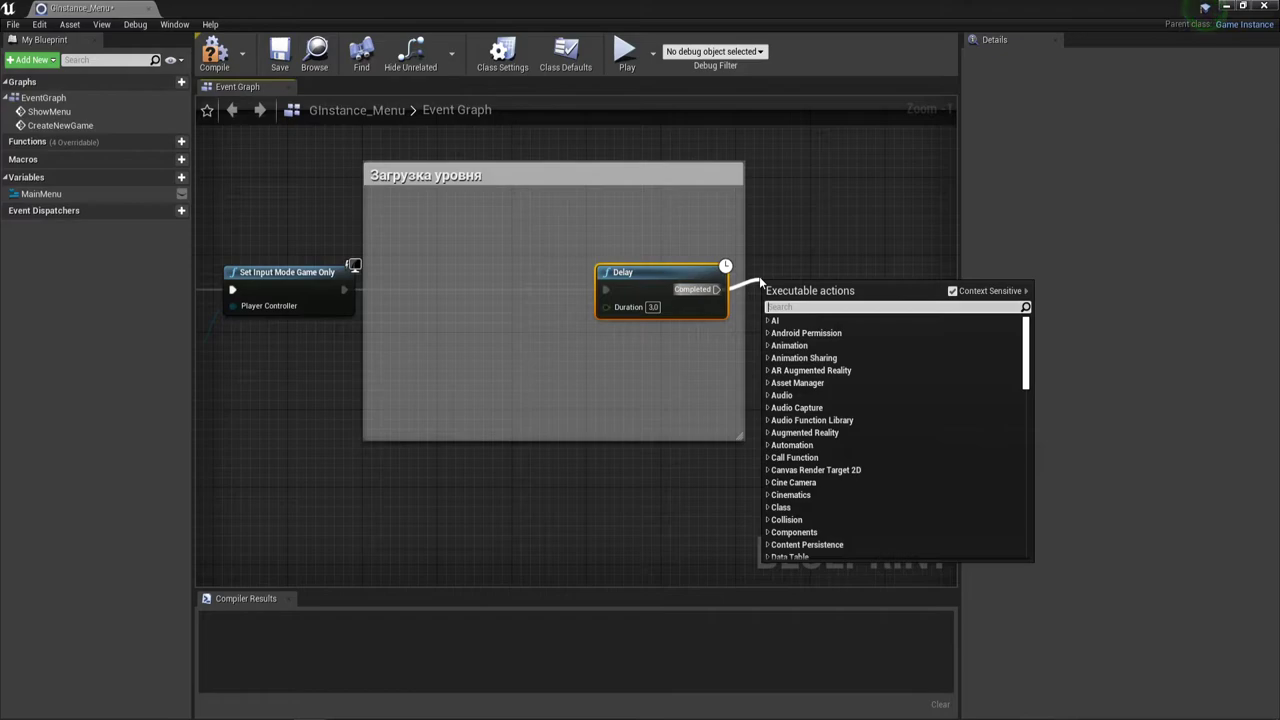
text(ope)
key(Return)
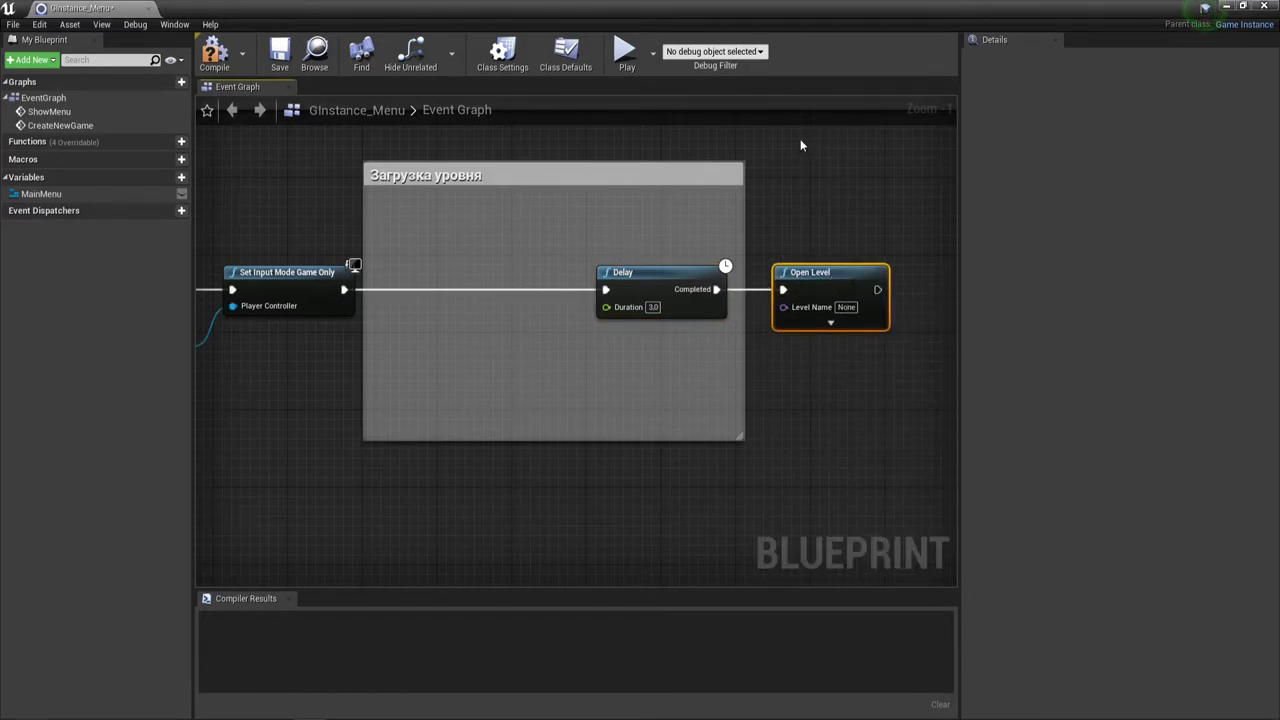
Line up the Open Level node with the Delay's Completed pin.
right_drag(851, 390, 600, 405)
mouse_move(562, 250)
mouse_down()
mouse_move(735, 430)
mouse_move(723, 420)
mouse_up()
scroll(691, 397, down, 1)
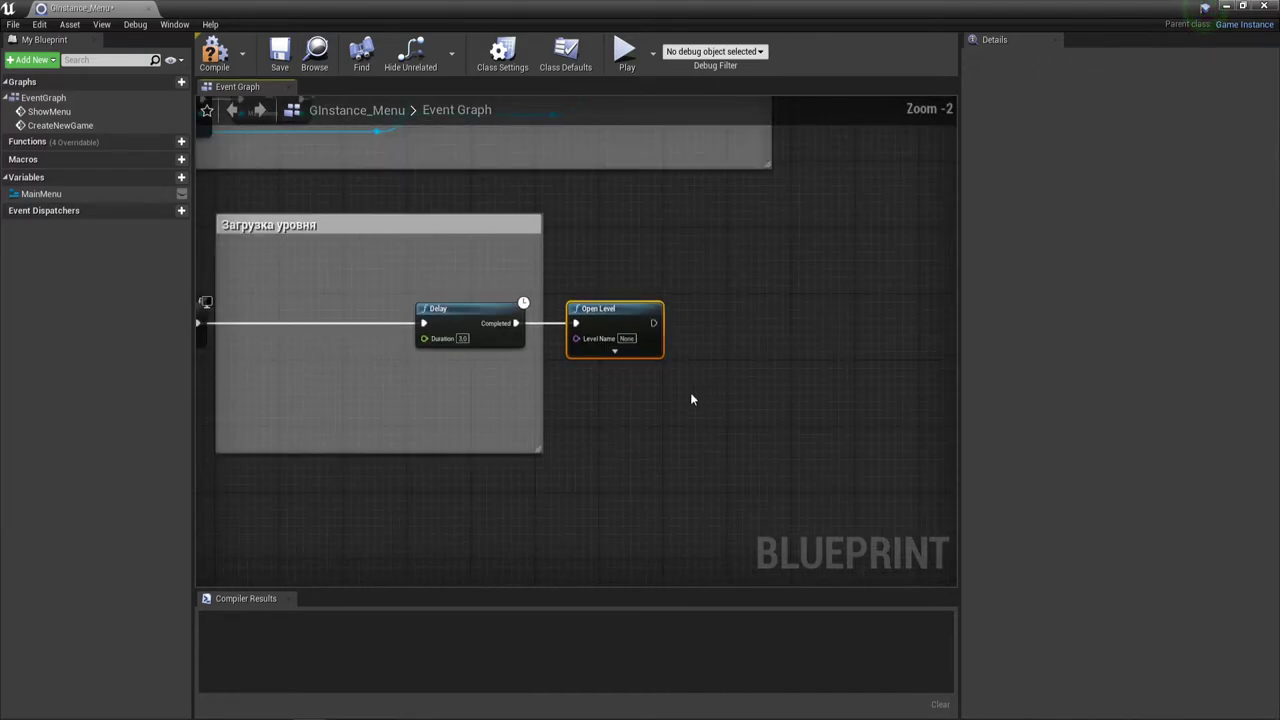
right_drag(651, 413, 645, 357)
scroll(645, 355, down, 1)
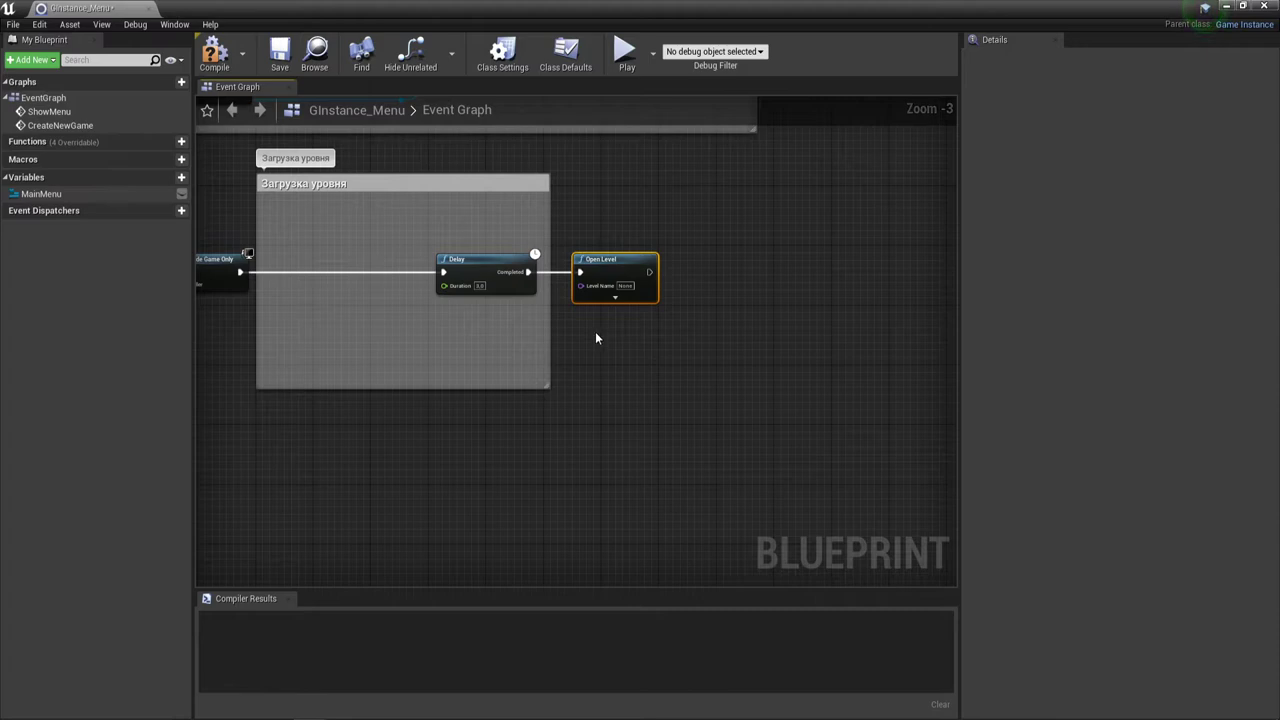
drag(595, 331, 723, 200)
click(643, 232)
drag(620, 201, 725, 342)
Zoom and pan out to view the whole CreateNewGame chain.
key(Home)
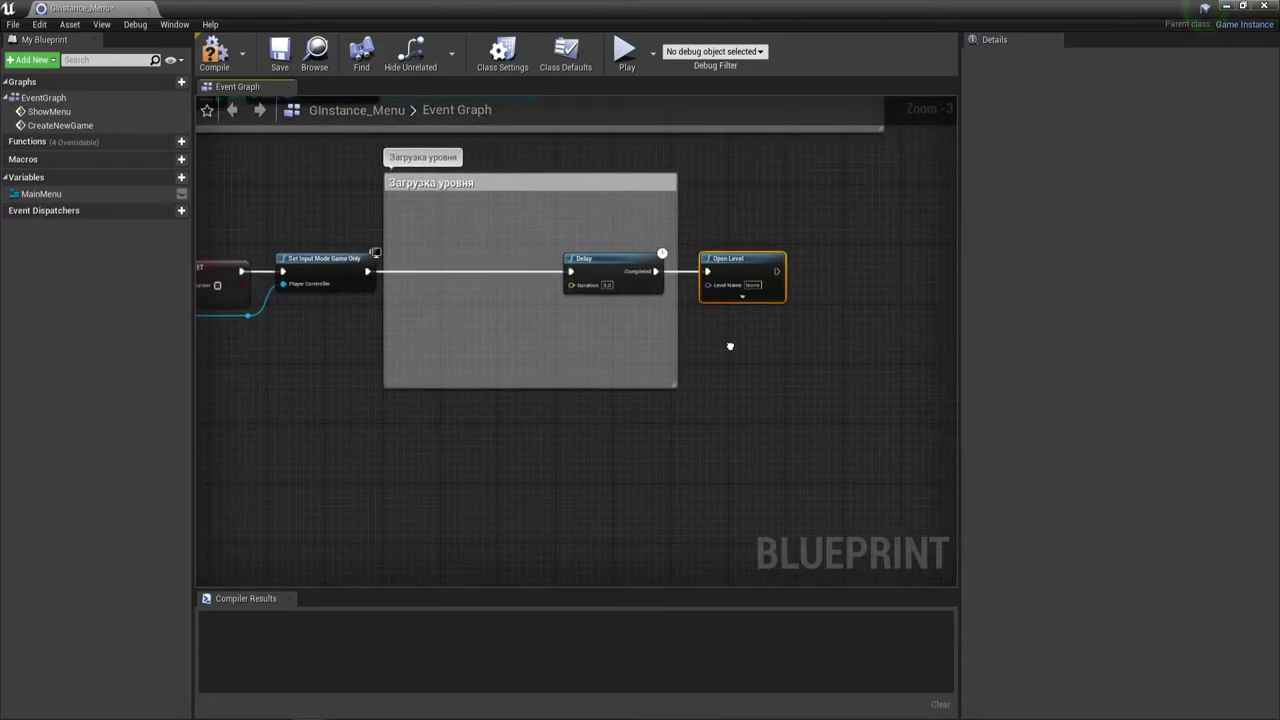
scroll(660, 375, up, 2)
scroll(740, 335, up, 1)
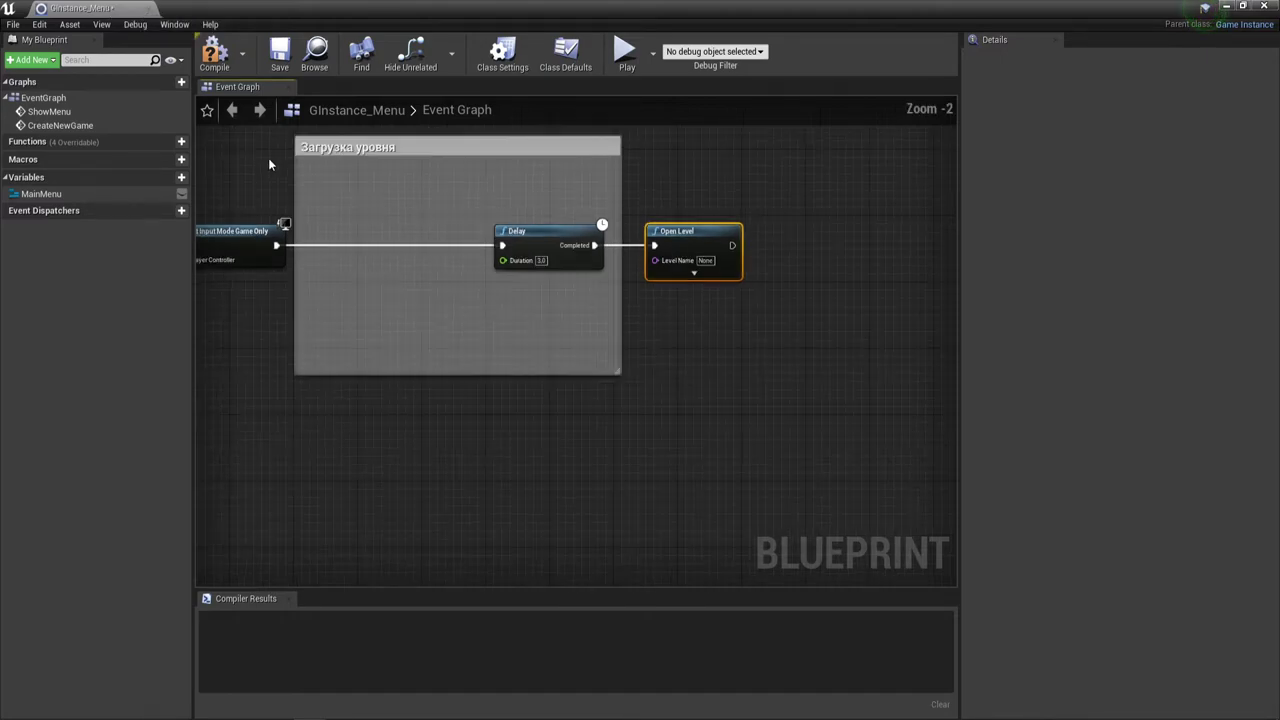
scroll(268, 158, down, 1)
scroll(690, 308, up, 1)
mouse_move(394, 334)
right_down()
mouse_move(581, 326)
mouse_move(437, 320)
right_up()
scroll(581, 326, down, 1)
scroll(489, 386, down, 1)
scroll(577, 334, down, 2)
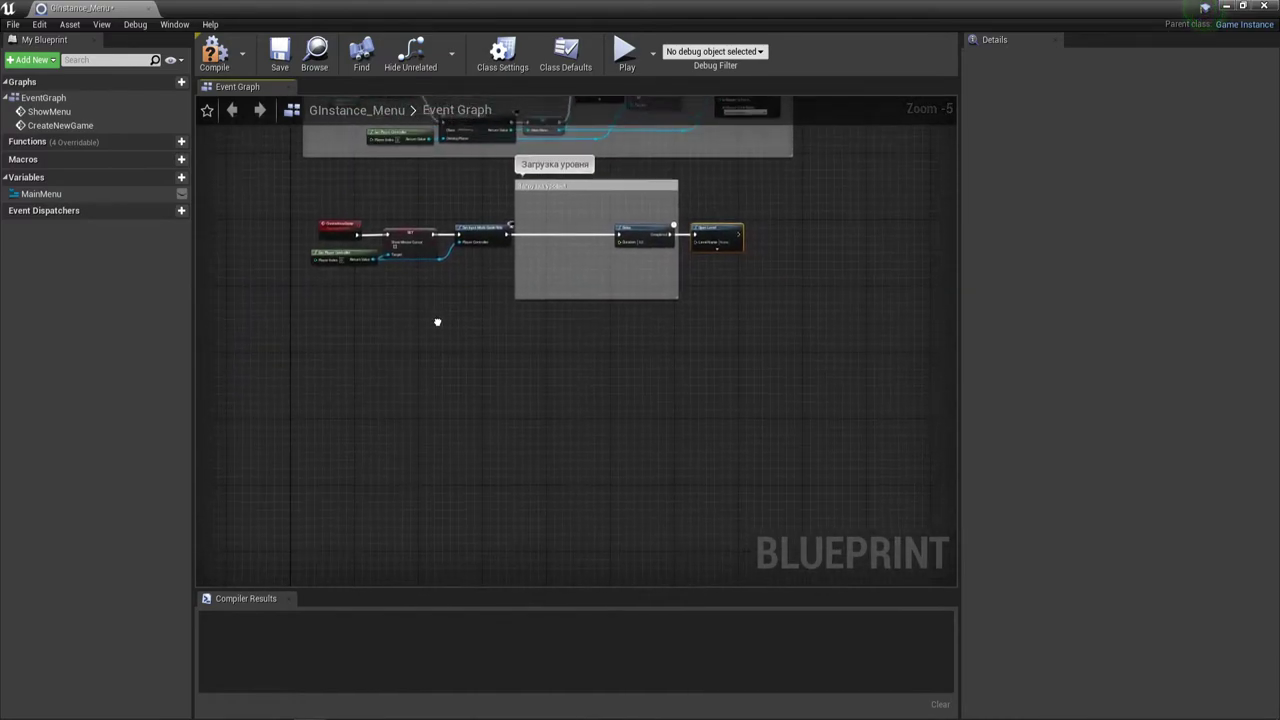
Select every CreateNewGame node and wrap them in a comment titled 'Создание новой игры'.
mouse_move(294, 176)
mouse_down()
mouse_move(745, 297)
mouse_move(793, 327)
mouse_up()
key(c)
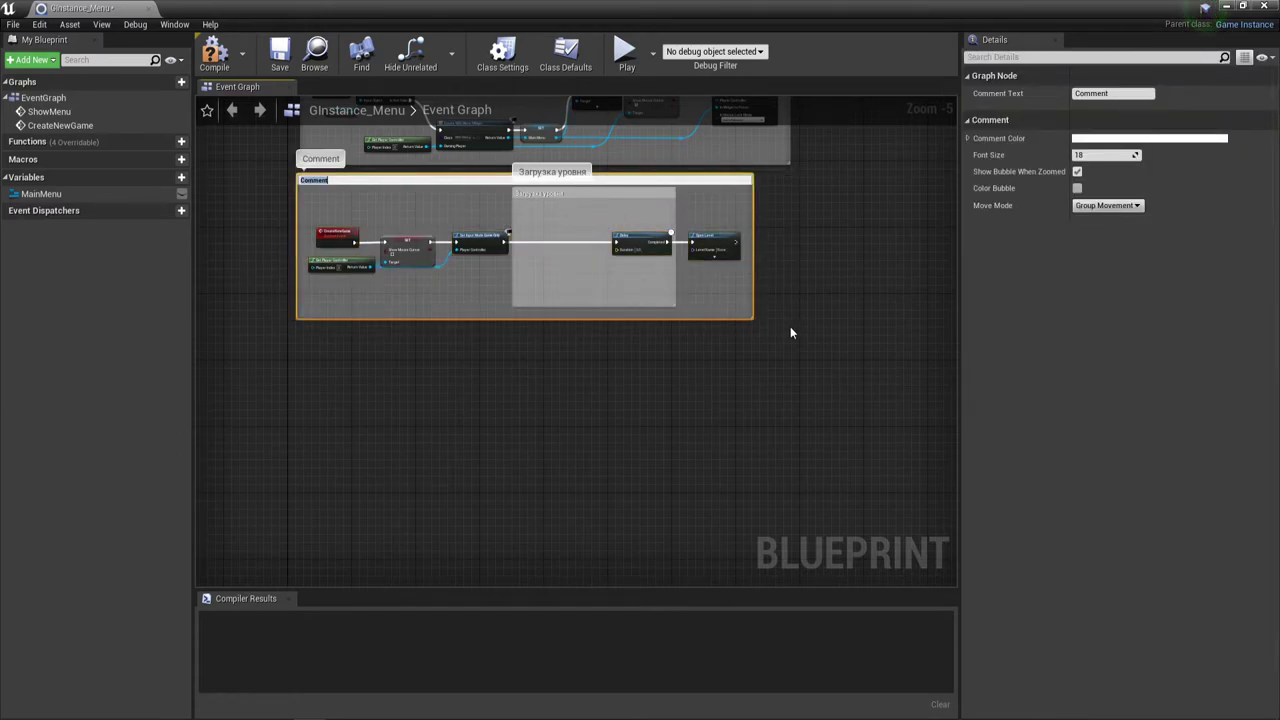
text(Создан)
text(ие ново)
text(й игры)
click(687, 427)
Widen the graph panel and reposition the view around the commented chain.
right_drag(460, 425, 501, 462)
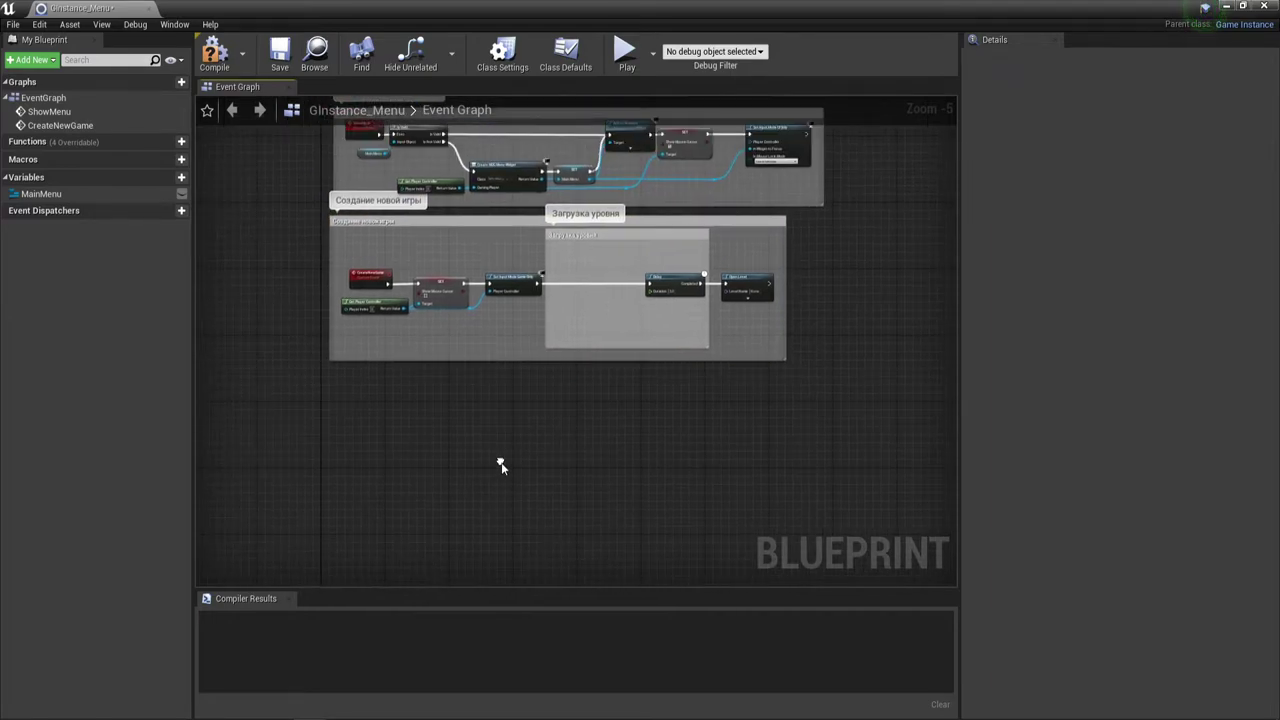
scroll(552, 470, up, 1)
right_drag(732, 416, 706, 391)
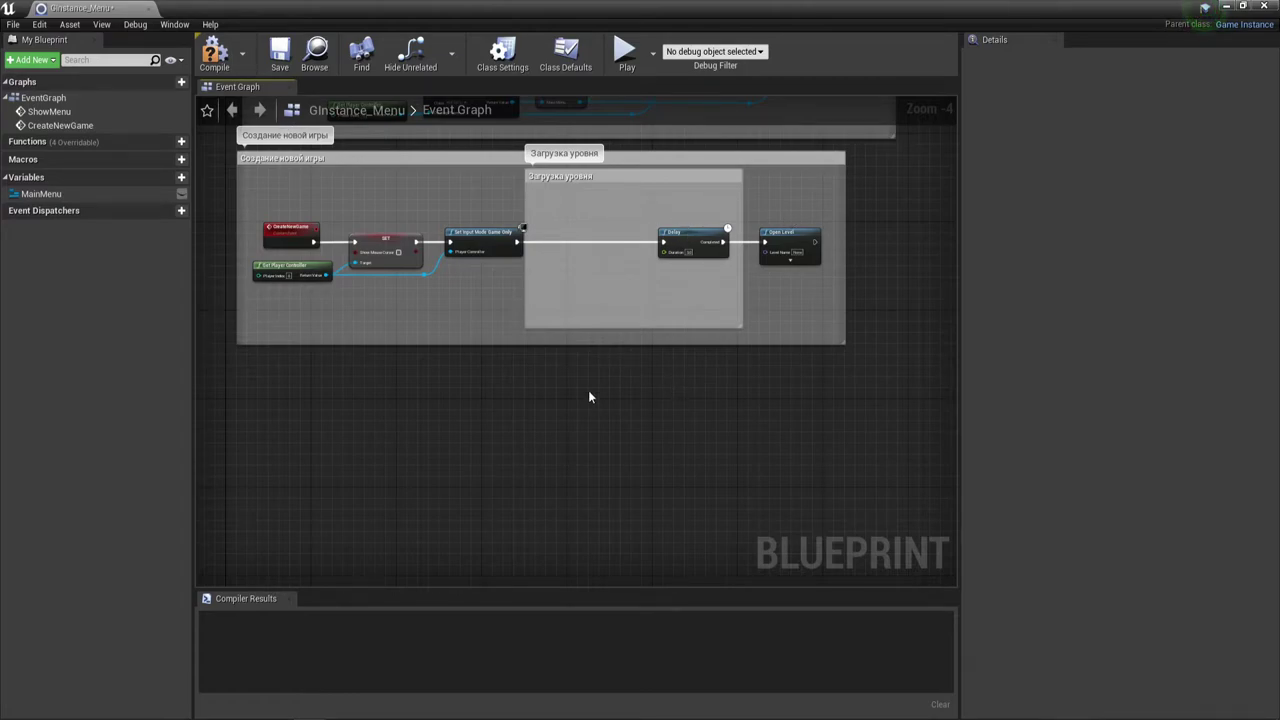
scroll(575, 388, up, 1)
mouse_move(576, 374)
right_down()
mouse_move(626, 430)
mouse_move(614, 423)
right_up()
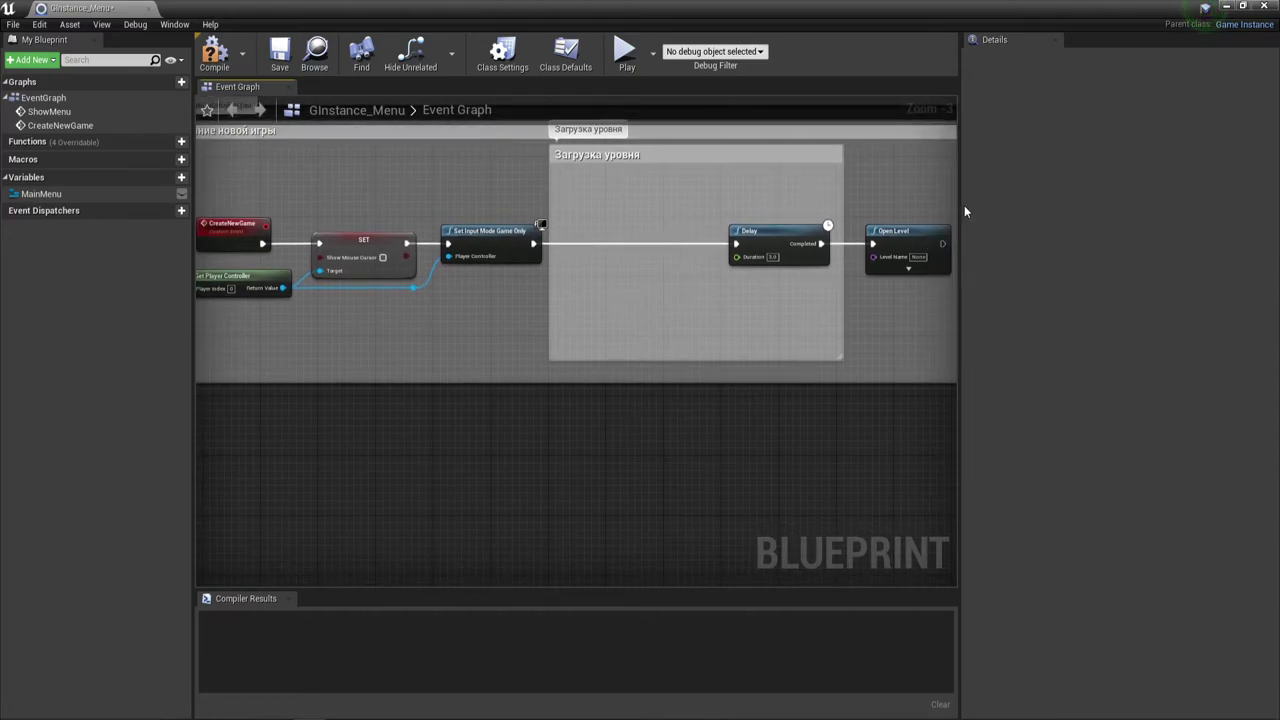
drag(964, 205, 1028, 205)
mouse_move(534, 440)
right_down()
mouse_move(589, 440)
mouse_move(557, 442)
right_up()
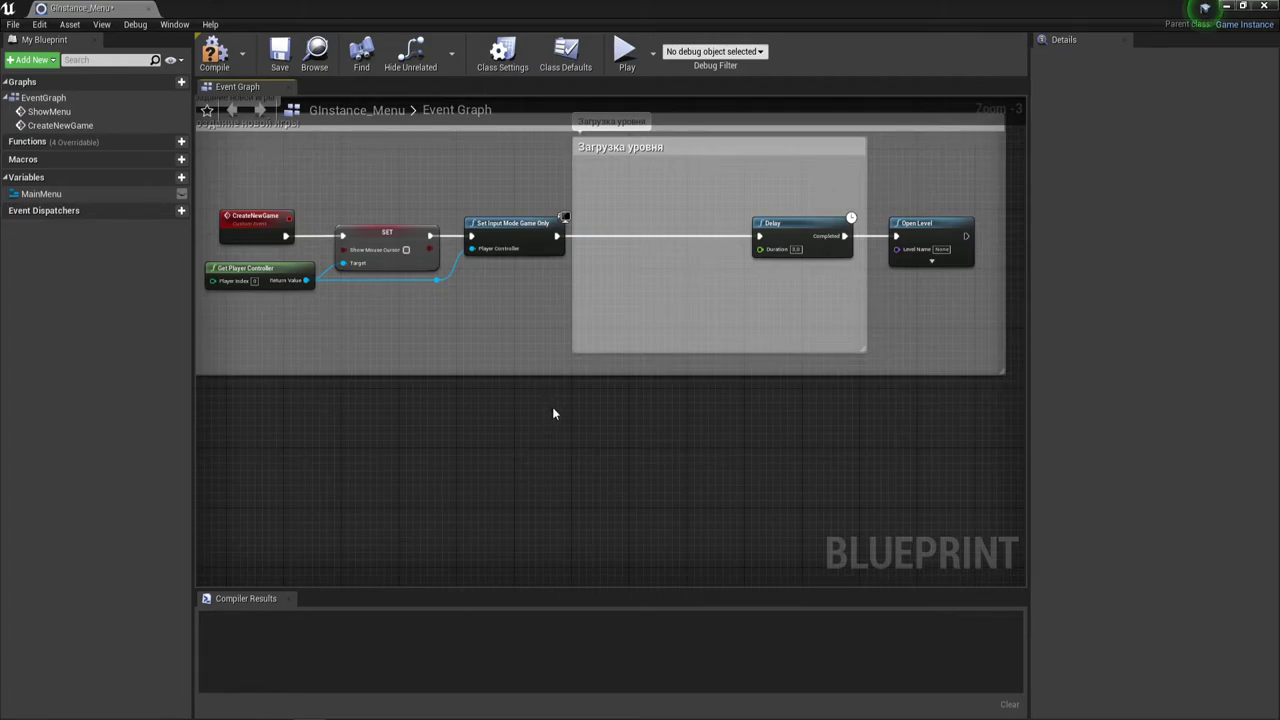
mouse_move(553, 413)
right_down()
mouse_move(603, 285)
mouse_move(580, 289)
right_up()
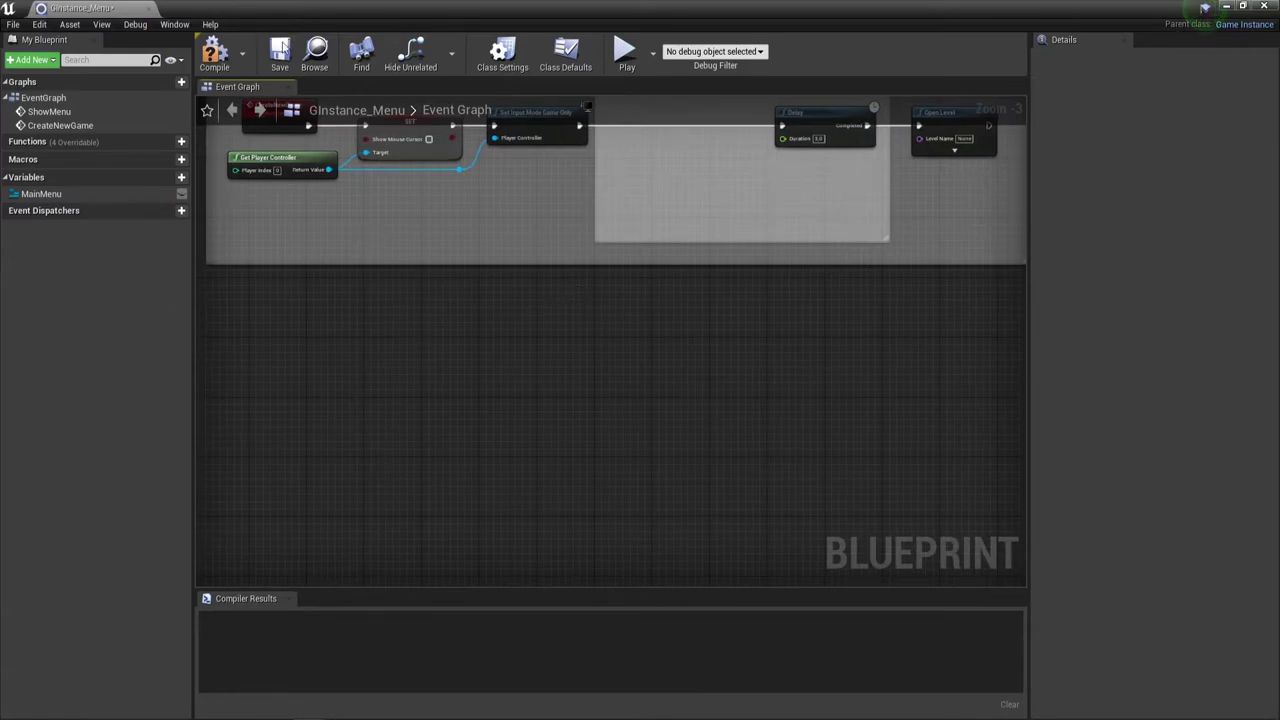
Bring up All Actions for this Blueprint below the chain and clear the mistyped search text.
right_click(242, 339)
text(с)
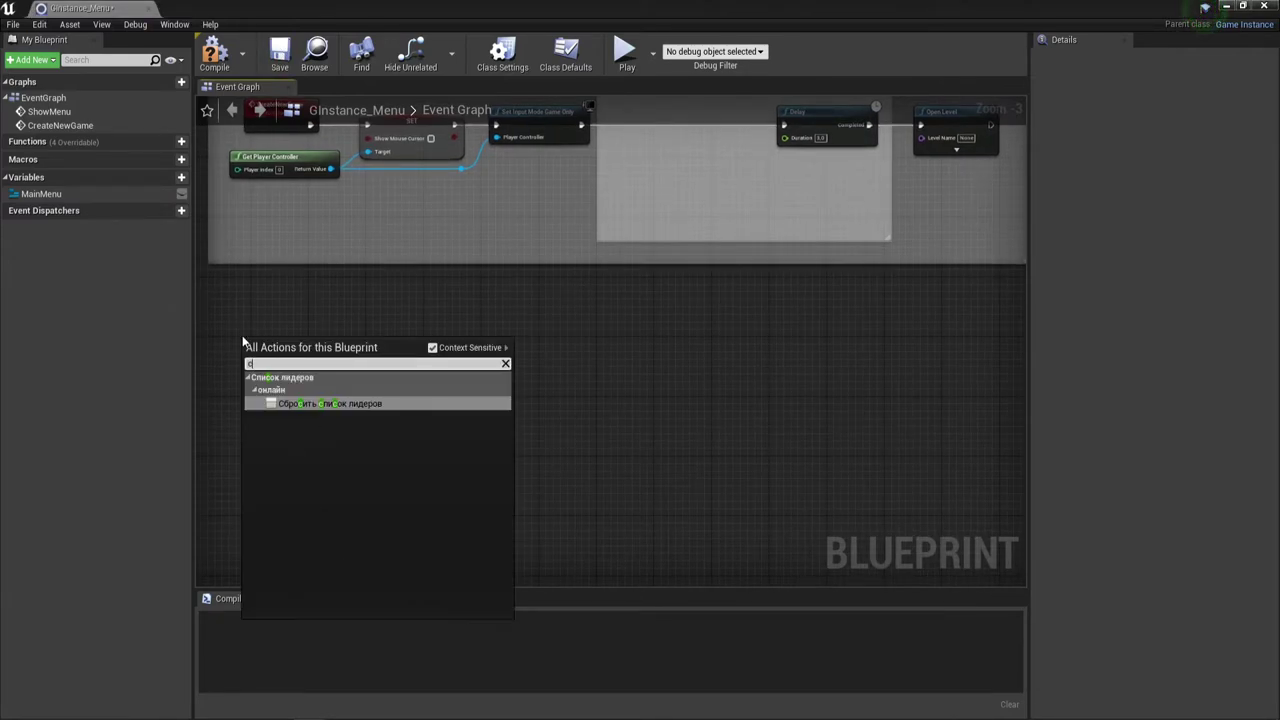
text(ыие)
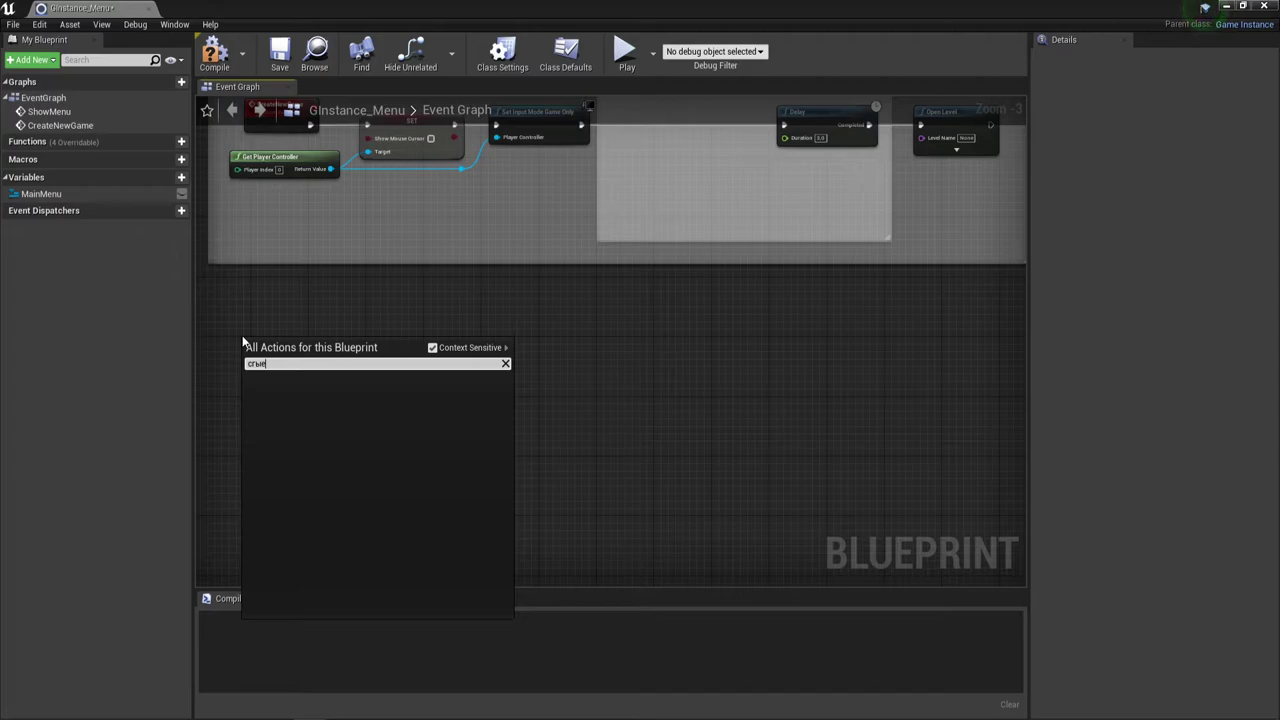
key(BackSpace)
key(BackSpace)
key(BackSpace)
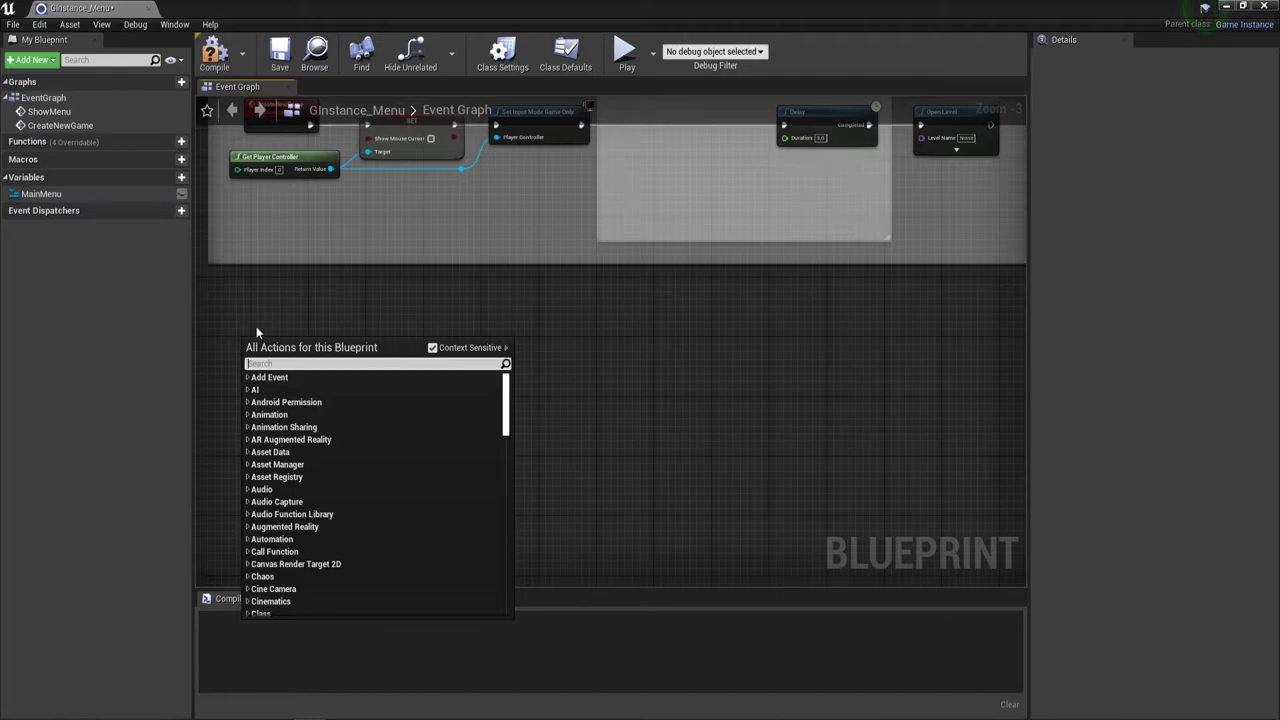
Place a custom event node named LoadGame and shift it slightly right.
text(cu)
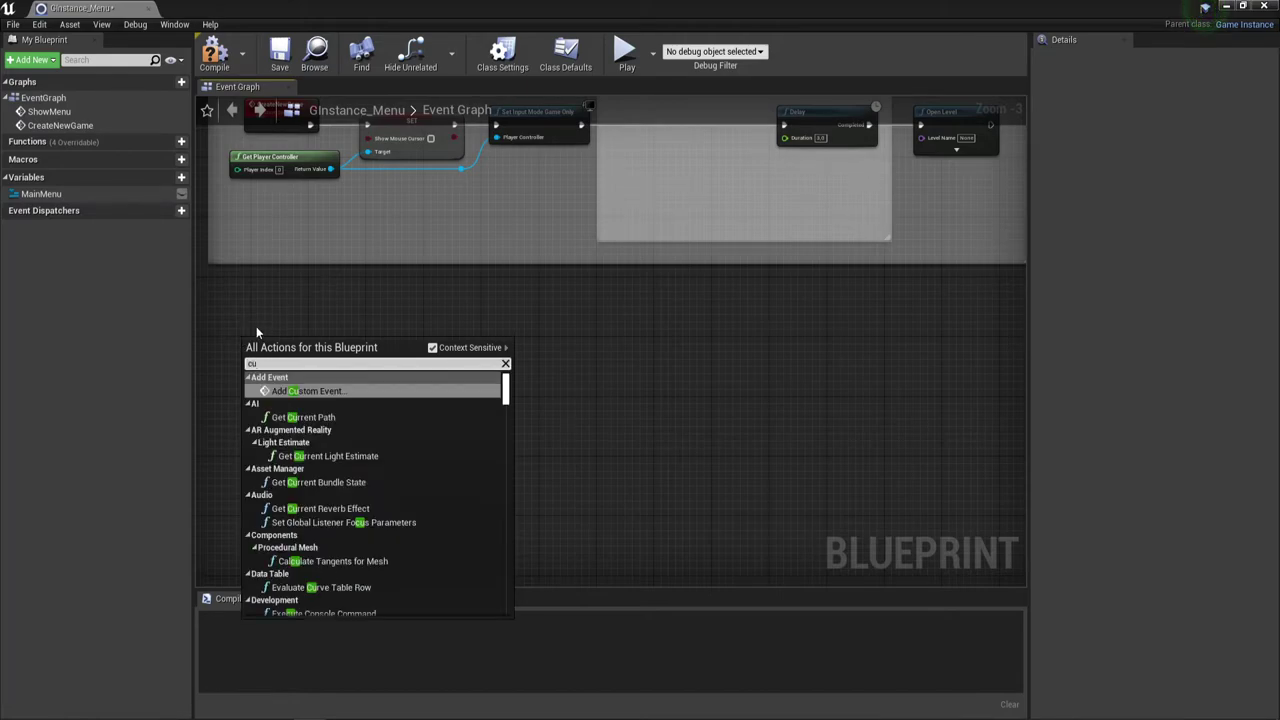
click(340, 390)
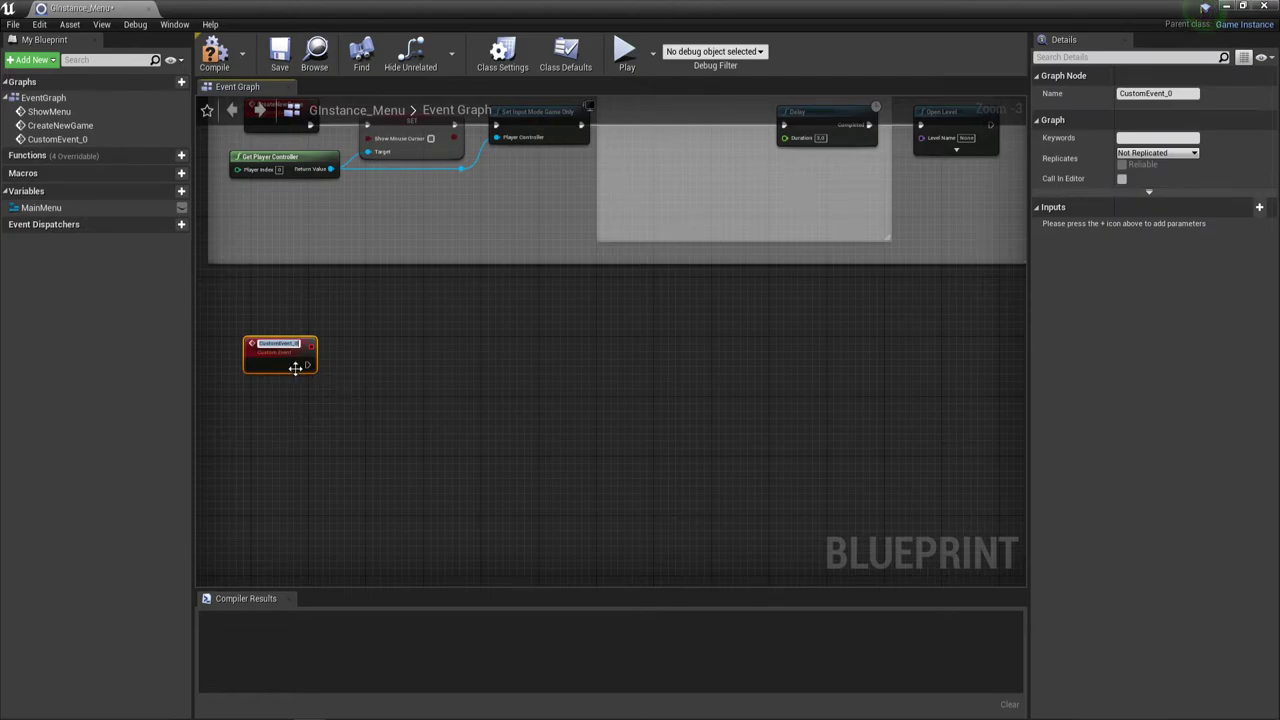
key(BackSpace)
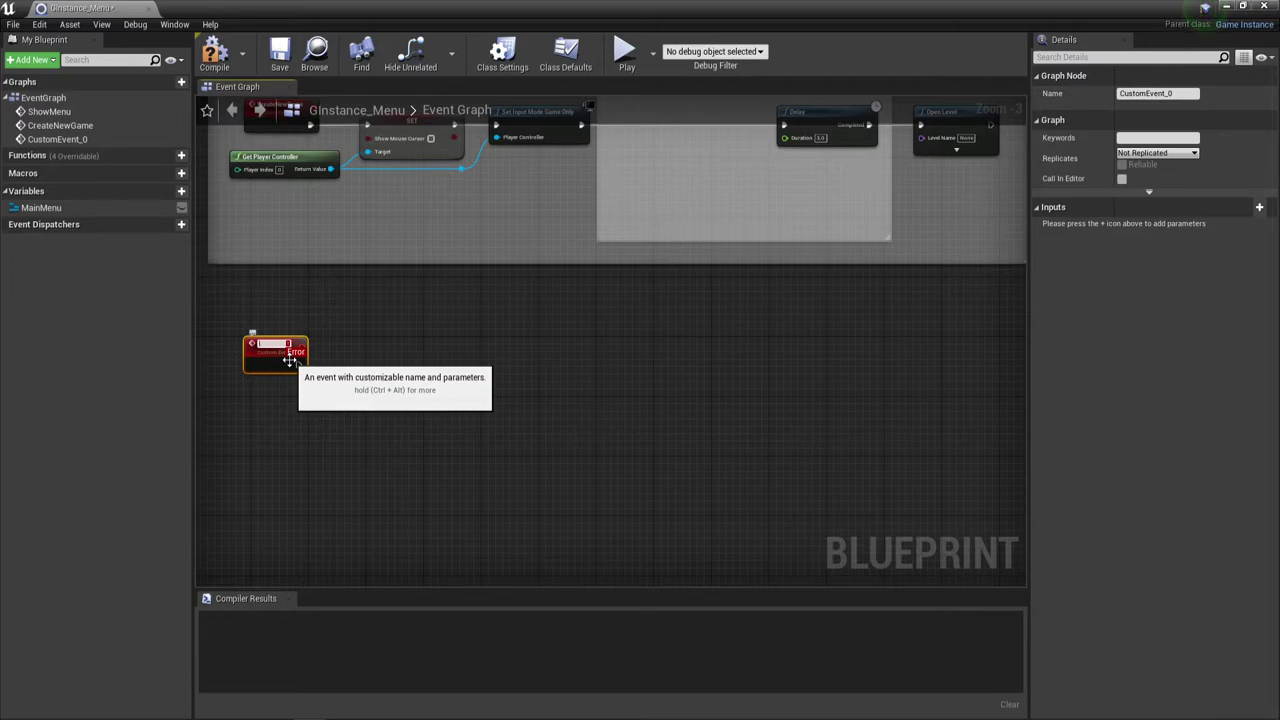
text(LoadGame)
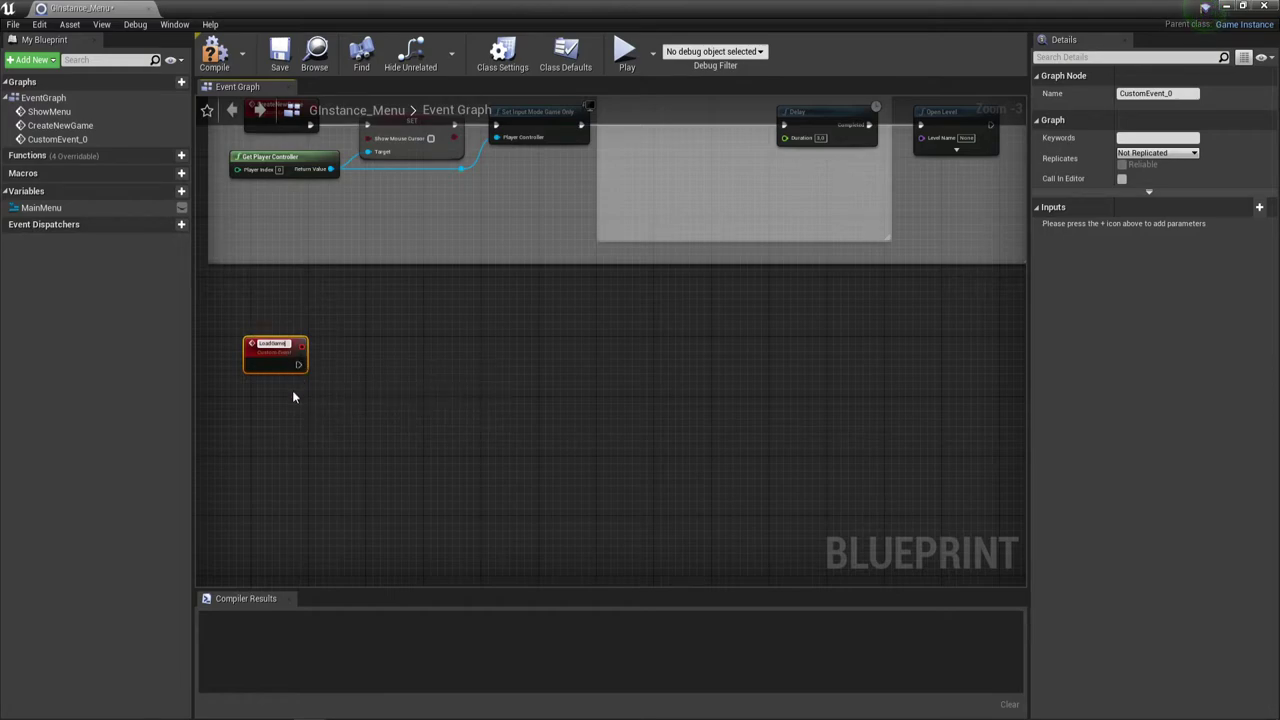
click(292, 390)
scroll(310, 362, up, 1)
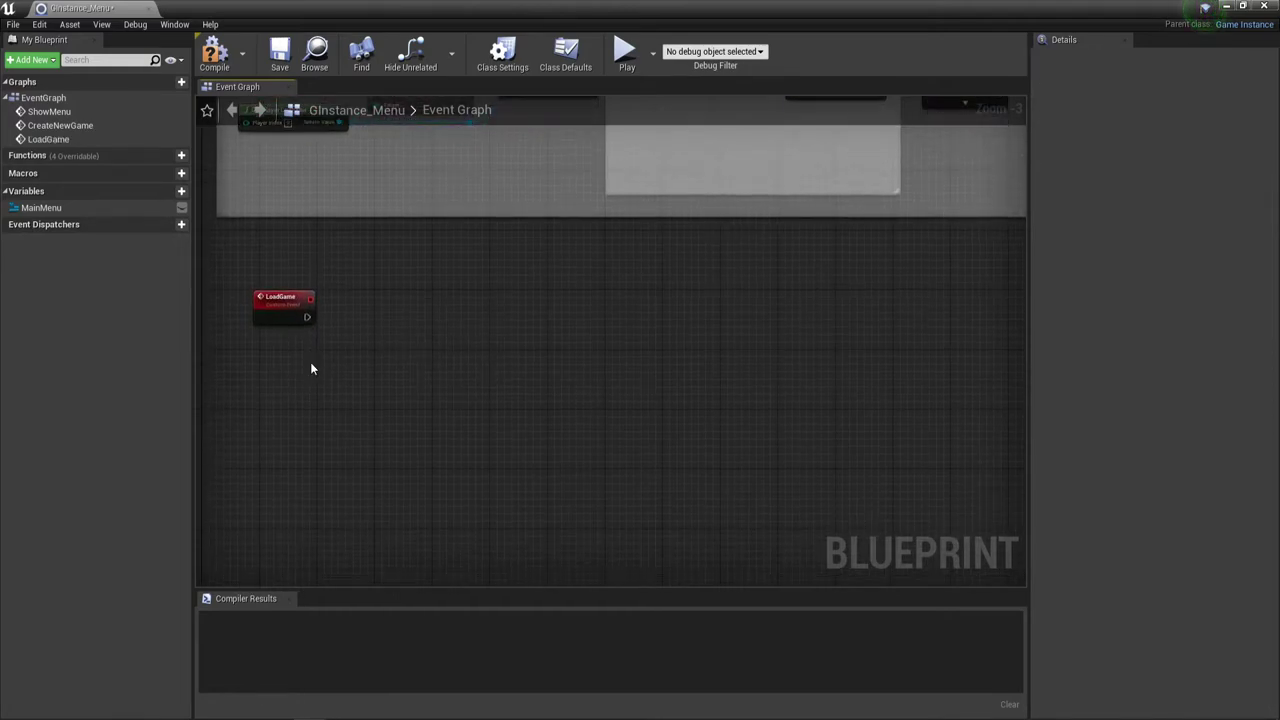
scroll(311, 369, up, 1)
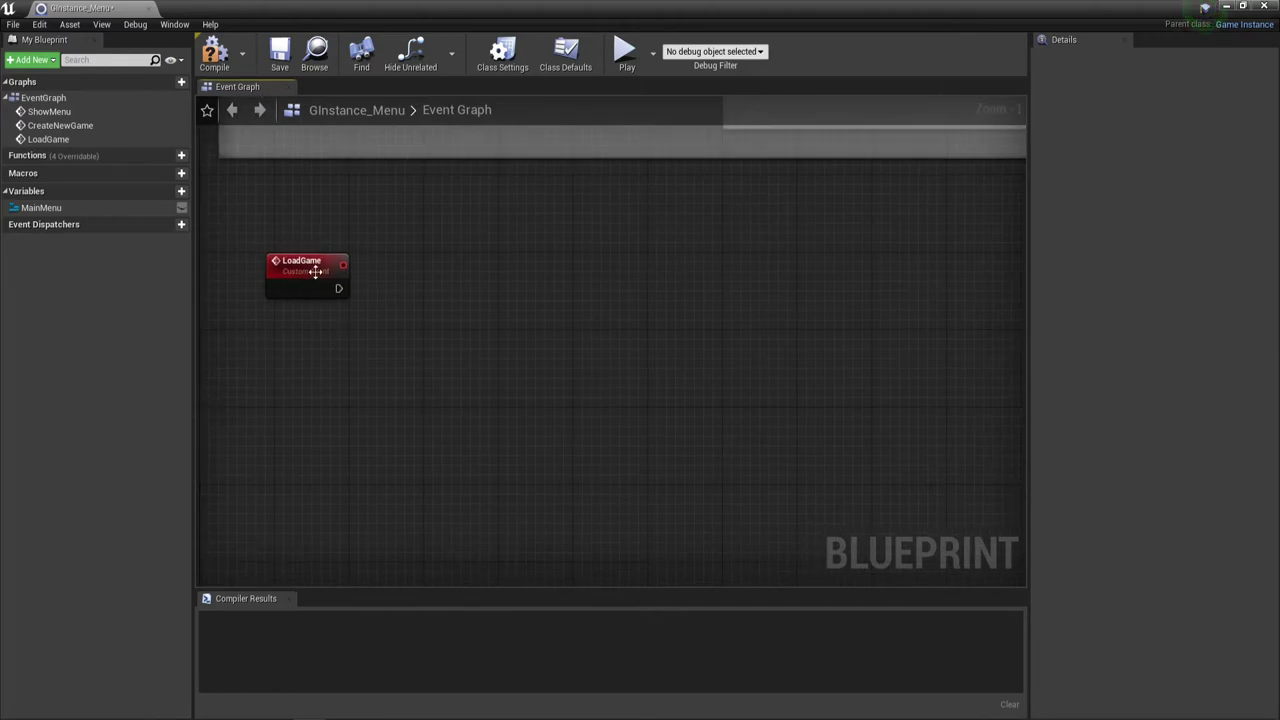
click(275, 321)
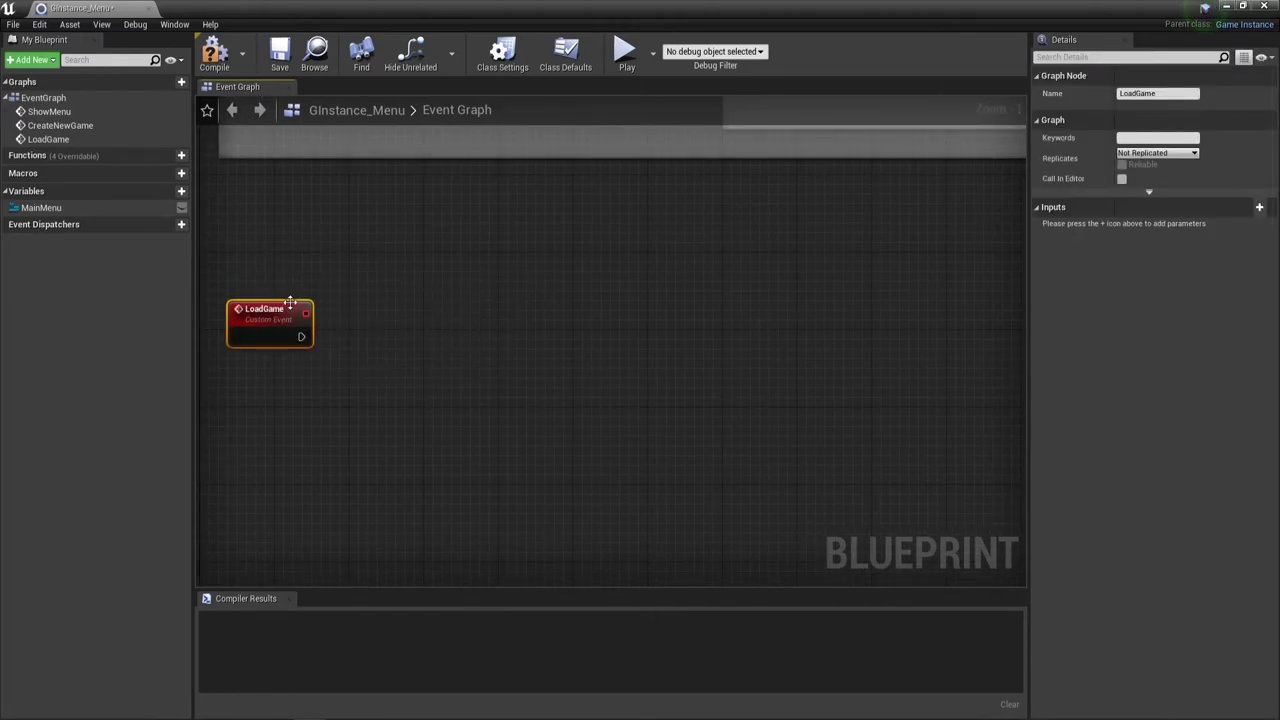
mouse_move(283, 316)
mouse_down()
mouse_move(353, 348)
mouse_move(437, 345)
mouse_up()
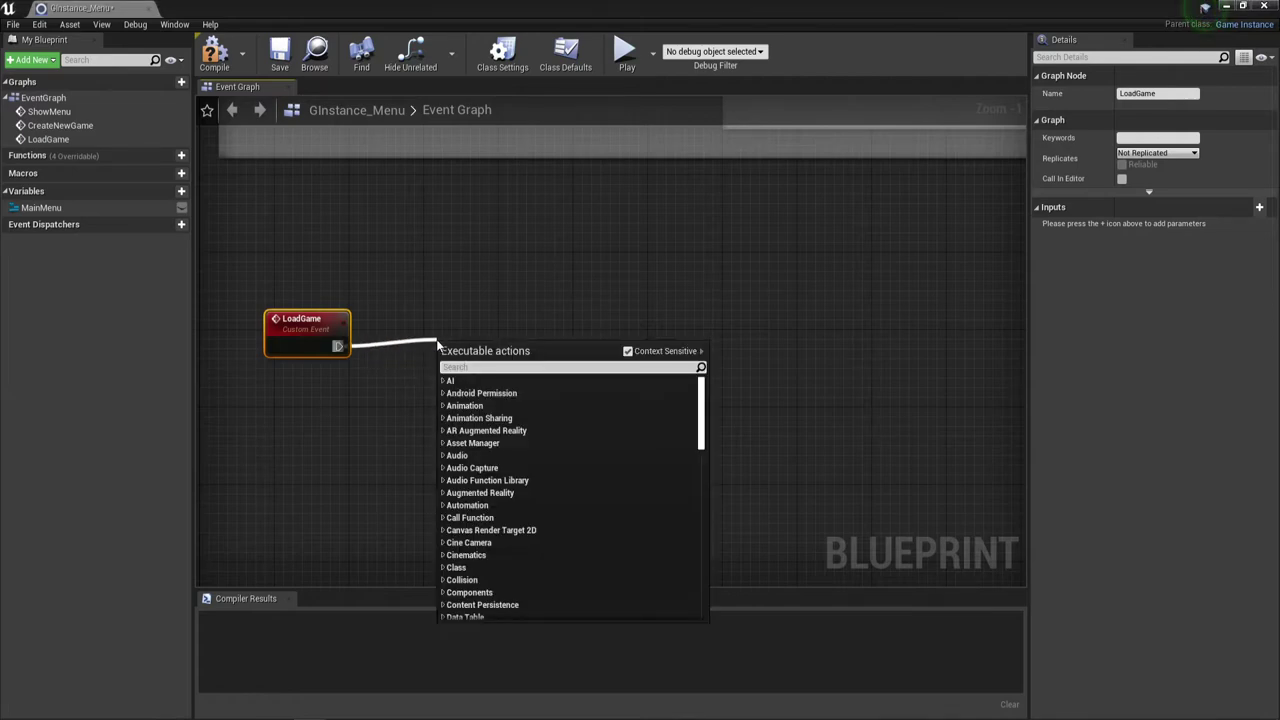
Add a Create Widget node after LoadGame with a copied Get Player Controller as owner.
text(cre)
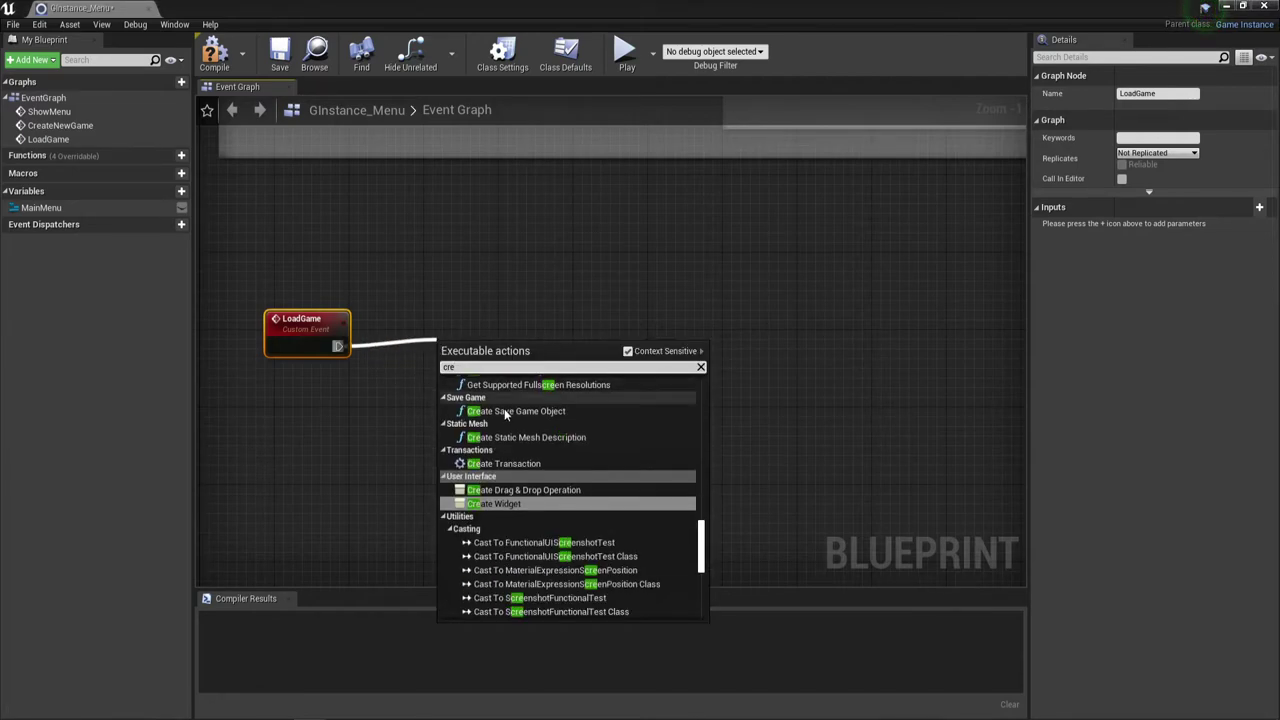
click(500, 505)
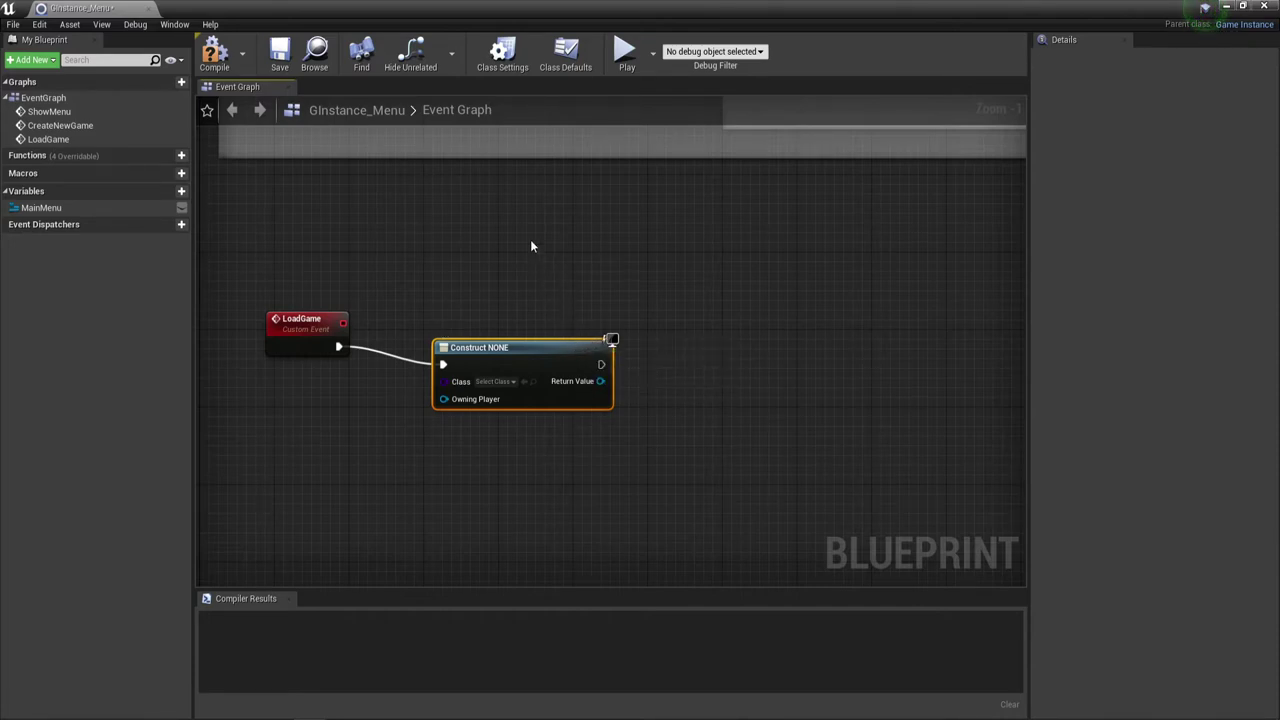
mouse_move(509, 227)
right_down()
mouse_move(540, 337)
mouse_move(521, 358)
right_up()
click(371, 152)
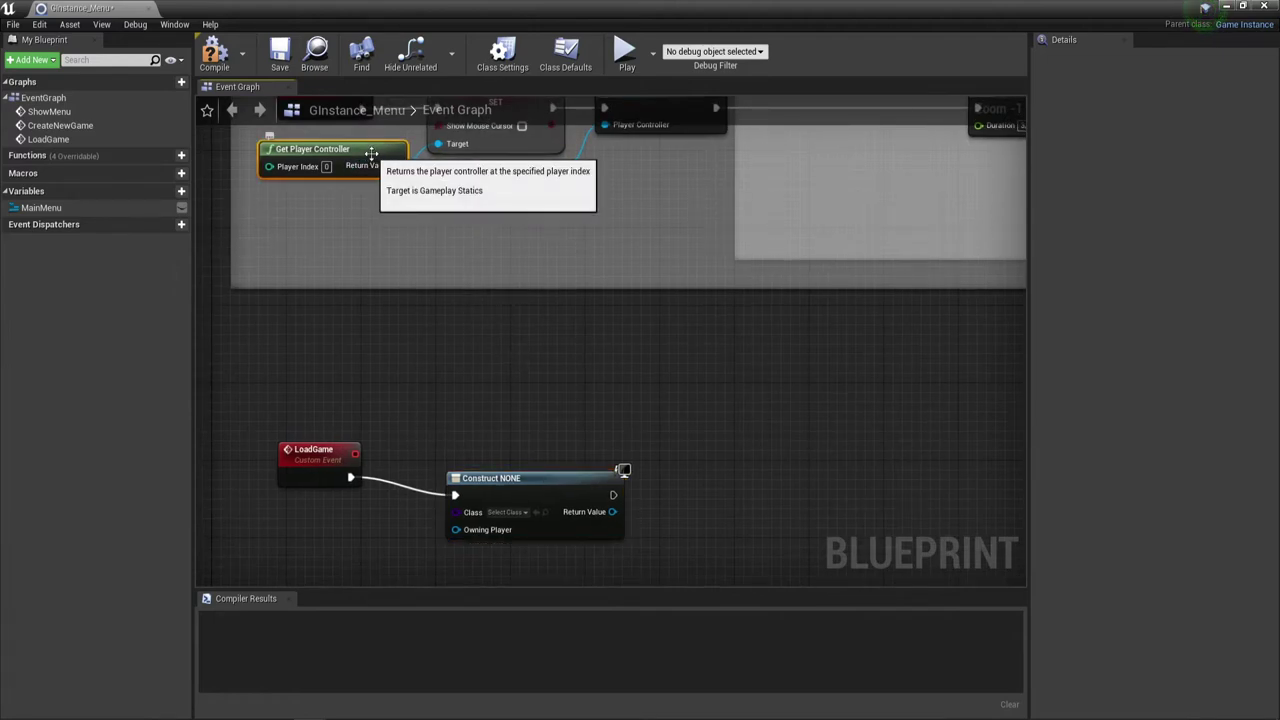
key(ctrl+c)
key(ctrl+v)
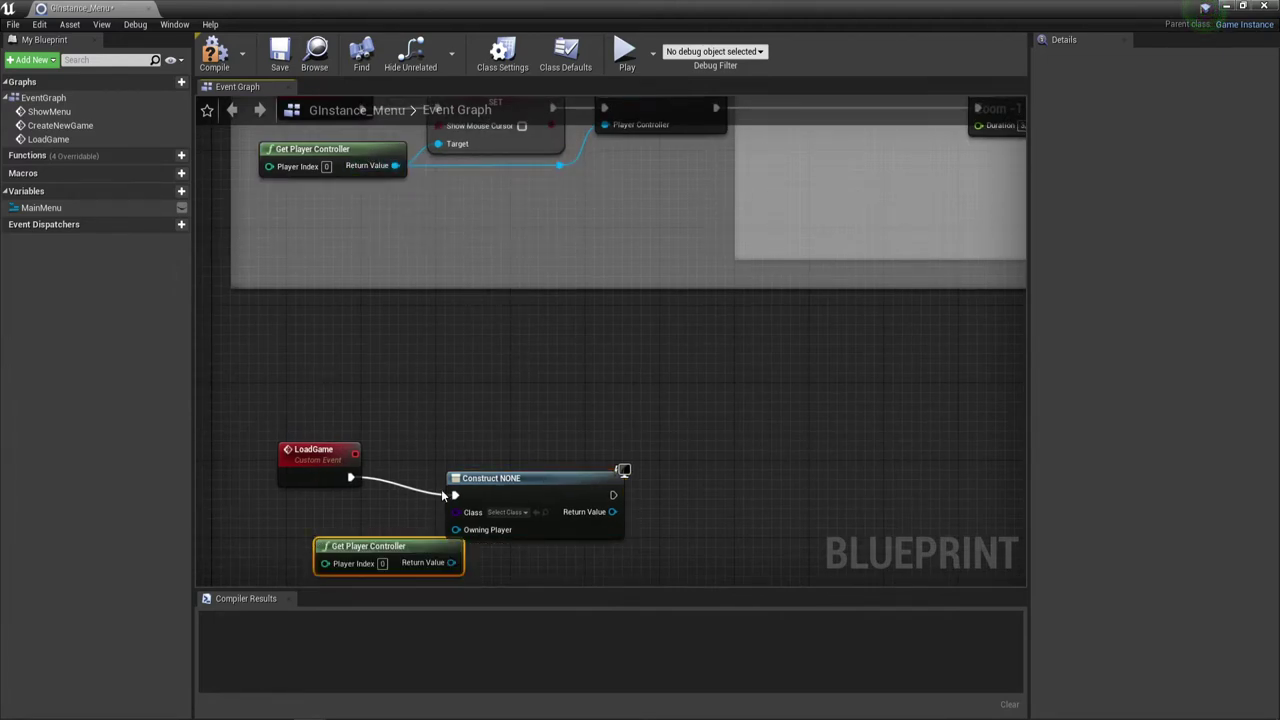
right_drag(441, 489, 407, 330)
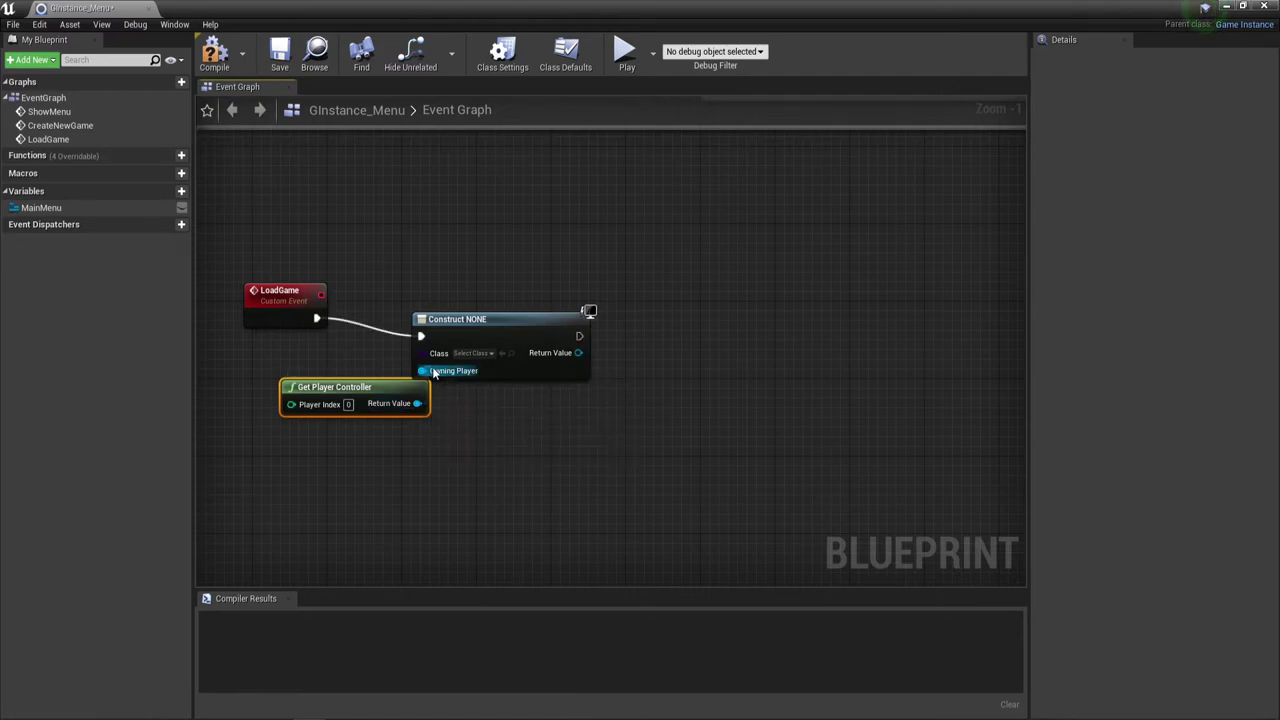
drag(401, 390, 364, 392)
drag(505, 322, 514, 302)
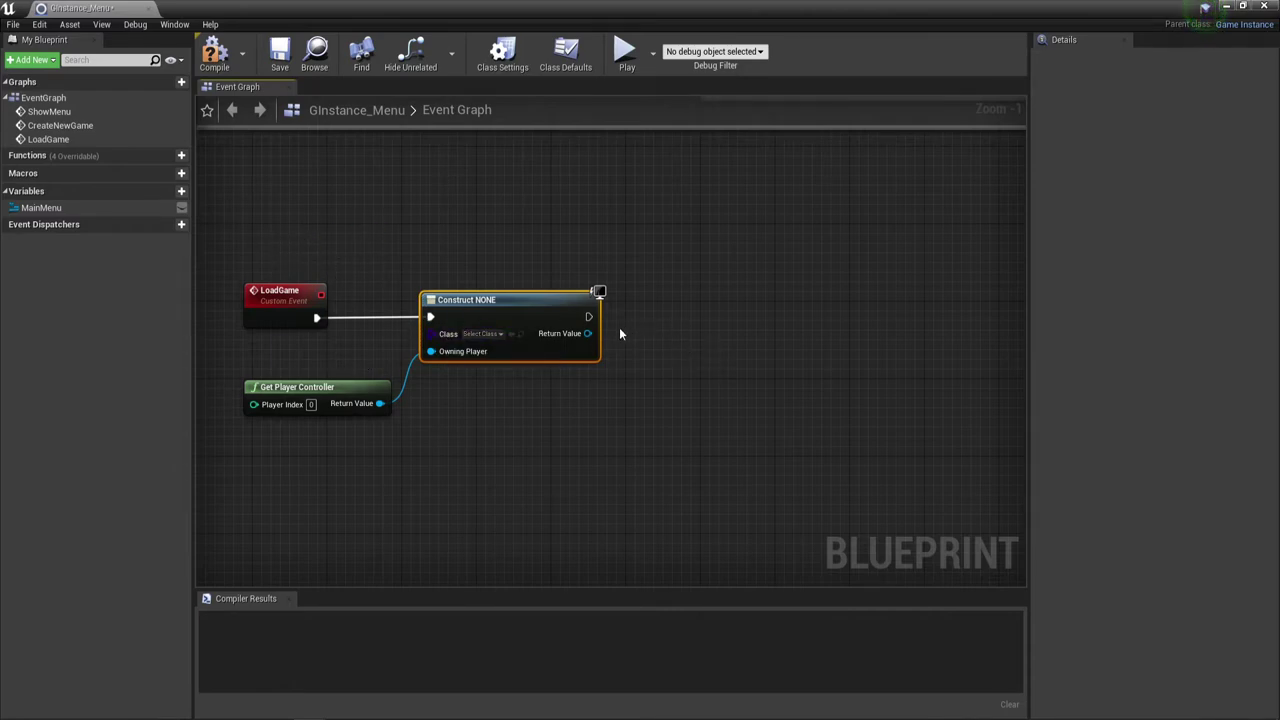
Feed the widget's Return Value into a new Add to Viewport node, then select the branch.
drag(587, 333, 634, 320)
text(ad)
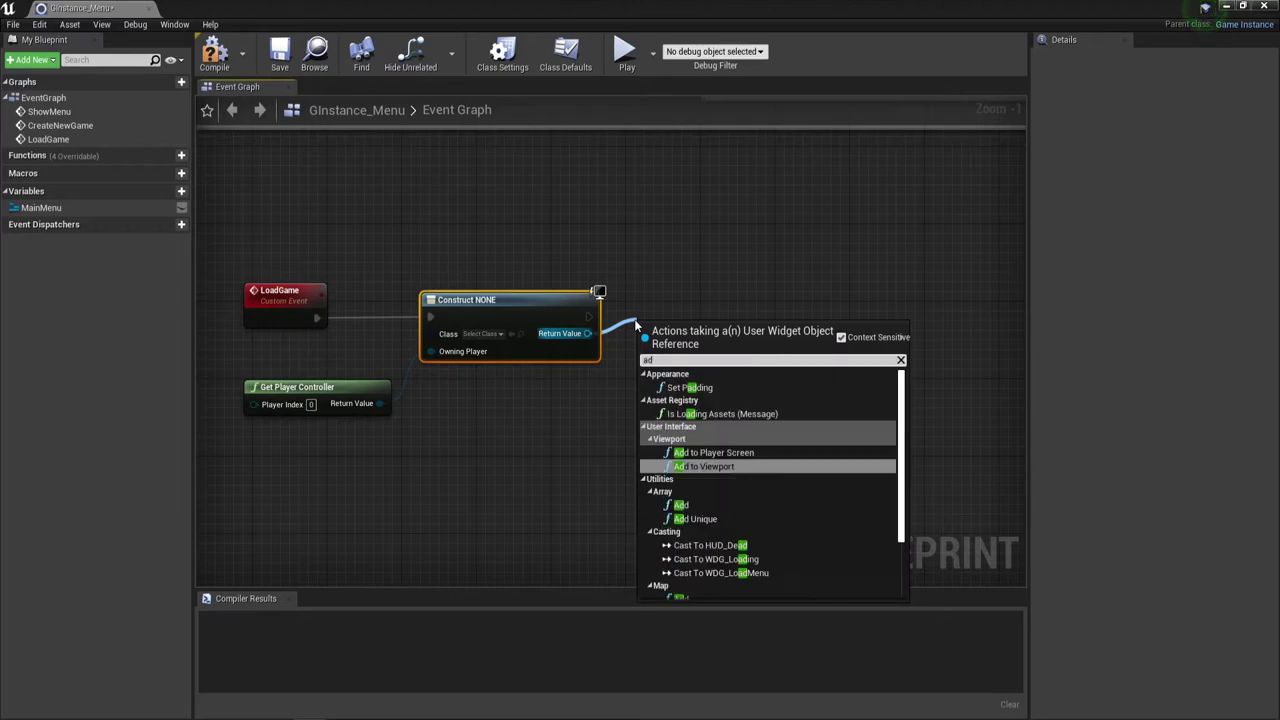
click(700, 466)
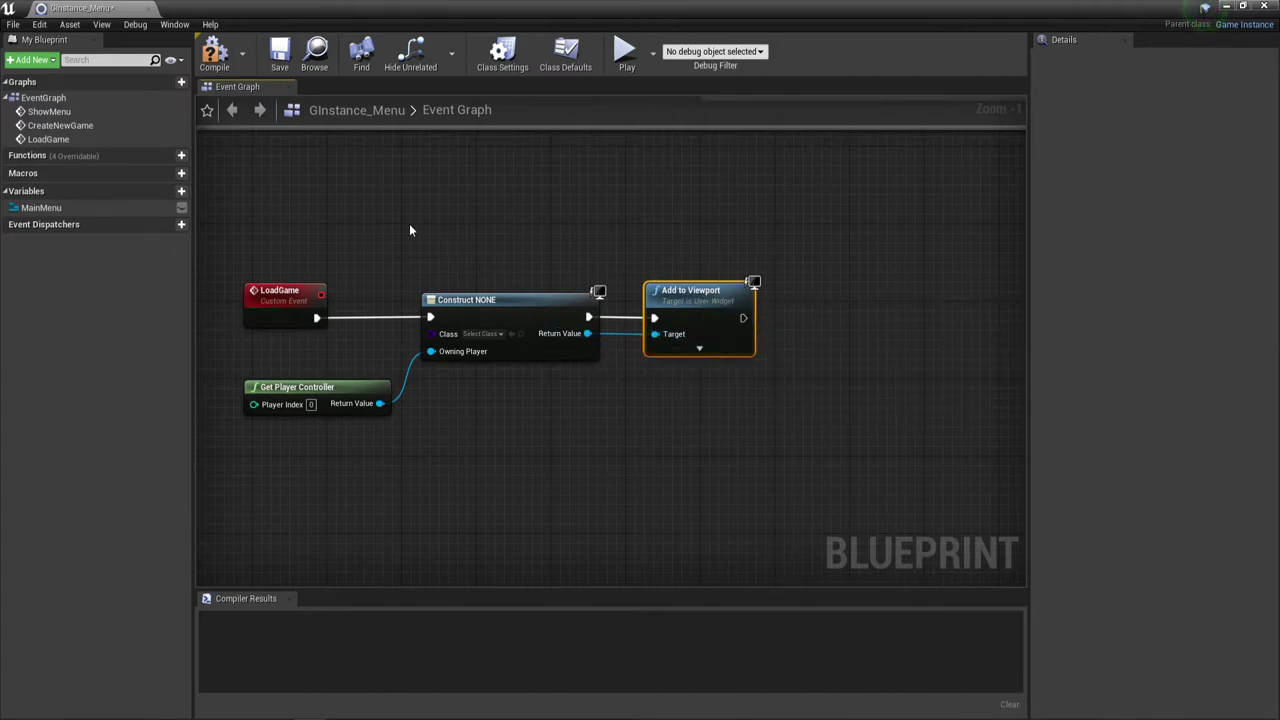
mouse_move(234, 220)
mouse_down()
mouse_move(608, 512)
mouse_move(732, 478)
mouse_up()
Wrap the four selected nodes in a comment titled 'Загрузка виджета загрузки игры'.
key(c)
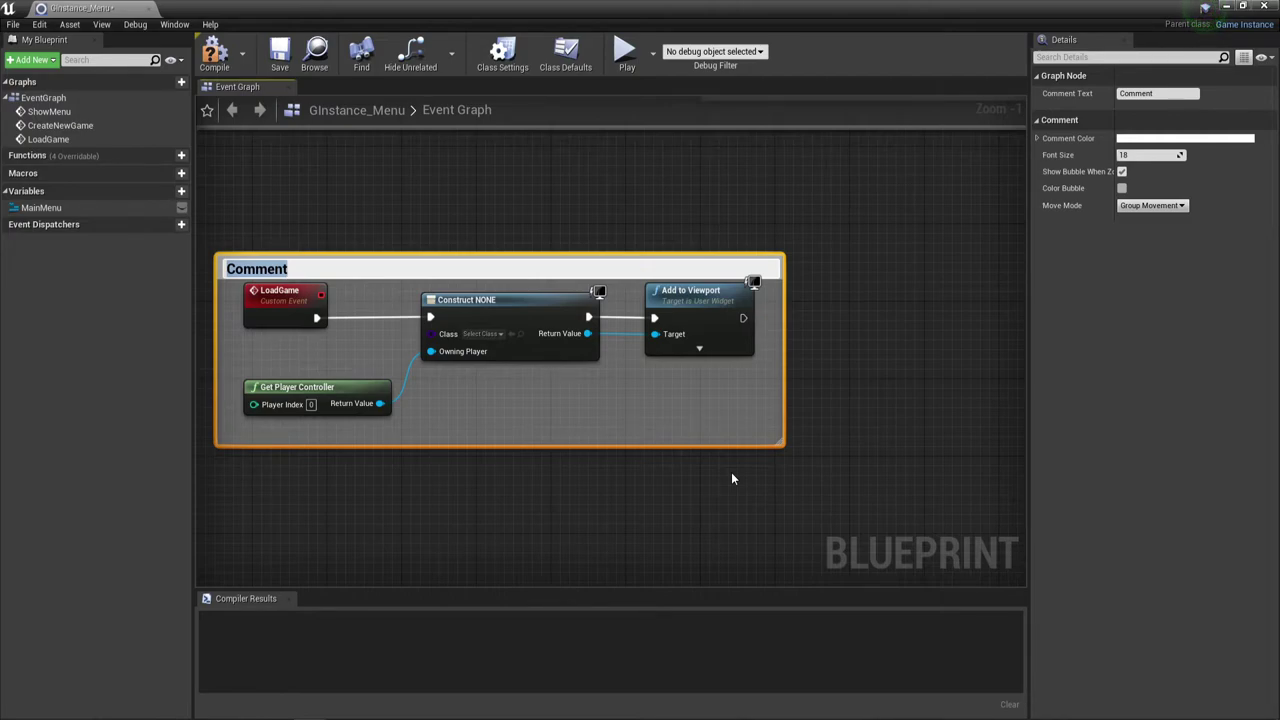
text(B)
key(BackSpace)
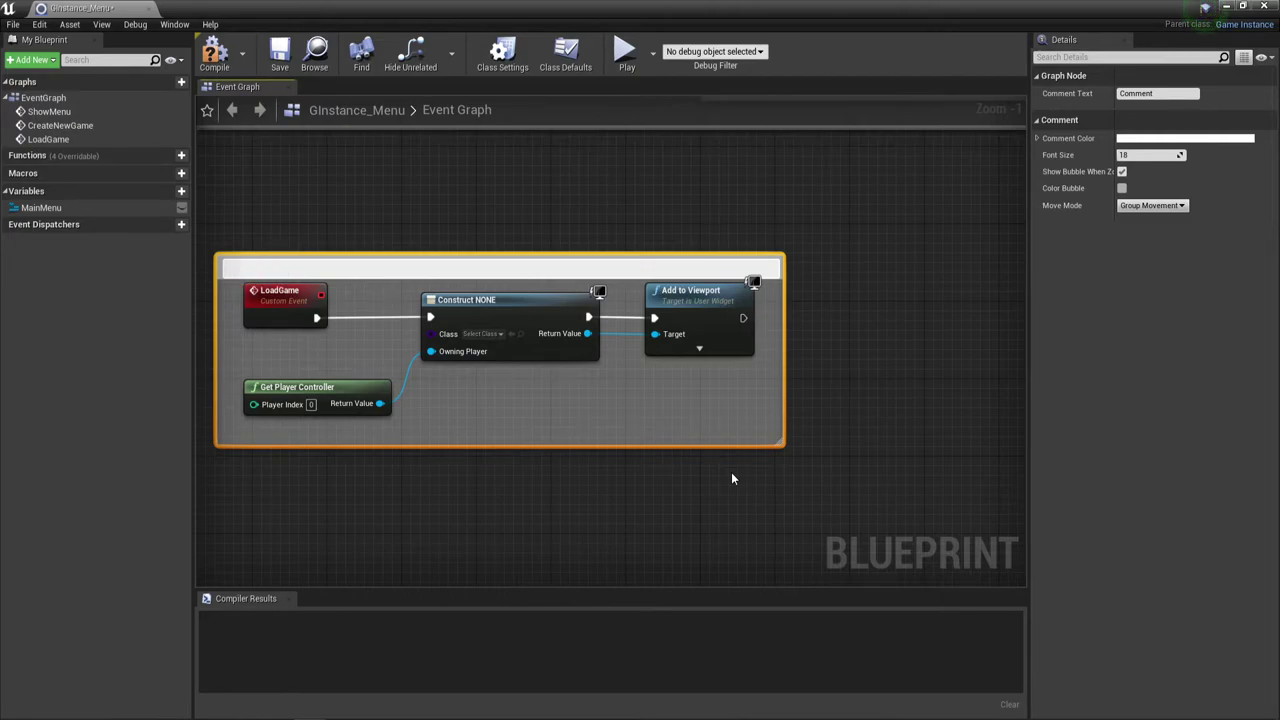
text(З)
text(агрузка )
text(видж)
text(ета з)
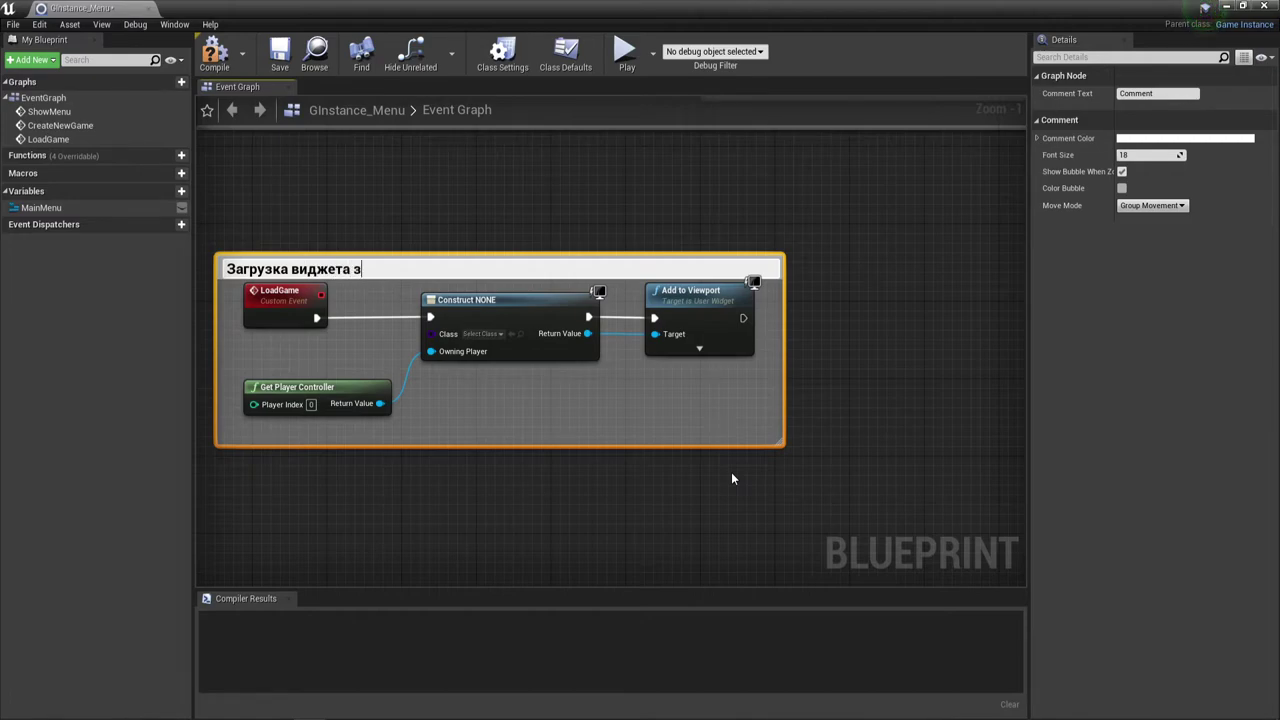
text(агр)
key(BackSpace)
text(зки иг)
text(ры)
click(490, 460)
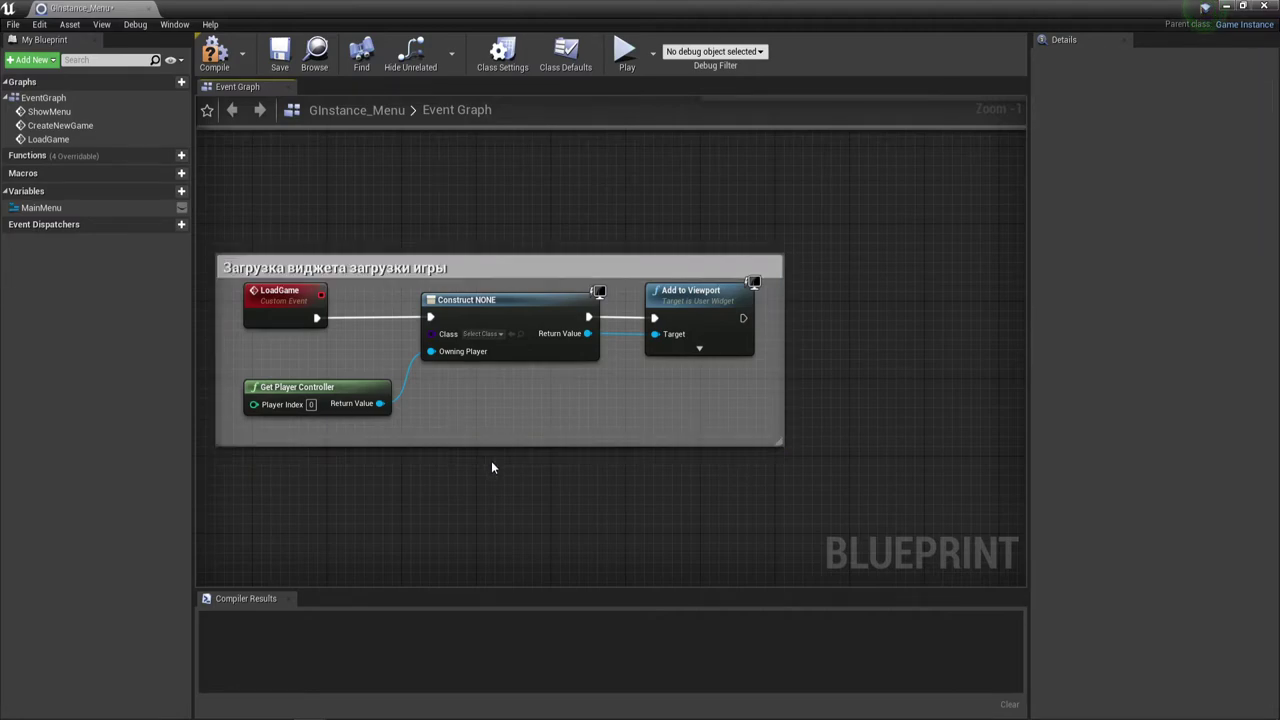
right_drag(456, 513, 498, 428)
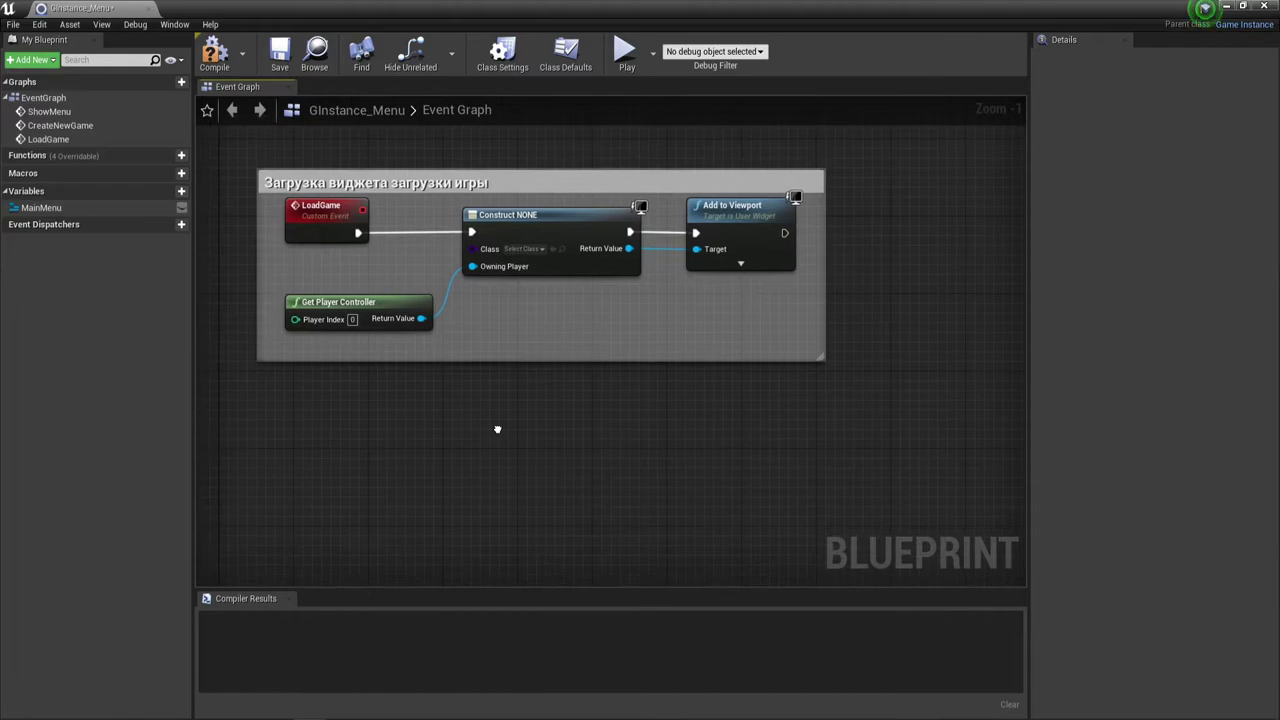
click(530, 247)
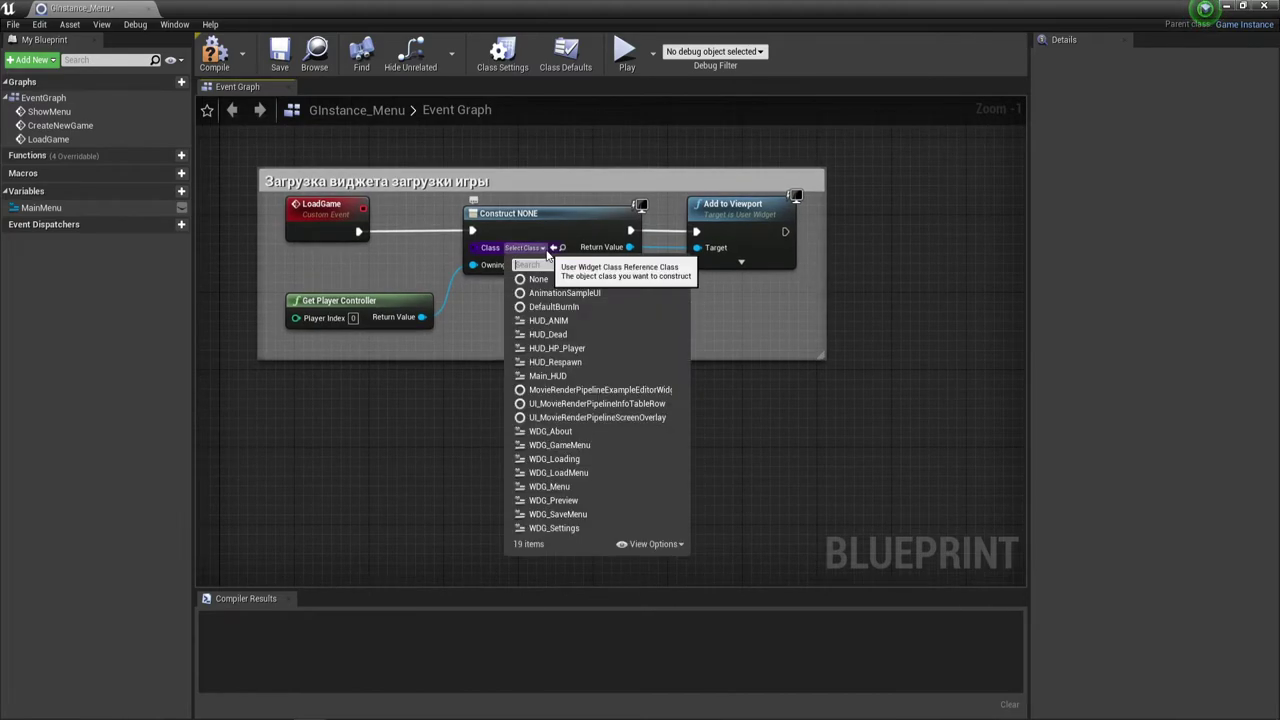
Set the Create Widget node's class to WDG_LoadMenu and reframe the comment box.
click(578, 473)
mouse_move(572, 448)
right_down()
mouse_move(583, 360)
mouse_move(551, 273)
right_up()
scroll(580, 364, down, 1)
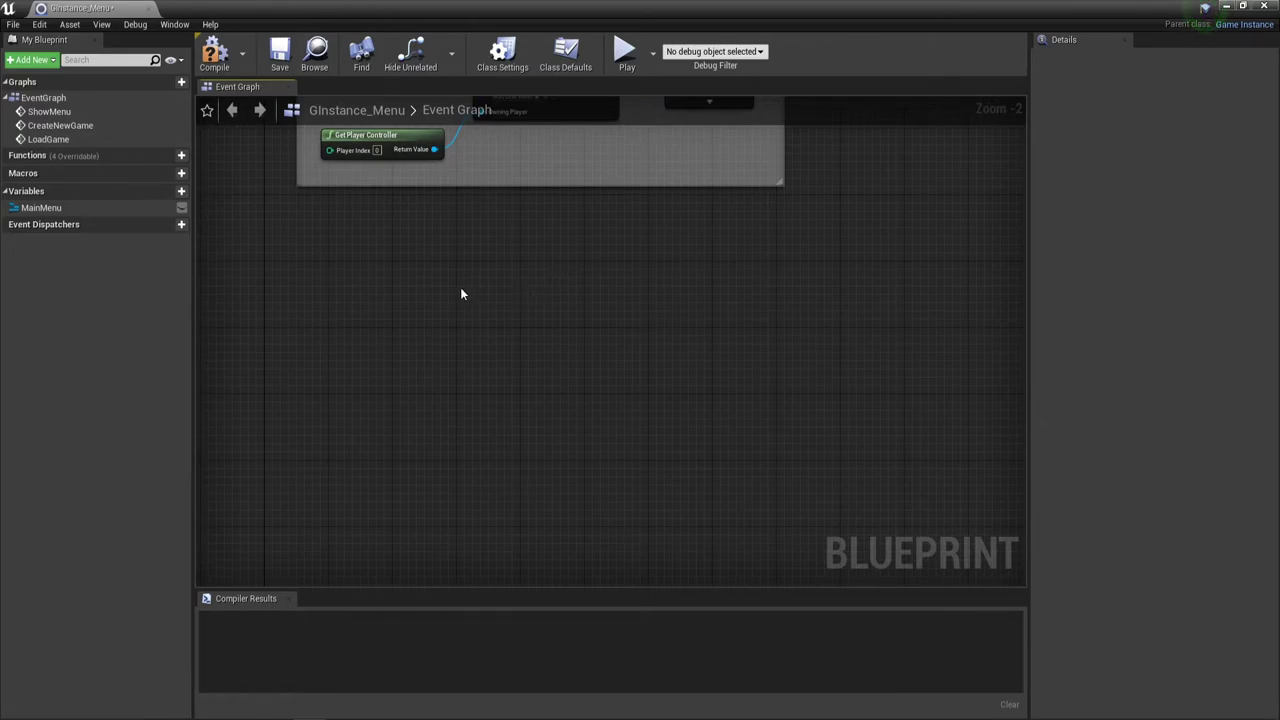
right_drag(368, 269, 361, 326)
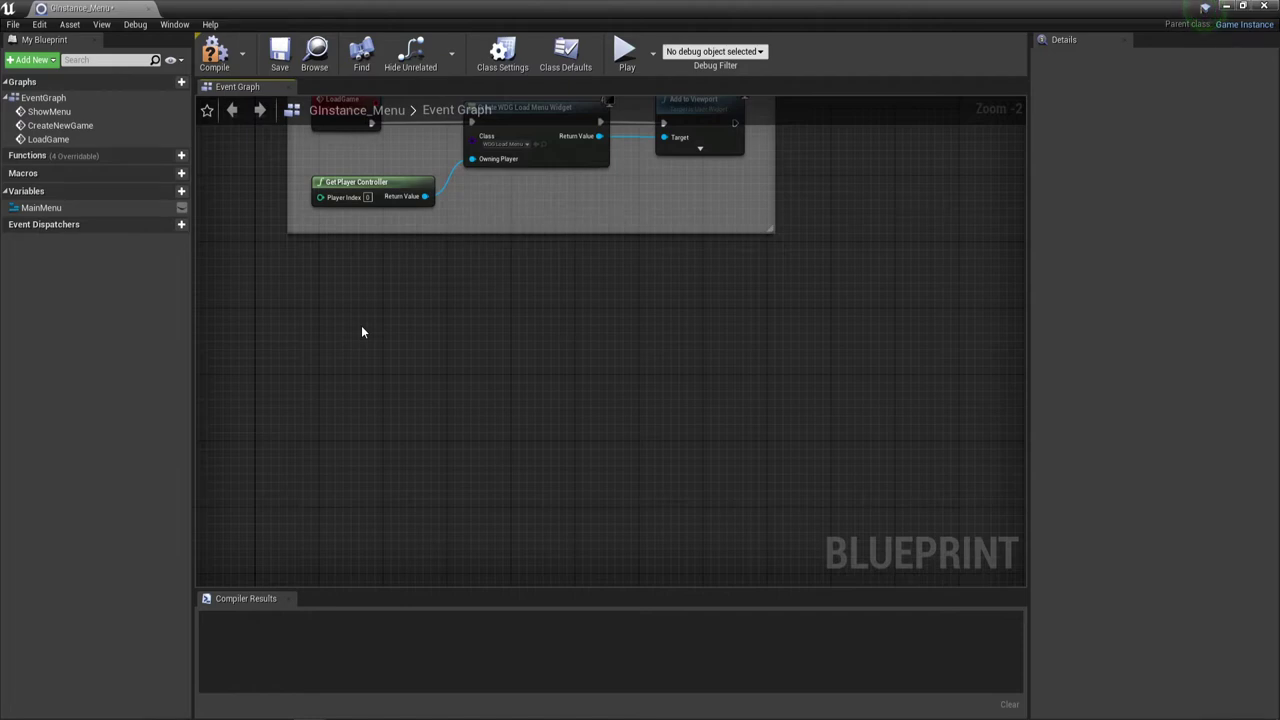
right_drag(360, 342, 366, 333)
scroll(353, 337, up, 1)
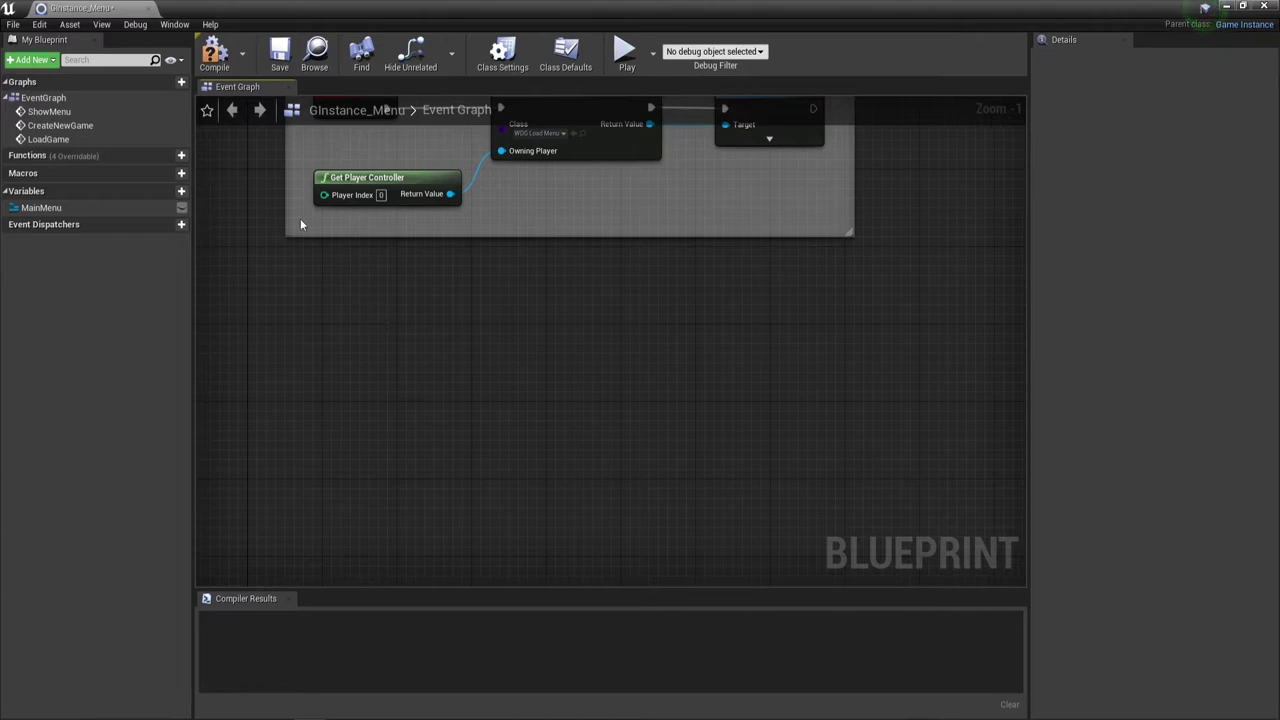
Place another custom event node and name it ShowSettings.
right_click(310, 363)
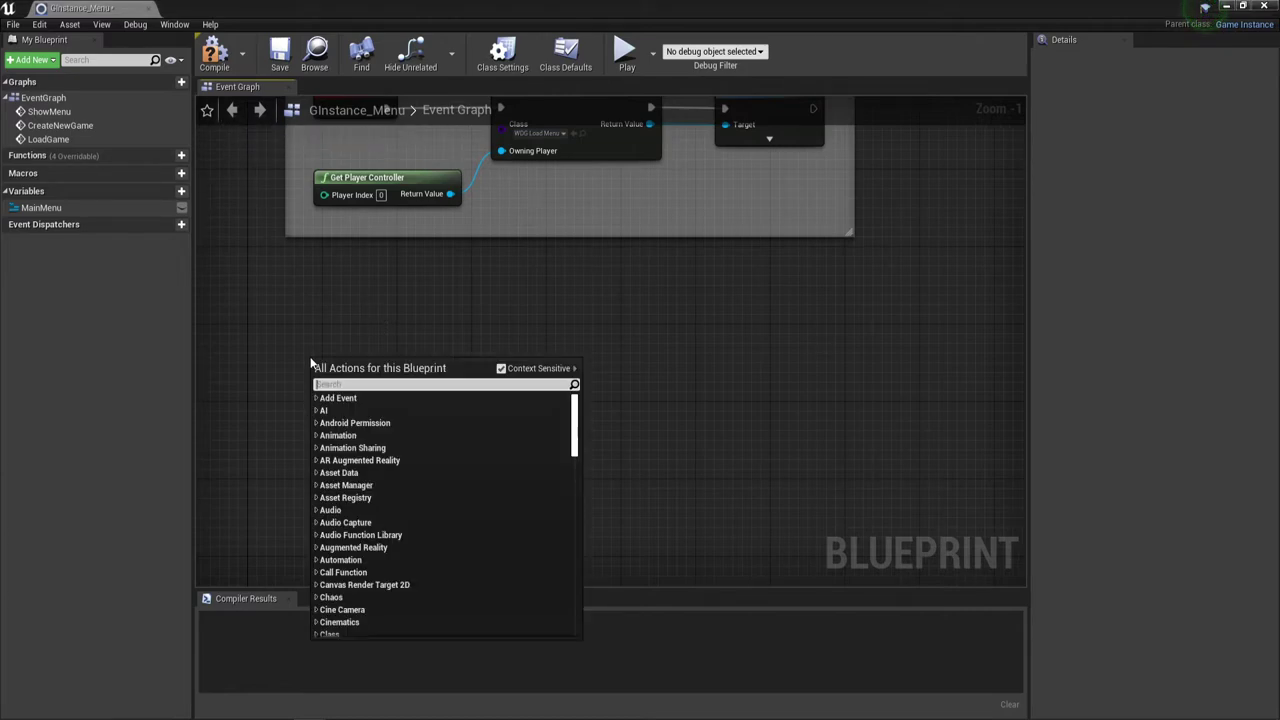
text(cr)
key(BackSpace)
text(u)
key(Return)
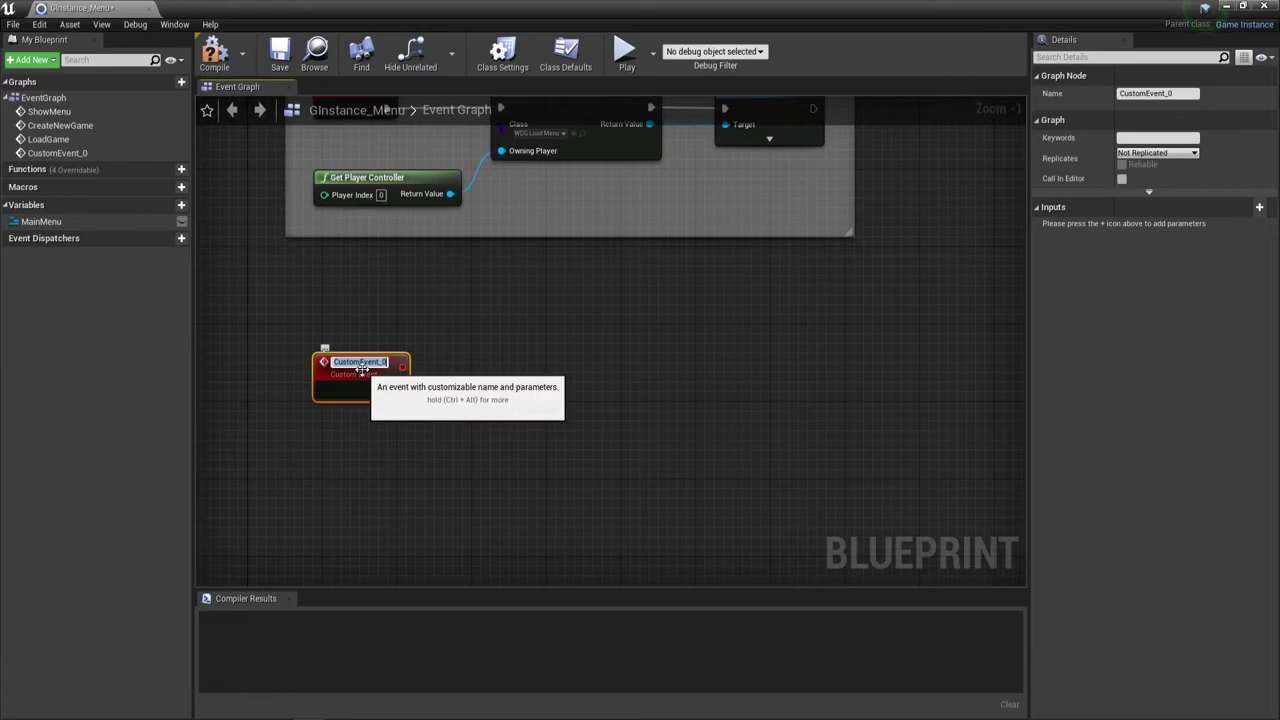
text(bl)
key(BackSpace)
key(BackSpace)
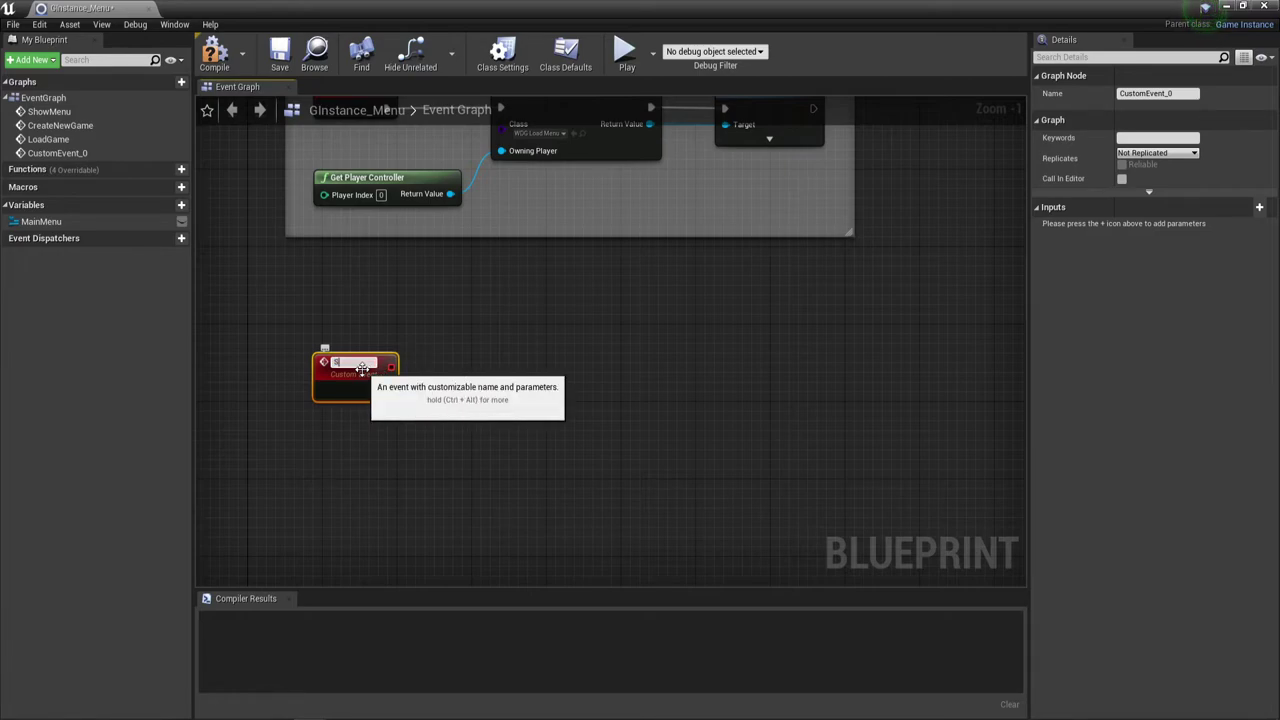
text(Sh)
key(BackSpace)
text(how)
text(Setti)
text(ngs)
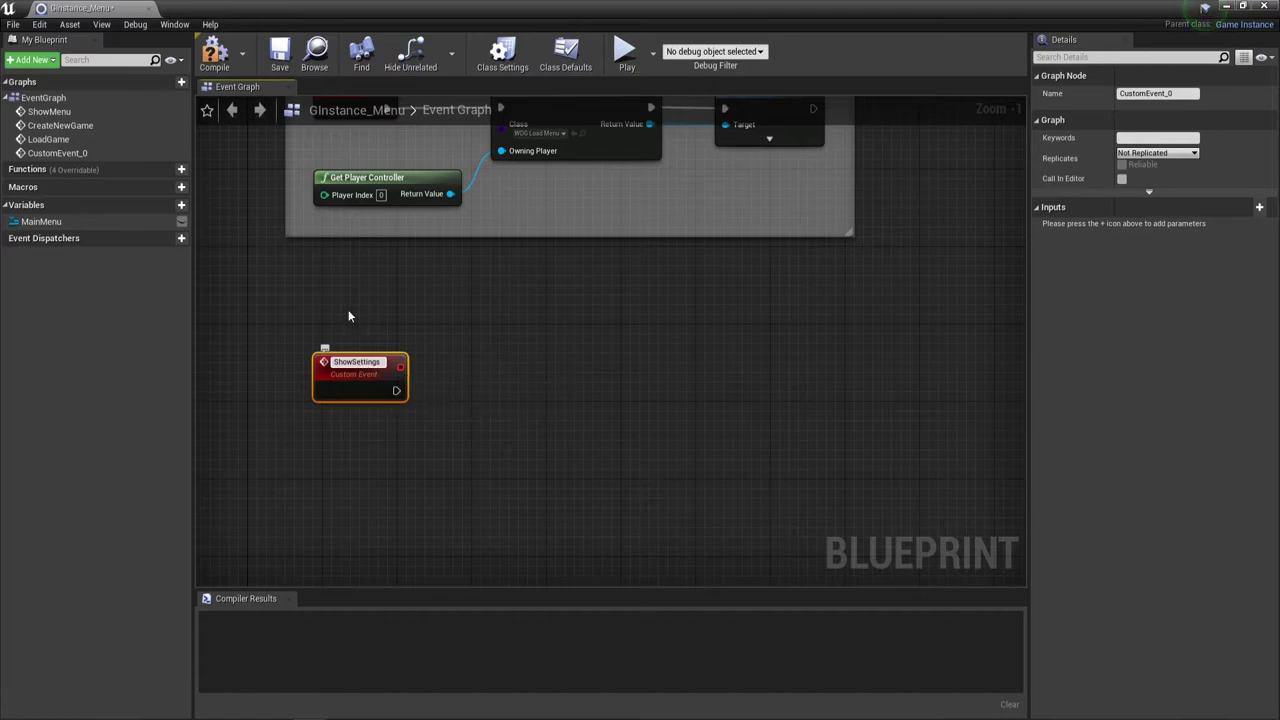
click(554, 410)
right_drag(483, 345, 440, 212)
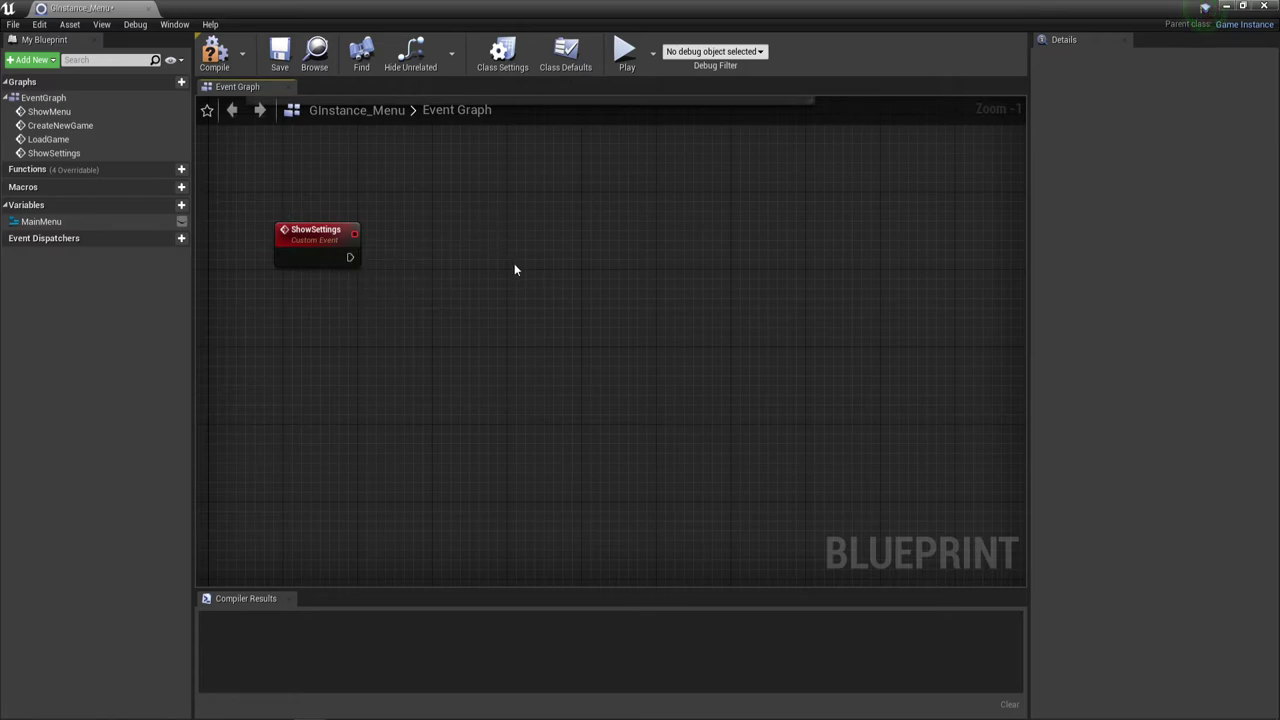
Select Is Valid, Get Player Controller and Create WDG Menu Widget in the main-menu block.
scroll(552, 261, down, 2)
right_drag(551, 262, 524, 454)
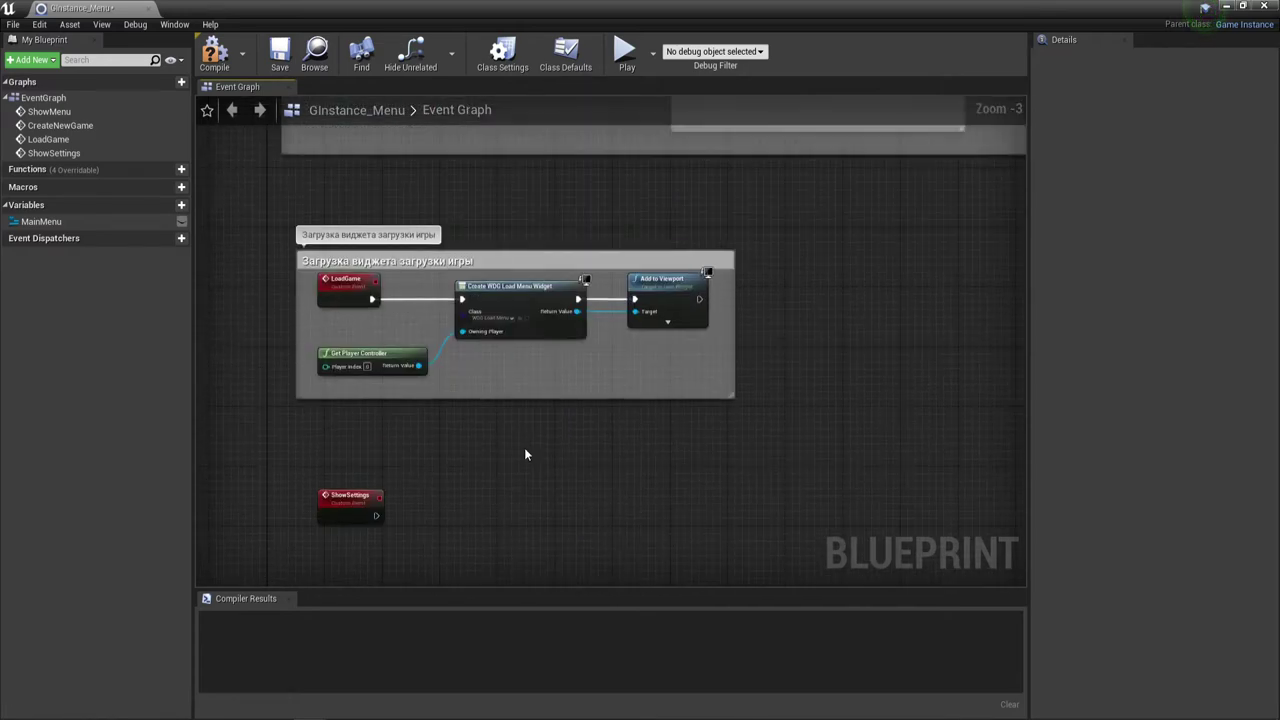
right_drag(521, 214, 469, 400)
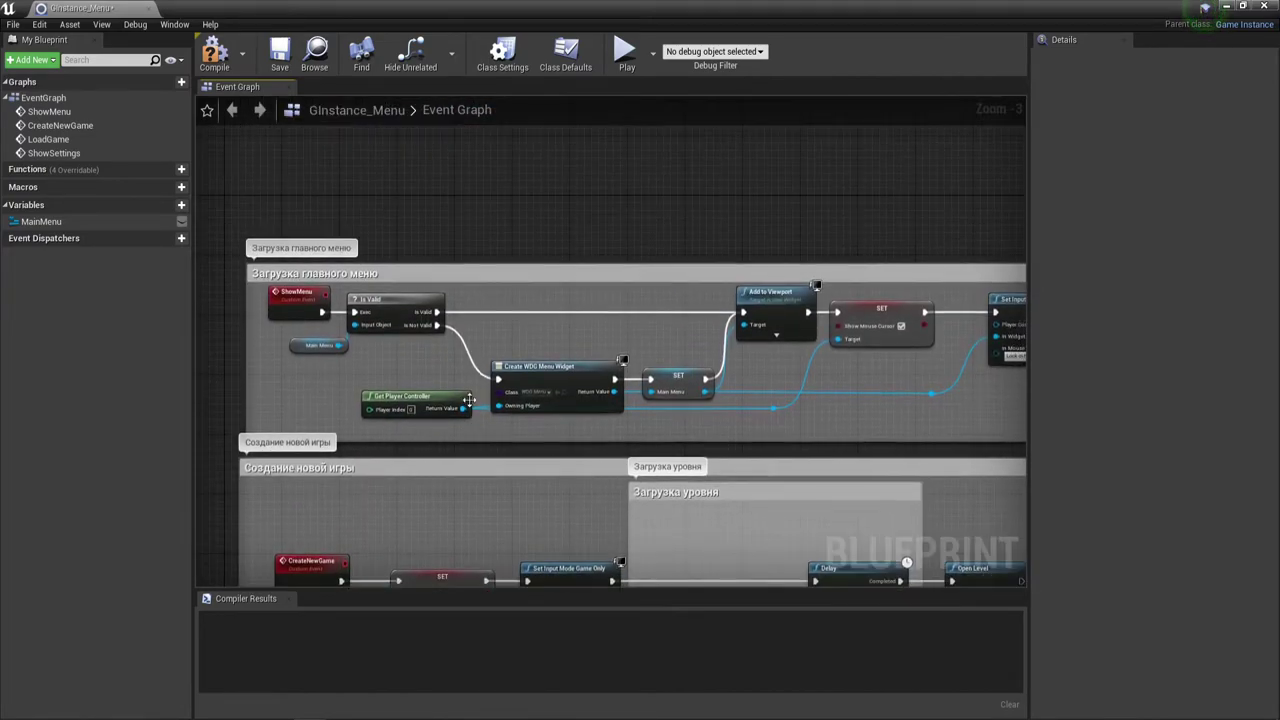
right_drag(517, 305, 517, 223)
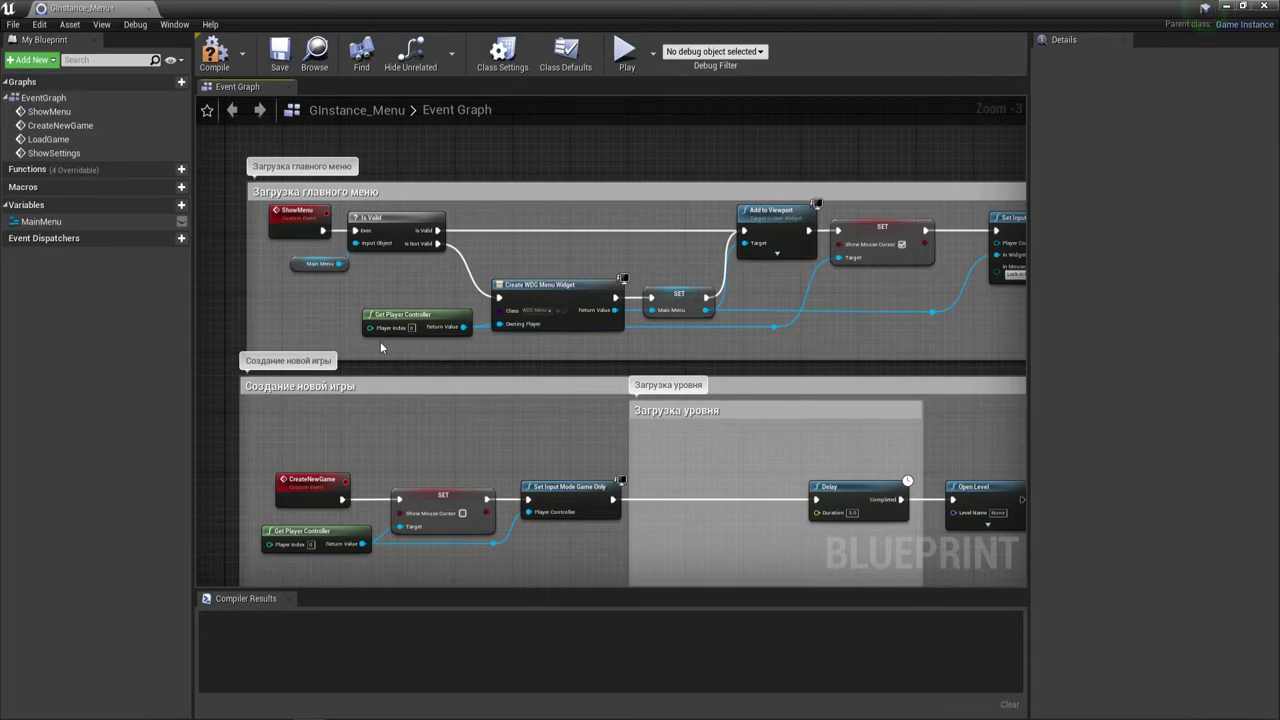
drag(380, 341, 583, 233)
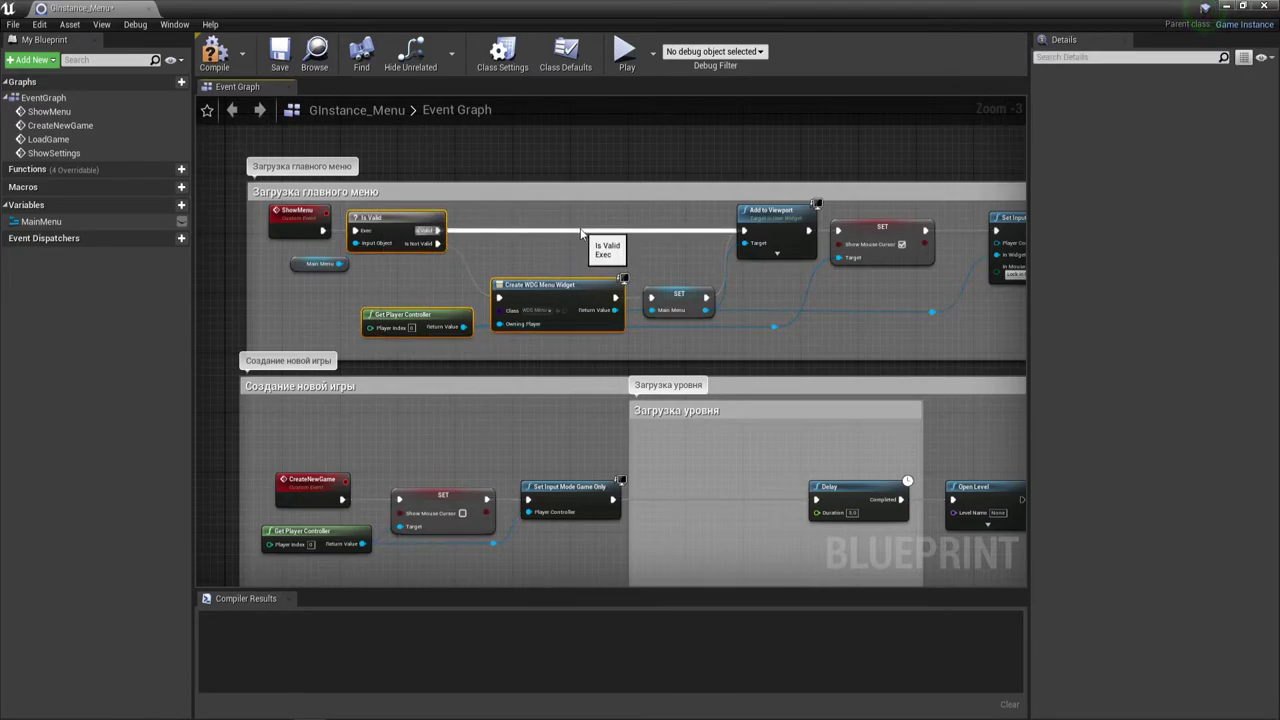
mouse_move(536, 353)
right_down()
mouse_move(543, 410)
mouse_move(514, 351)
right_up()
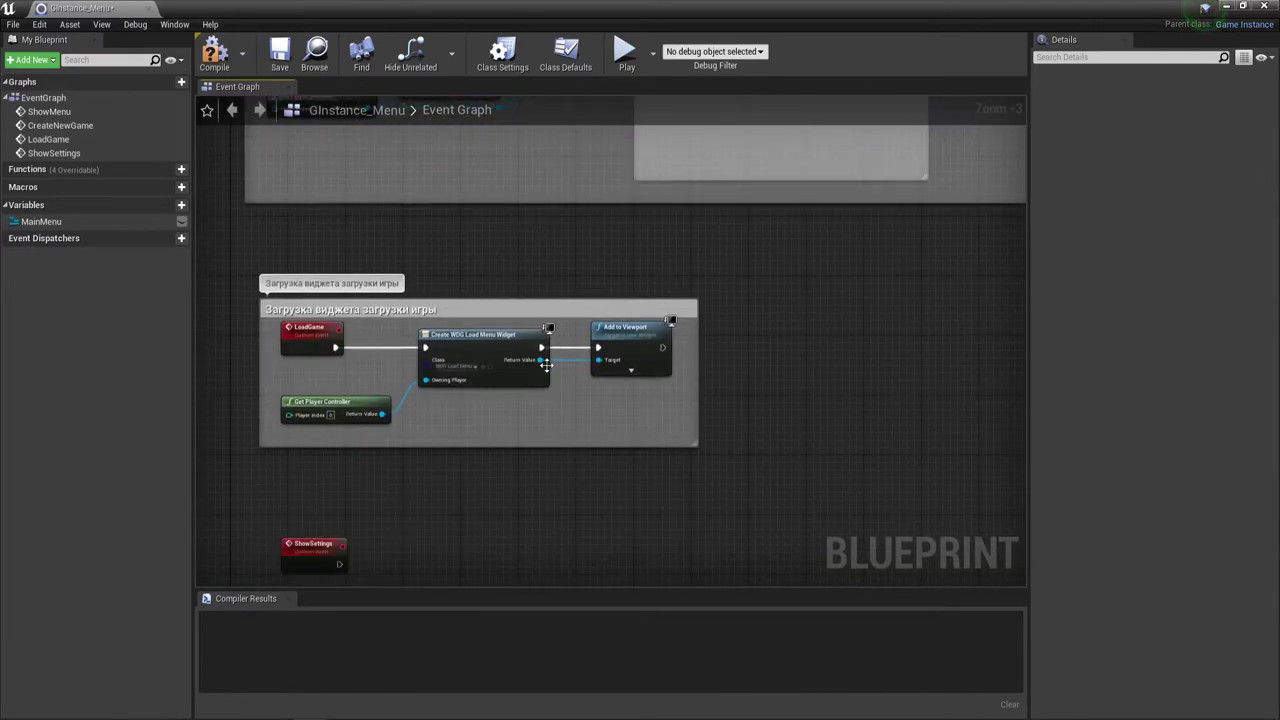
Paste the nodes by ShowSettings, wire it into Is Valid, and promote Return Value to NewVar_0.
mouse_move(454, 424)
right_down()
mouse_move(445, 326)
mouse_move(460, 309)
right_up()
scroll(437, 366, up, 2)
key(ctrl+v)
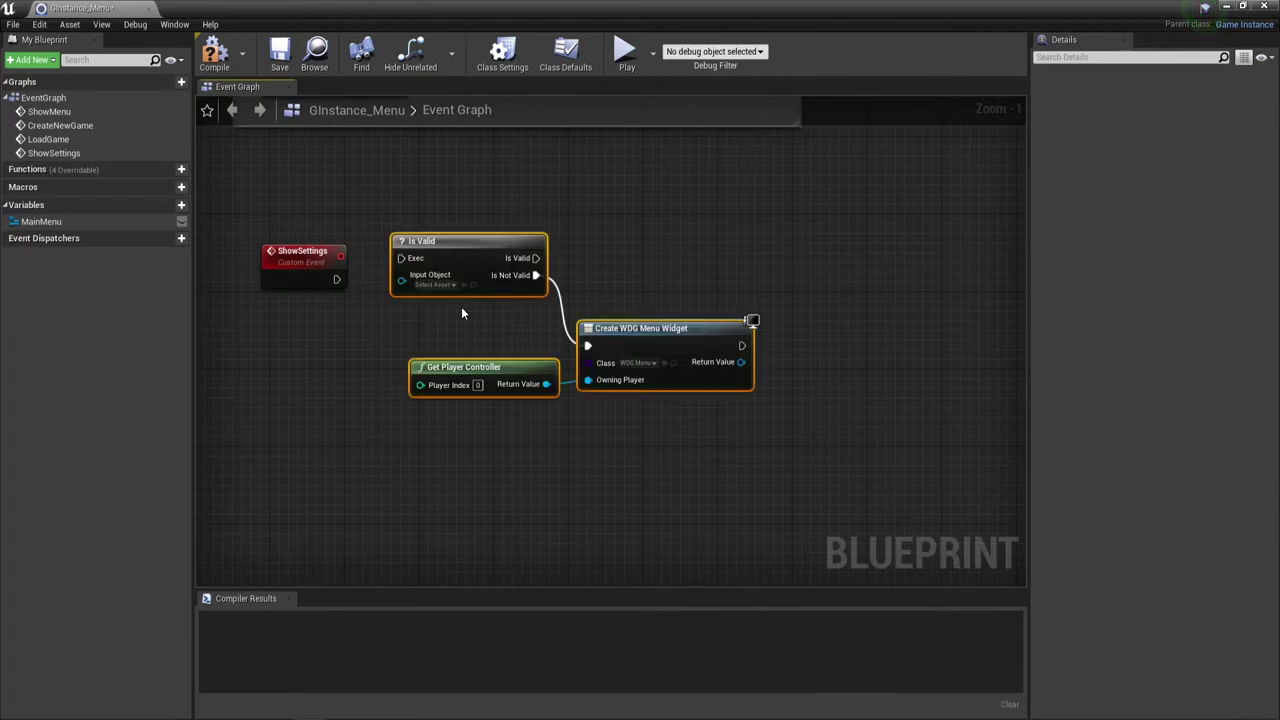
drag(337, 279, 401, 258)
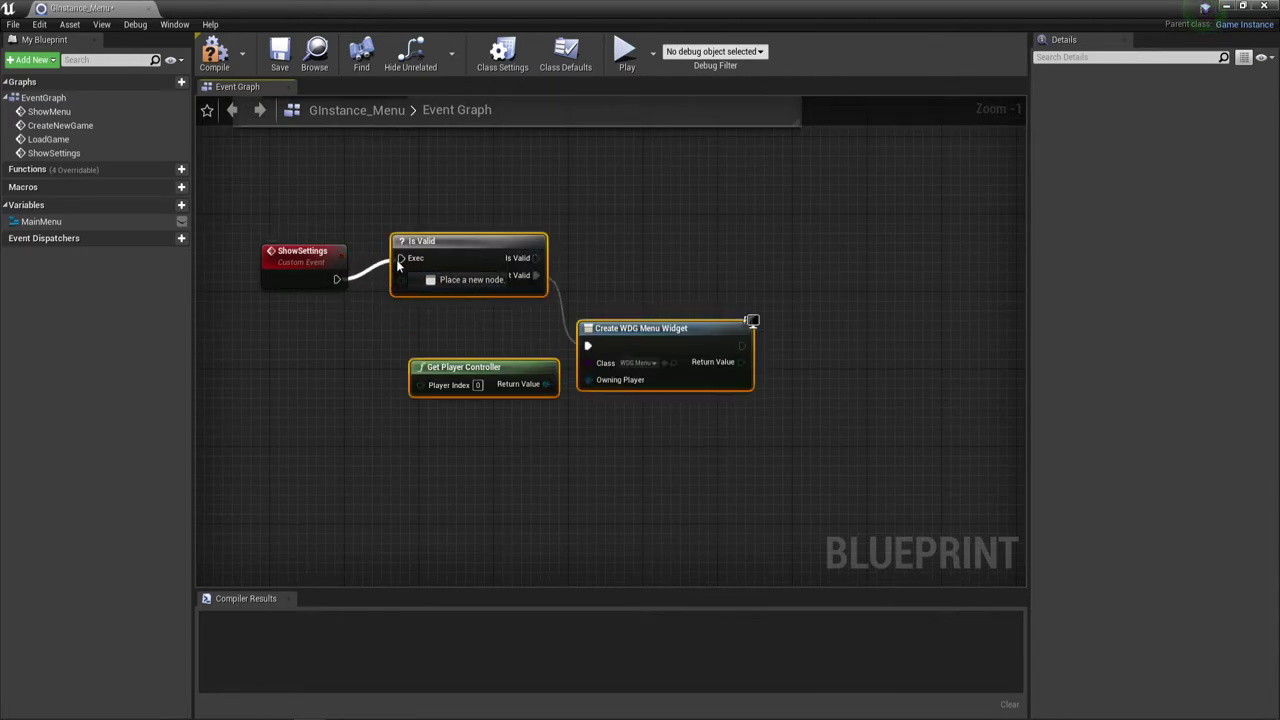
drag(490, 257, 485, 276)
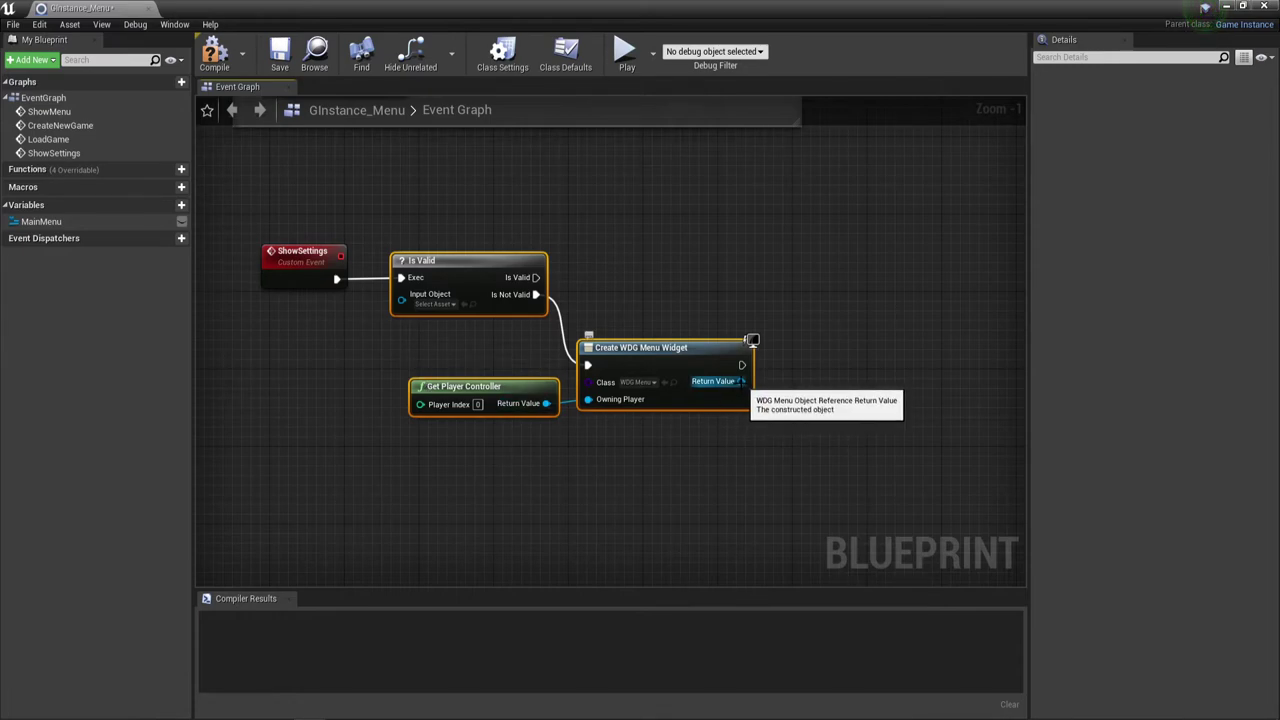
mouse_move(741, 384)
mouse_down()
mouse_move(860, 369)
mouse_move(838, 371)
mouse_up()
key(Escape)
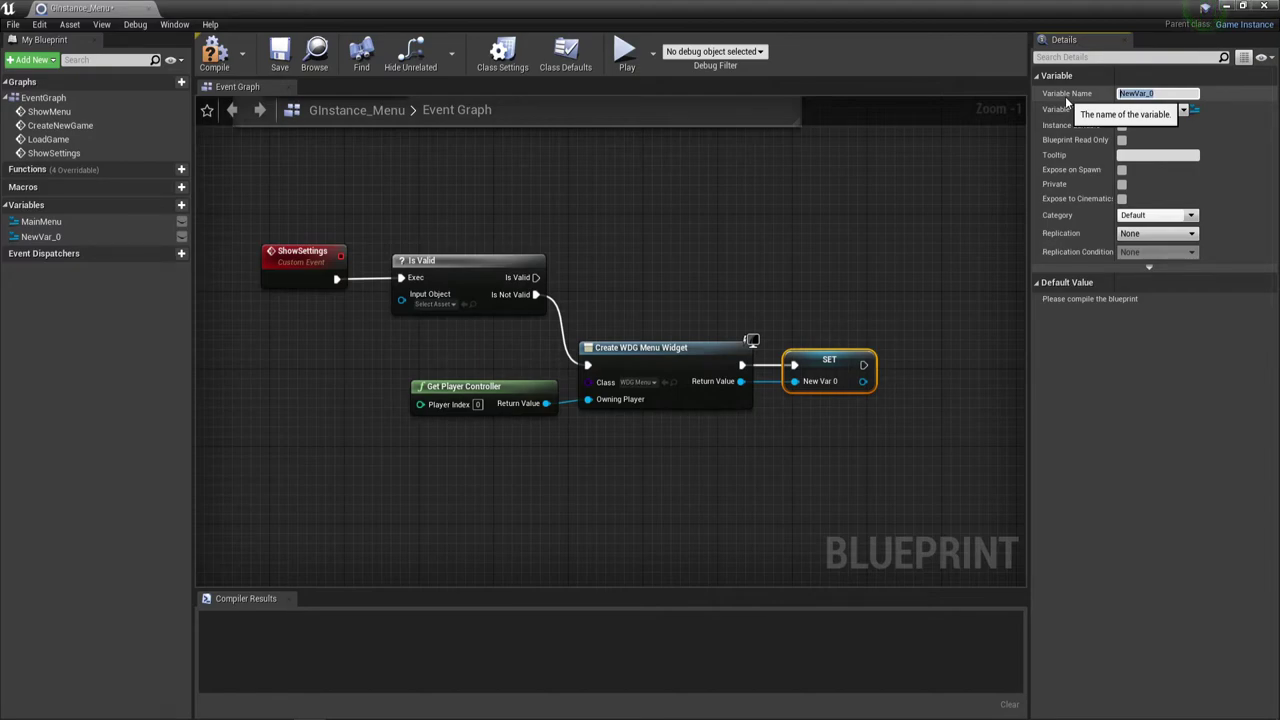
Rename NewVar_0 to SettingsMenu and plug its getter into Is Valid's Input Object.
text(Se)
text(tting)
text(sMe)
text(nu)
key(Return)
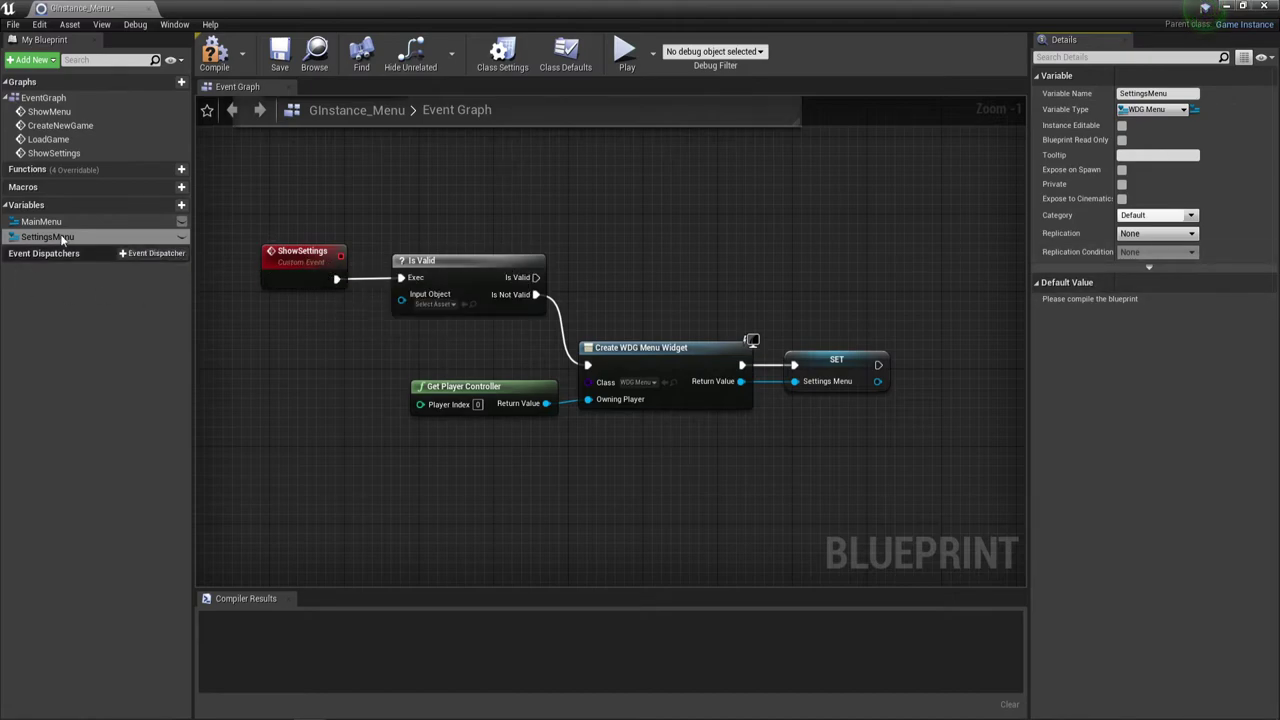
mouse_move(47, 237)
mouse_down()
mouse_move(282, 319)
mouse_move(401, 295)
mouse_up()
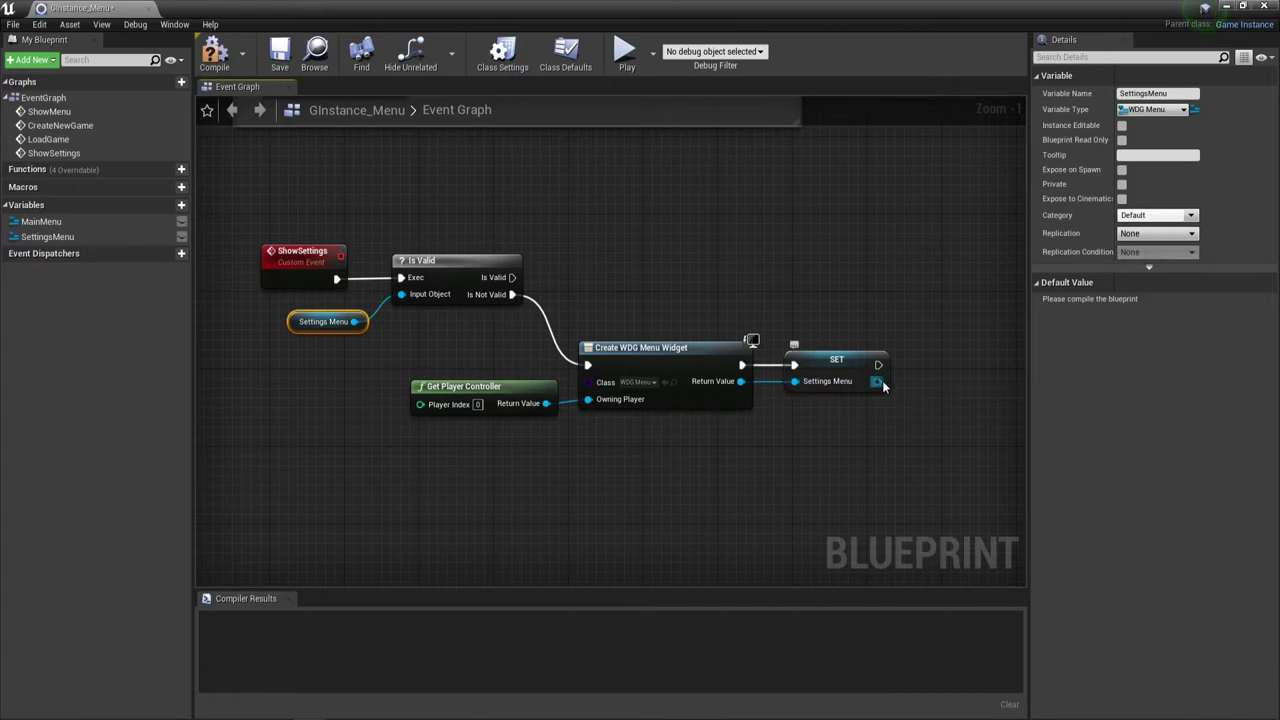
drag(879, 382, 904, 299)
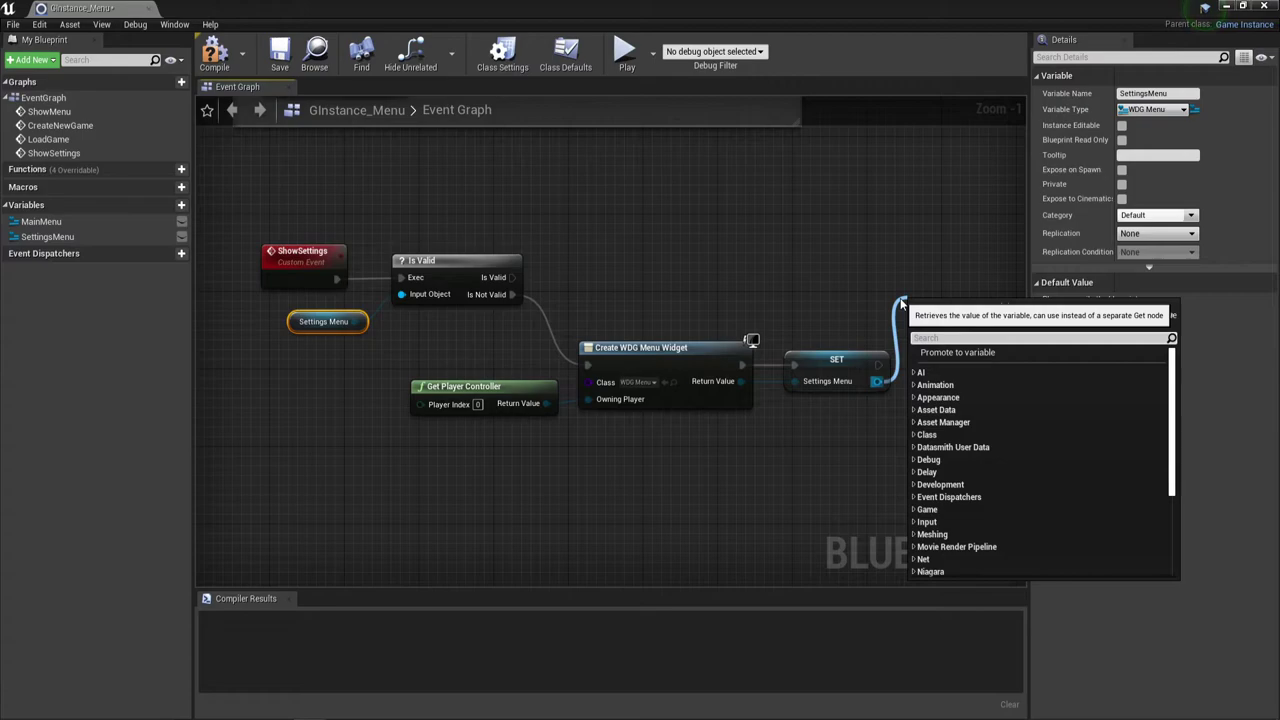
Add an Add to Viewport node after SET and wrap all ShowSettings nodes in a comment.
text(add)
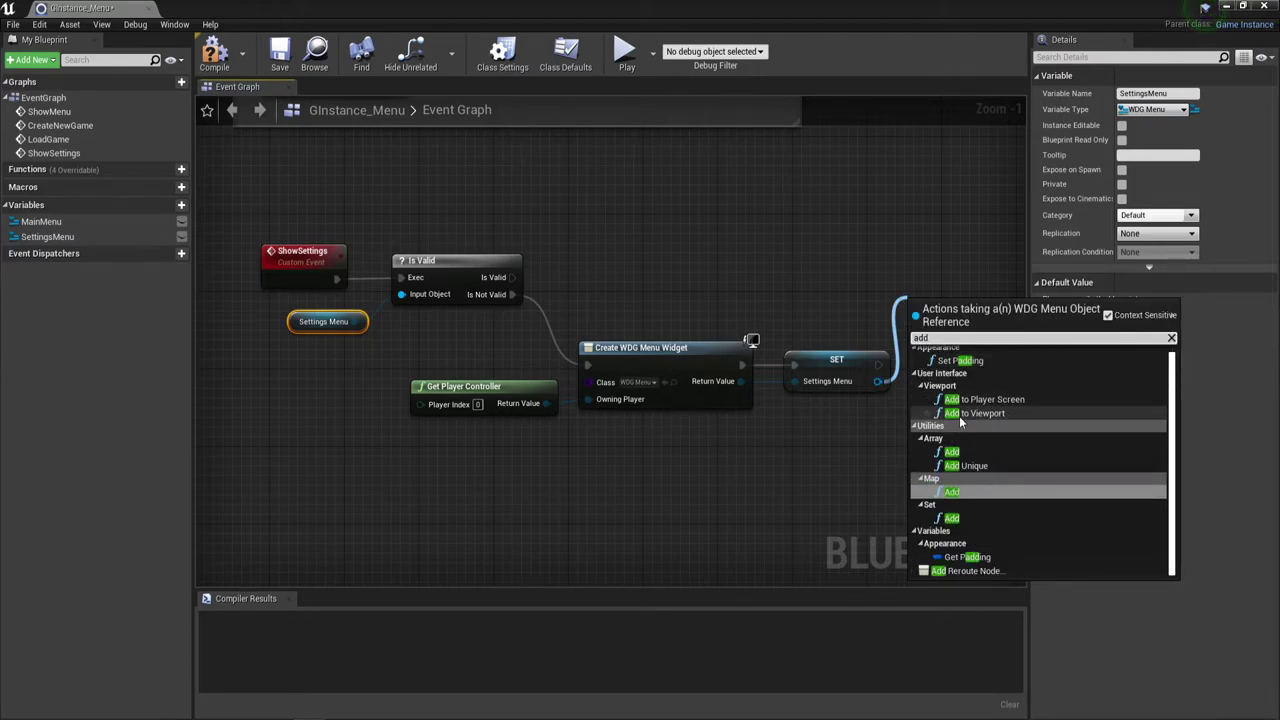
click(962, 413)
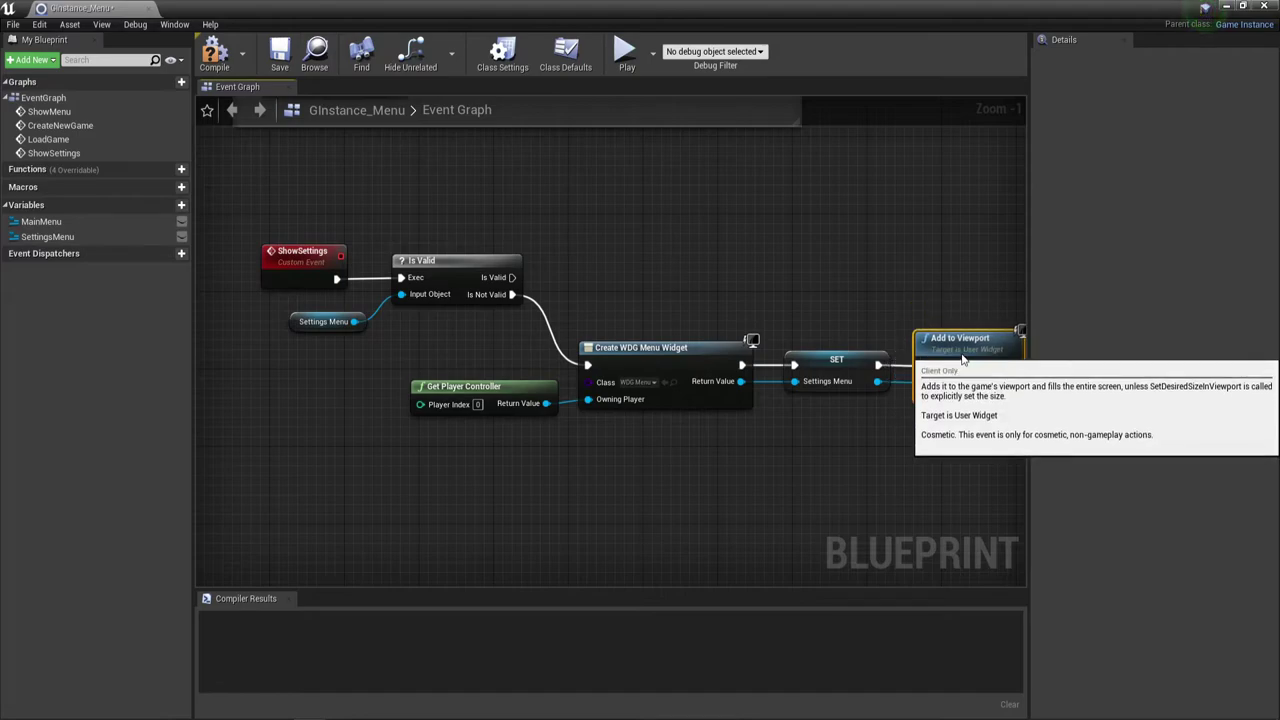
right_drag(841, 465, 768, 438)
scroll(768, 438, down, 1)
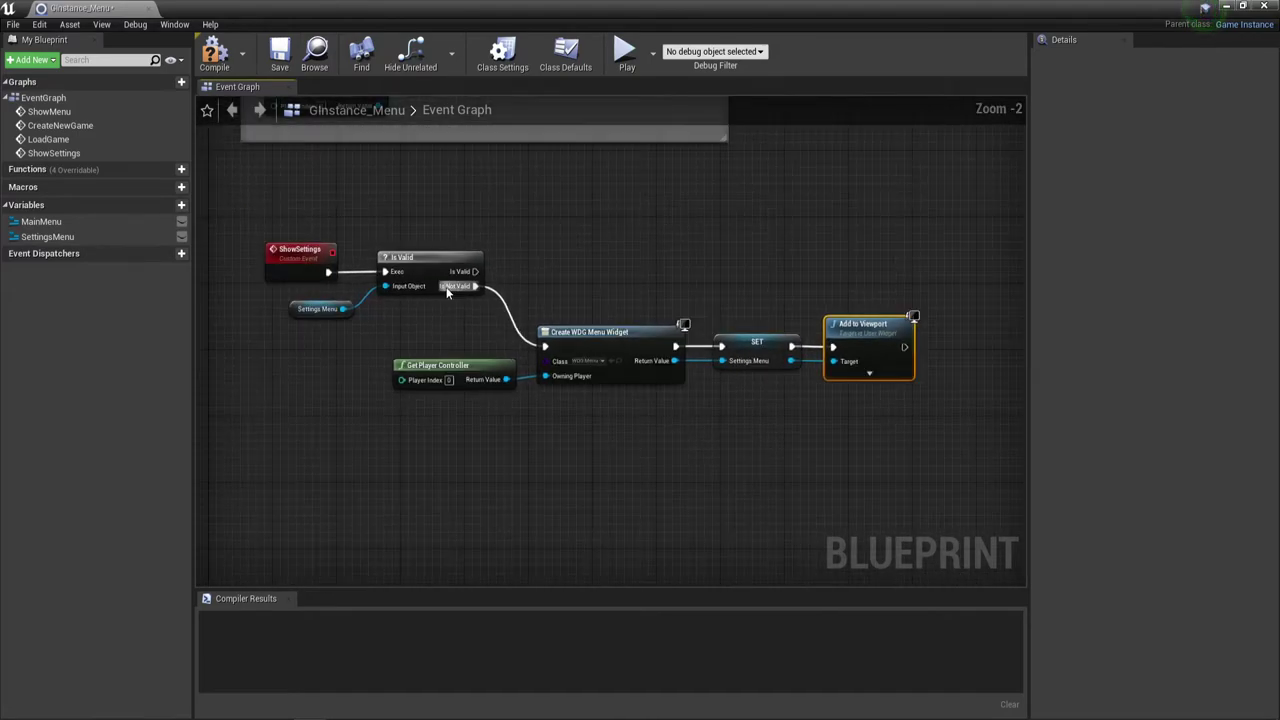
drag(248, 213, 908, 460)
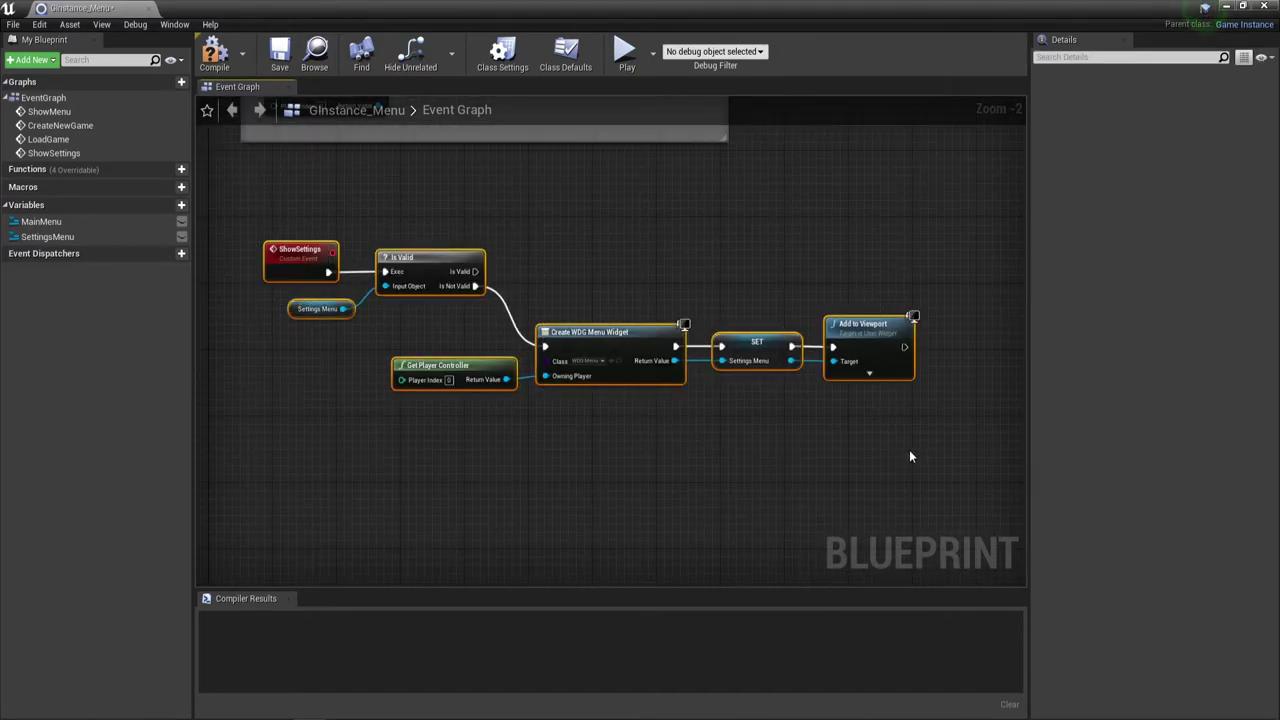
key(c)
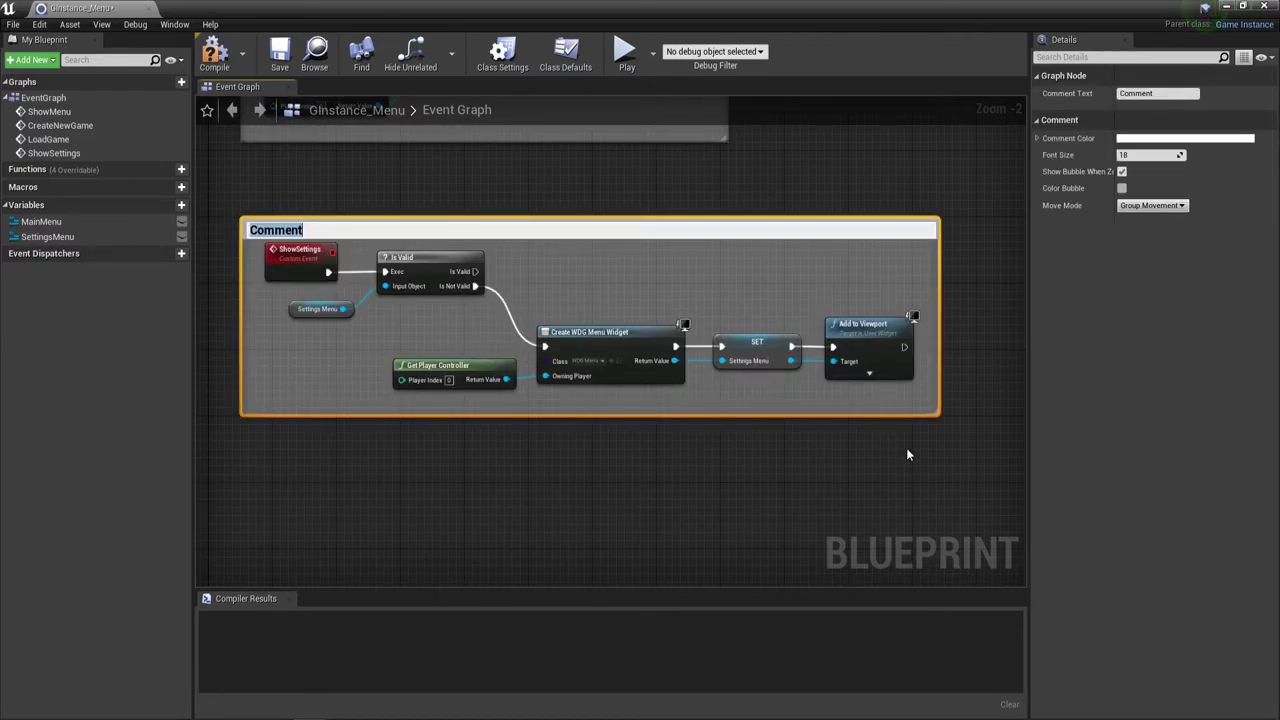
Enter 'Загрузка виджета Настроек' as the ShowSettings comment title and commit it.
text(за)
key(BackSpace)
key(BackSpace)
text(3)
text(агр)
text(узка)
text( ви)
text(дже)
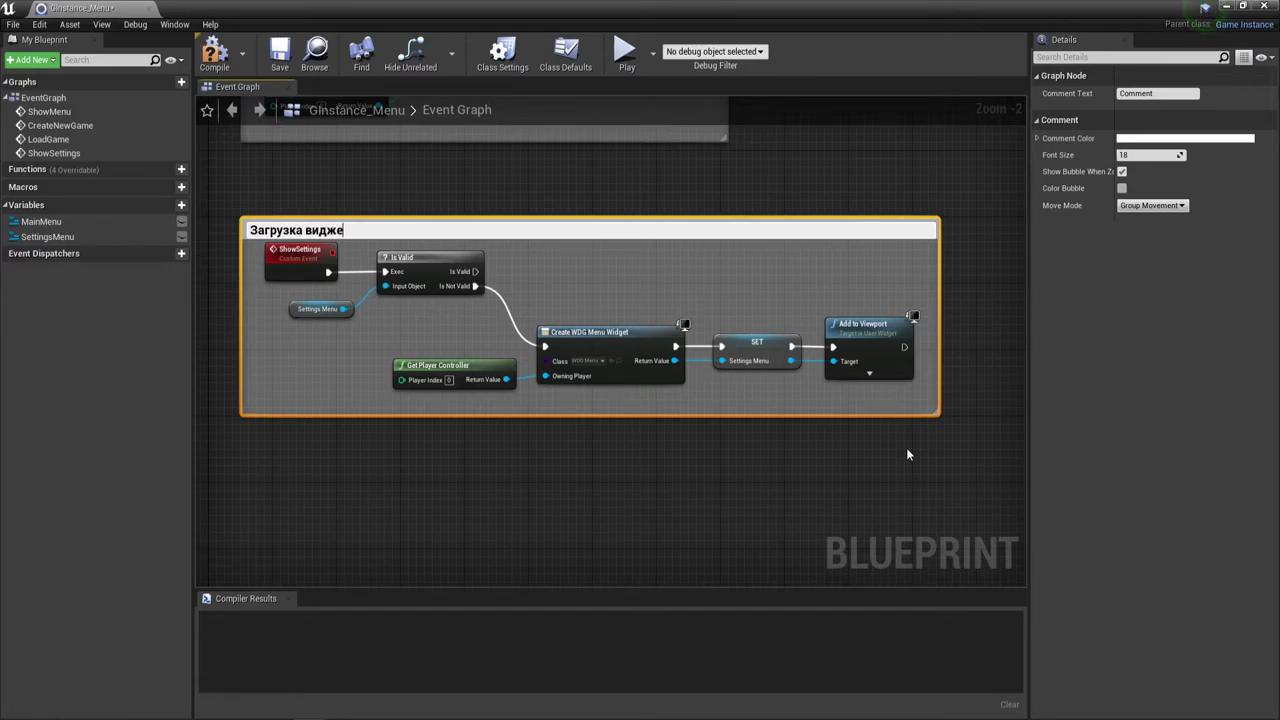
text(та)
text( Нас)
text(троек)
key(Return)
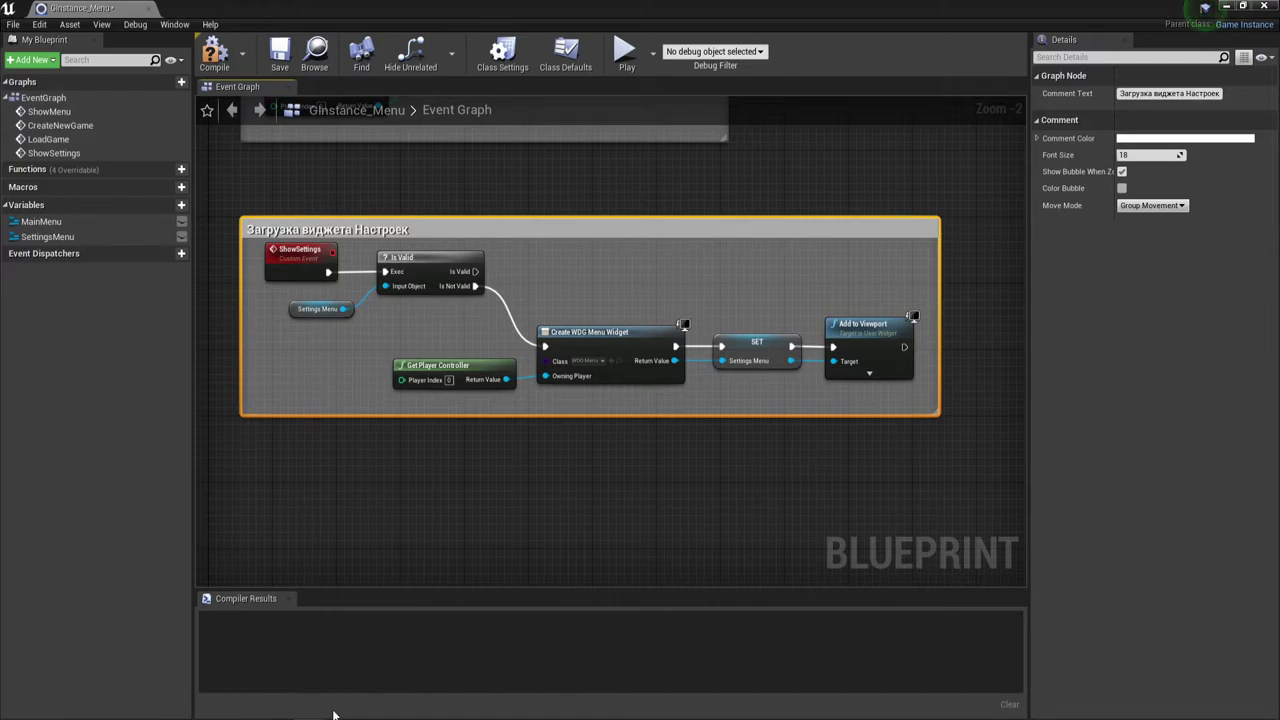
Deselect the GInstance_Menu asset in the MENU folder, then compile the GInstance_Menu blueprint.
drag(85, 8, 218, 10)
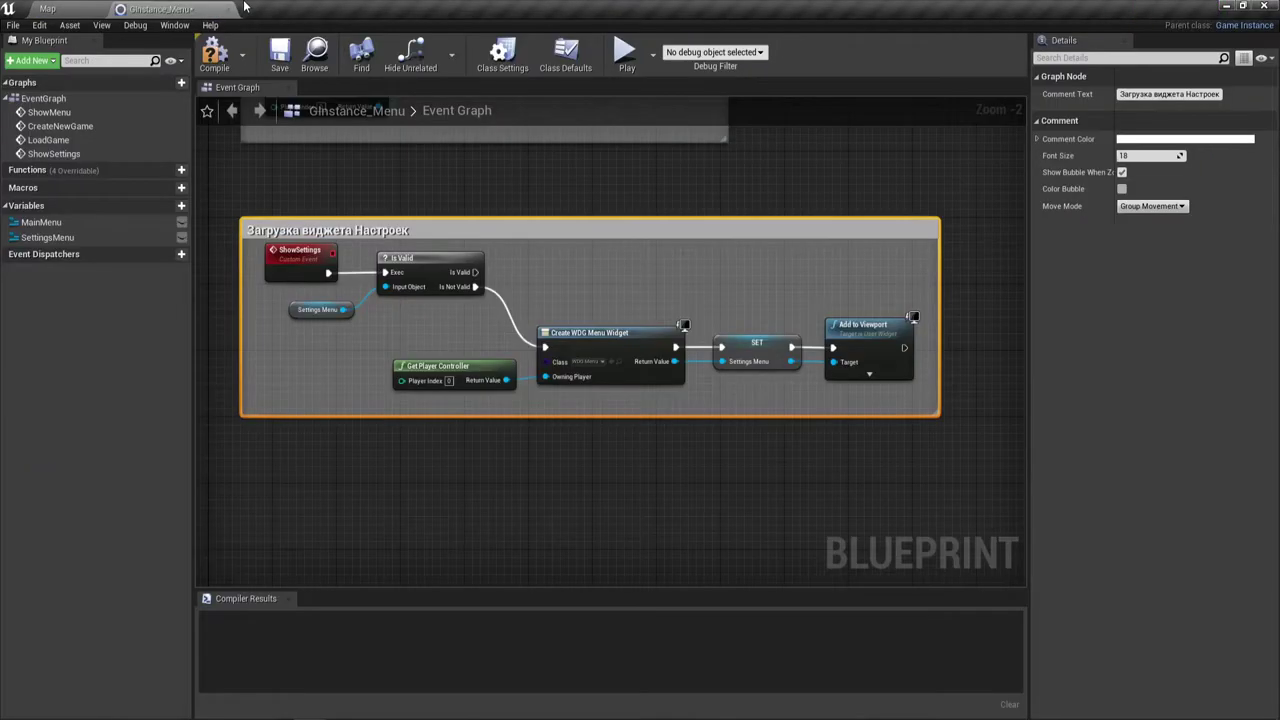
click(47, 8)
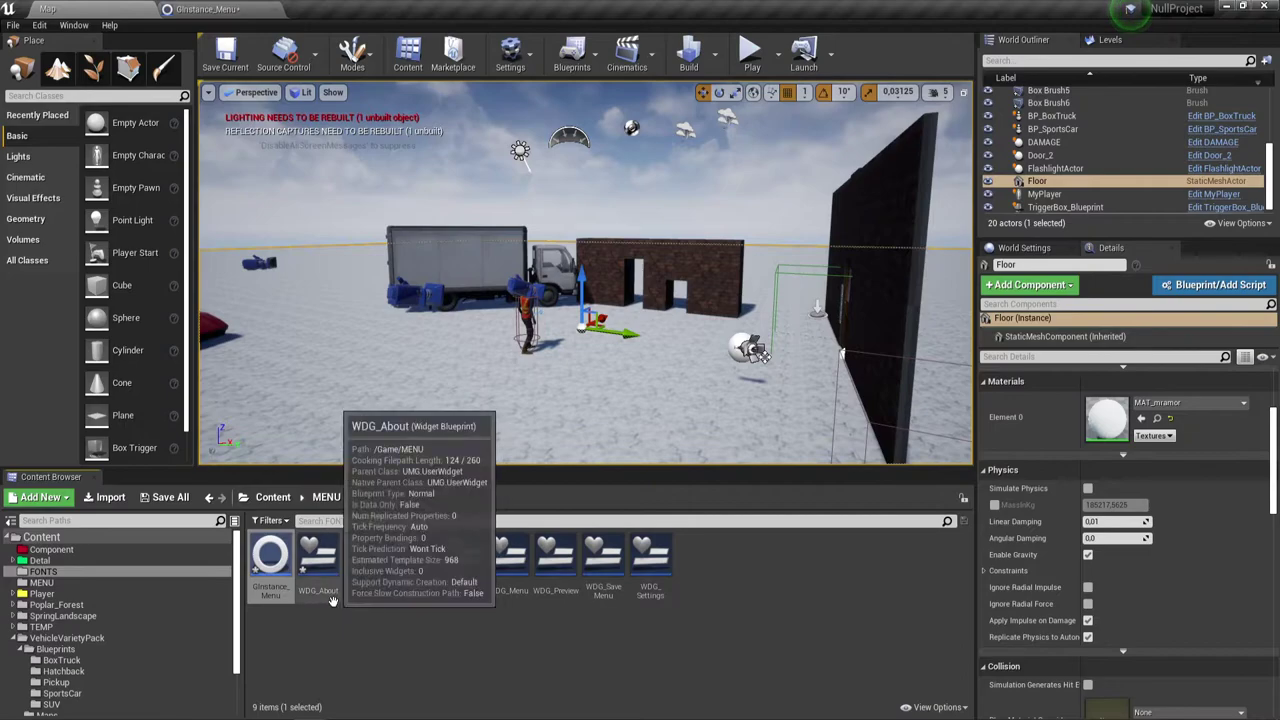
click(398, 613)
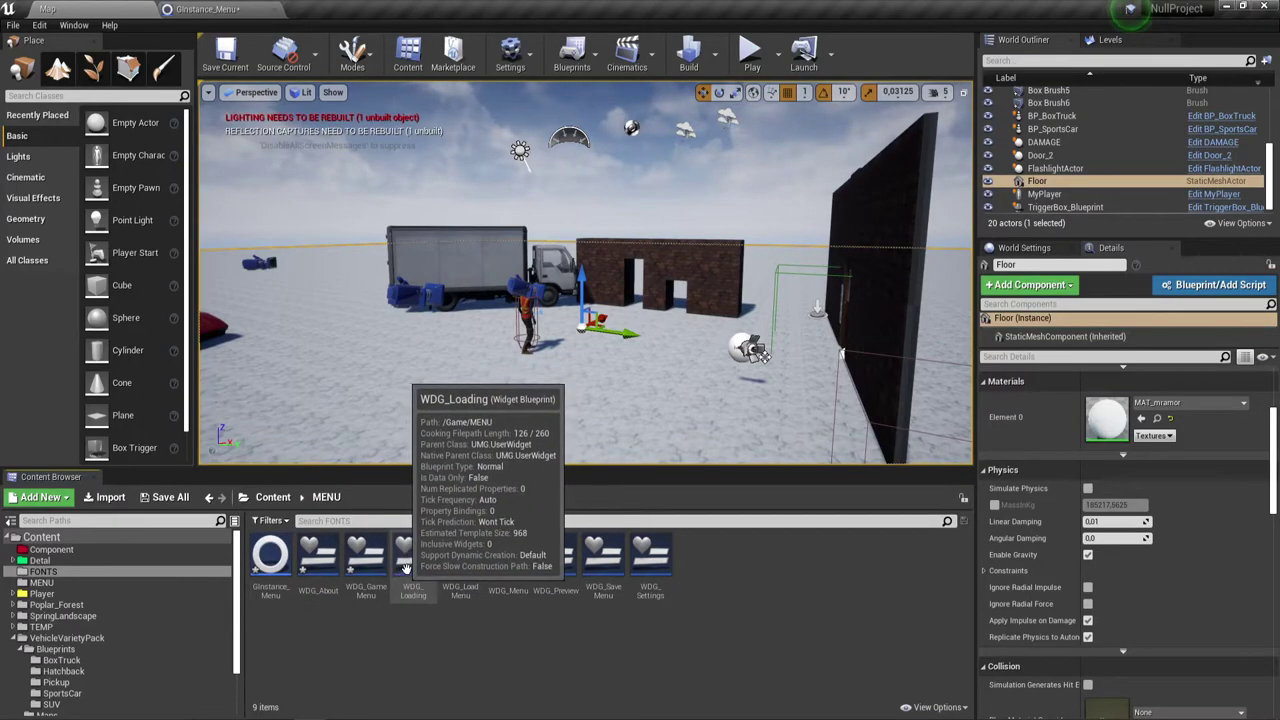
click(205, 8)
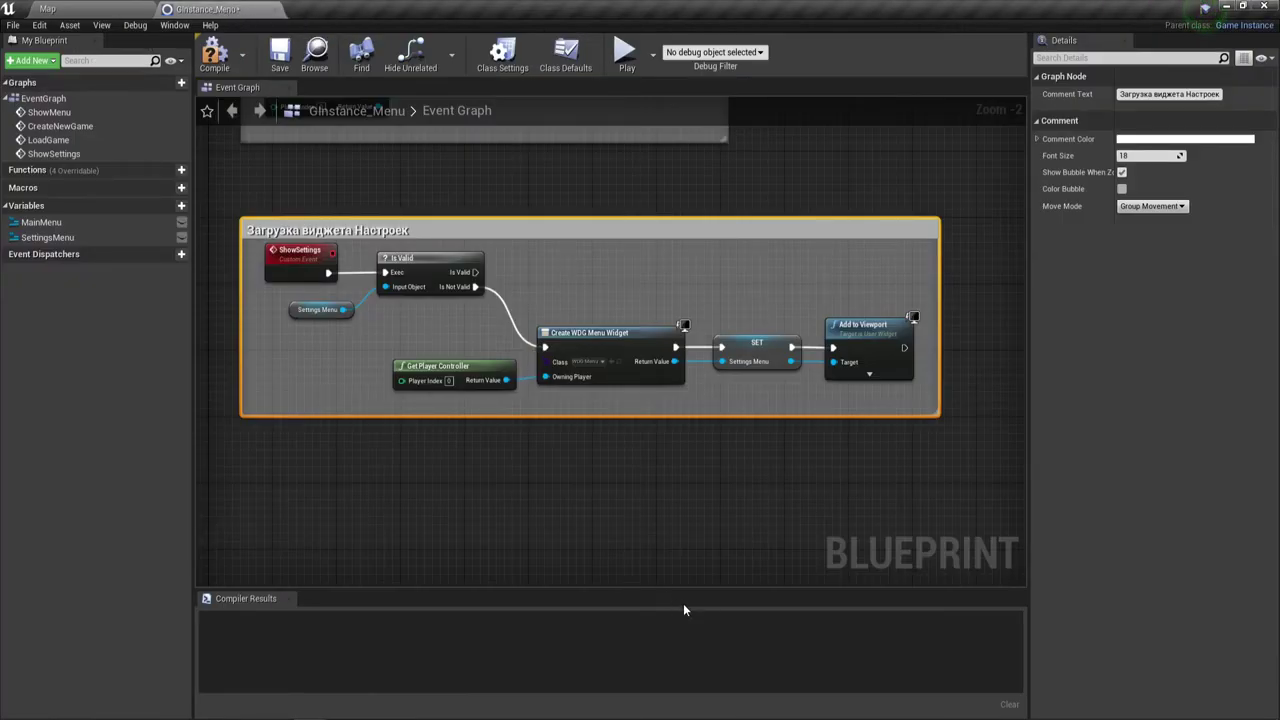
right_drag(683, 603, 671, 433)
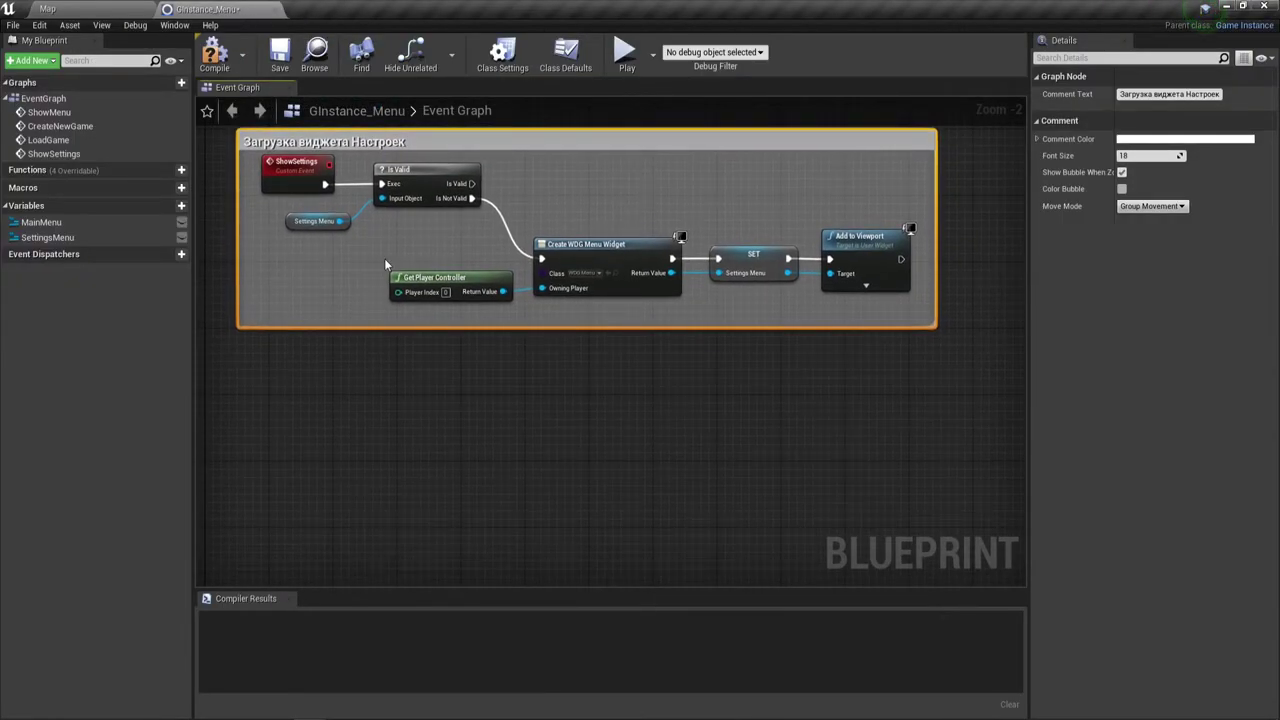
click(214, 55)
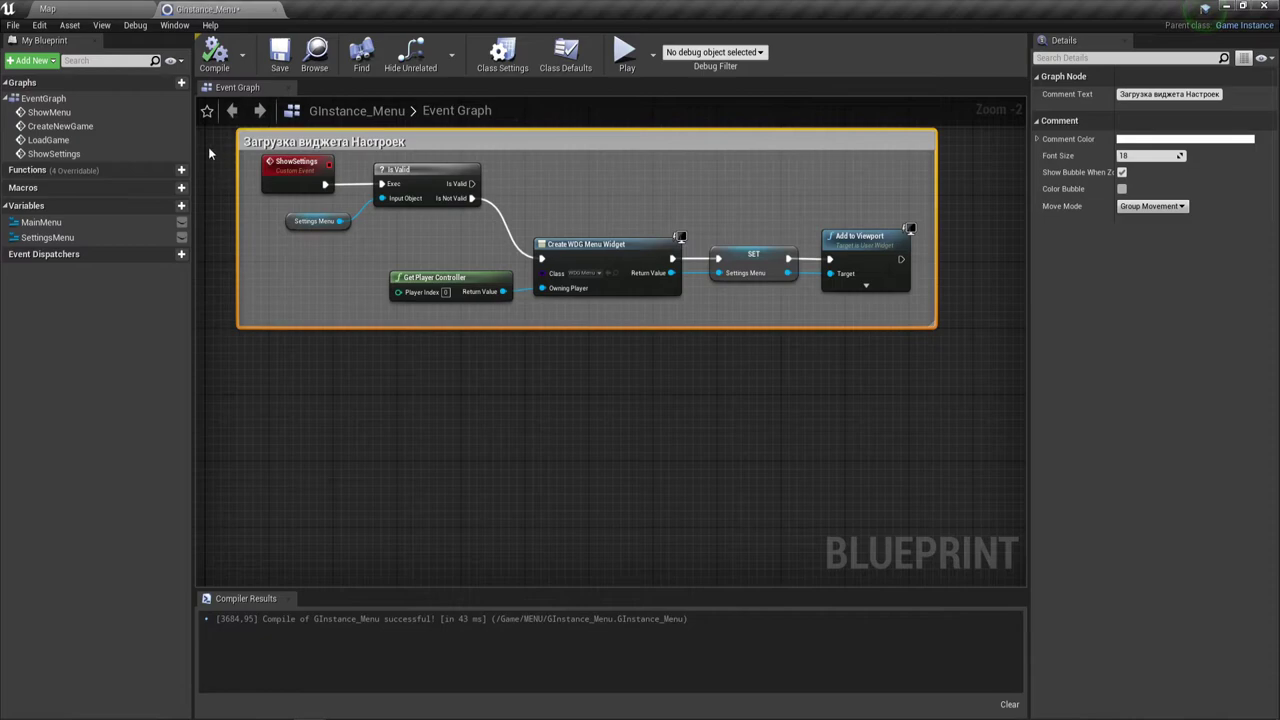
Save all modified assets from the level editor, confirming the listed assets.
click(50, 8)
click(172, 498)
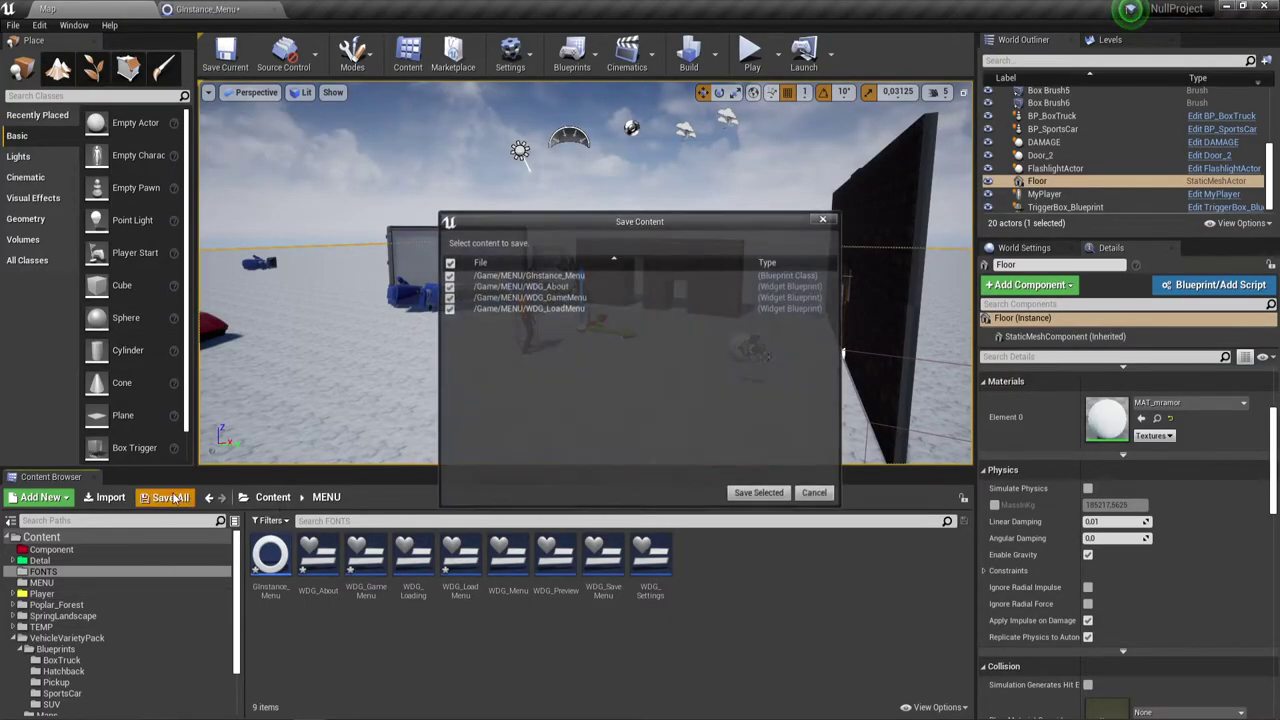
click(748, 500)
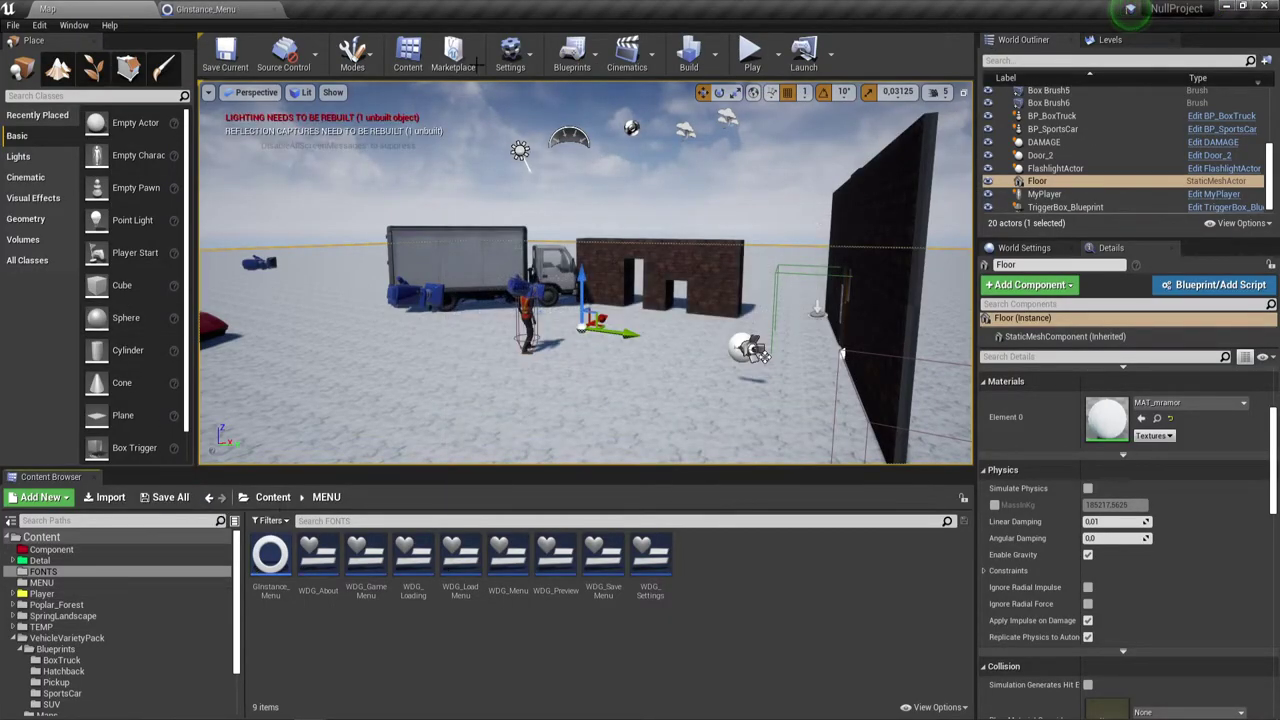
click(205, 9)
right_drag(547, 411, 560, 375)
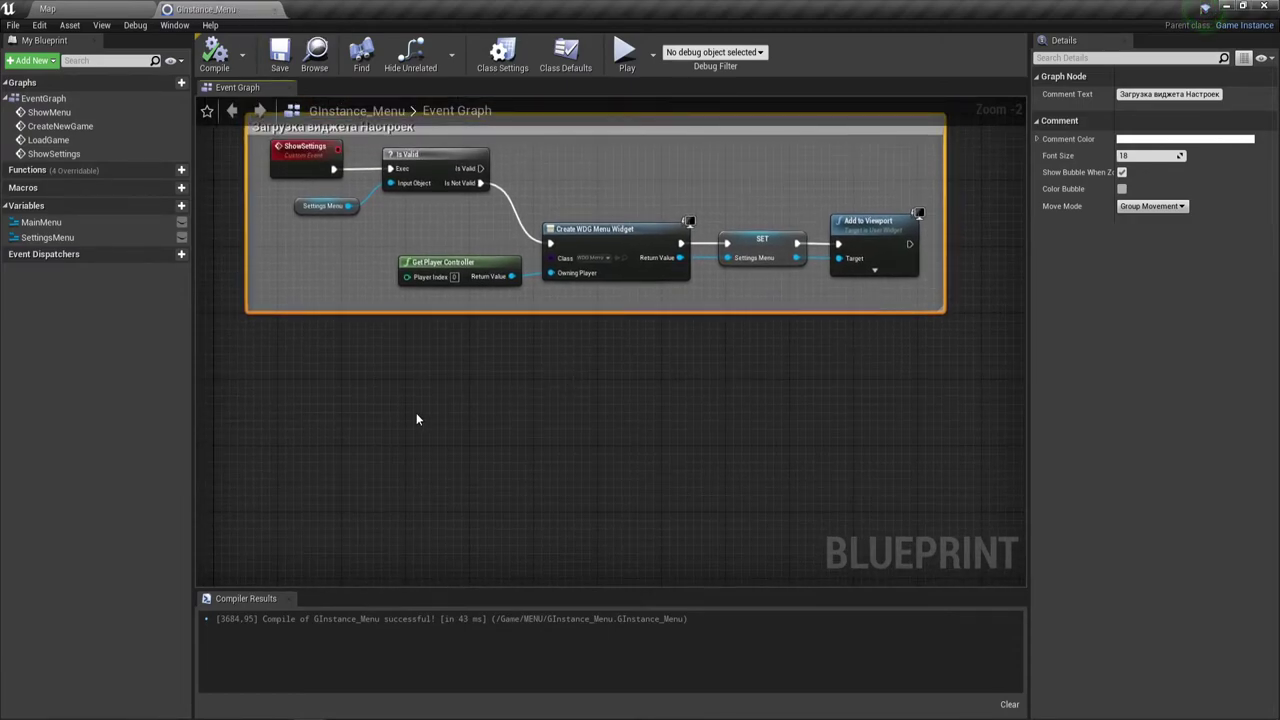
Add a Custom Event node via the 'cust' search and name it SaveGameMenu.
right_click(289, 450)
text(с)
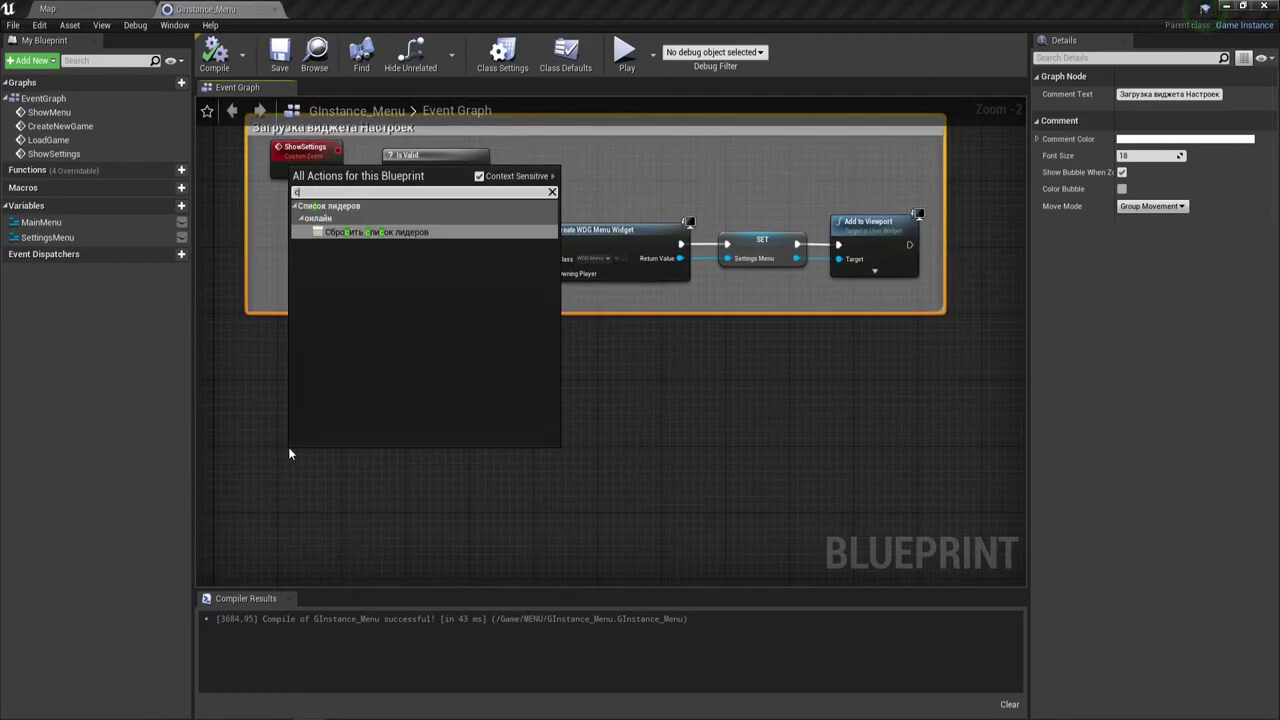
key(BackSpace)
text(cu)
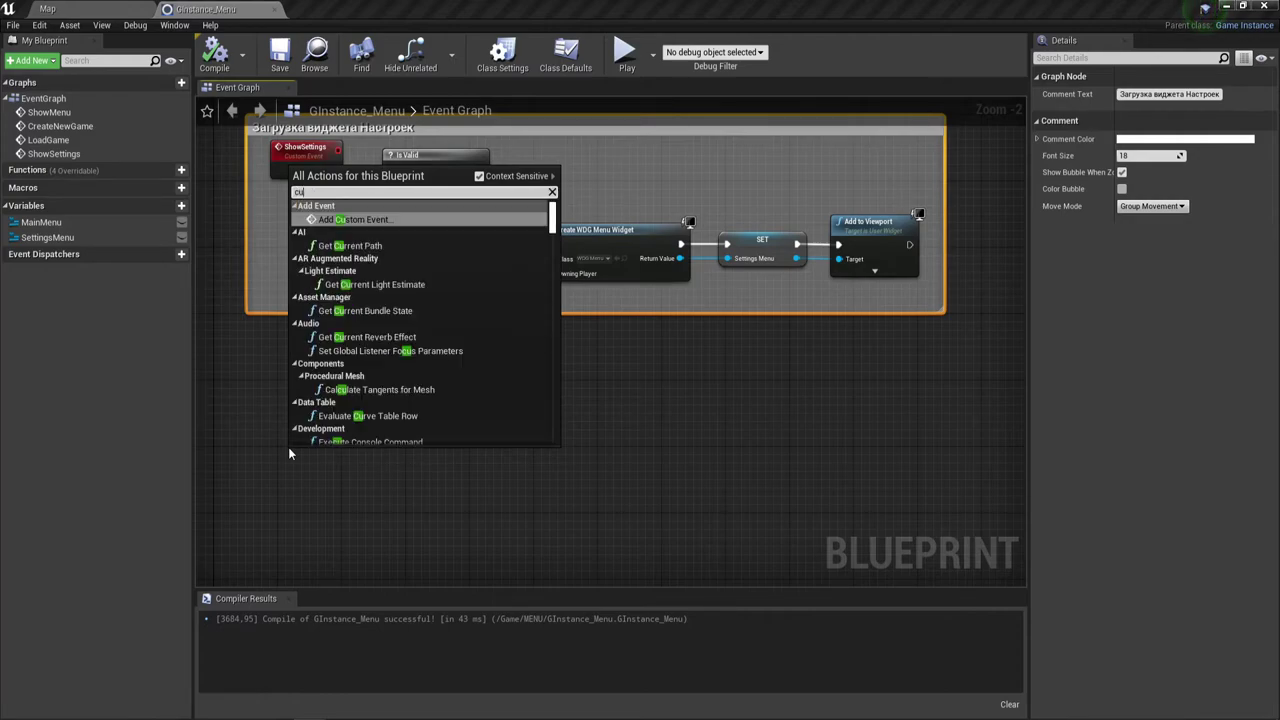
text(st)
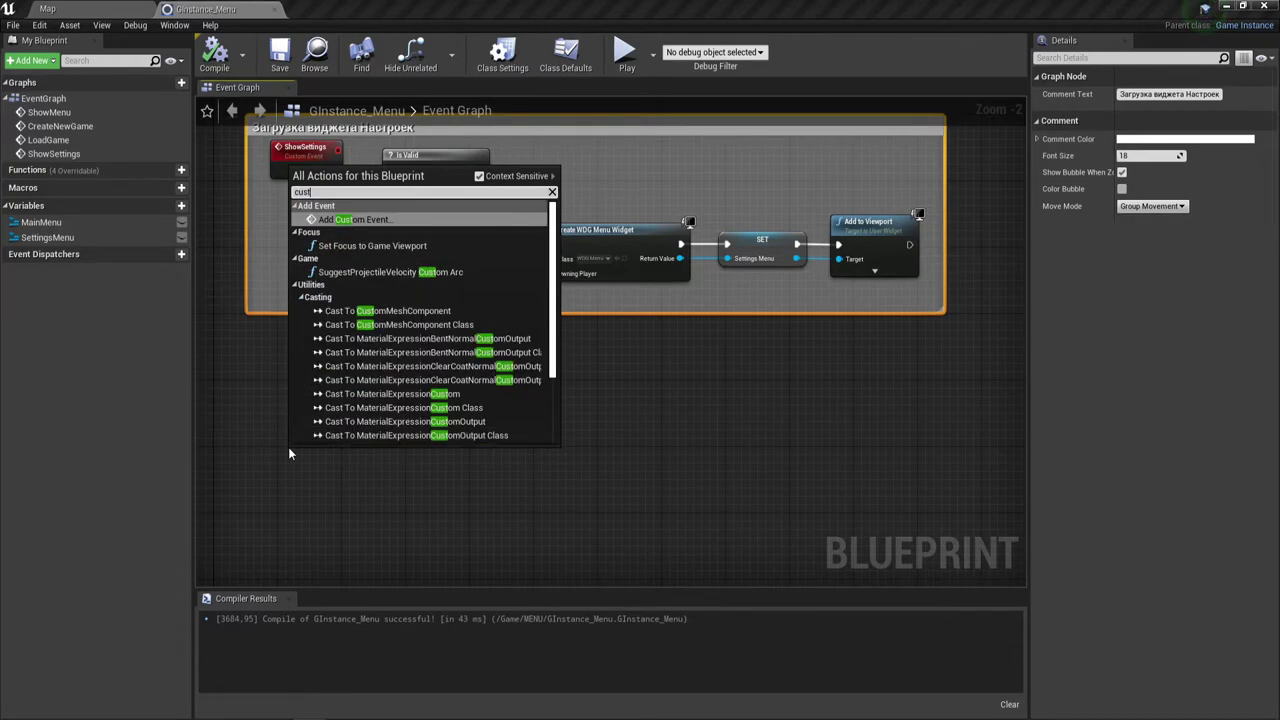
key(Return)
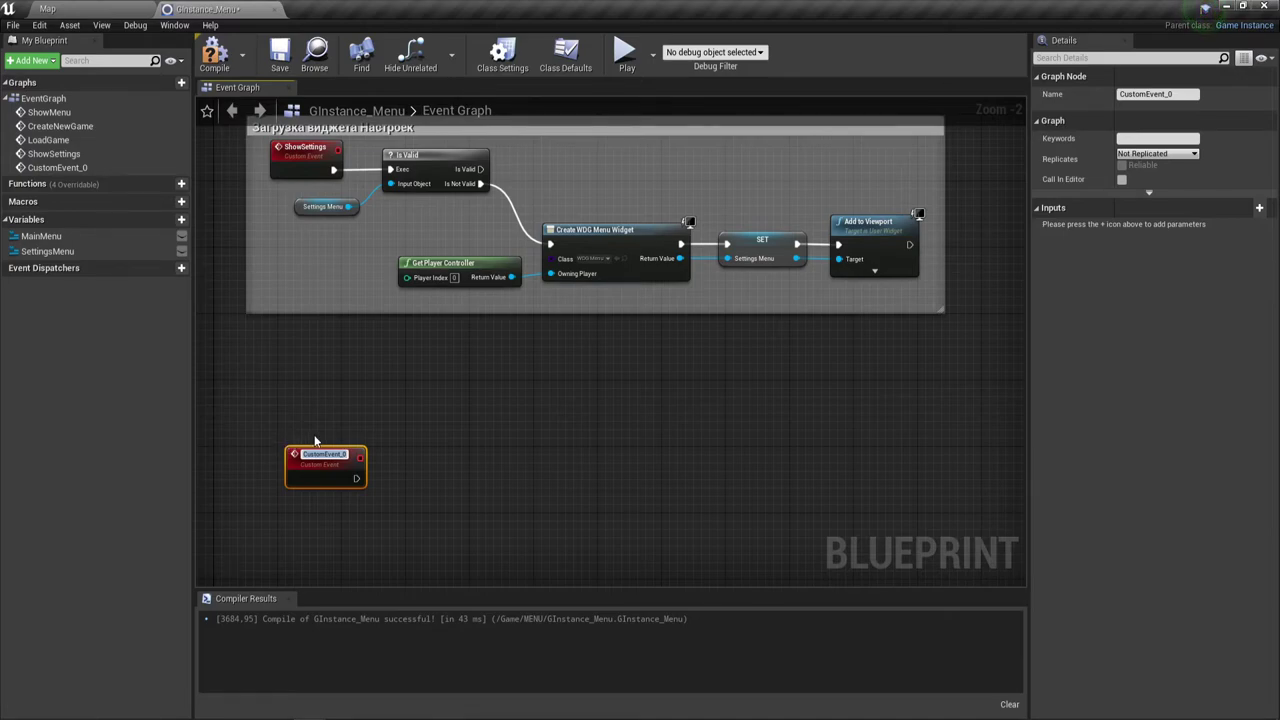
text(Main)
key(BackSpace)
key(BackSpace)
key(BackSpace)
text(Sa)
text(ve)
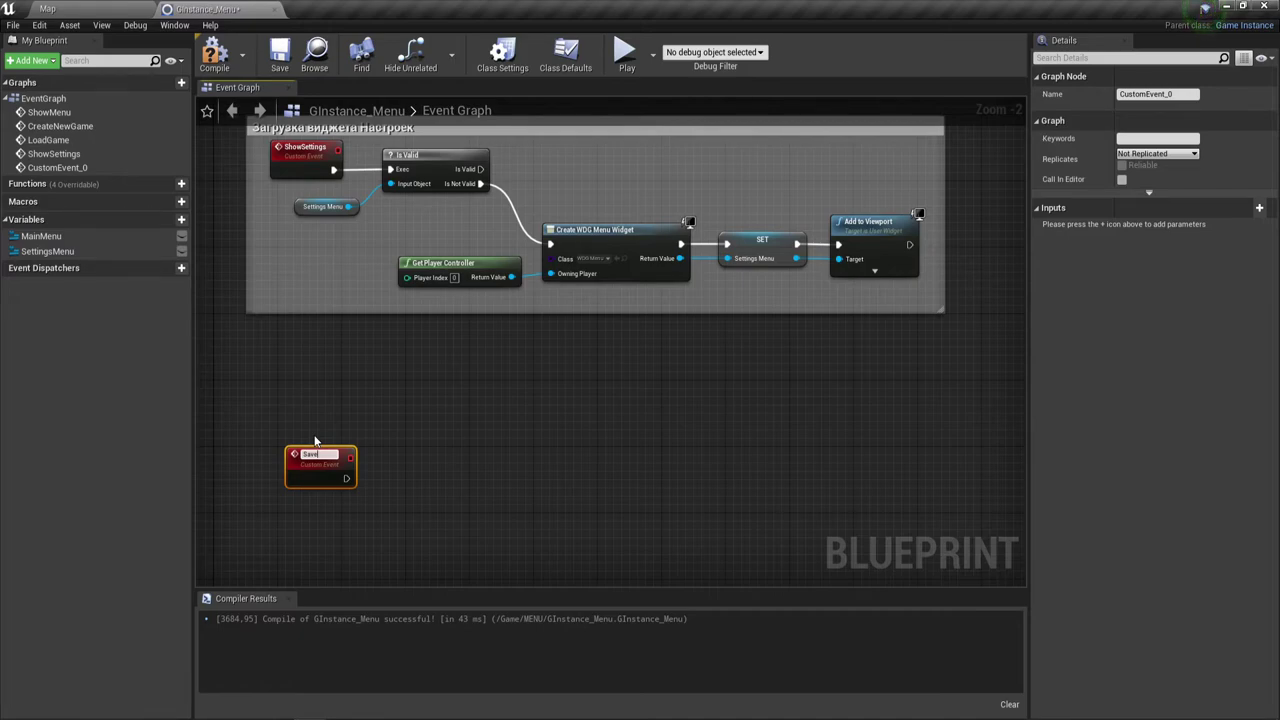
text(me)
text(M)
text(enu)
key(Return)
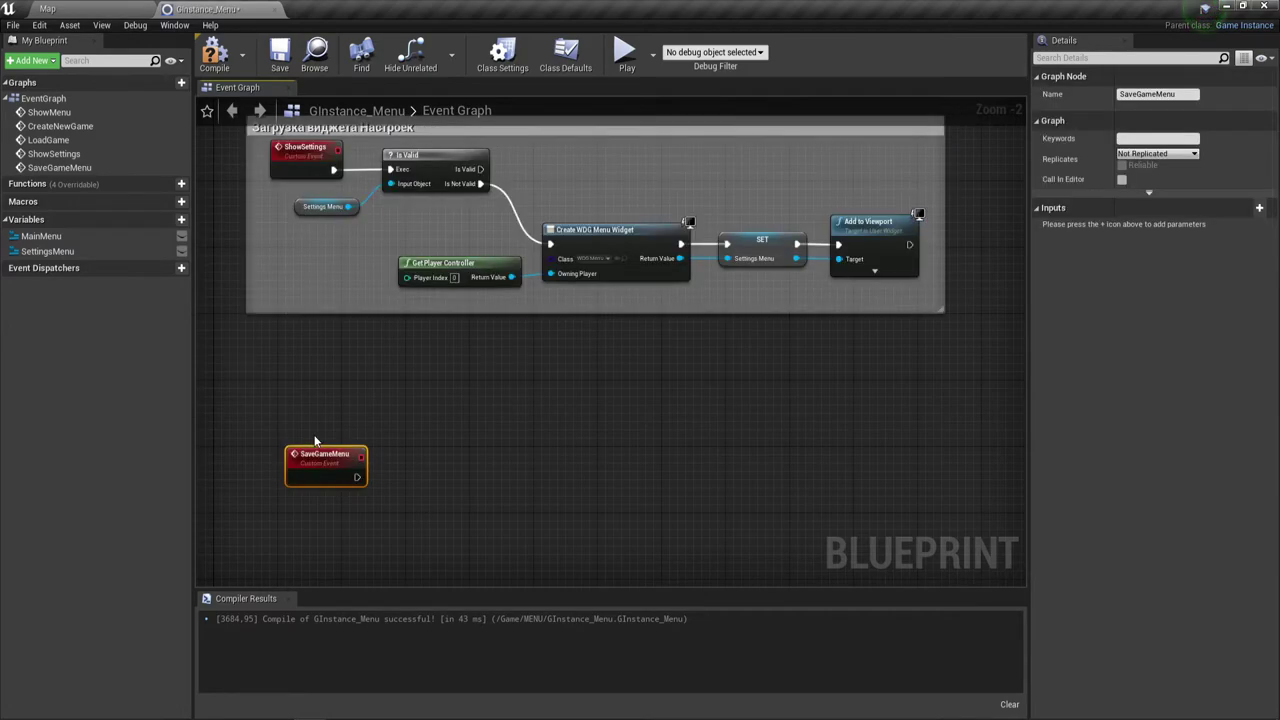
Bring the settings block and the new SaveGameMenu event into view.
scroll(314, 441, down, 2)
right_drag(414, 435, 407, 655)
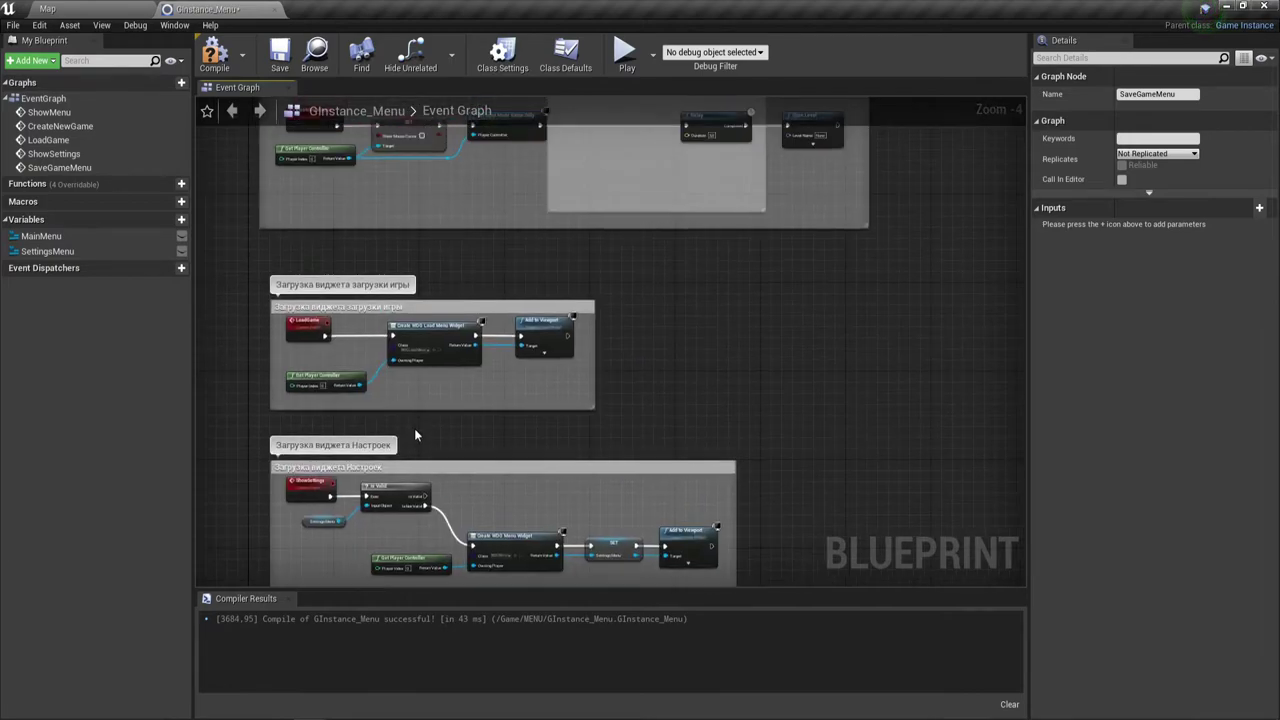
scroll(342, 355, up, 1)
right_drag(350, 369, 371, 80)
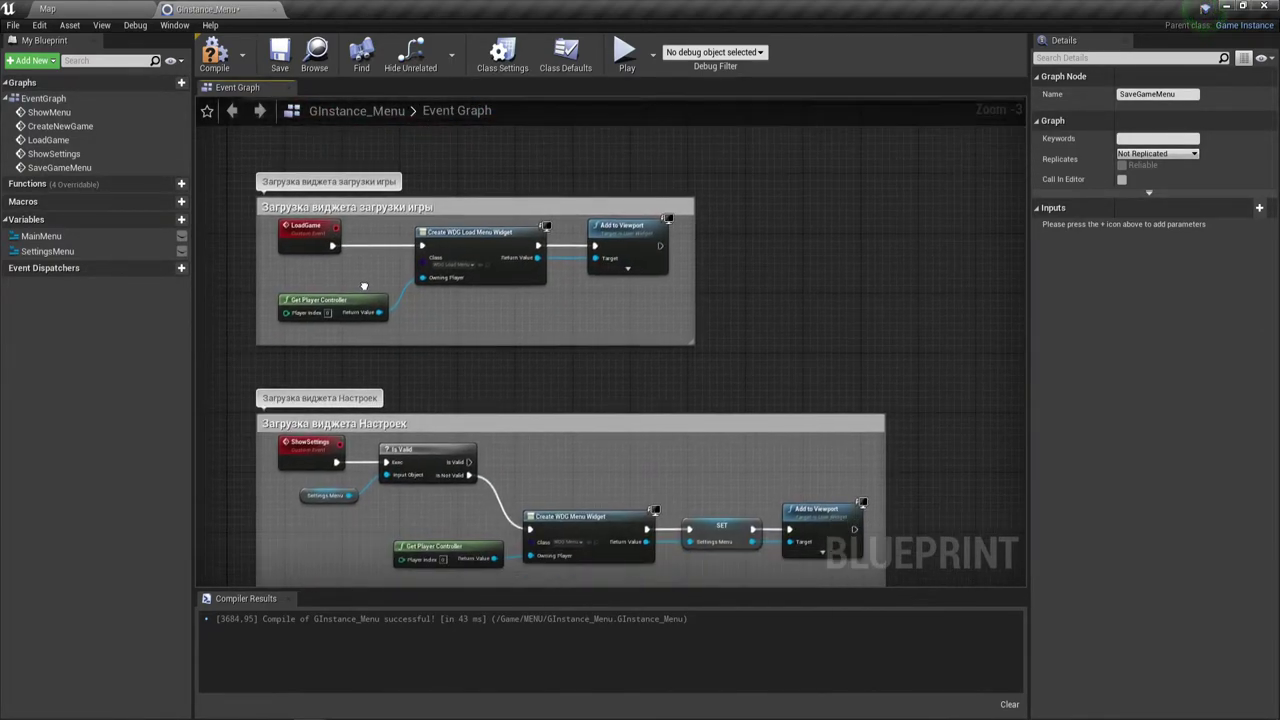
right_drag(388, 258, 390, 135)
scroll(320, 374, up, 2)
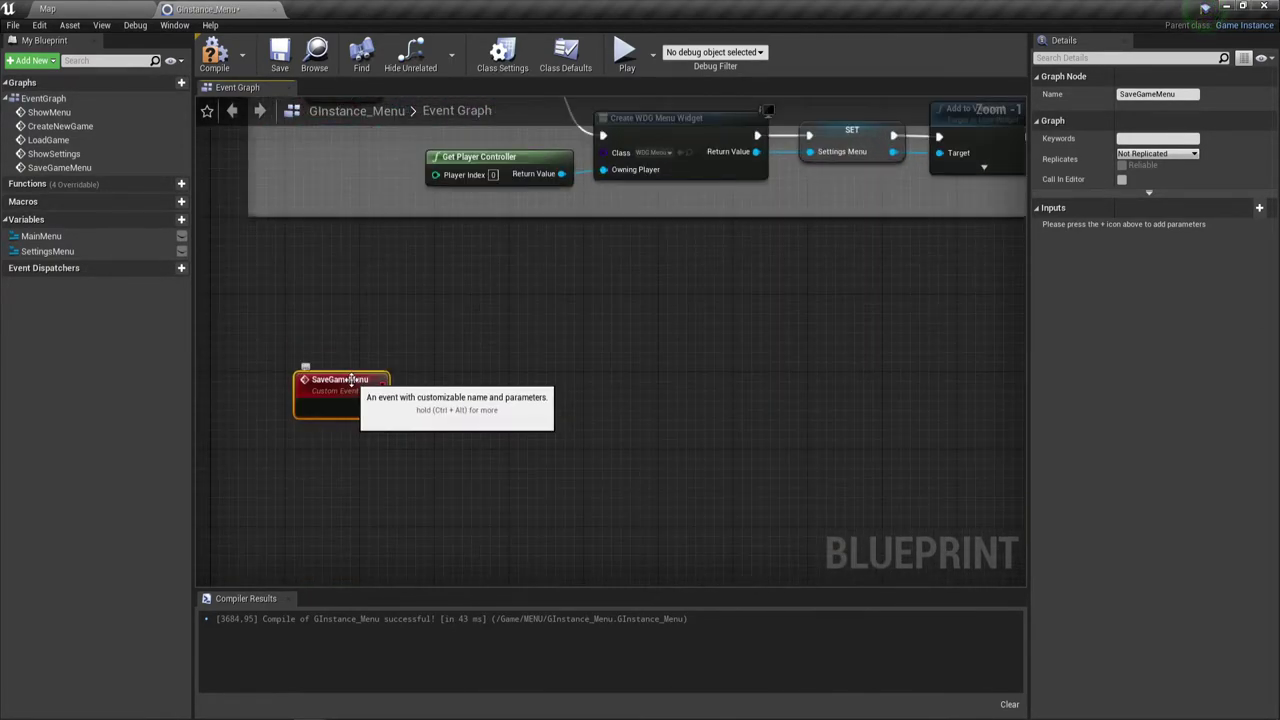
Rename the event to SaveGame by deleting 'Menu' in the Details Name field.
double_click(330, 380)
click(1186, 93)
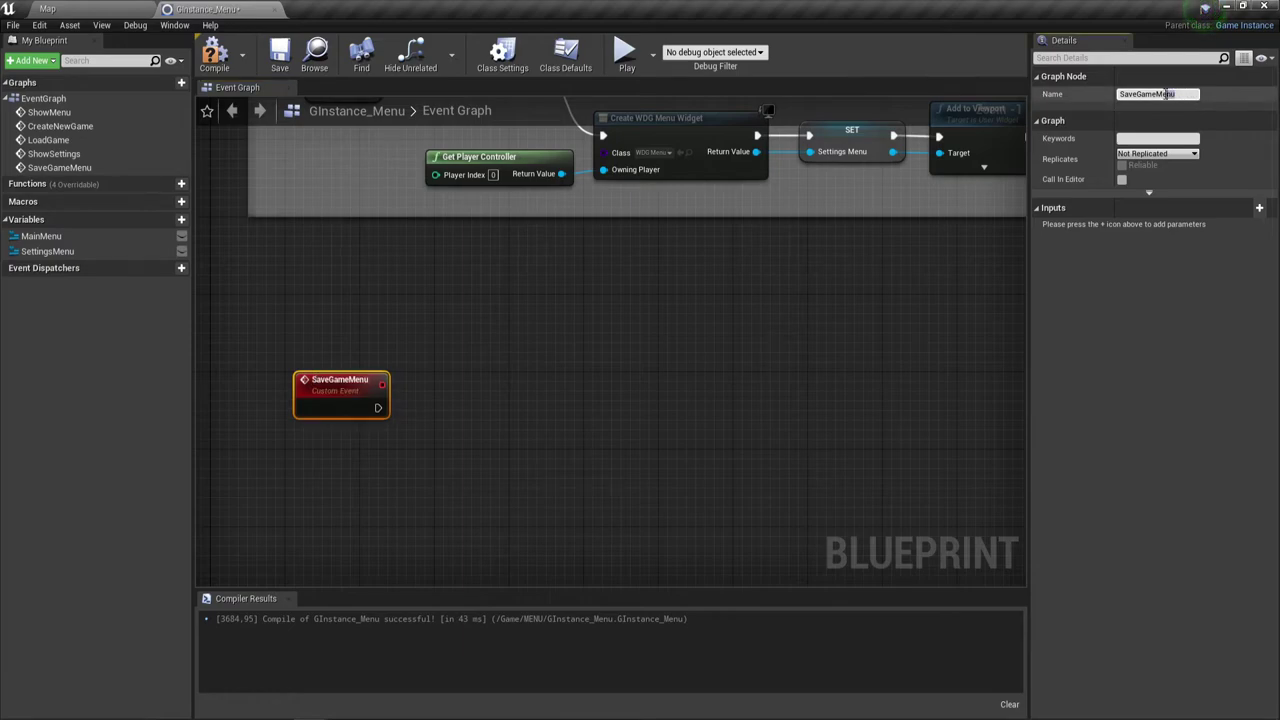
drag(1186, 93, 1148, 93)
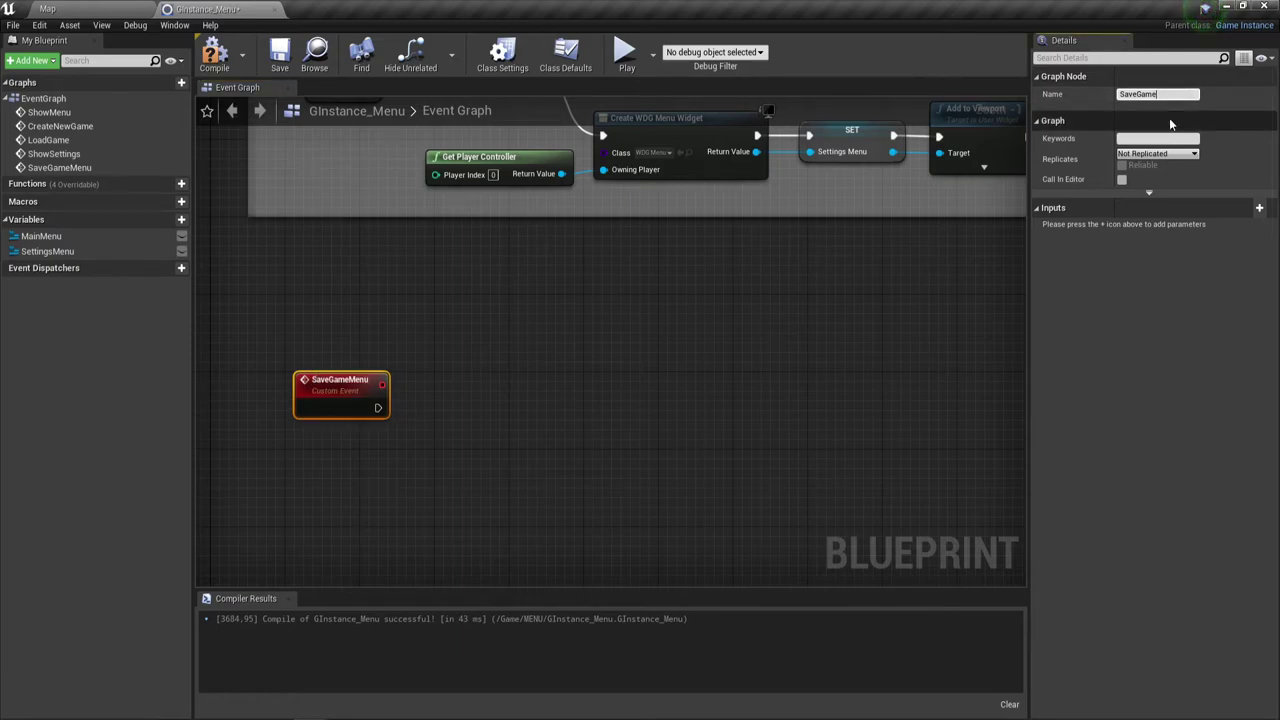
key(Return)
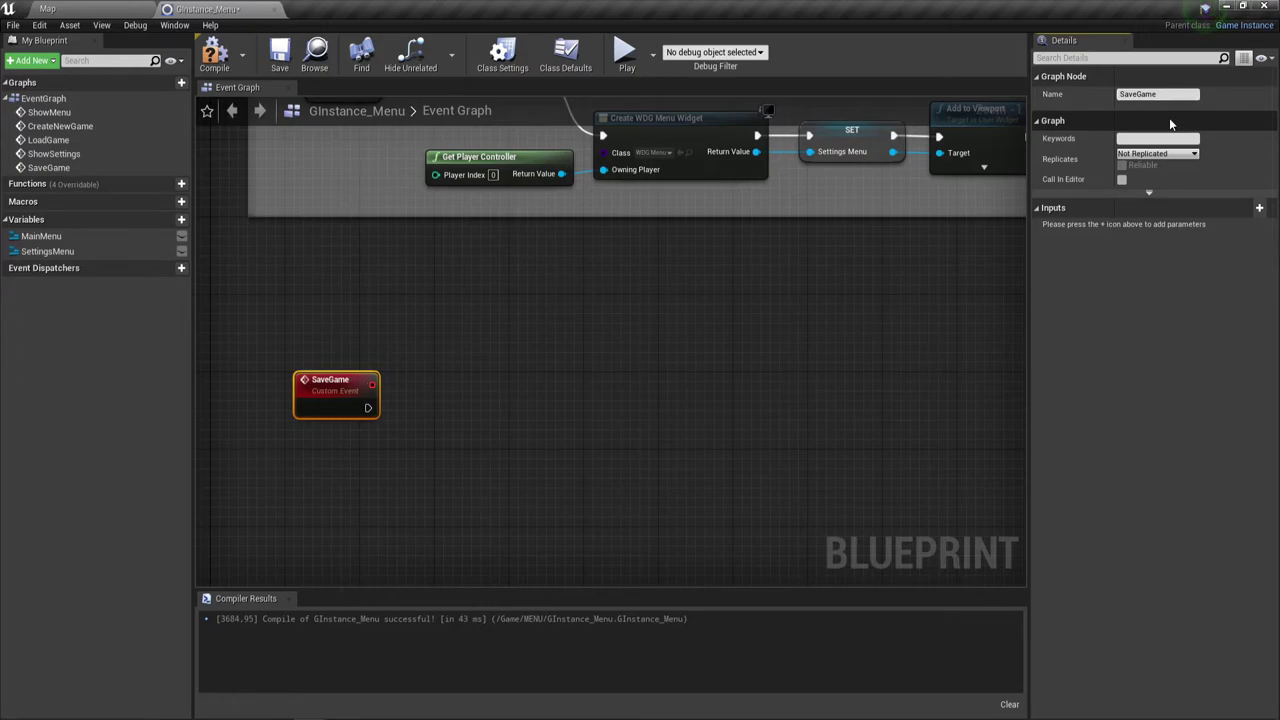
scroll(420, 407, down, 1)
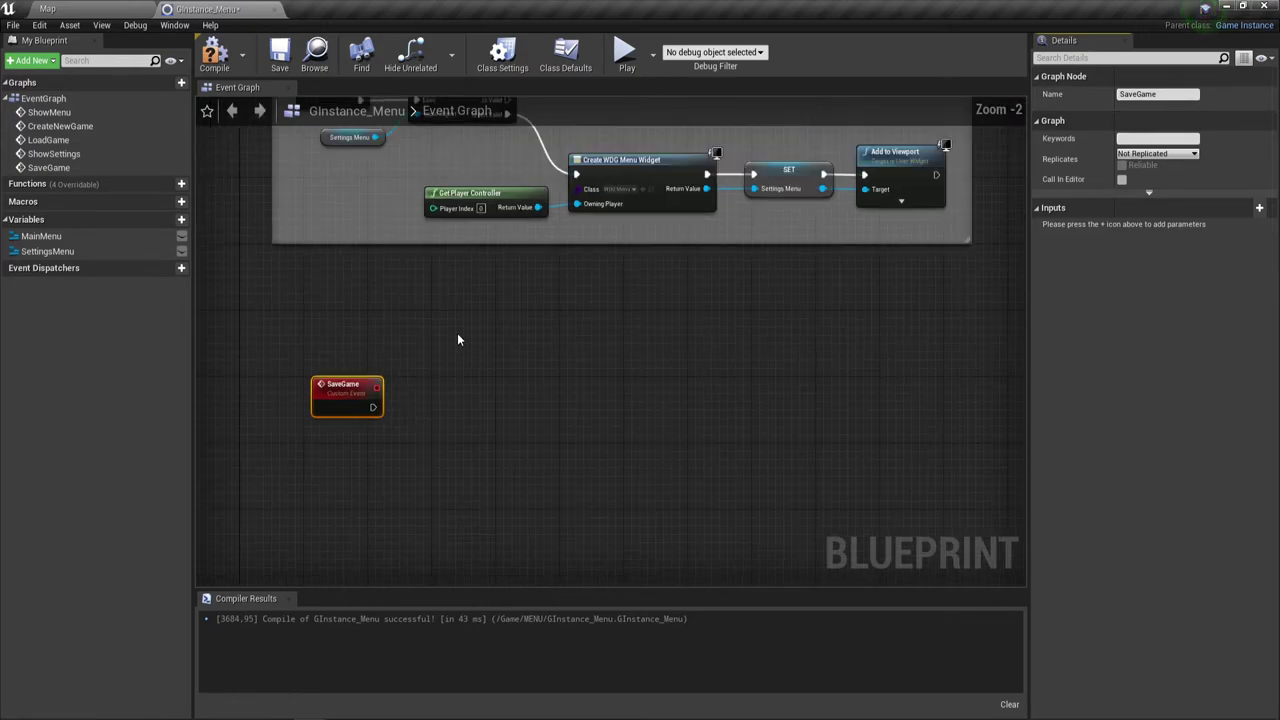
mouse_move(457, 333)
right_down()
mouse_move(449, 449)
mouse_move(480, 300)
right_up()
scroll(449, 449, down, 2)
scroll(449, 448, up, 2)
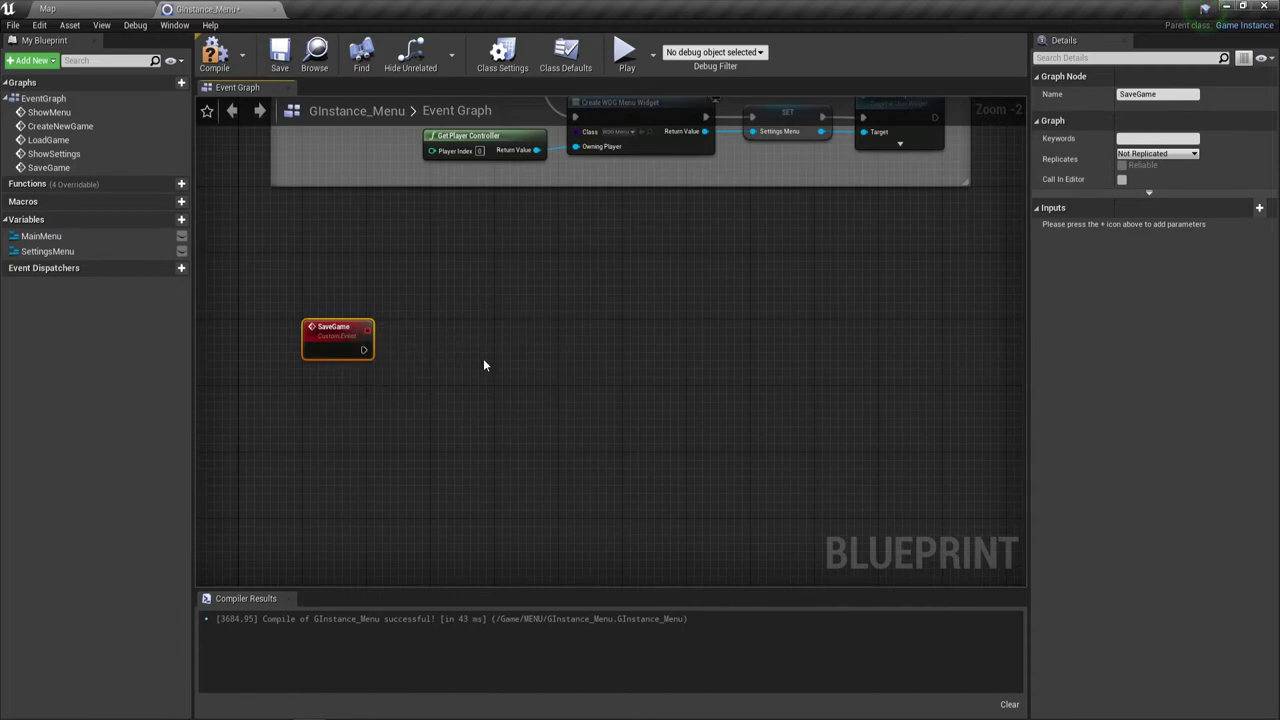
Add a Create Widget node wired from SaveGame's exec pin.
drag(364, 349, 438, 340)
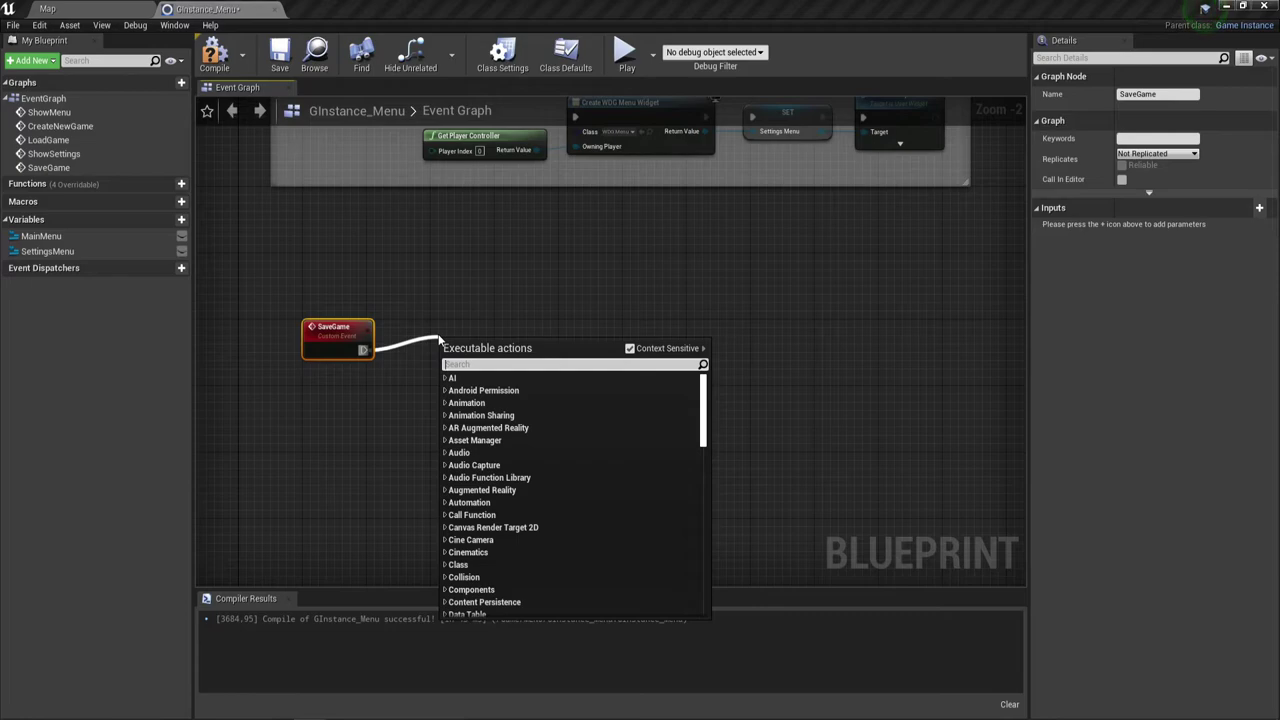
text(cre)
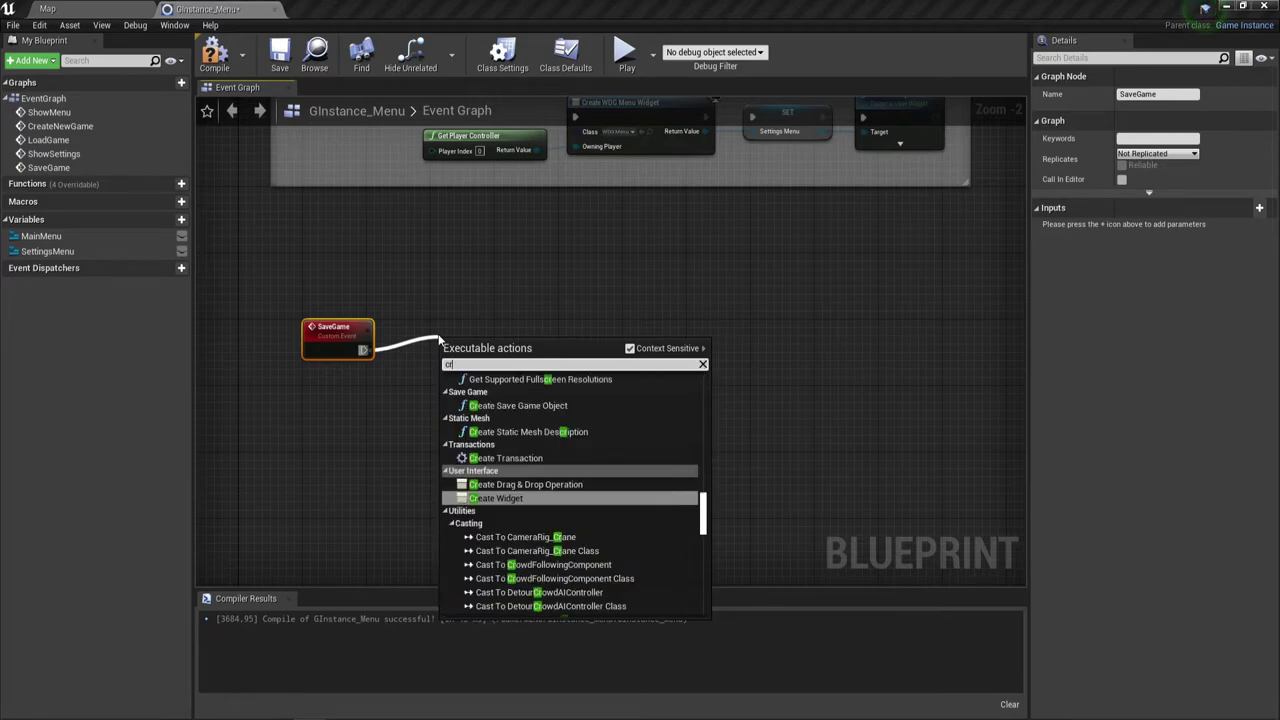
key(Return)
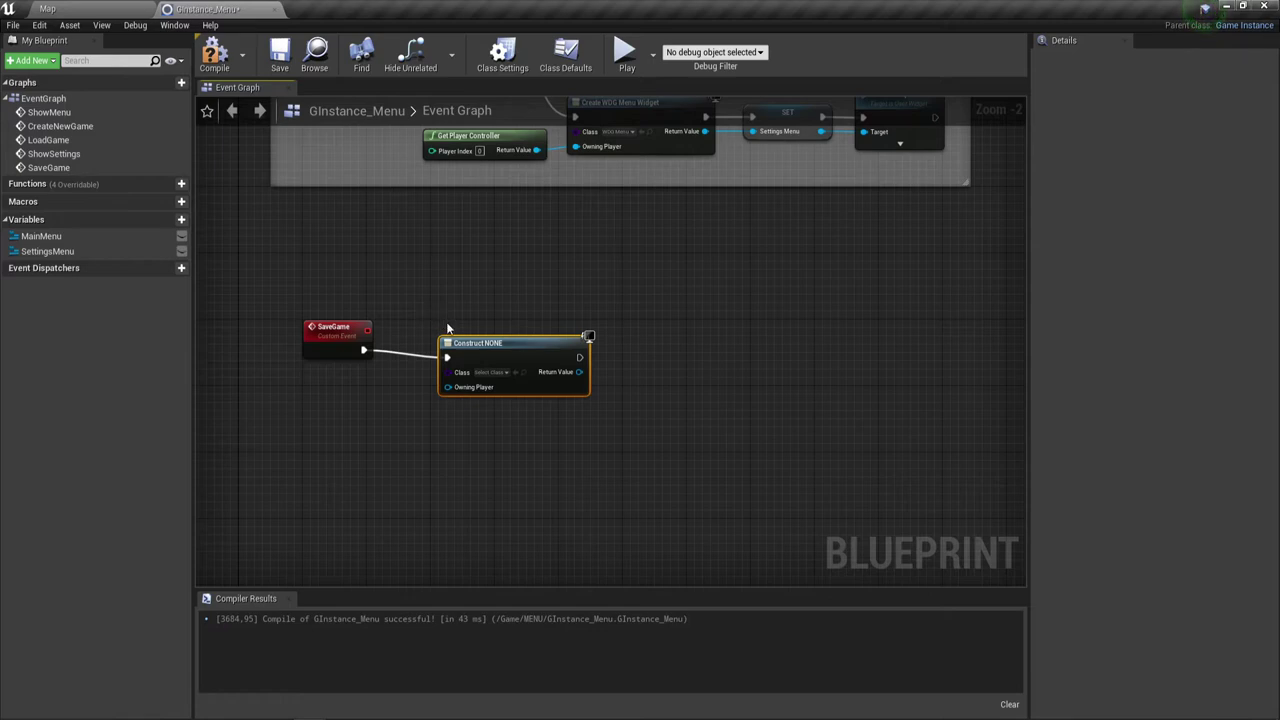
Feed a pasted Get Player Controller into Owning Player and store the widget's Return Value in a variable.
click(507, 140)
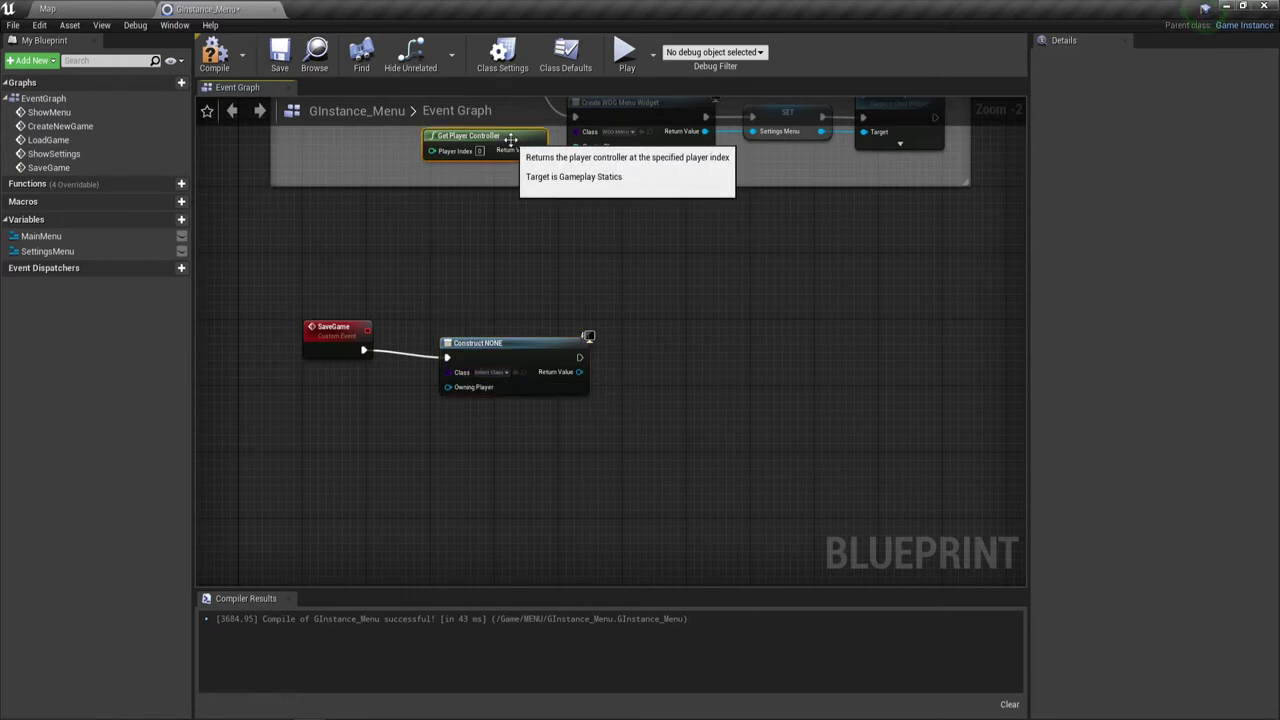
key(ctrl+c)
key(ctrl+v)
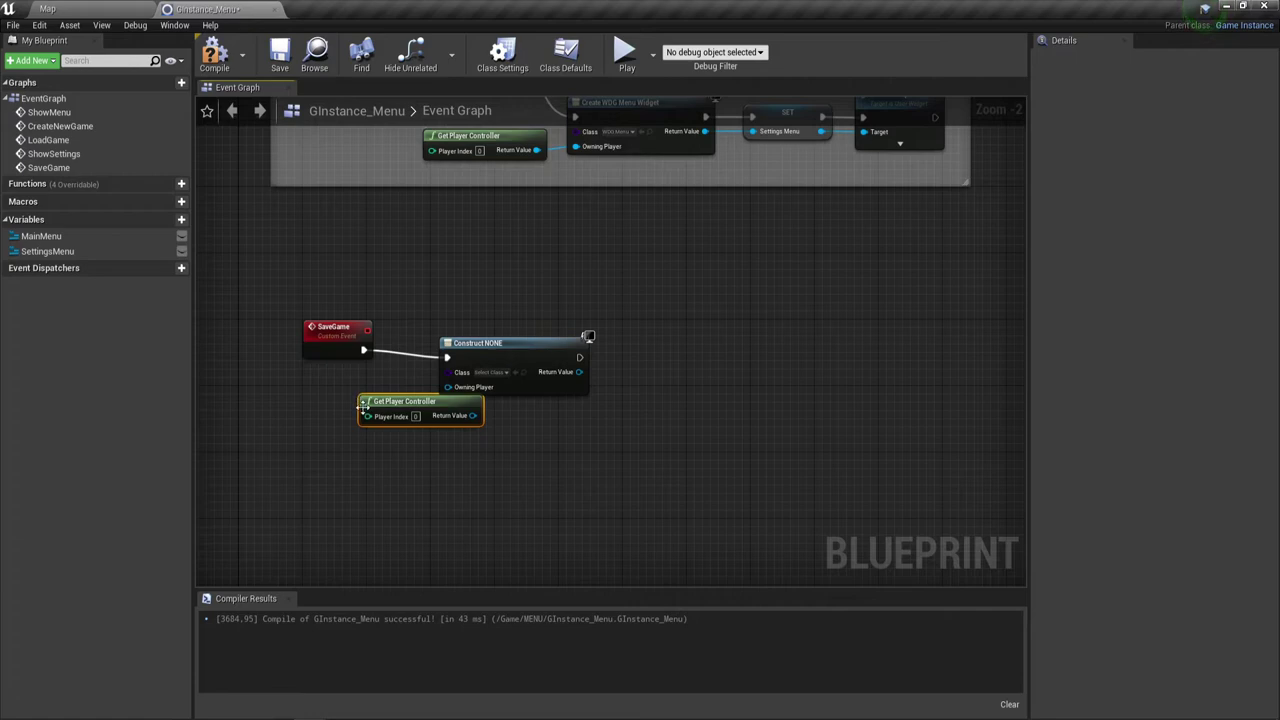
mouse_move(472, 415)
mouse_down()
mouse_move(450, 387)
mouse_move(364, 401)
mouse_up()
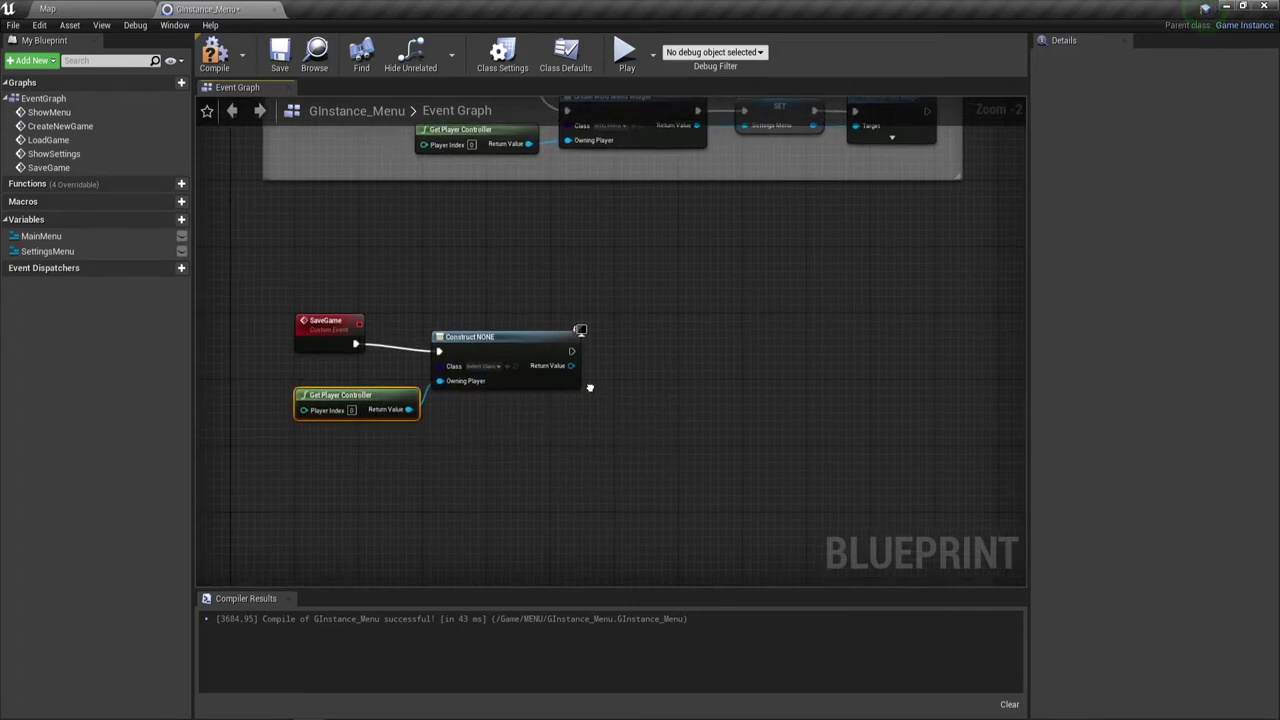
right_drag(535, 357, 493, 344)
click(490, 350)
right_drag(560, 400, 490, 405)
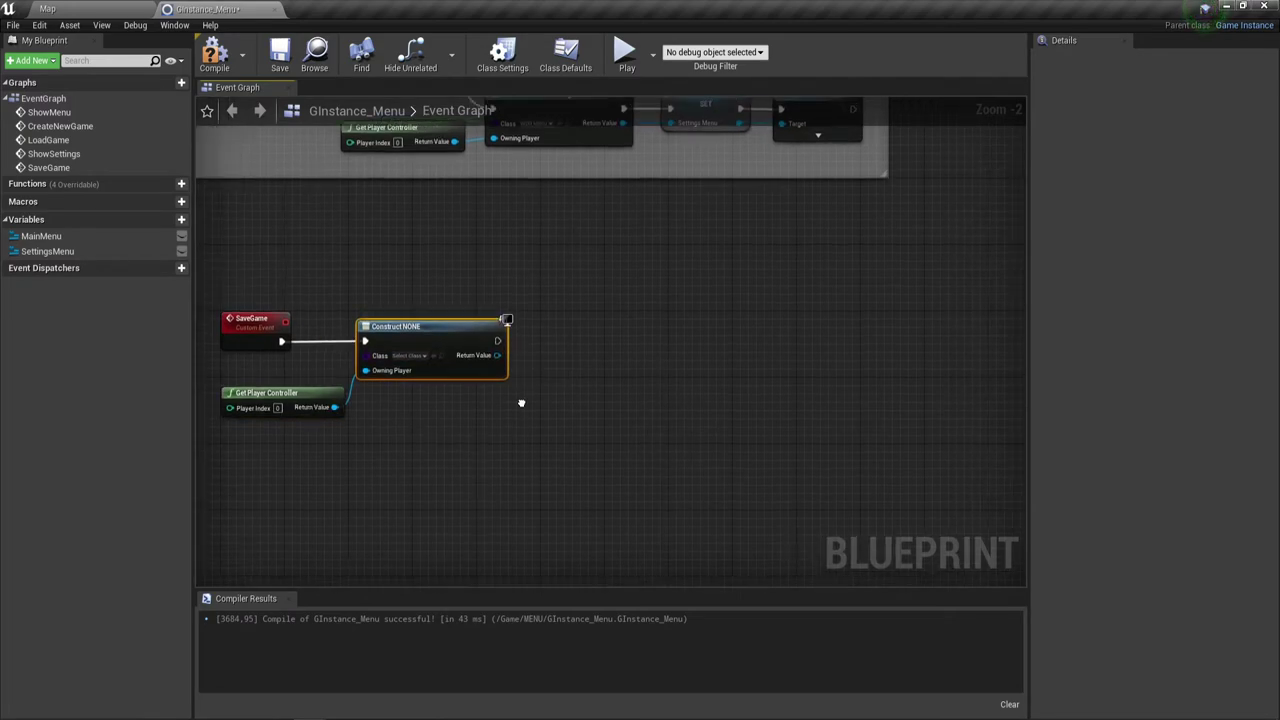
mouse_move(470, 358)
mouse_down()
mouse_move(478, 367)
mouse_move(538, 345)
mouse_up()
Promote the created widget to a variable named SaveGameMenu.
click(589, 402)
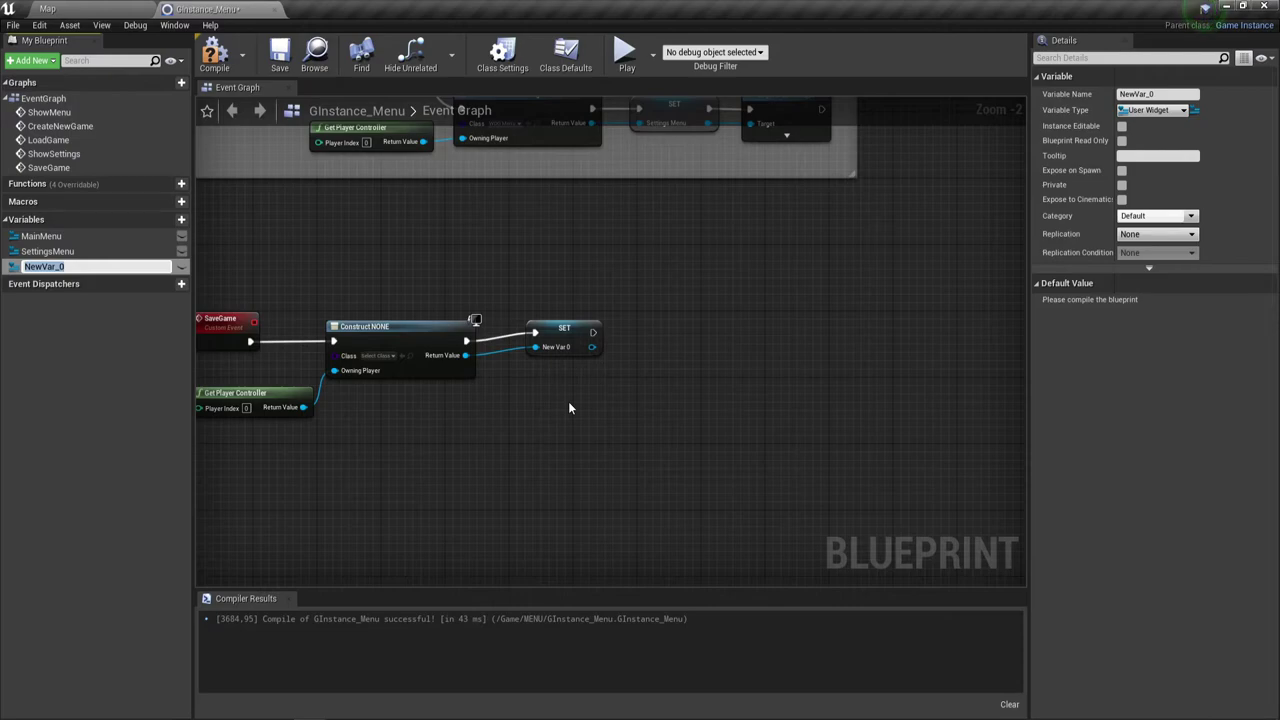
key(BackSpace)
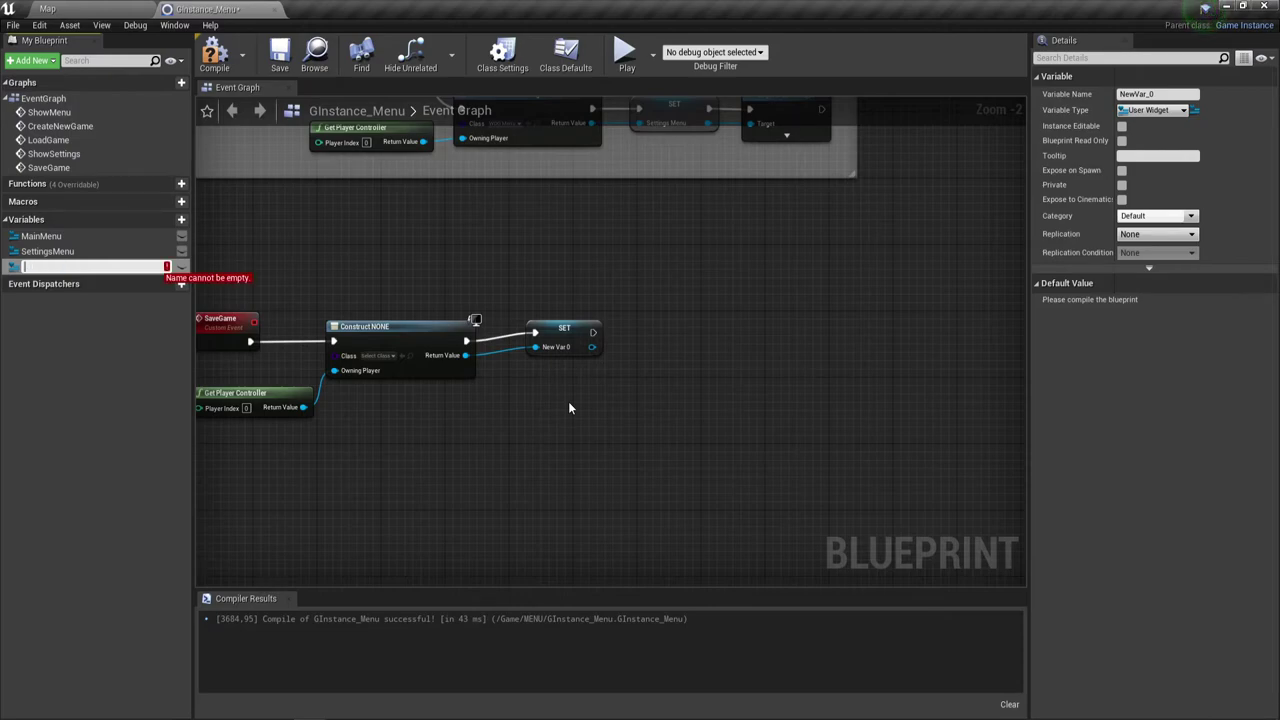
text(Save)
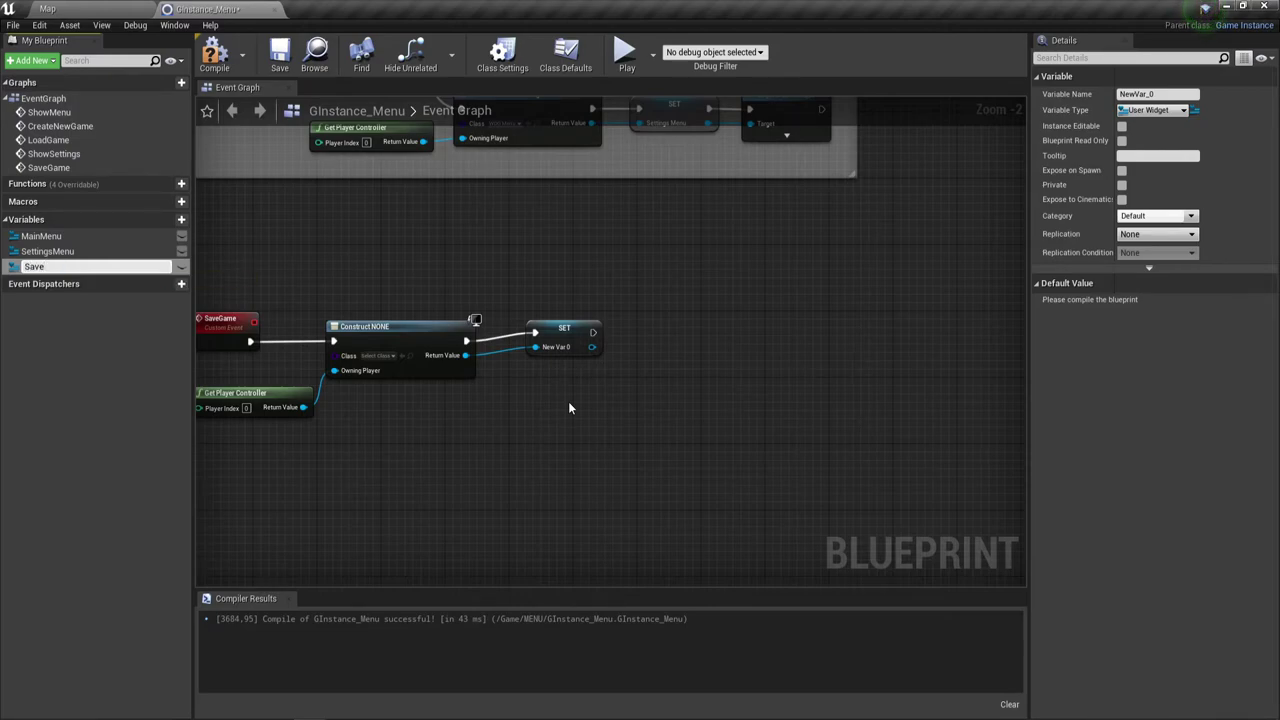
text(Game)
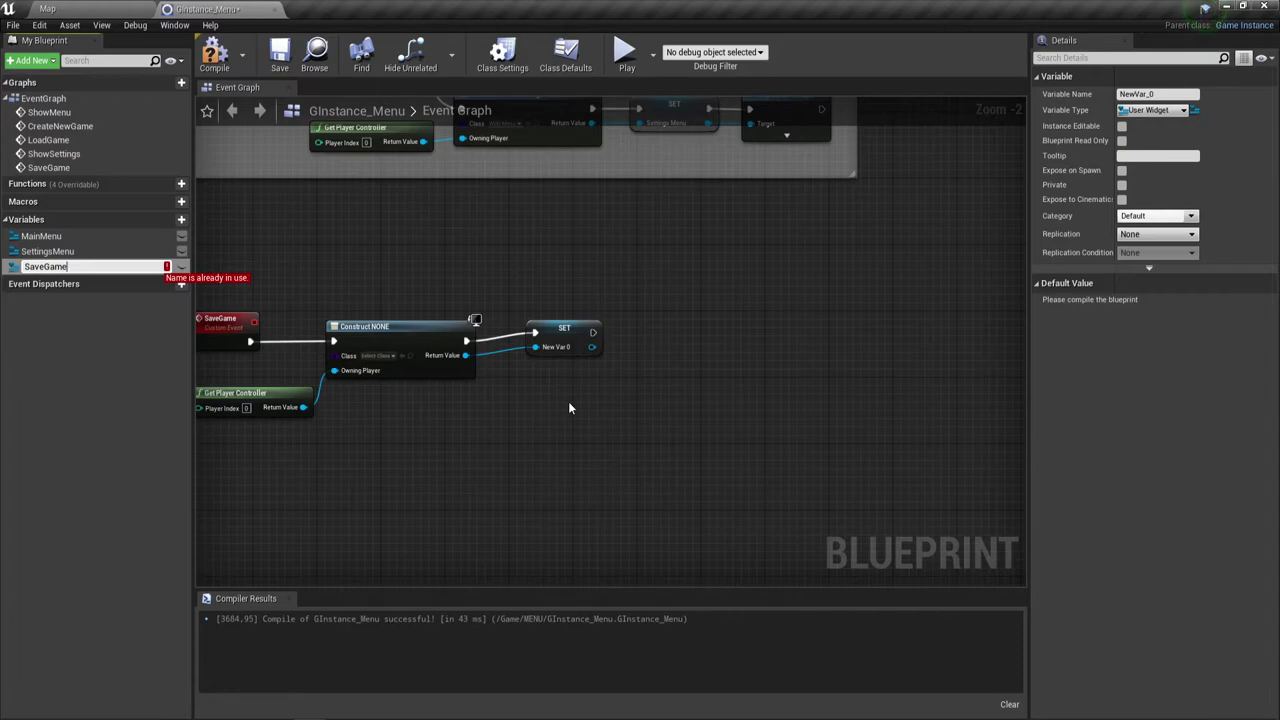
text(Menu)
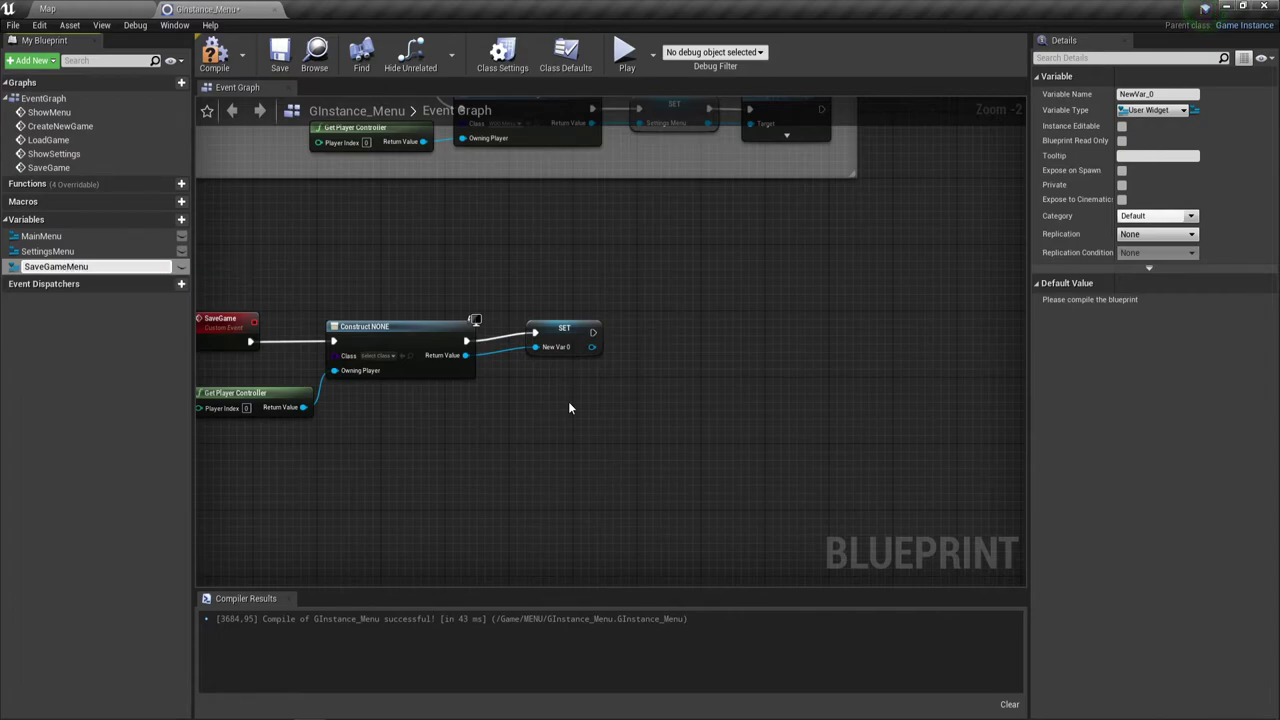
key(Return)
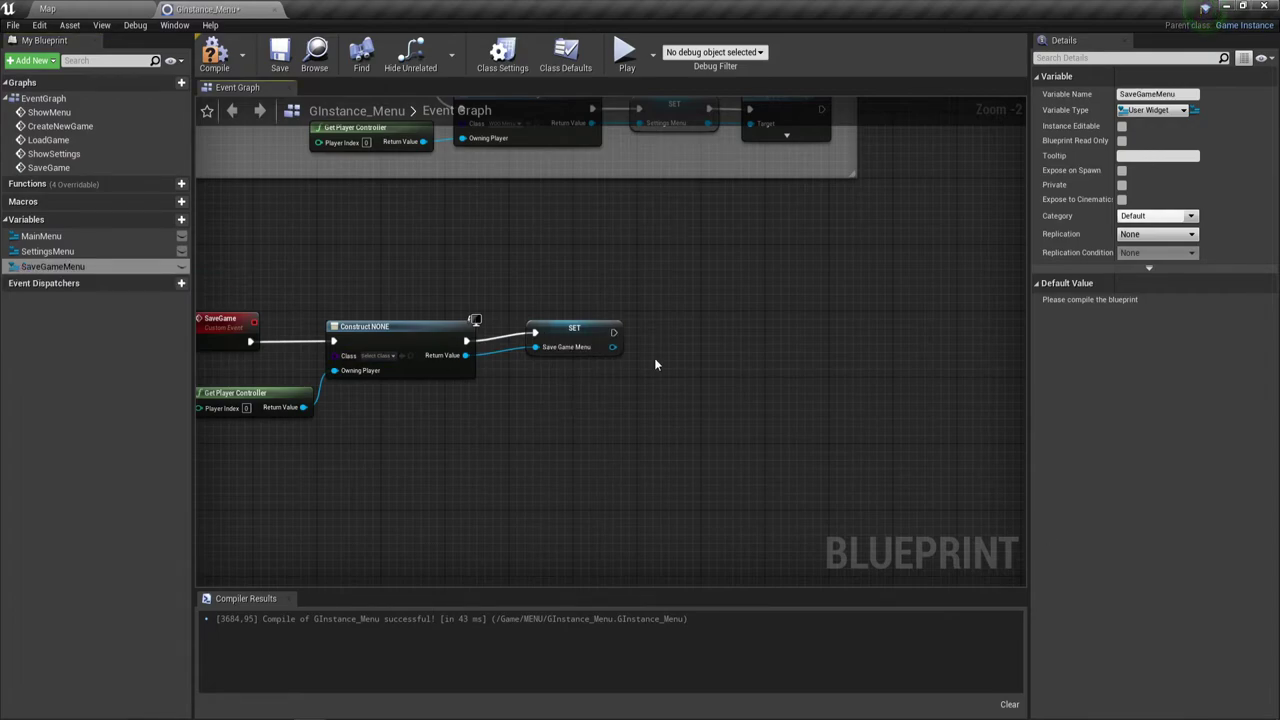
drag(571, 338, 555, 347)
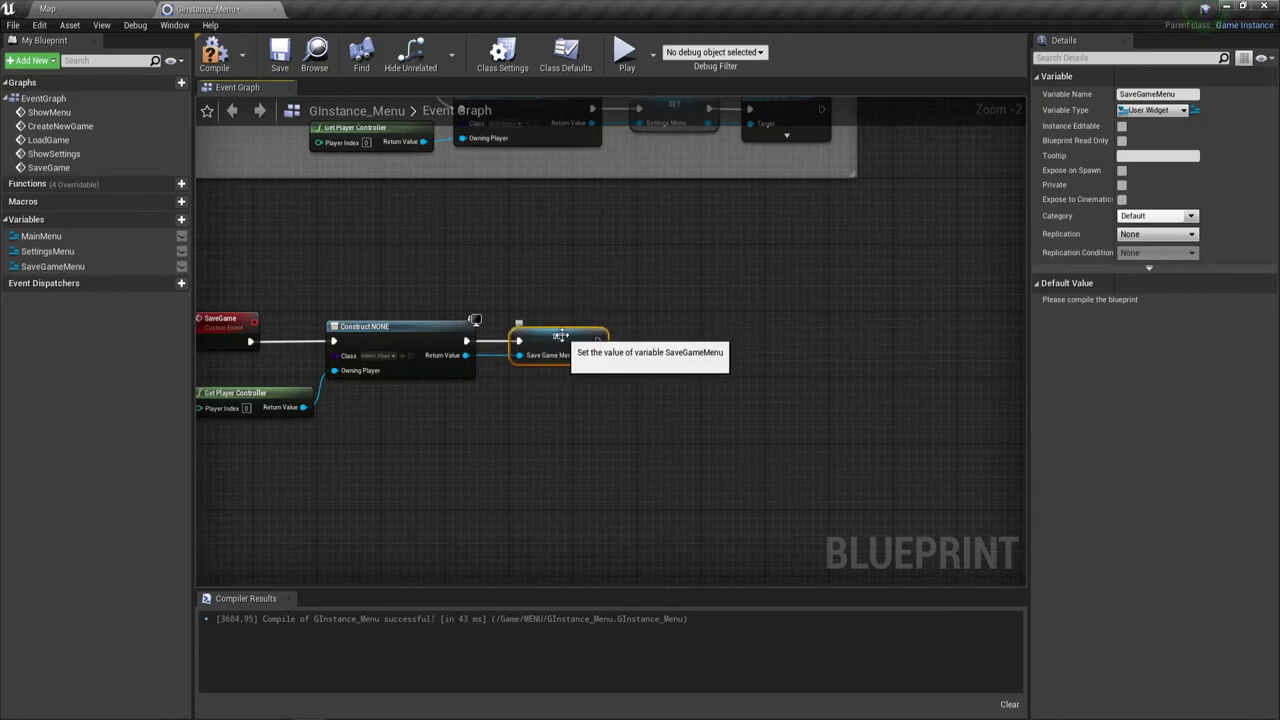
Follow the SET SaveGameMenu node with an Add to Viewport node.
drag(597, 355, 624, 342)
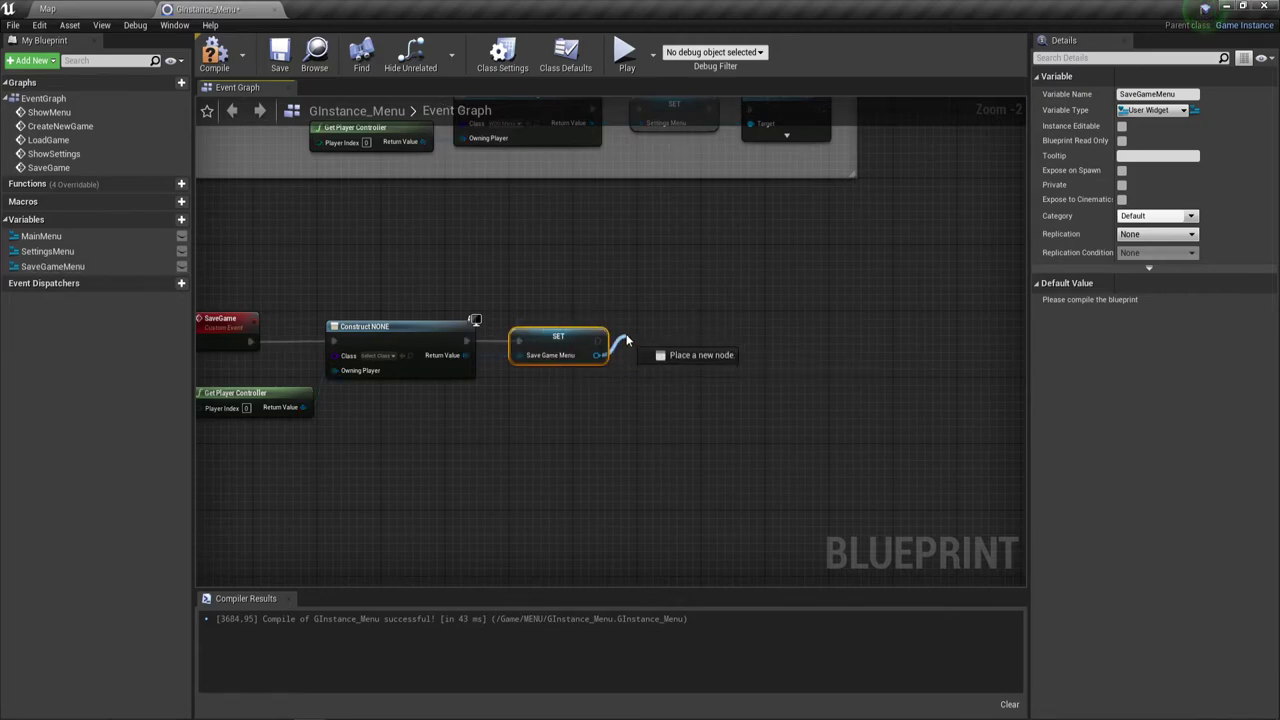
text(add)
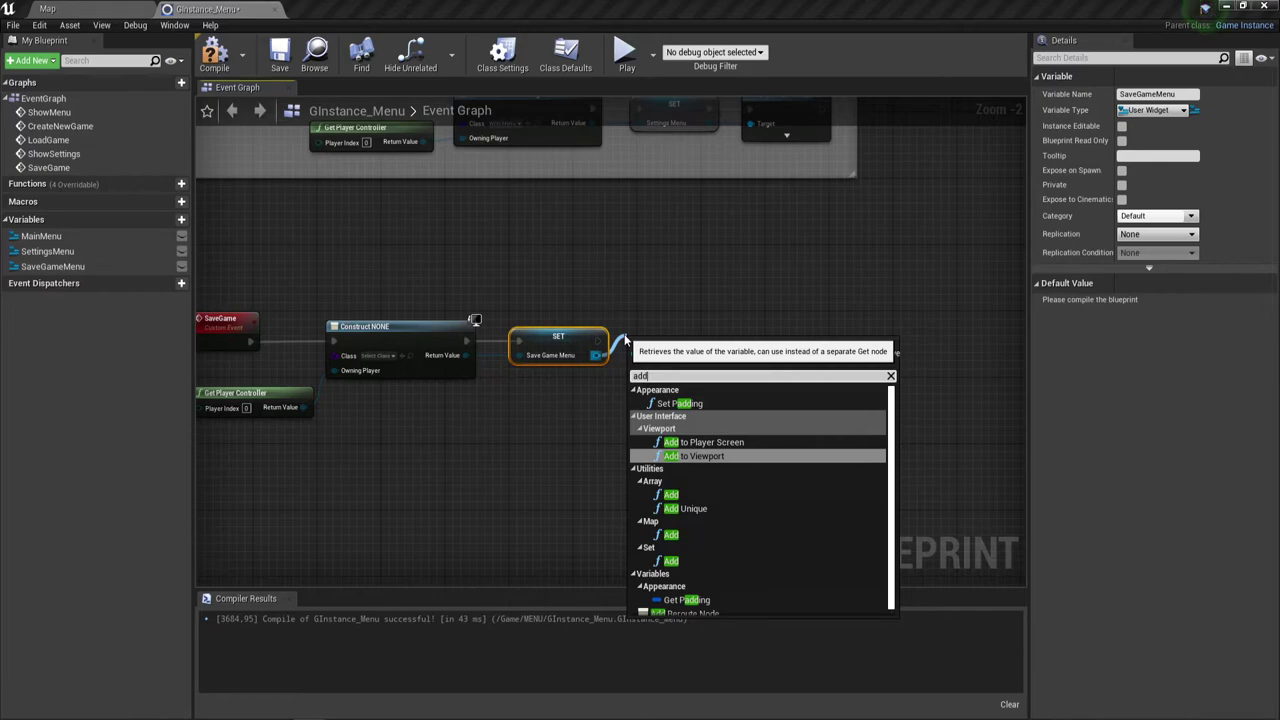
key(Return)
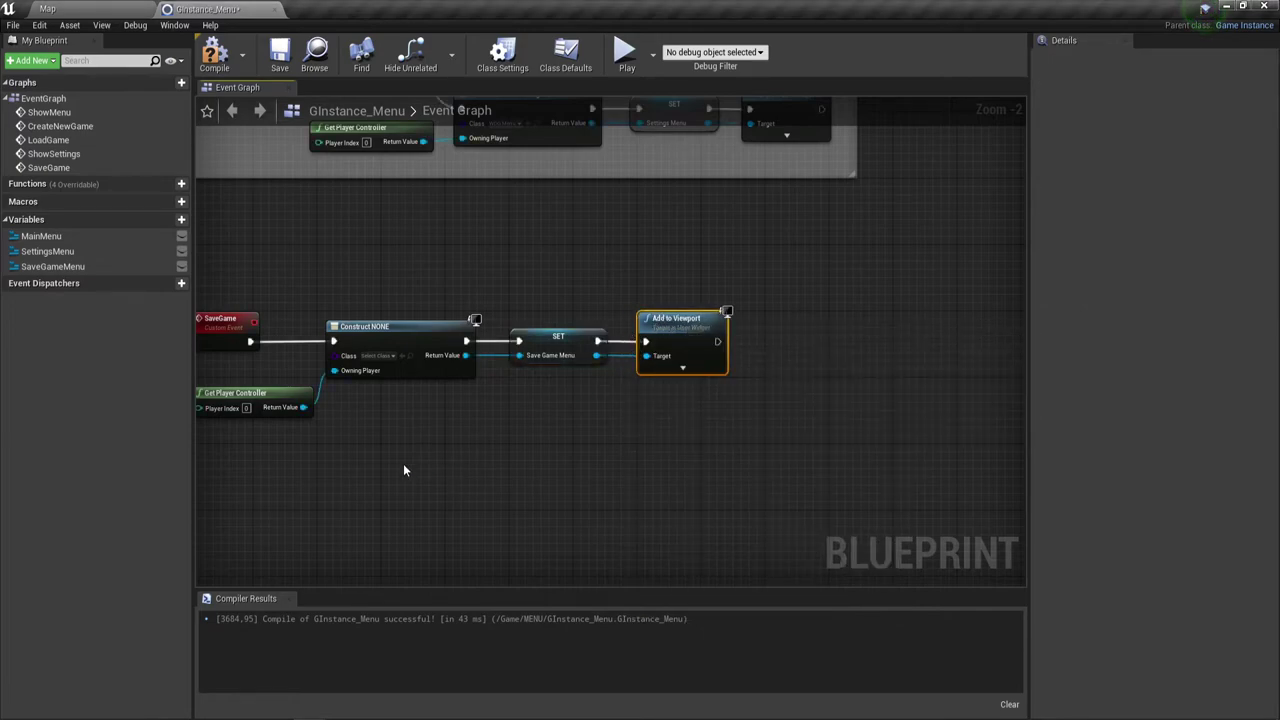
Wrap all the SaveGame nodes in a new comment box.
right_drag(404, 470, 430, 457)
drag(313, 240, 762, 400)
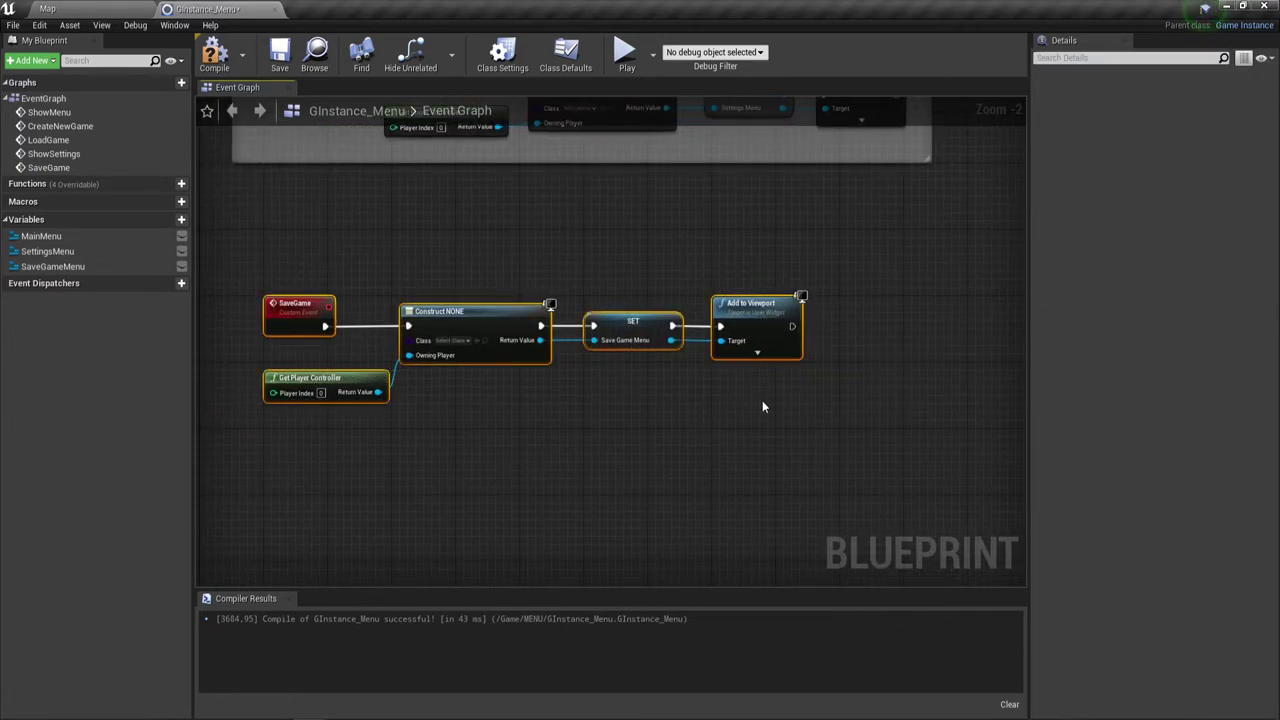
key(c)
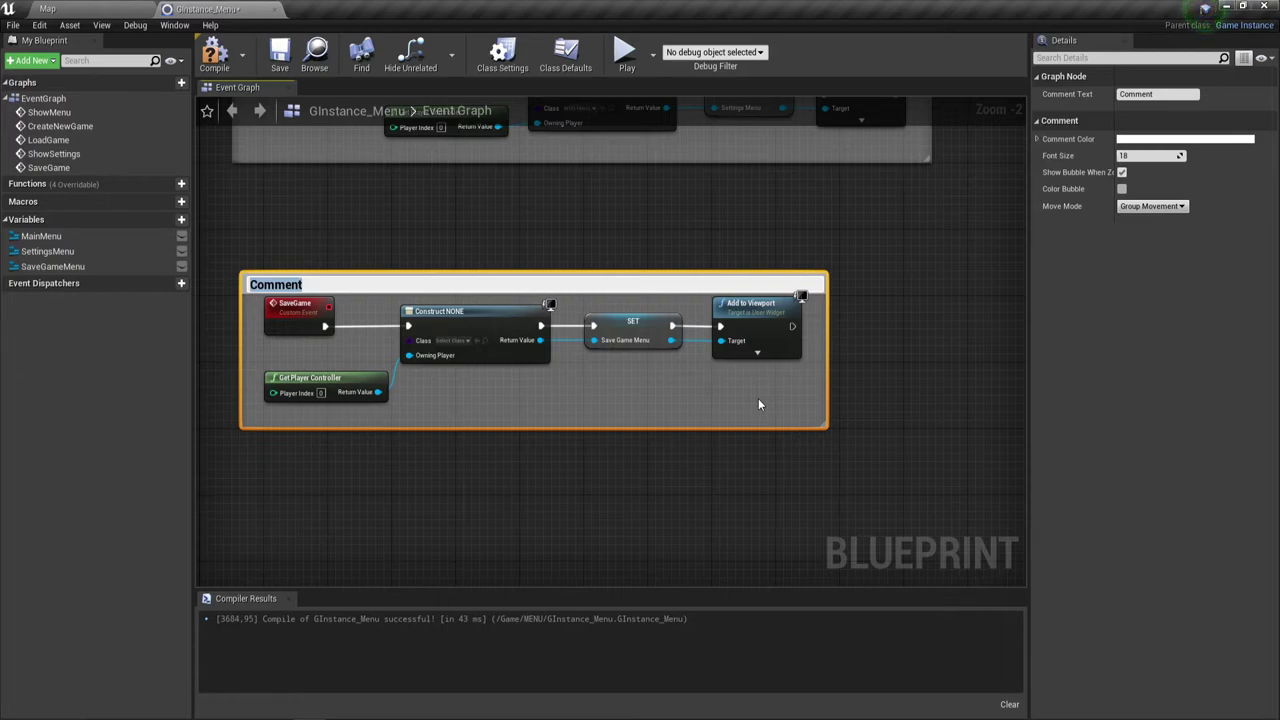
Title the comment 'Загрузка виджета Сохранения' and nudge the Save group into place.
text(Загр)
text(узка )
text(виджет)
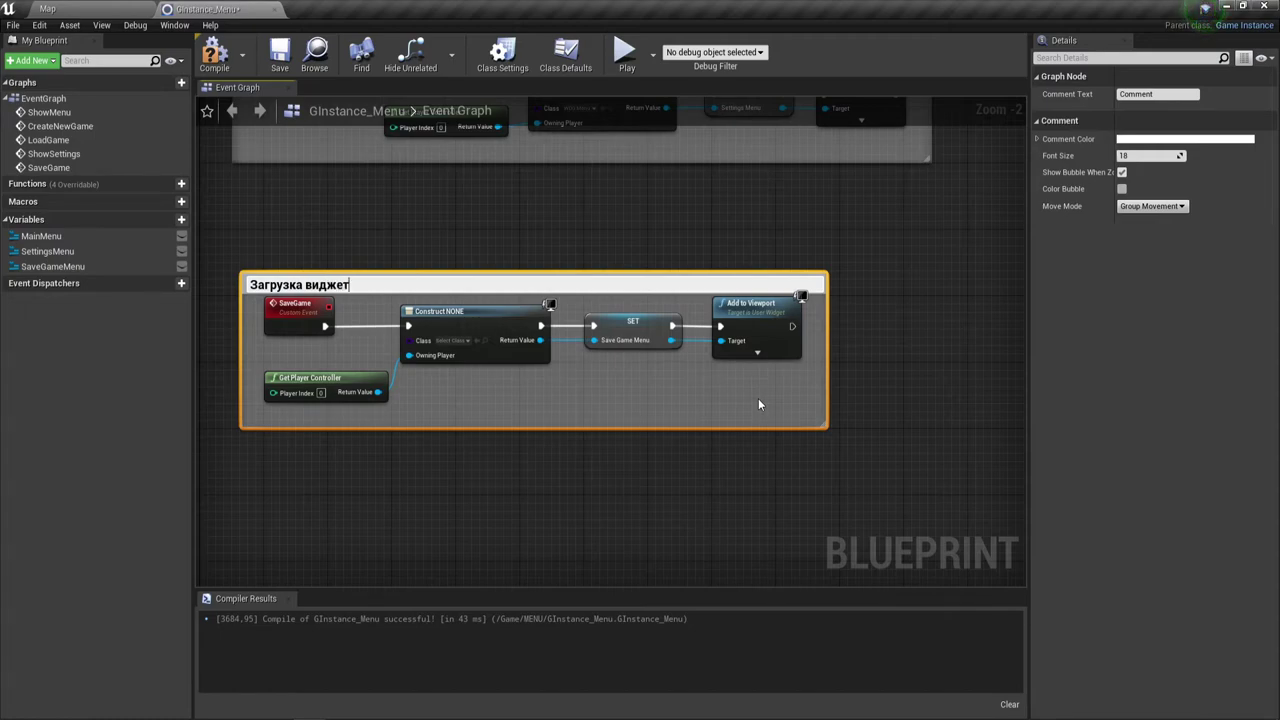
text(а Со)
text(хране)
text(ния)
key(Return)
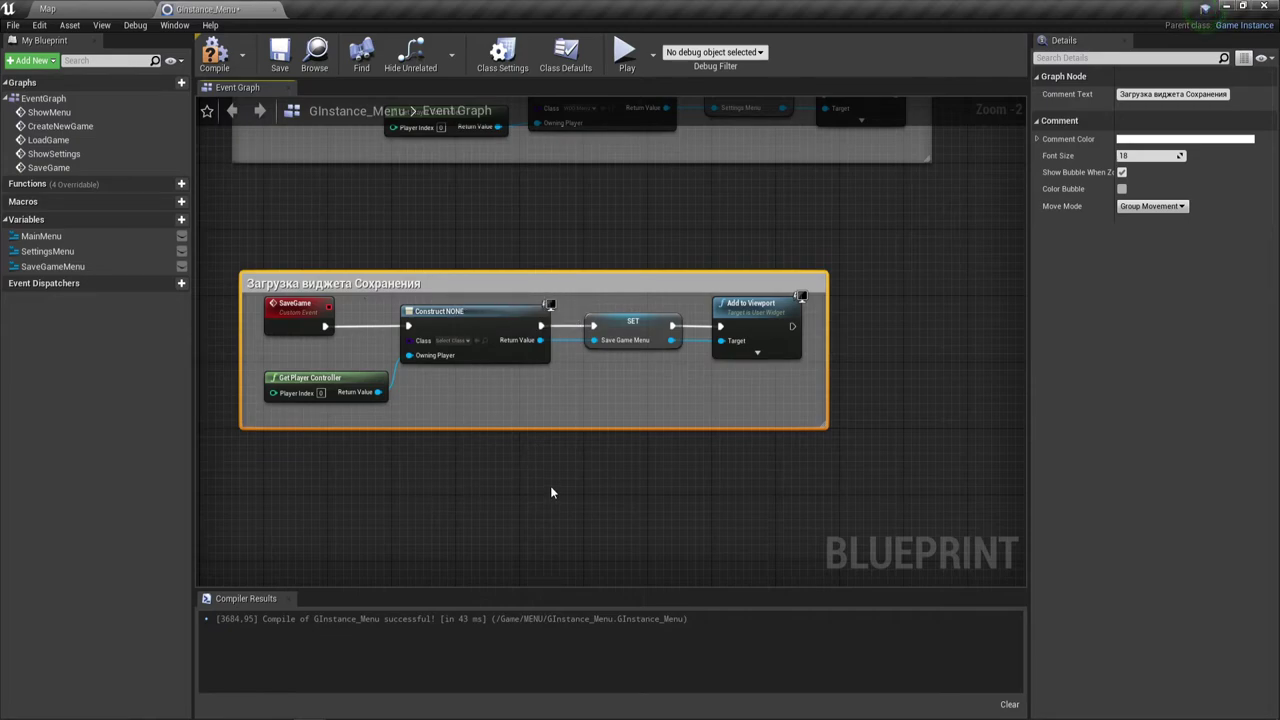
scroll(552, 488, down, 1)
scroll(554, 484, down, 2)
scroll(554, 484, up, 1)
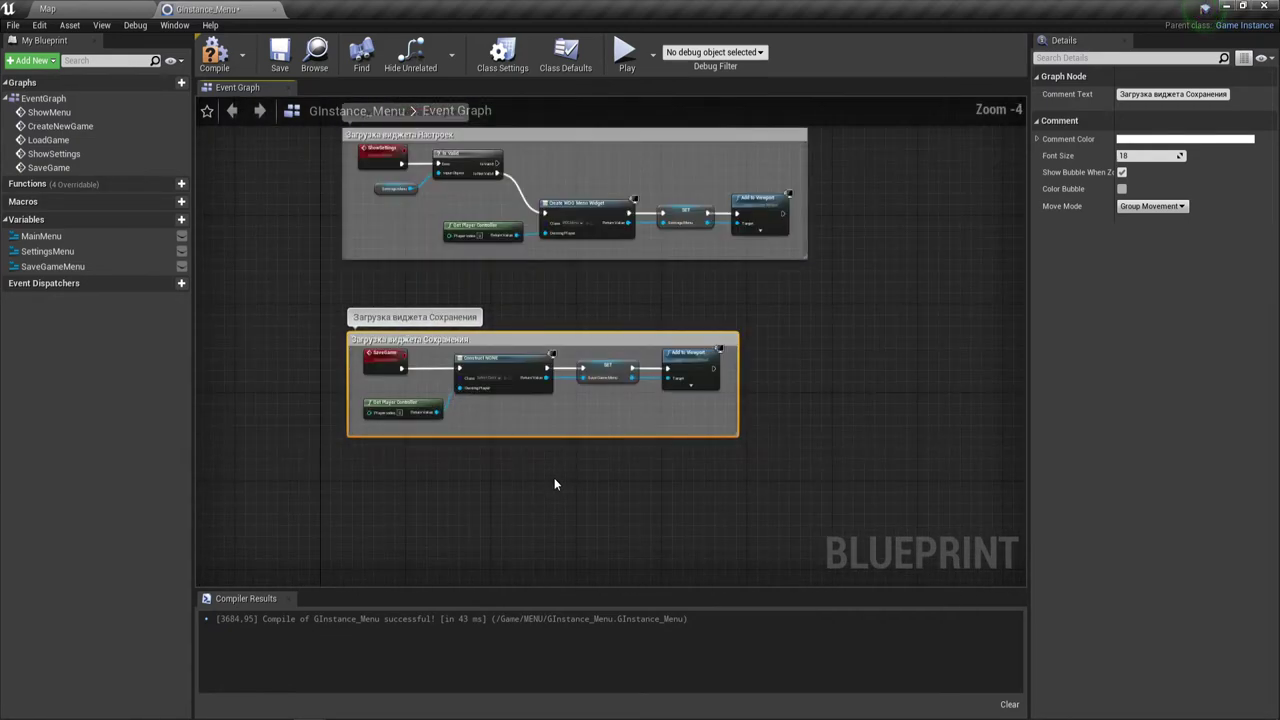
right_drag(554, 484, 557, 393)
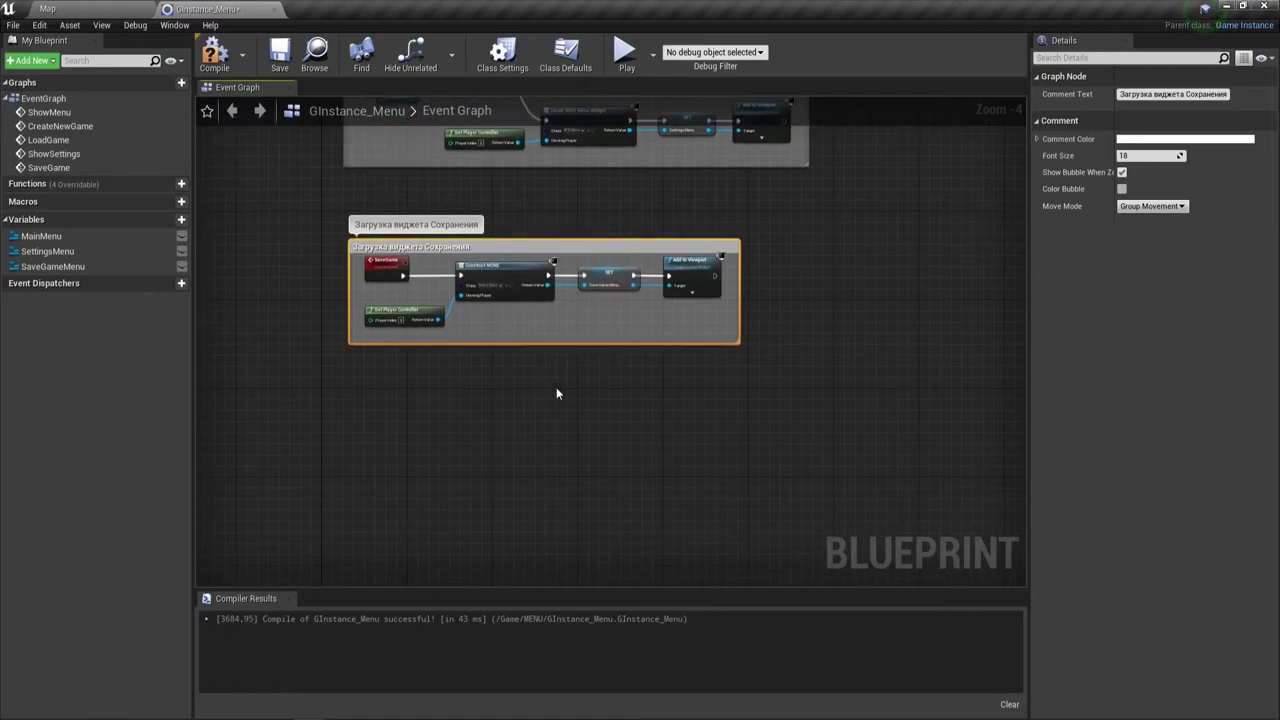
drag(295, 214, 733, 351)
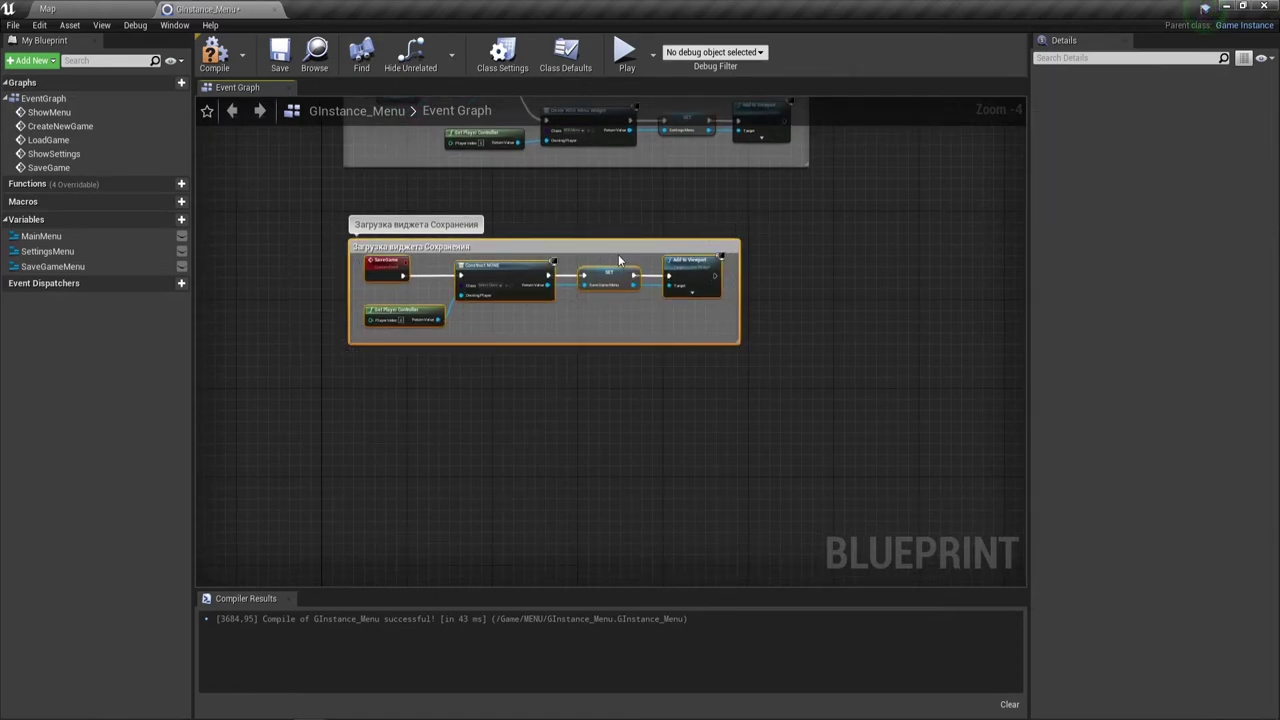
drag(618, 246, 613, 241)
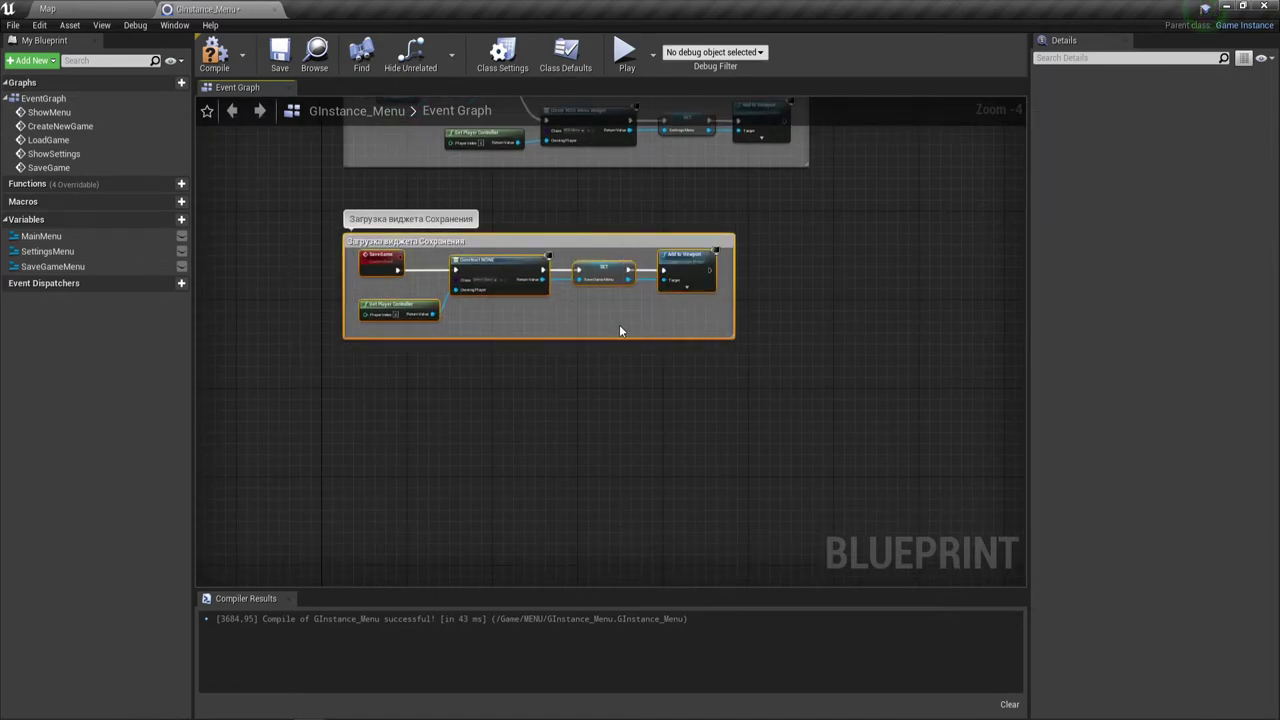
mouse_move(629, 375)
right_down()
mouse_move(619, 316)
mouse_move(564, 330)
right_up()
Set the Construct node's class to WDG_SaveMenu.
scroll(564, 330, up, 1)
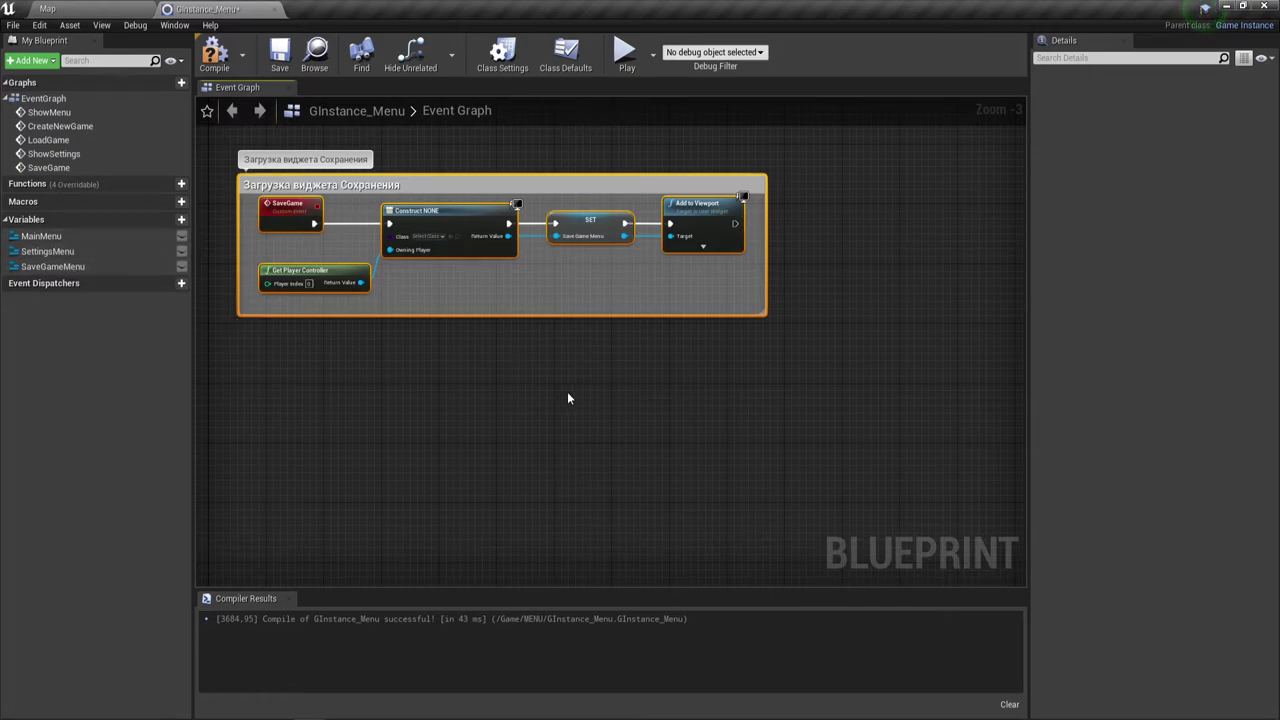
click(441, 240)
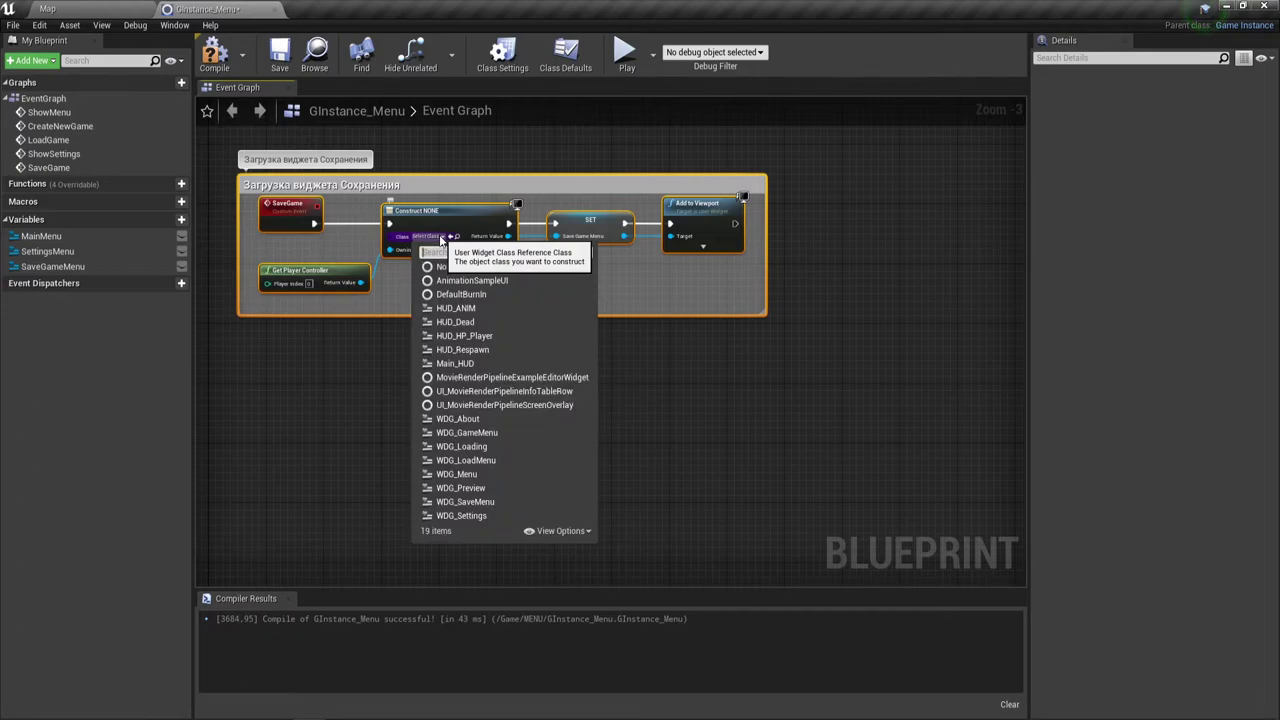
click(485, 502)
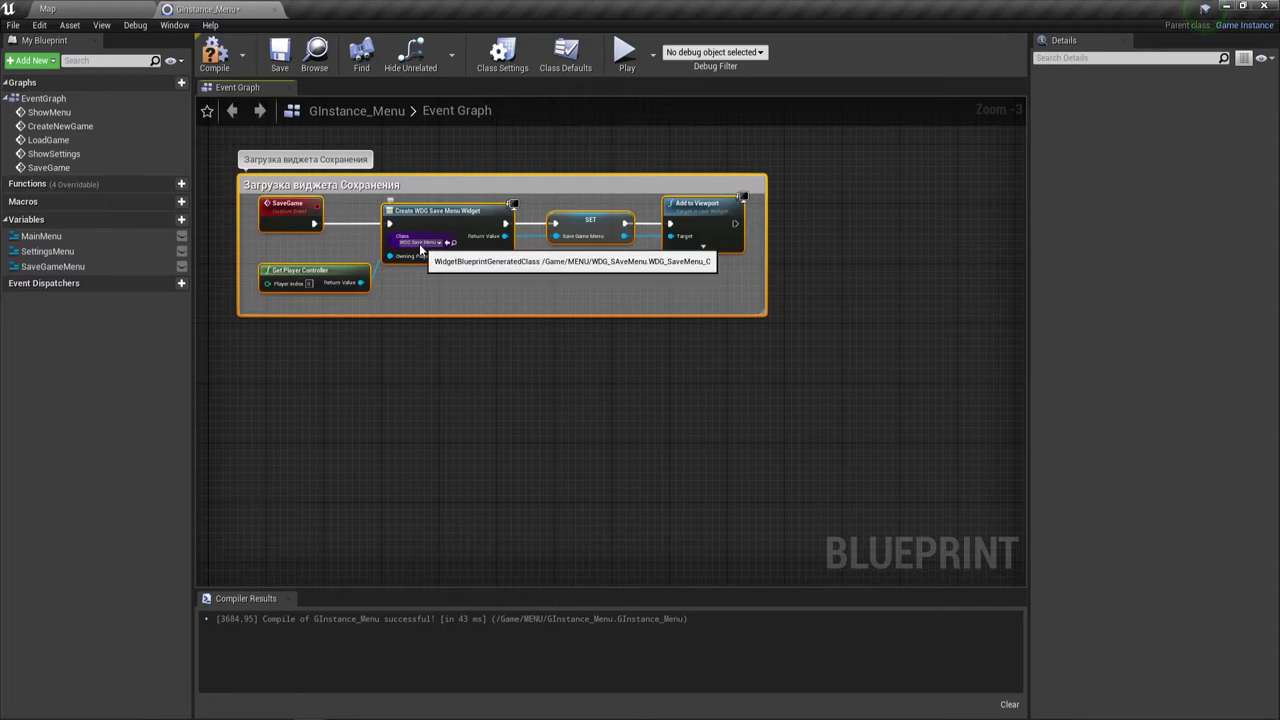
right_drag(512, 414, 524, 368)
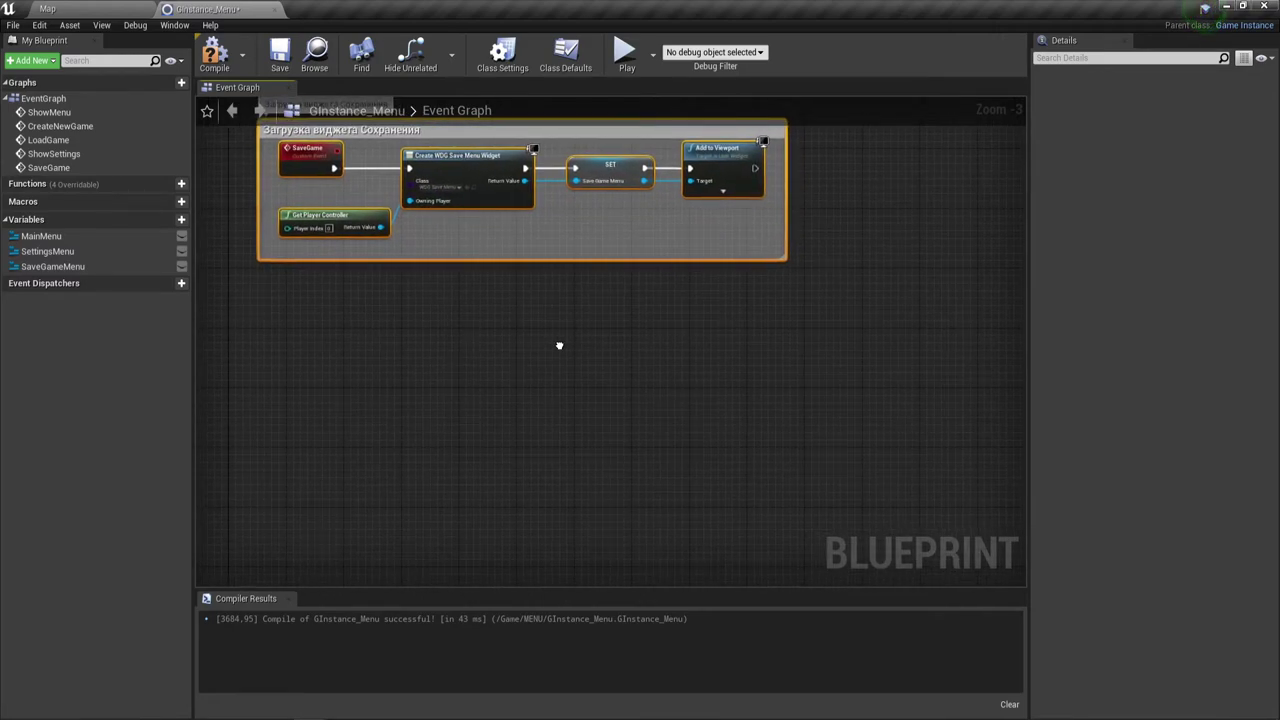
right_drag(317, 414, 313, 416)
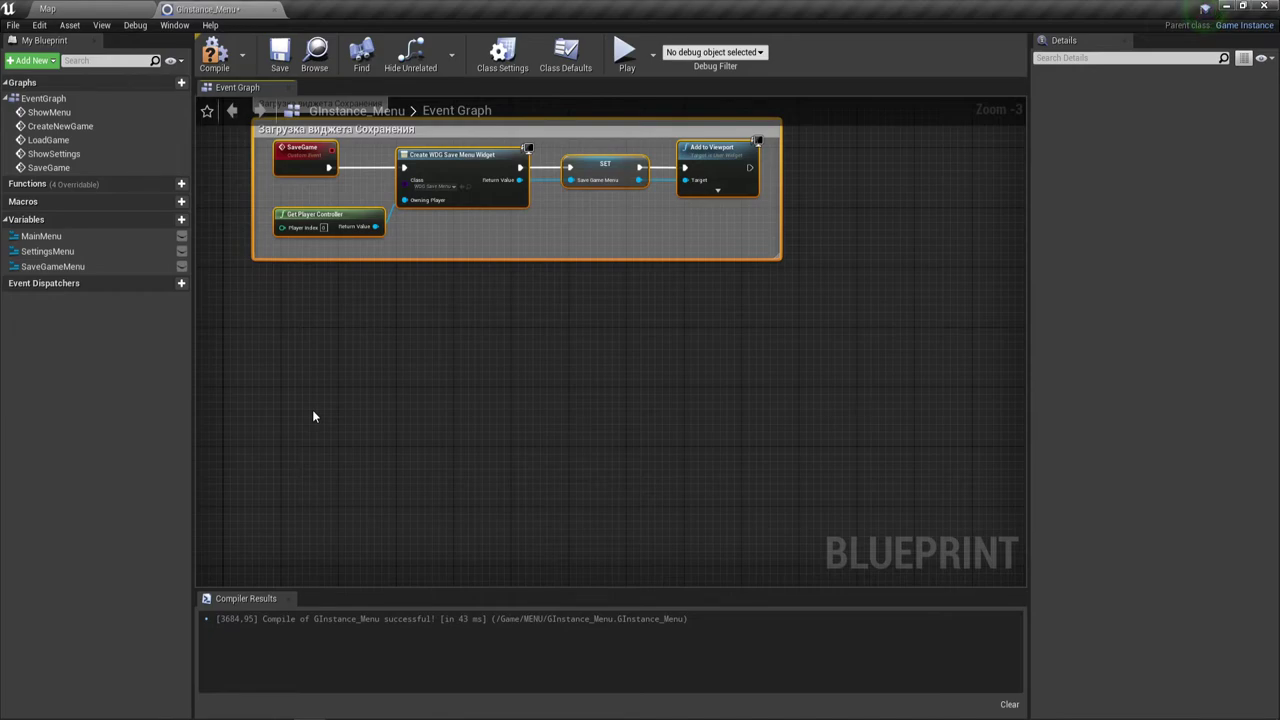
Add a Custom Event below the Save comment group, keeping its default name CustomEvent_0.
right_click(254, 405)
right_drag(343, 387, 340, 390)
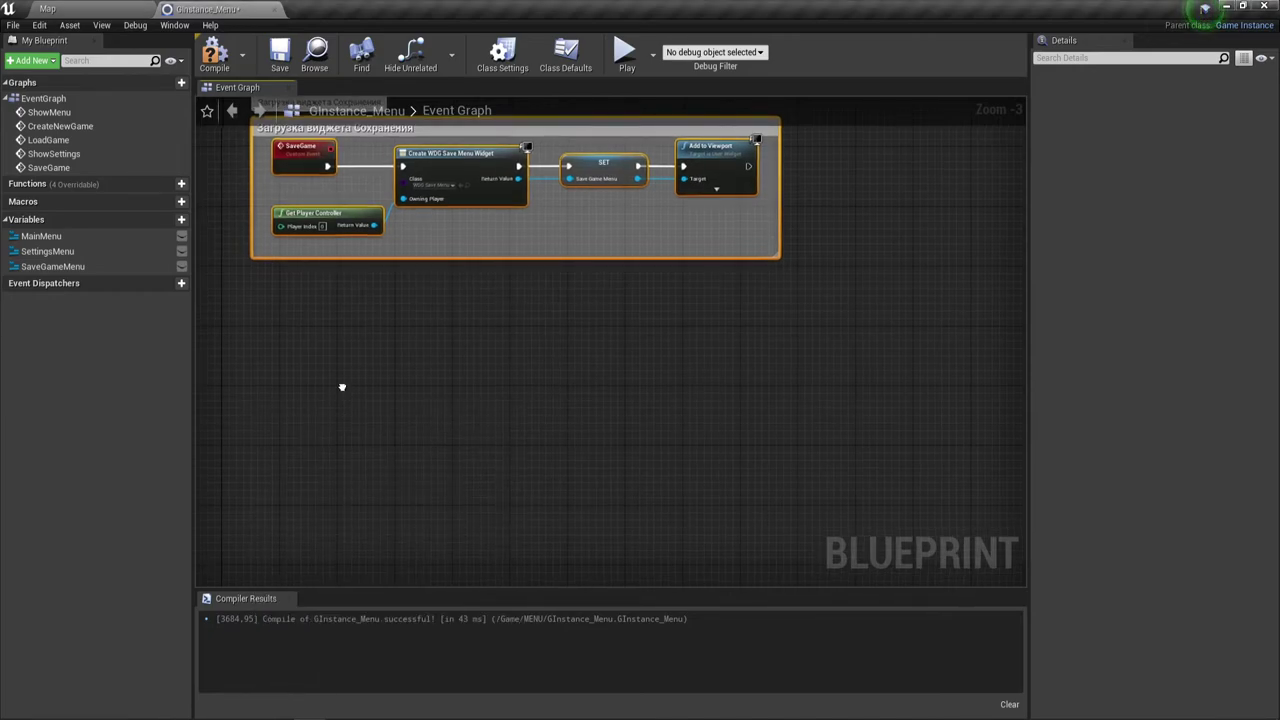
right_click(339, 393)
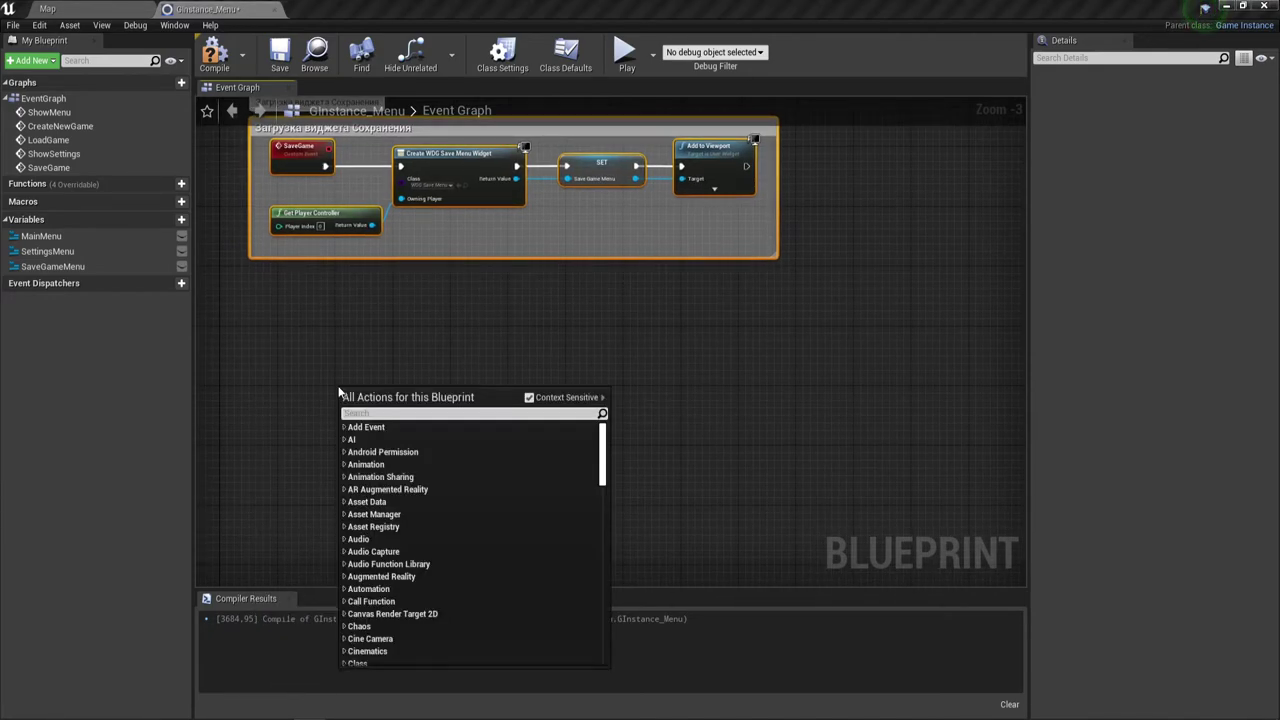
text(cus)
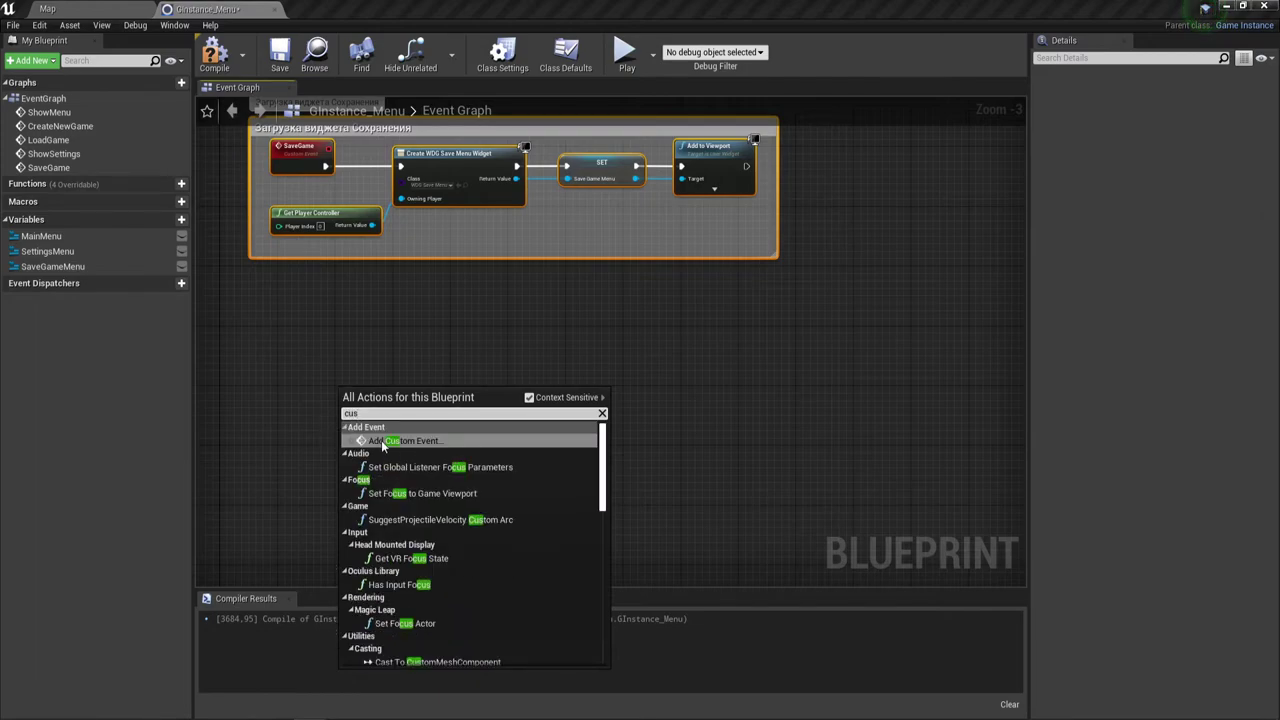
click(383, 441)
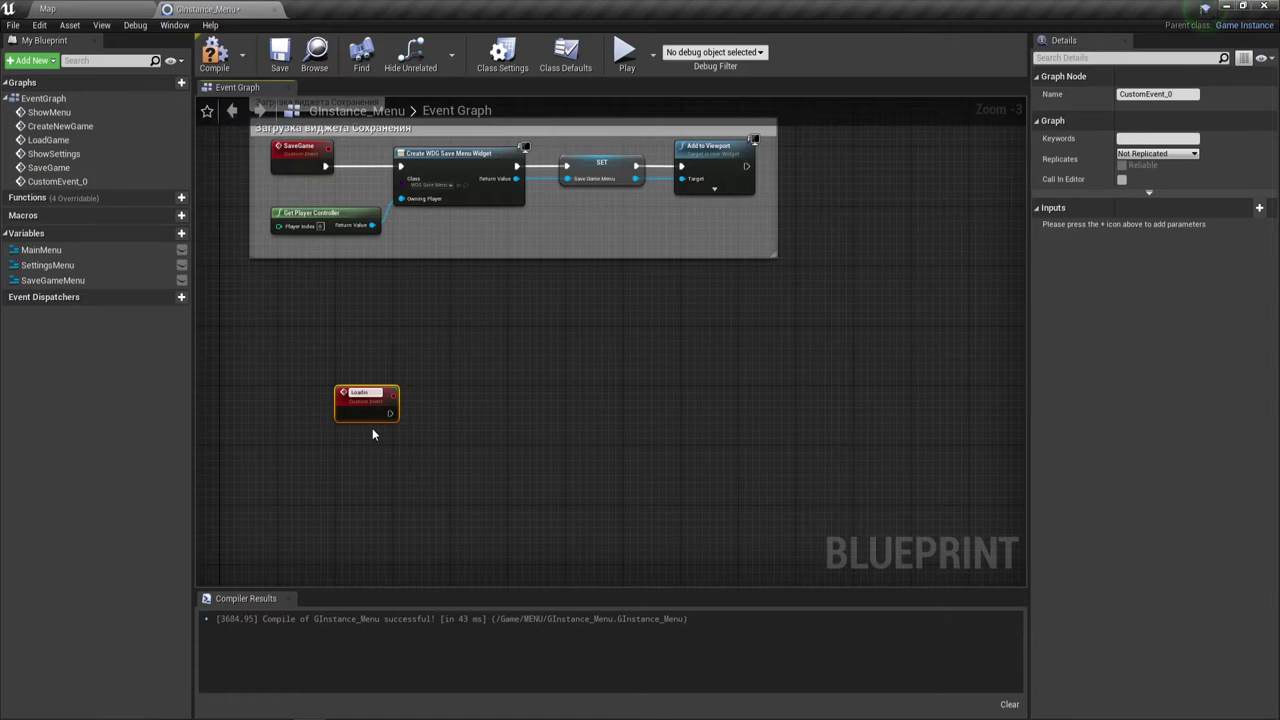
Confirm the custom event name Loading and move the event to a clear spot.
click(372, 428)
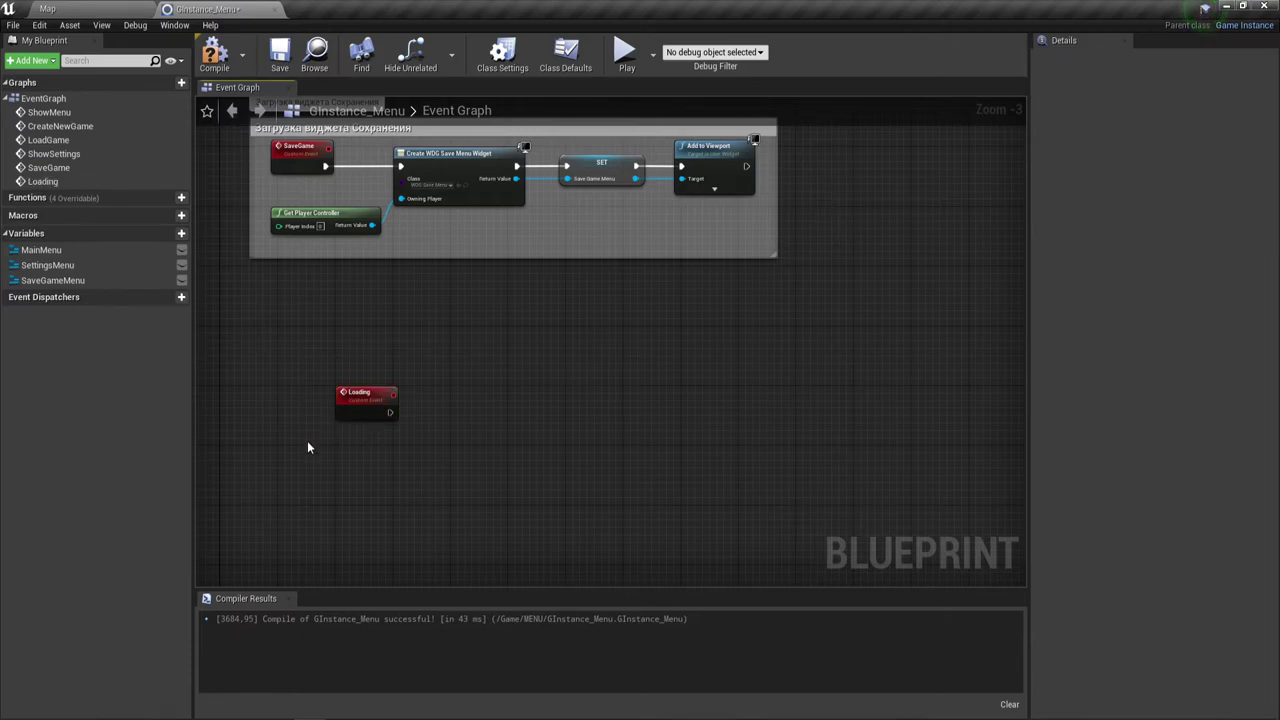
scroll(307, 440, up, 3)
drag(424, 403, 347, 413)
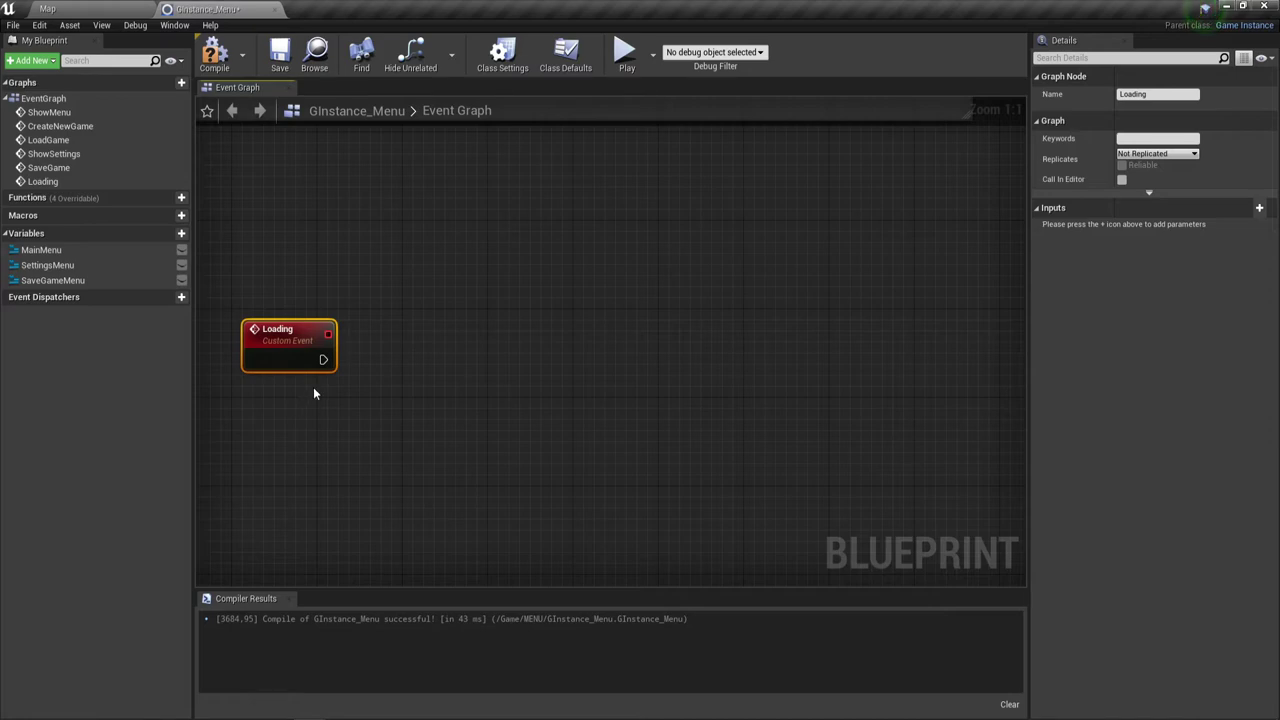
Copy the ShowSettings Is Valid, Create Widget and Add to Viewport nodes and paste them beside Loading.
right_drag(313, 387, 354, 468)
scroll(354, 468, down, 2)
scroll(354, 468, down, 1)
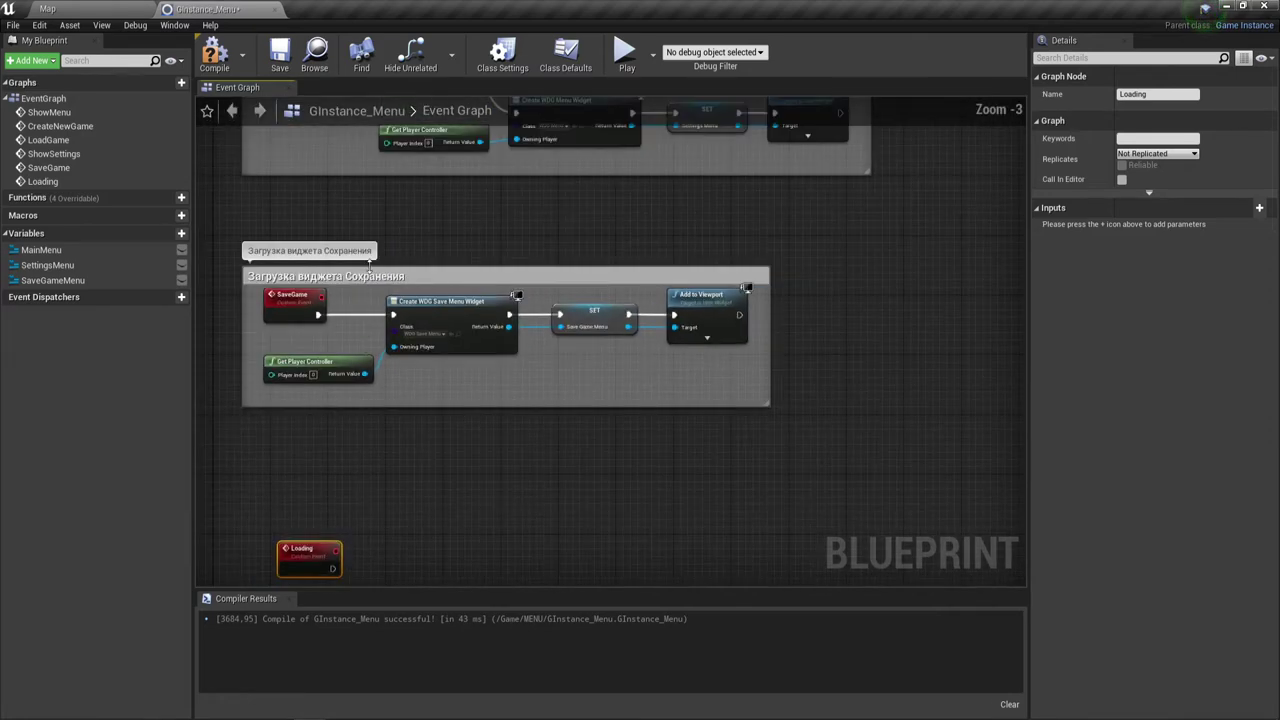
right_drag(403, 215, 407, 435)
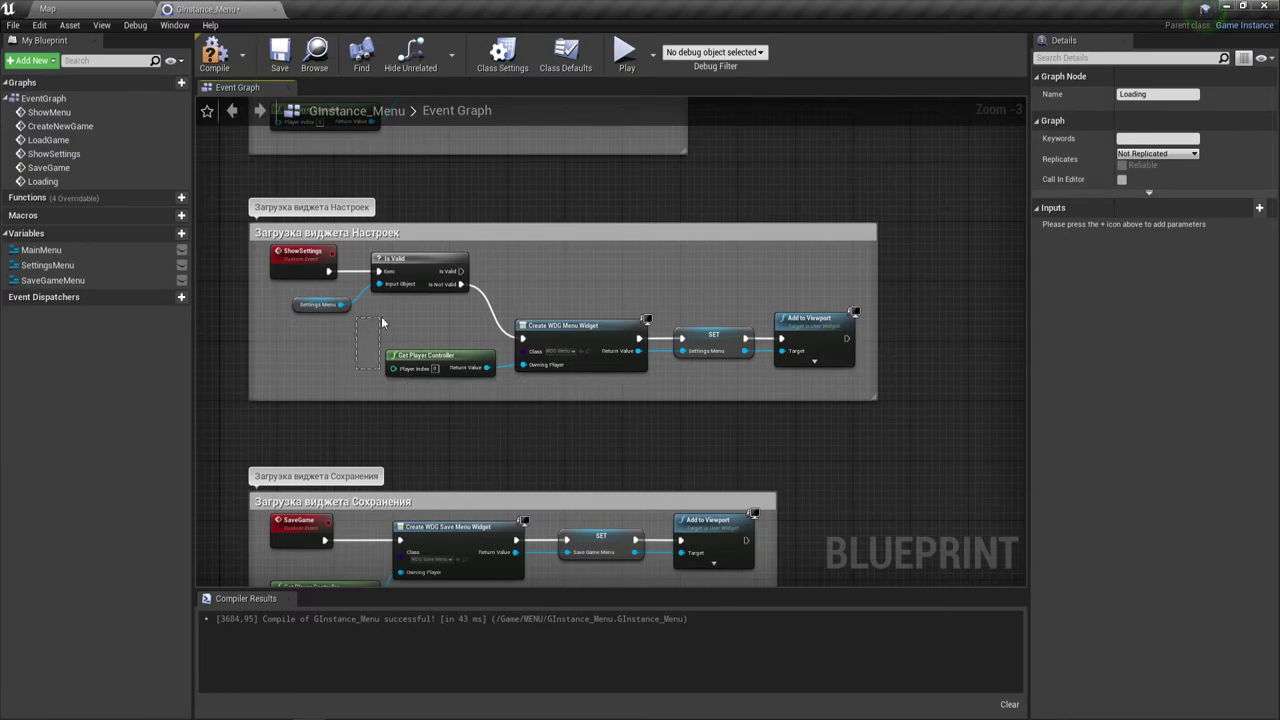
drag(381, 316, 647, 256)
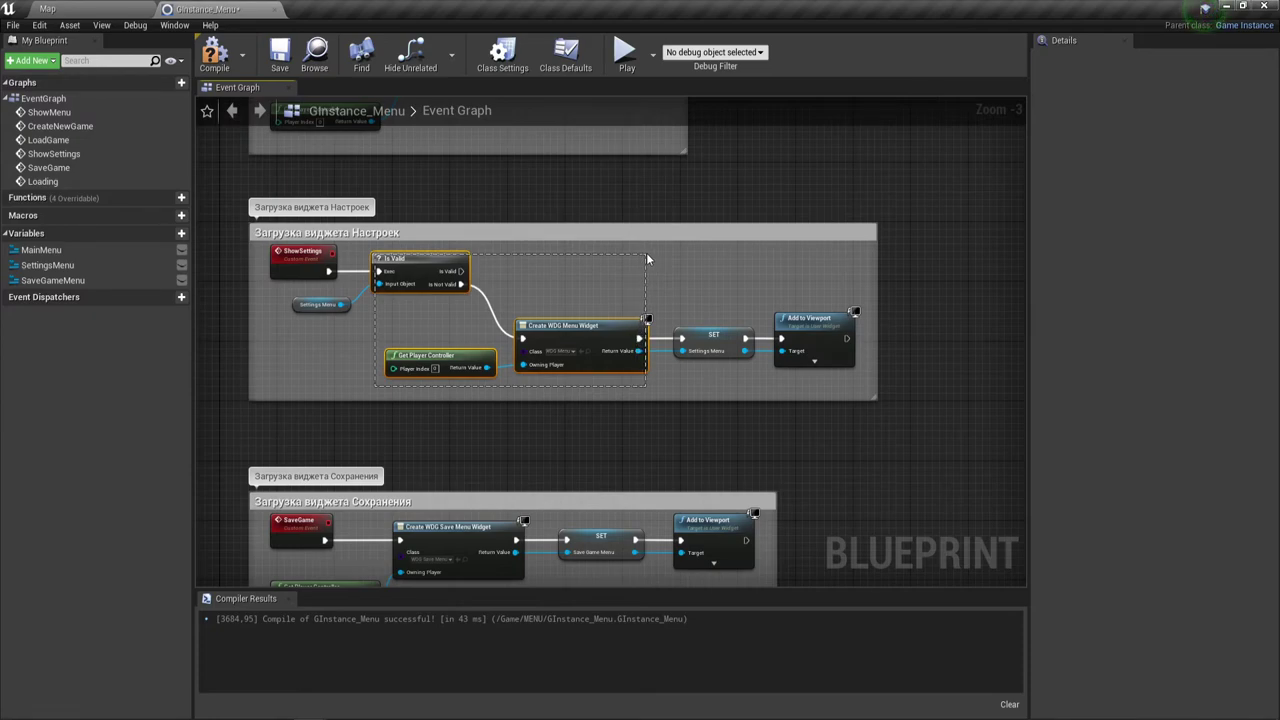
drag(647, 258, 647, 258)
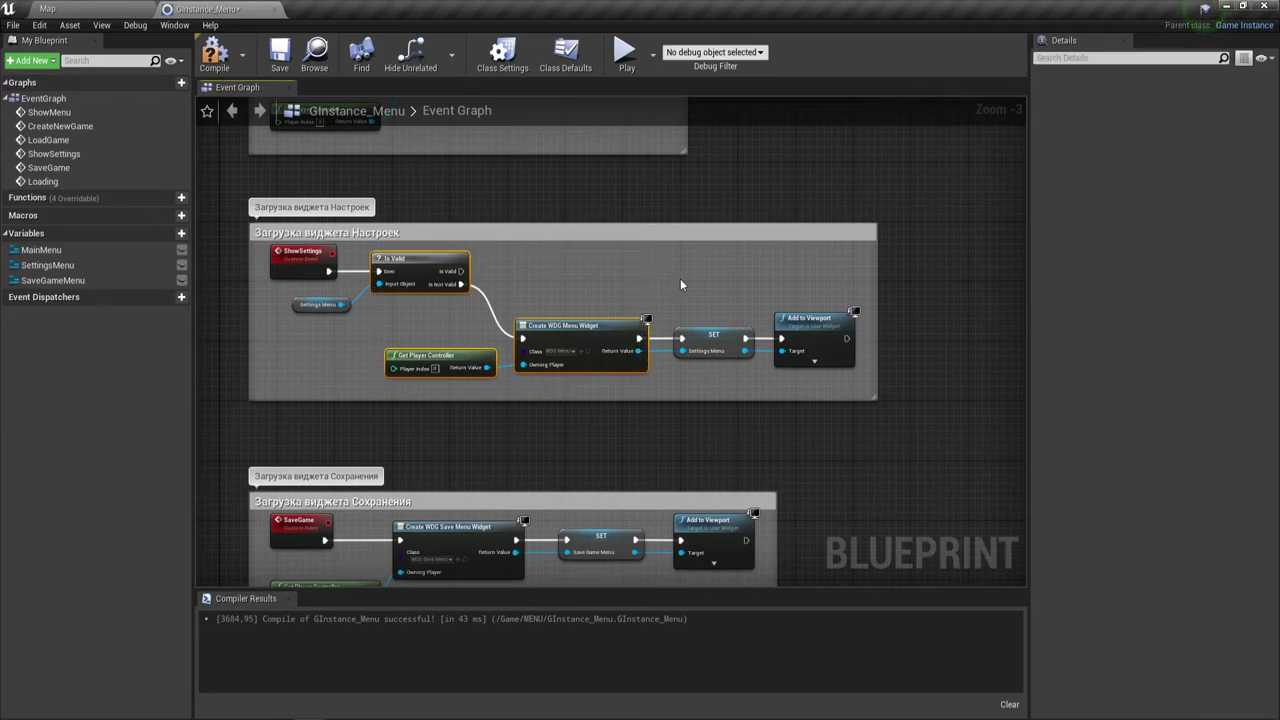
right_click(822, 326)
click(858, 376)
mouse_move(854, 379)
right_down()
mouse_move(619, 285)
mouse_move(537, 314)
right_up()
key(ctrl+v)
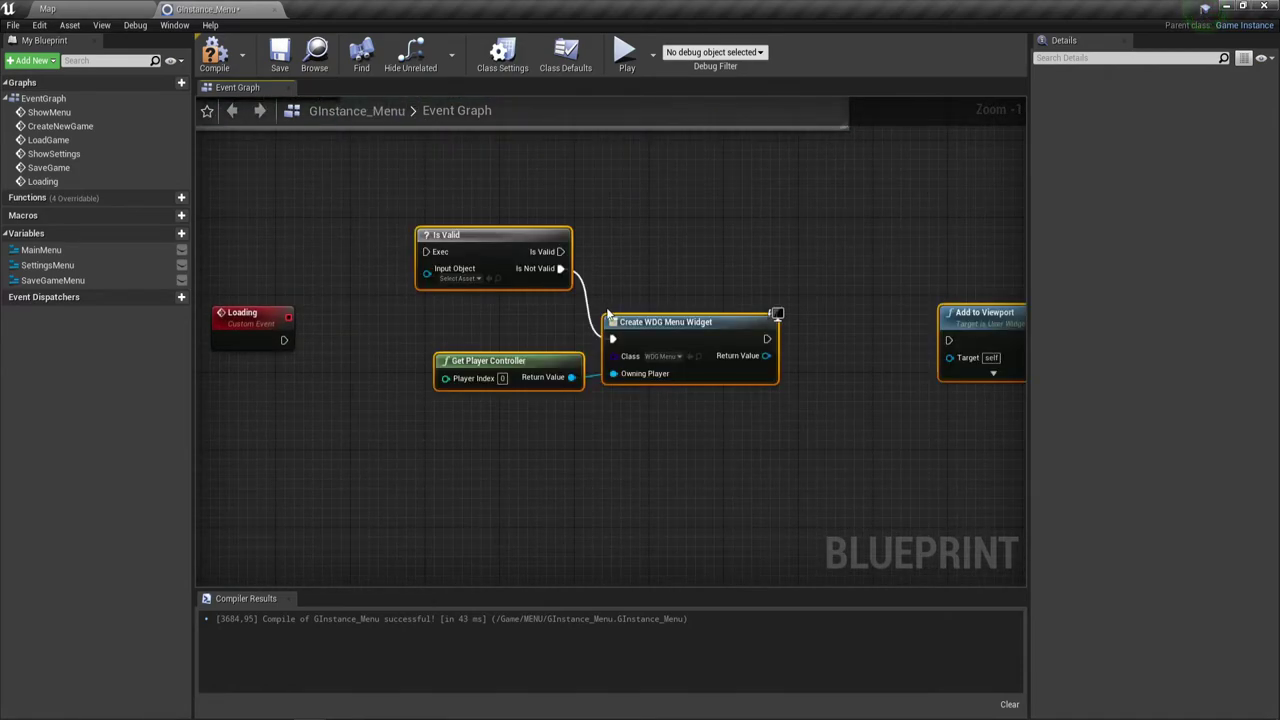
Place the pasted nodes beside Loading and wire Loading's exec into Is Valid.
drag(487, 246, 393, 333)
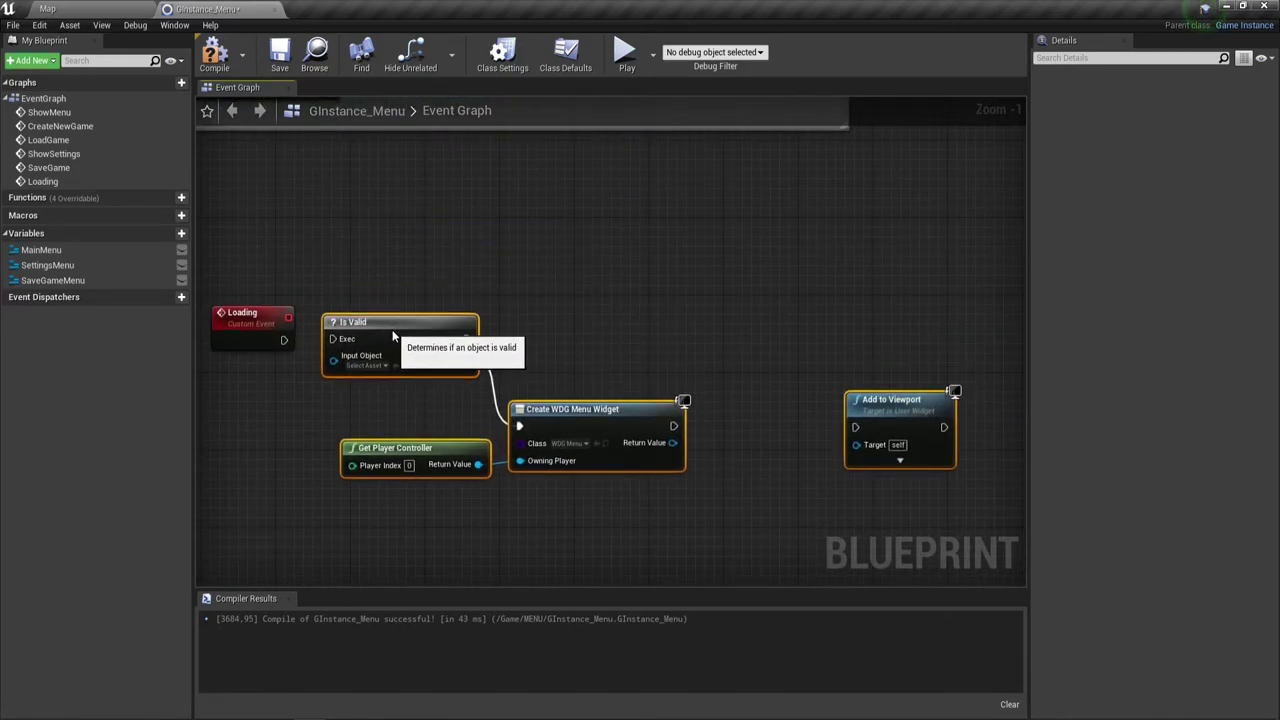
drag(284, 340, 343, 339)
right_drag(361, 351, 365, 245)
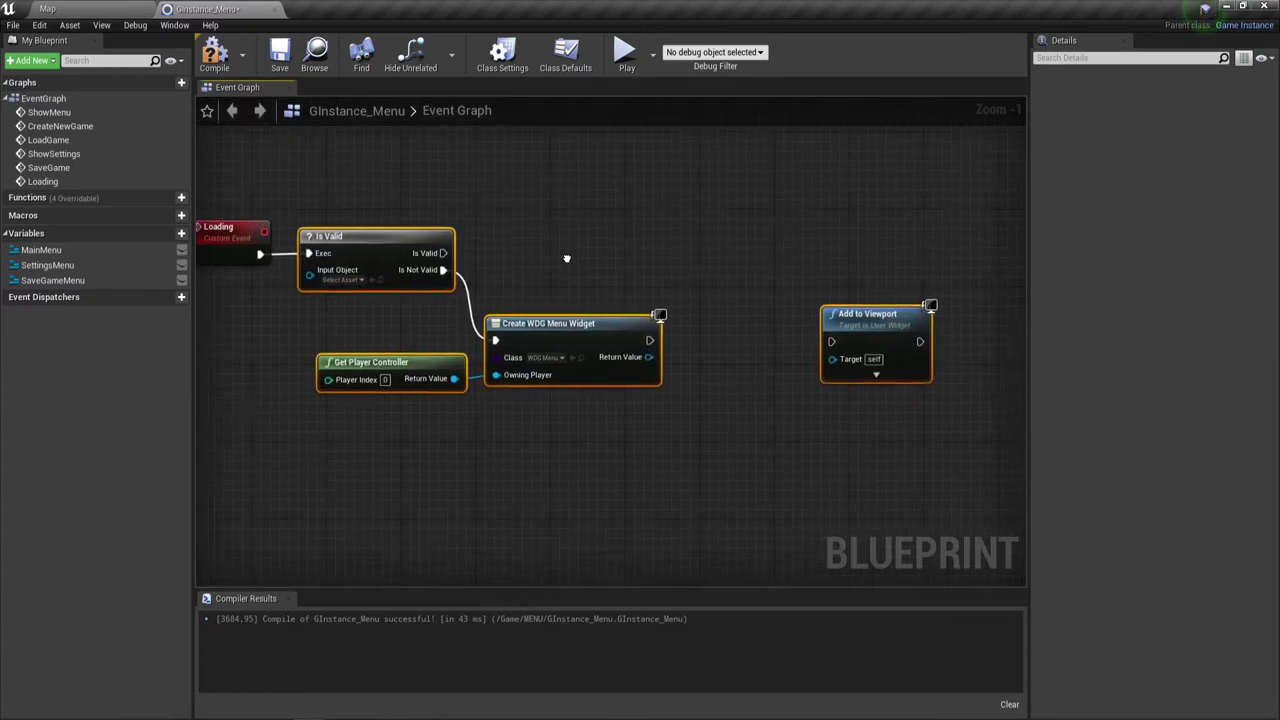
scroll(572, 266, down, 1)
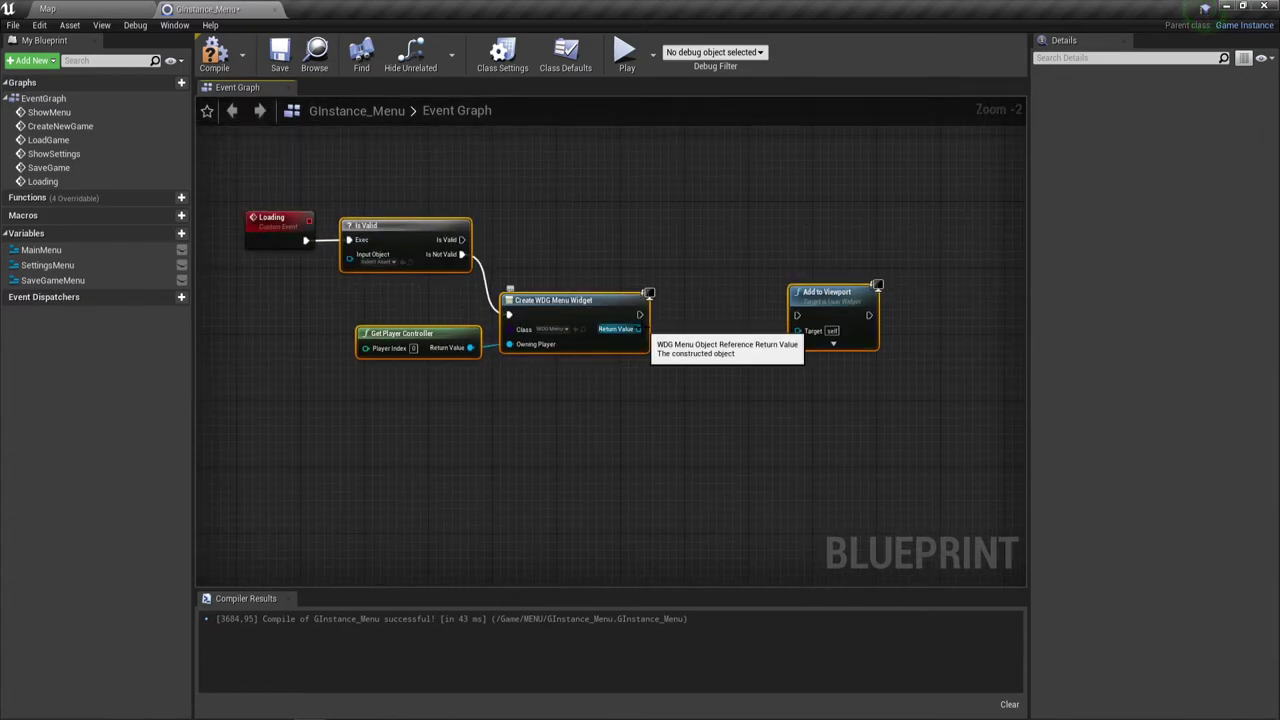
Promote Create Widget's Return Value to a new variable named LoadingWB.
drag(639, 329, 672, 335)
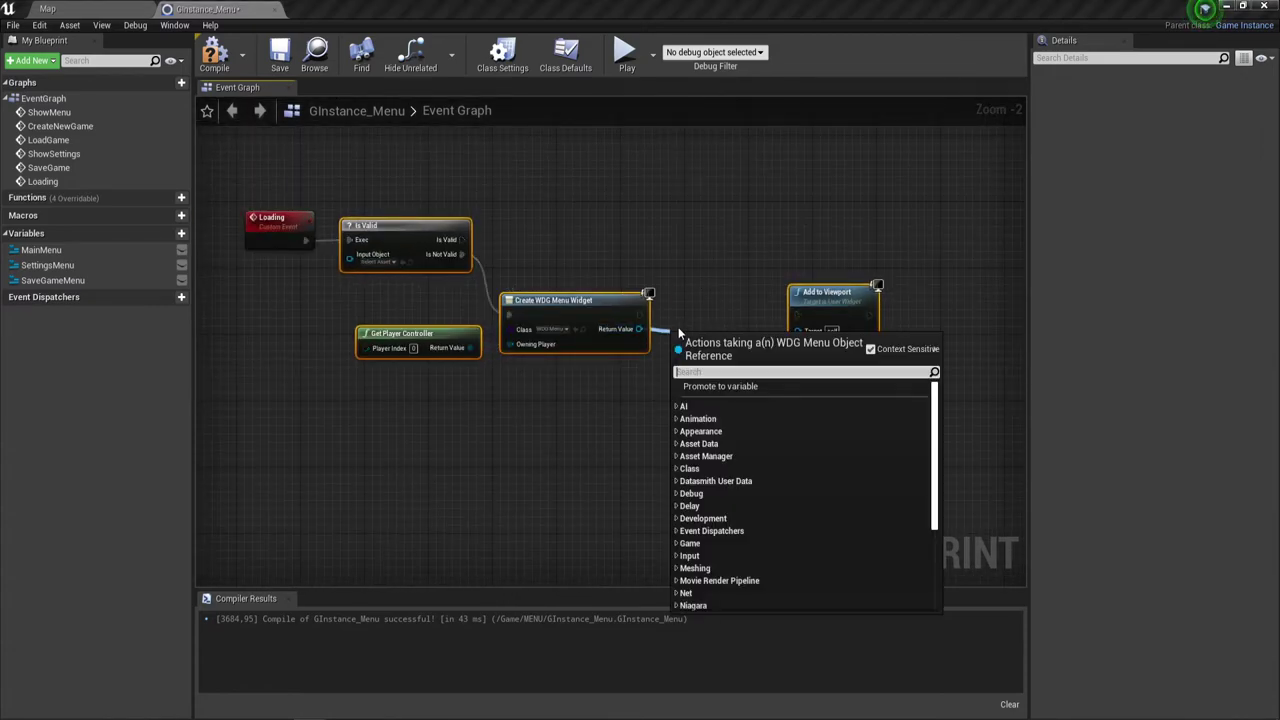
click(741, 387)
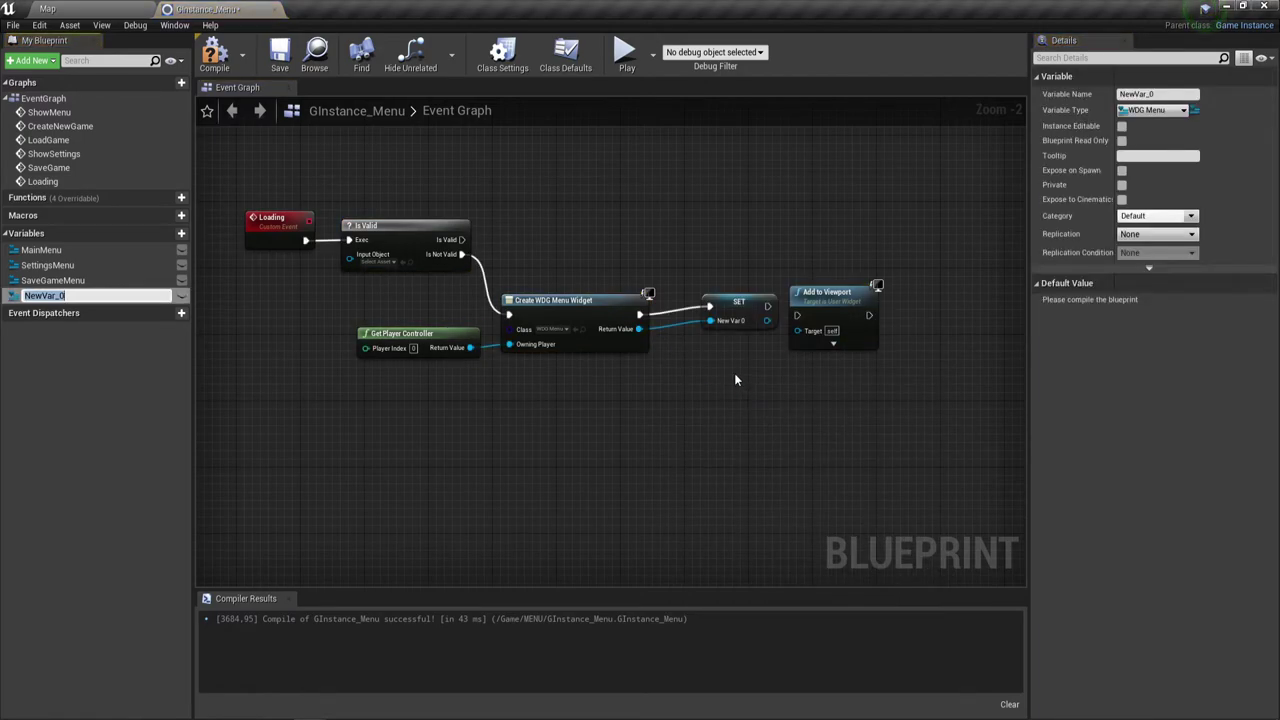
text(LOad)
key(BackSpace)
key(BackSpace)
key(BackSpace)
text(a)
key(BackSpace)
text(oa)
text(din)
text(gMenu)
key(BackSpace)
key(BackSpace)
key(BackSpace)
key(BackSpace)
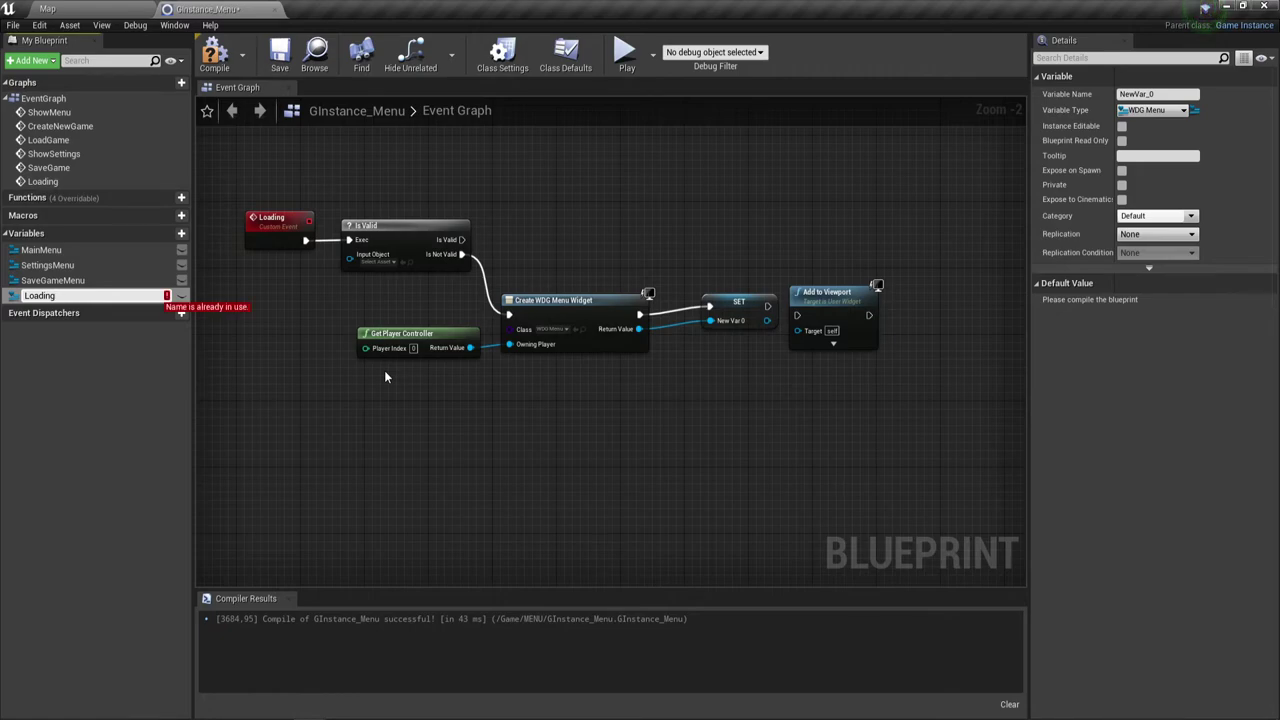
text(WB)
key(Return)
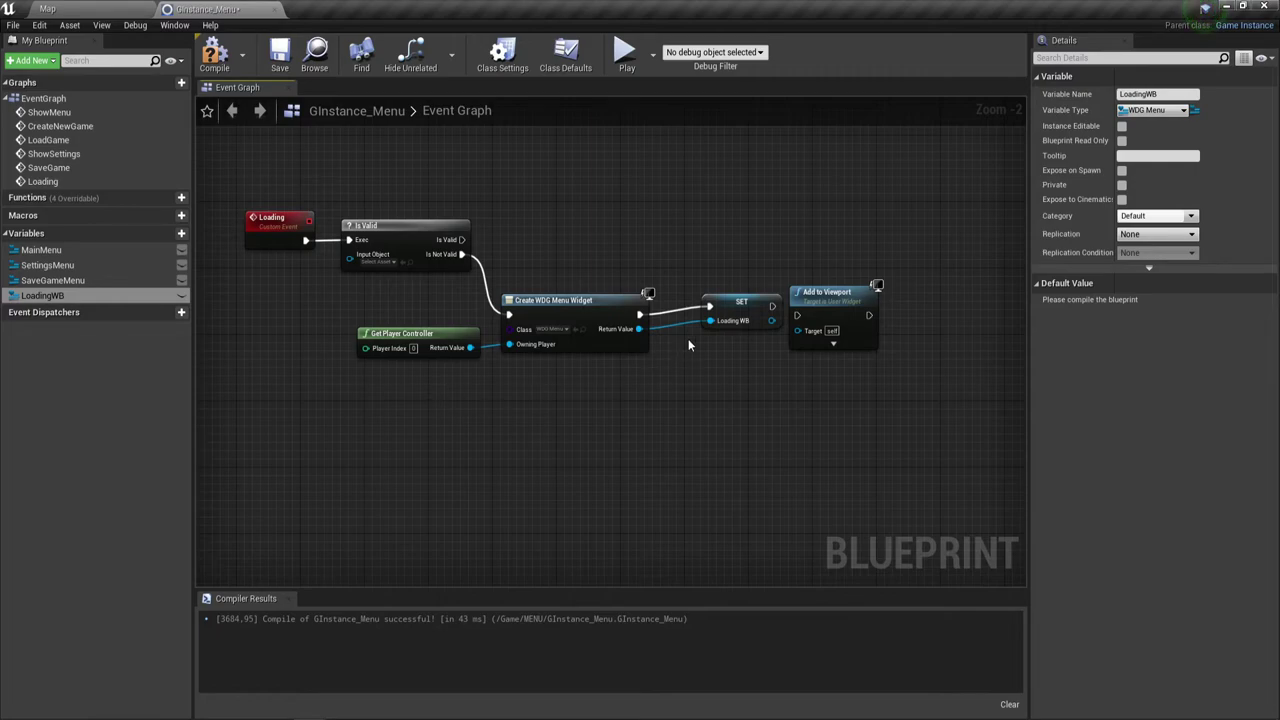
Line up the SET LoadingWB node and wrap the whole Loading chain in a titled comment.
mouse_move(776, 313)
mouse_down()
mouse_move(744, 323)
mouse_move(797, 329)
mouse_move(796, 315)
mouse_up()
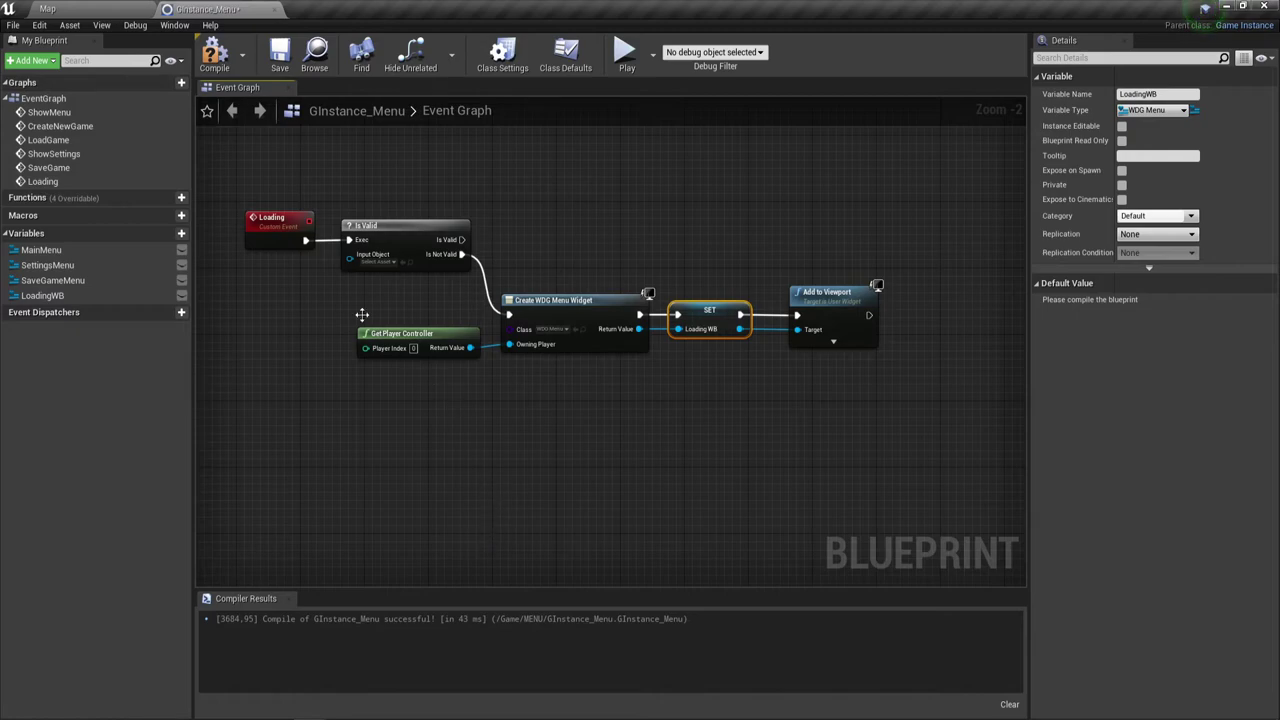
drag(276, 189, 880, 407)
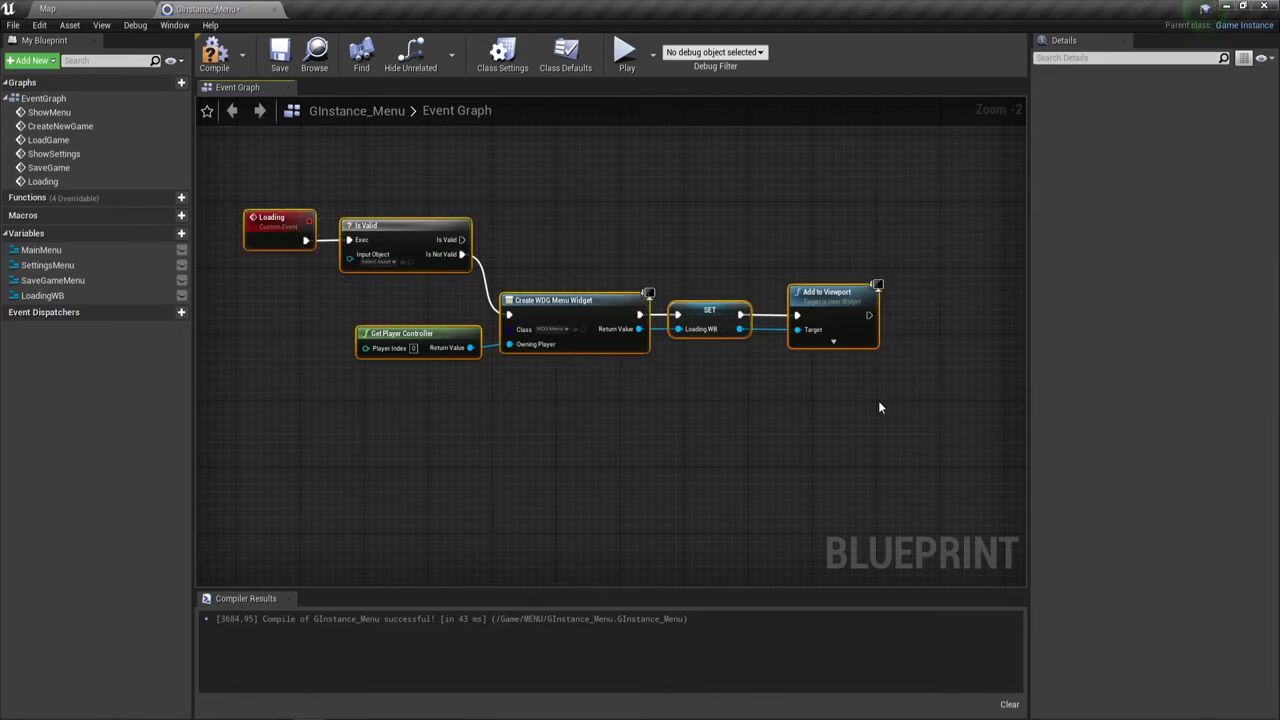
key(c)
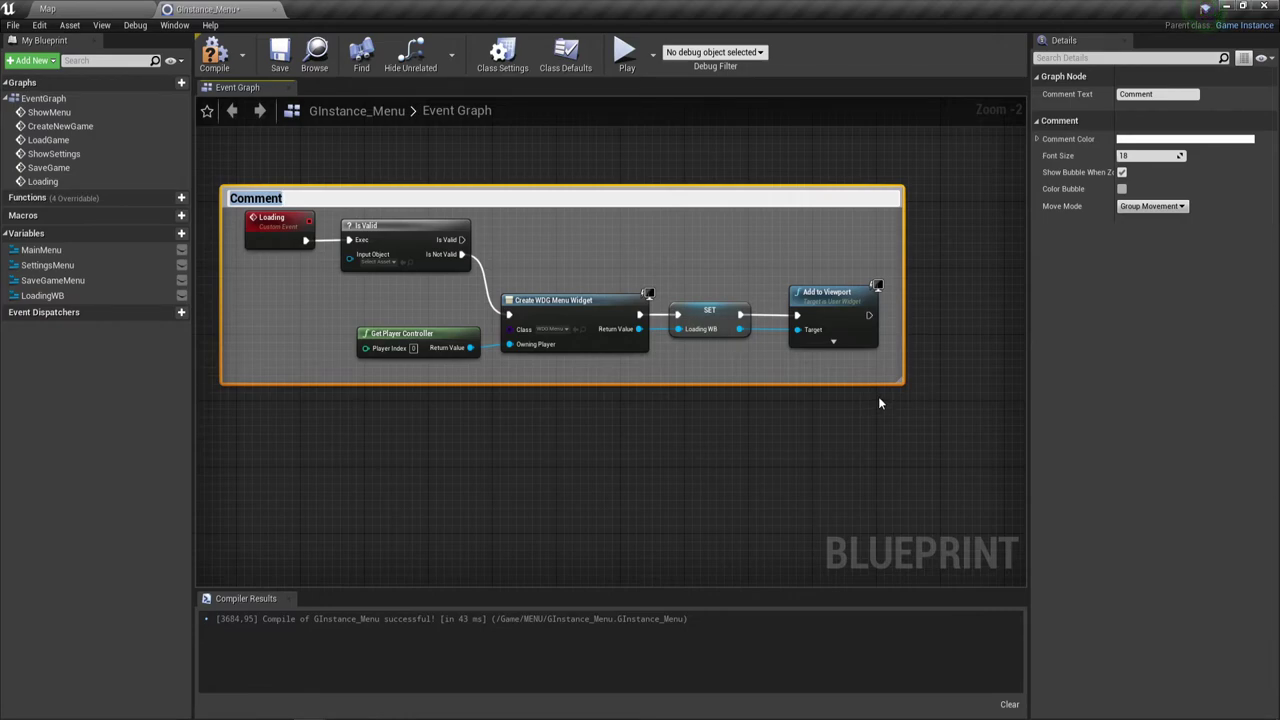
text(З)
text(агрузка )
text(экрана)
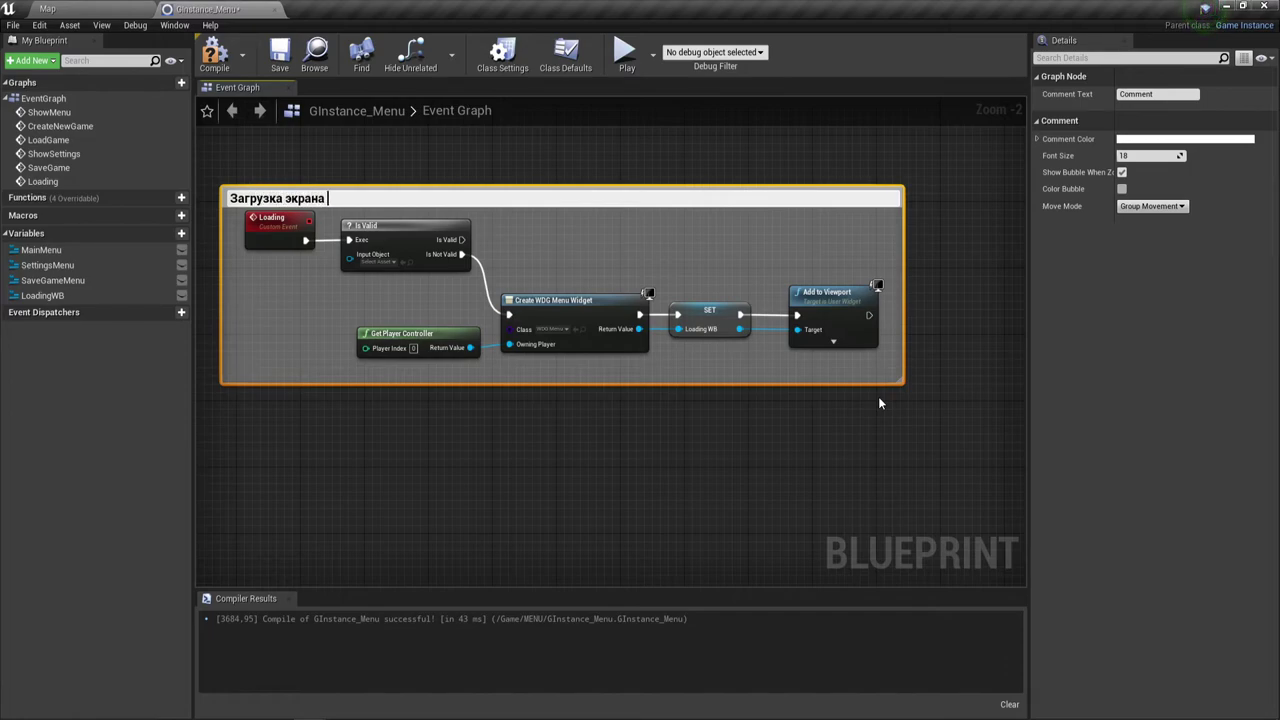
text( За)
text(грузк)
text(и игр)
key(BackSpace)
key(BackSpace)
key(BackSpace)
key(BackSpace)
text(у)
text(ровн)
text(ю)
click(577, 455)
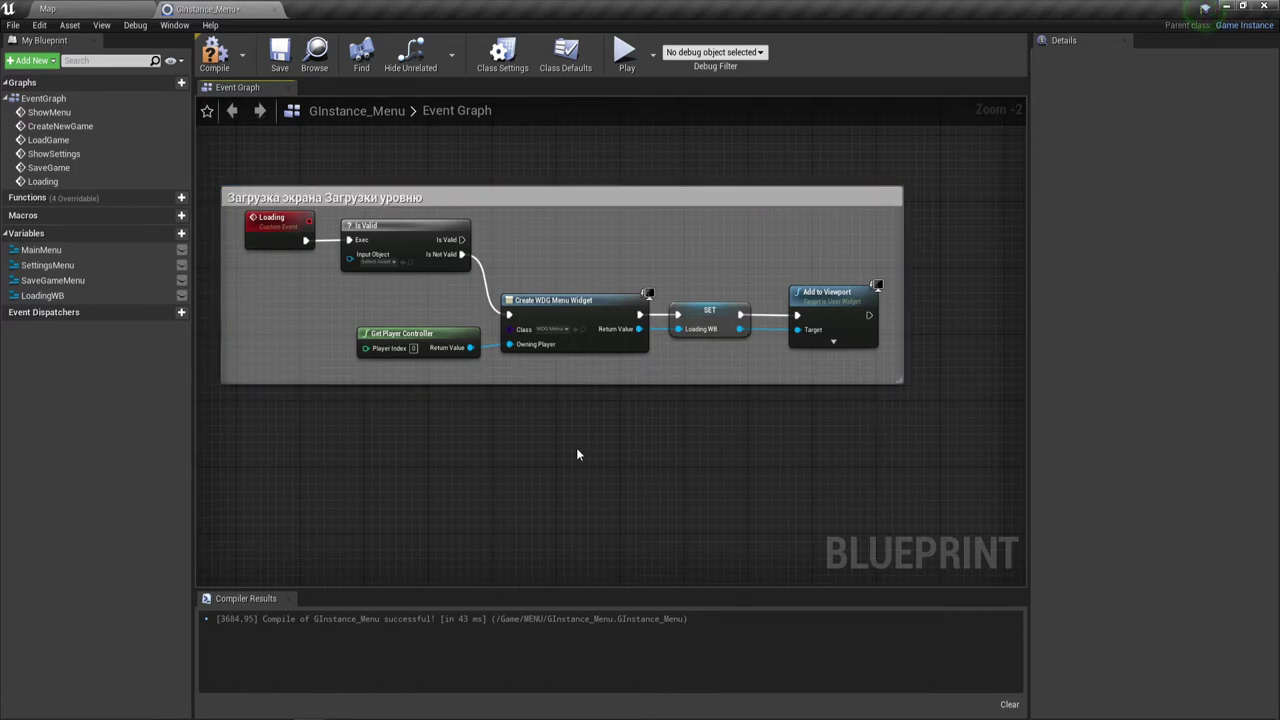
Correct the comment title to 'Загрузка экрана Загрузки уровня'.
click(418, 197)
double_click(418, 197)
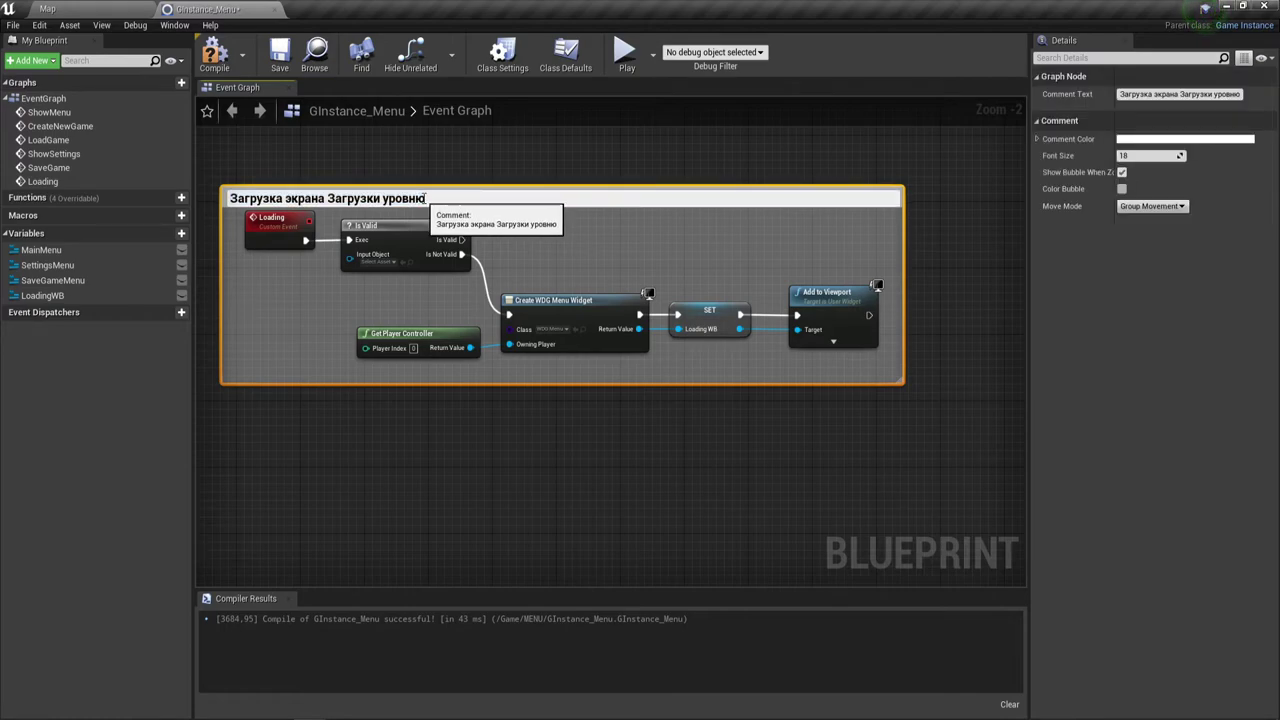
key(BackSpace)
text(я)
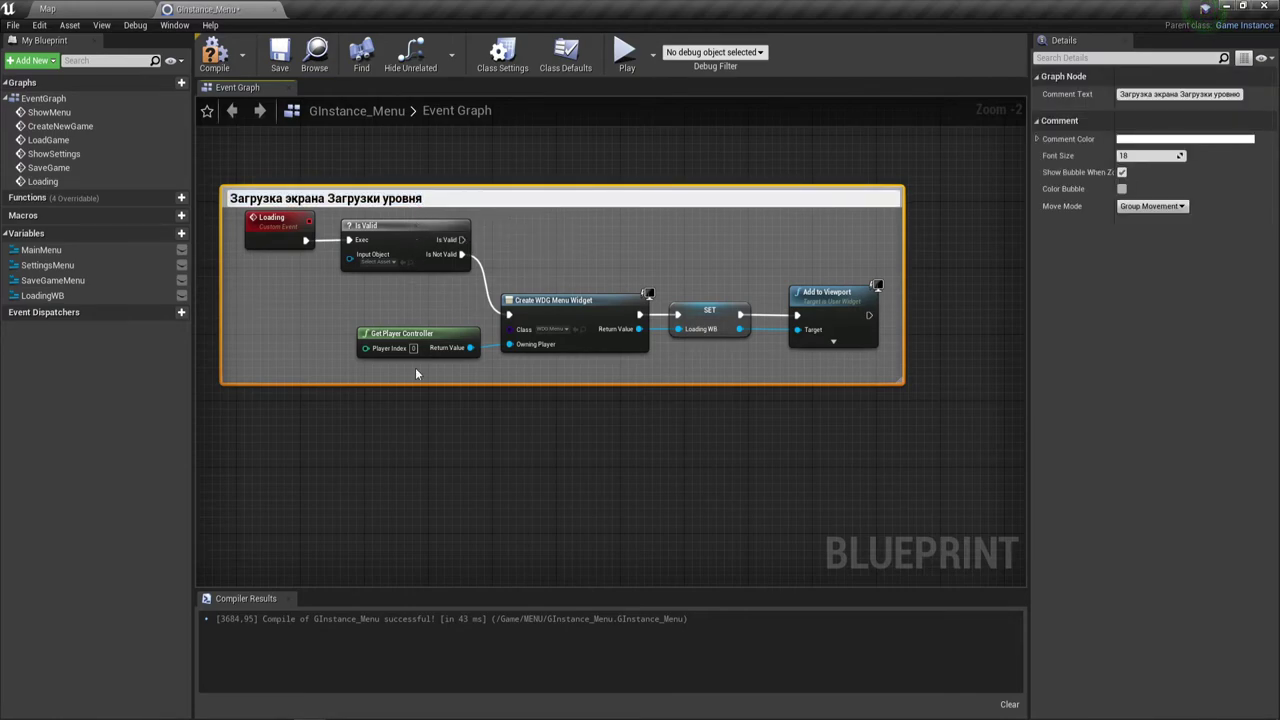
key(Return)
Add a LoadingWB getter node and wire it into Is Valid's Input Object pin.
scroll(494, 442, down, 1)
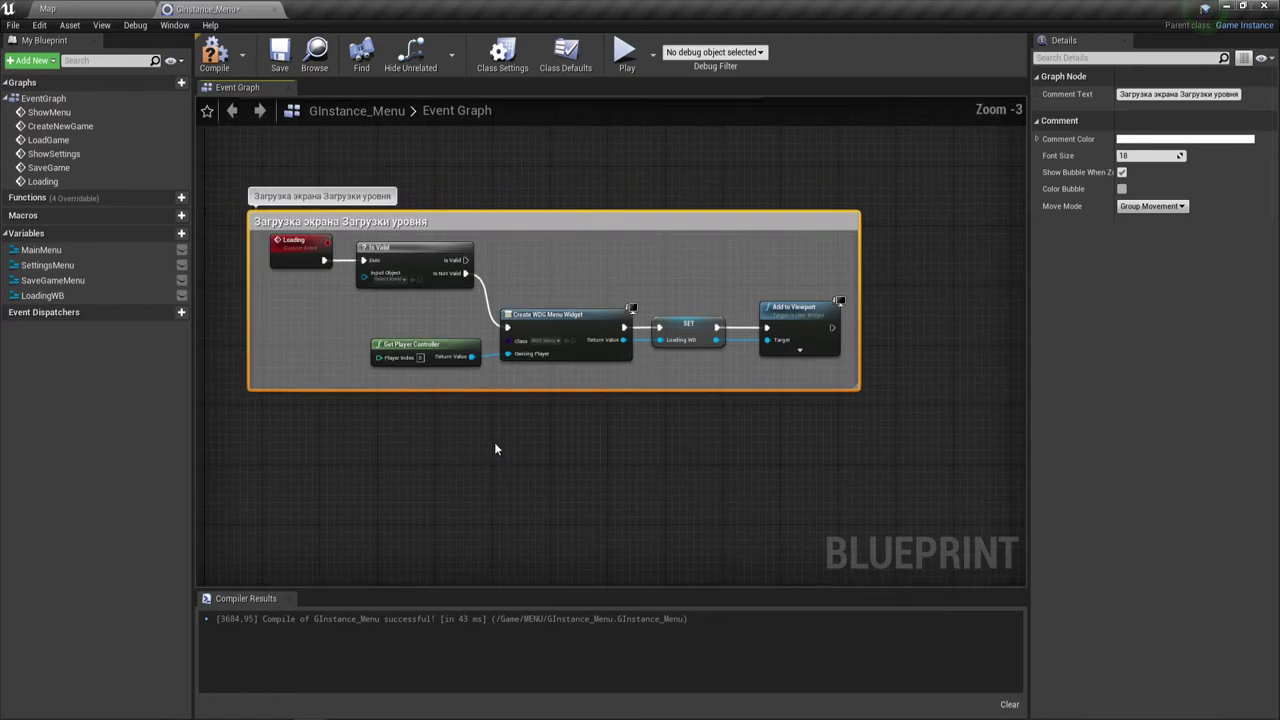
right_drag(517, 449, 510, 396)
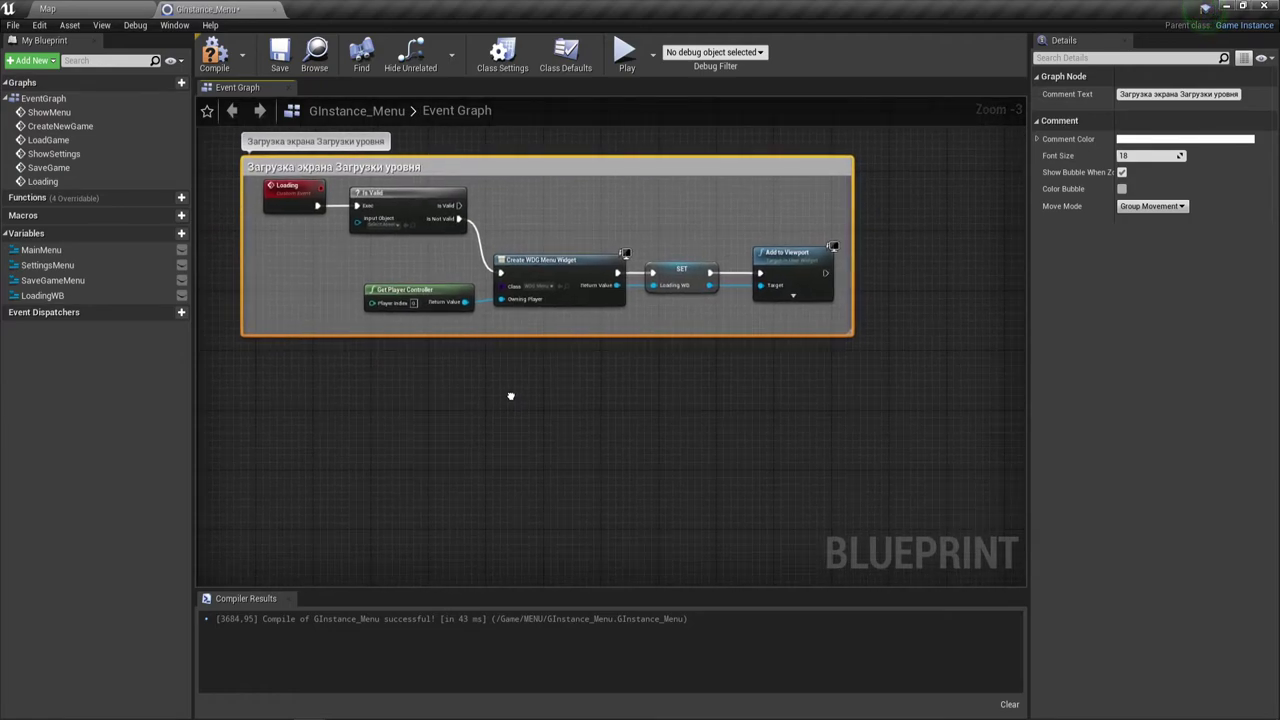
click(385, 224)
scroll(418, 365, down, 1)
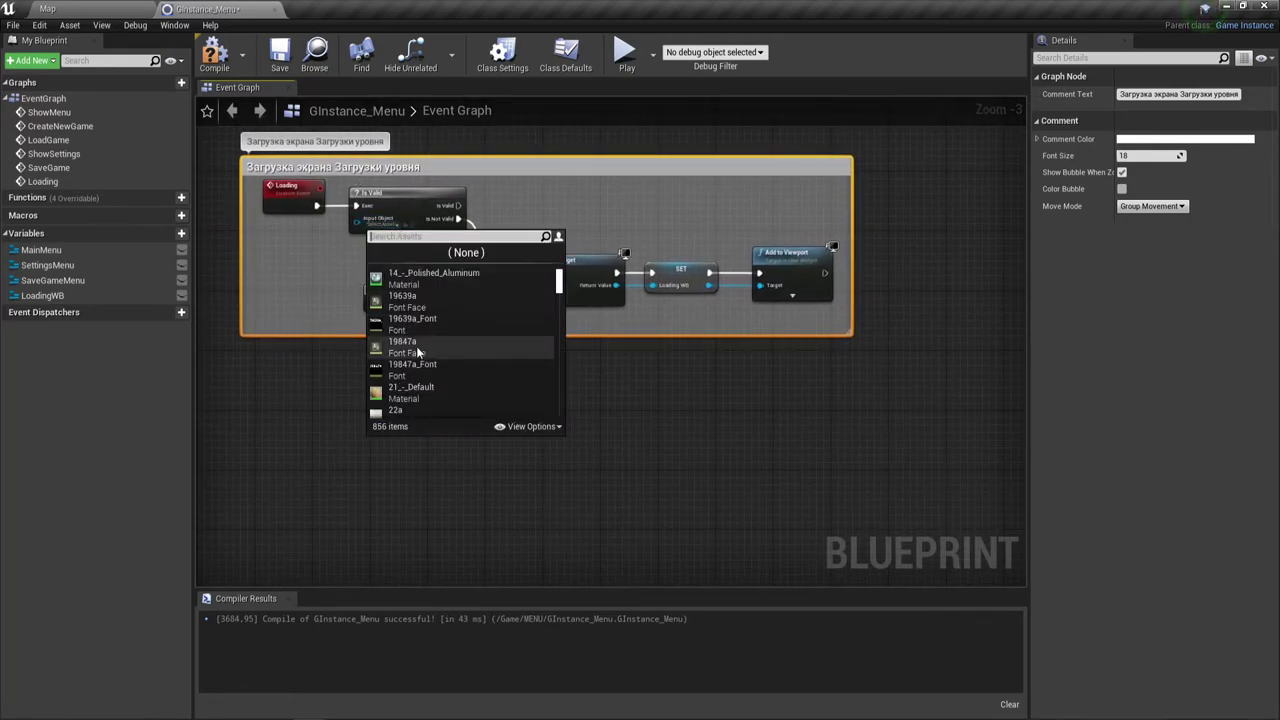
click(359, 260)
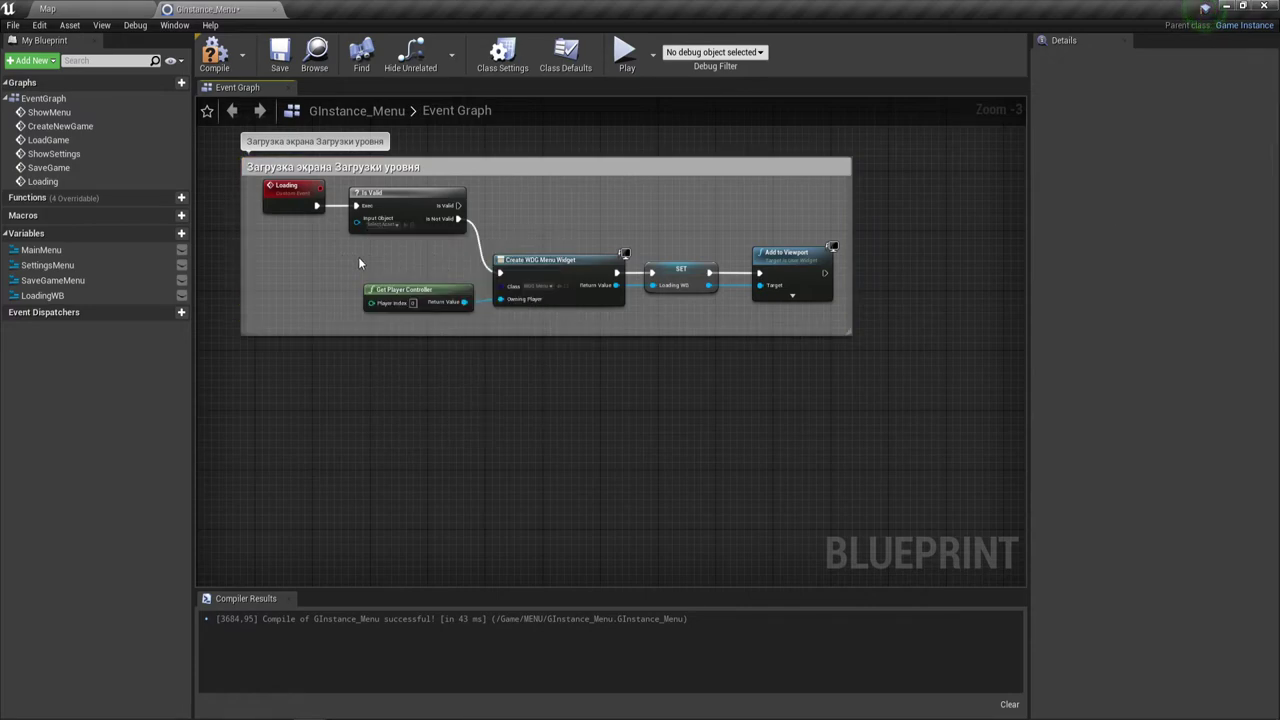
drag(42, 295, 356, 220)
click(319, 234)
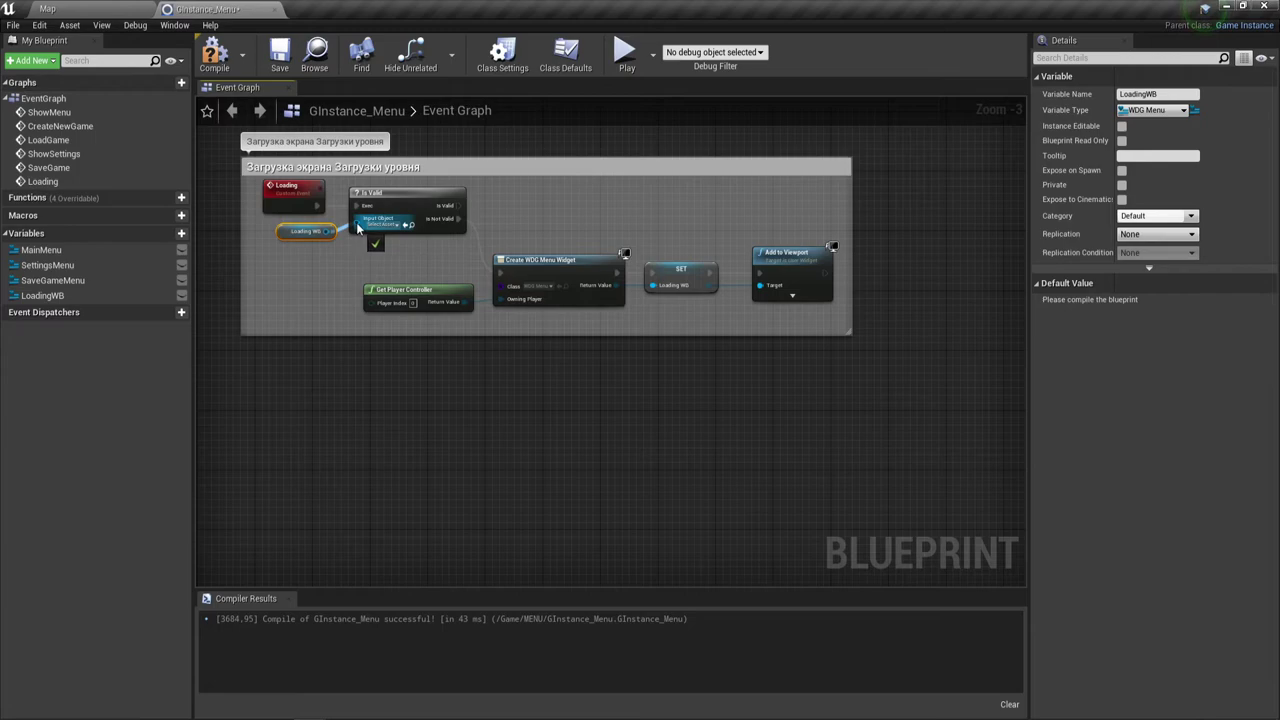
scroll(314, 238, up, 2)
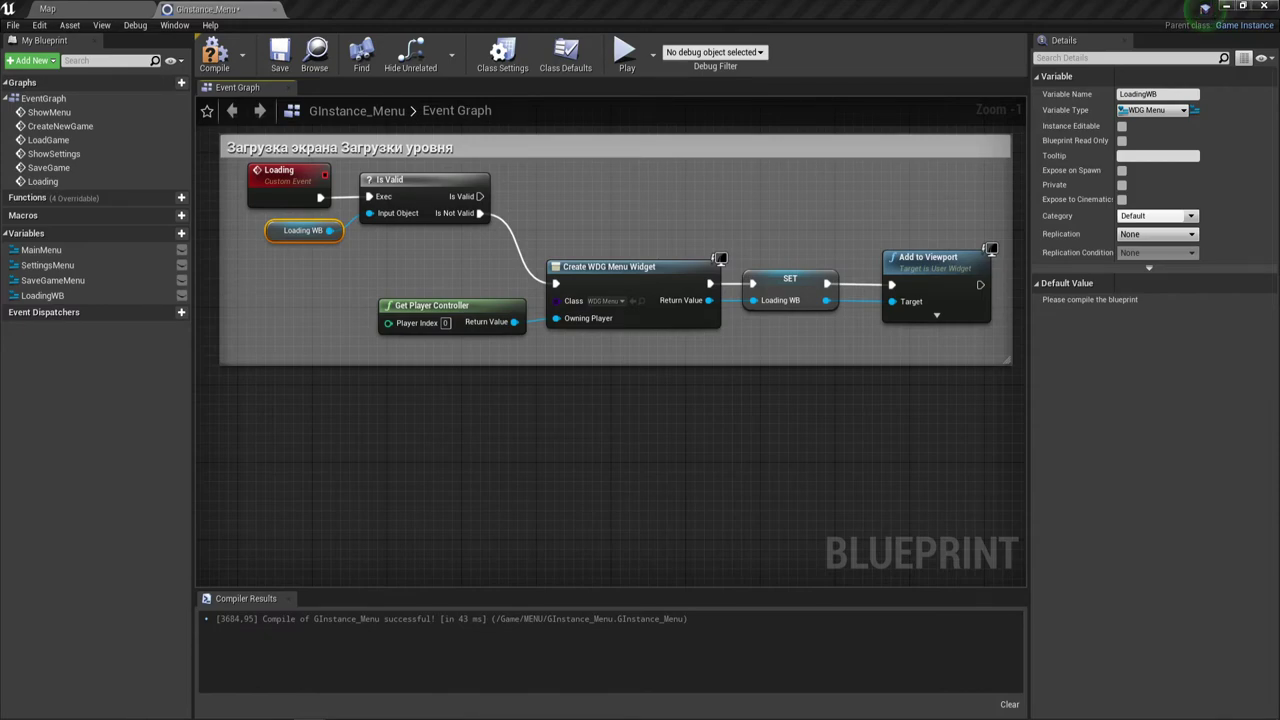
scroll(790, 320, down, 4)
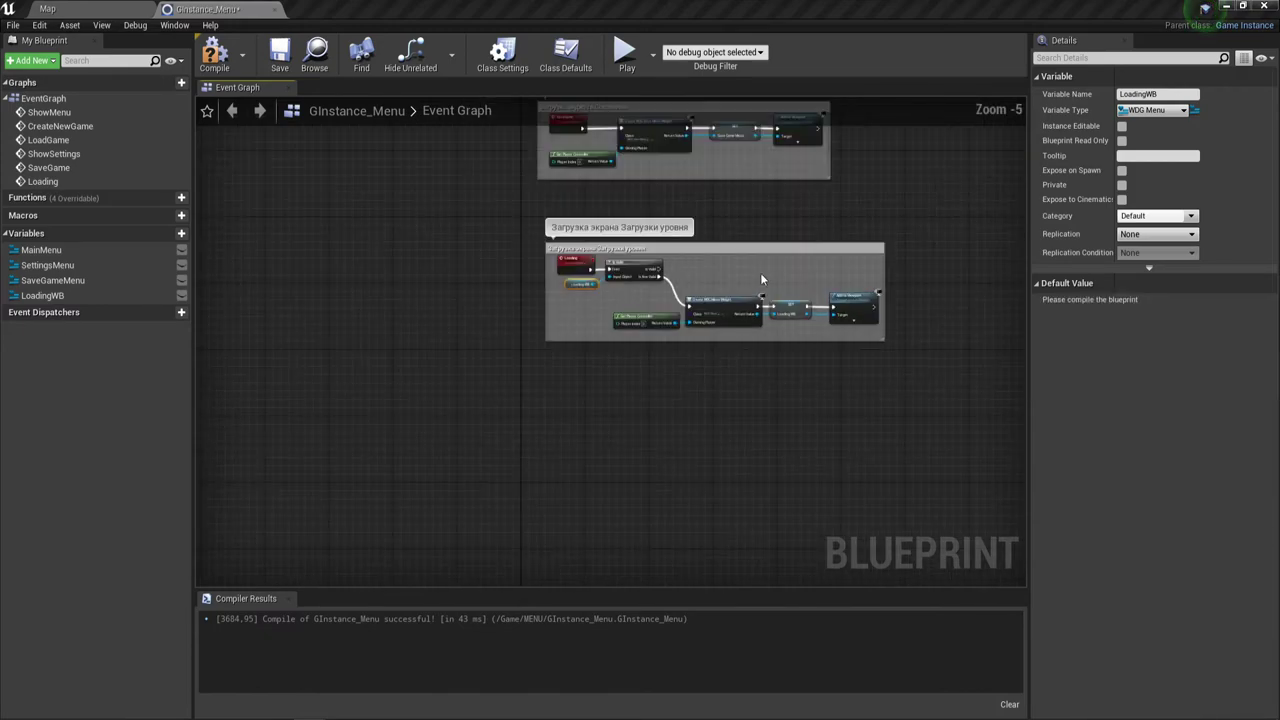
right_drag(600, 180, 460, 344)
right_drag(584, 124, 533, 196)
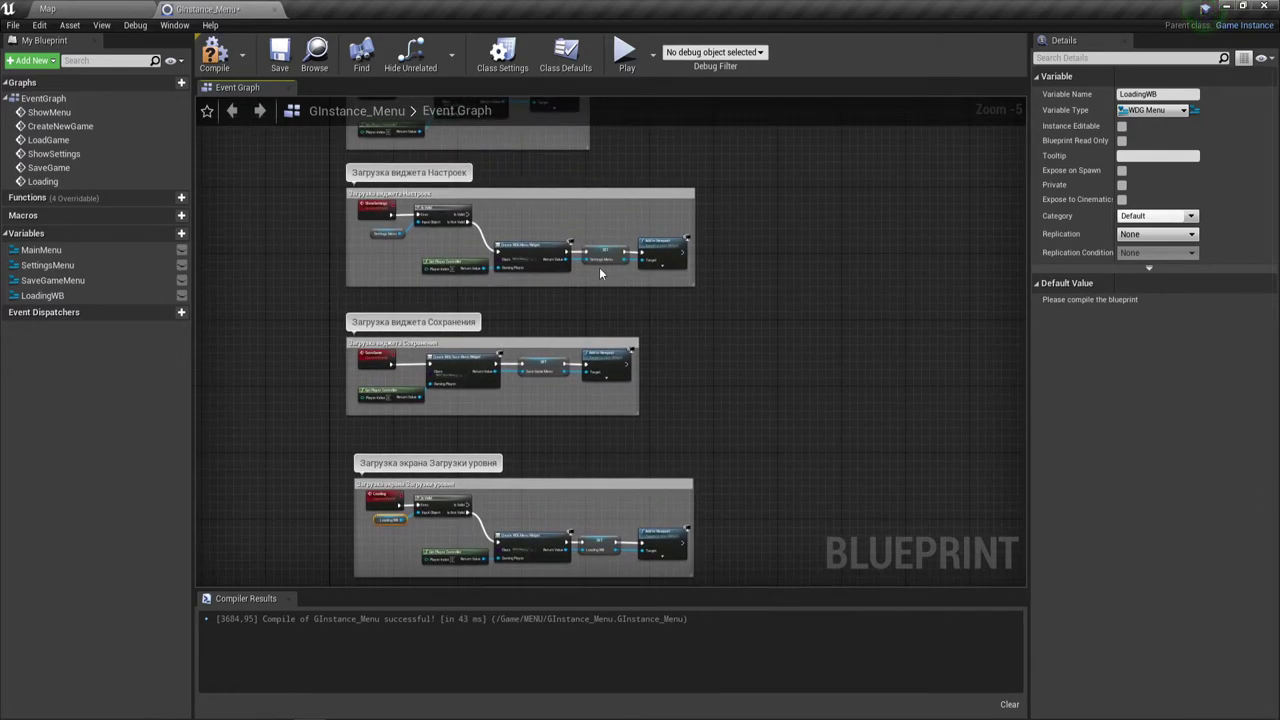
right_drag(694, 372, 700, 194)
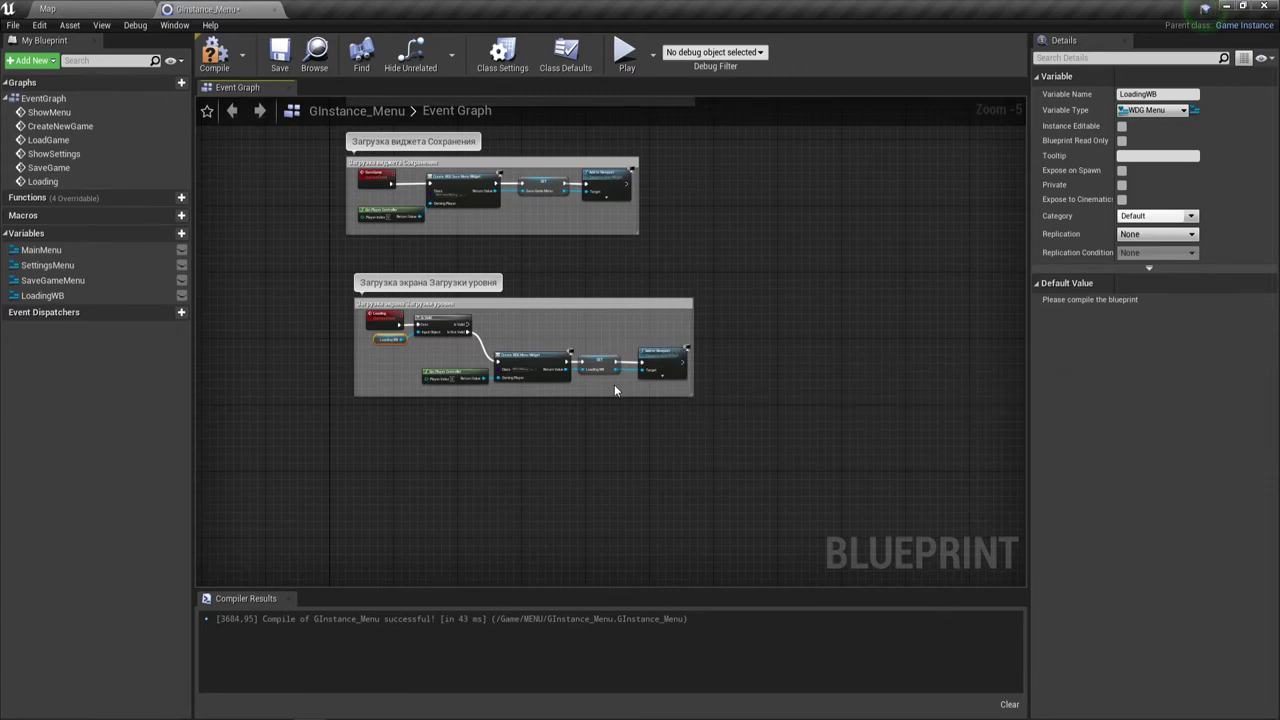
scroll(614, 390, up, 1)
mouse_move(580, 428)
right_down()
mouse_move(620, 274)
mouse_move(587, 290)
right_up()
scroll(606, 278, up, 1)
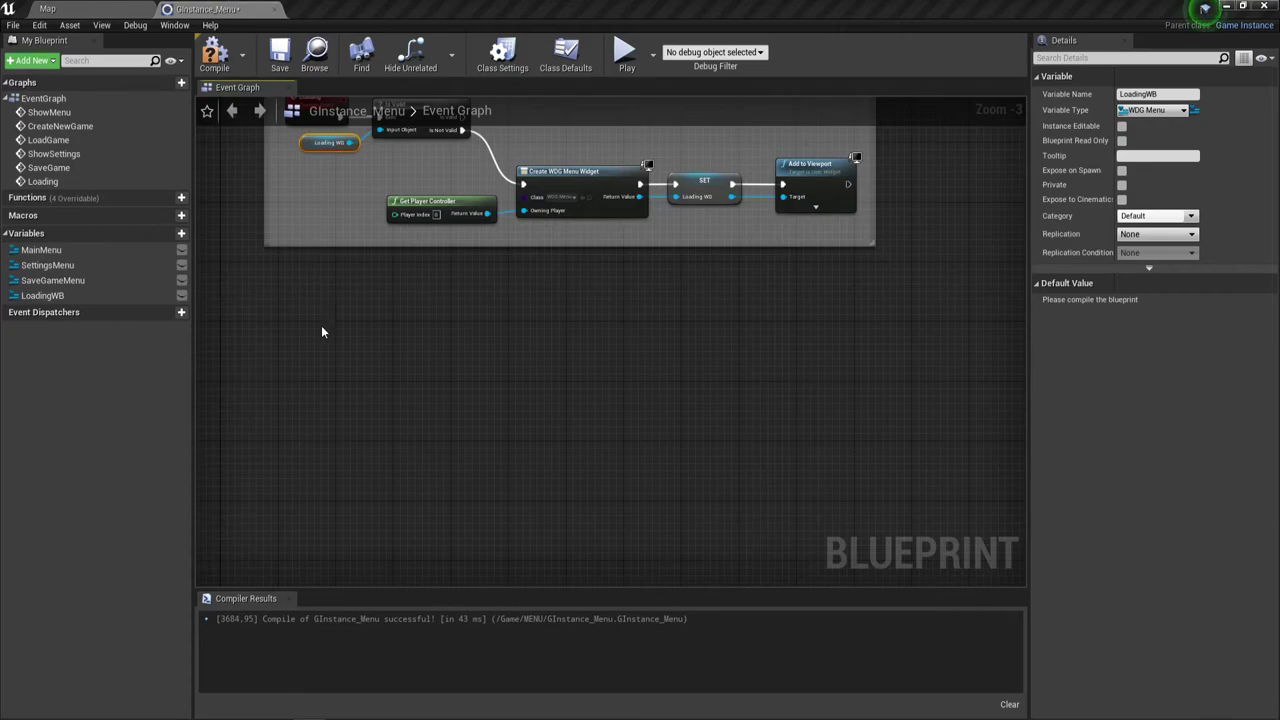
Add a custom event to the graph via 'cust' and name it PauseMenu.
right_click(322, 389)
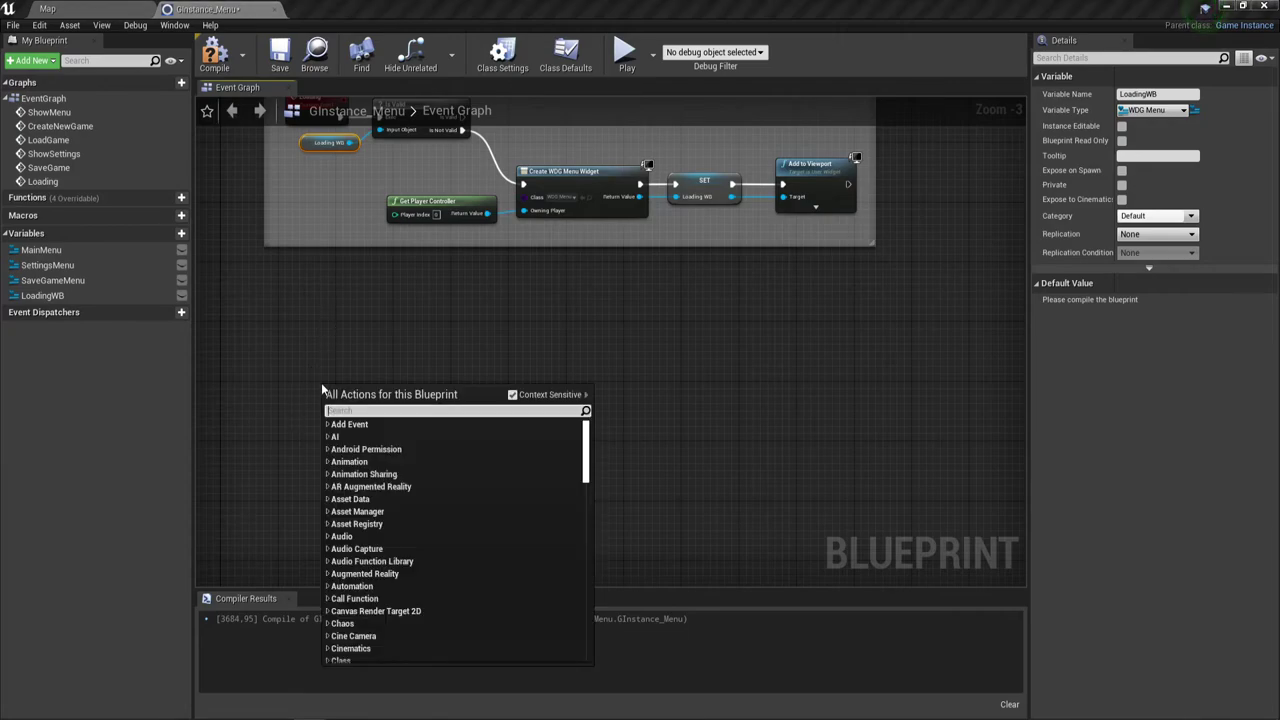
text(cu)
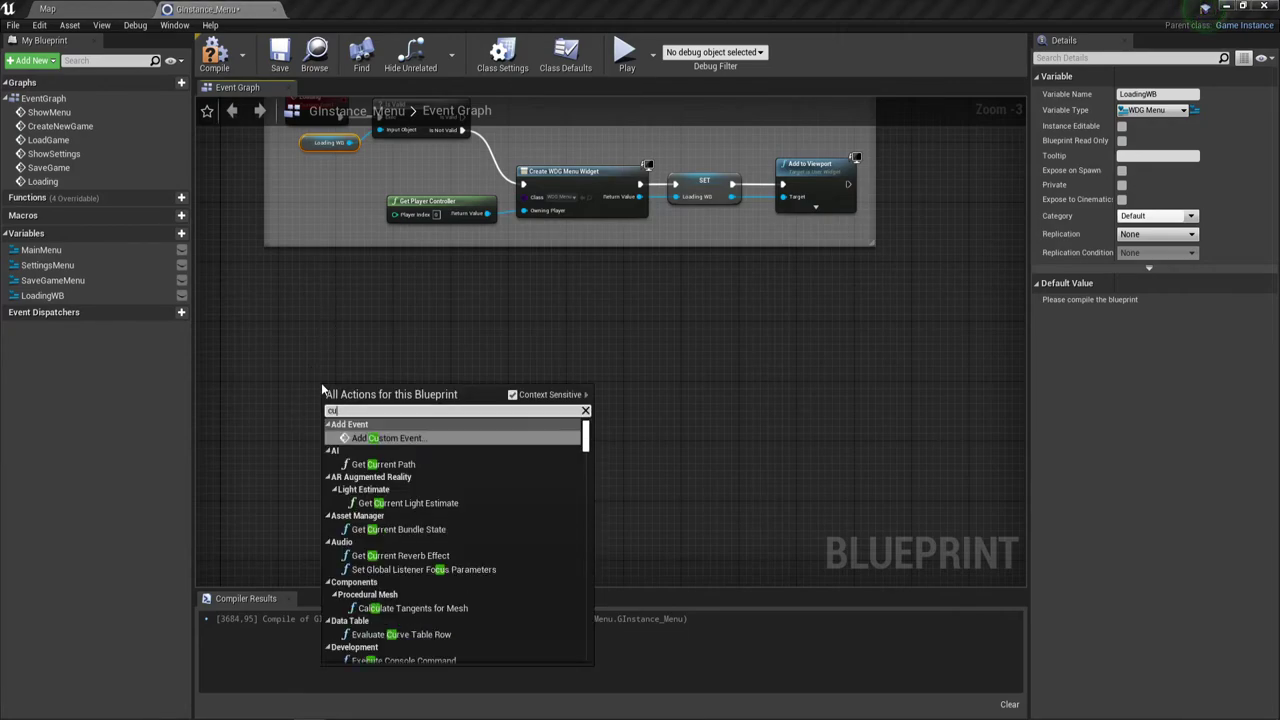
text(st)
key(Return)
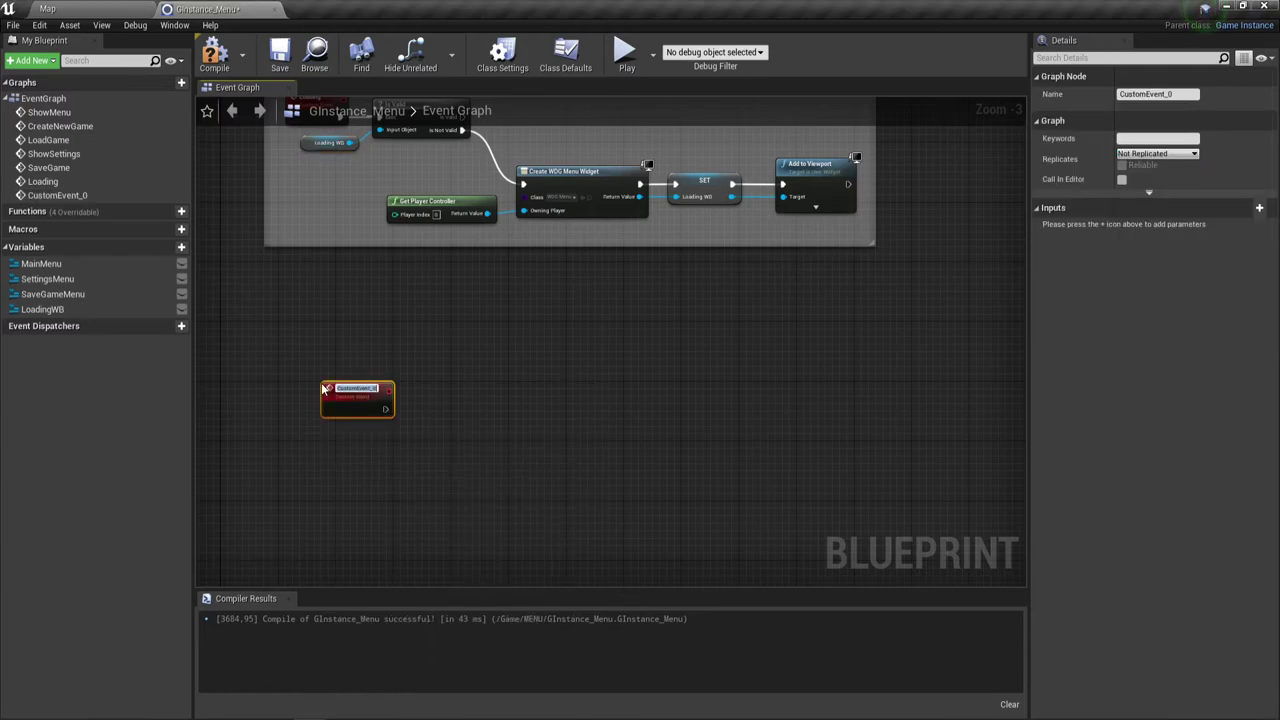
scroll(345, 408, up, 3)
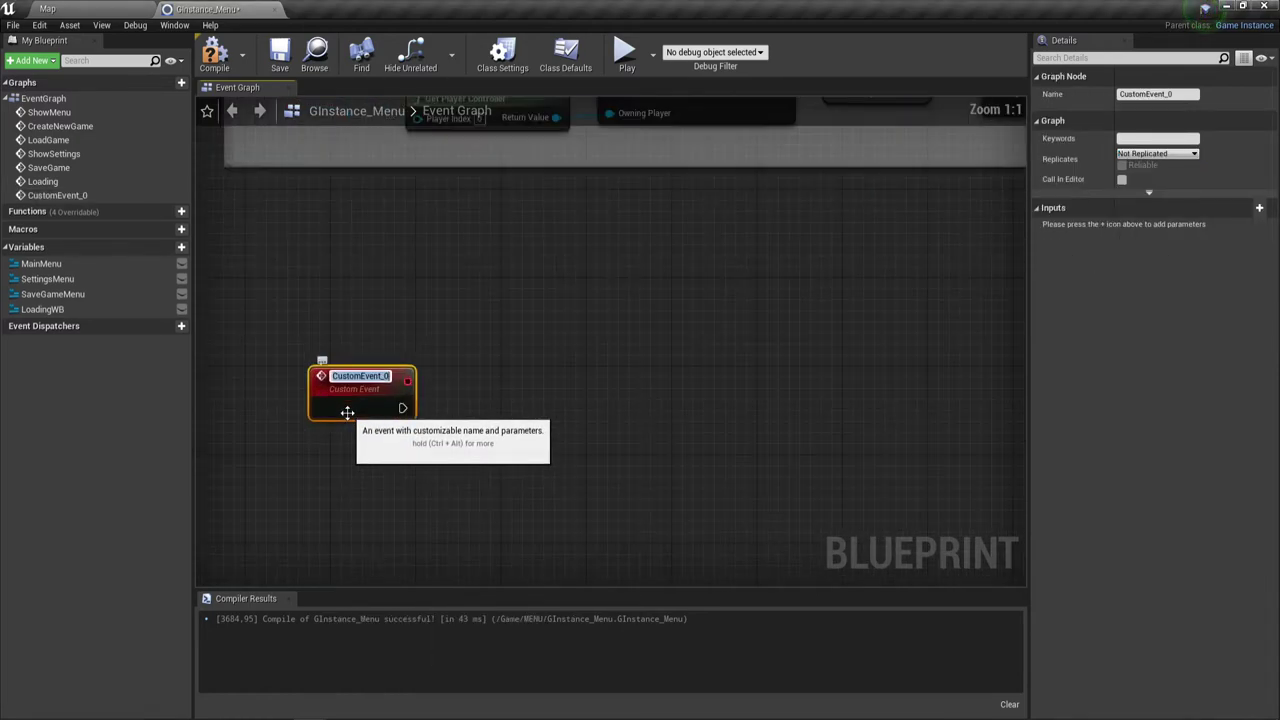
scroll(349, 413, down, 1)
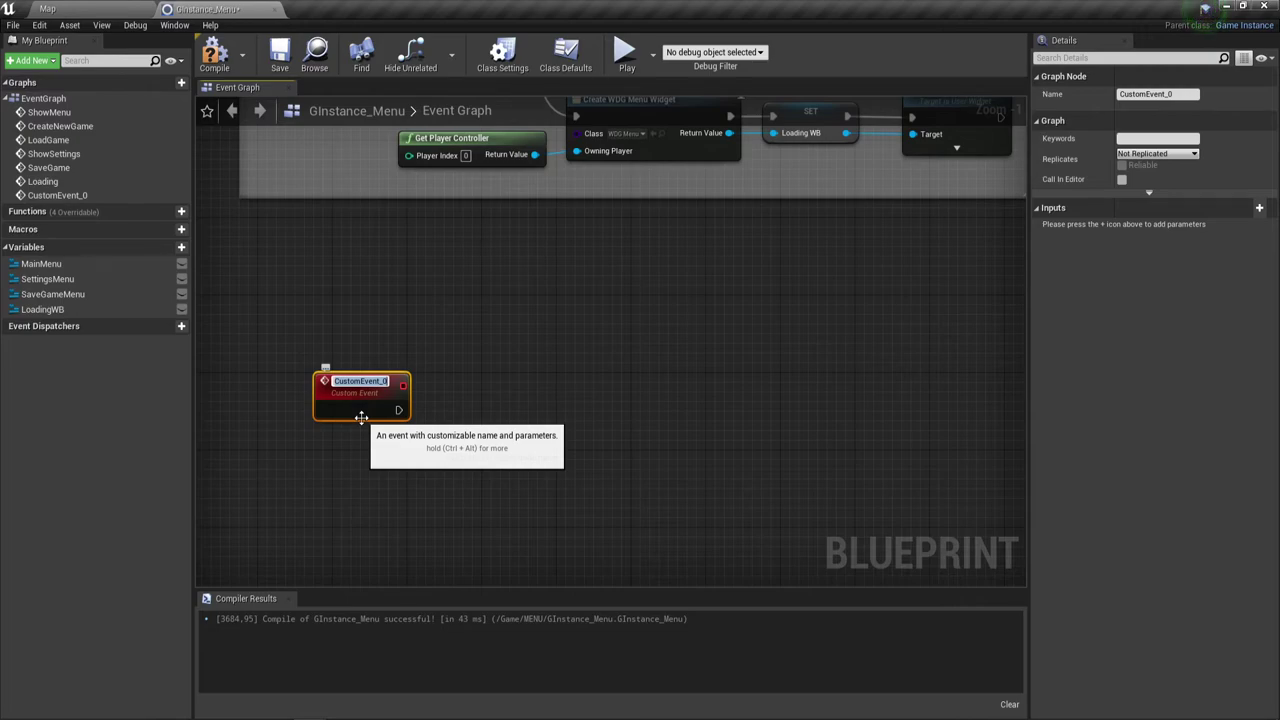
text(Paus)
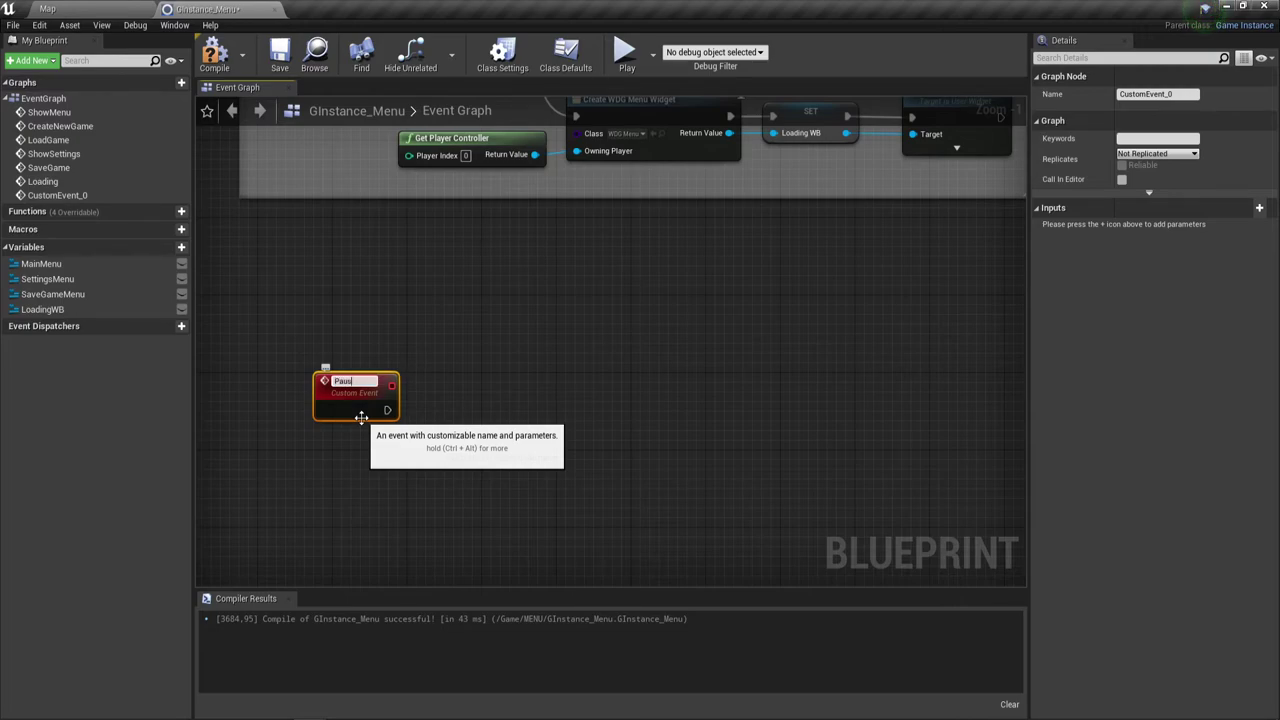
text(eM)
text(enu)
key(Return)
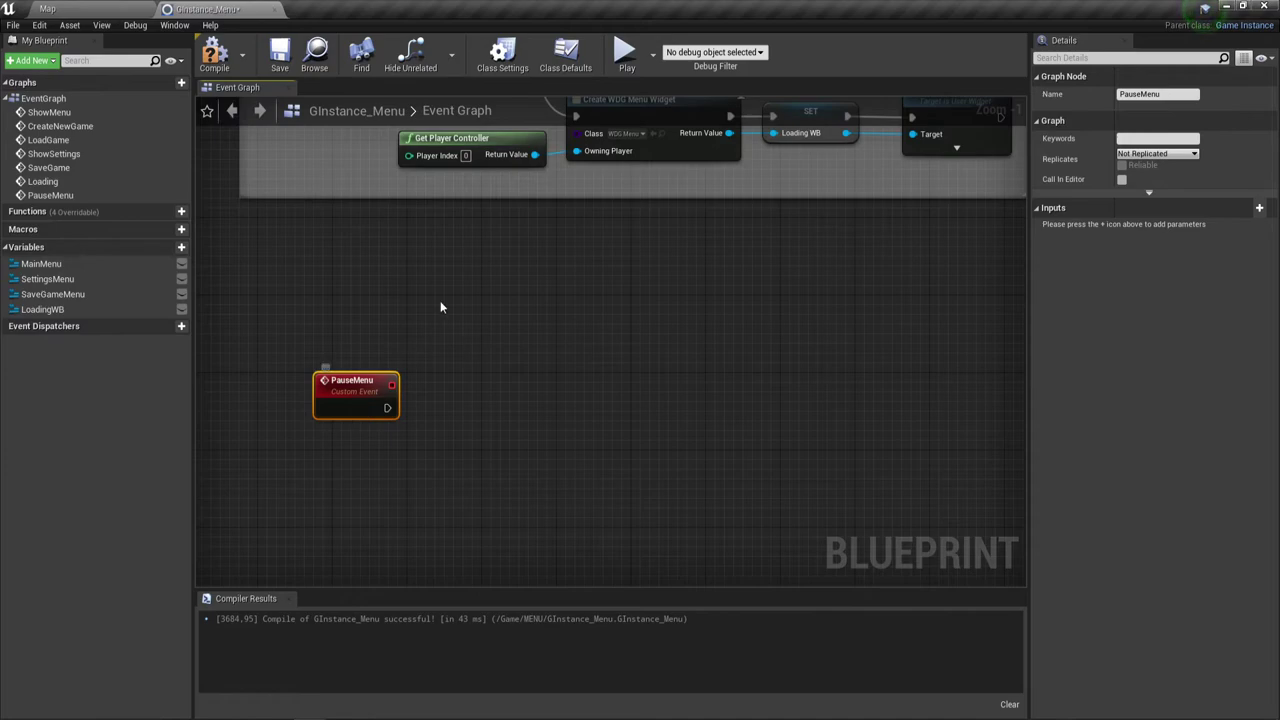
Rename the PauseMenu event to GameMenu.
click(85, 9)
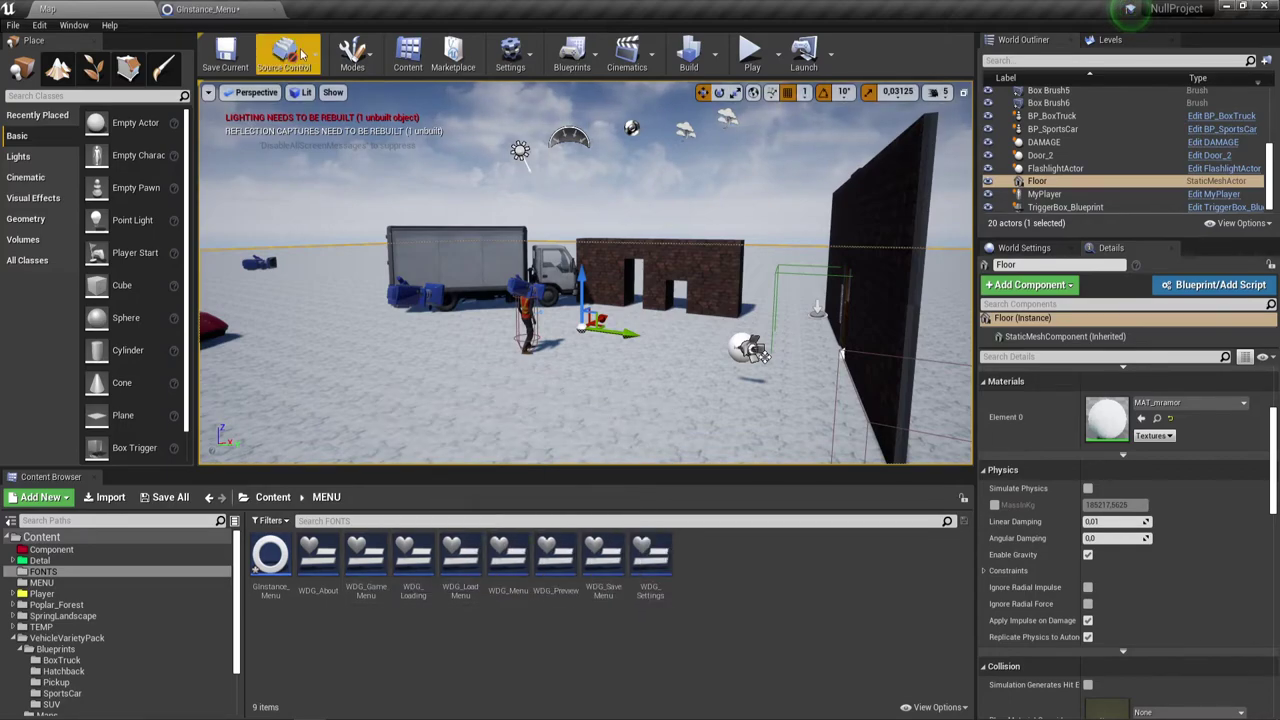
click(205, 9)
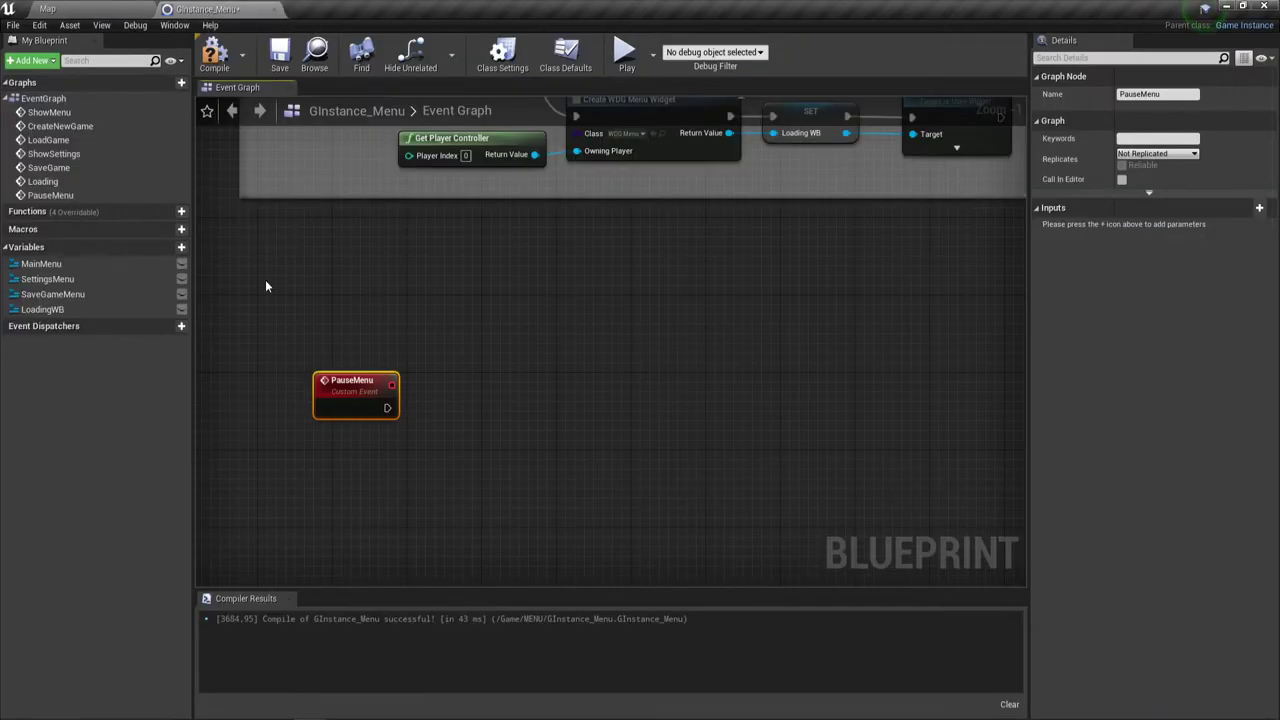
double_click(349, 379)
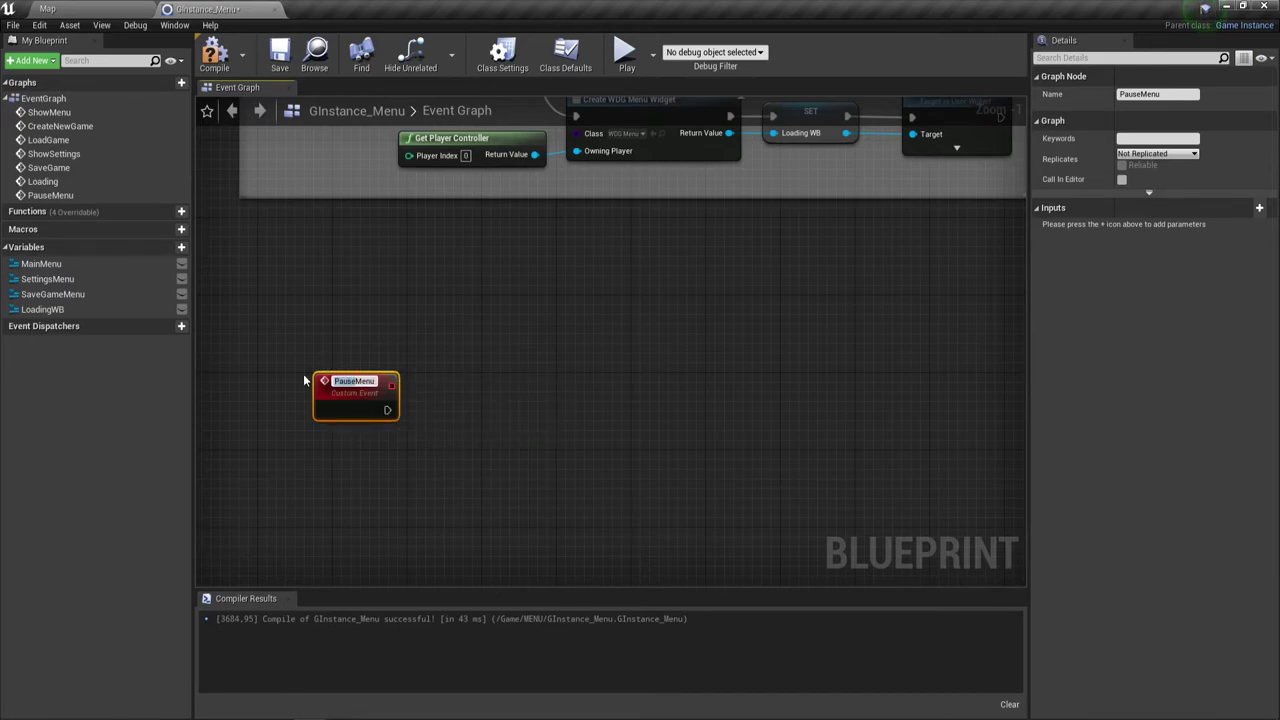
text(GameMenu)
key(Return)
right_drag(413, 385, 422, 388)
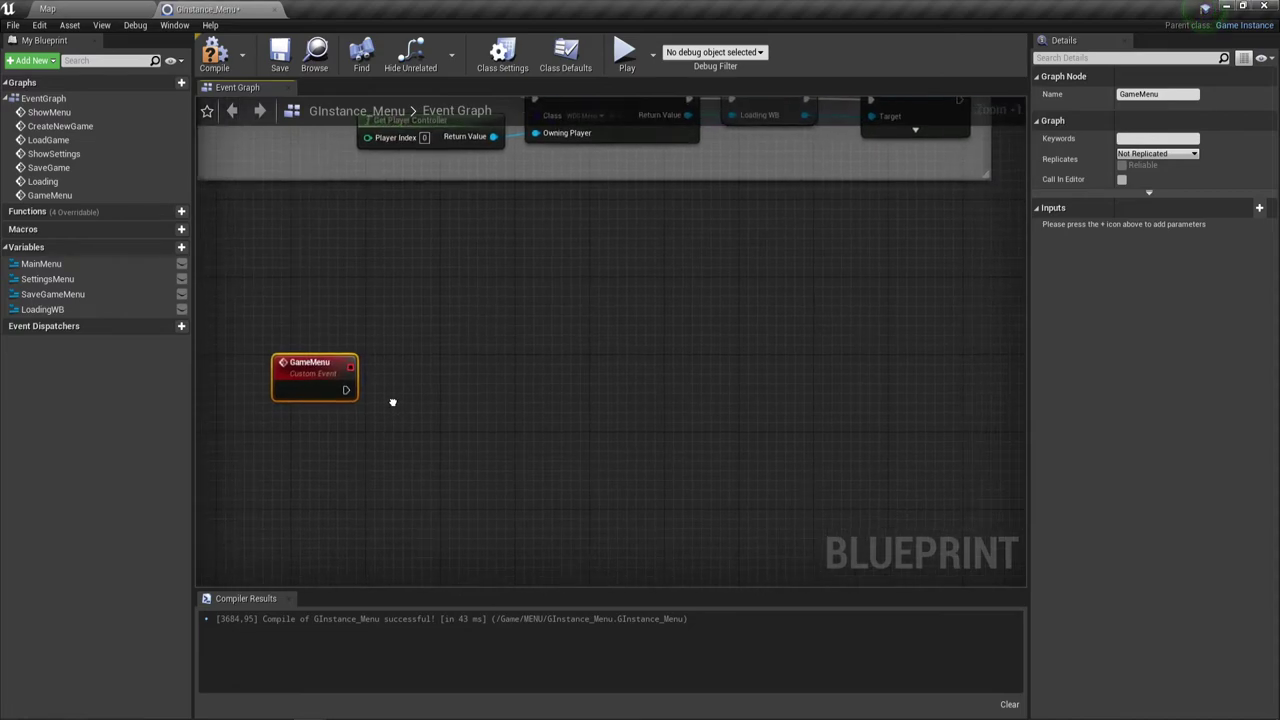
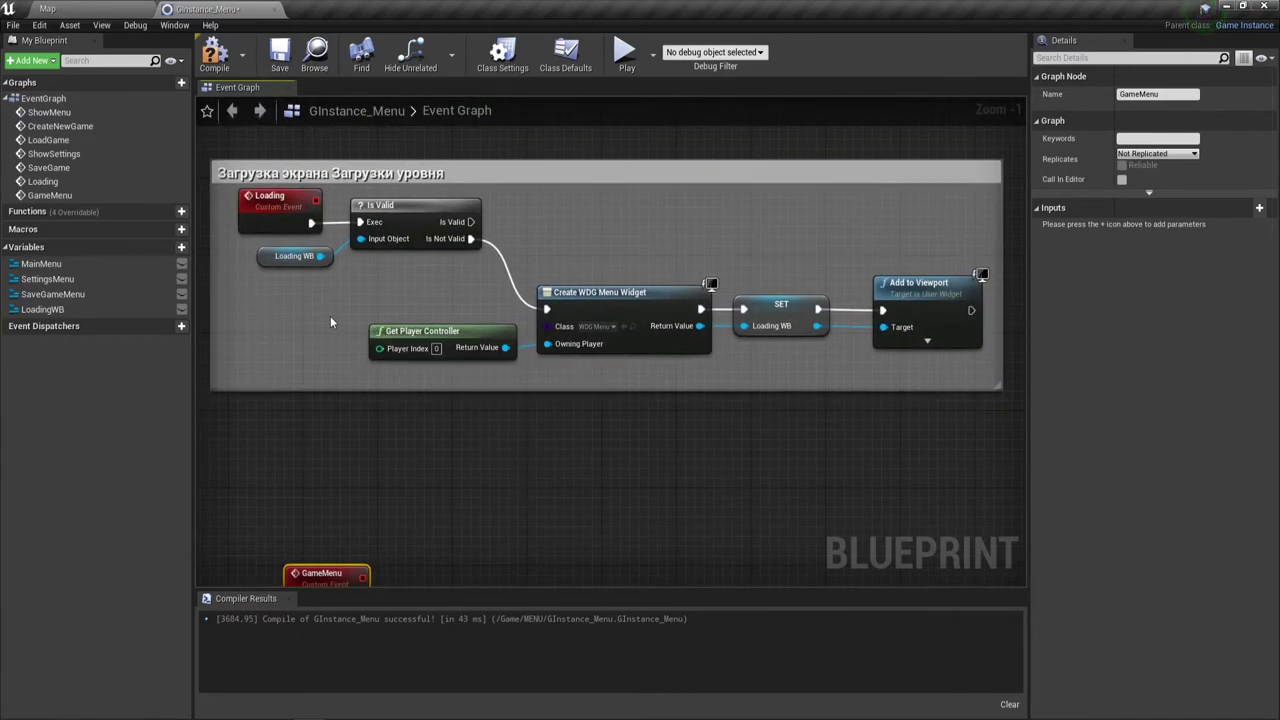
Copy the loading screen's Is Valid, Create WDG Menu Widget and Add to Viewport nodes.
drag(357, 367, 703, 227)
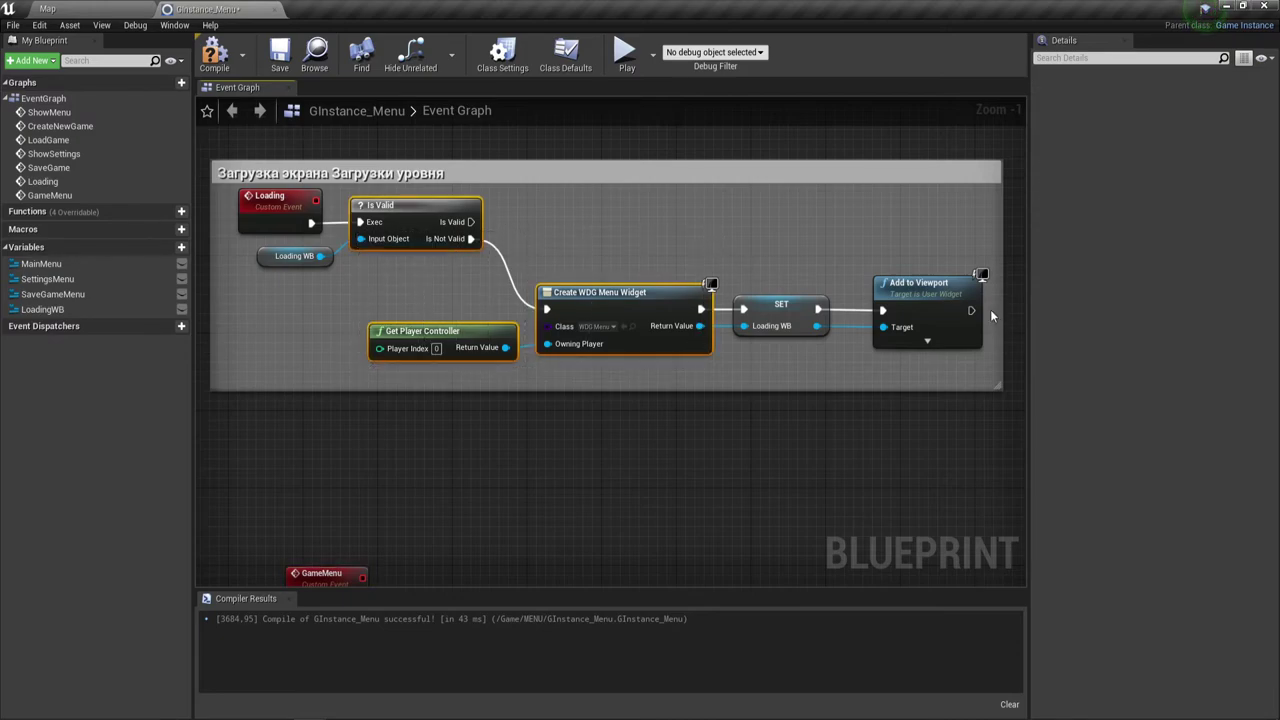
mouse_move(909, 295)
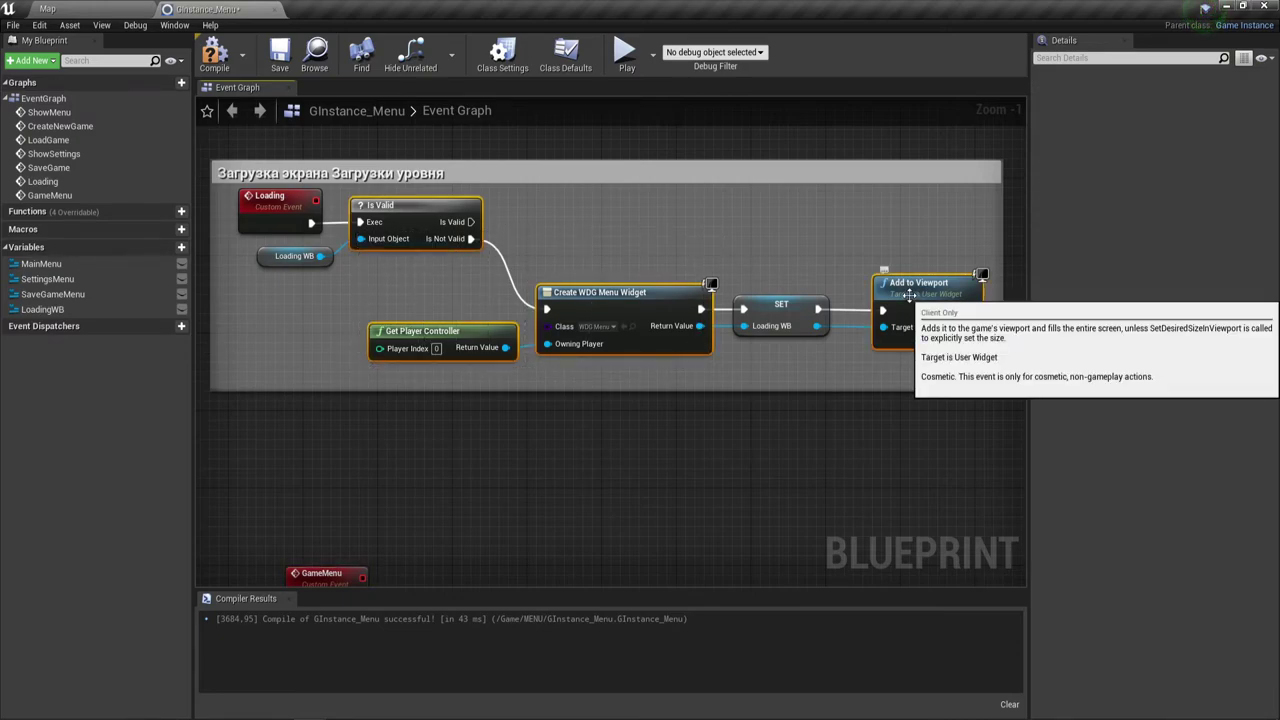
right_click(909, 295)
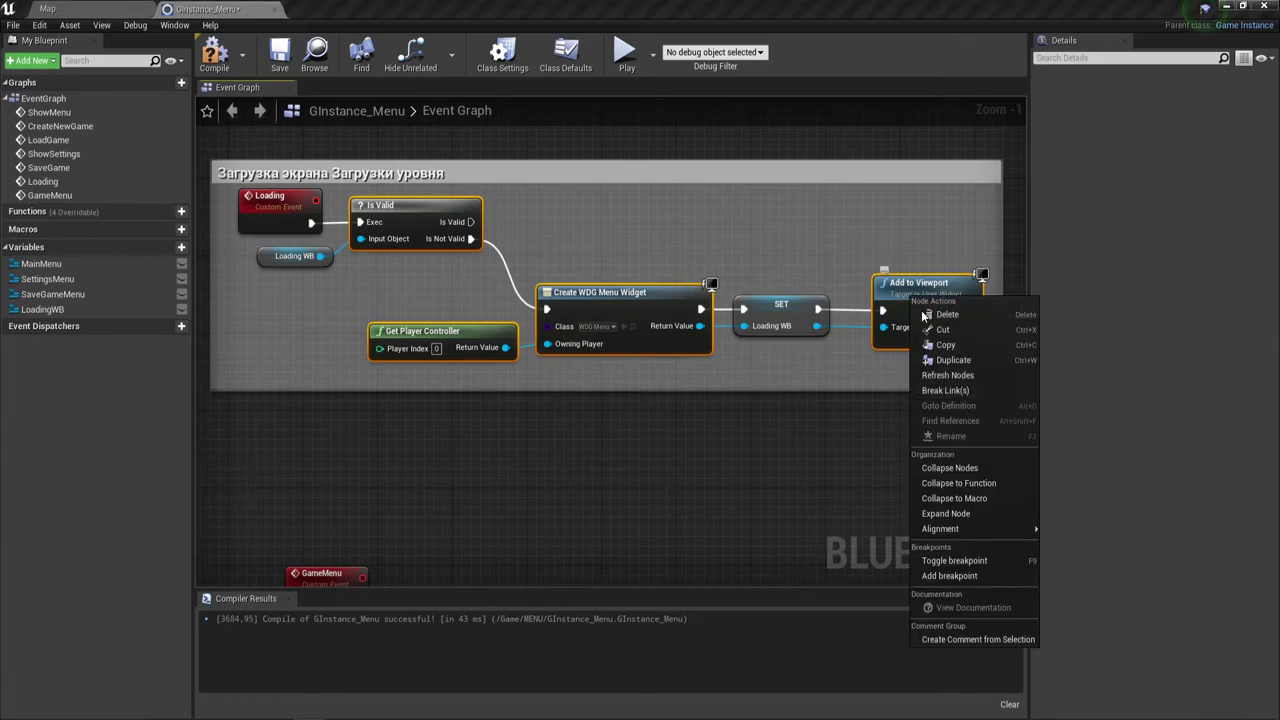
click(949, 349)
Paste the copied nodes beside the GameMenu event and wire GameMenu into Is Valid.
mouse_move(563, 495)
right_down()
mouse_move(561, 451)
mouse_move(495, 288)
right_up()
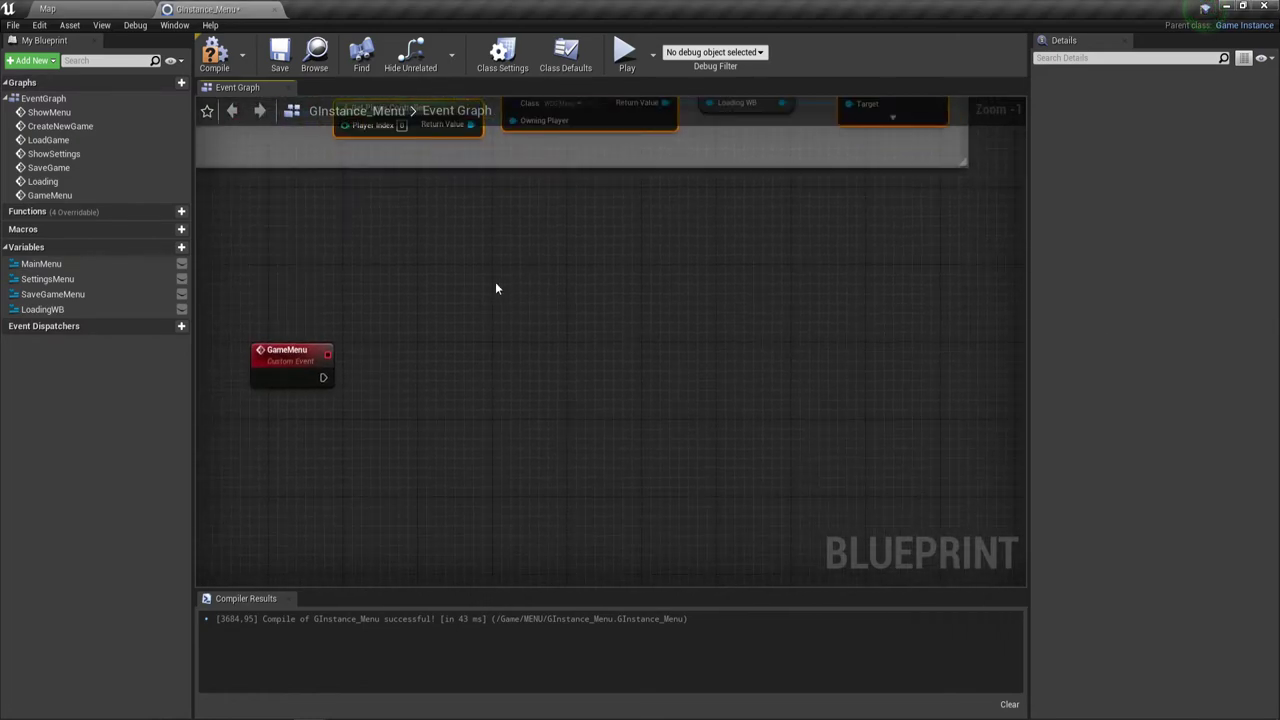
right_drag(511, 336, 497, 351)
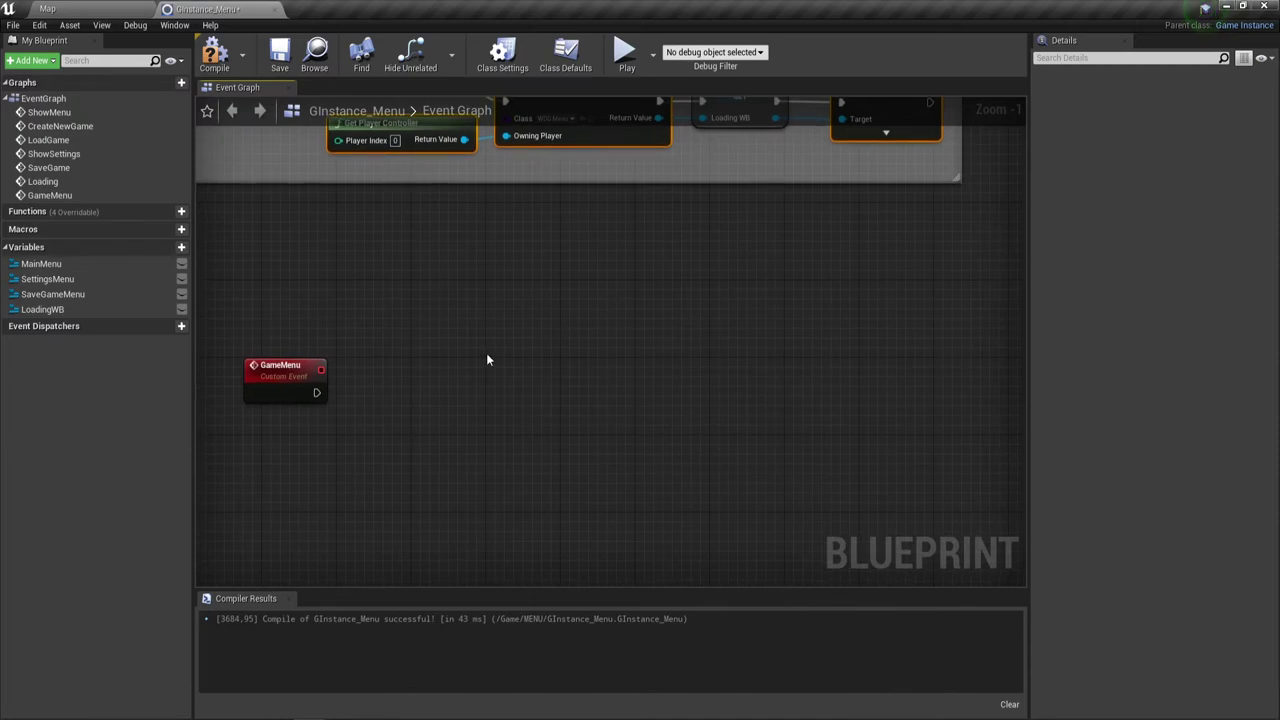
key(ctrl+v)
mouse_move(285, 372)
mouse_down()
mouse_move(220, 305)
mouse_move(321, 304)
mouse_up()
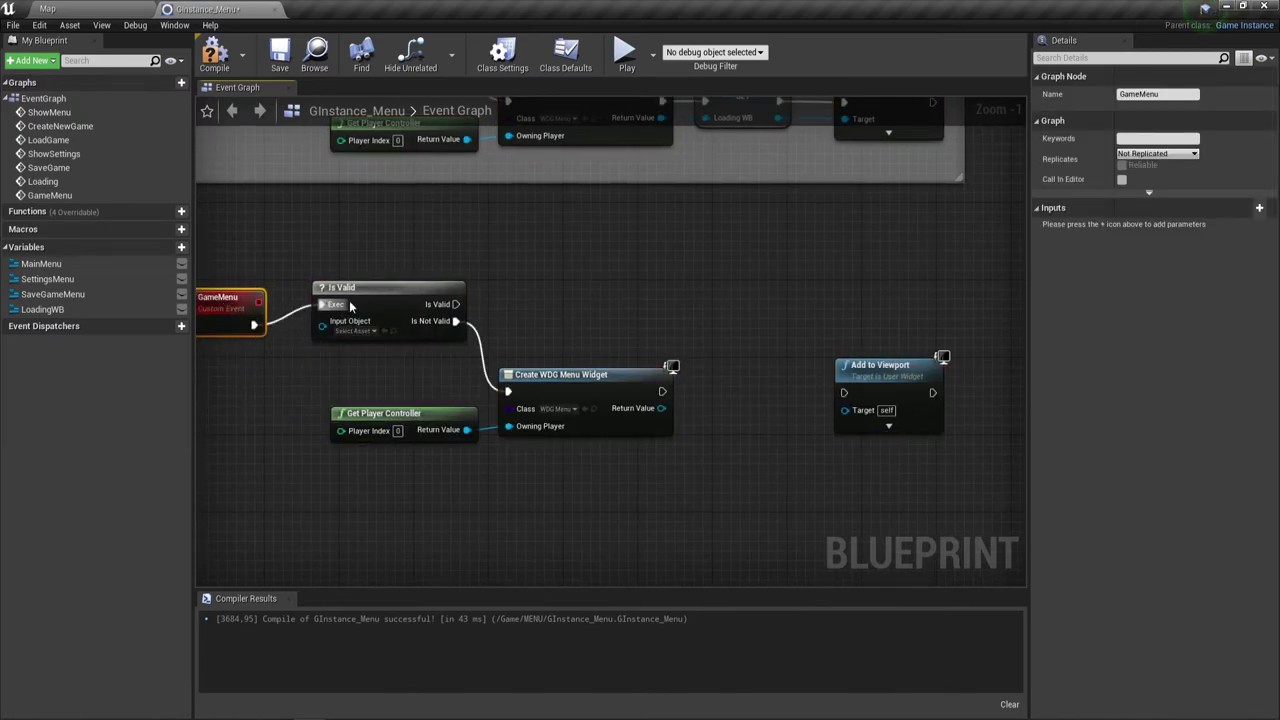
drag(347, 255, 838, 497)
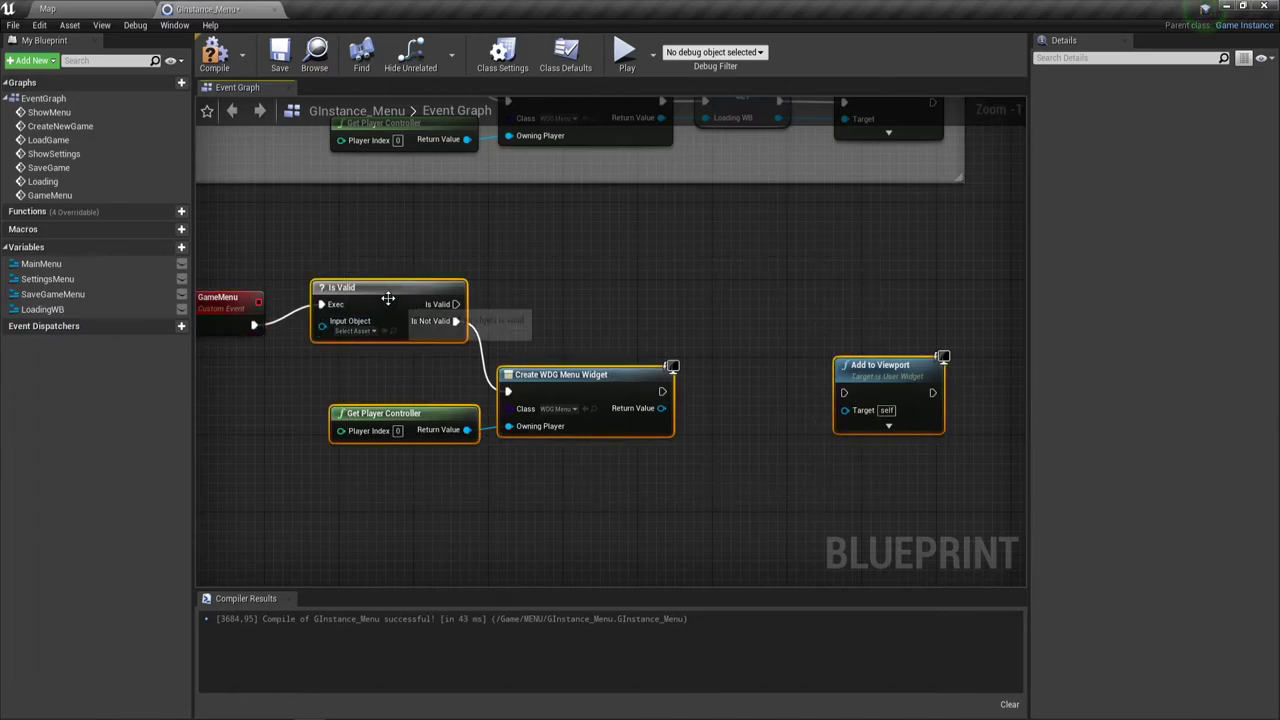
drag(388, 293, 388, 312)
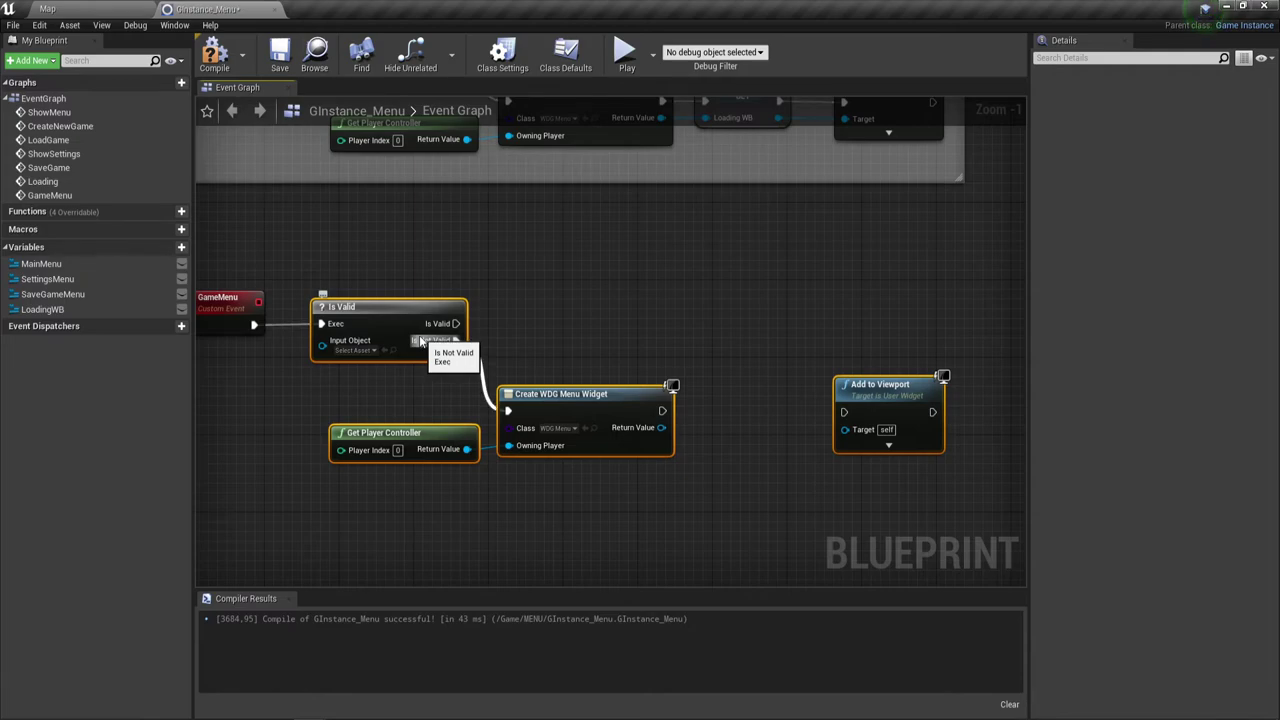
In the main menu group, select the Set Input Mode UI Only and Show Mouse Cursor nodes.
scroll(584, 313, down, 2)
scroll(584, 313, down, 4)
right_drag(782, 186, 678, 402)
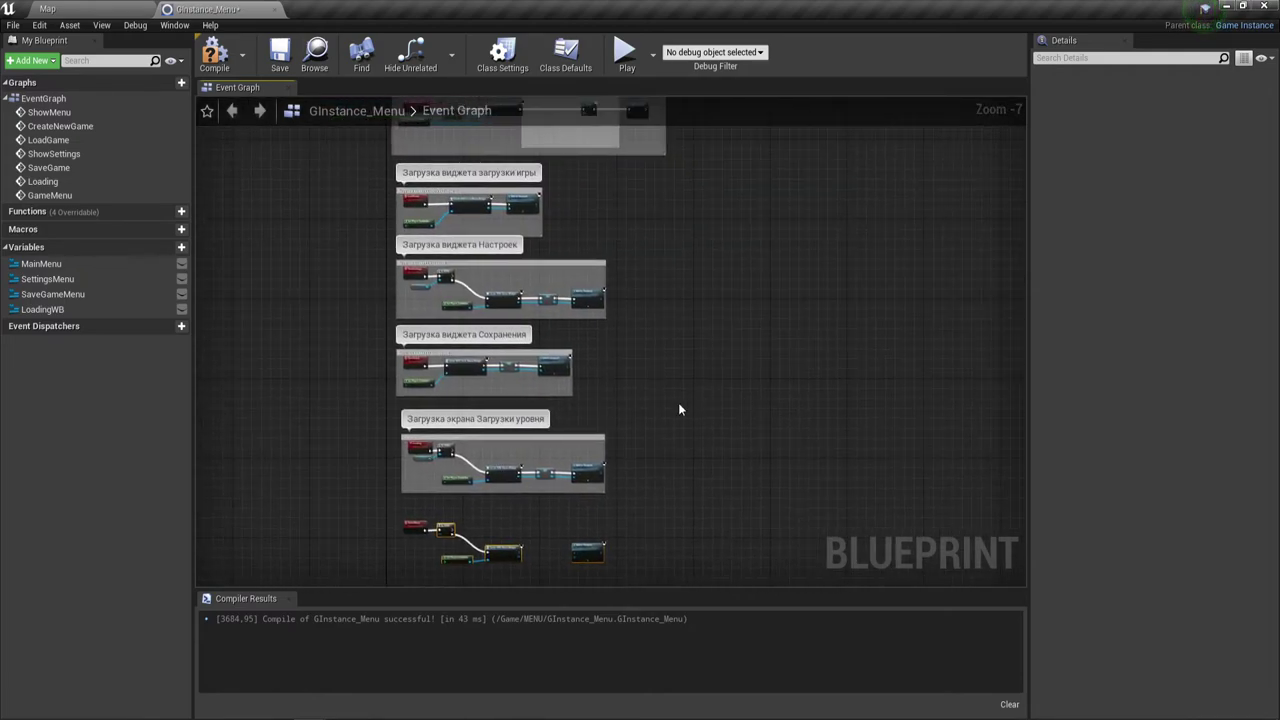
scroll(654, 259, up, 2)
right_drag(654, 259, 639, 399)
right_drag(556, 125, 547, 367)
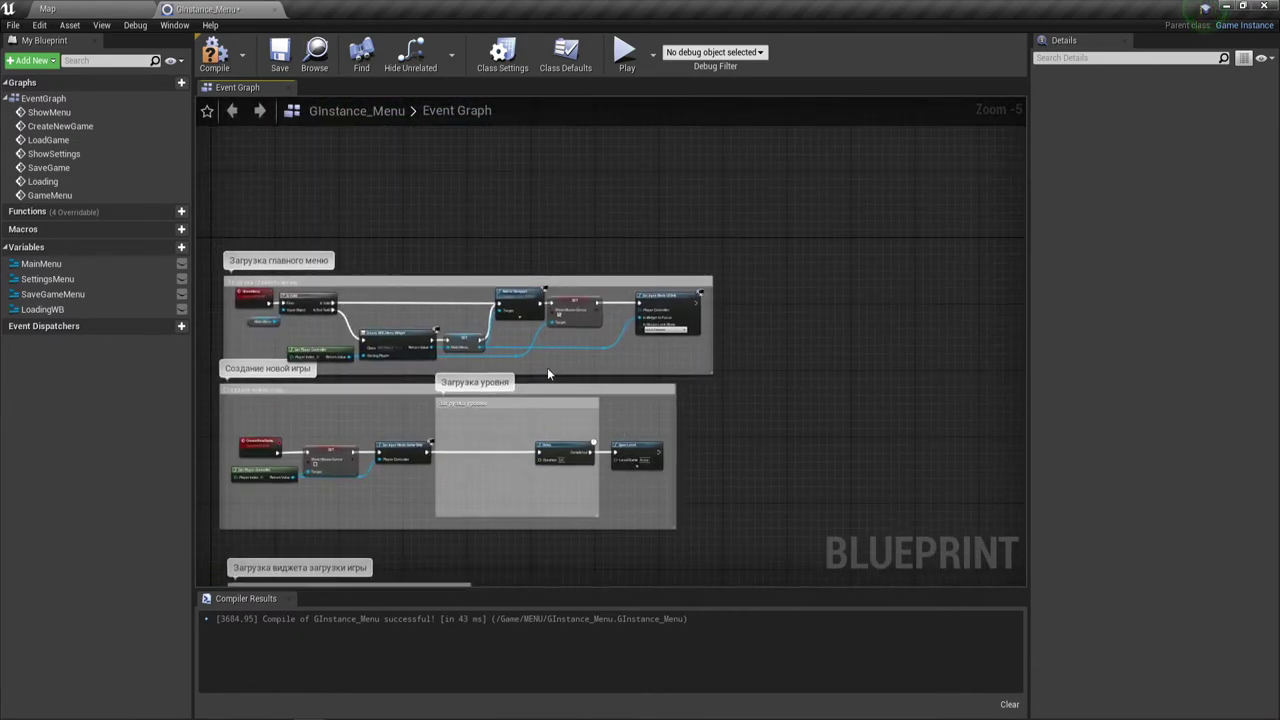
scroll(547, 367, up, 3)
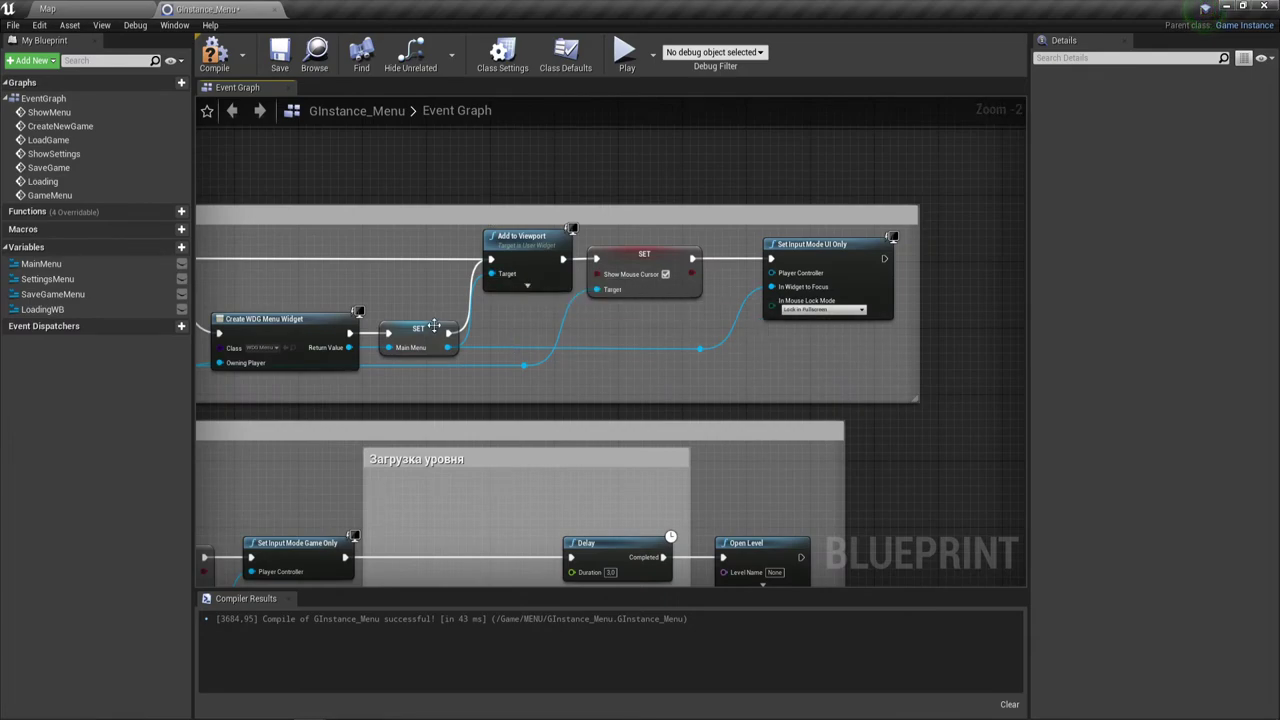
click(847, 262)
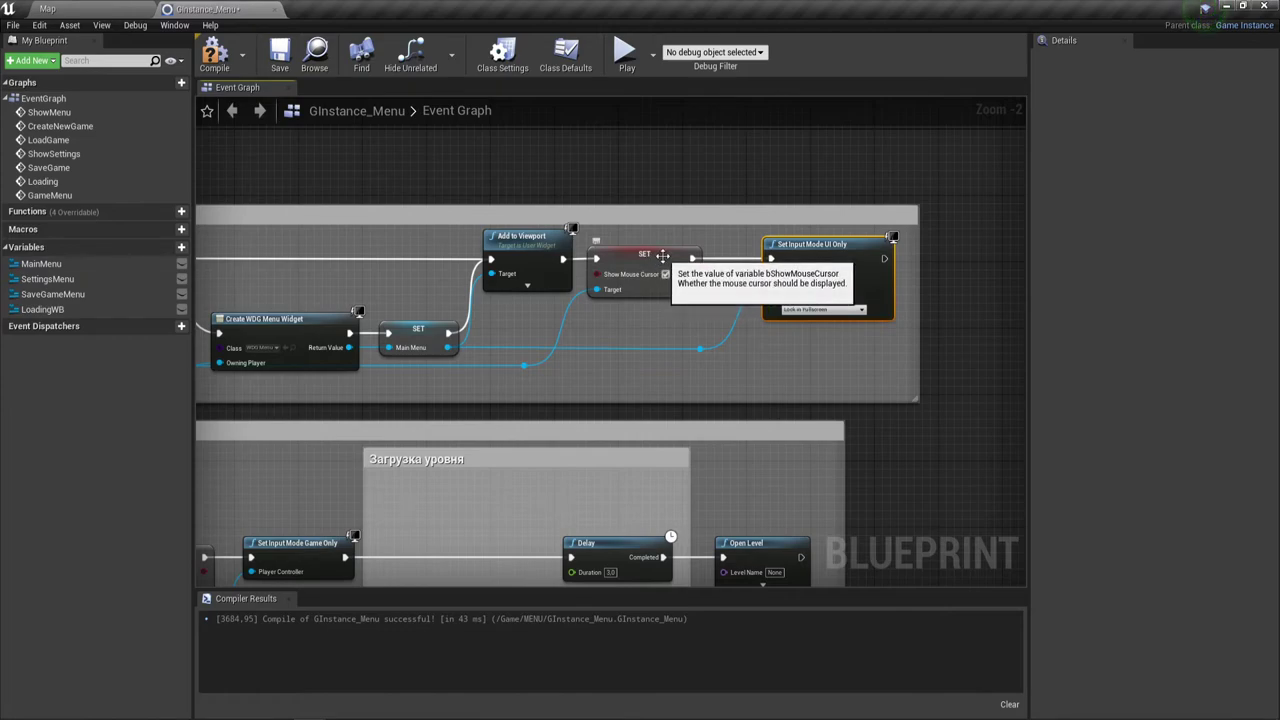
click(663, 267)
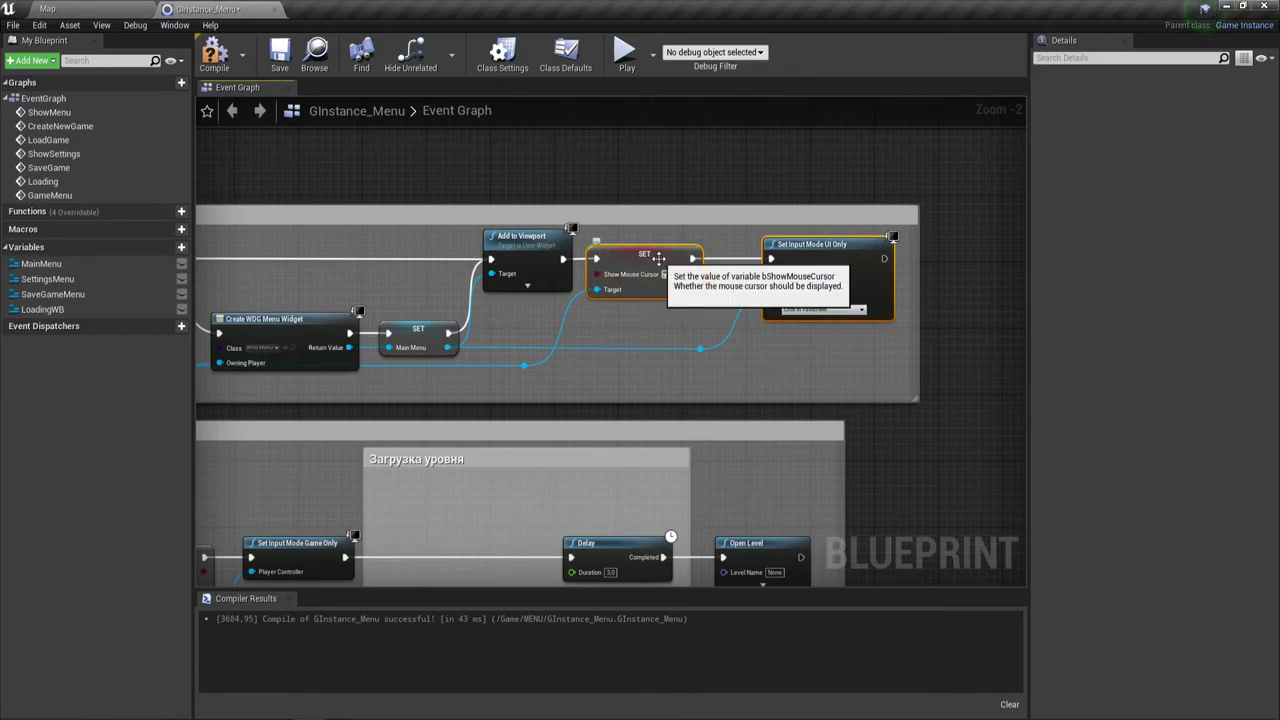
Paste the cursor and input mode nodes next to the GameMenu chain.
scroll(581, 514, down, 3)
mouse_move(585, 420)
right_down()
mouse_move(589, 206)
mouse_move(594, 273)
right_up()
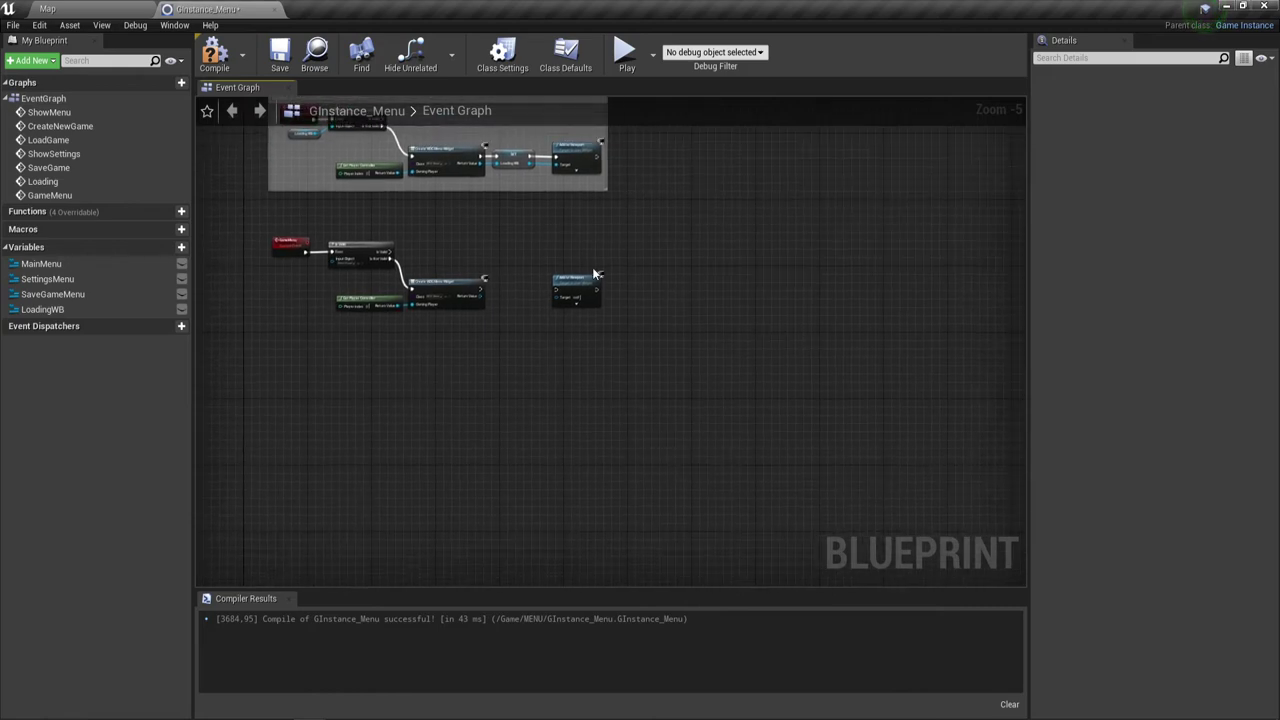
scroll(594, 273, up, 2)
right_drag(594, 271, 531, 317)
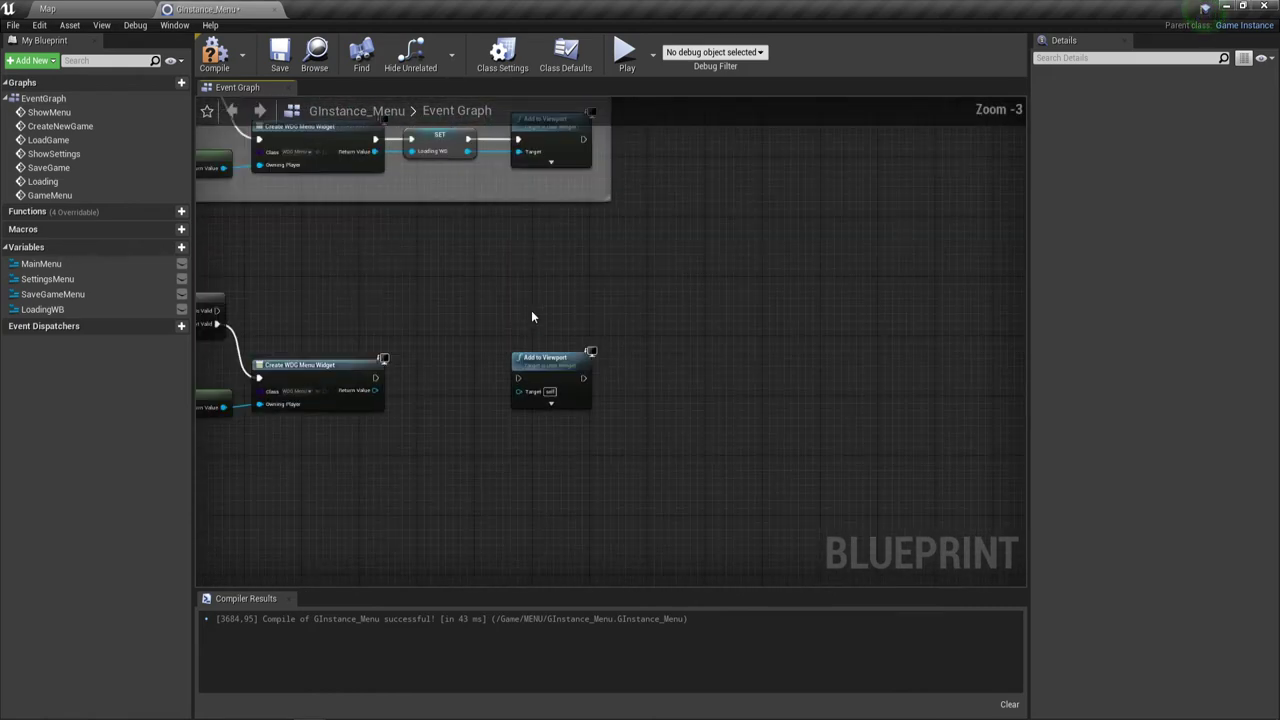
scroll(531, 317, up, 1)
key(ctrl+v)
Arrange the GameMenu nodes: Show Mouse Cursor above, Set Input Mode UI Only further right.
click(604, 317)
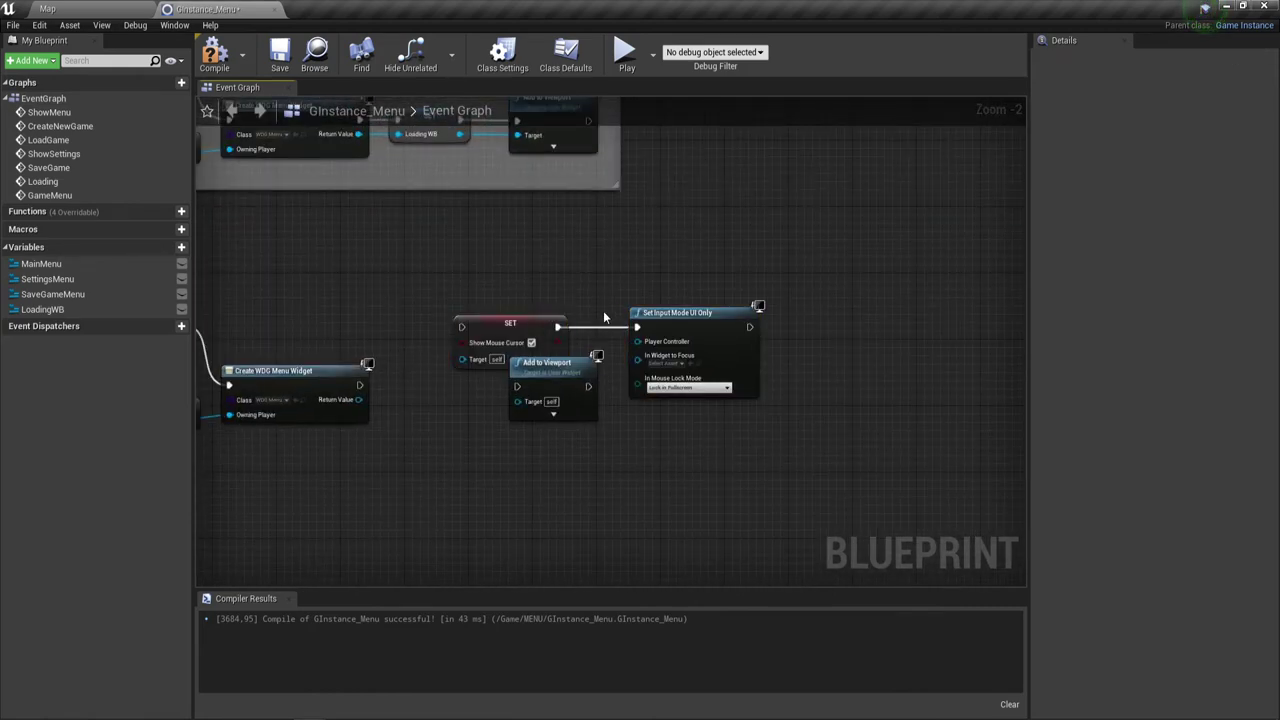
mouse_move(524, 330)
mouse_down()
mouse_move(508, 272)
mouse_move(518, 256)
mouse_up()
drag(677, 335, 747, 335)
right_drag(536, 463, 644, 461)
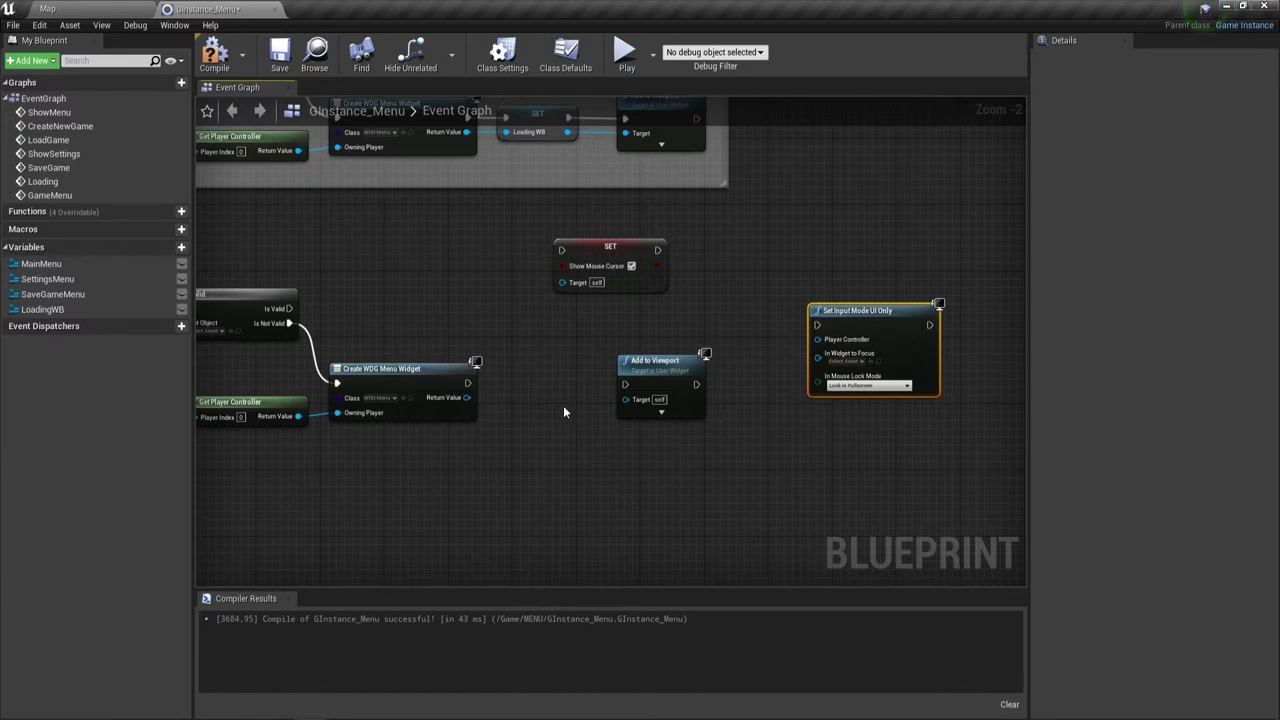
right_drag(541, 373, 606, 354)
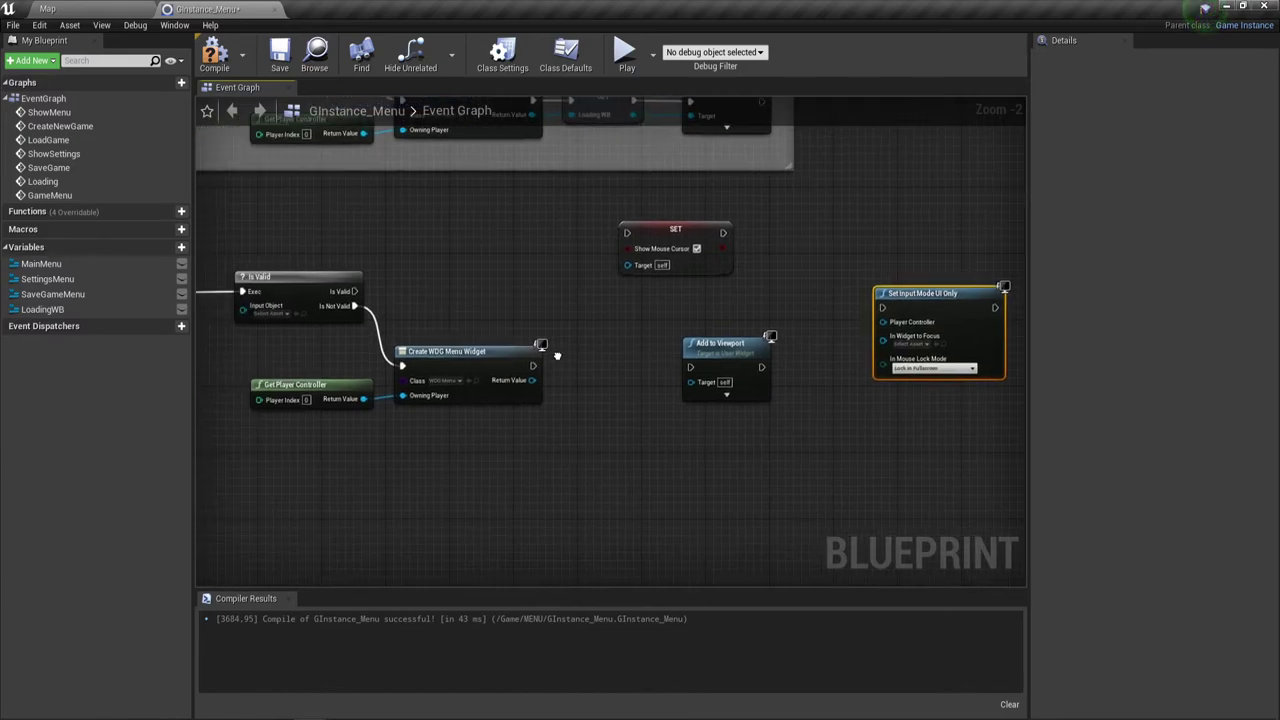
drag(718, 341, 629, 299)
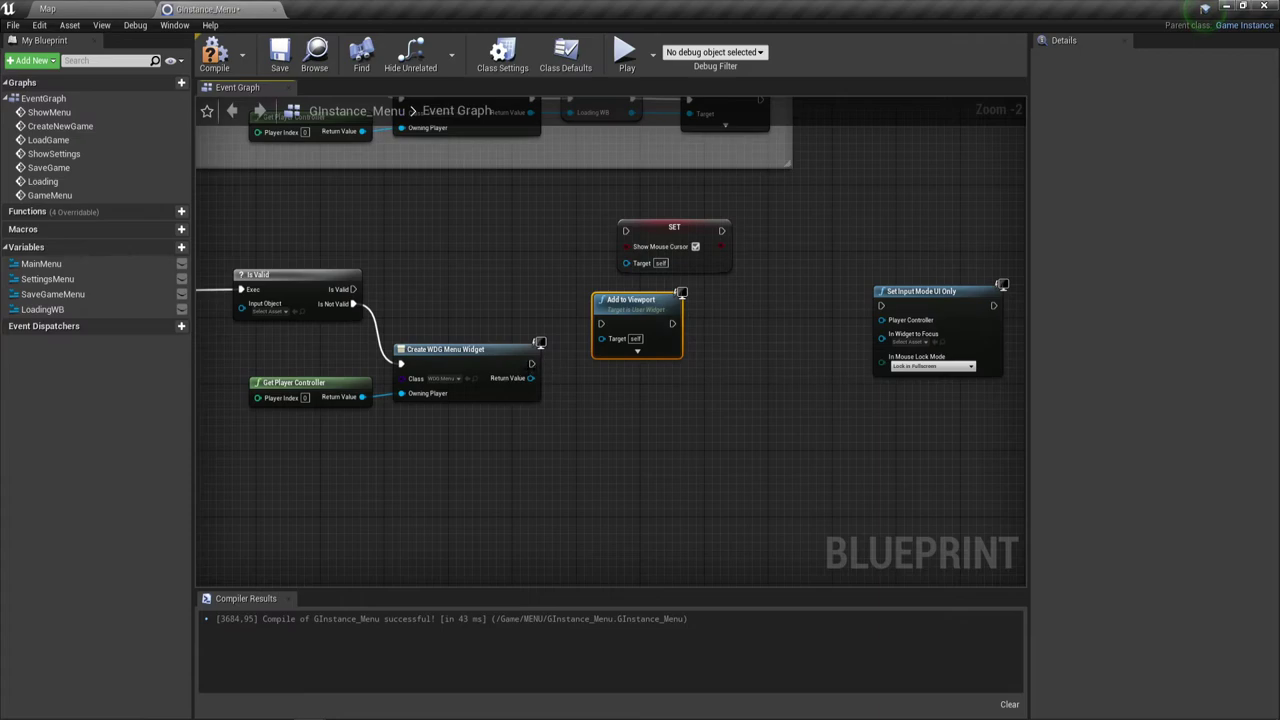
Make room before Add to Viewport and pull a link from Create WDG Menu Widget's Return Value.
drag(530, 378, 601, 338)
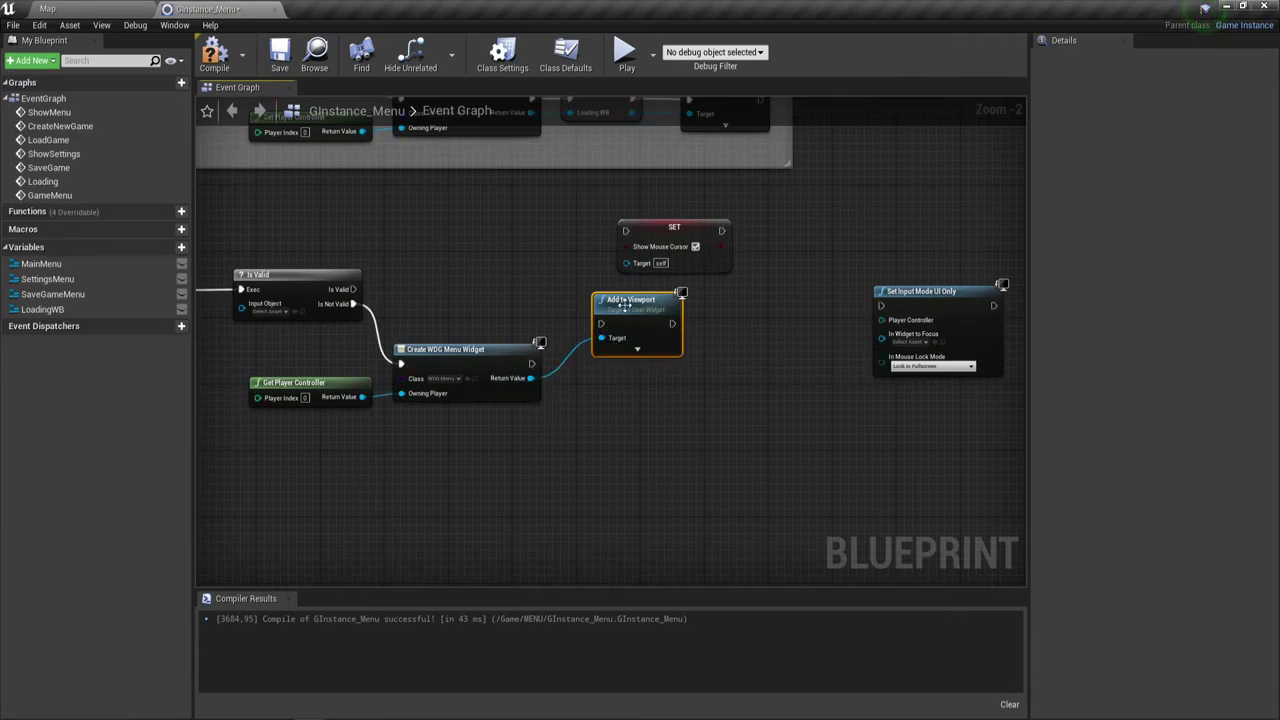
alt+click(571, 362)
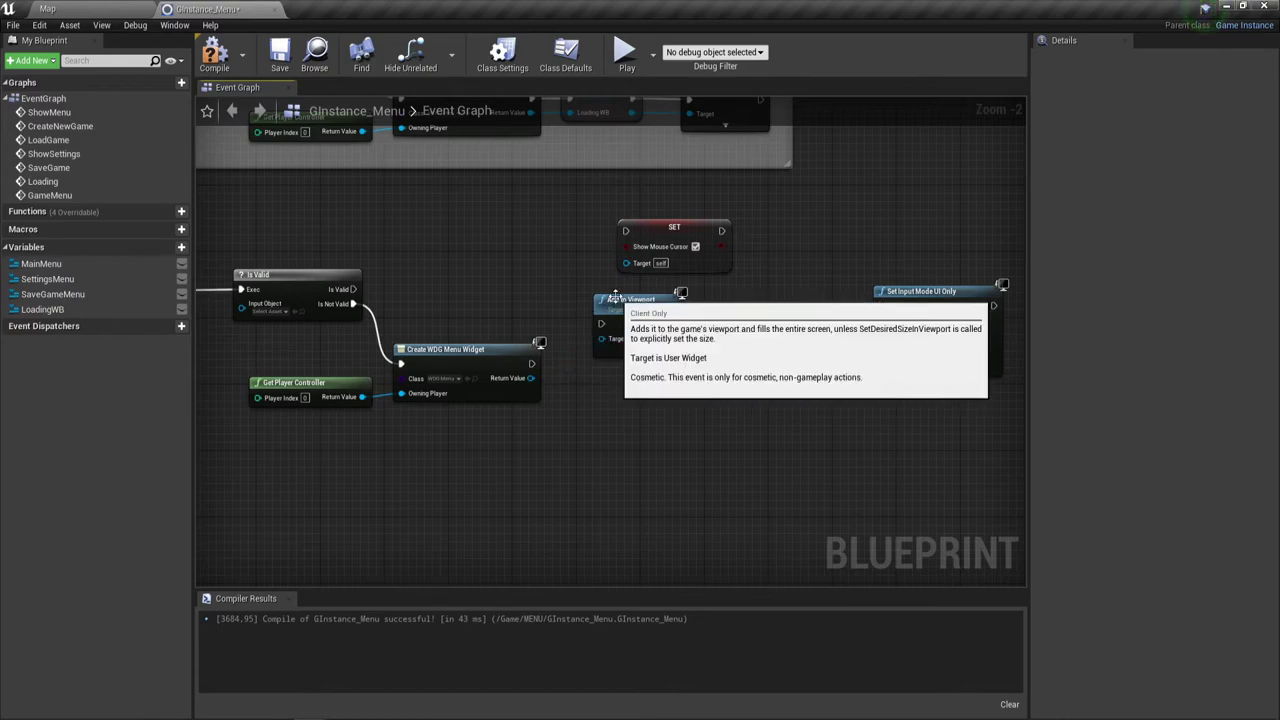
drag(625, 300, 721, 333)
drag(530, 378, 567, 384)
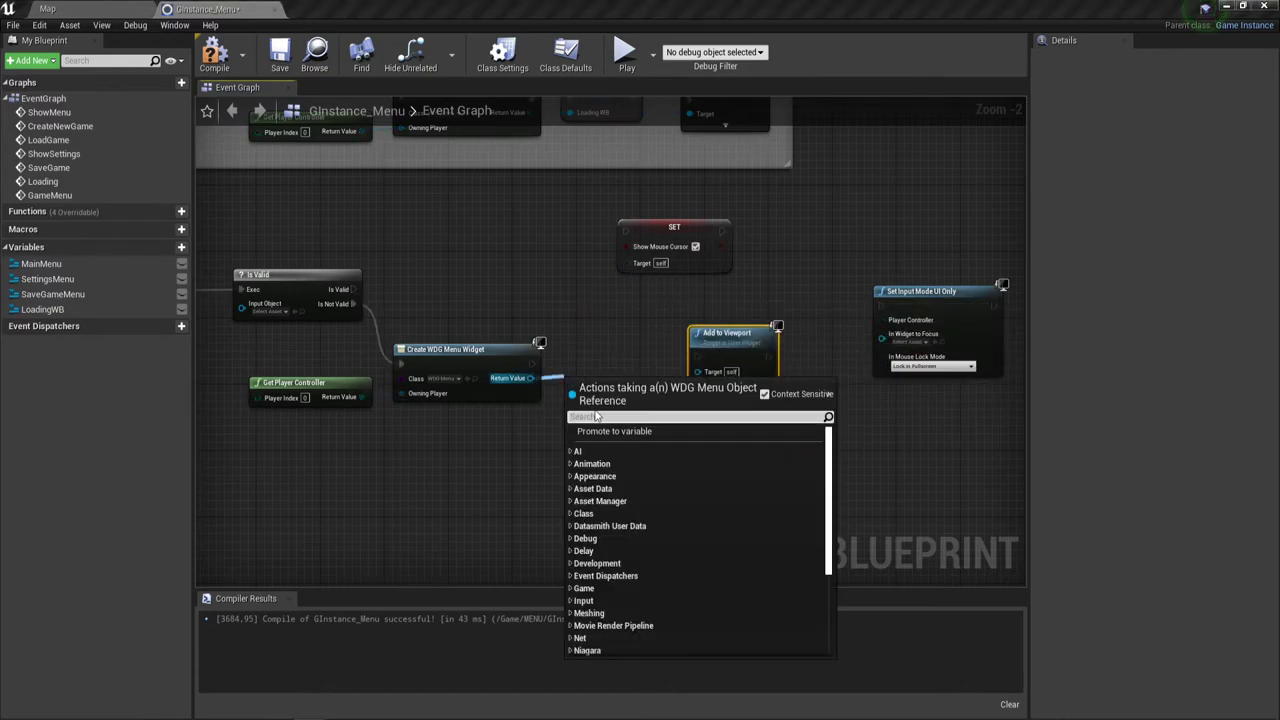
Promote the Create Widget Return Value to a new variable renamed GameMenuWB.
click(626, 434)
text(GameMenu)
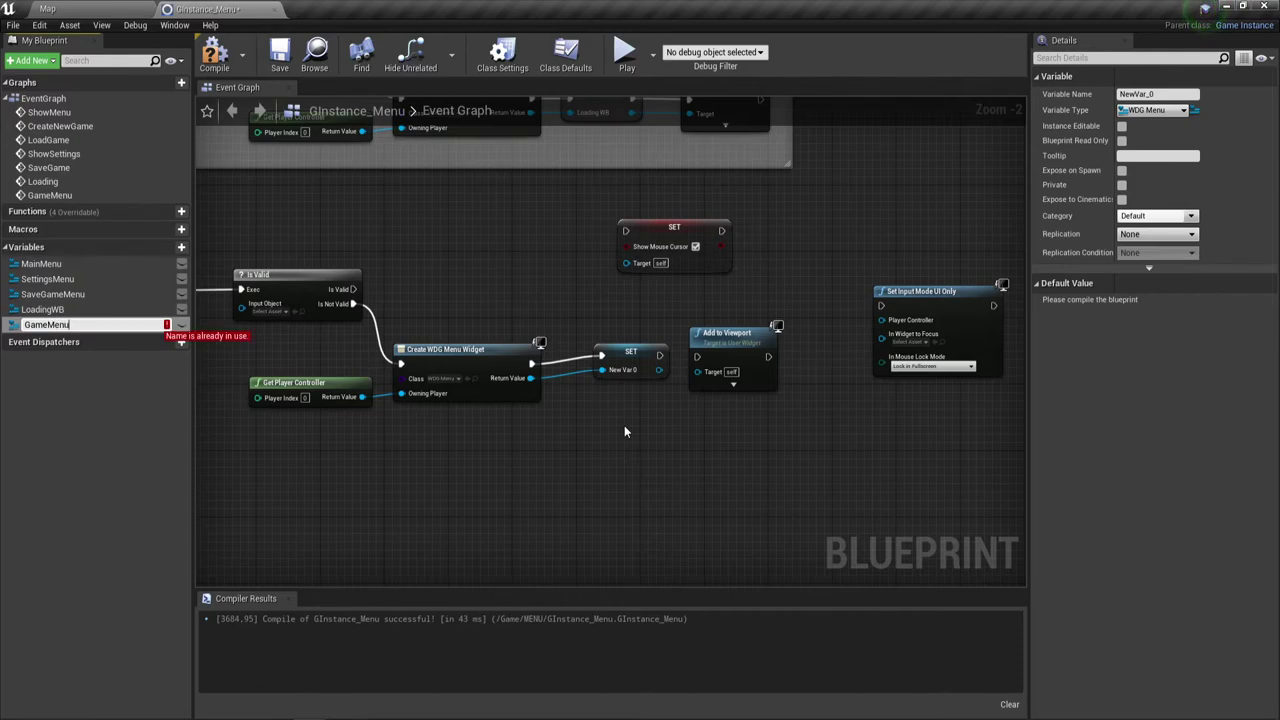
key(Escape)
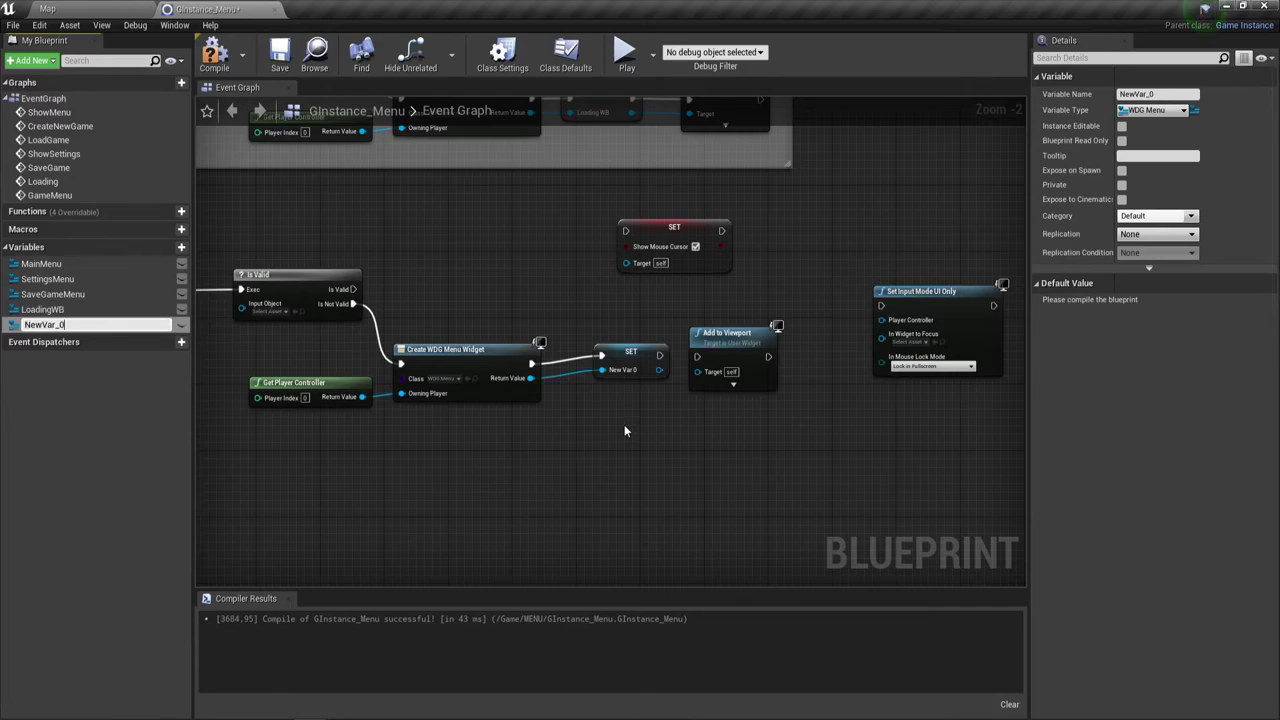
click(44, 325)
text(enu)
key(Escape)
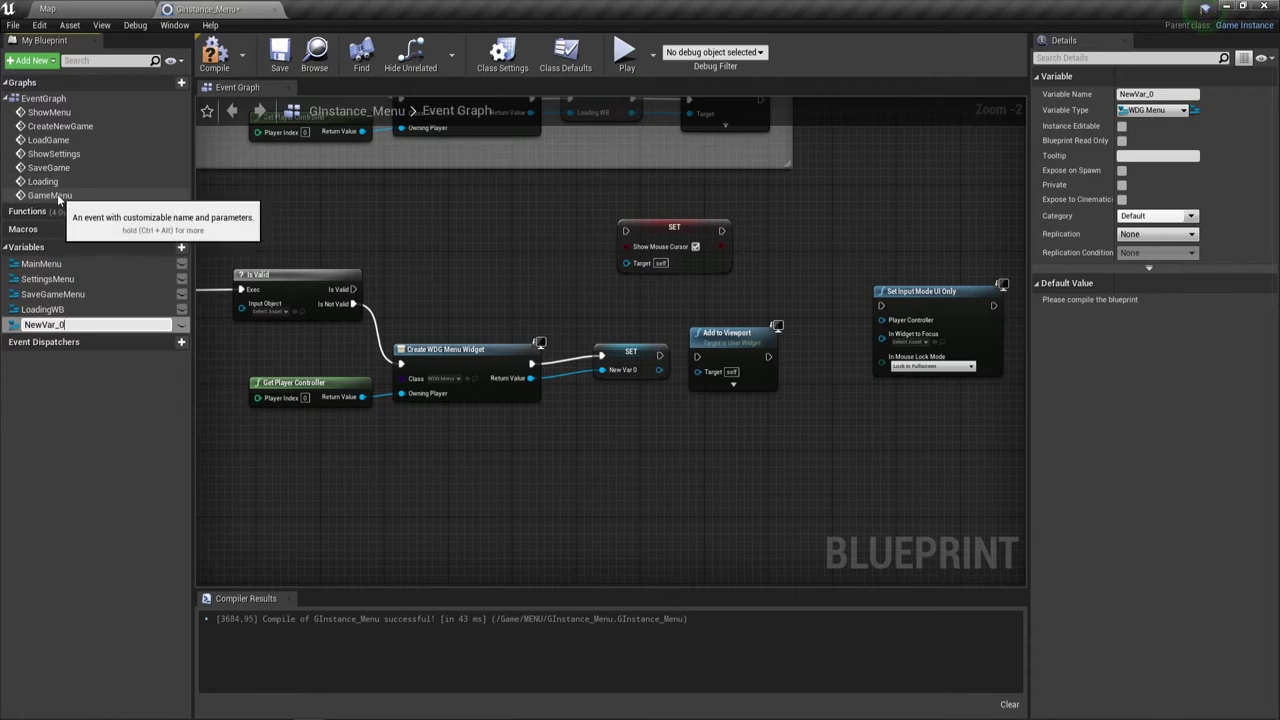
drag(66, 325, 3, 351)
text(GameMenu)
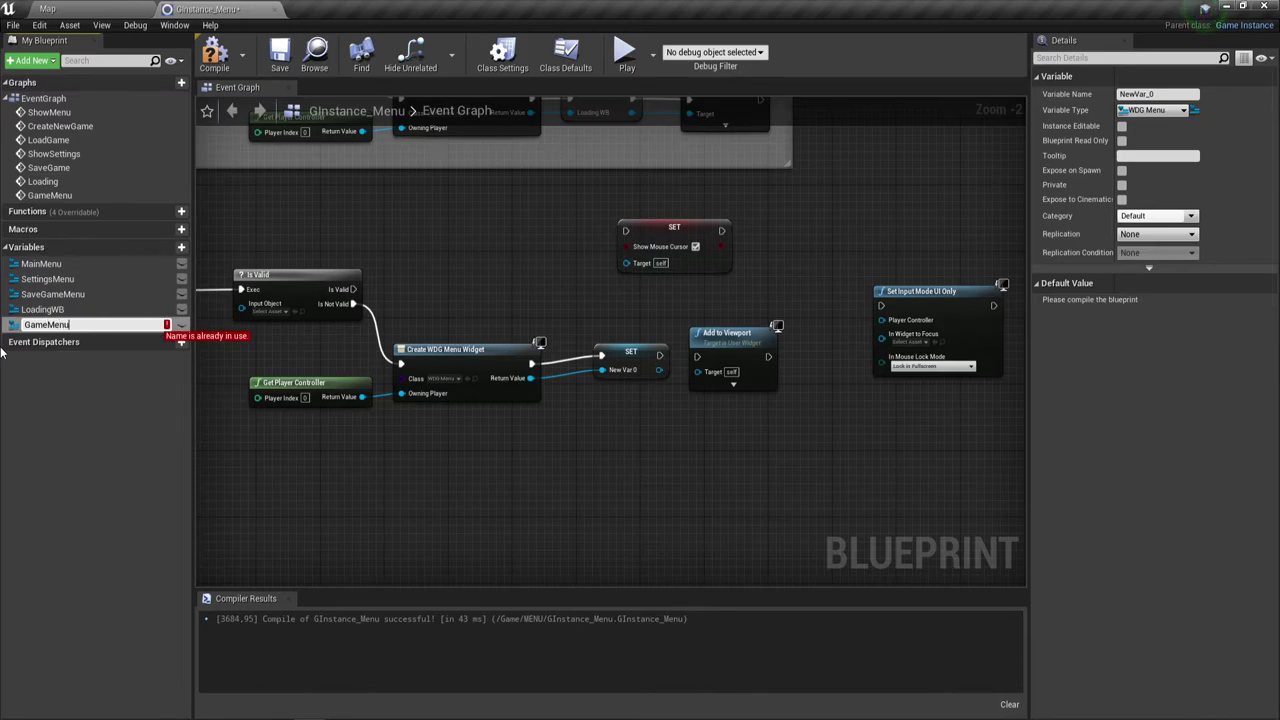
text(WB)
key(Return)
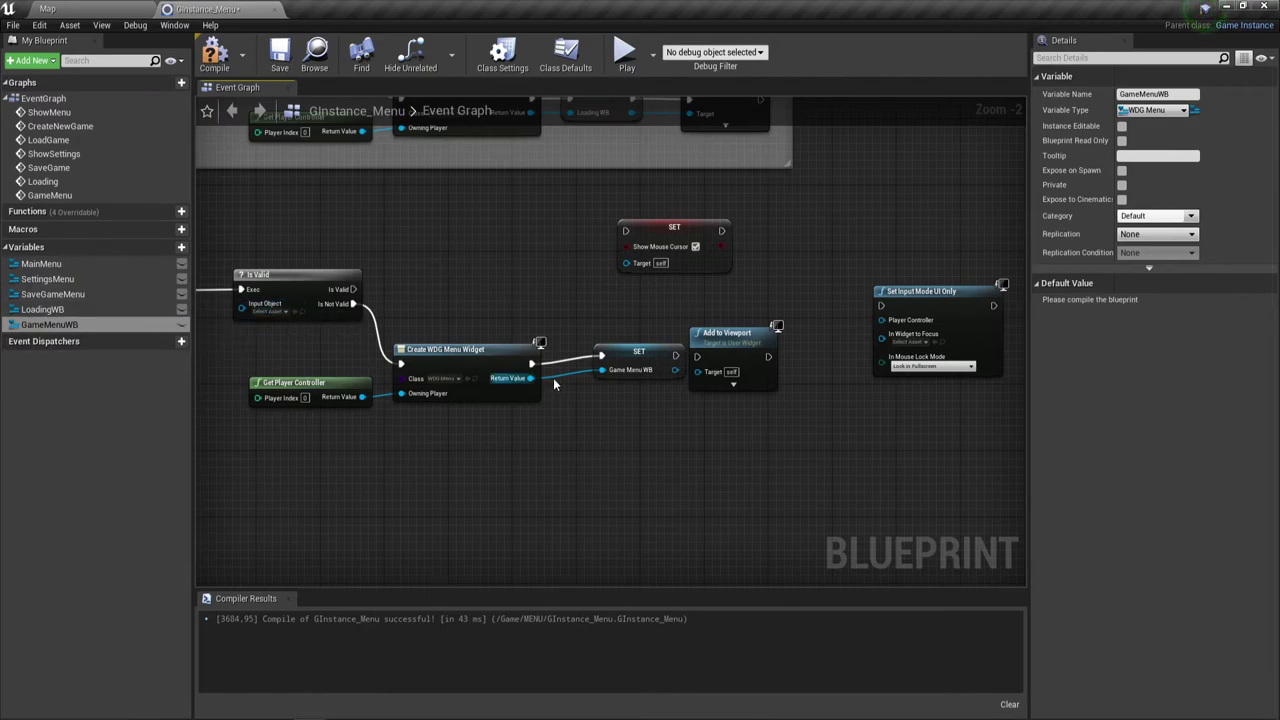
Chain Create Widget into SET GameMenuWB, then into Add to Viewport with the stored widget as Target.
mouse_move(640, 372)
mouse_down()
mouse_move(604, 380)
mouse_move(698, 384)
mouse_move(704, 362)
mouse_up()
scroll(659, 421, up, 1)
click(640, 419)
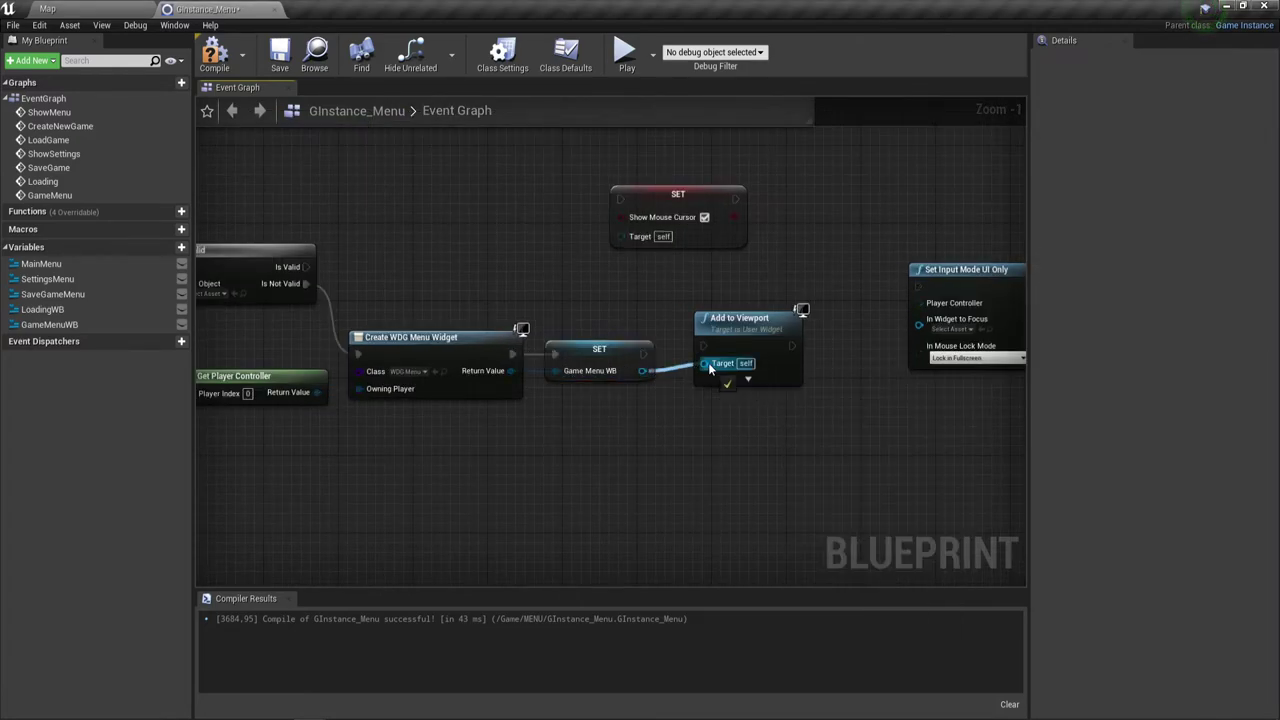
drag(512, 354, 554, 353)
mouse_move(648, 362)
mouse_down()
mouse_move(637, 372)
mouse_move(704, 346)
mouse_up()
drag(582, 362, 602, 352)
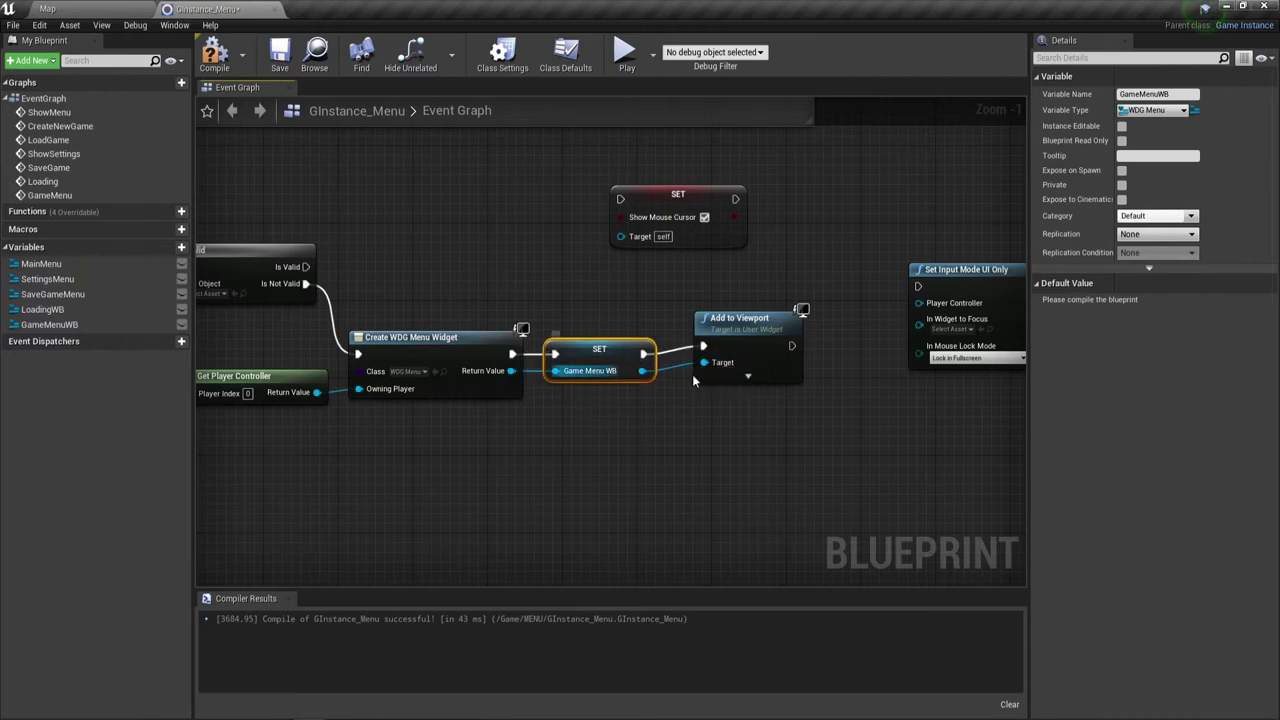
Route the Is Valid branch into Add to Viewport and open the Create Widget Class list.
mouse_move(722, 326)
mouse_down()
mouse_move(702, 258)
mouse_move(287, 285)
mouse_move(311, 267)
mouse_move(765, 274)
mouse_up()
click(361, 245)
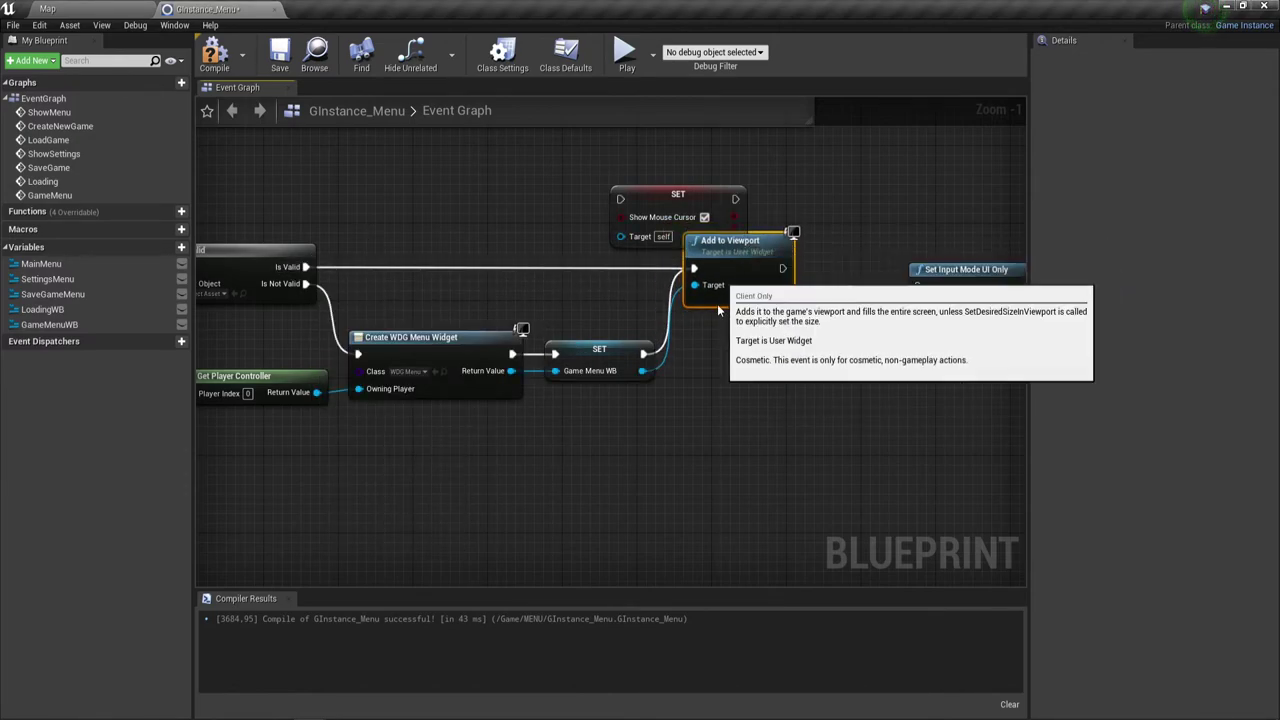
right_drag(722, 401, 782, 376)
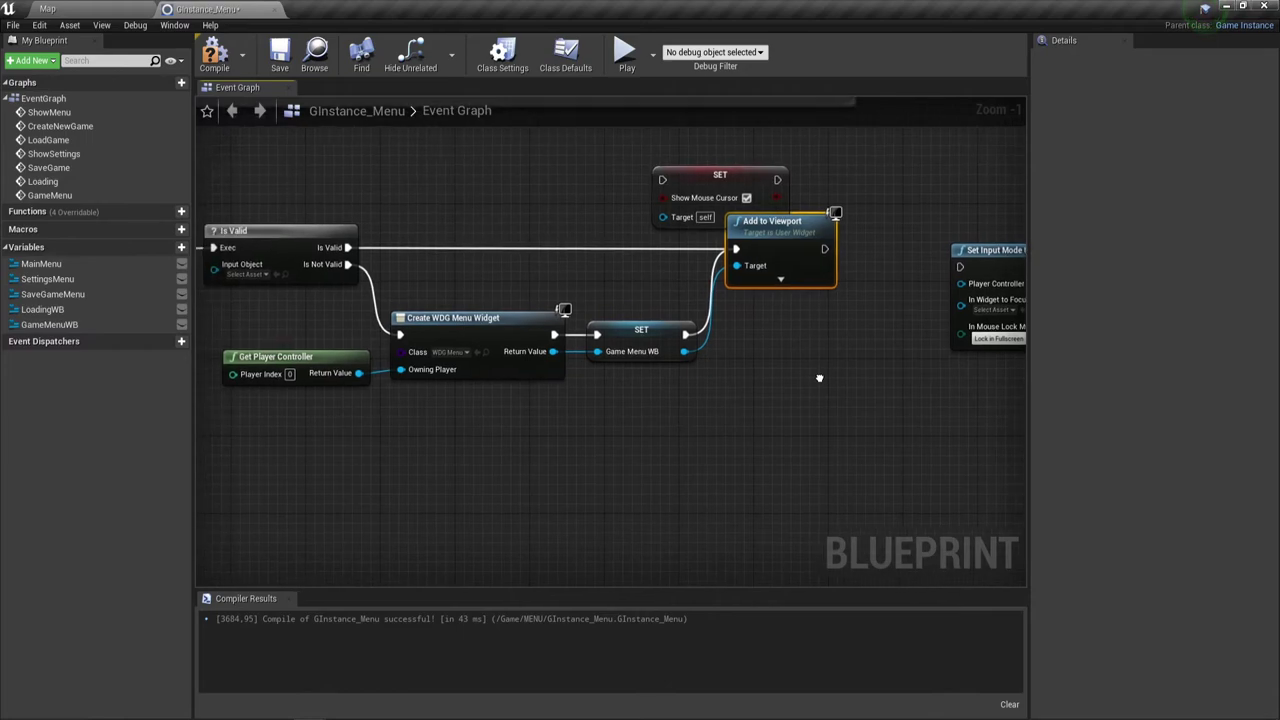
click(485, 347)
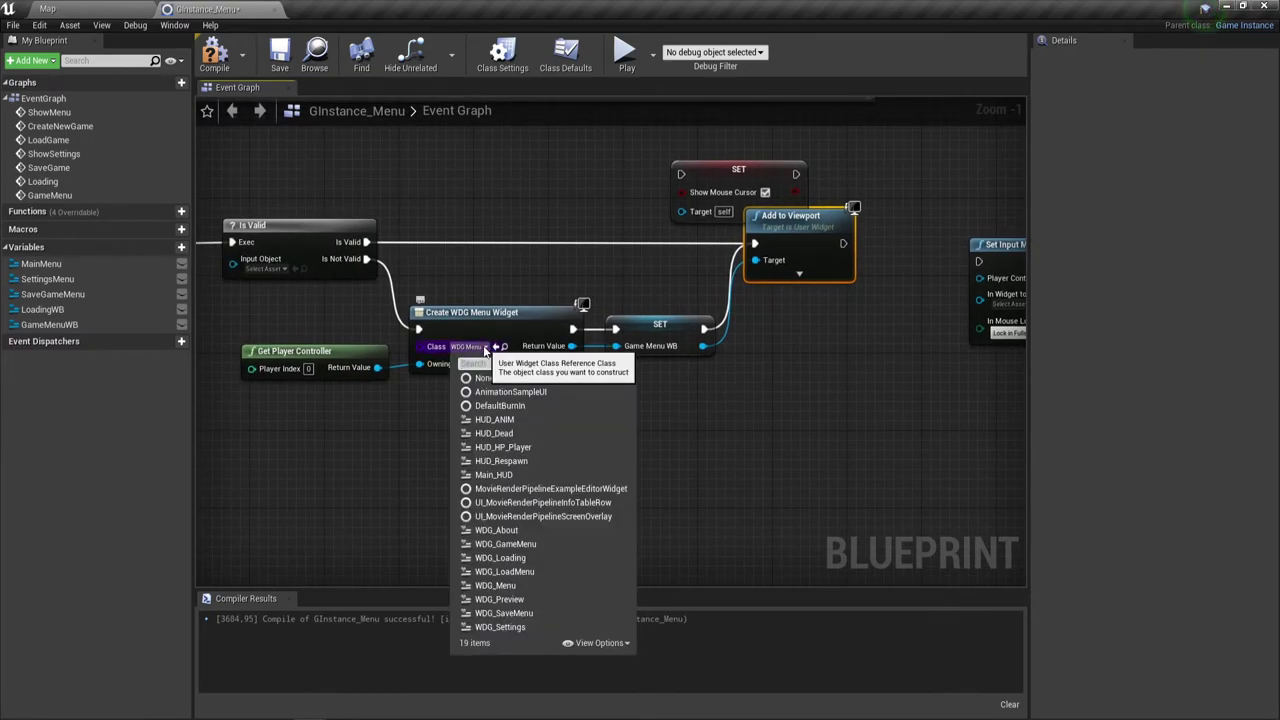
scroll(482, 350, down, 2)
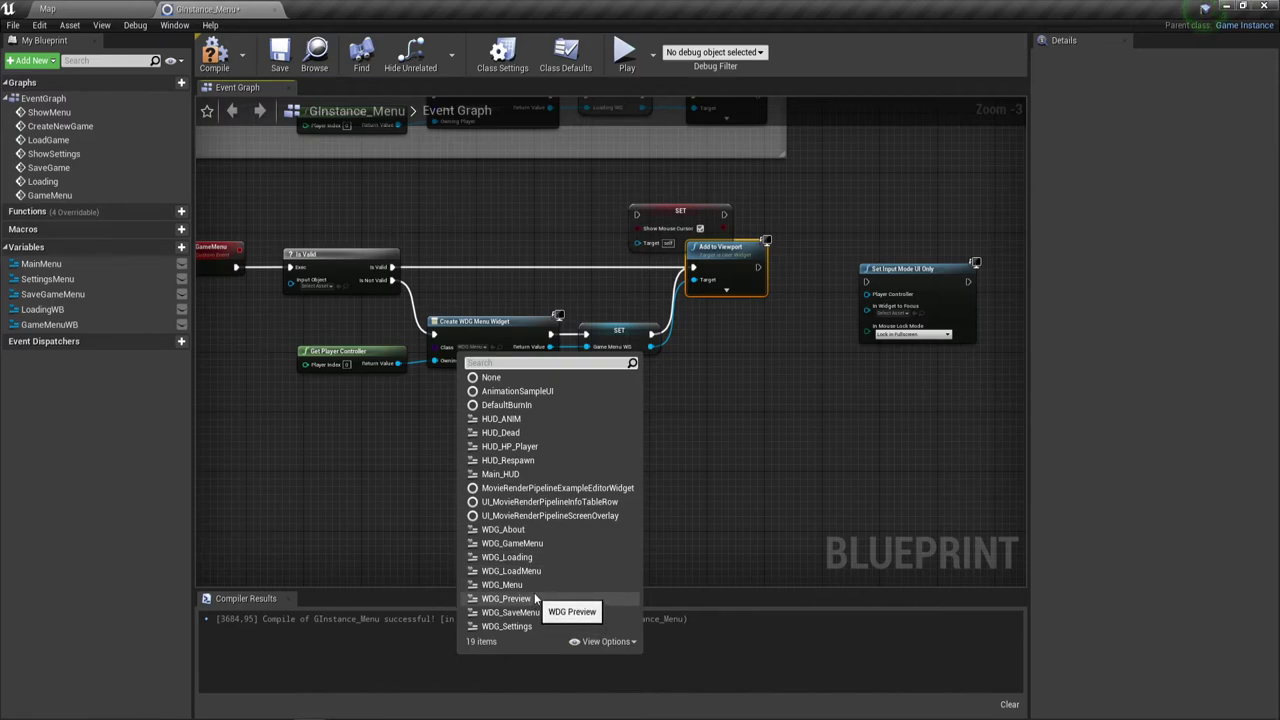
Choose WDG_GameMenu for the GameMenu Create Widget and WDG_Loading for the Loading one.
click(525, 545)
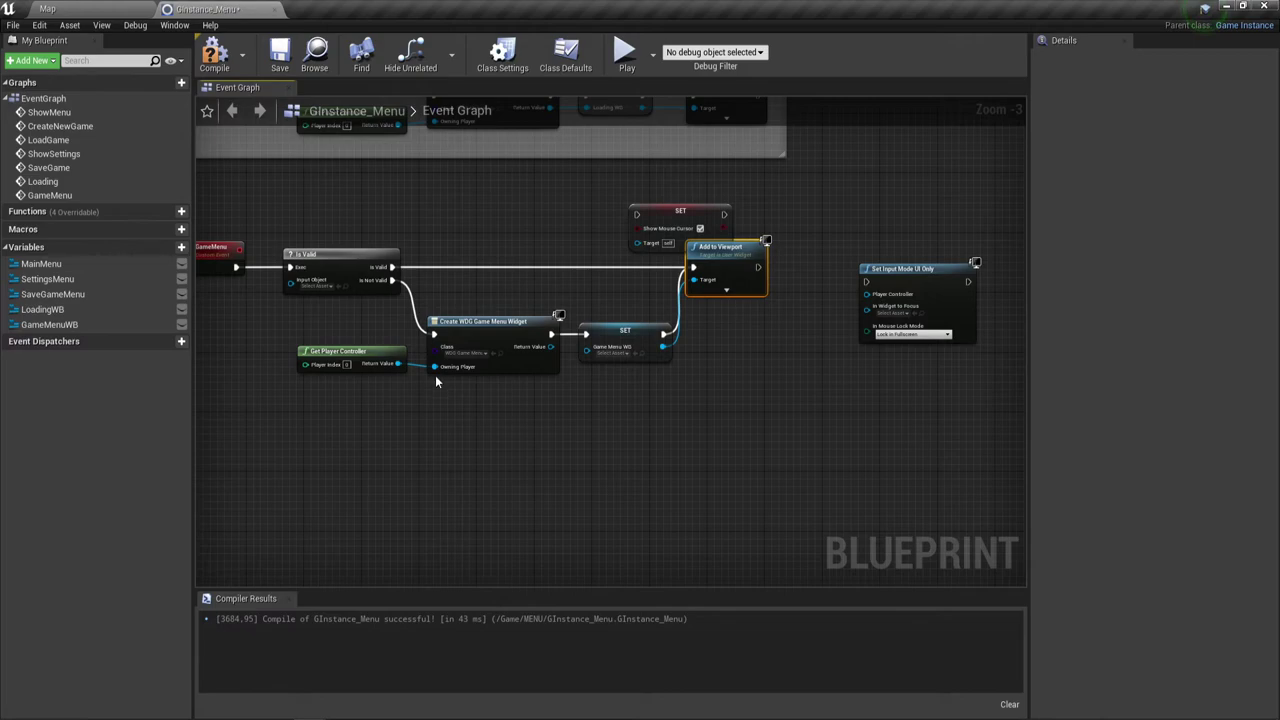
right_drag(435, 375, 460, 391)
right_drag(475, 318, 520, 341)
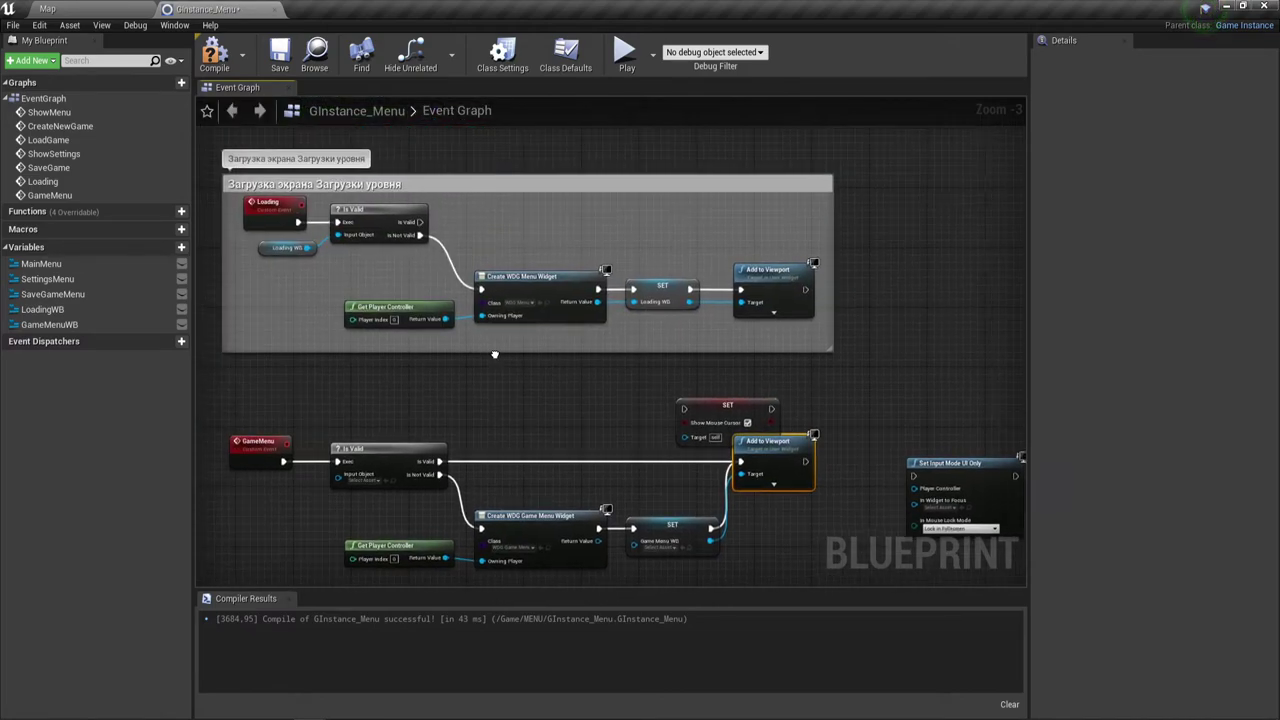
scroll(528, 323, up, 1)
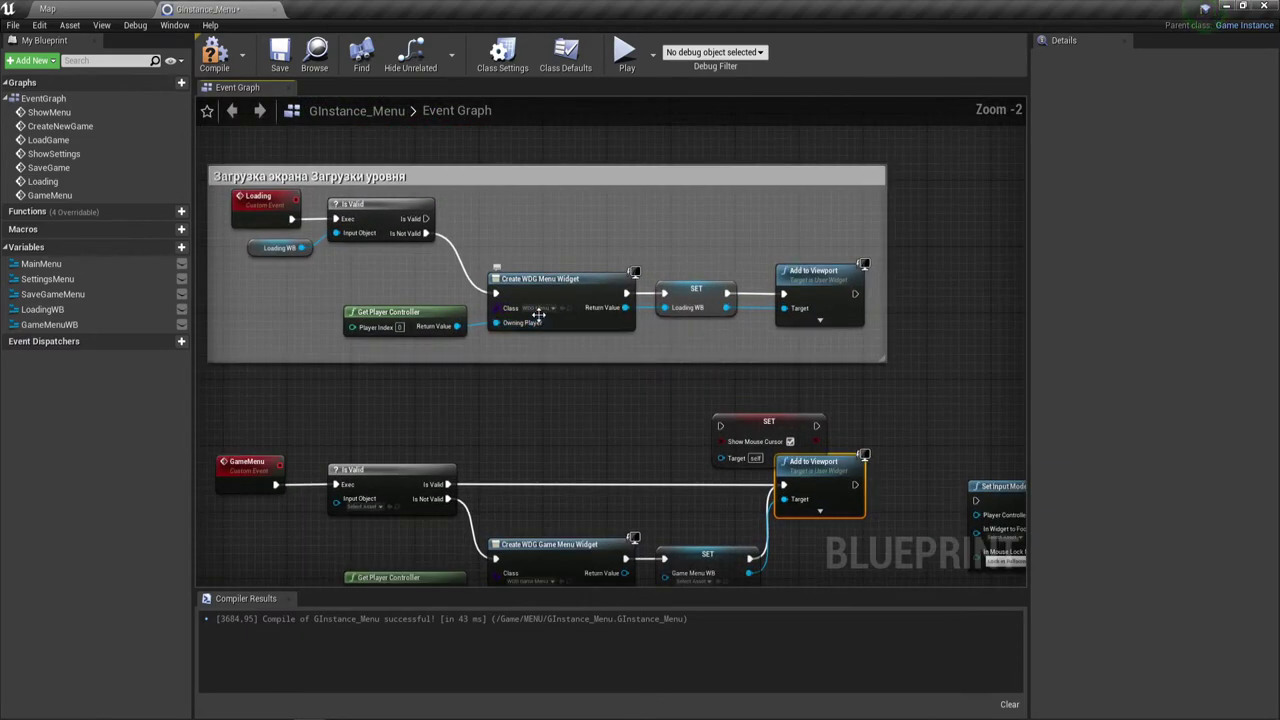
click(535, 307)
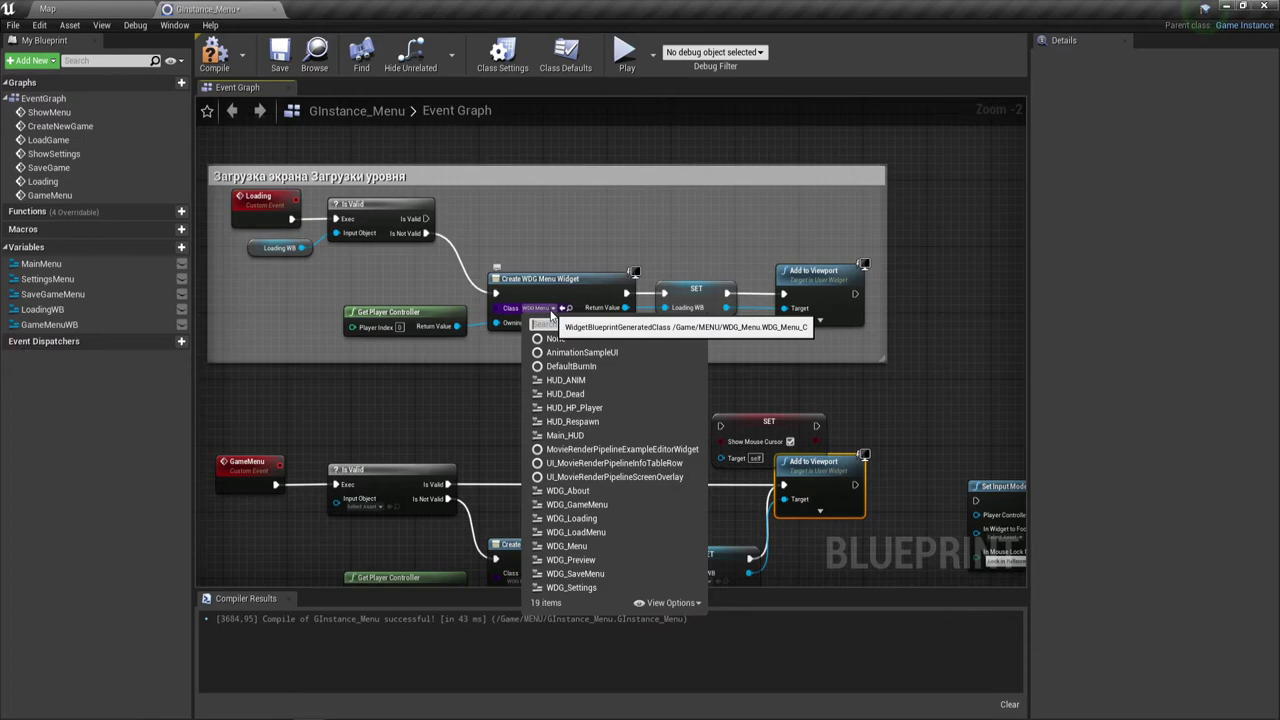
click(580, 518)
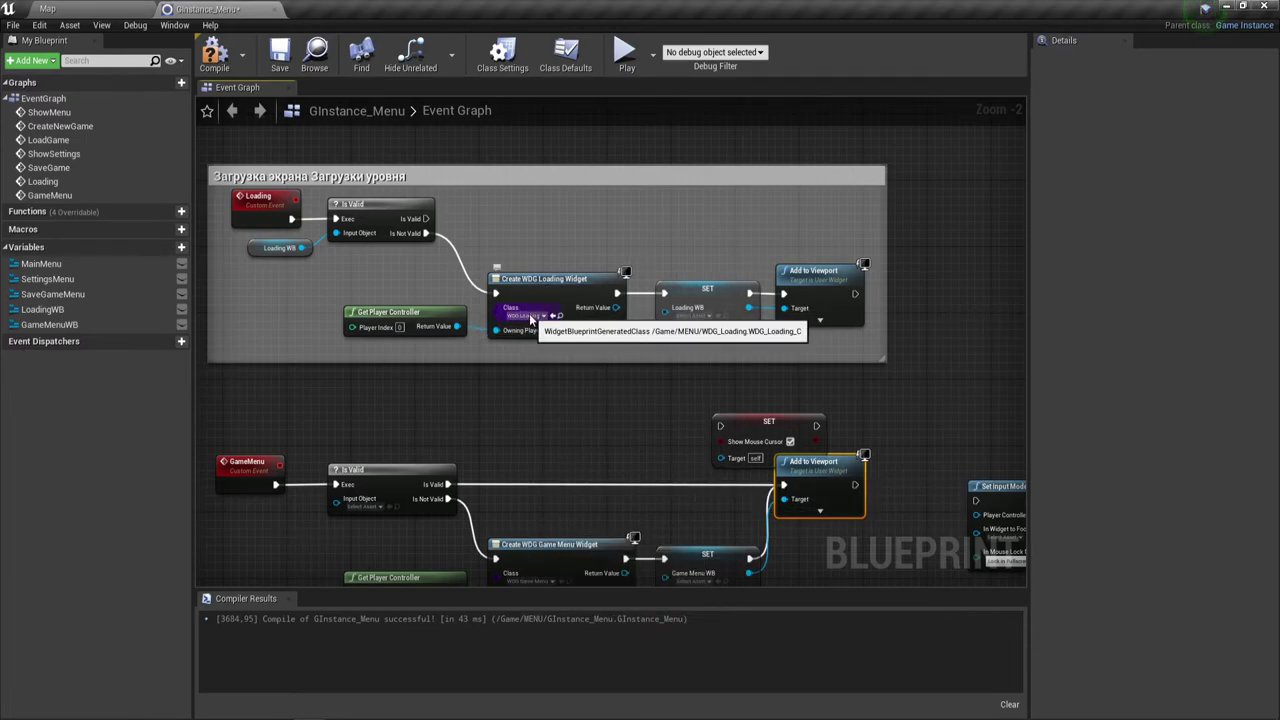
mouse_move(544, 222)
right_down()
mouse_move(560, 485)
mouse_move(588, 482)
right_up()
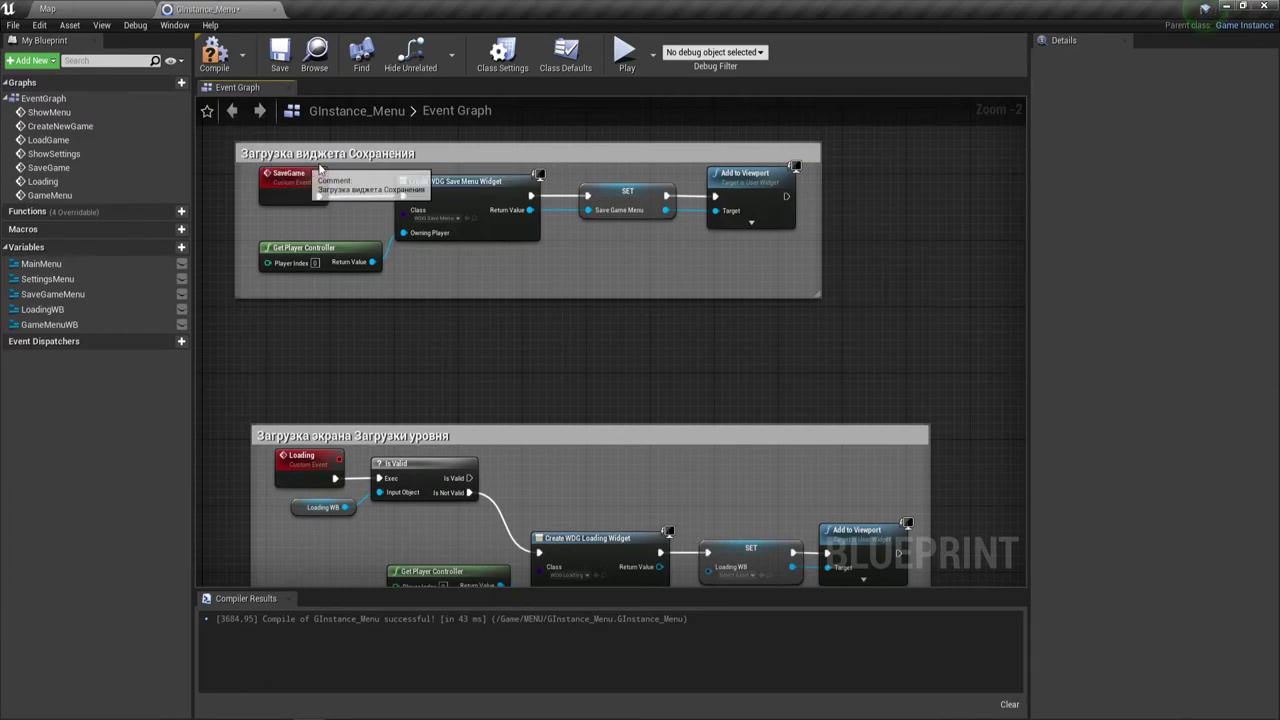
Try wiring the LoadingWB and GameMenuWB setters, then compile the blueprint.
mouse_move(543, 385)
right_down()
mouse_move(567, 329)
mouse_move(560, 348)
right_up()
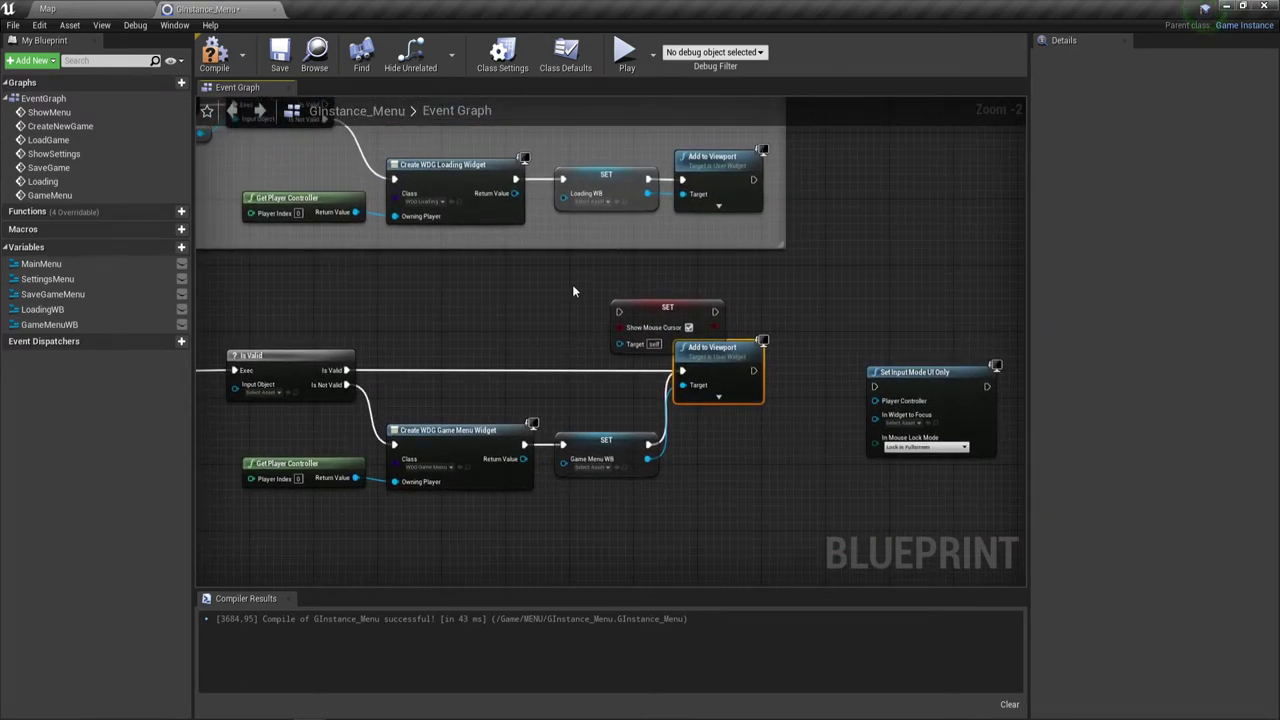
scroll(585, 200, up, 2)
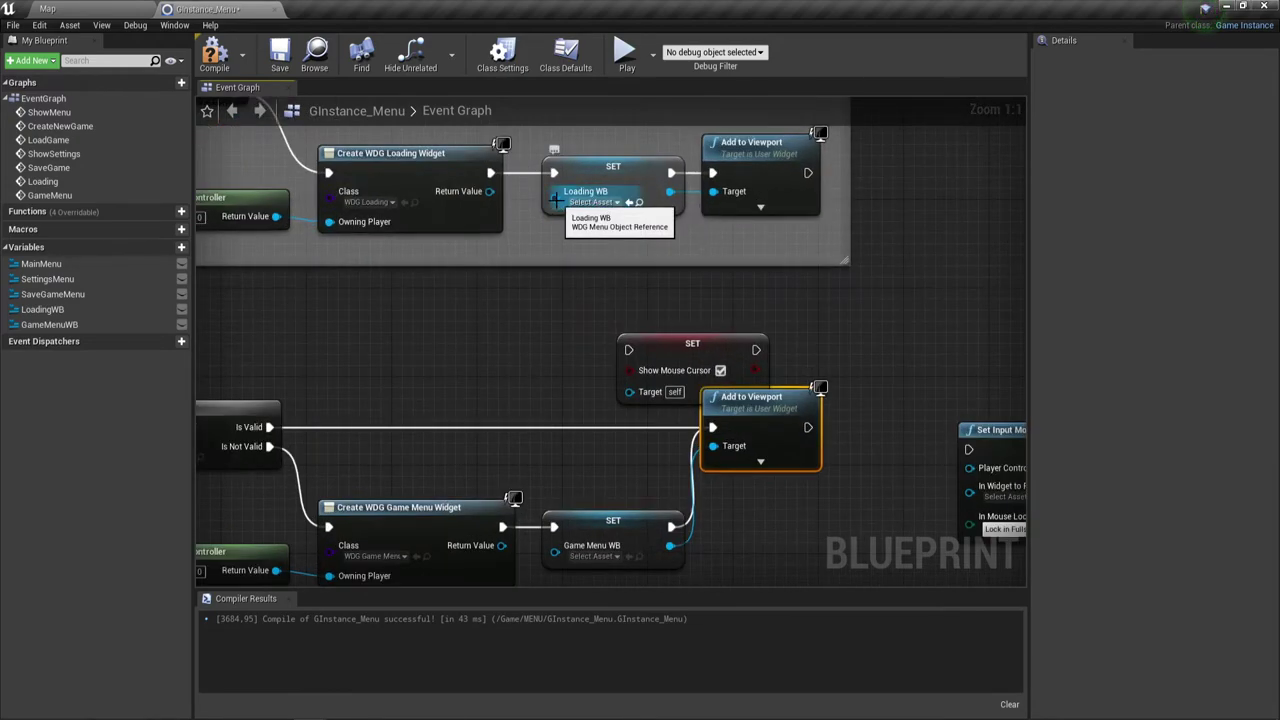
drag(555, 200, 505, 198)
scroll(508, 235, down, 1)
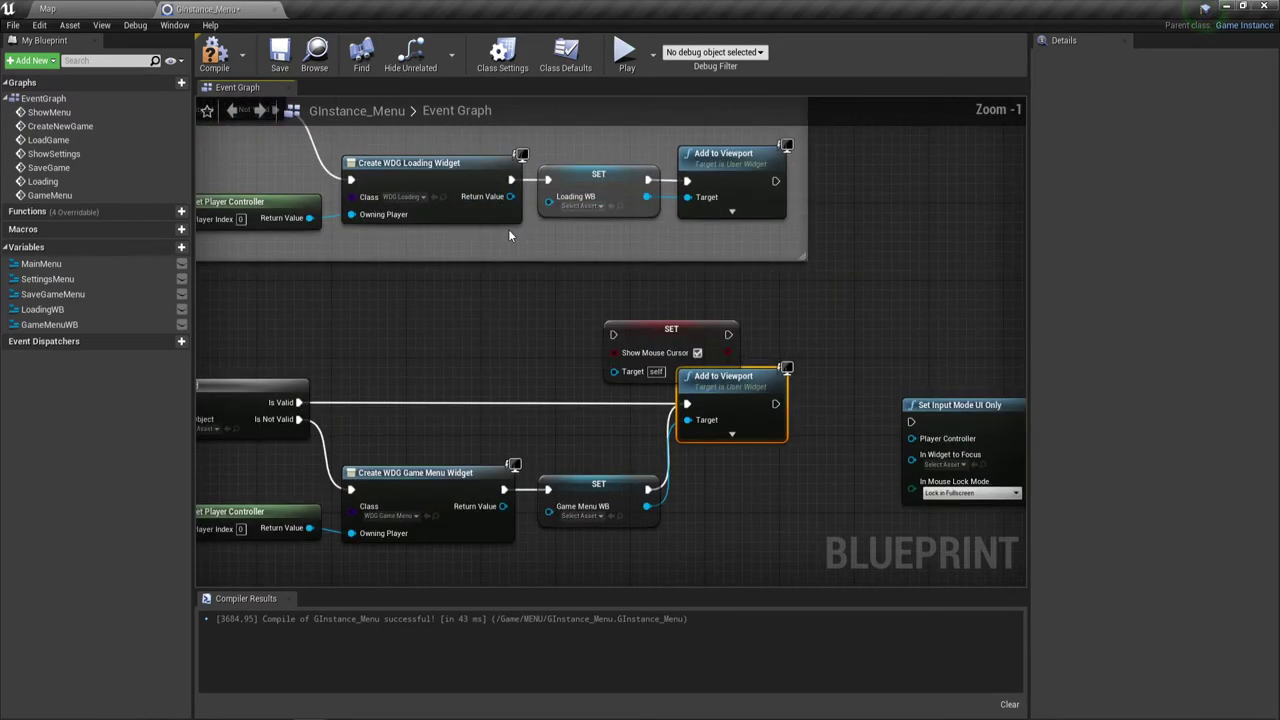
click(598, 184)
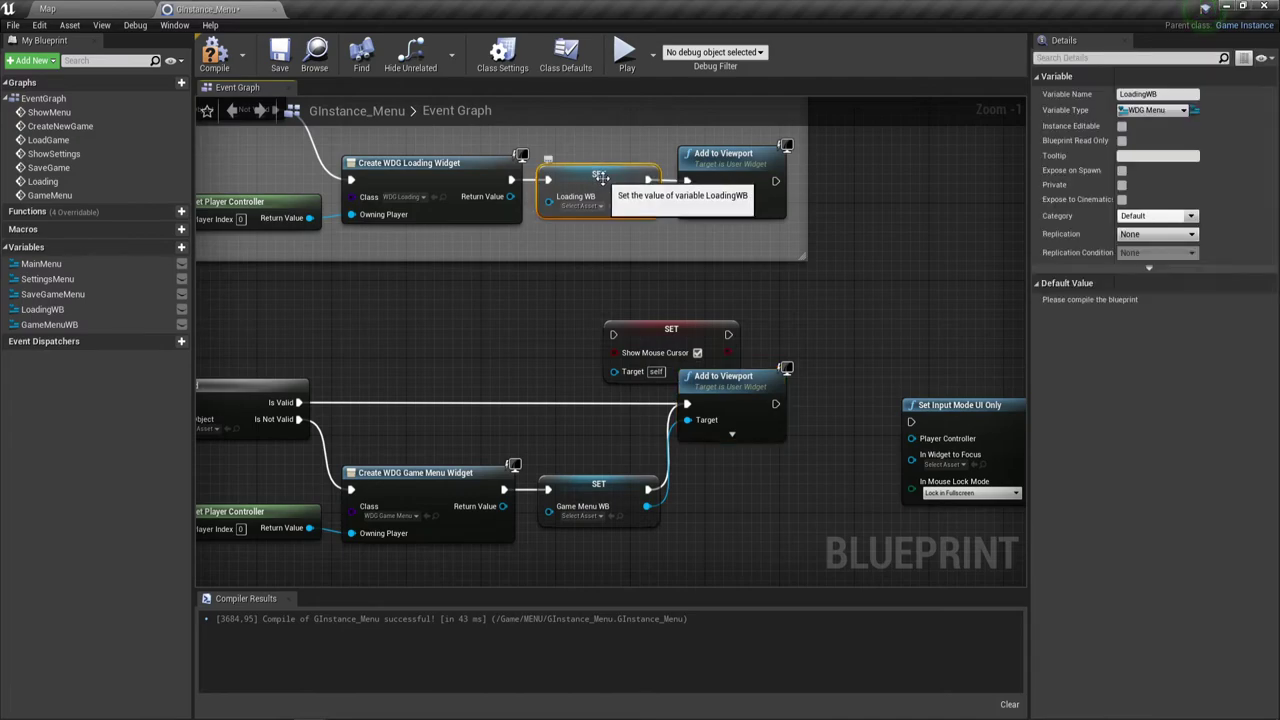
scroll(574, 290, down, 3)
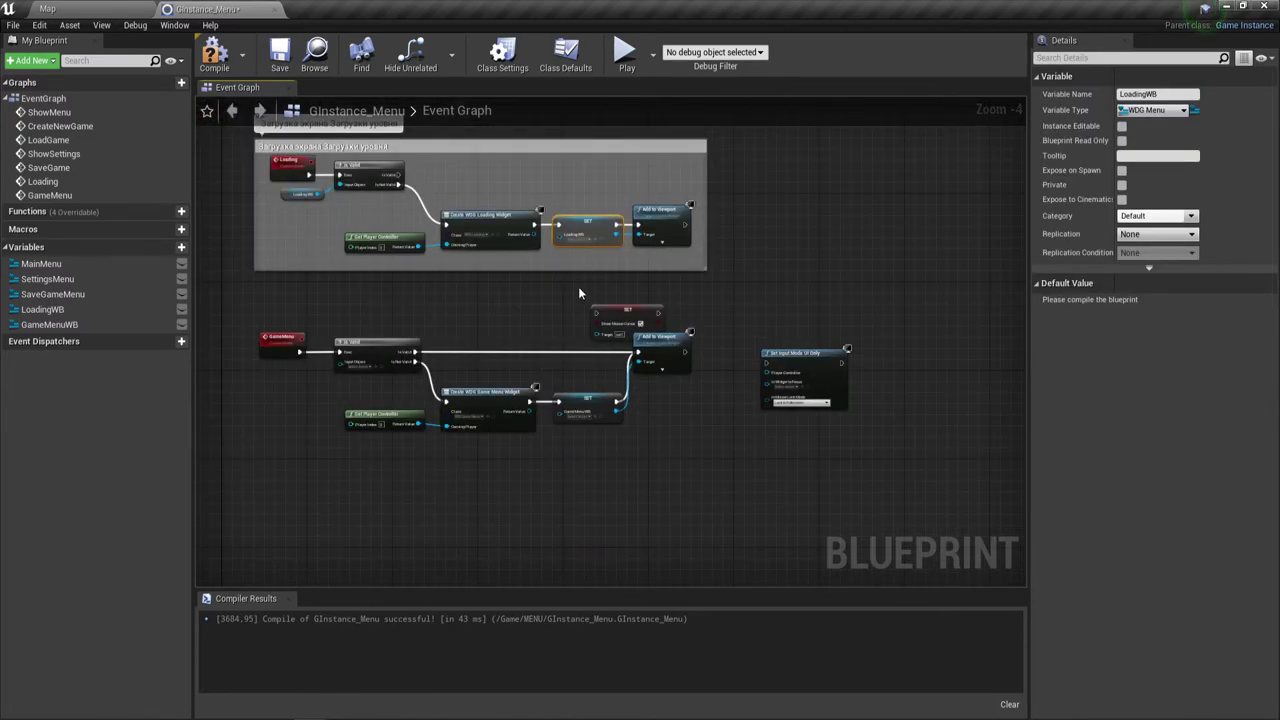
scroll(556, 405, up, 4)
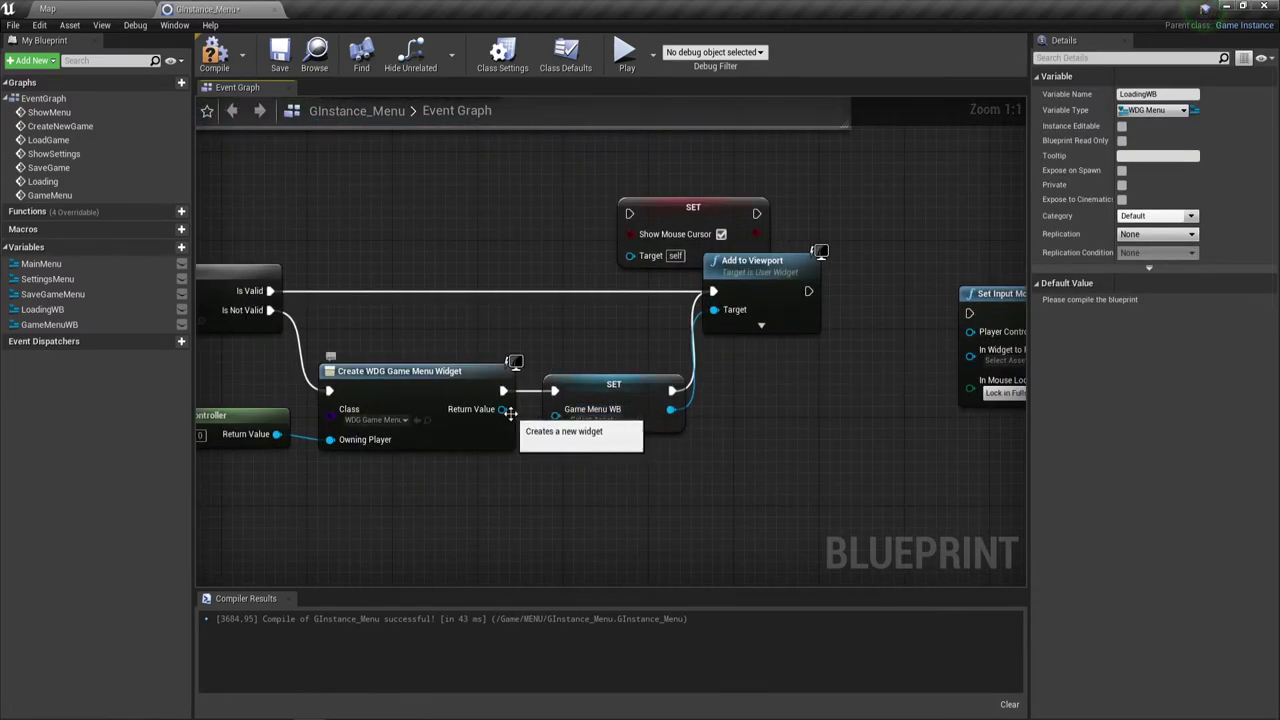
drag(502, 409, 556, 415)
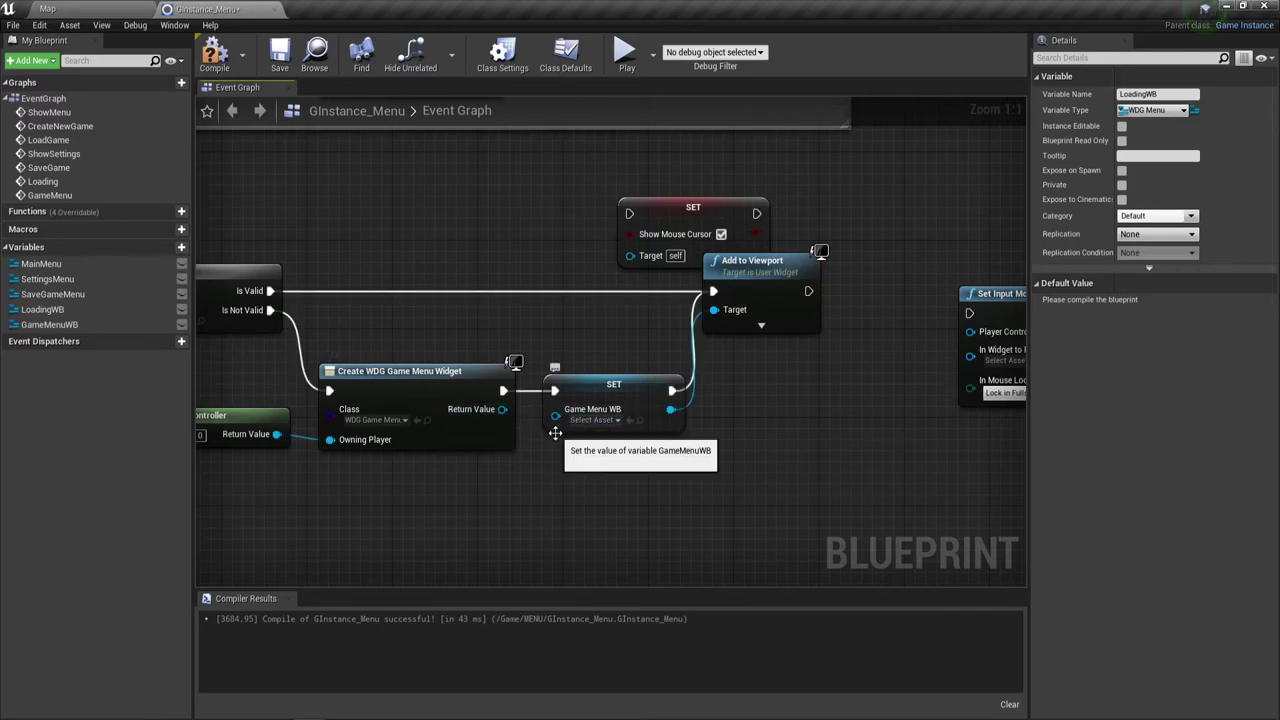
click(214, 55)
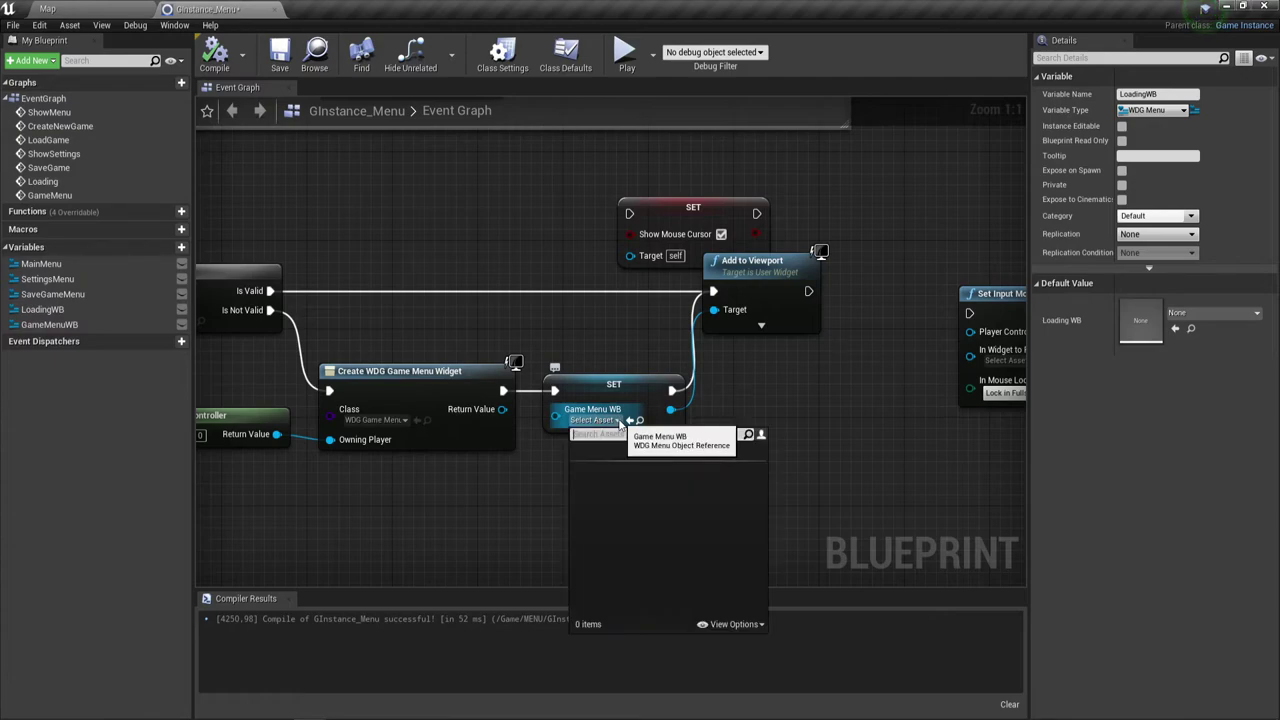
Delete the SET LoadingWB node from the Loading chain.
scroll(583, 268, down, 3)
right_drag(560, 197, 577, 480)
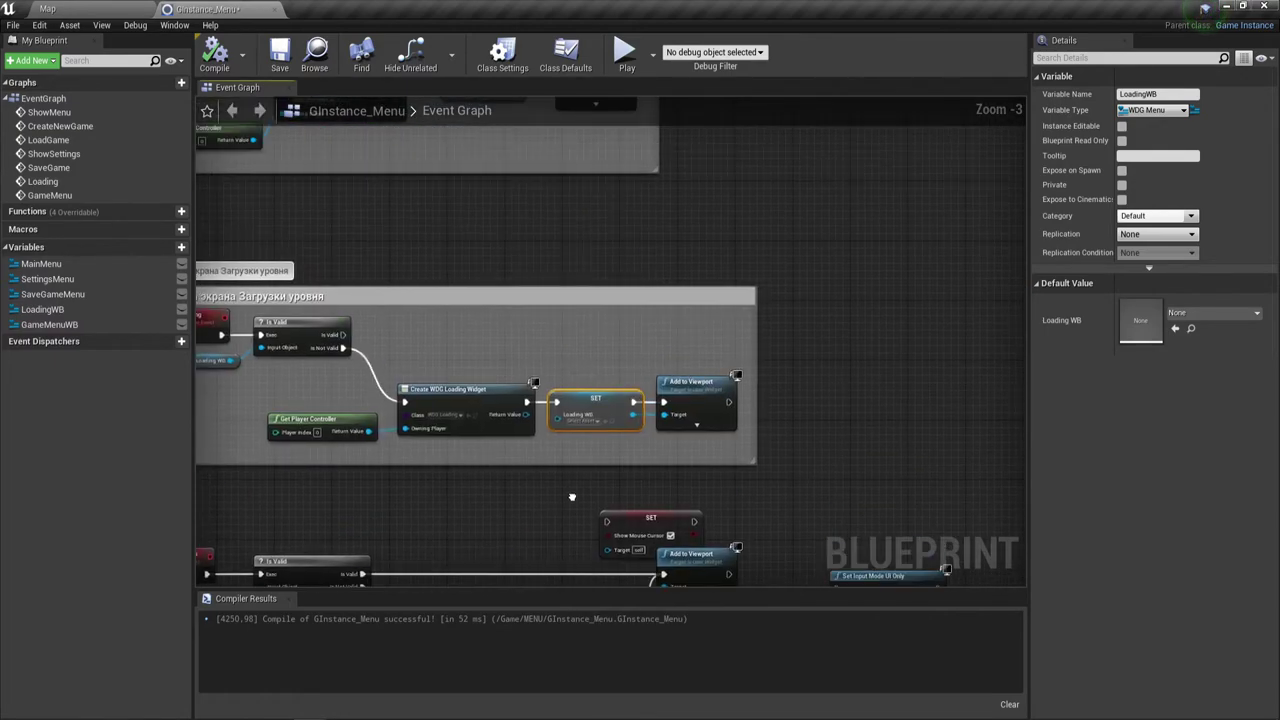
right_drag(560, 197, 590, 424)
right_drag(500, 332, 527, 142)
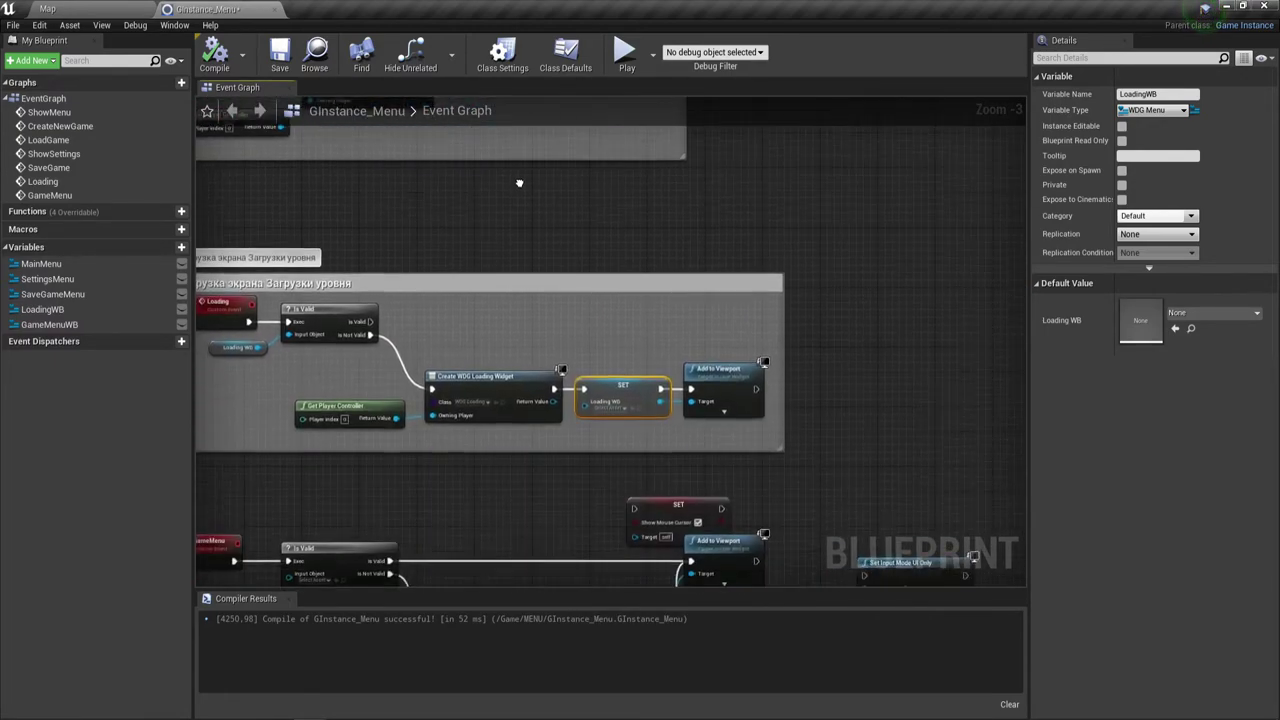
right_drag(608, 334, 585, 269)
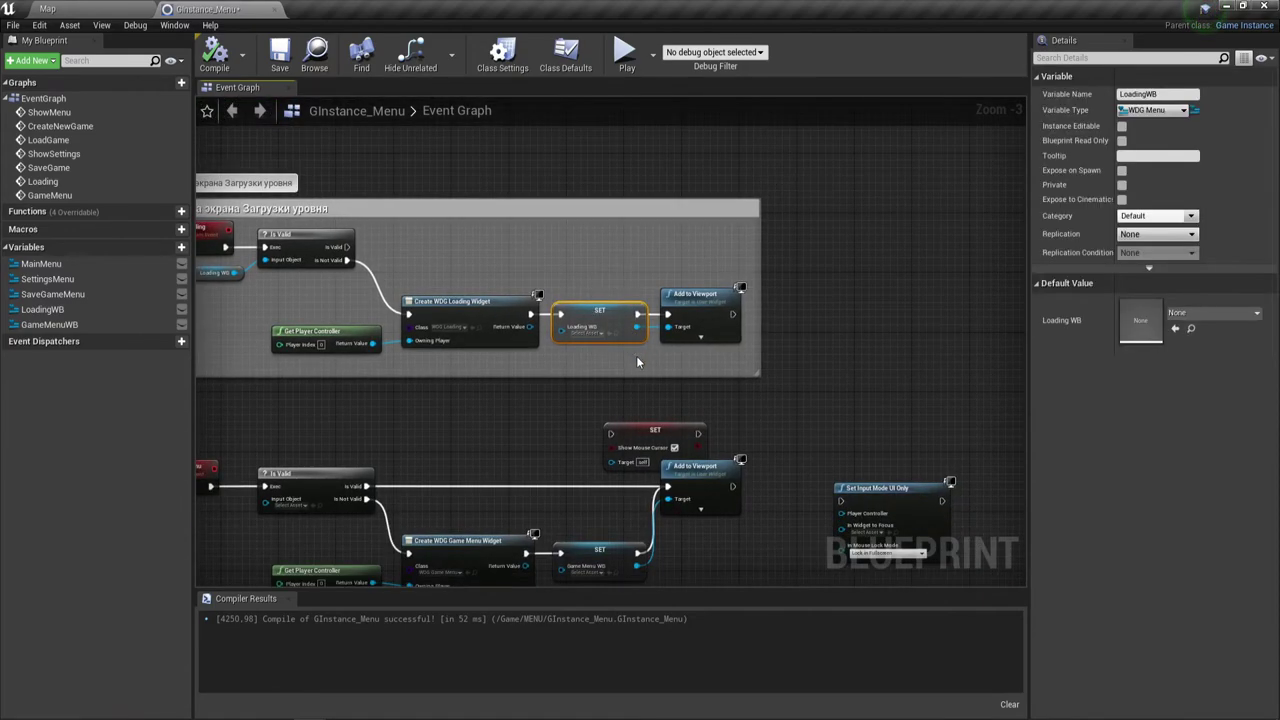
key(Delete)
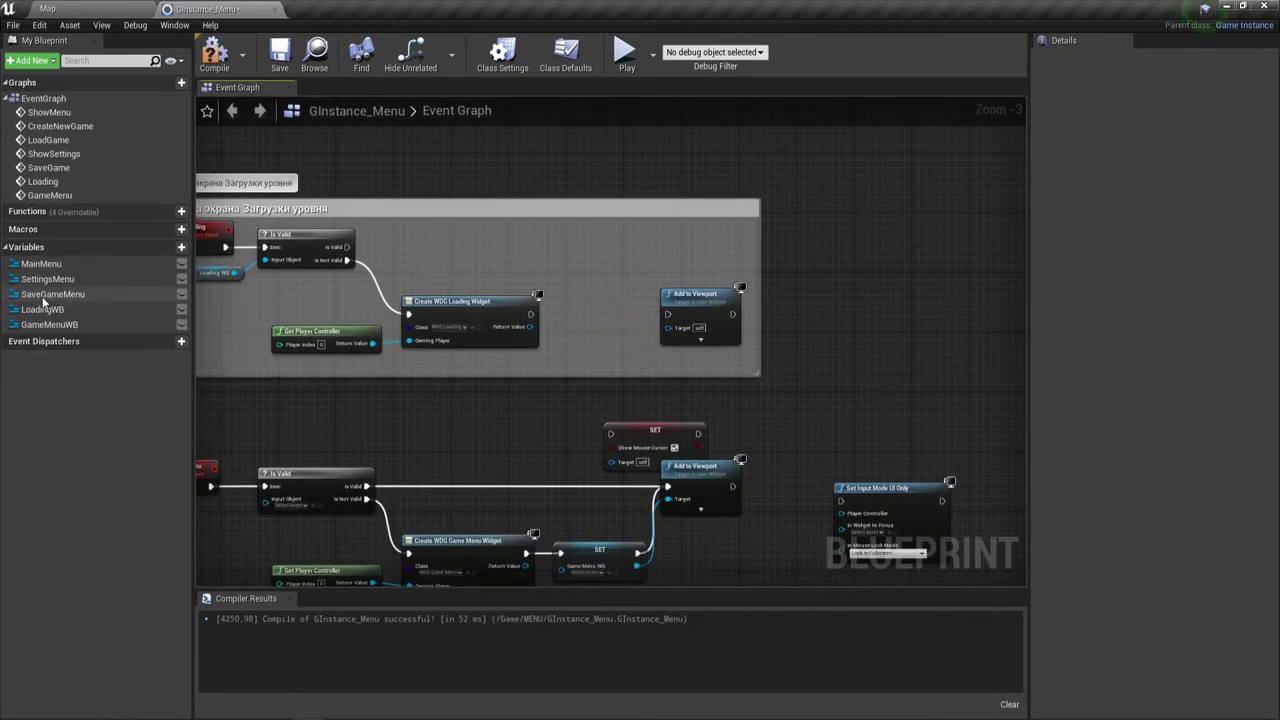
Delete the LoadingWB variable from My Blueprint.
click(42, 309)
right_click(44, 310)
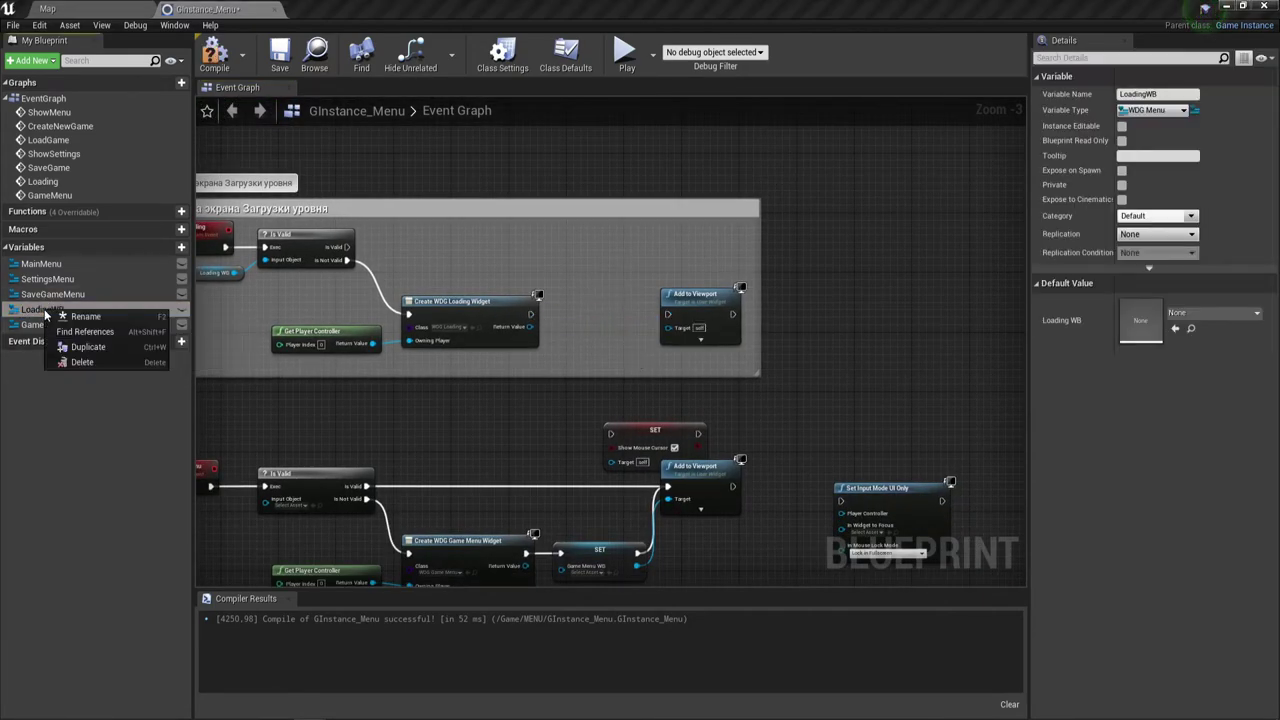
click(82, 362)
click(735, 396)
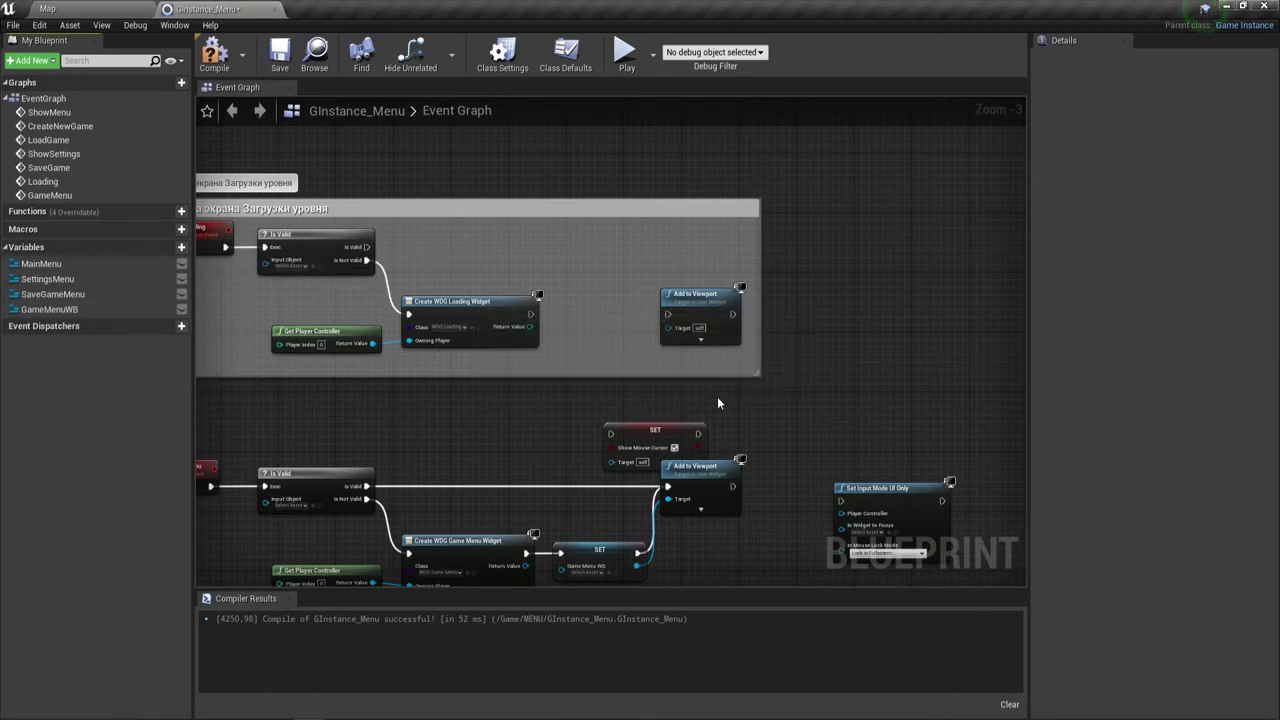
Promote Create WDG Loading Widget's Return Value to a new variable named LoadingsWB.
right_drag(318, 353, 349, 341)
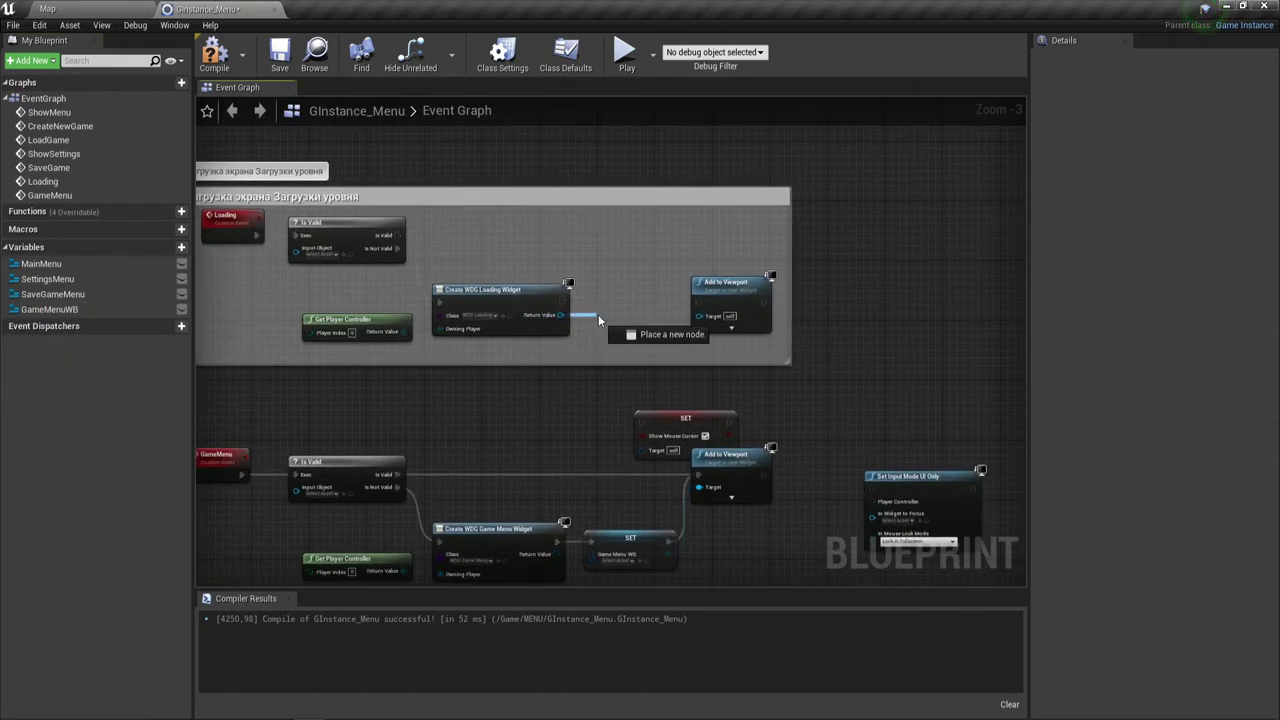
drag(566, 316, 599, 314)
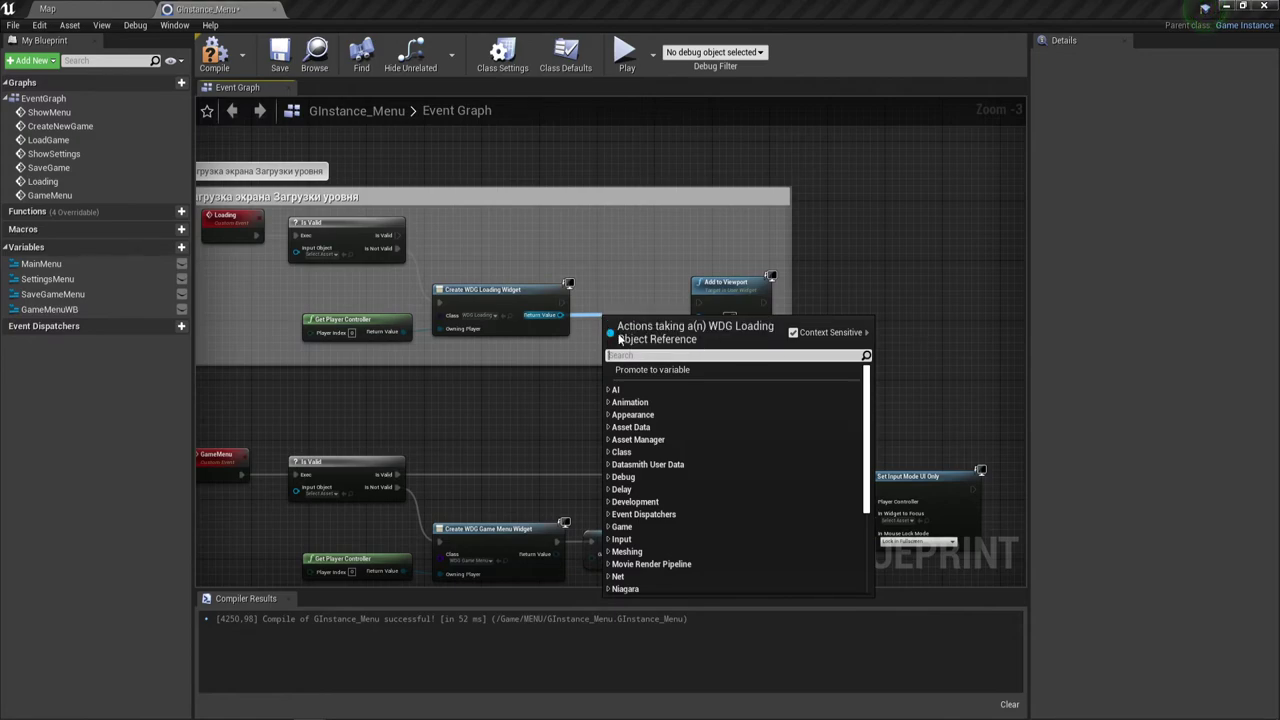
click(641, 367)
text(Loadin)
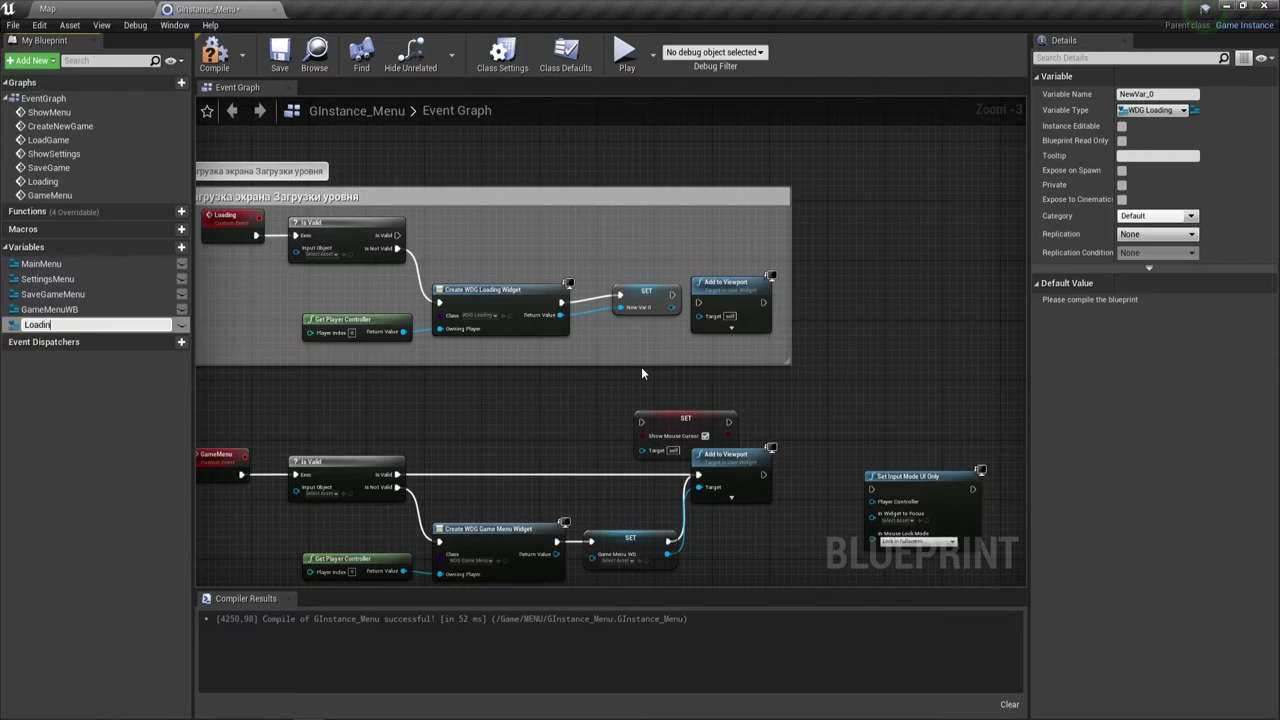
text(gsWB)
key(Return)
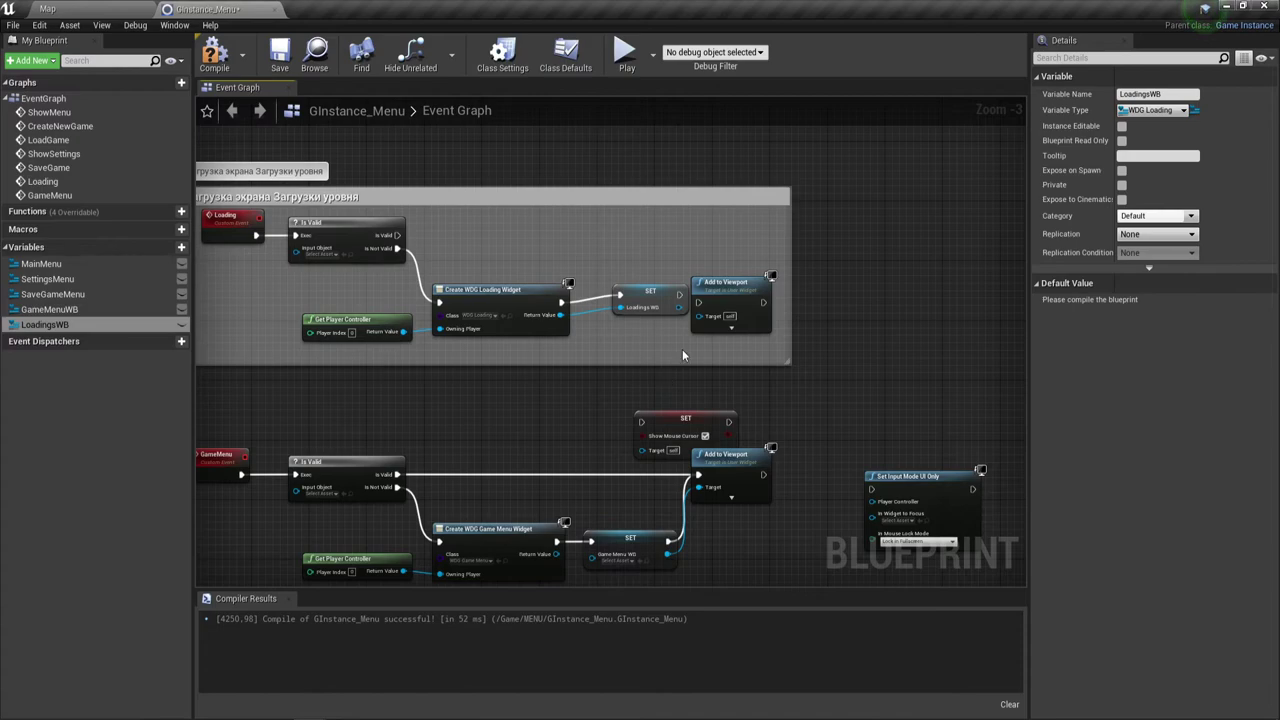
scroll(682, 355, up, 3)
click(612, 262)
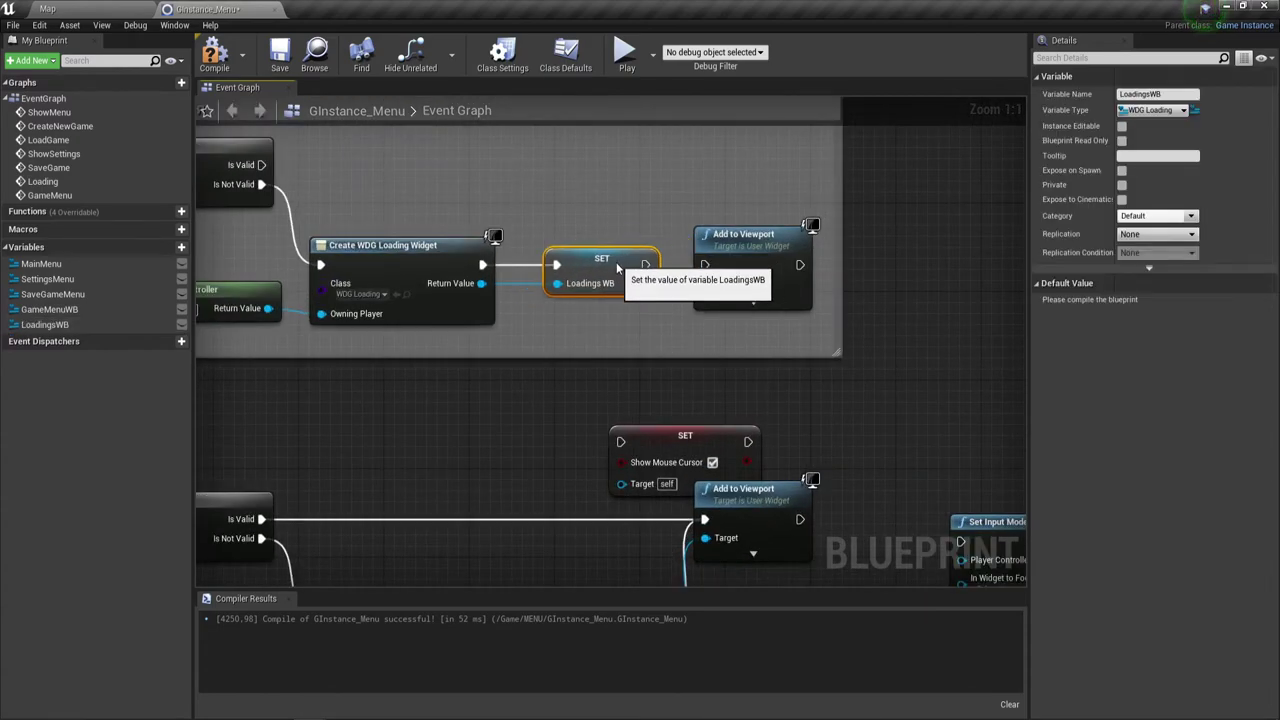
Feed SET LoadingsWB's exec and value into Add to Viewport, and place a LoadingsWB getter.
drag(646, 283, 704, 287)
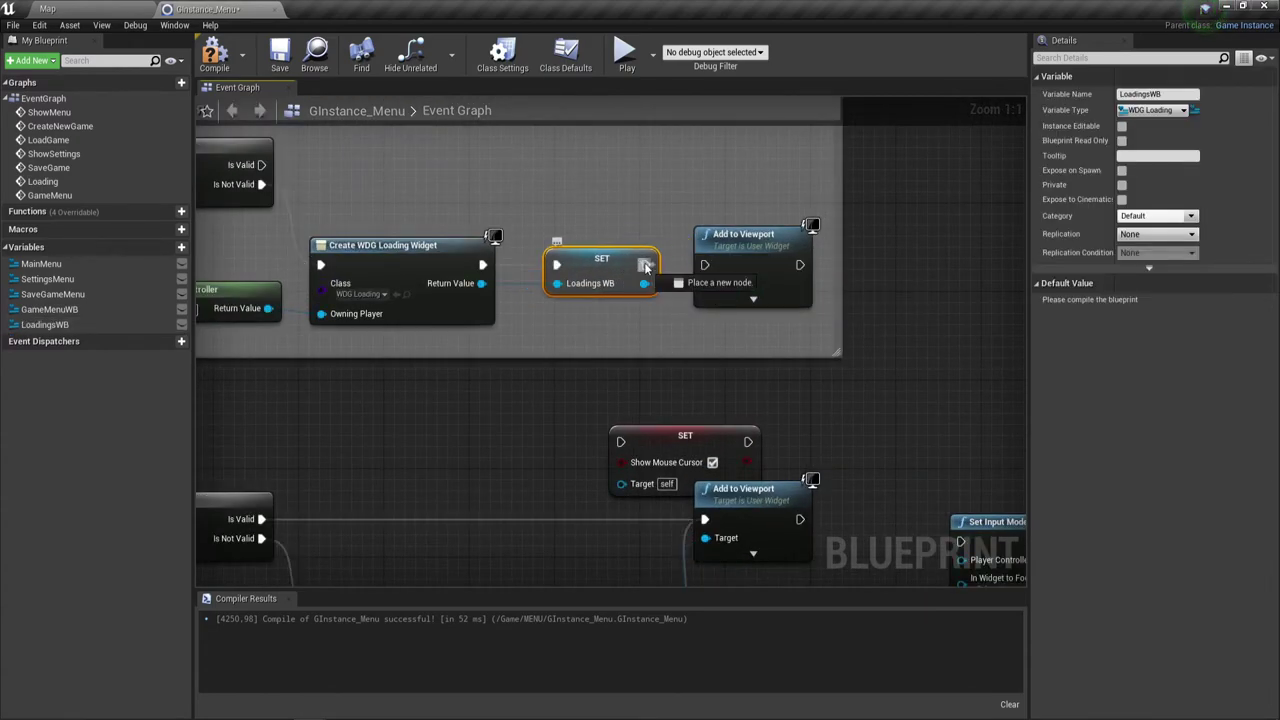
drag(648, 264, 705, 265)
mouse_move(543, 339)
right_down()
mouse_move(704, 318)
mouse_move(804, 357)
right_up()
scroll(704, 323, down, 2)
scroll(697, 310, up, 1)
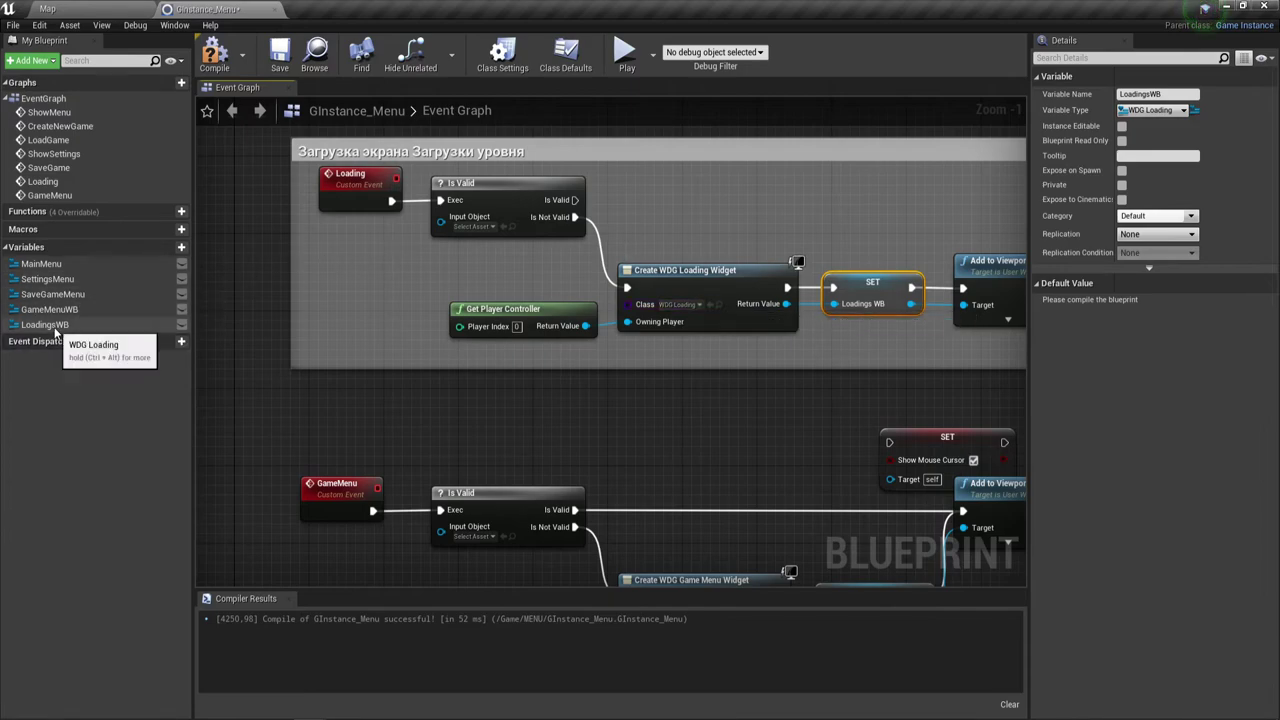
drag(45, 324, 438, 224)
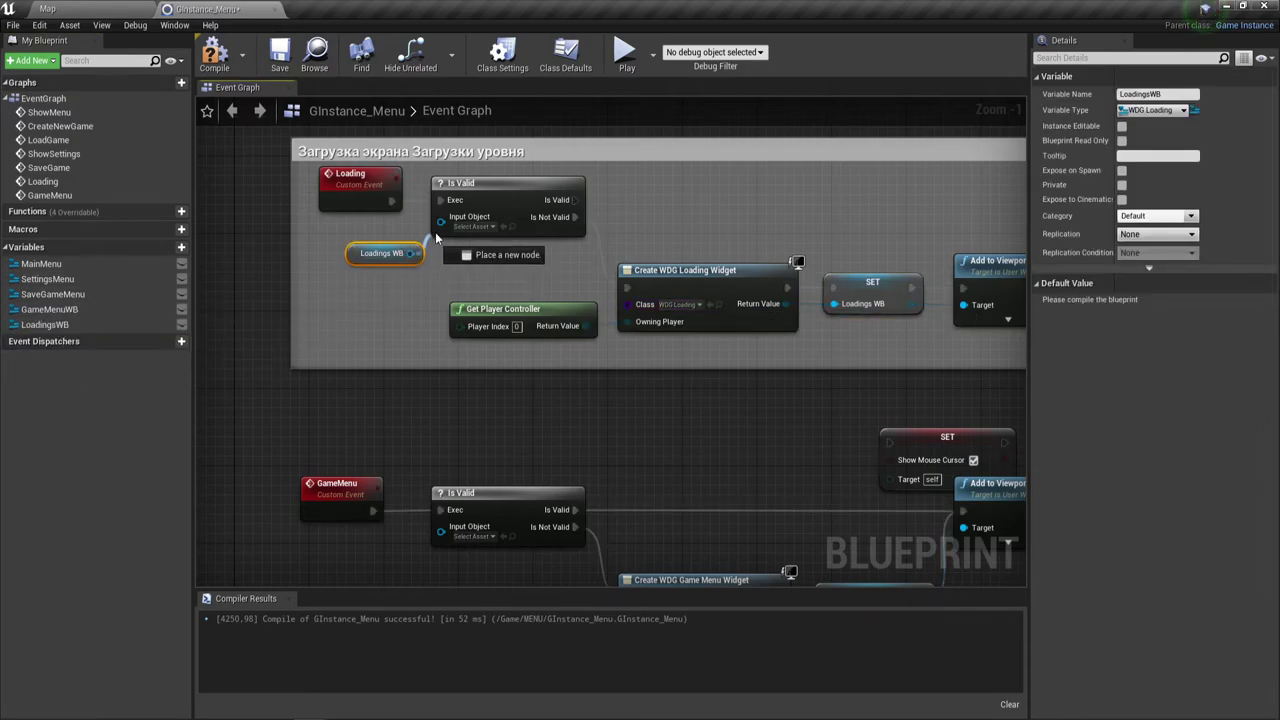
mouse_move(684, 392)
right_down()
mouse_move(513, 325)
mouse_move(465, 143)
right_up()
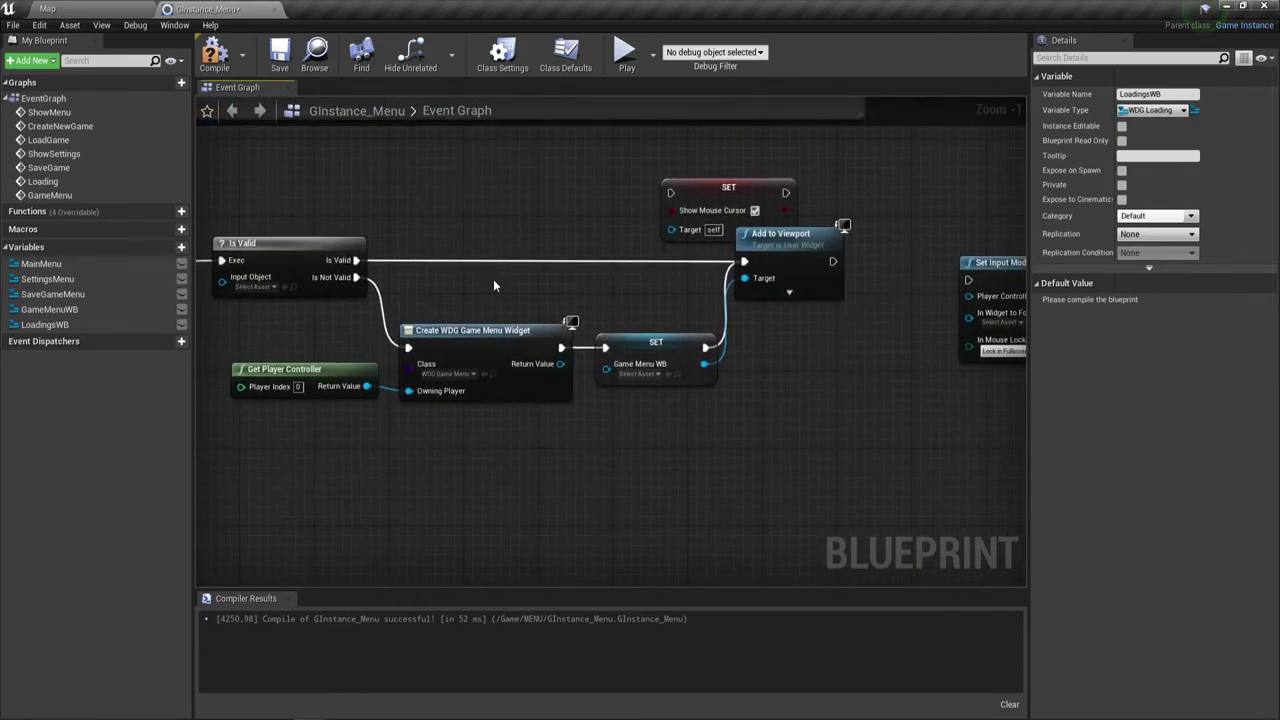
Delete the old SET Game Menu WB node and the GameMenuWB variable.
click(650, 352)
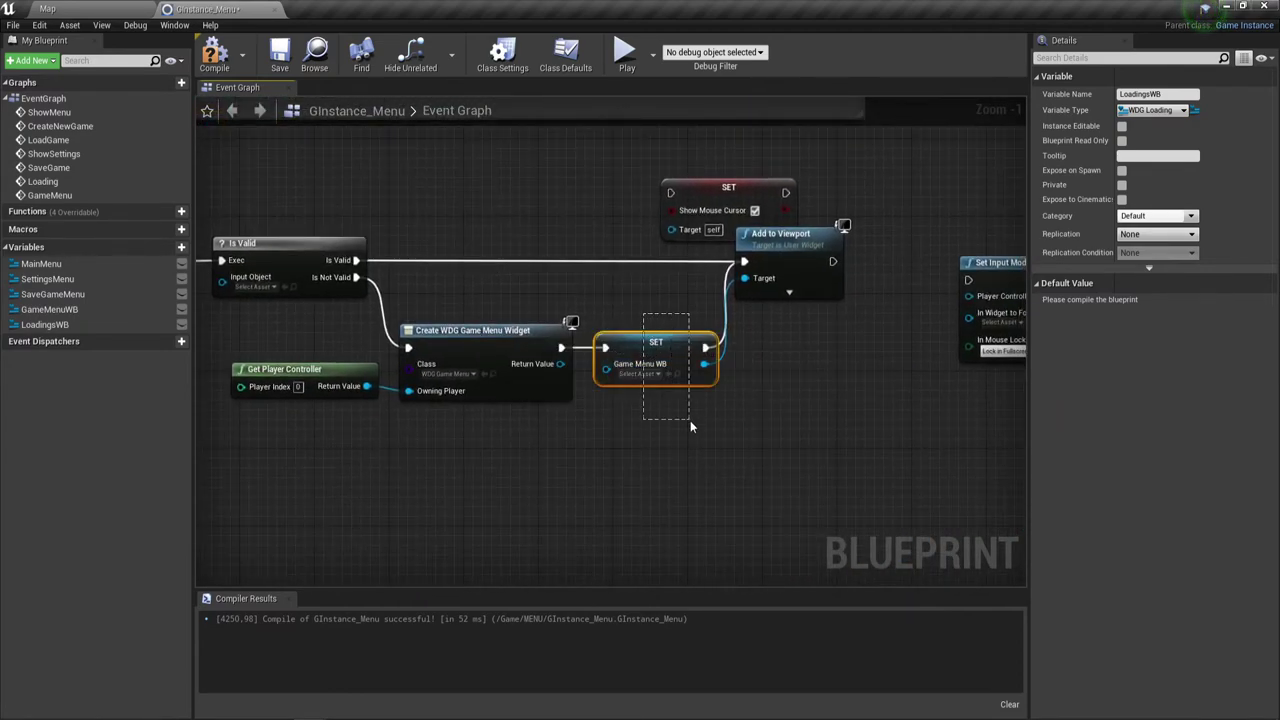
key(Delete)
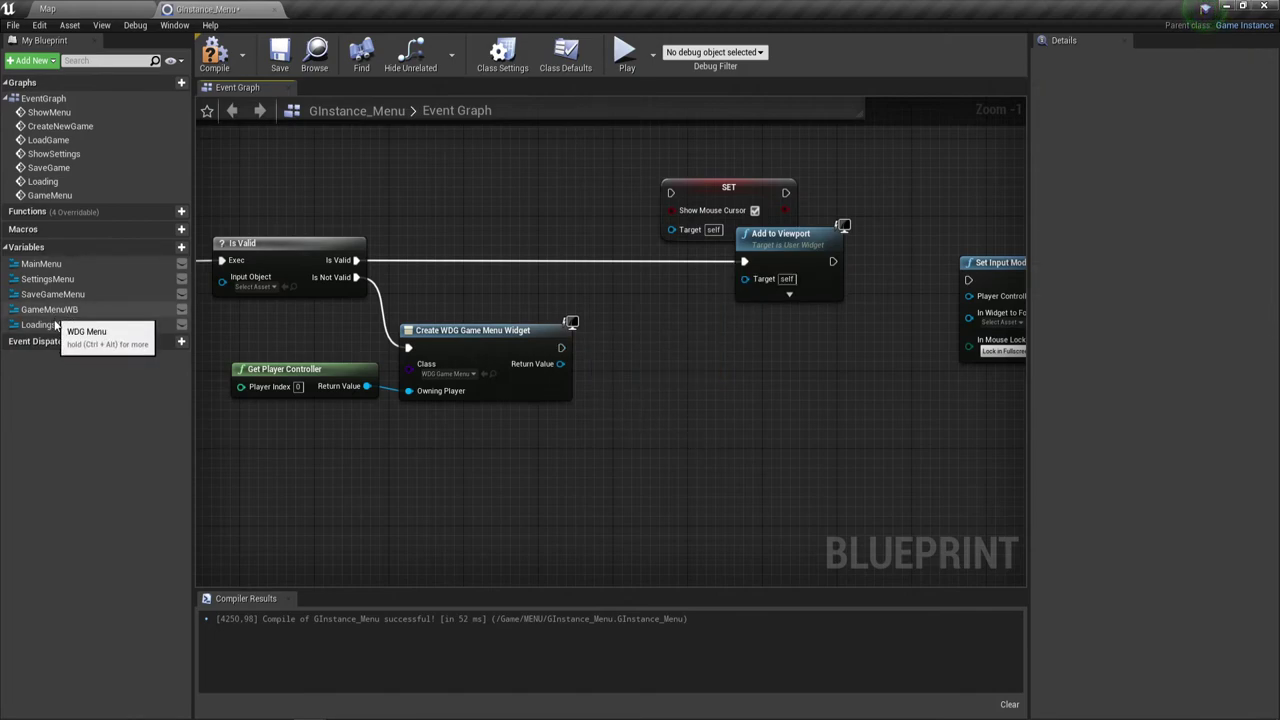
right_drag(364, 439, 486, 434)
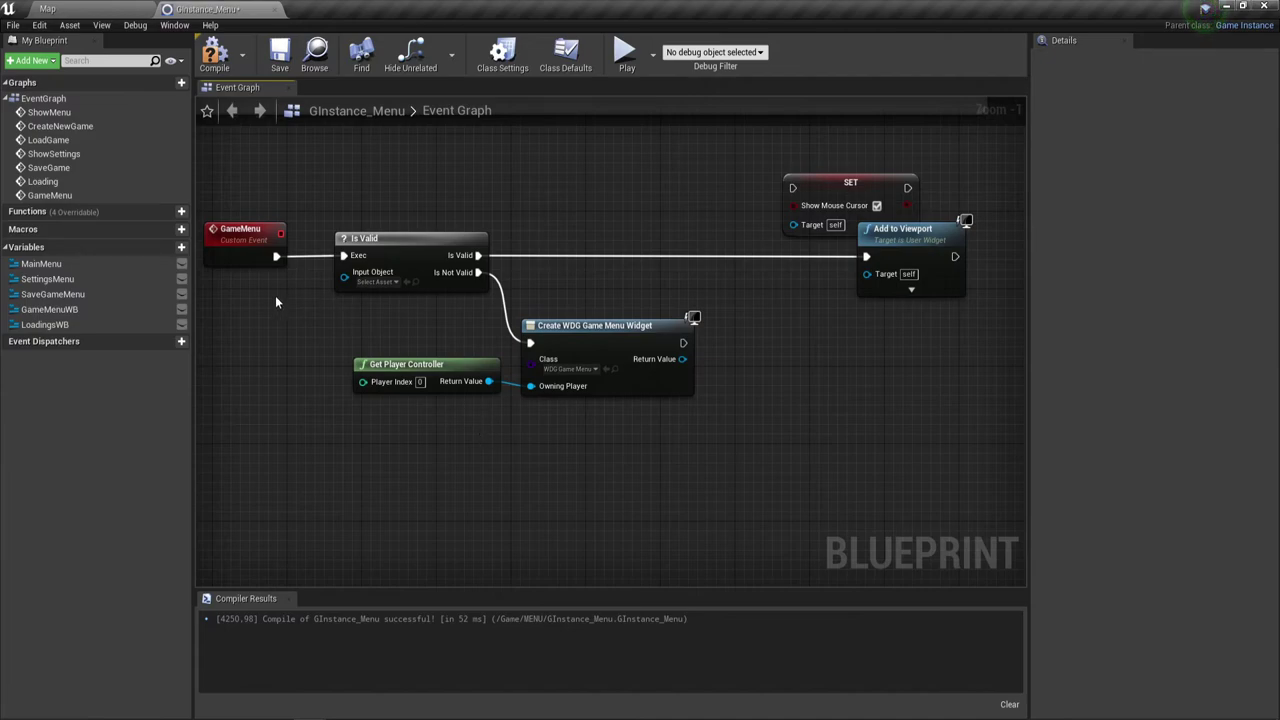
click(62, 310)
key(Delete)
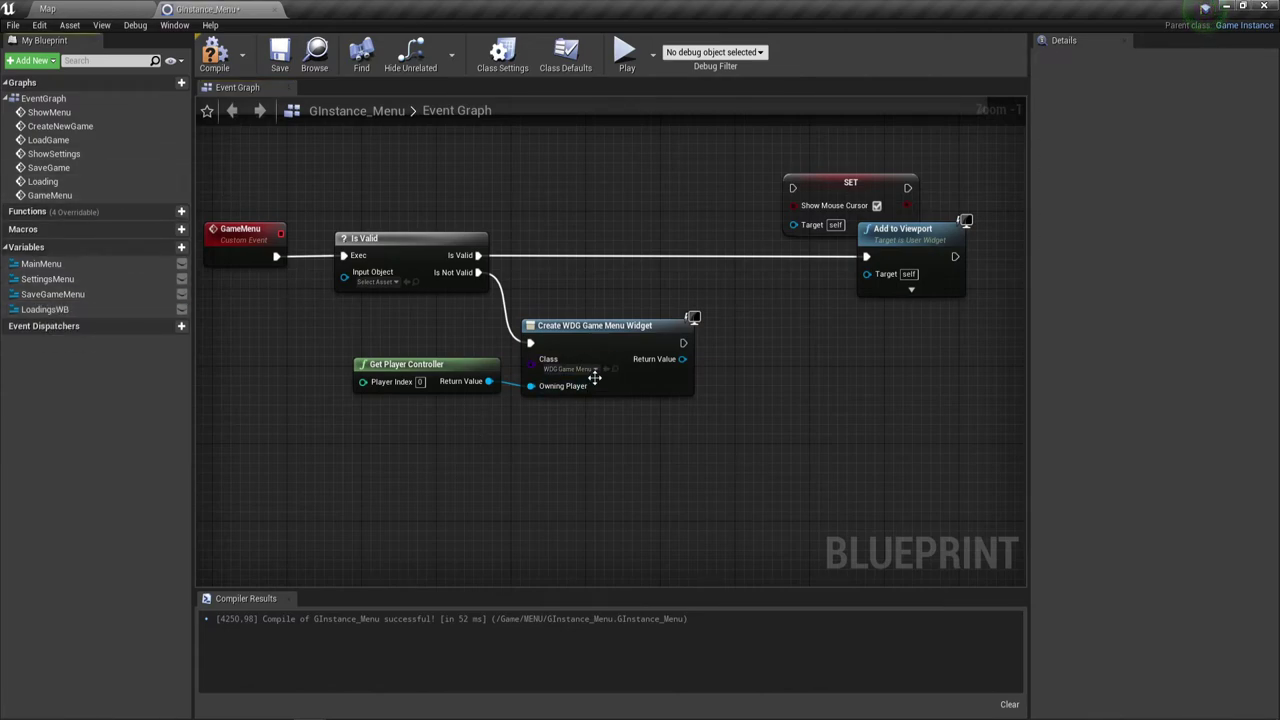
Promote the game menu widget's Return Value to GameMenuWB and connect a GameMenuWB getter to Is Valid.
drag(682, 359, 725, 362)
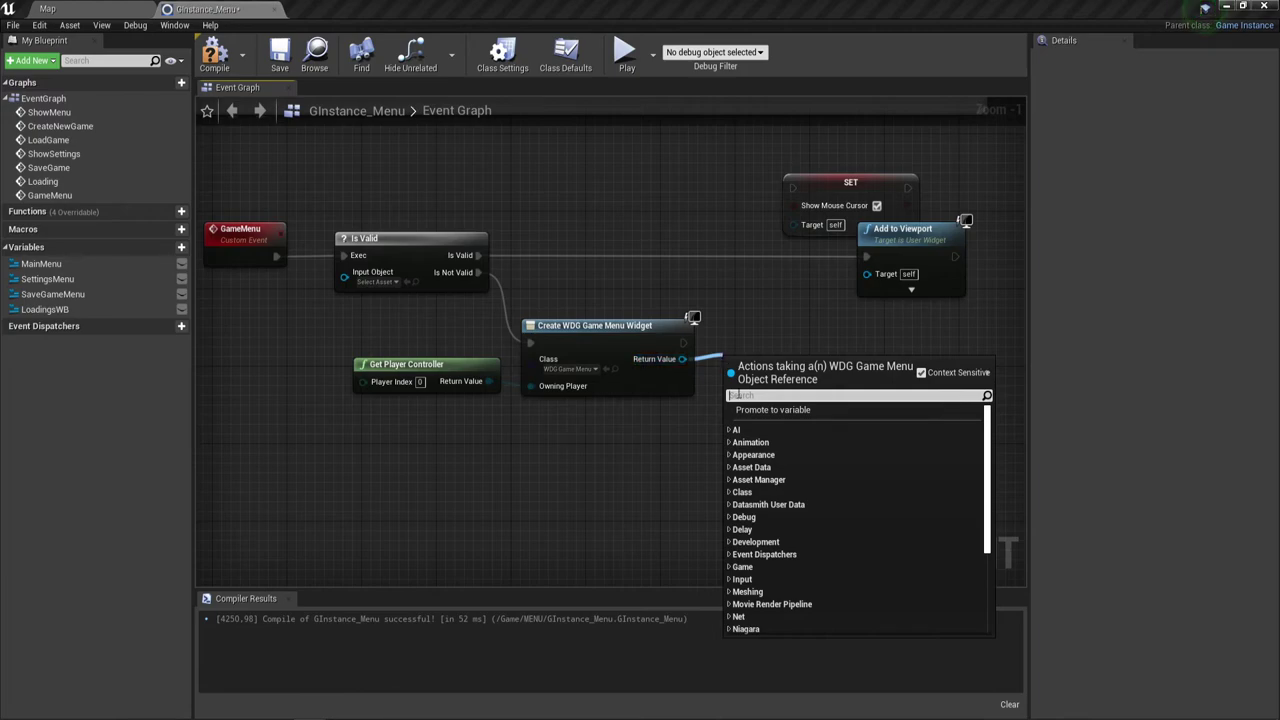
click(756, 409)
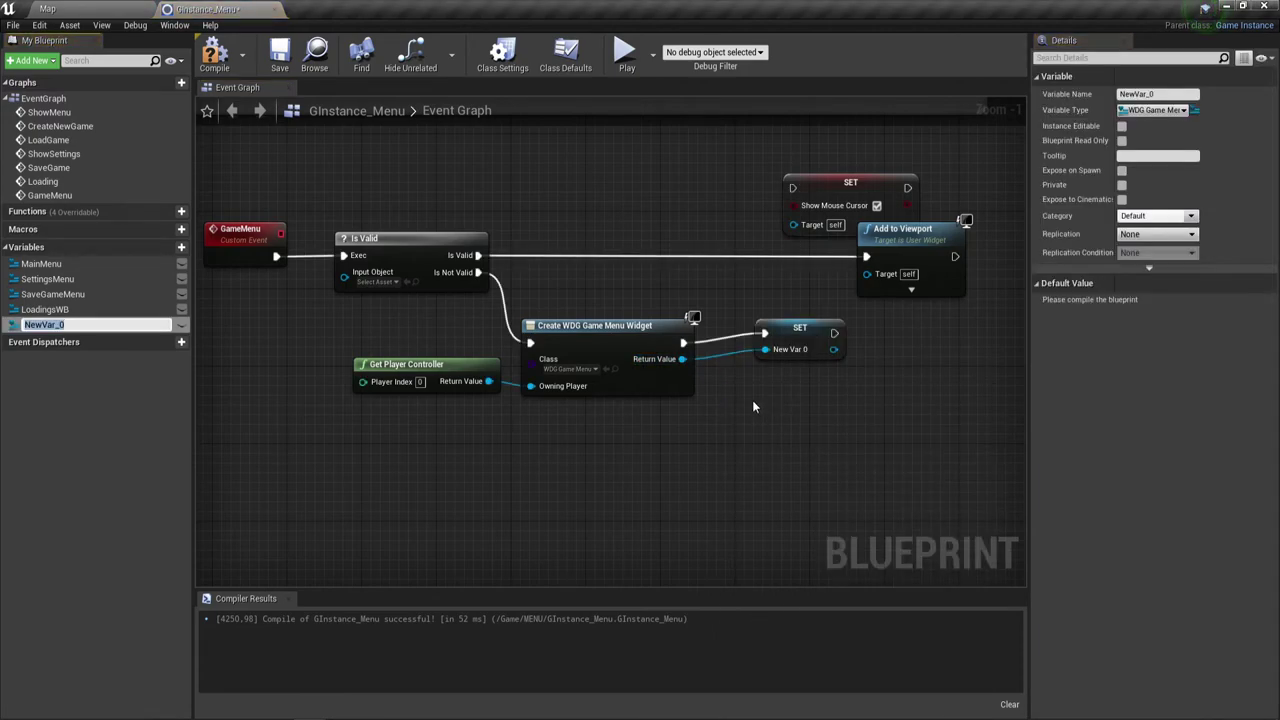
text(GameMe)
text(nu)
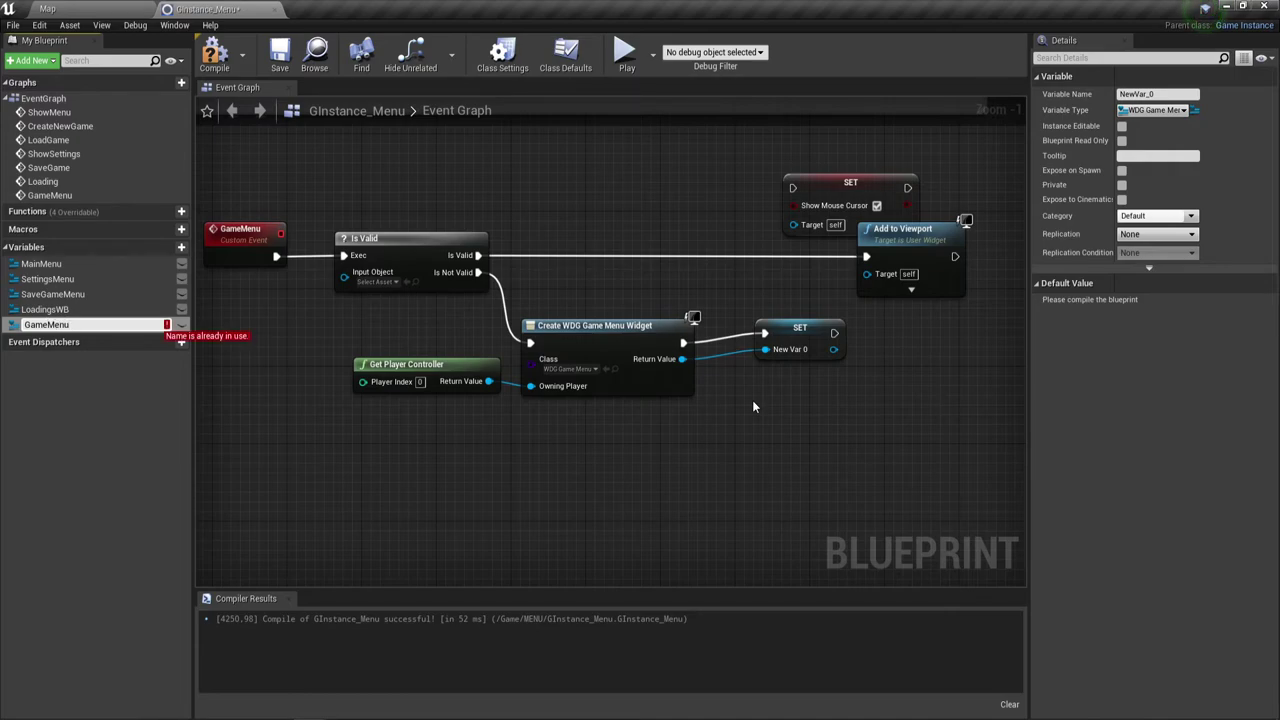
text(WB)
key(Return)
mouse_move(815, 335)
mouse_down()
mouse_move(787, 345)
mouse_move(868, 274)
mouse_up()
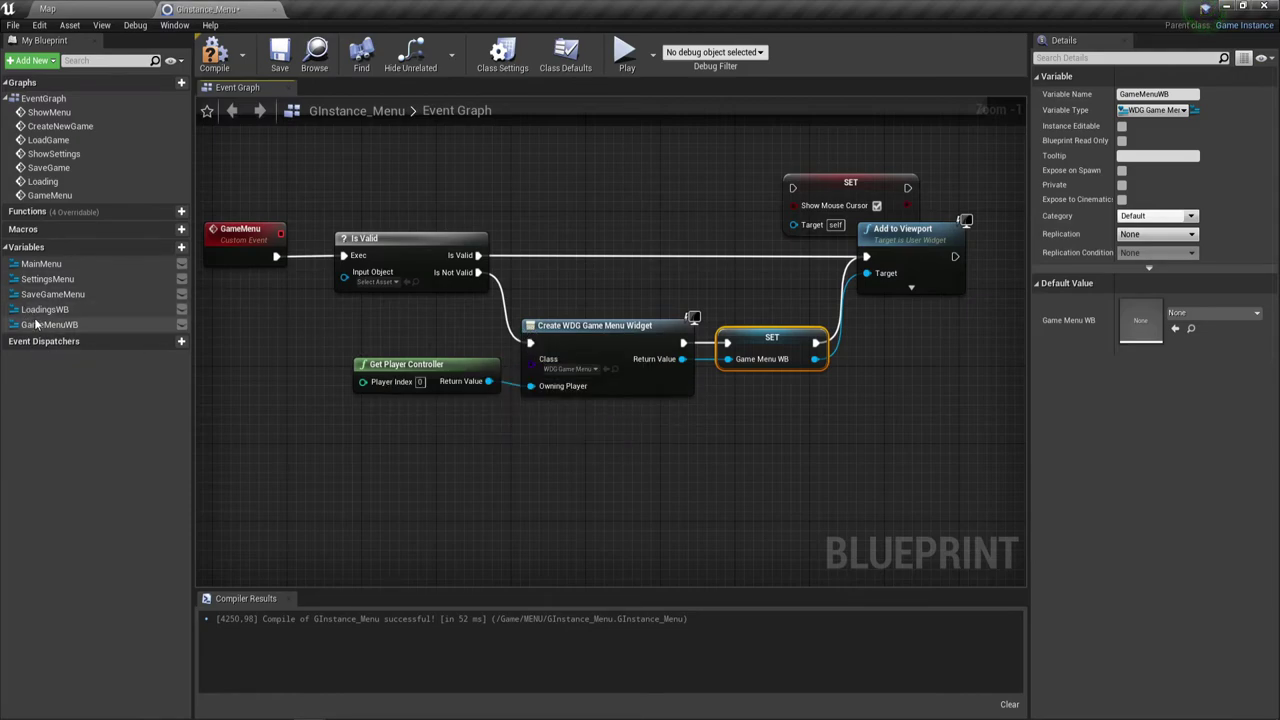
mouse_move(40, 324)
mouse_down()
mouse_move(337, 286)
mouse_move(283, 303)
mouse_up()
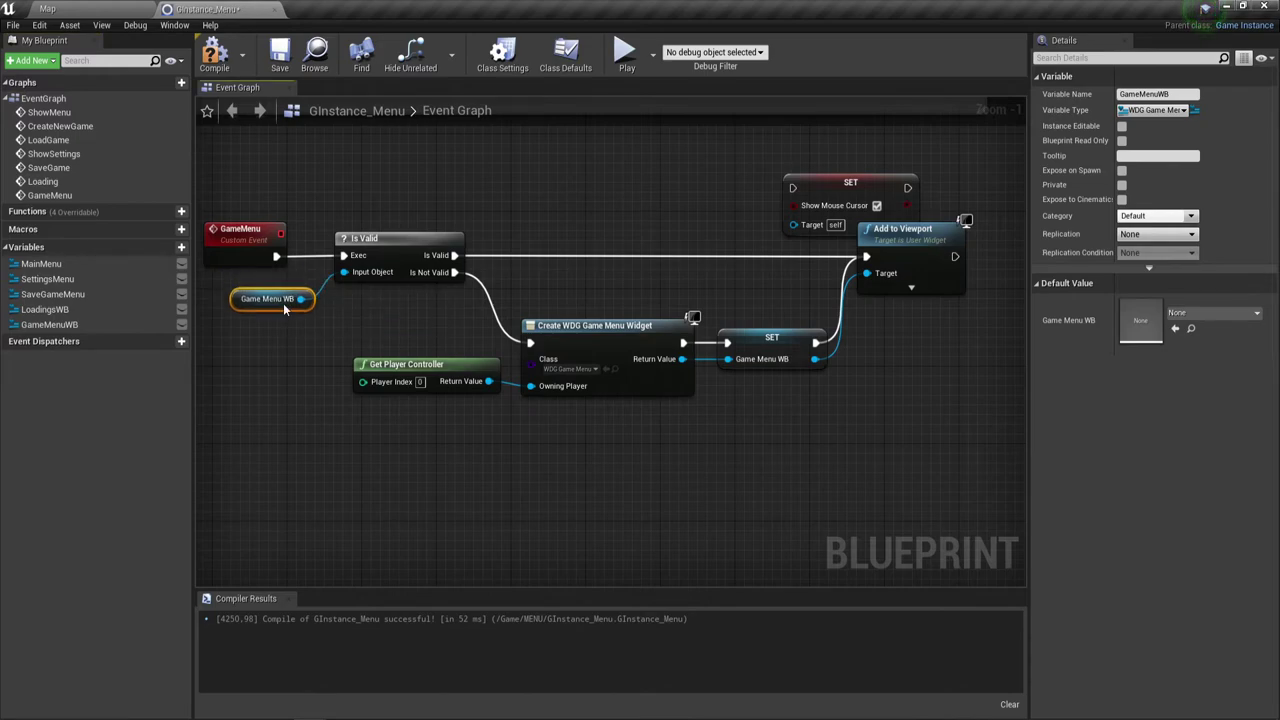
right_drag(822, 431, 571, 404)
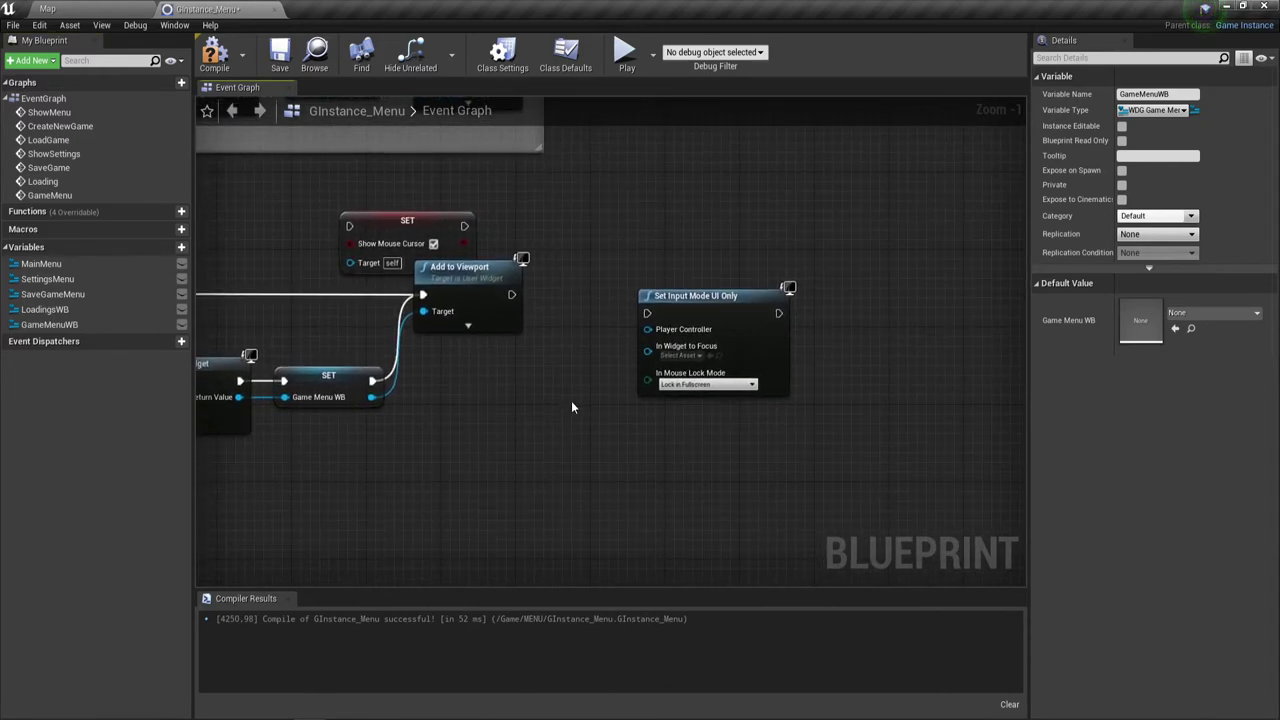
Run Set Input Mode UI Only after Add to Viewport, with a GameMenuWB getter as its widget to focus.
drag(692, 306, 590, 288)
click(516, 304)
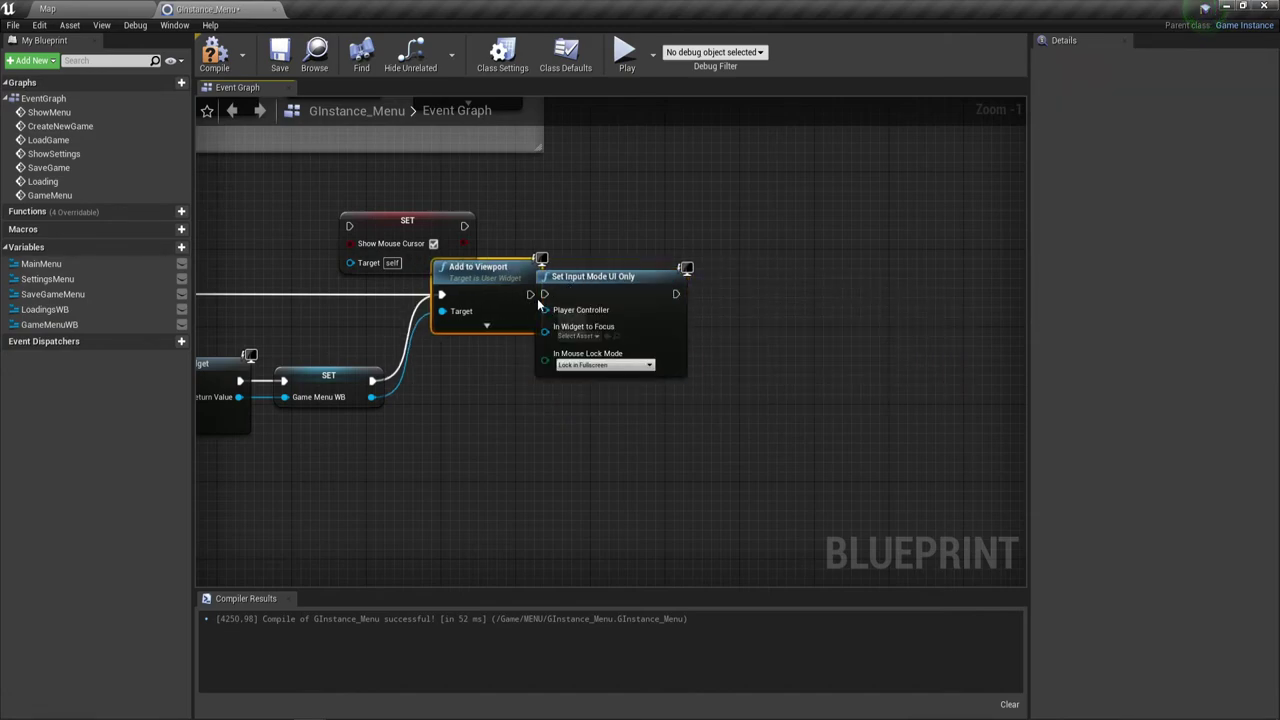
drag(511, 295, 544, 294)
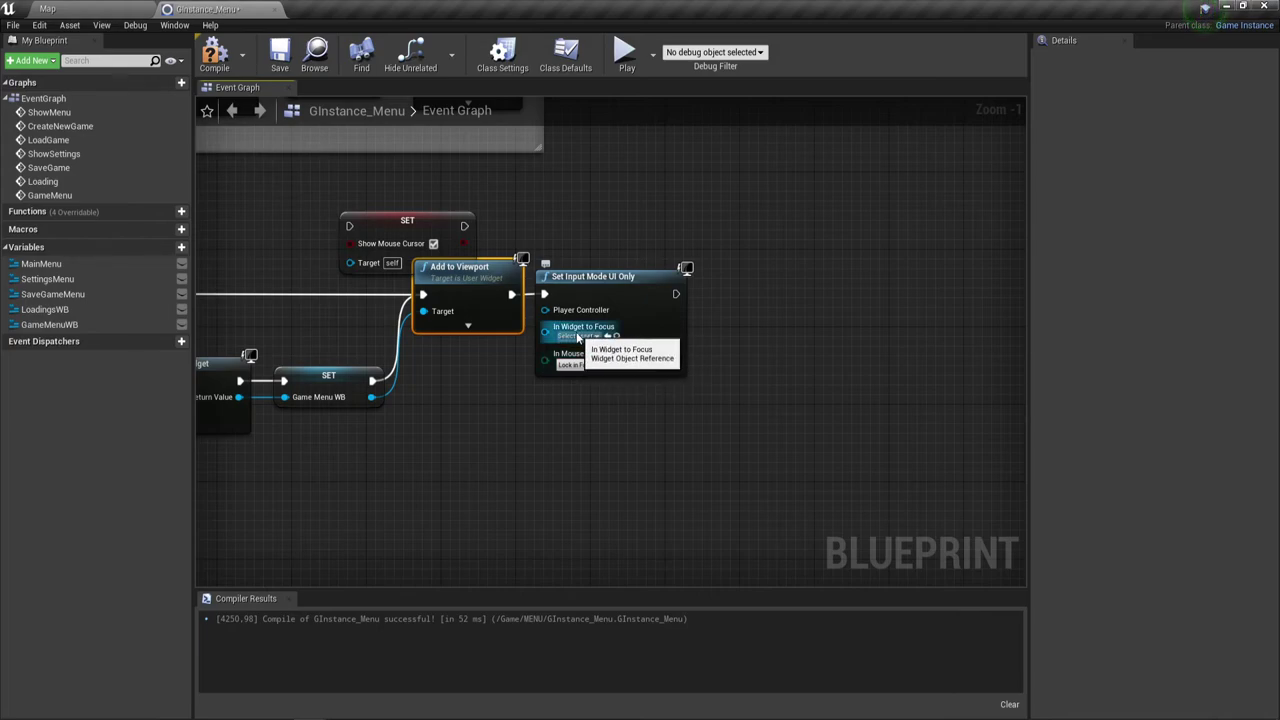
right_drag(476, 399, 527, 369)
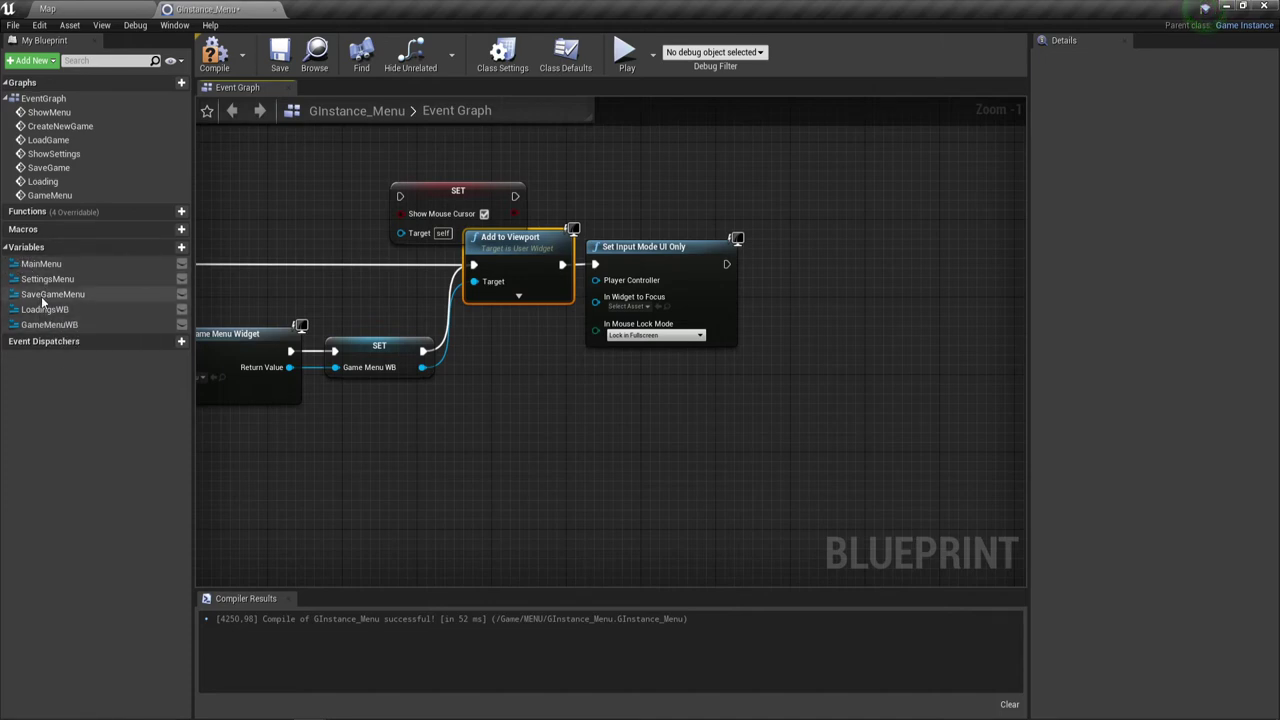
mouse_move(45, 325)
mouse_down()
mouse_move(115, 341)
mouse_move(590, 305)
mouse_up()
drag(511, 316, 516, 345)
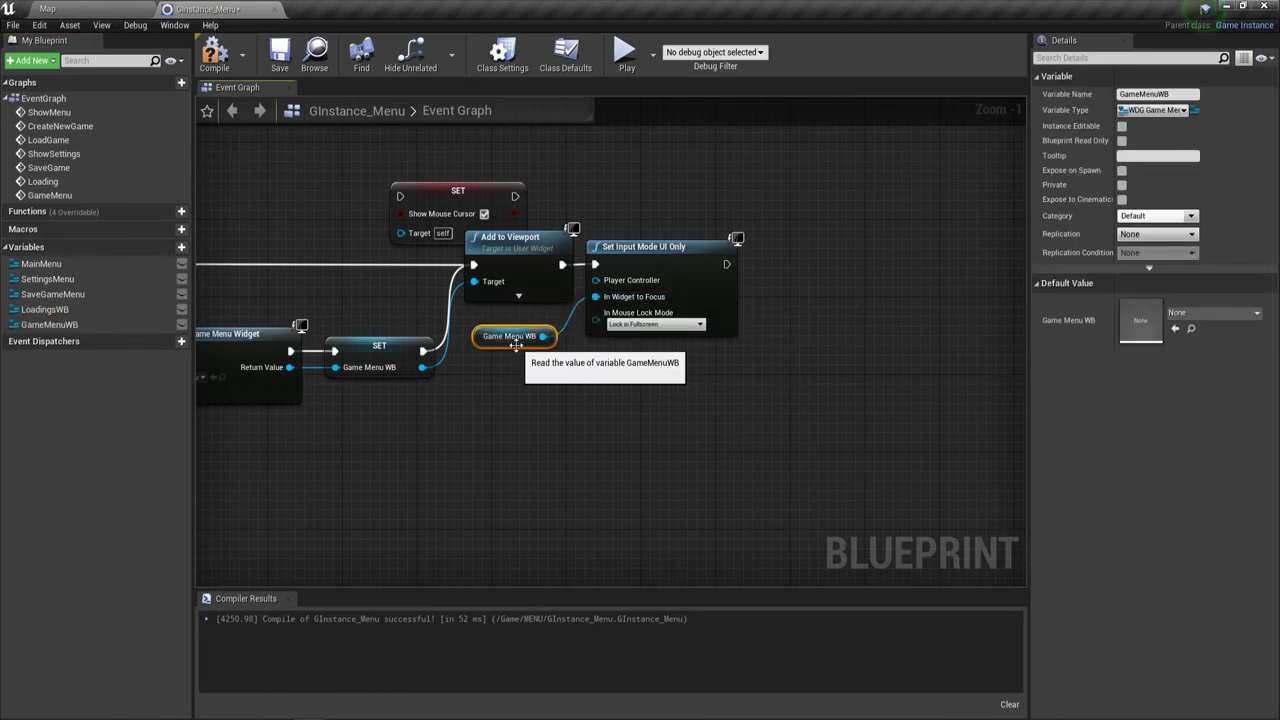
Move the Show Mouse Cursor setter beside Set Input Mode UI Only and pull a new execution wire.
drag(474, 200, 857, 194)
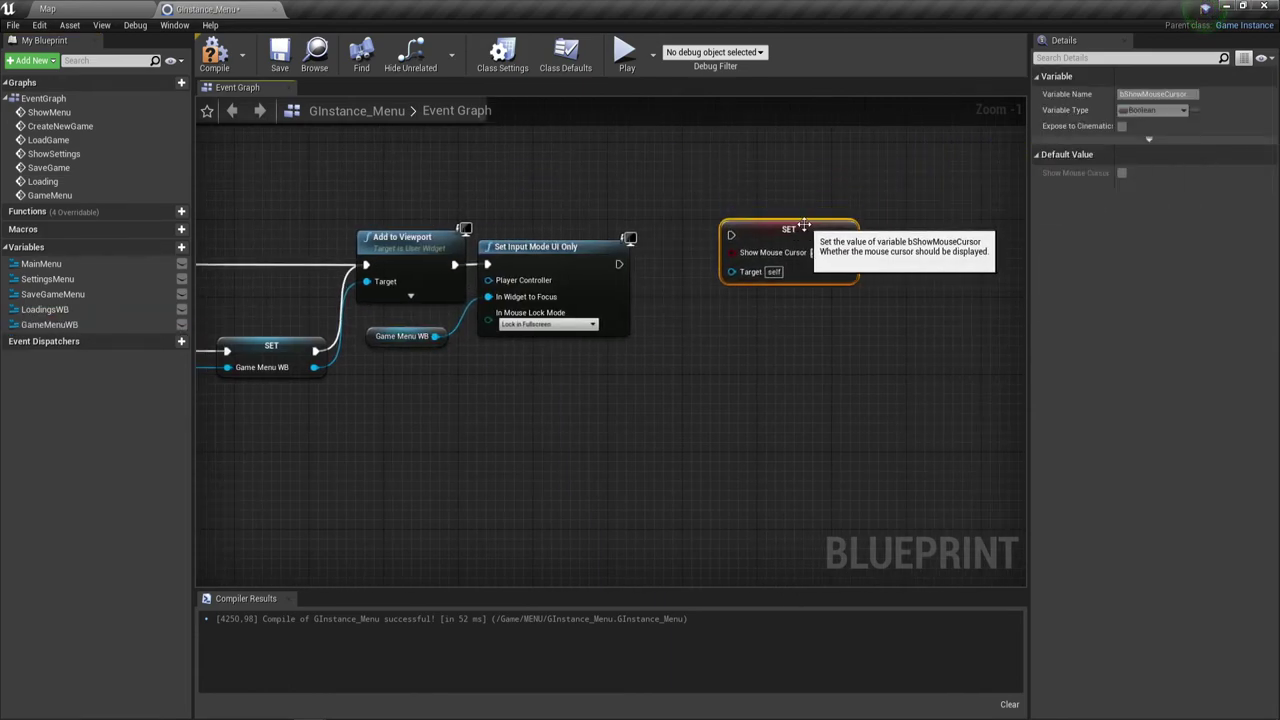
right_drag(696, 367, 580, 339)
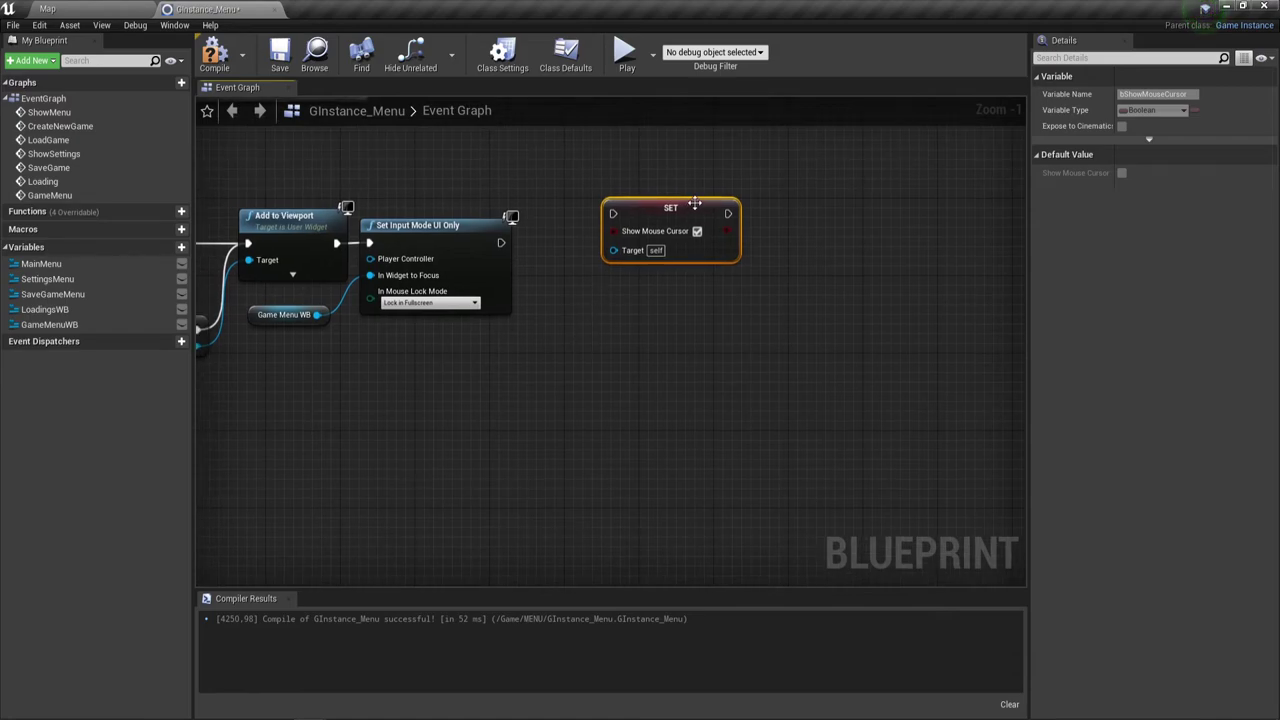
drag(695, 204, 803, 240)
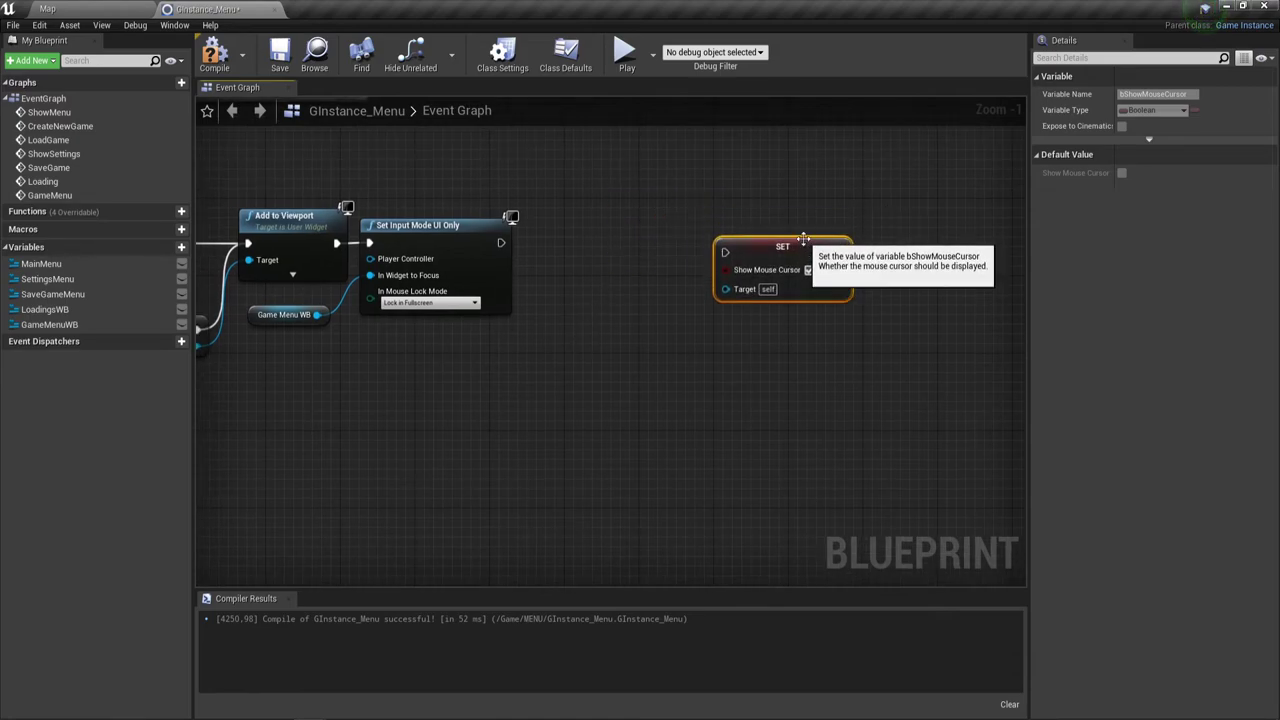
drag(804, 247, 804, 237)
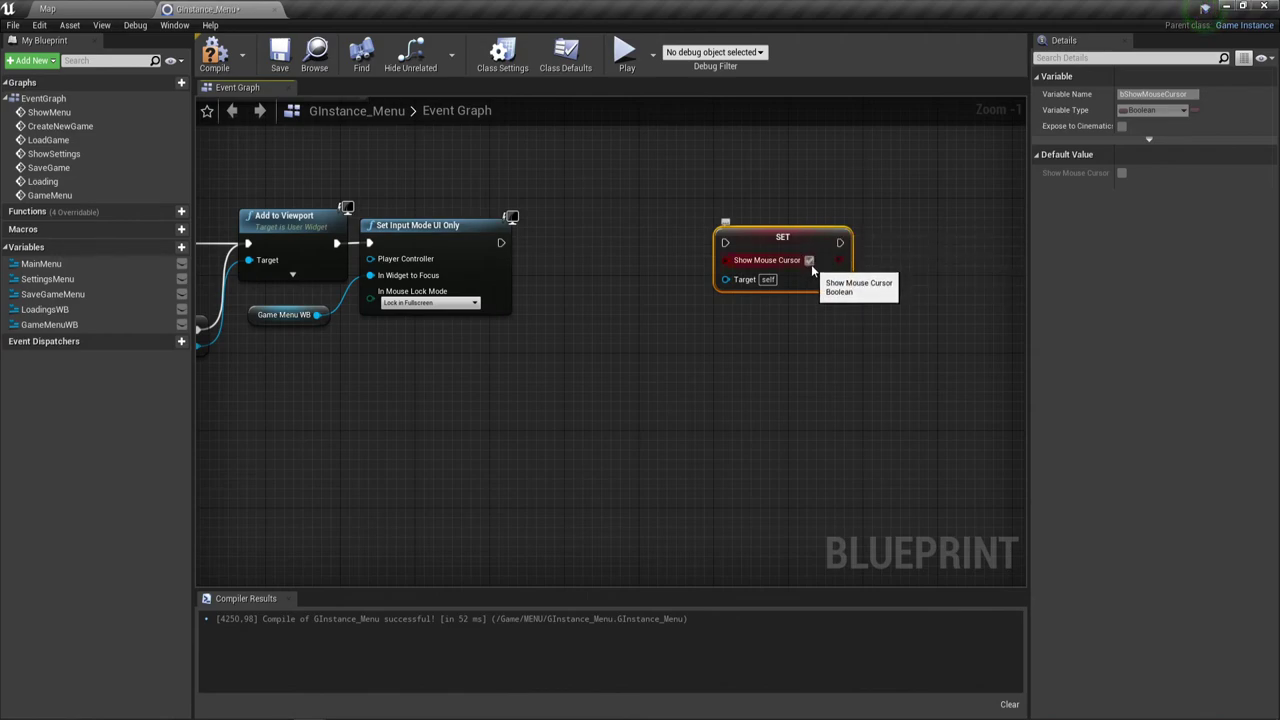
drag(500, 242, 552, 244)
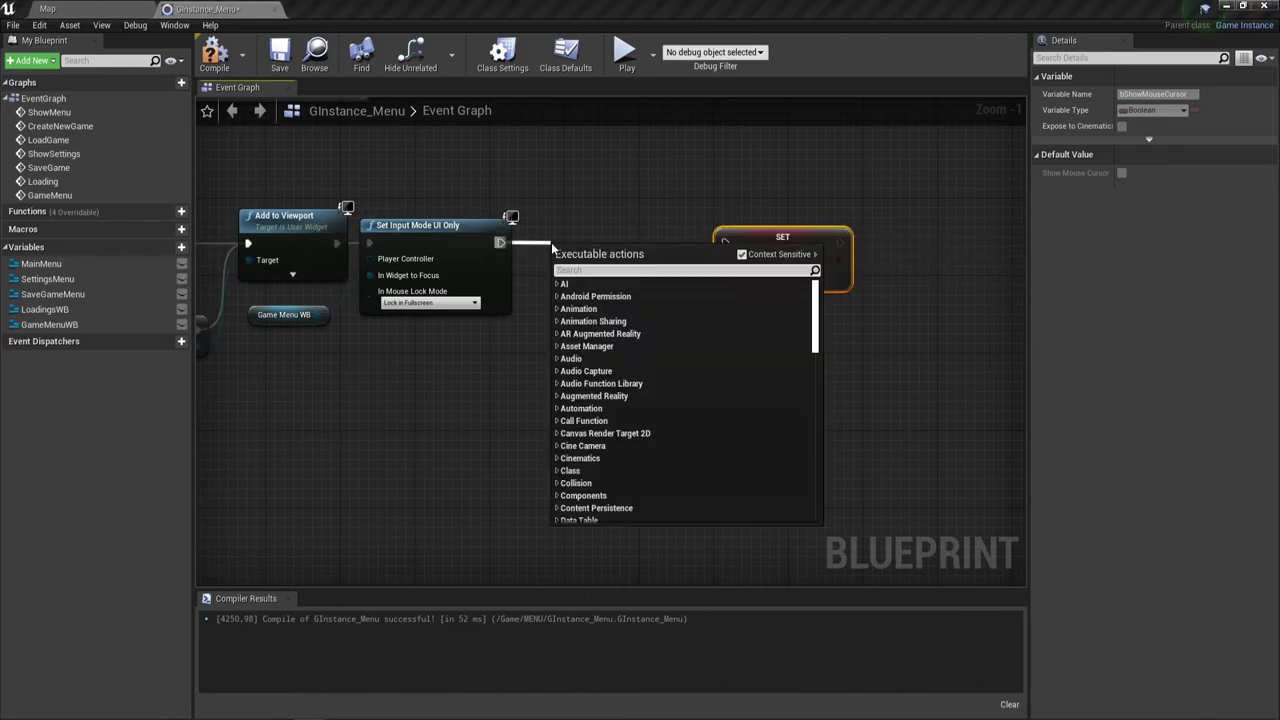
Add a Set Game Paused node via 'Setga', wire it into the Show Mouse Cursor setter, tick Paused.
text(Set)
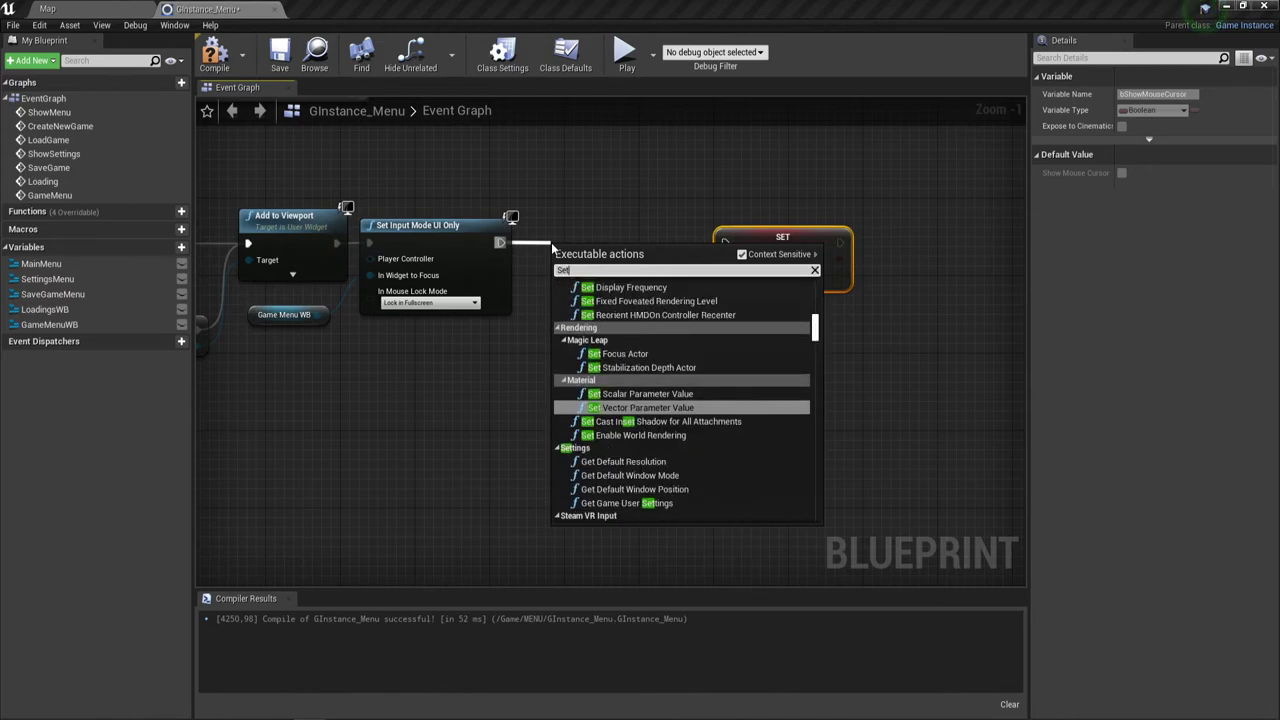
text(ga)
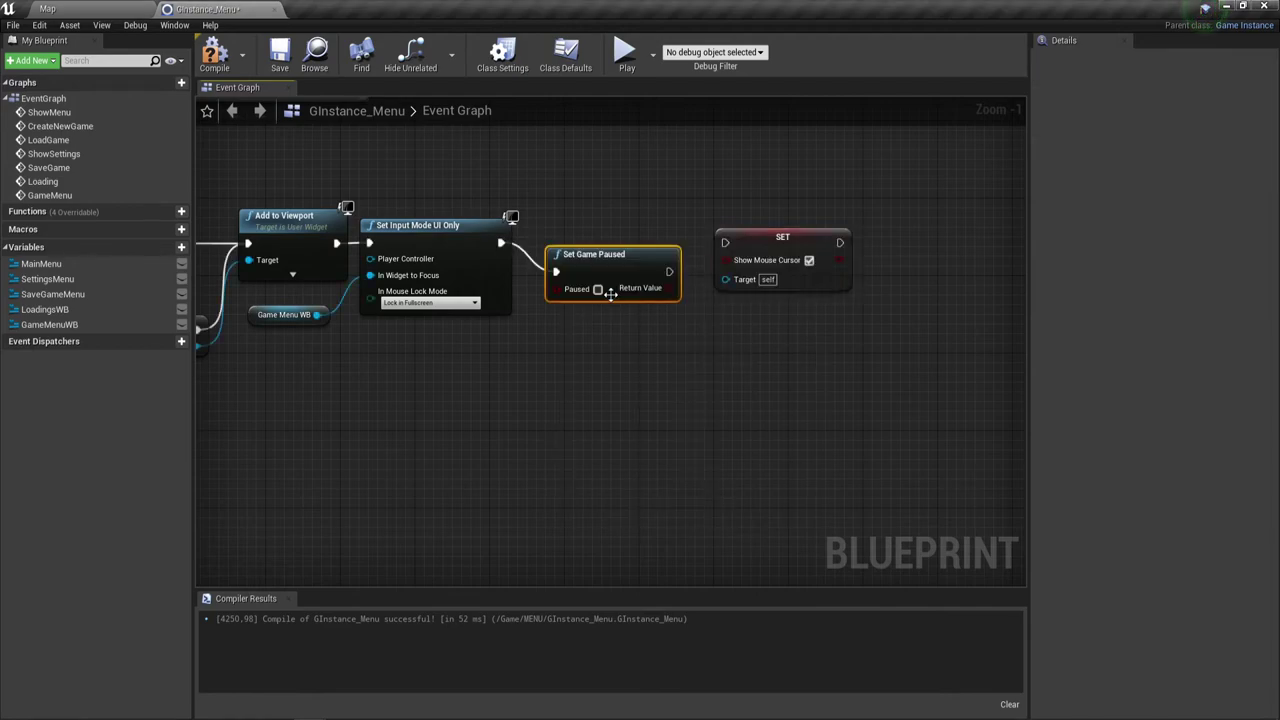
click(612, 297)
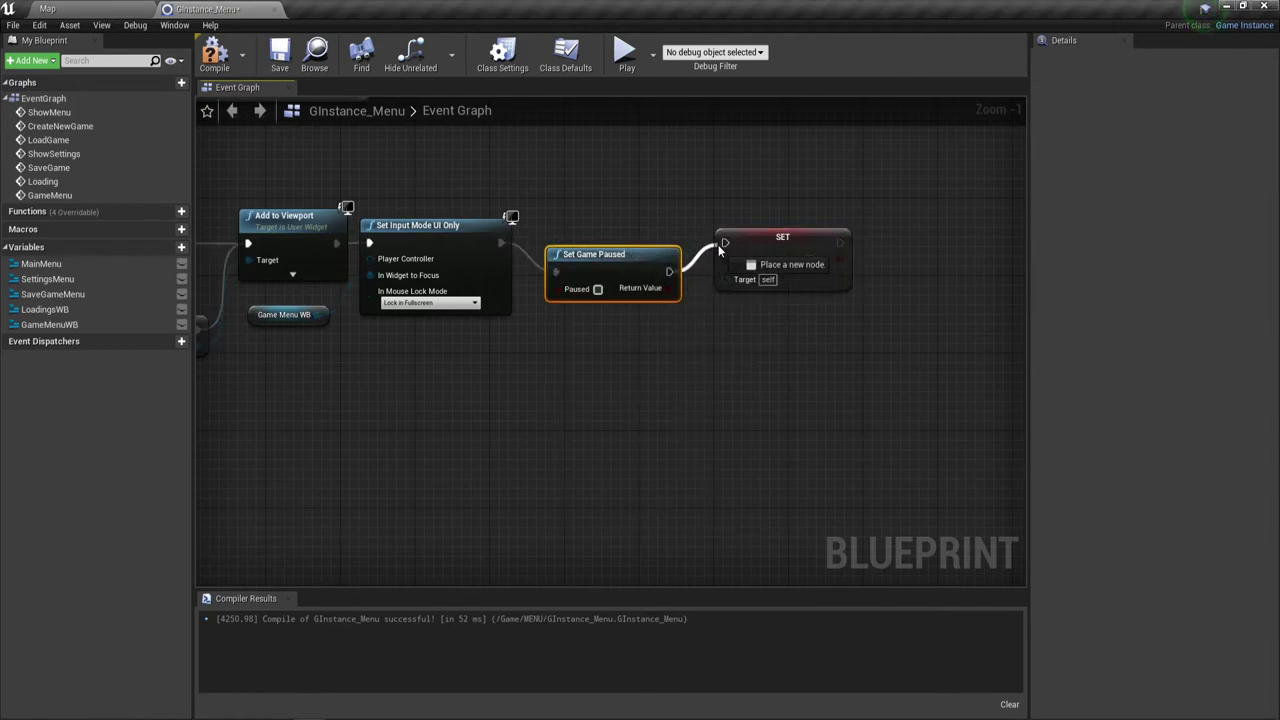
drag(653, 260, 653, 231)
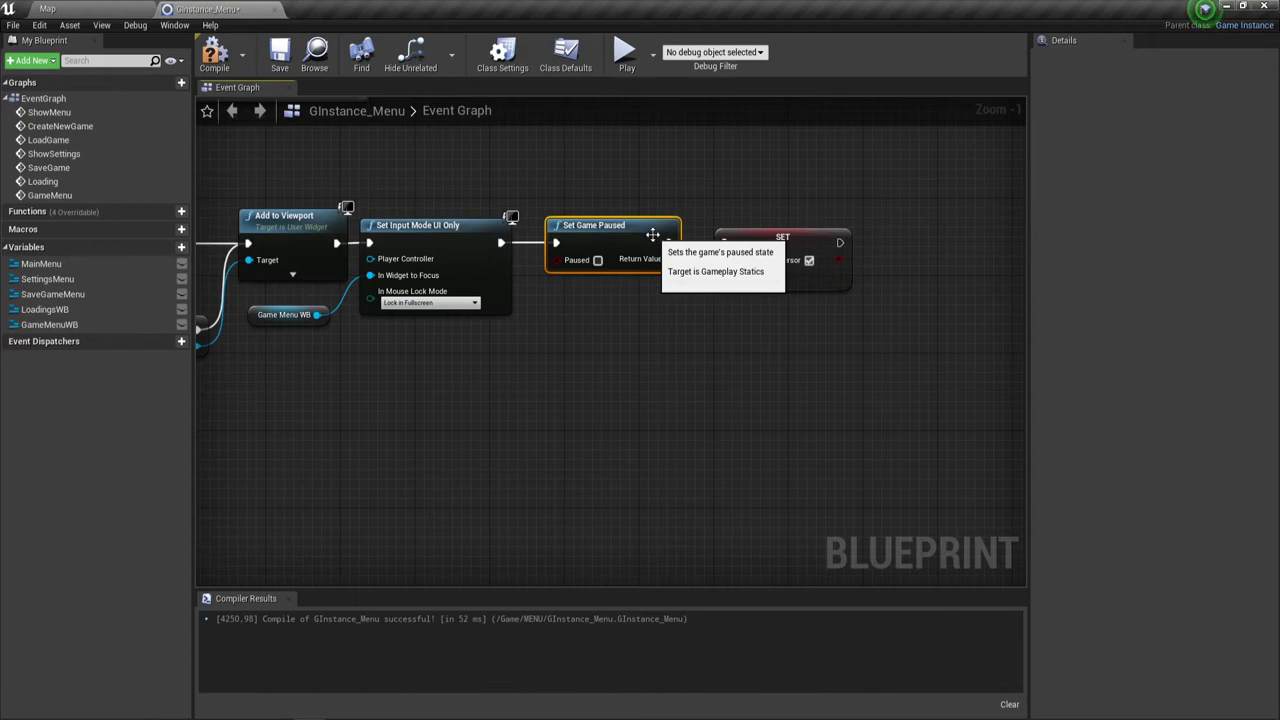
click(763, 234)
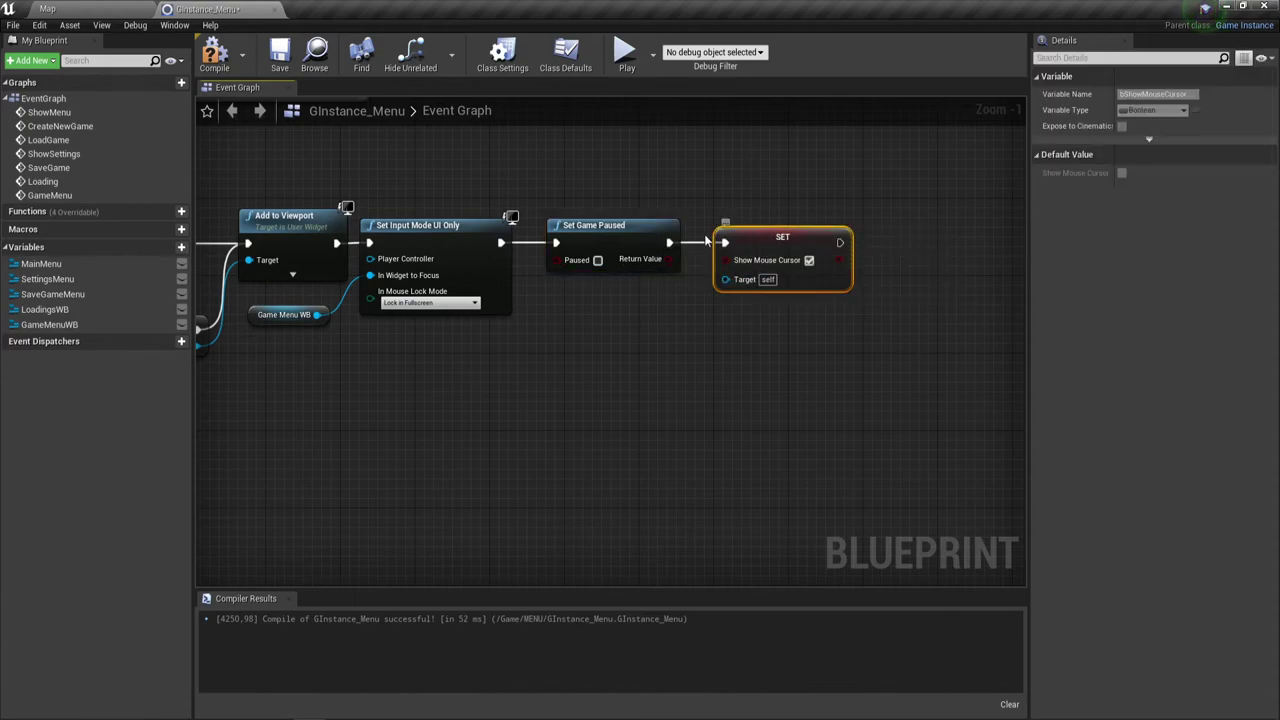
click(598, 260)
Connect the setter's Target to Get Player Controller's Return Value and add a reroute point below.
mouse_move(725, 279)
mouse_down()
mouse_move(538, 358)
mouse_move(211, 431)
mouse_up()
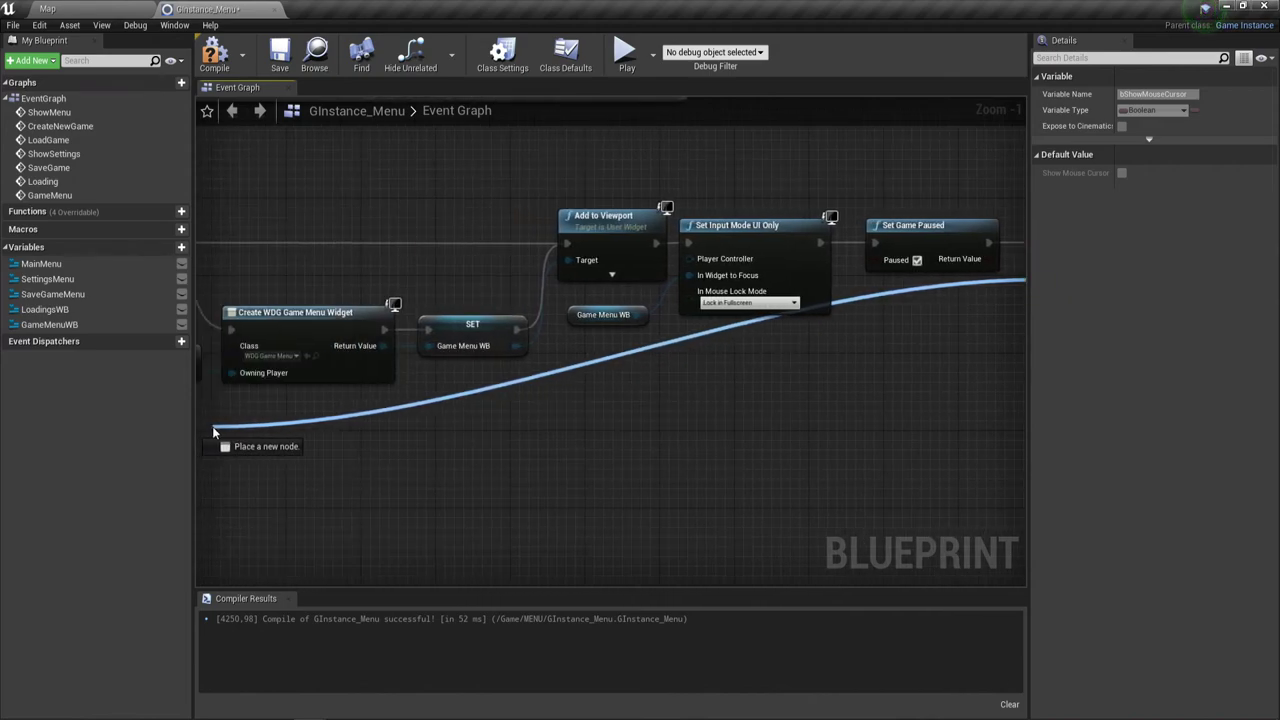
drag(211, 431, 334, 369)
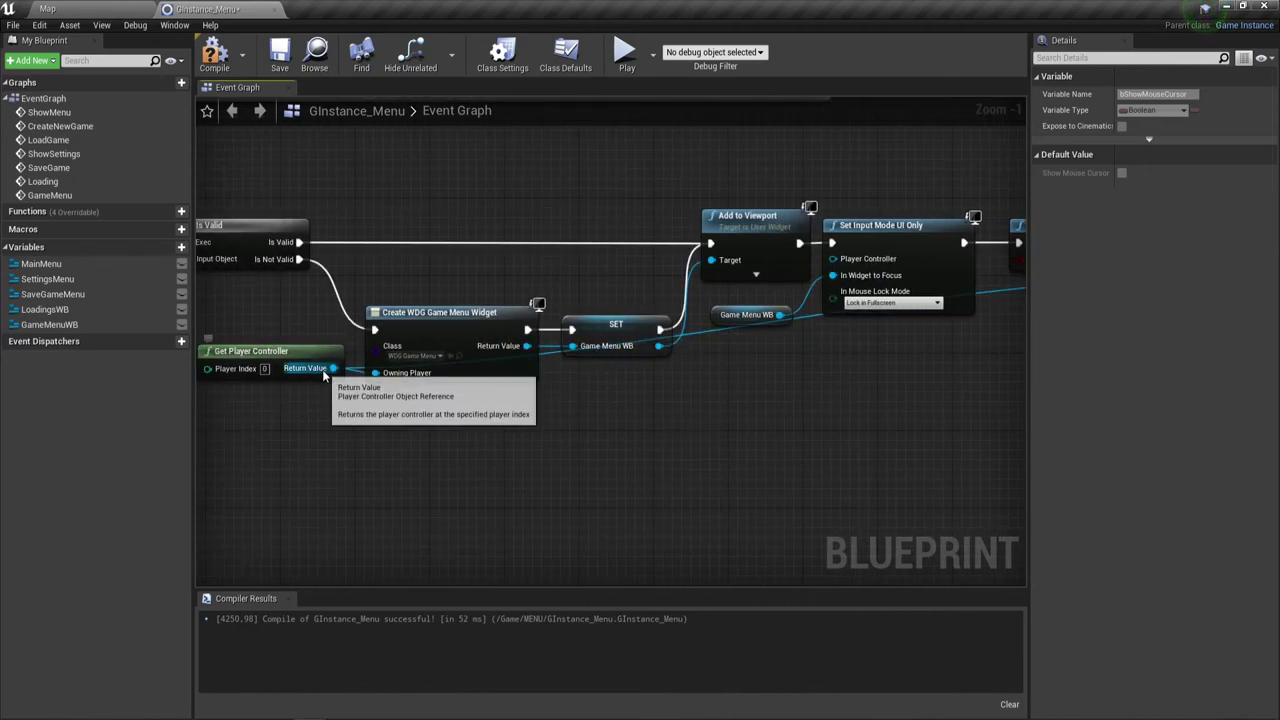
click(715, 335)
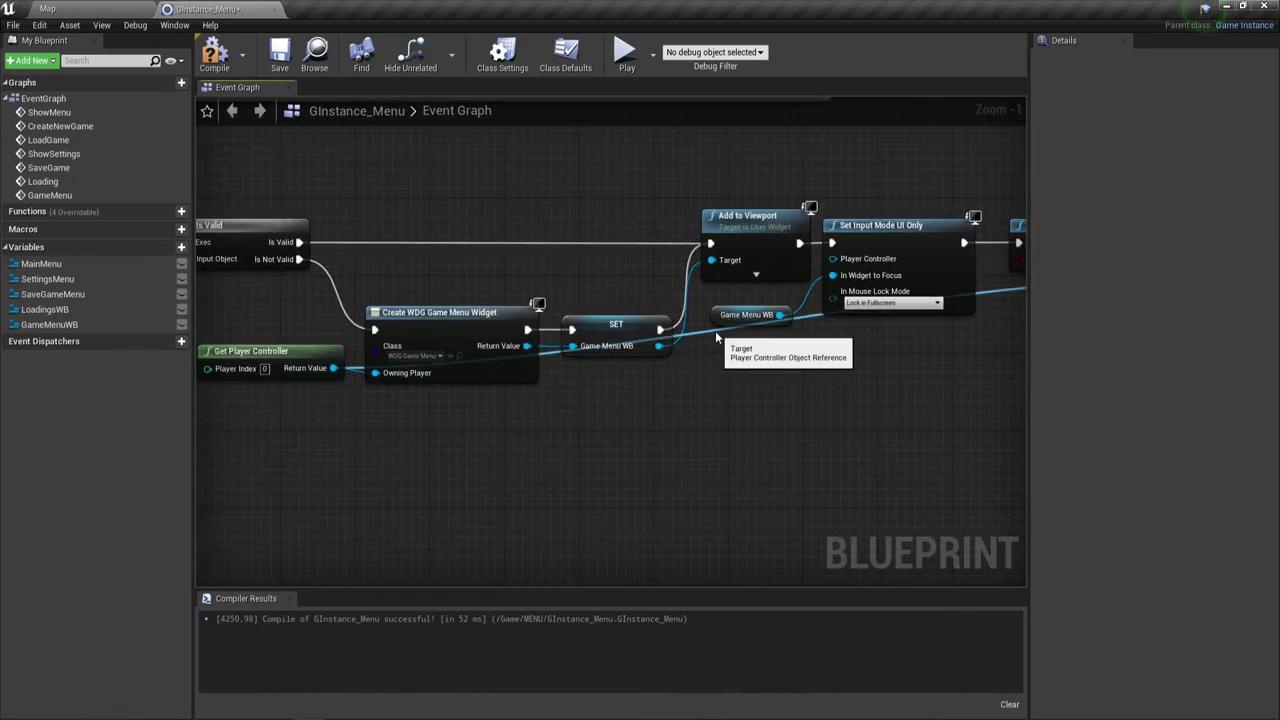
double_click(713, 333)
drag(718, 335, 994, 381)
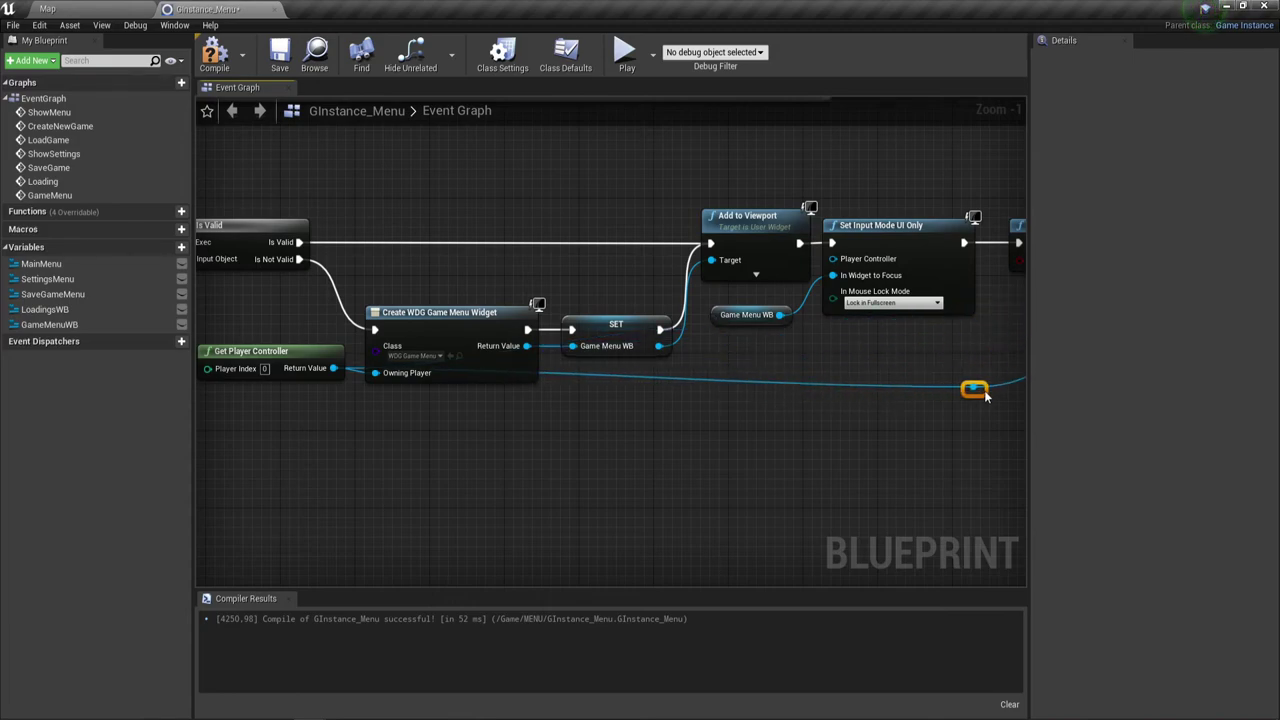
Shift the GameMenuWB, Set Input Mode, Set Game Paused and setter nodes to the right.
right_drag(978, 404, 560, 410)
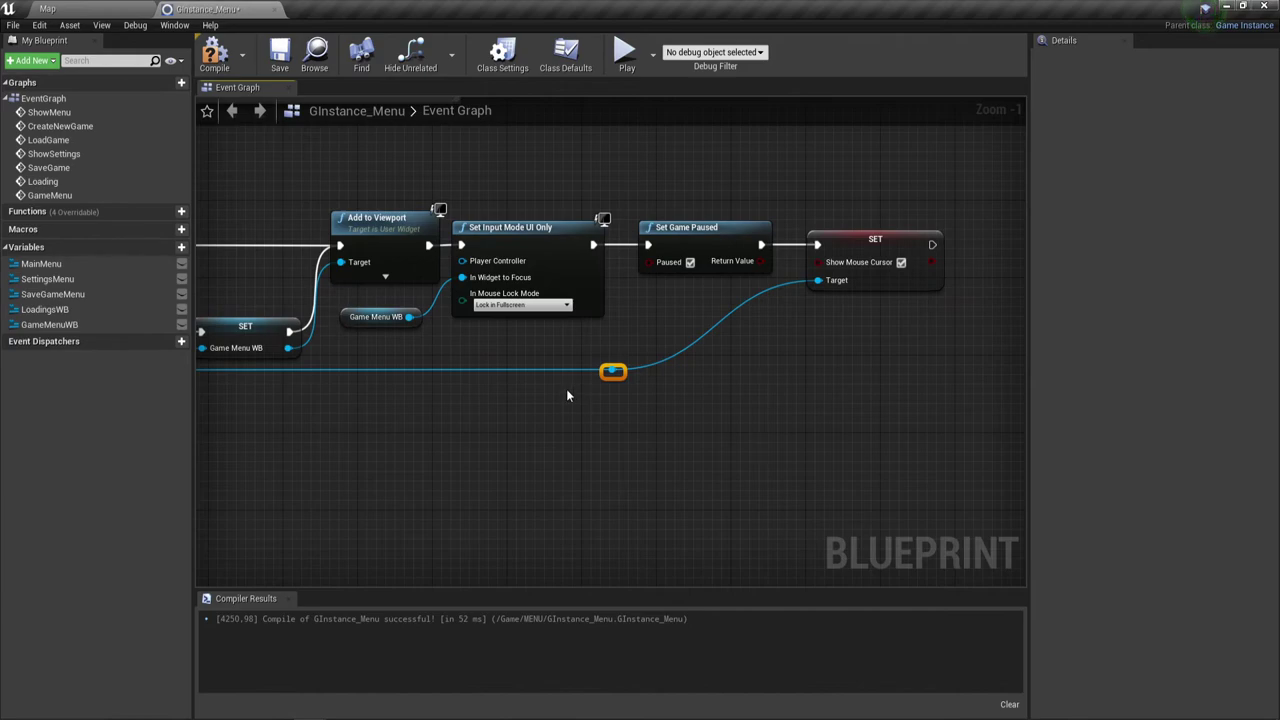
right_drag(530, 424, 770, 400)
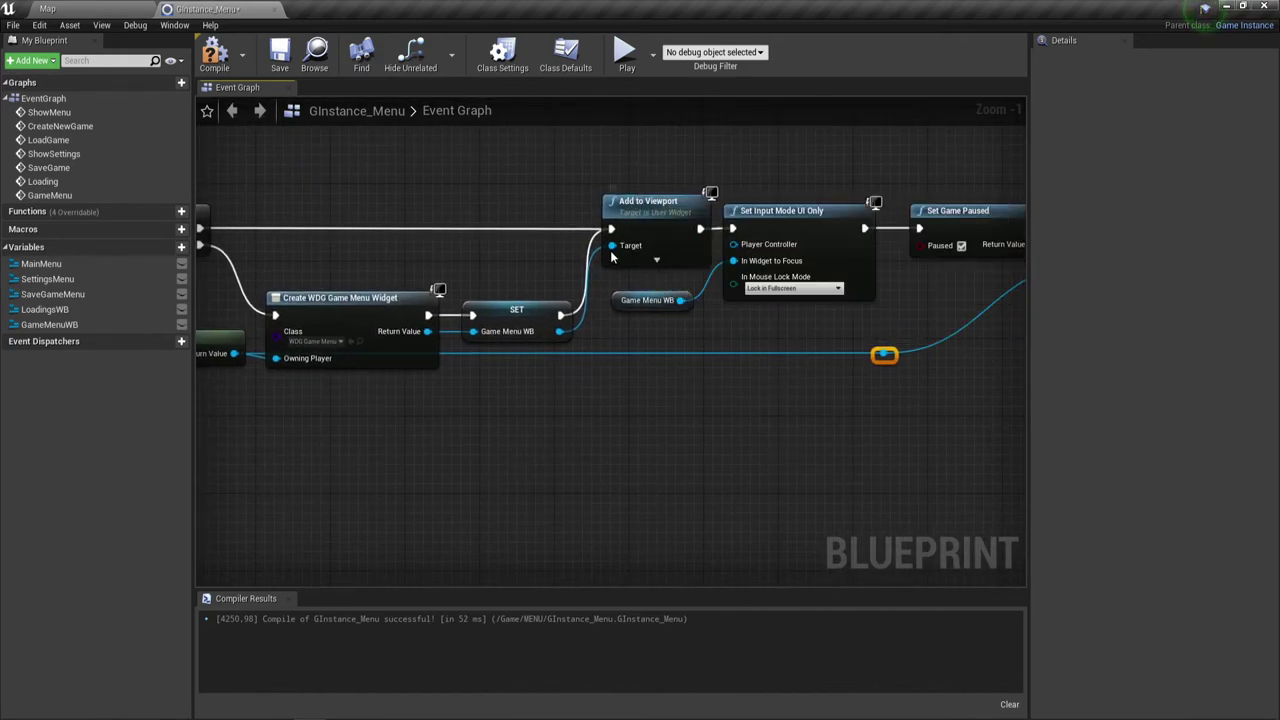
scroll(643, 373, down, 2)
right_drag(603, 399, 391, 386)
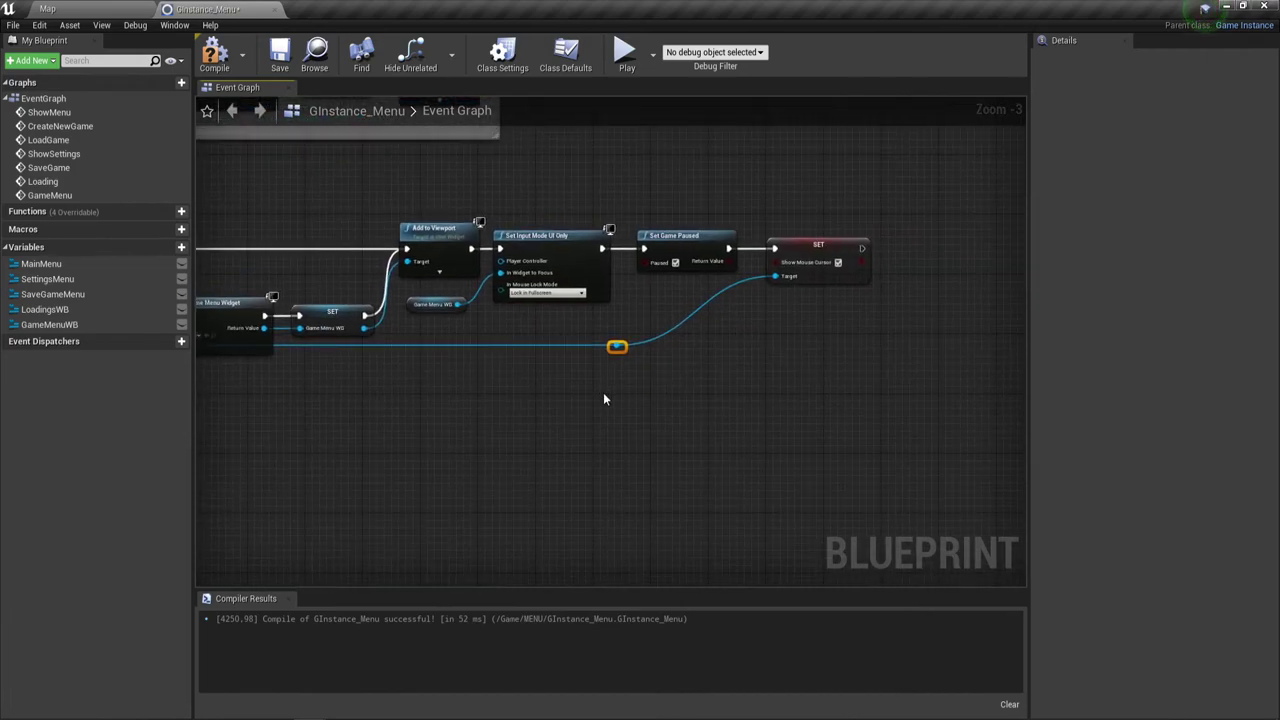
drag(466, 336, 630, 304)
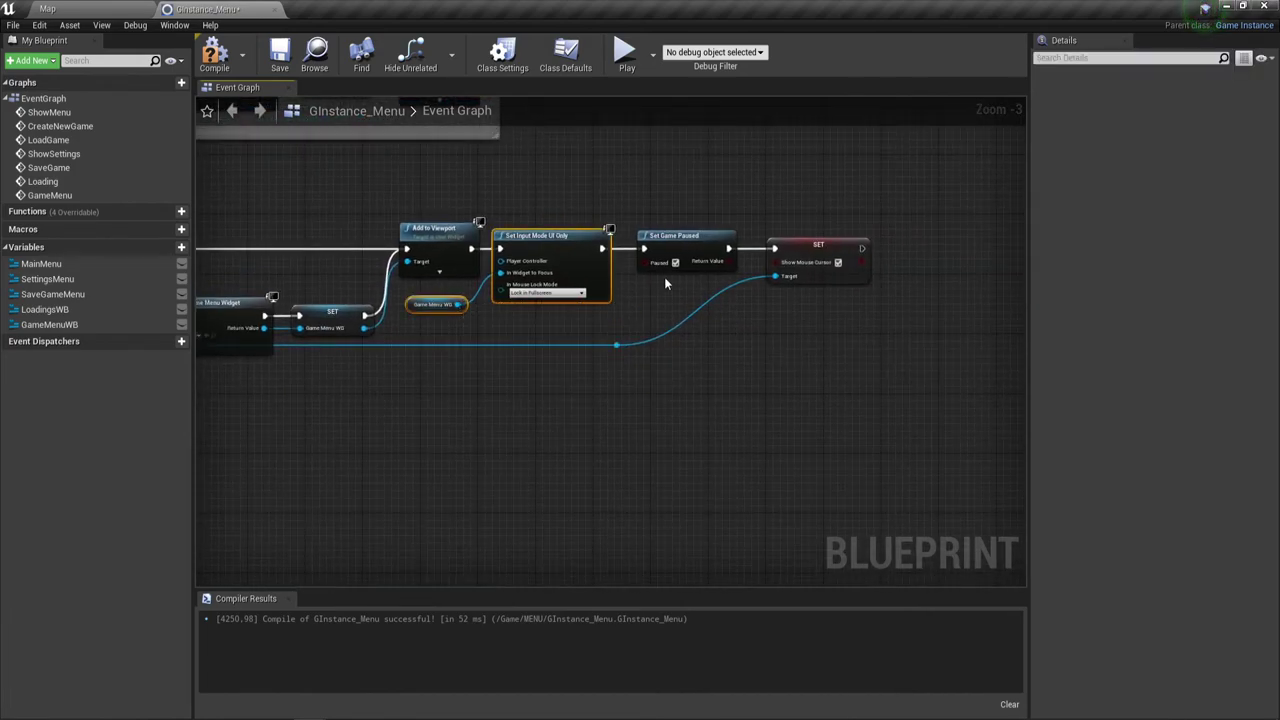
ctrl+click(818, 252)
ctrl+click(687, 240)
drag(687, 240, 737, 240)
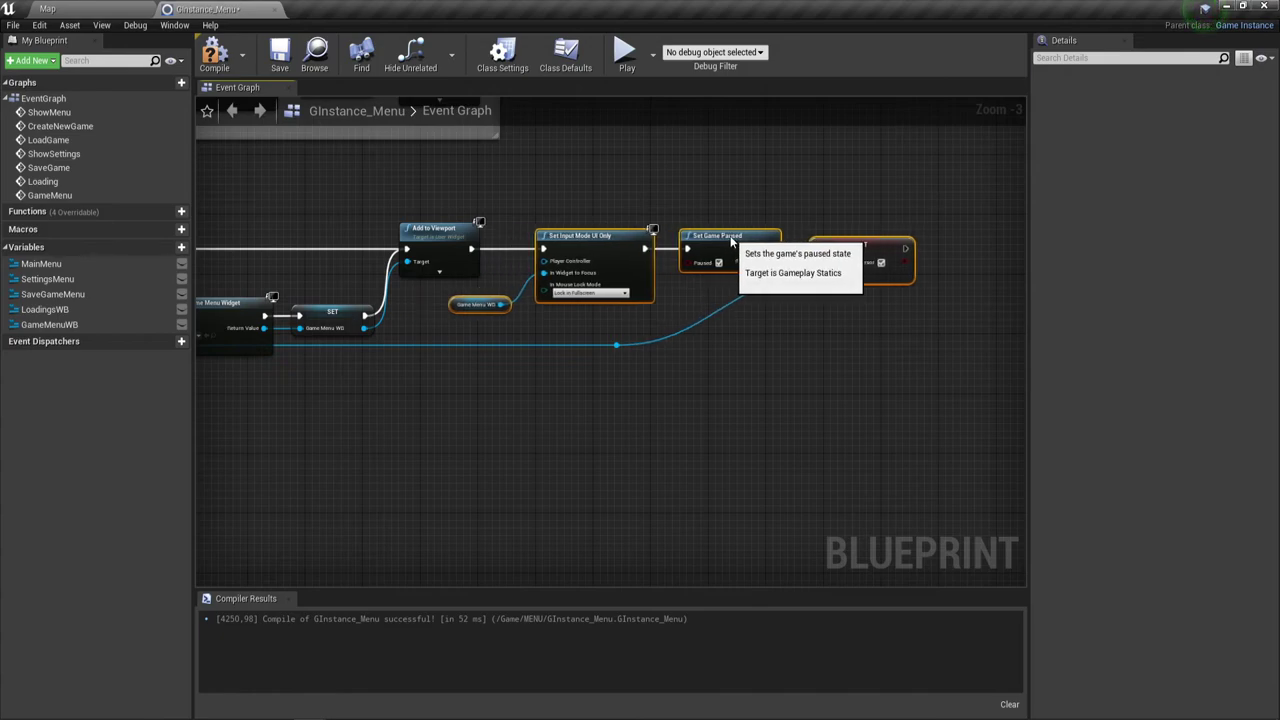
right_drag(525, 364, 630, 363)
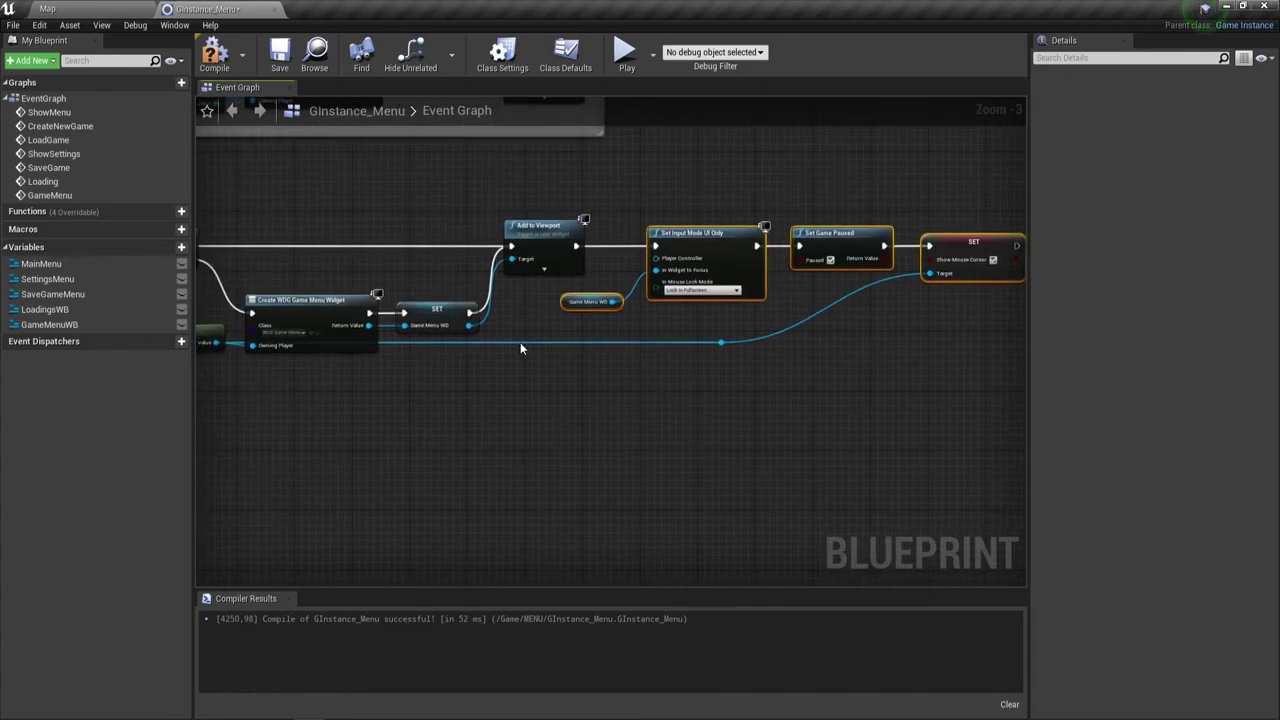
Add two more reroute points on the player controller wire and position them neatly.
double_click(721, 342)
mouse_move(723, 348)
mouse_down()
mouse_move(545, 355)
mouse_move(656, 258)
mouse_up()
scroll(633, 311, up, 1)
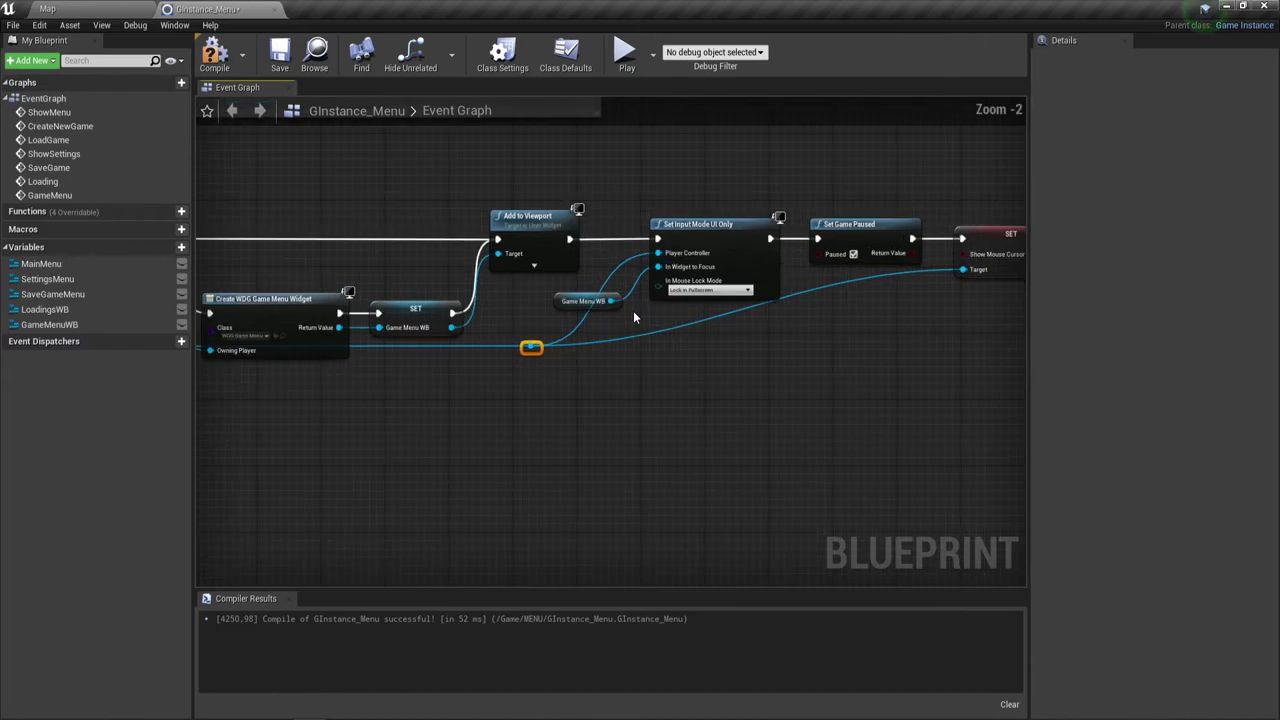
scroll(634, 308, up, 2)
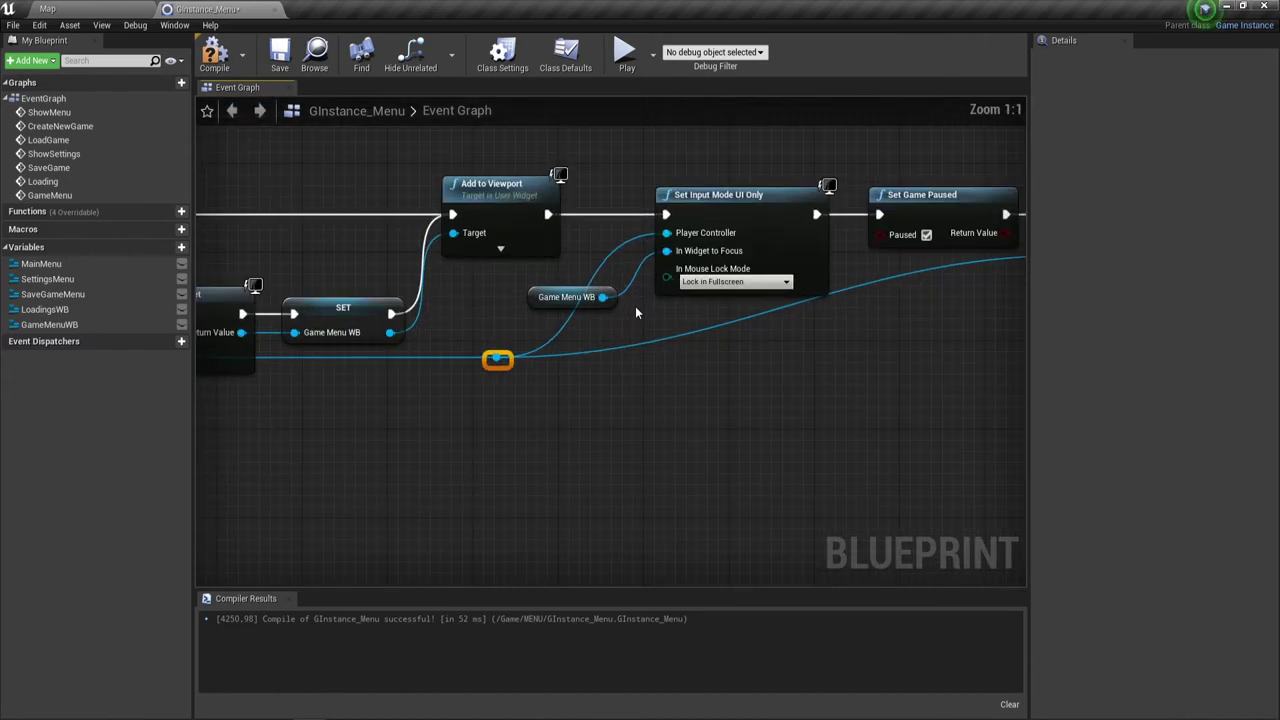
double_click(721, 327)
drag(721, 329, 947, 372)
right_drag(947, 372, 670, 343)
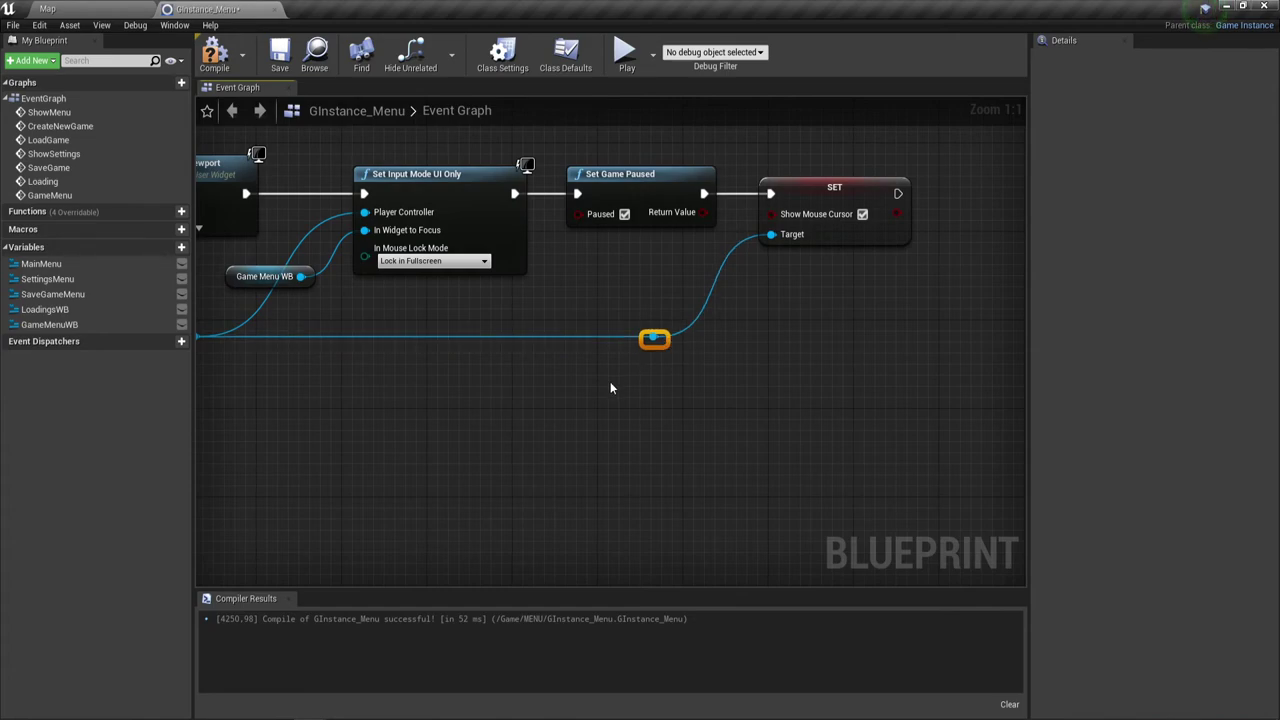
scroll(610, 388, down, 1)
scroll(514, 405, down, 2)
scroll(644, 372, down, 2)
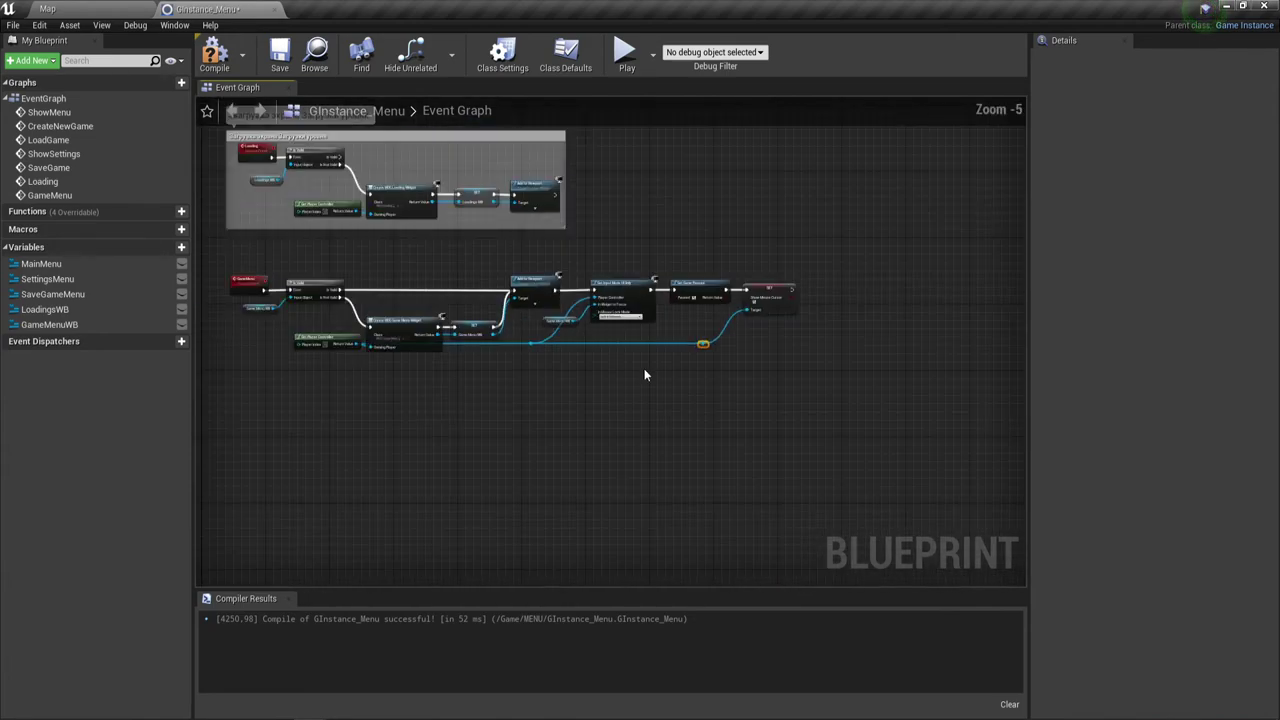
right_drag(644, 375, 542, 377)
scroll(613, 370, up, 1)
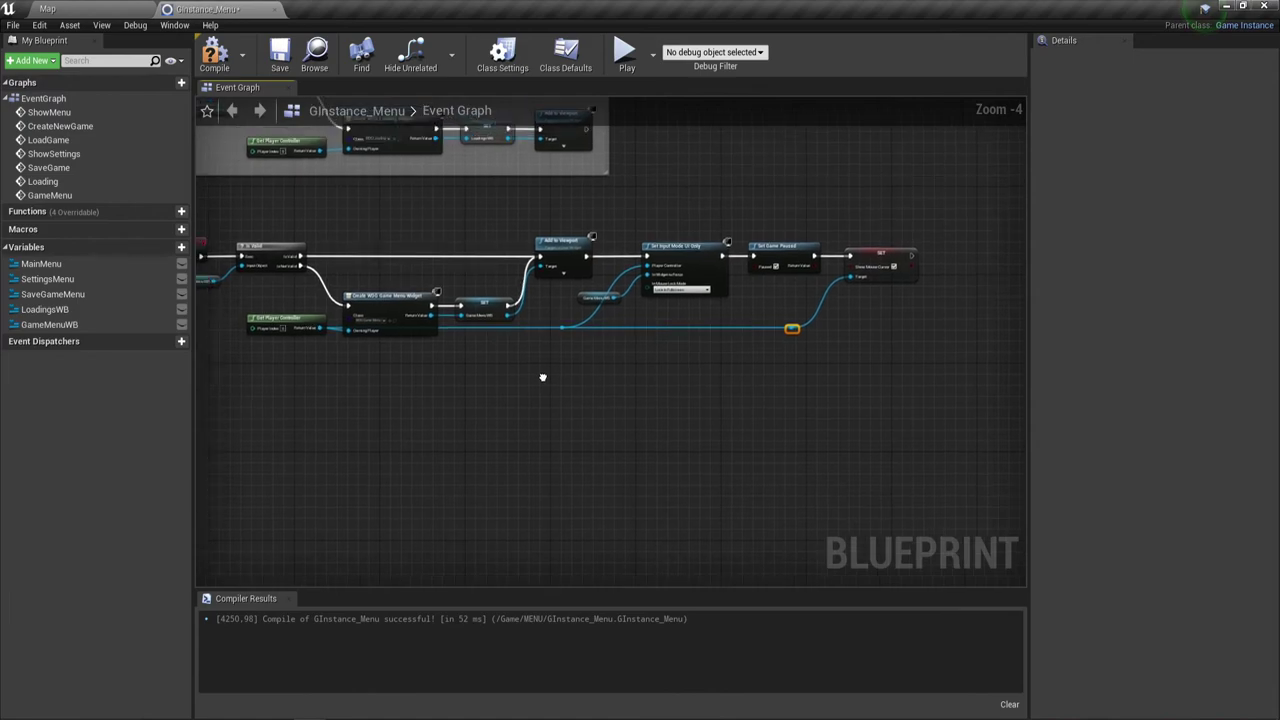
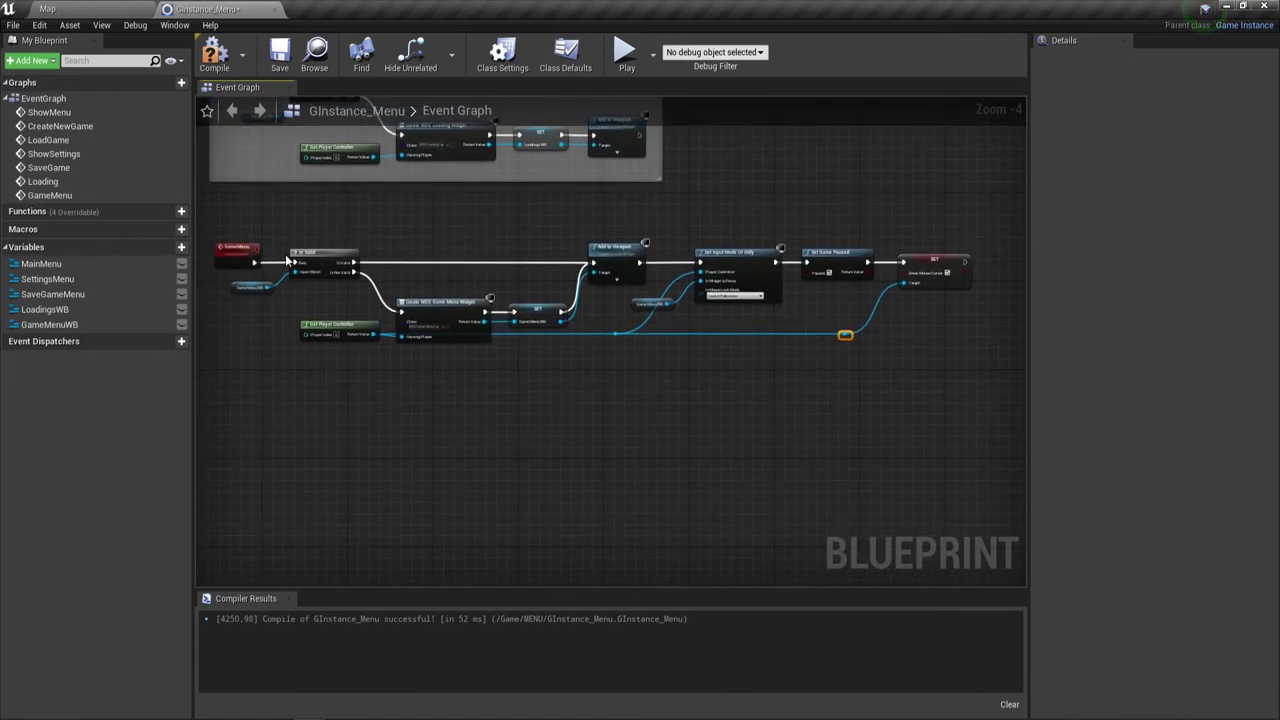
Select the entire GameMenu event node chain to wrap it in a 'Comment' box.
drag(219, 224, 936, 367)
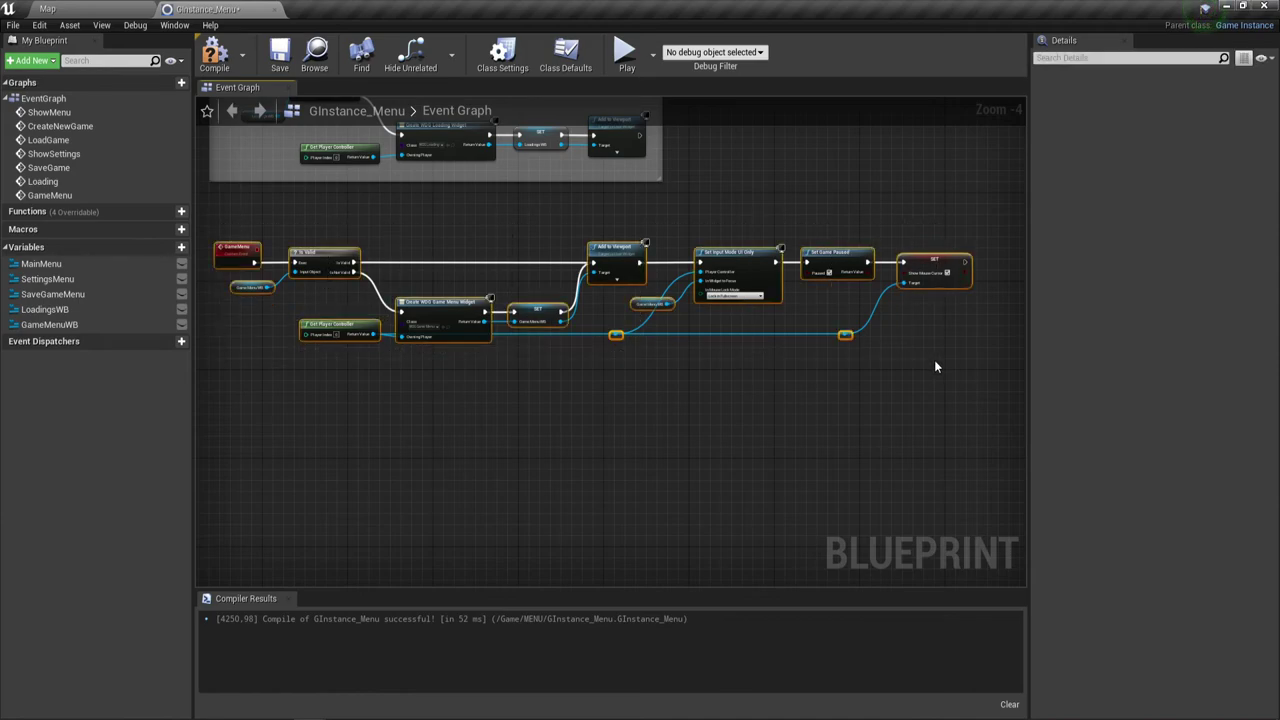
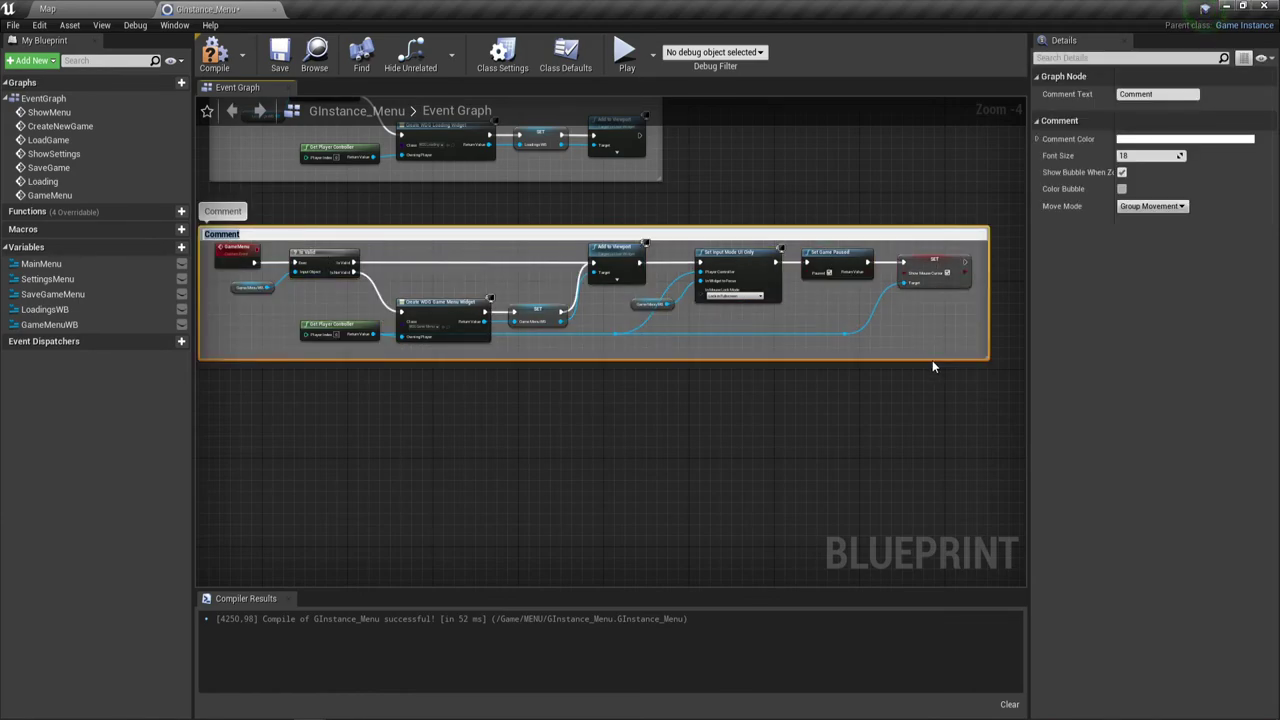
Change the selected comment box's title to 'Загрузка Меню - Паузы в игре', then pan over the commented chain.
text(3)
text(- Паузы в игре)
key(Return)
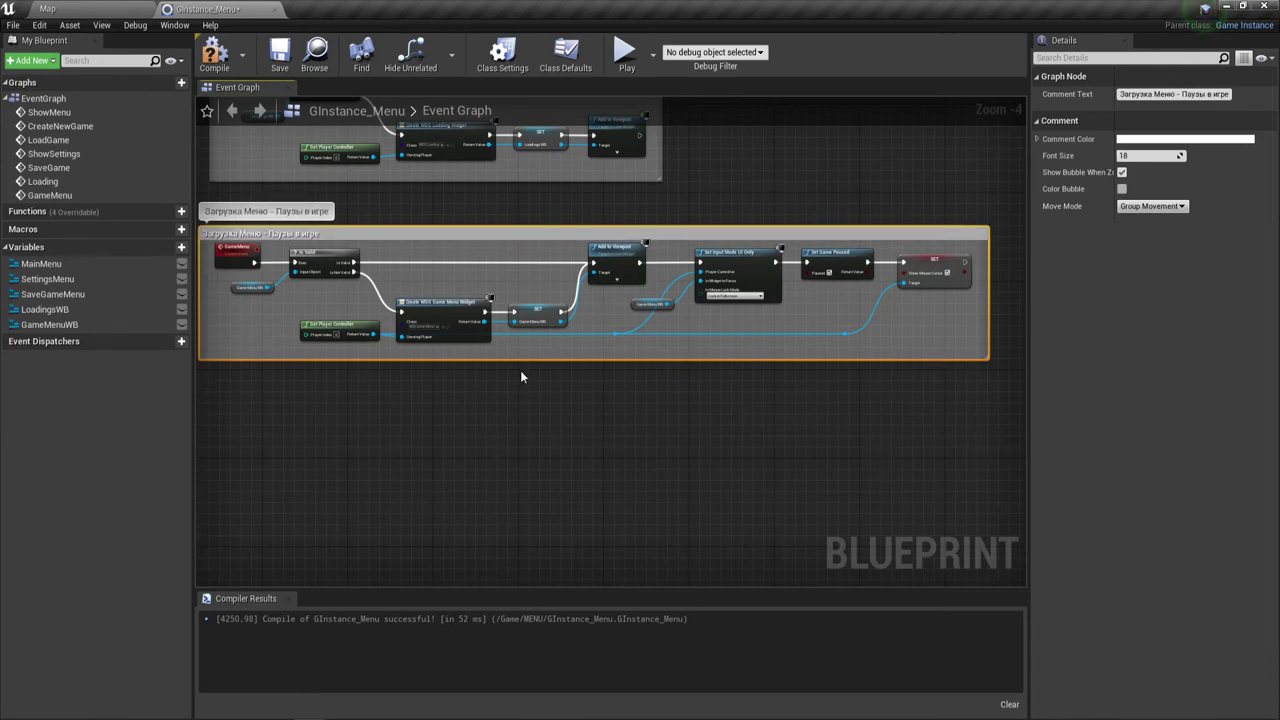
scroll(521, 377, down, 1)
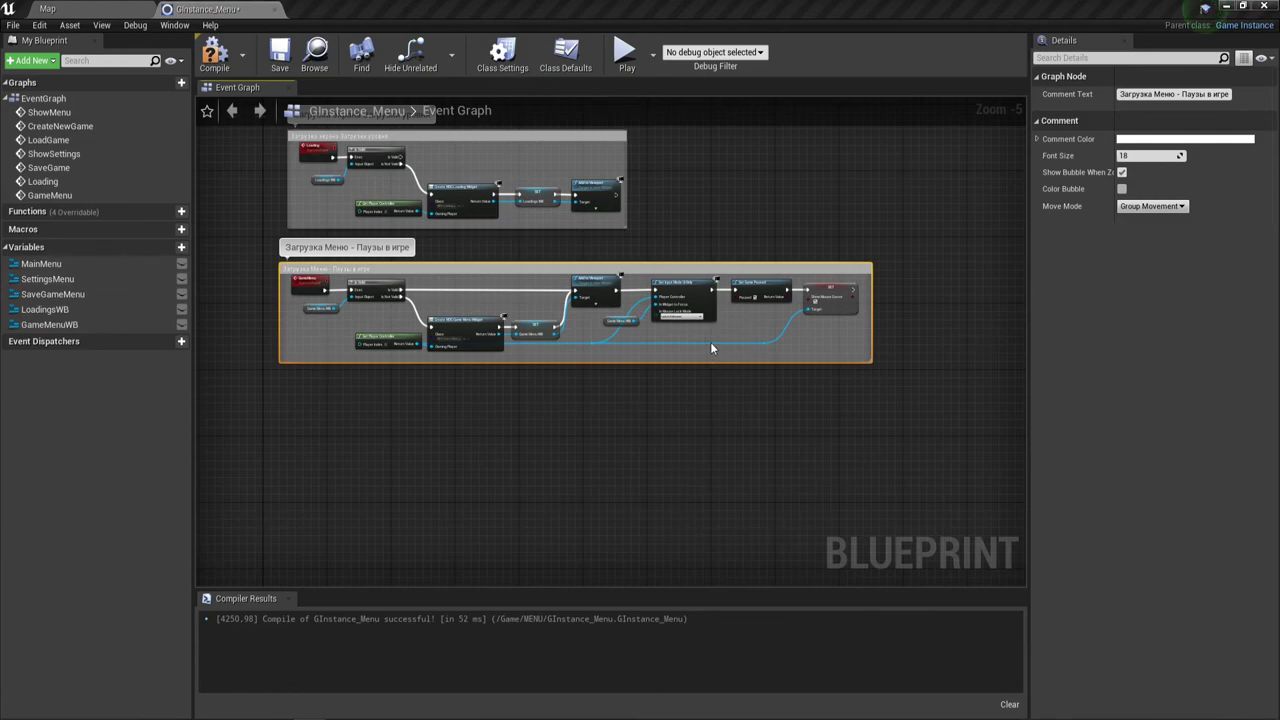
right_drag(658, 414, 666, 323)
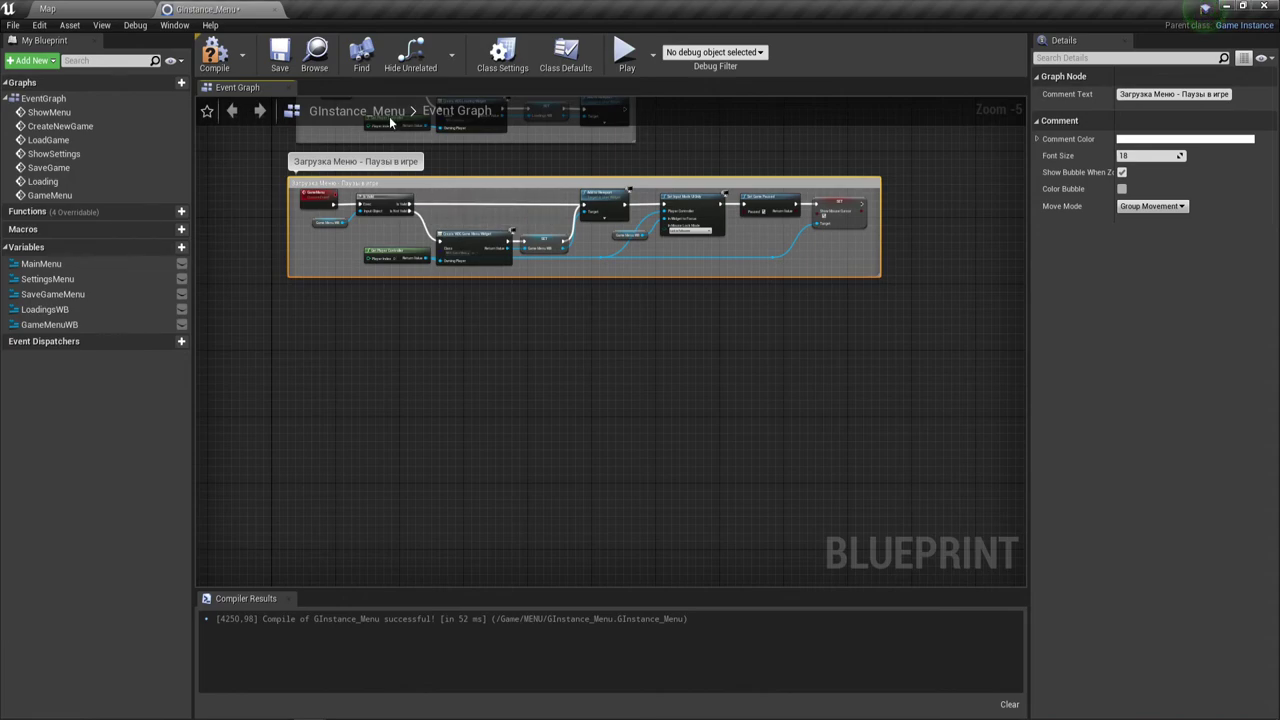
Add a Custom Event node from the 'cus' search and name it ResumeGameMenu.
right_click(309, 404)
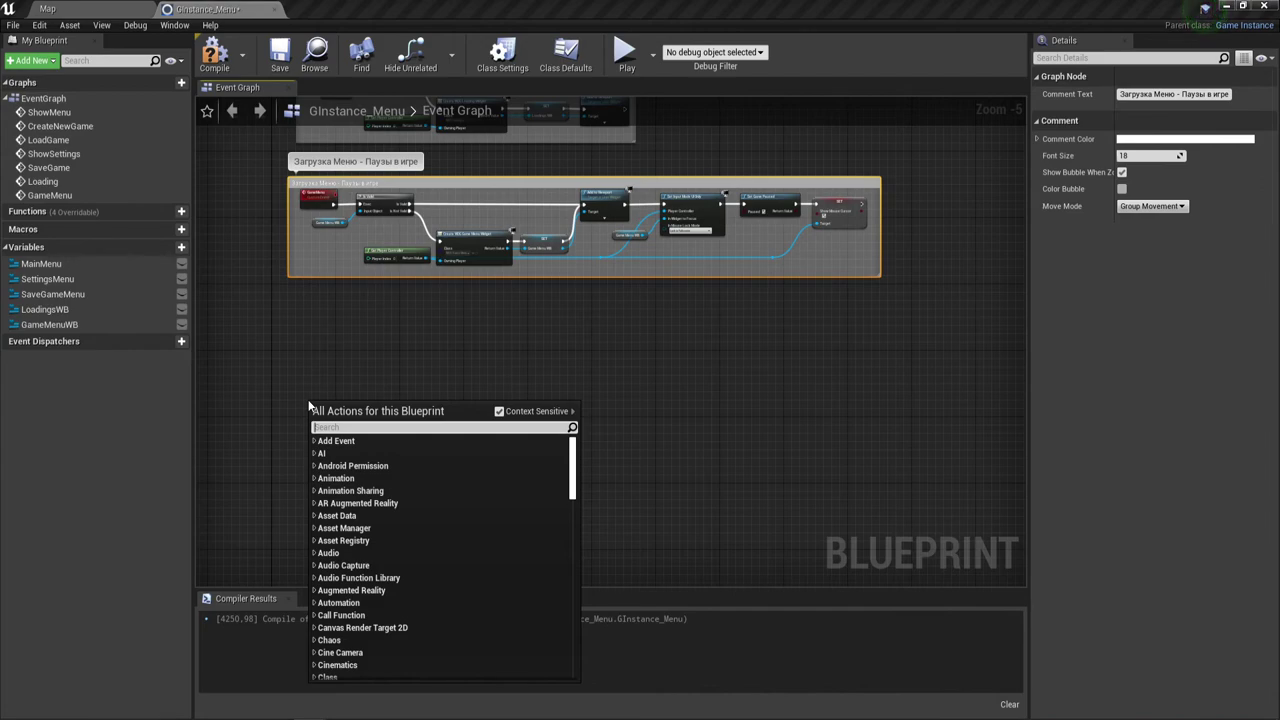
text(cu)
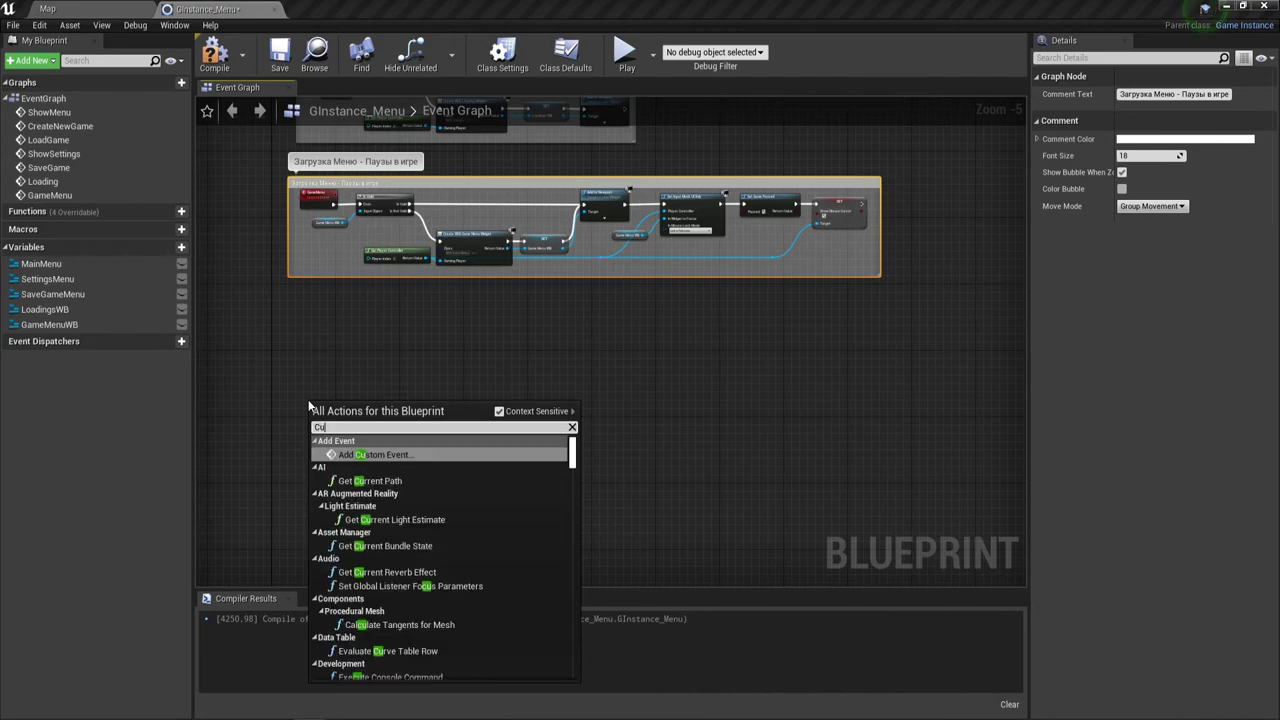
text(s)
key(Return)
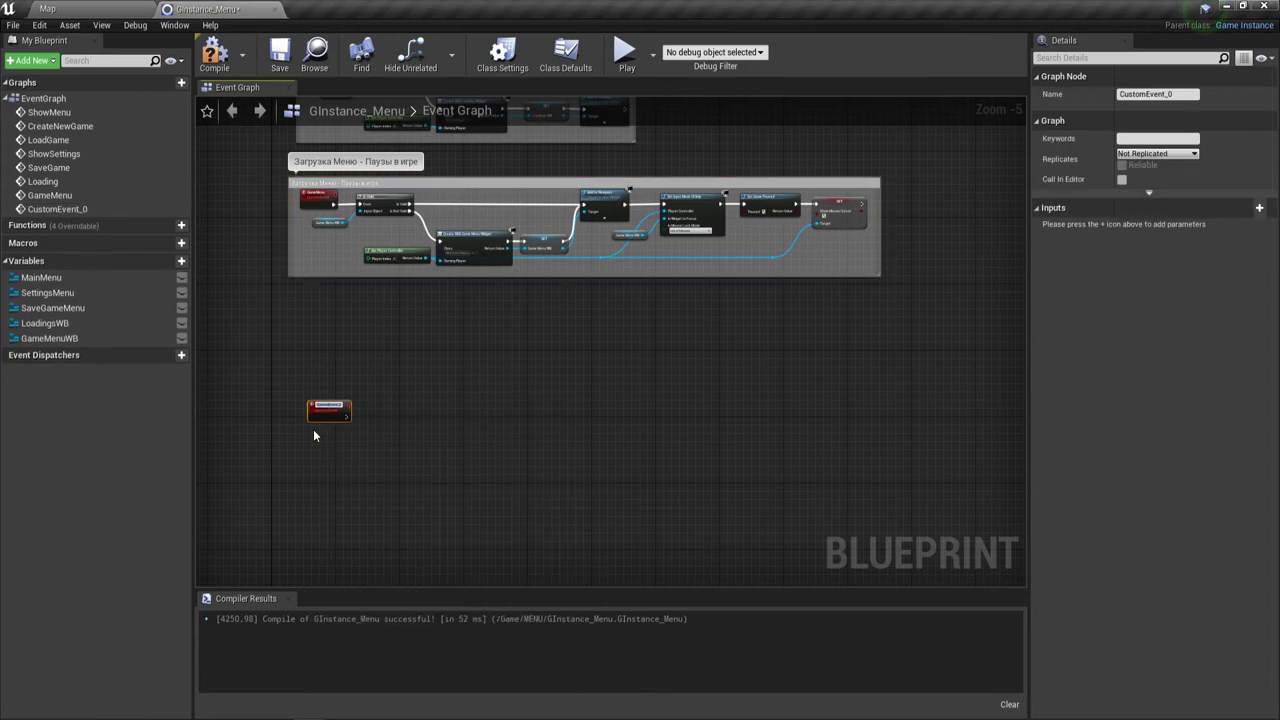
scroll(313, 435, up, 4)
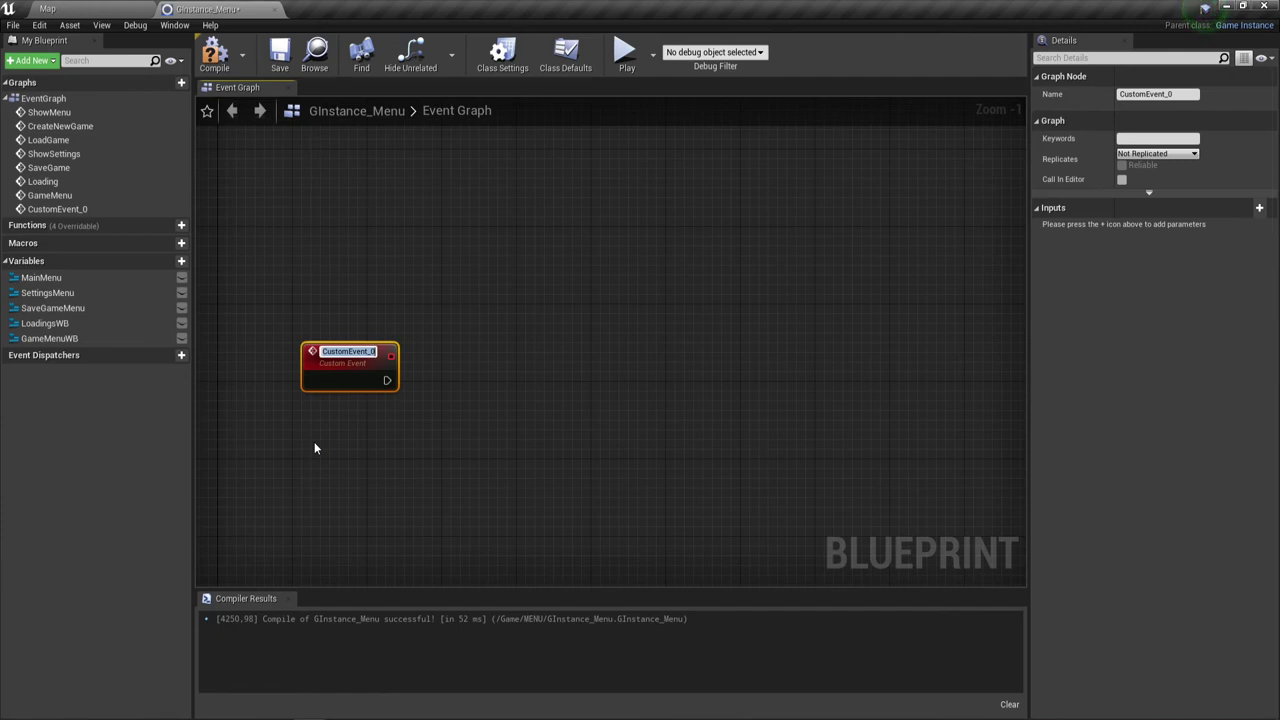
key(BackSpace)
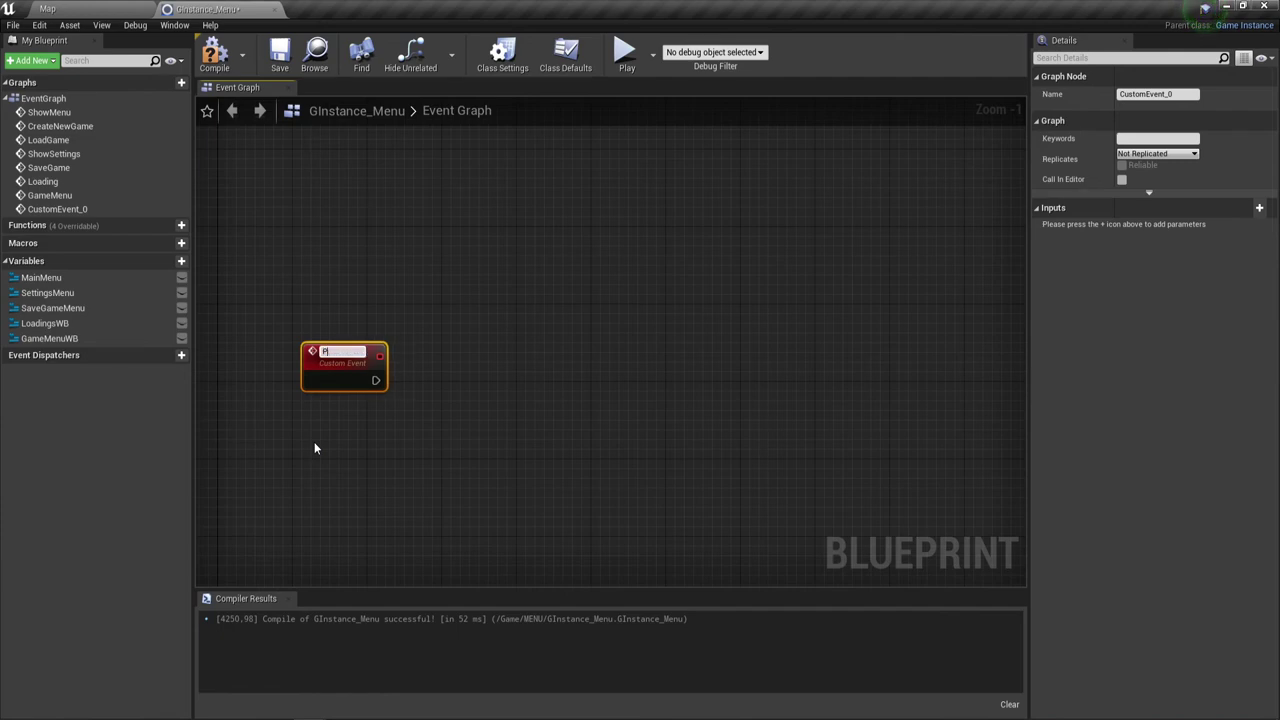
text(Re)
text(sume)
text(H)
key(BackSpace)
text(Game)
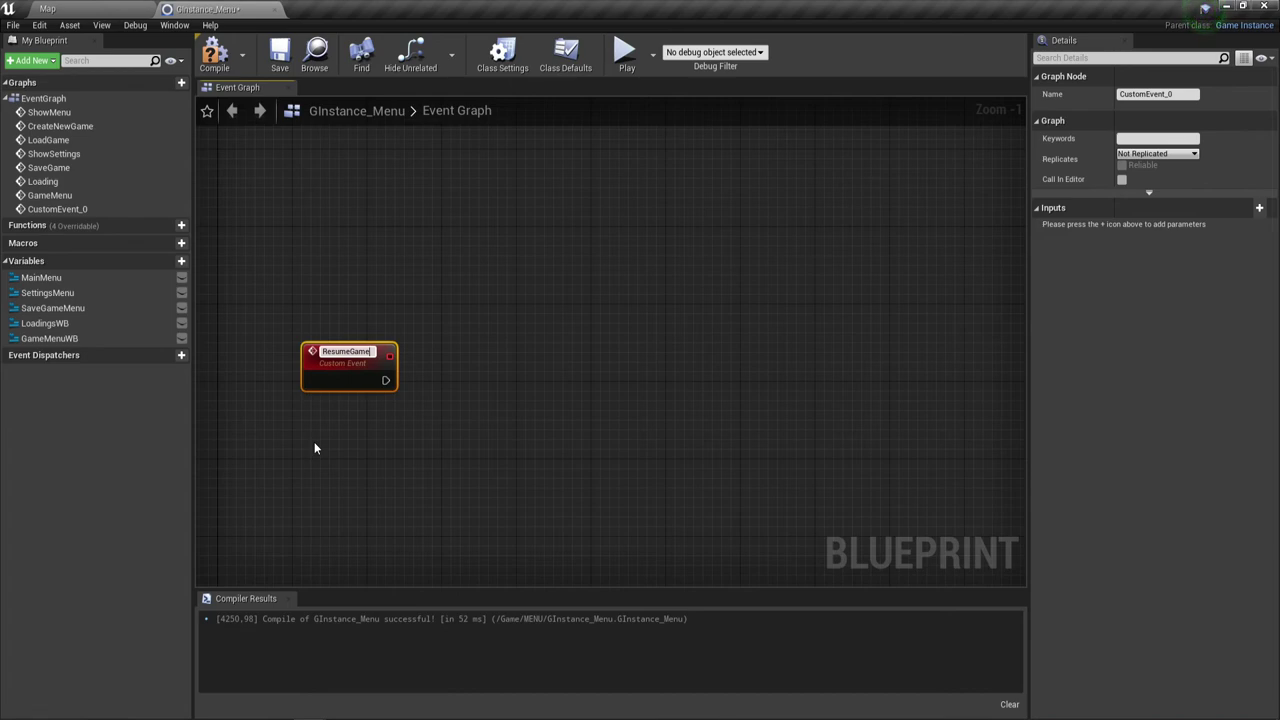
text(Menu)
key(Return)
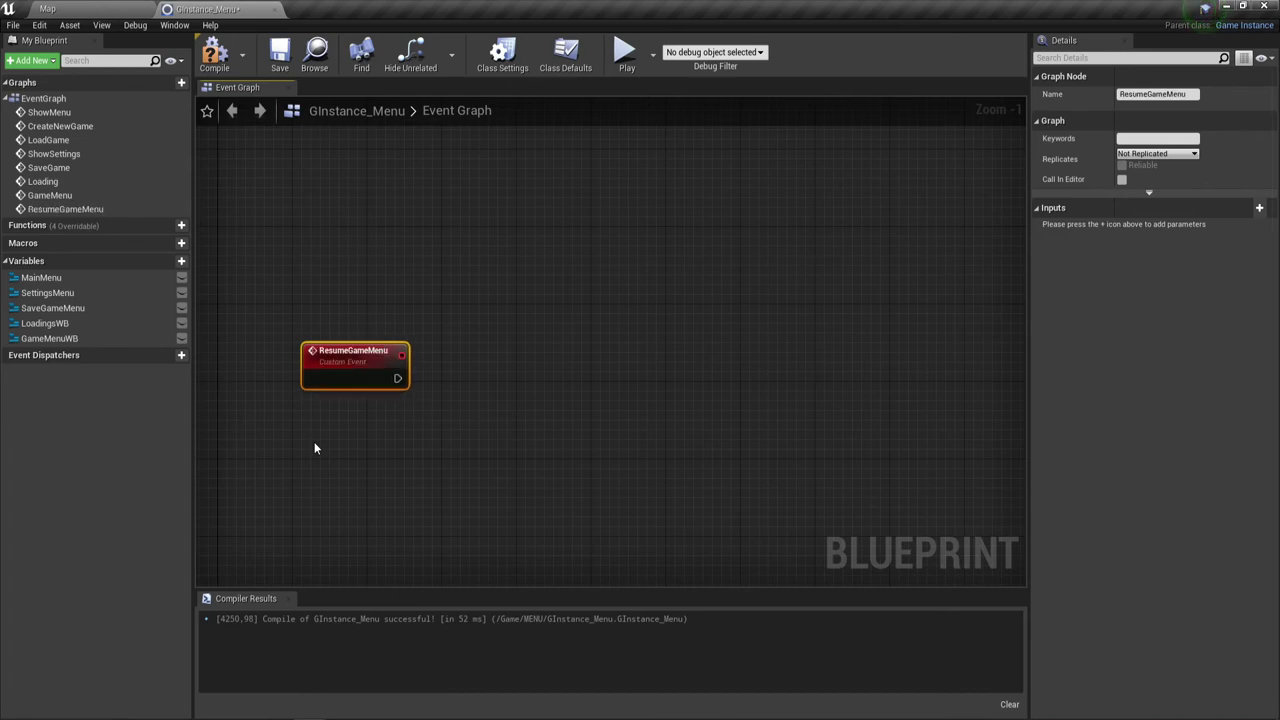
right_drag(508, 456, 447, 387)
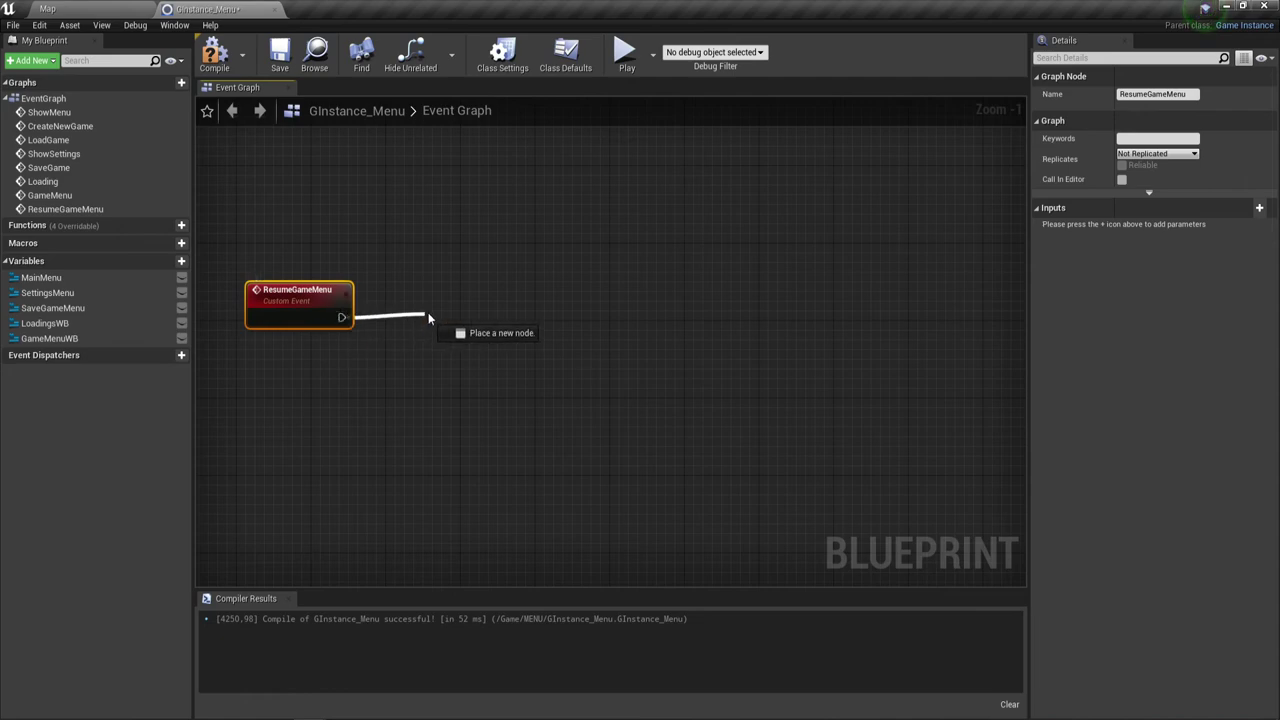
Place a GameMenuWB getter and connect its Remove from Parent node after ResumeGameMenu.
drag(340, 317, 409, 322)
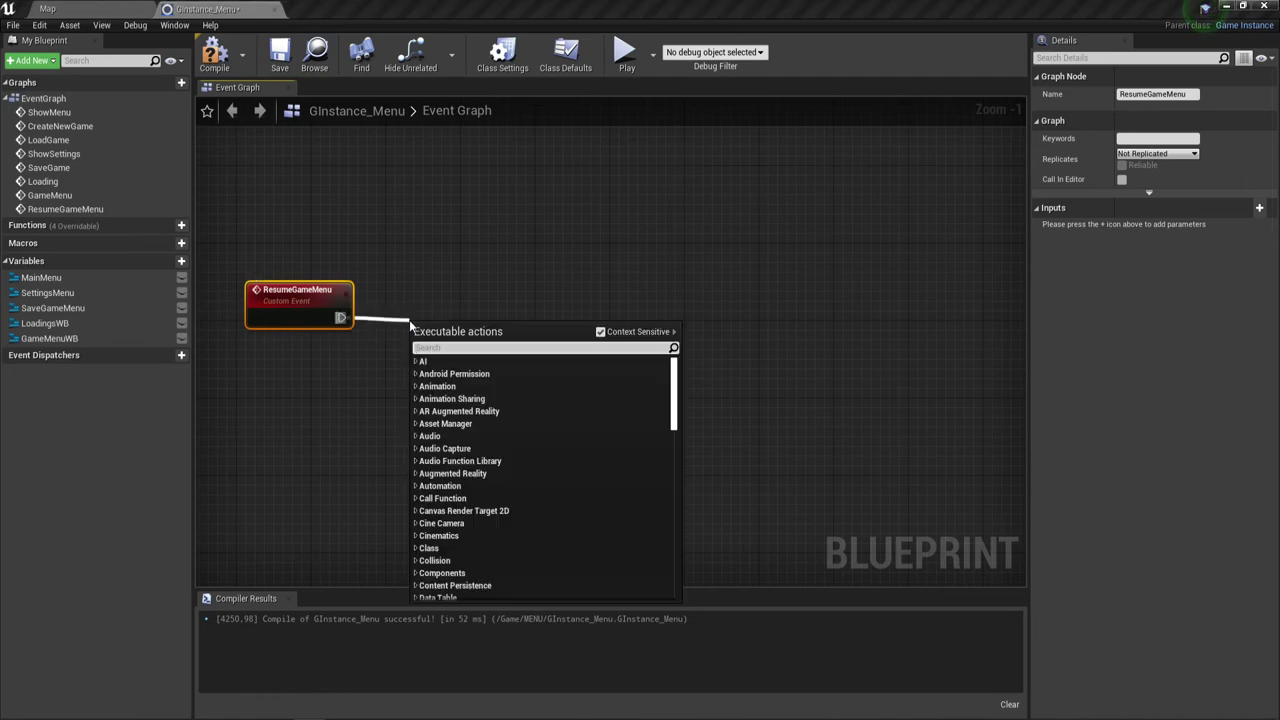
text(re)
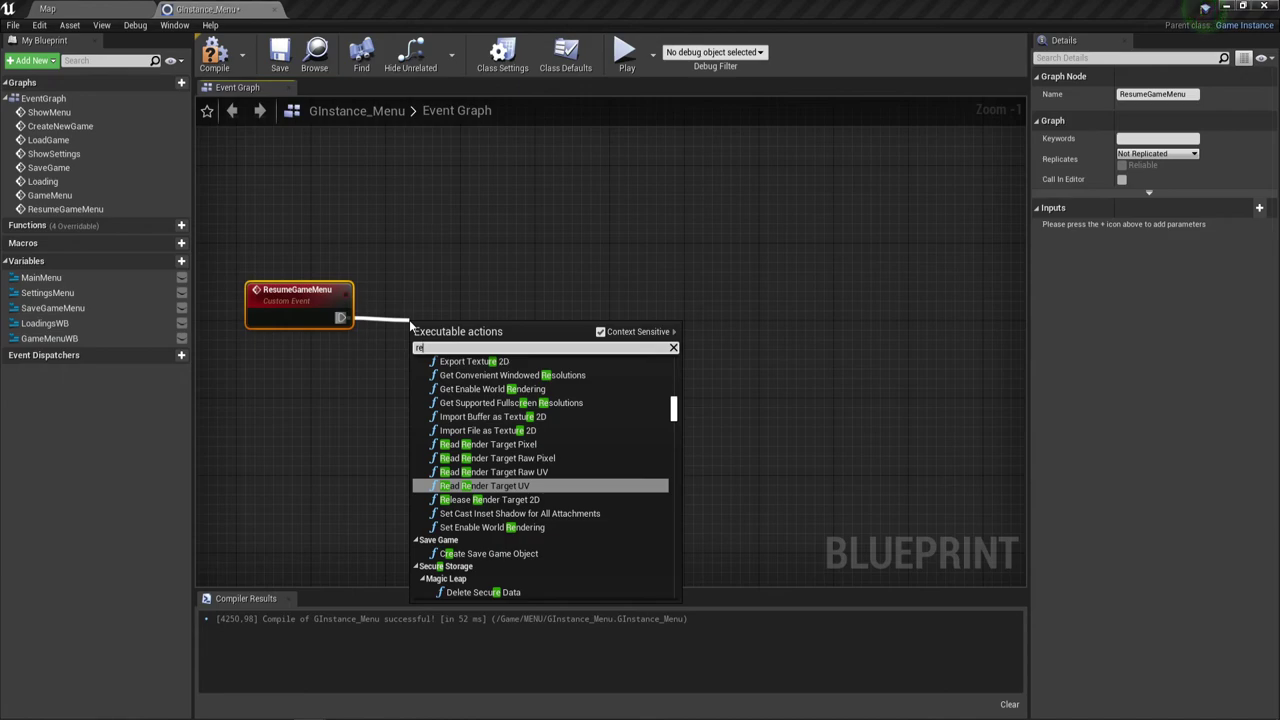
click(574, 293)
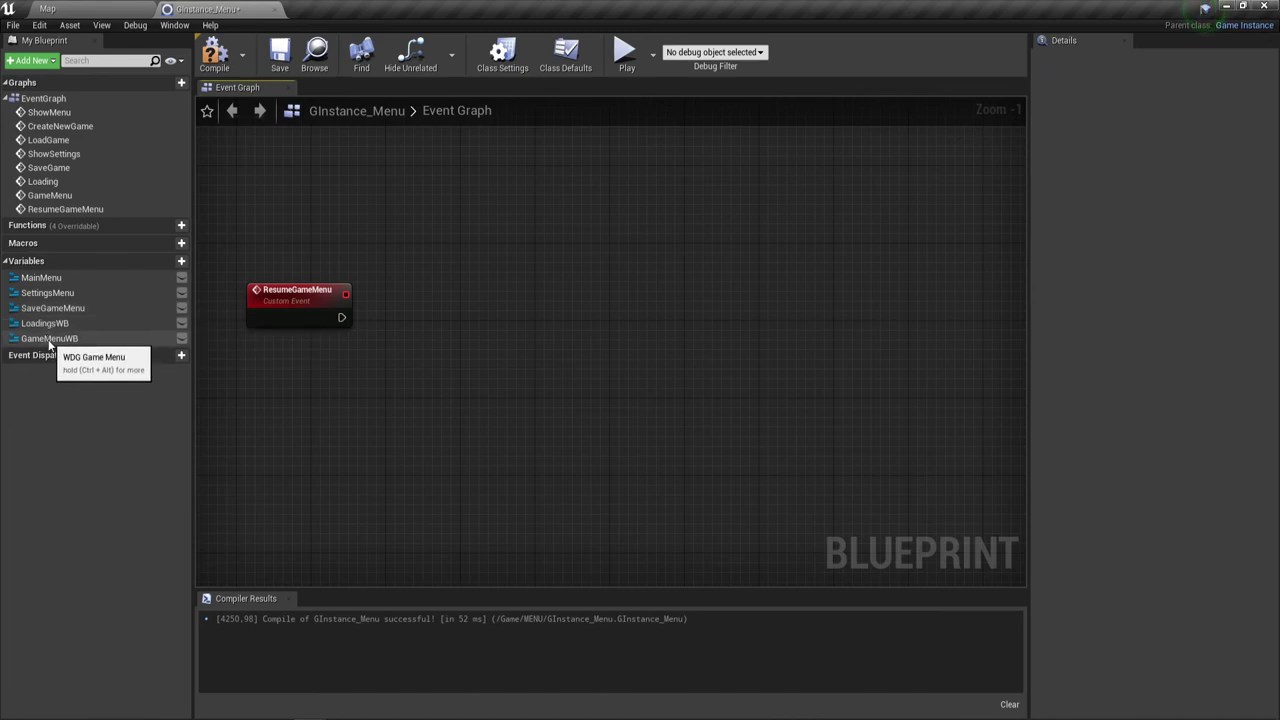
mouse_move(50, 338)
mouse_down()
mouse_move(263, 412)
mouse_move(286, 358)
mouse_move(402, 318)
mouse_up()
click(300, 369)
text(re)
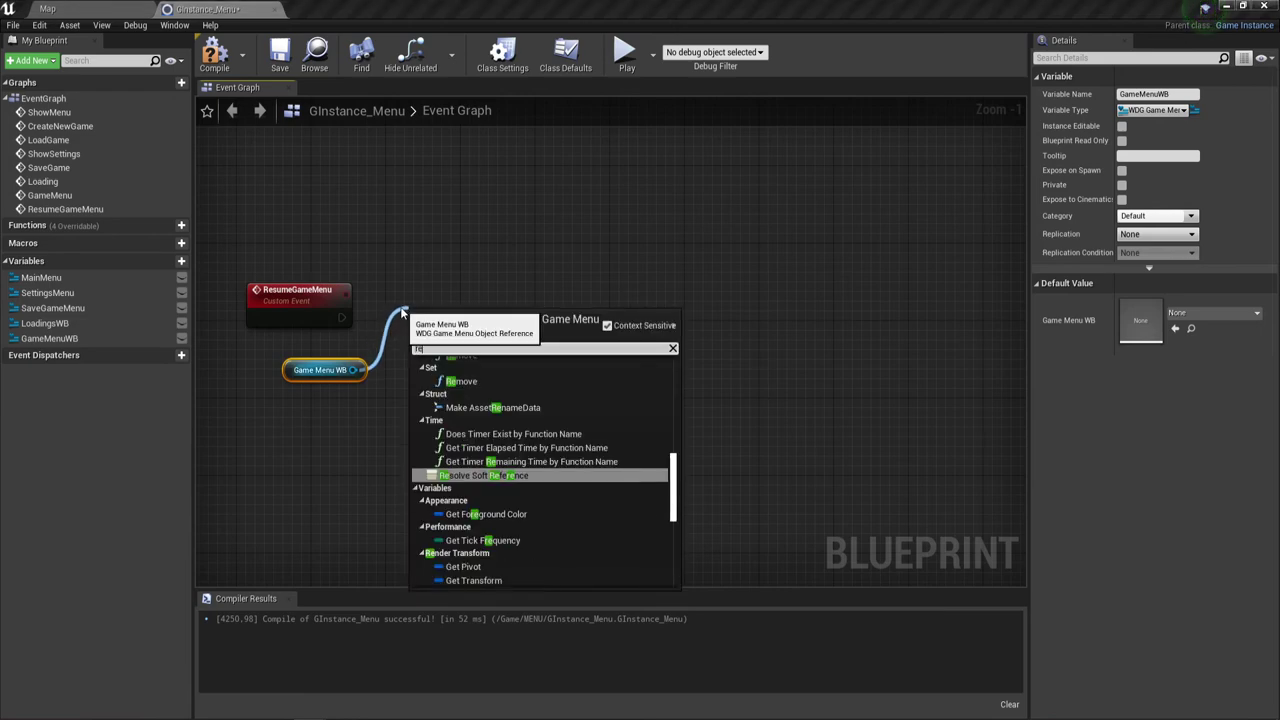
text(mo)
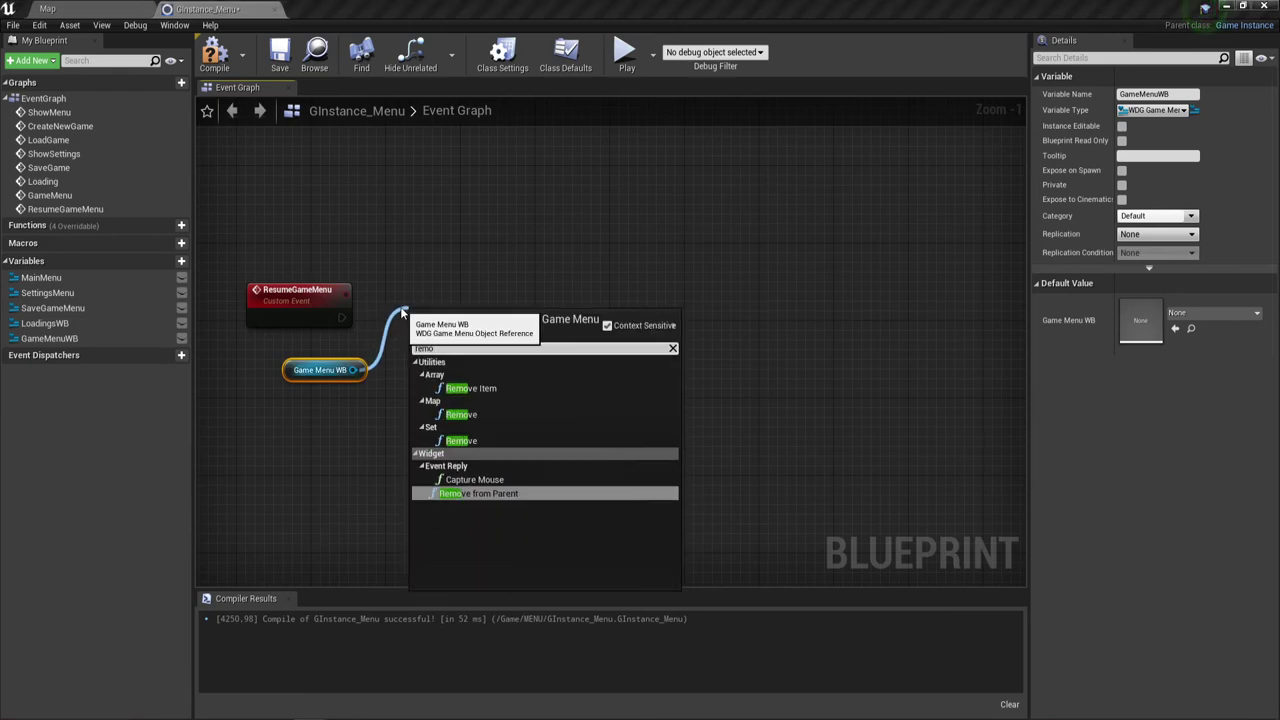
click(519, 494)
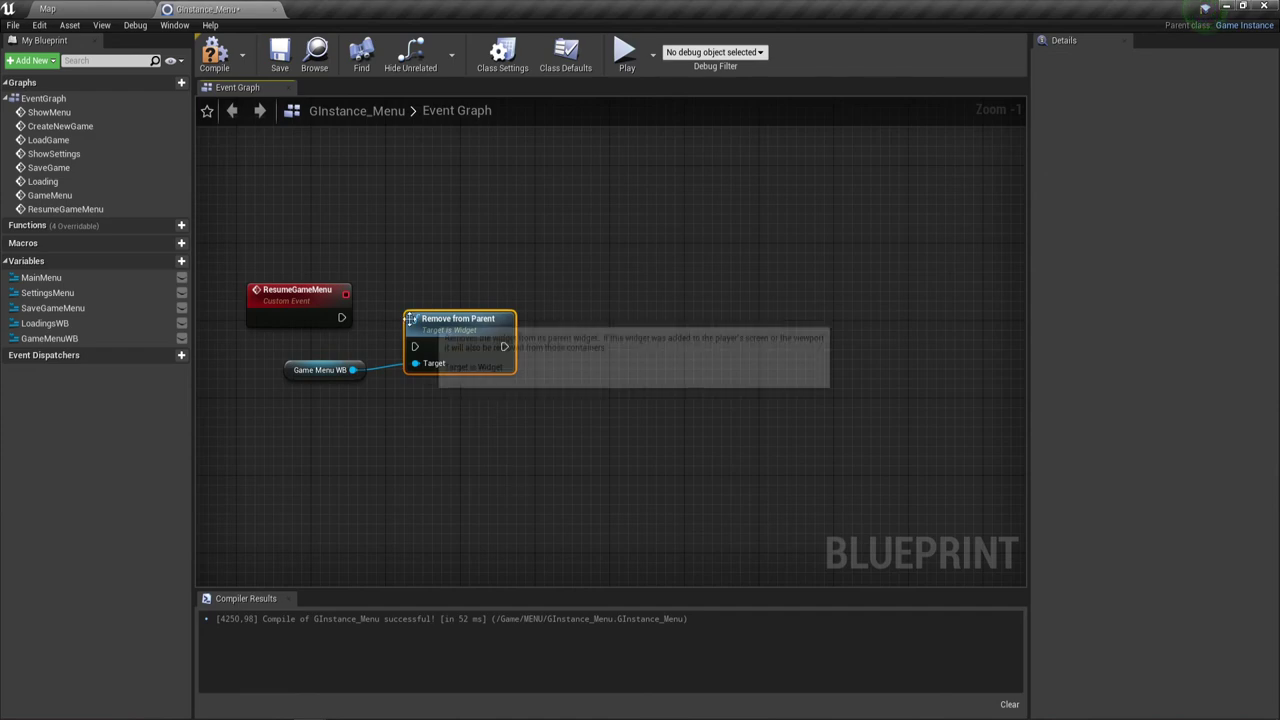
mouse_move(341, 318)
mouse_down()
mouse_move(414, 346)
mouse_move(416, 300)
mouse_up()
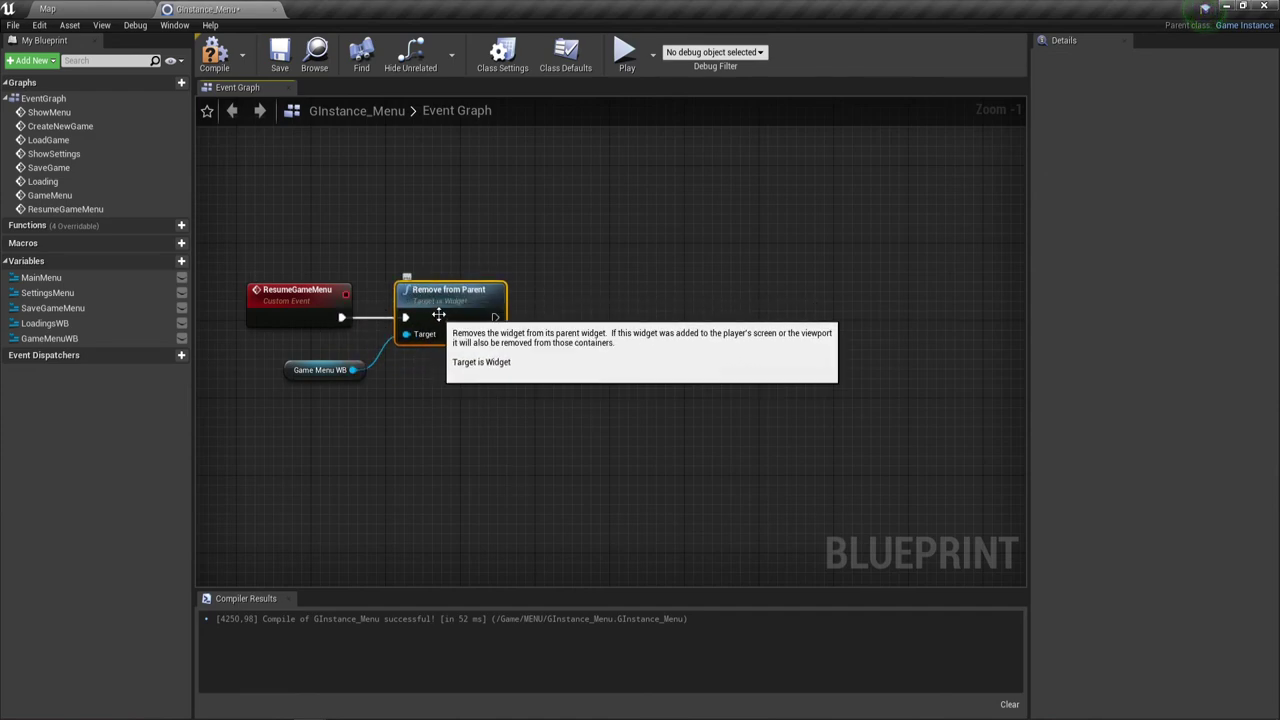
Add a Set Game Paused node after Remove from Parent.
drag(495, 317, 535, 318)
text(set)
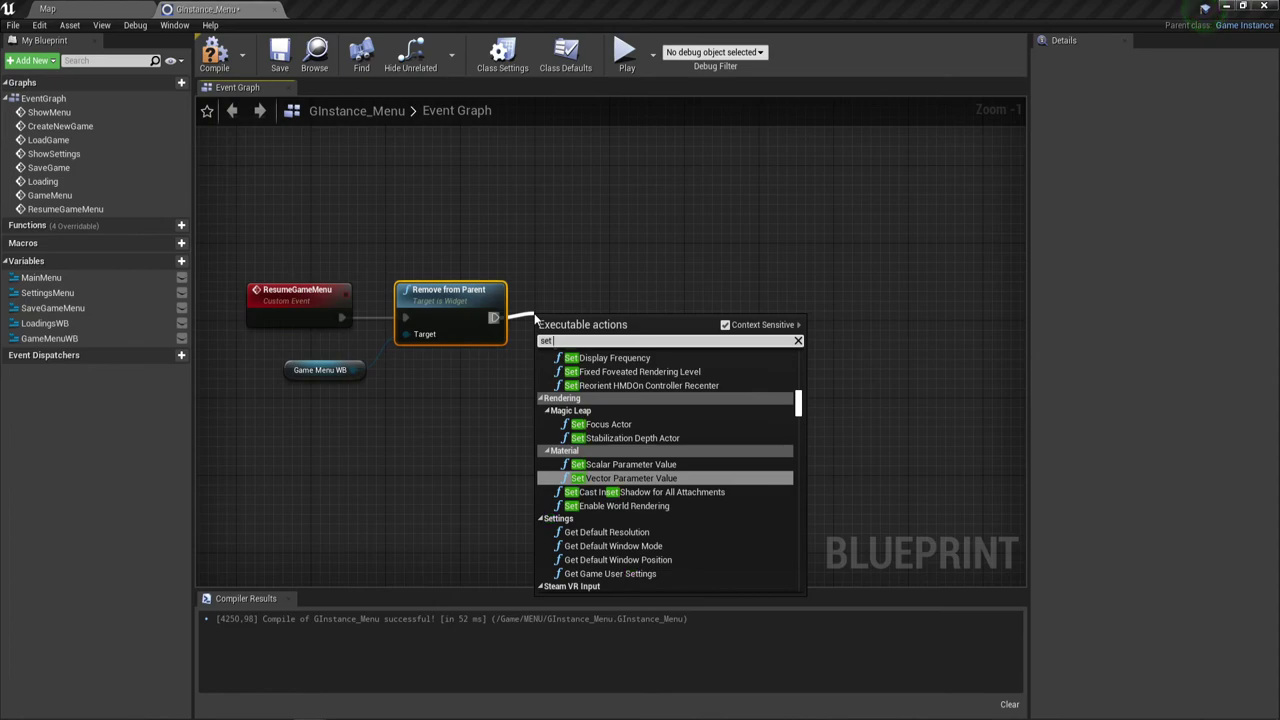
text( game)
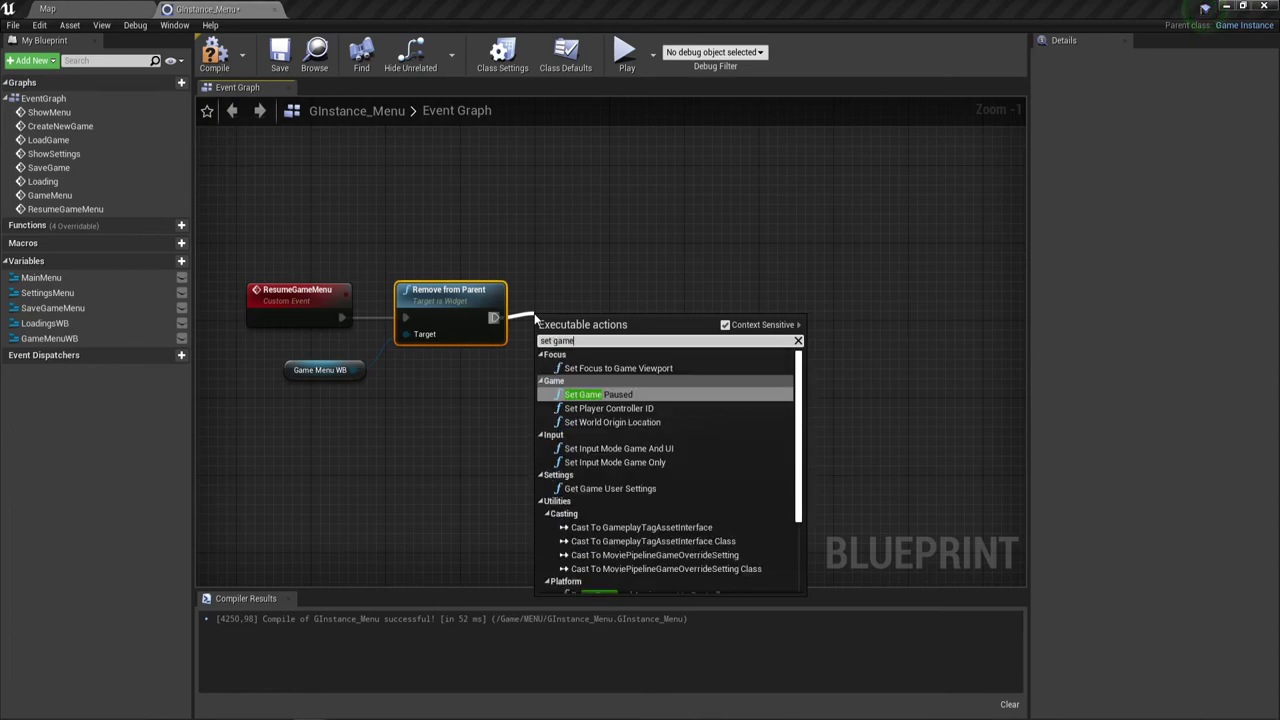
click(596, 395)
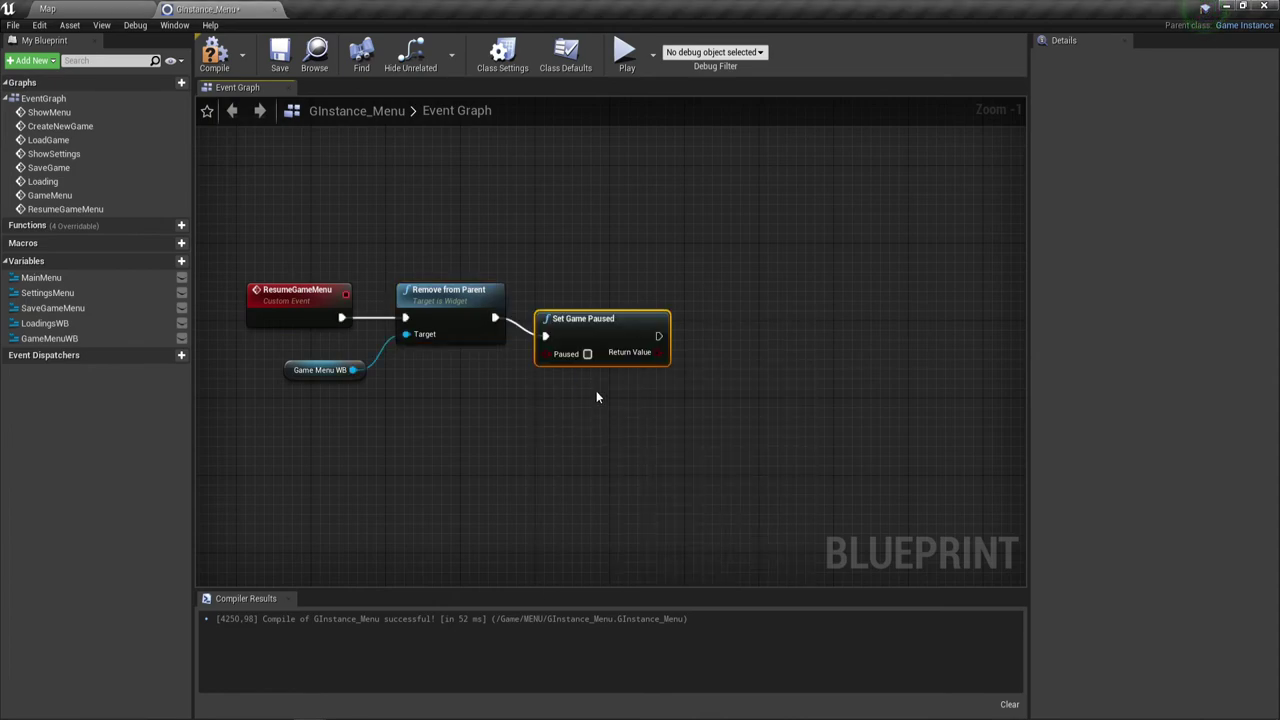
drag(586, 338, 577, 319)
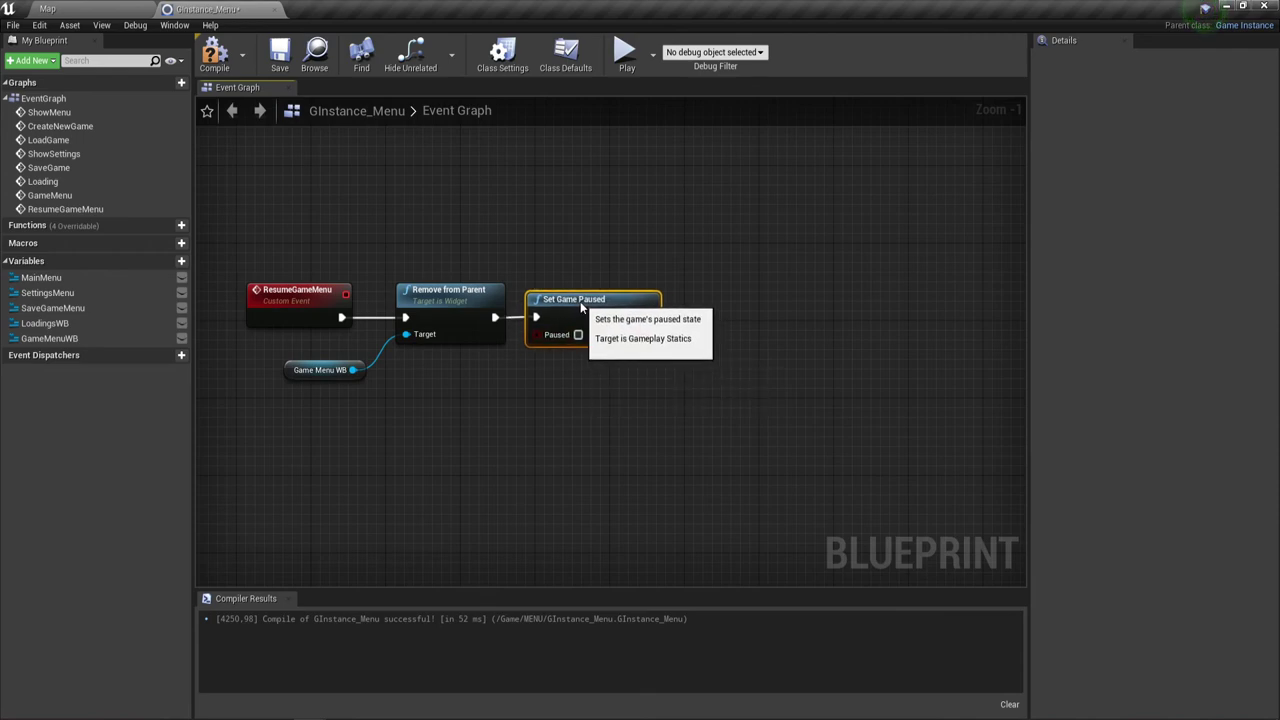
drag(565, 242, 618, 379)
Paste a copy of the Get Player Controller node below the ResumeGameMenu chain.
right_drag(705, 399, 602, 384)
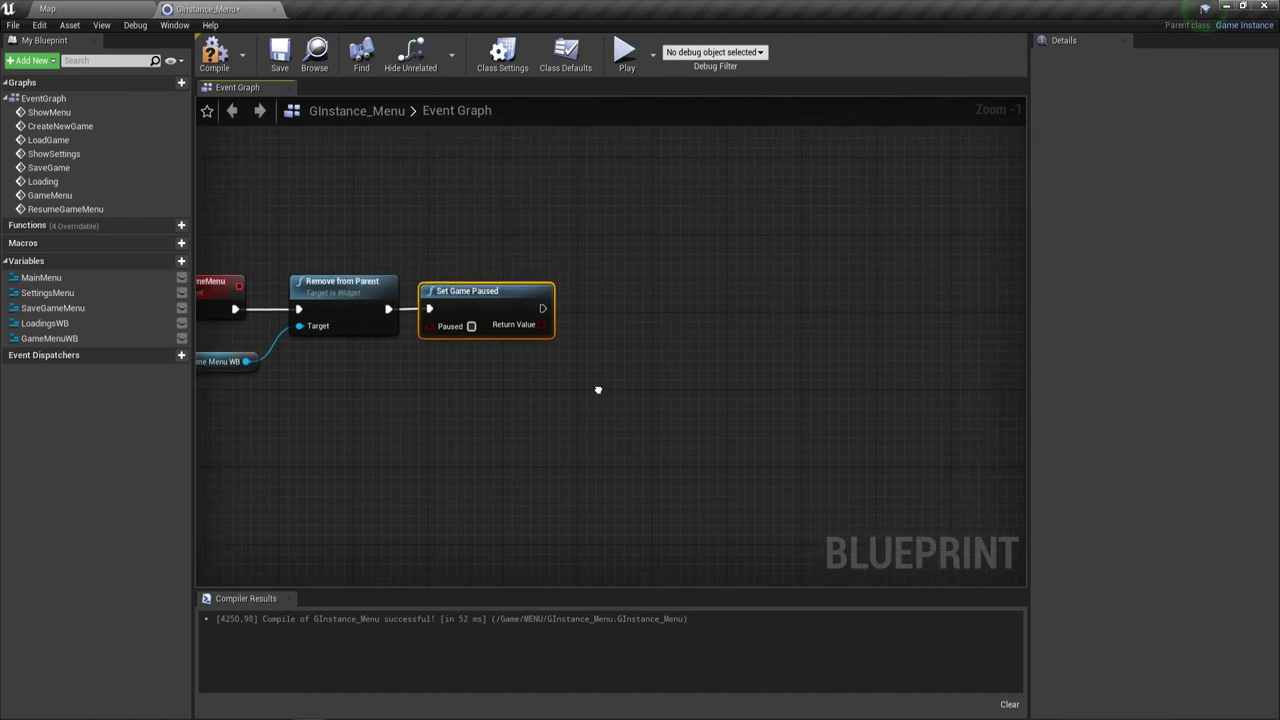
scroll(602, 383, down, 1)
right_drag(542, 240, 600, 391)
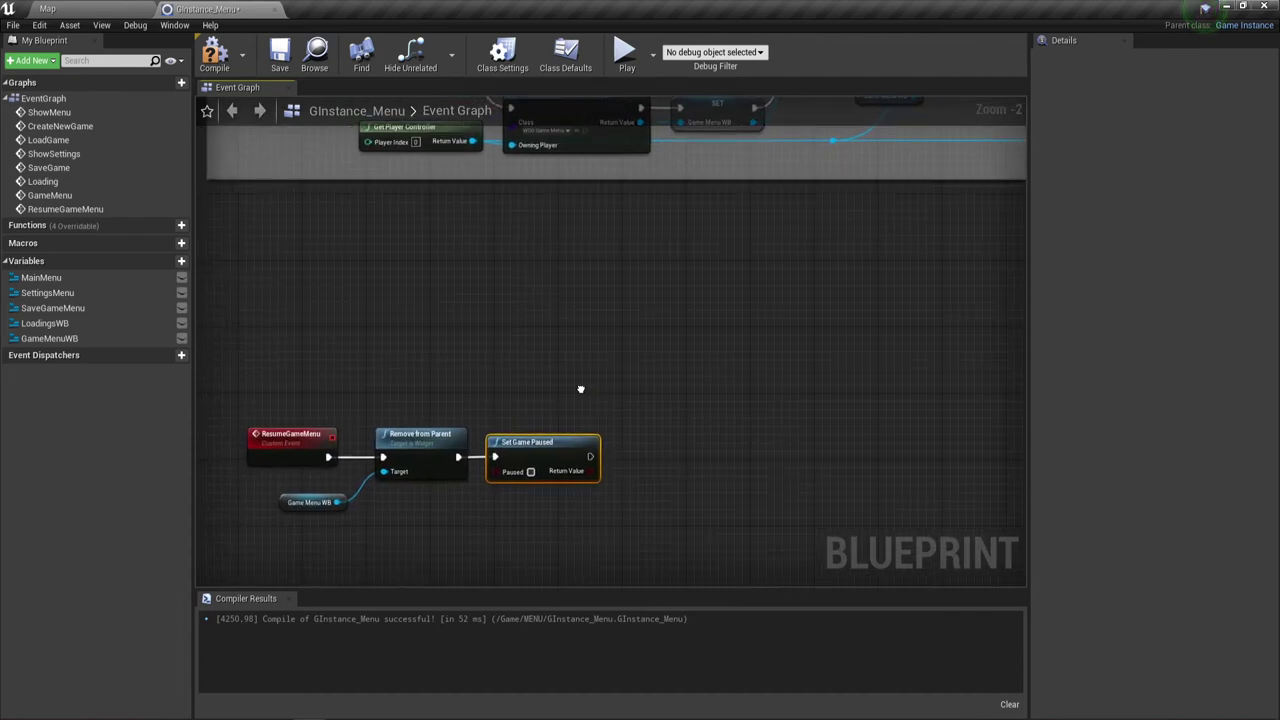
click(460, 144)
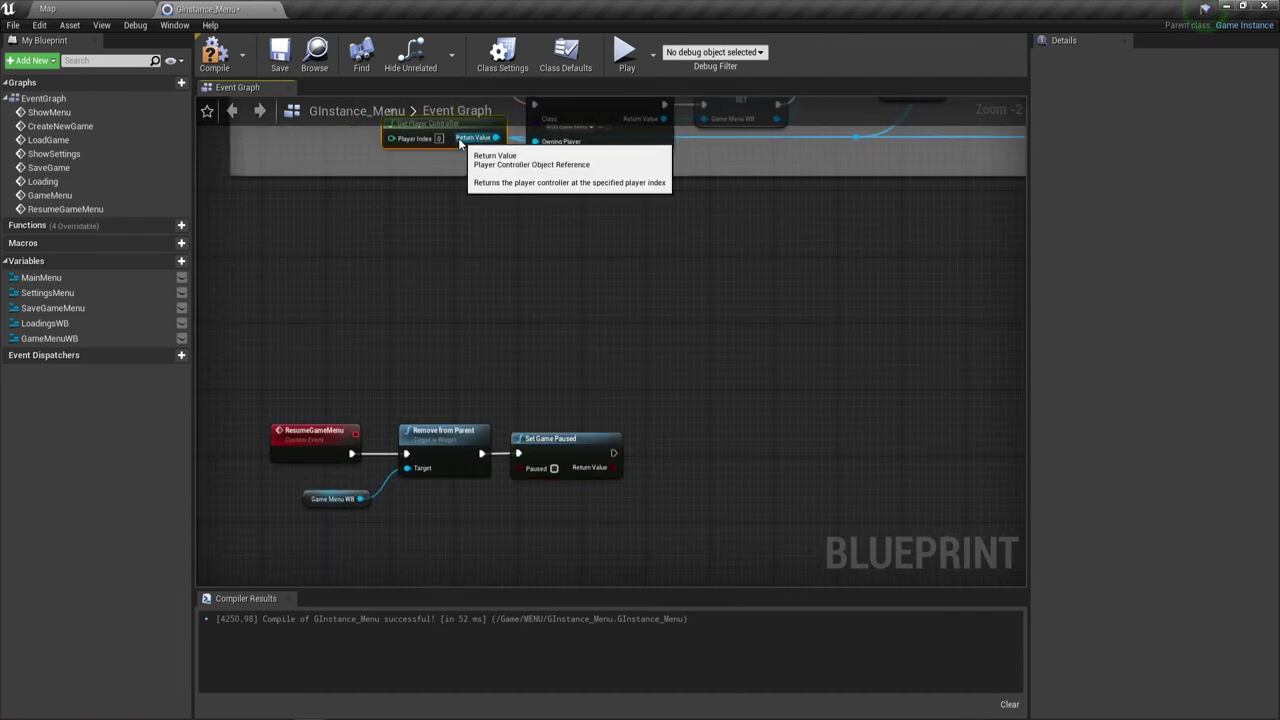
right_drag(631, 393, 507, 367)
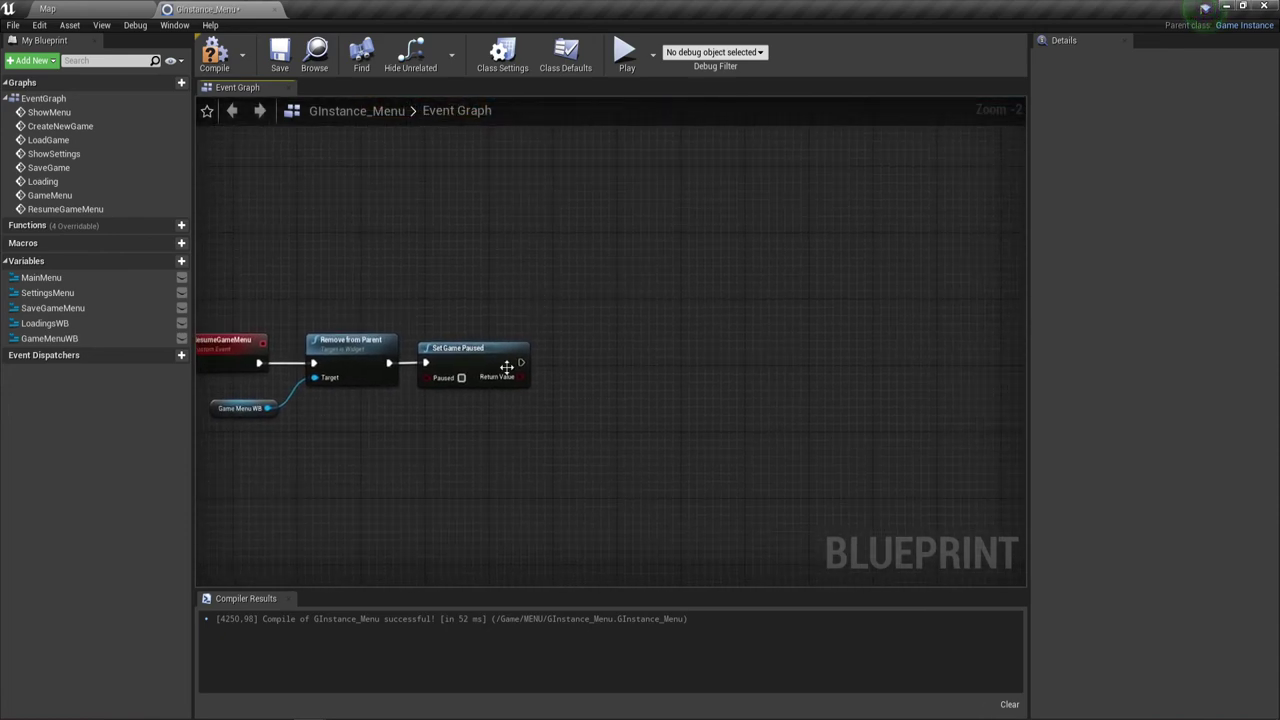
key(ctrl+v)
right_drag(575, 430, 476, 358)
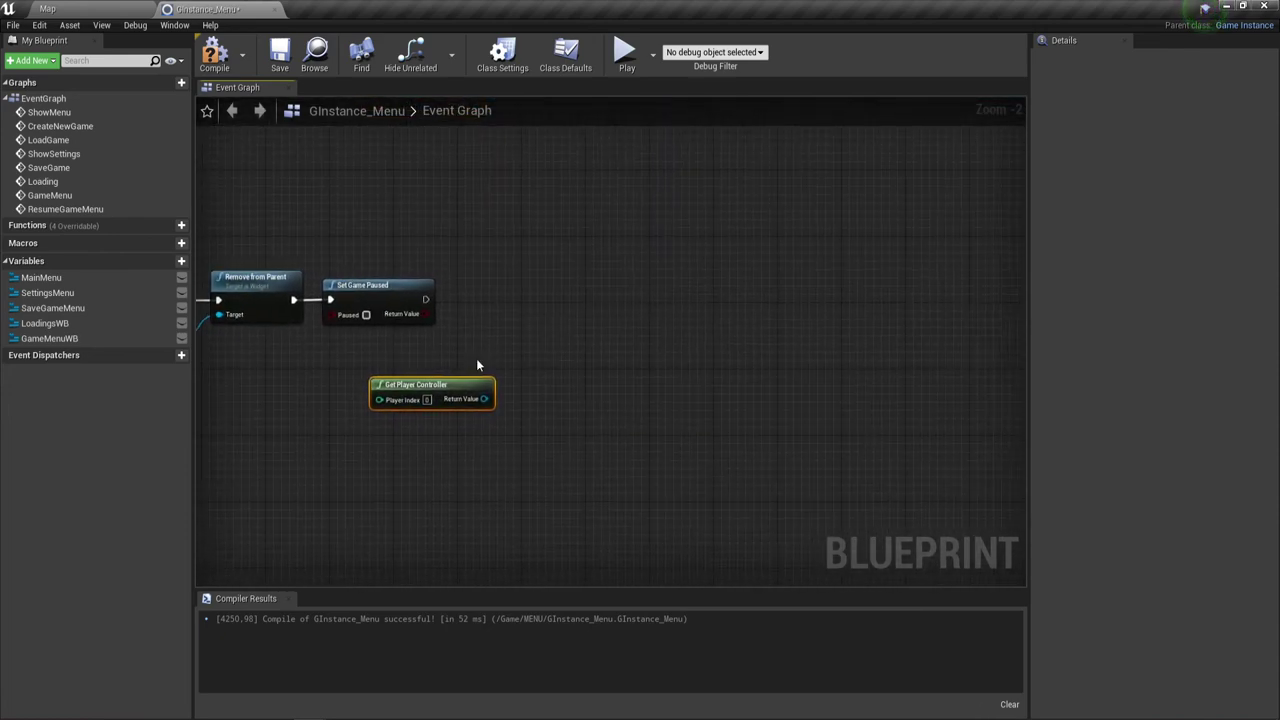
scroll(476, 358, up, 1)
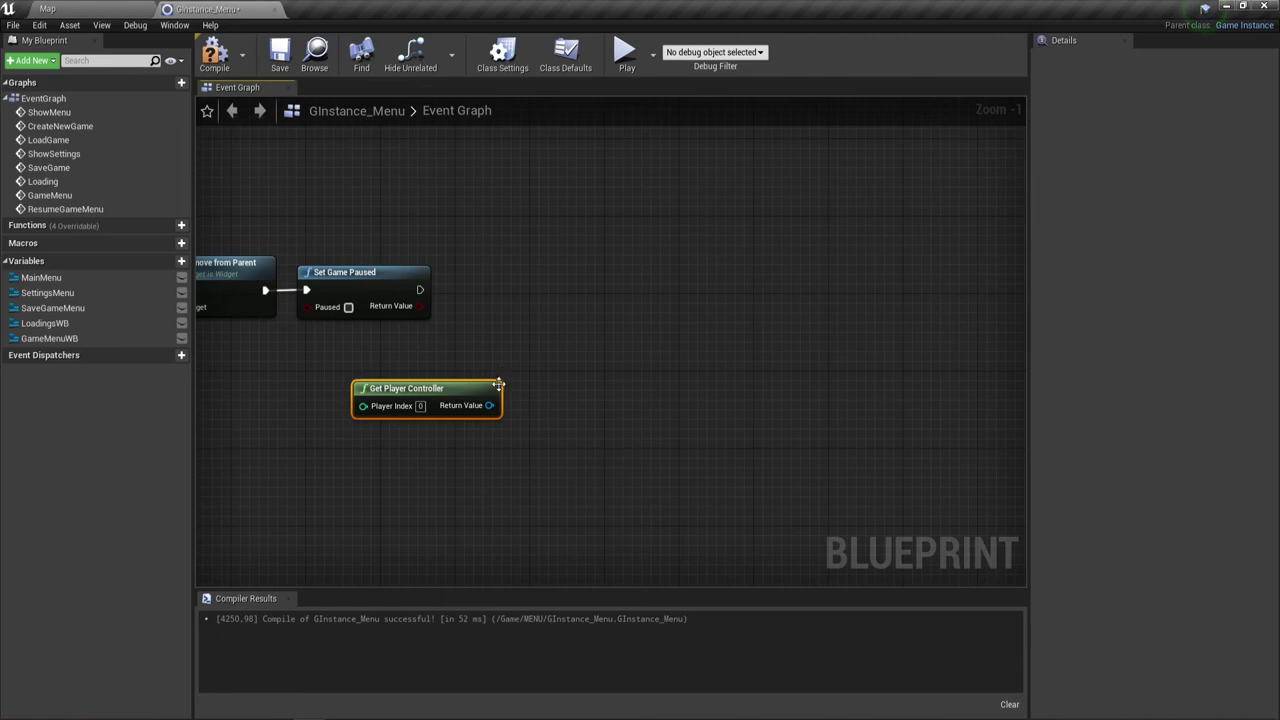
Add Set Input Mode Game Only from the player controller, running after Set Game Paused.
drag(489, 406, 472, 279)
text(se)
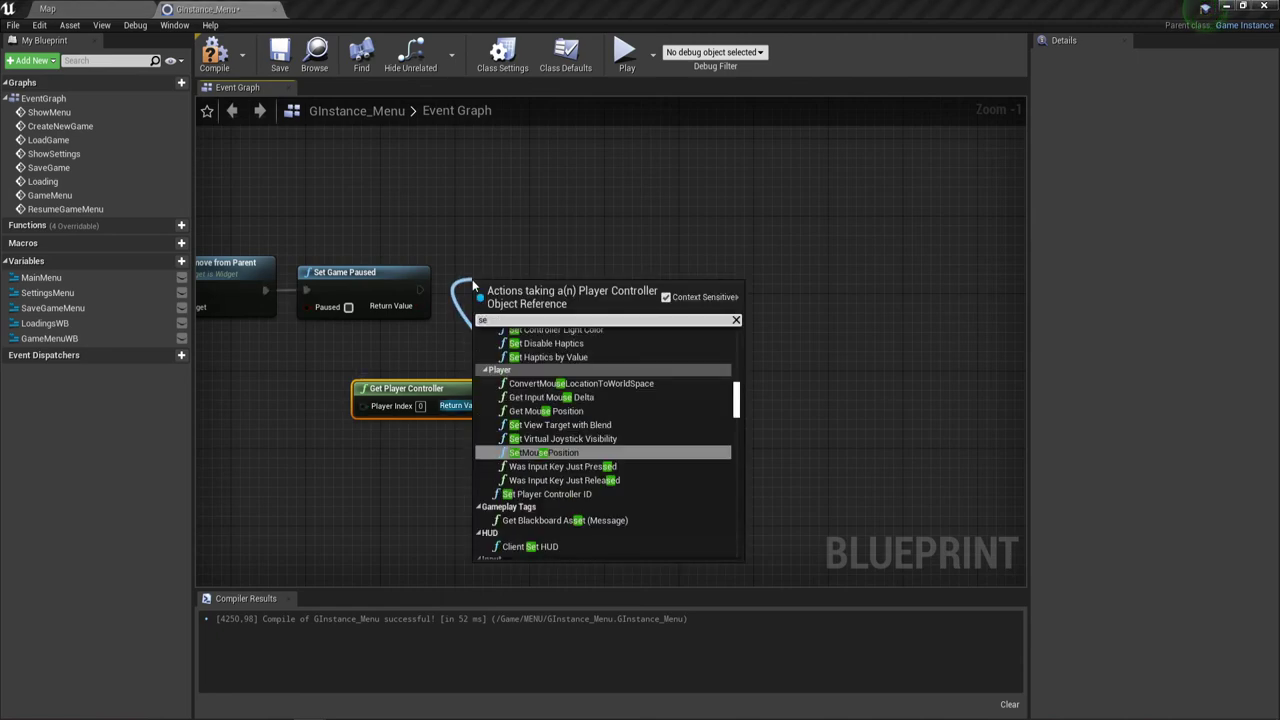
text(t i)
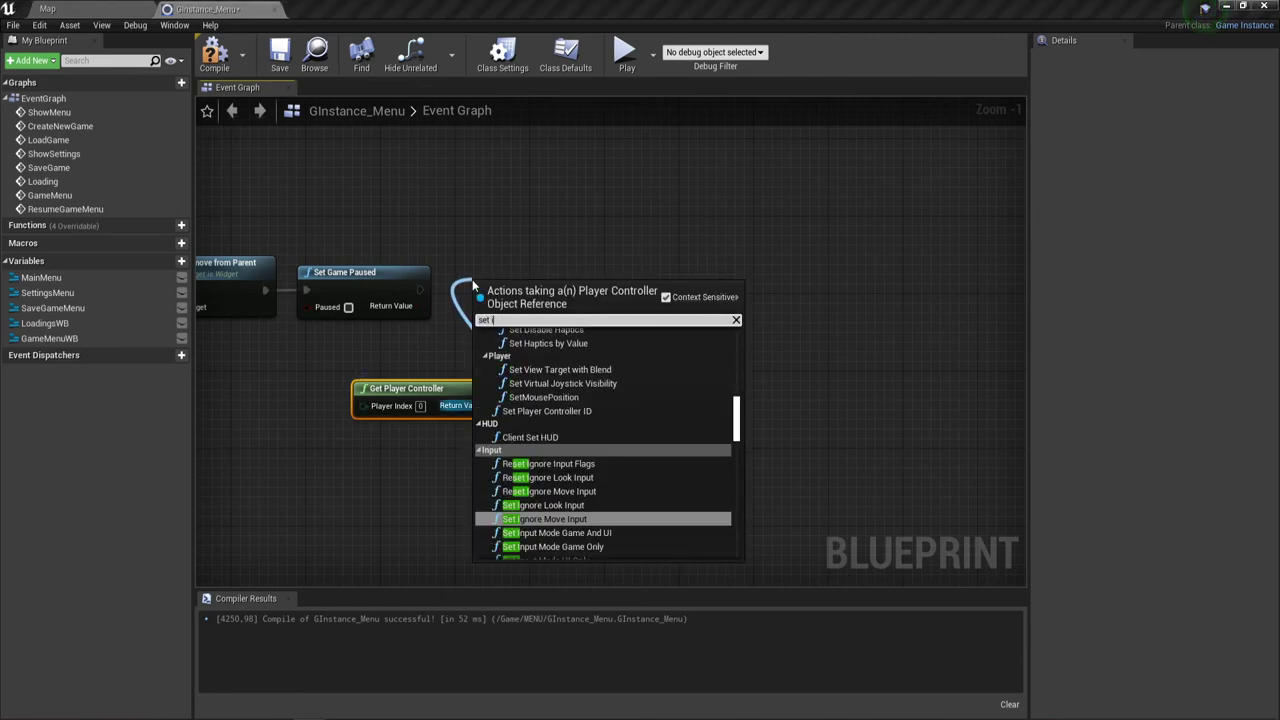
text(n)
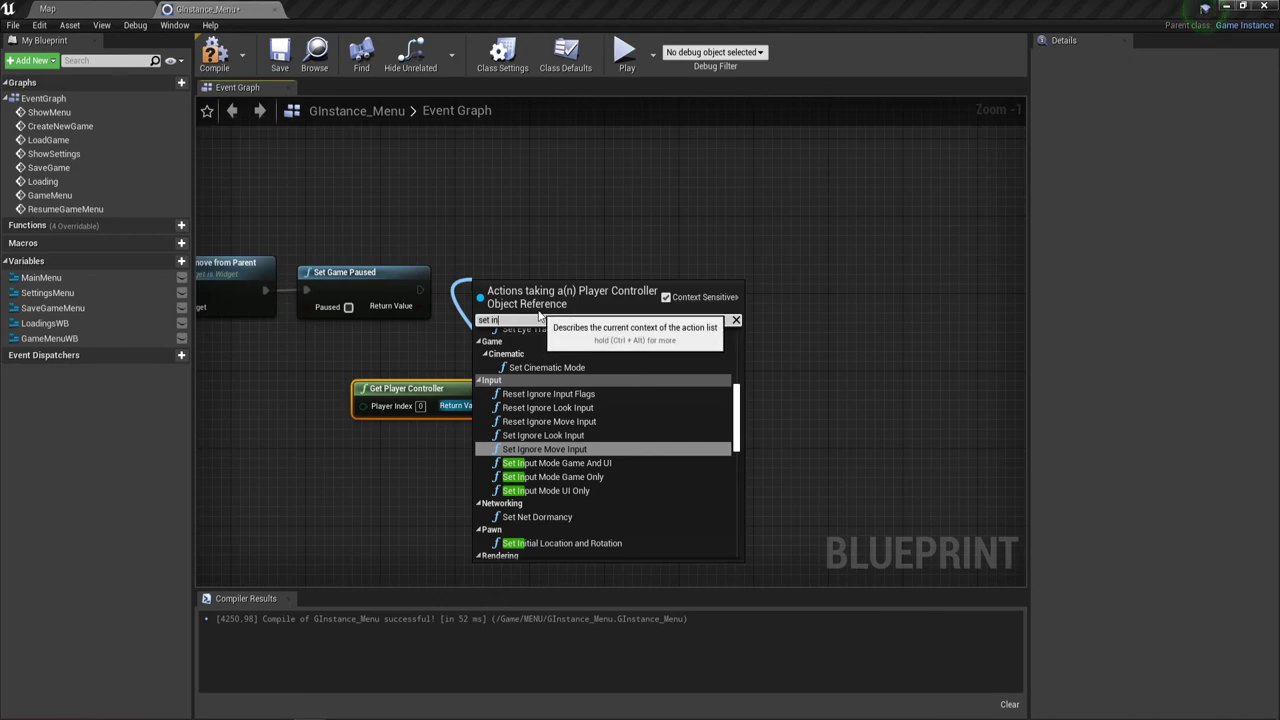
click(589, 483)
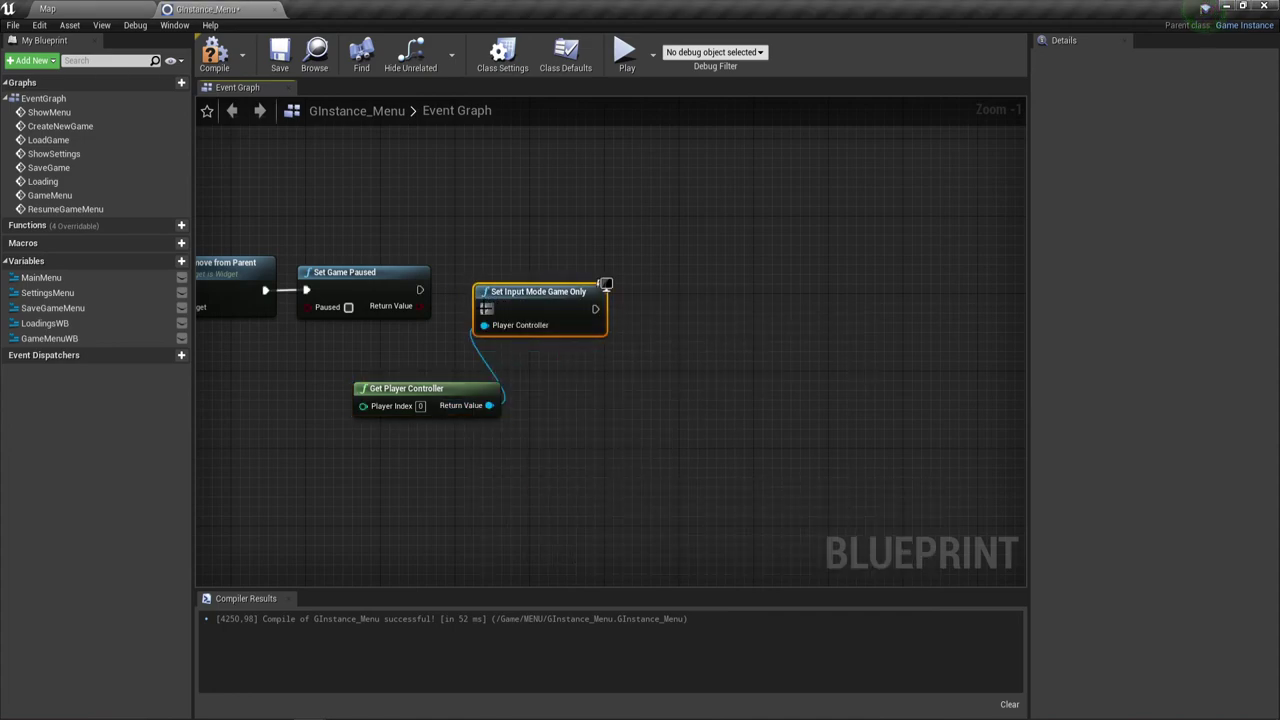
mouse_move(417, 290)
mouse_down()
mouse_move(484, 309)
mouse_move(550, 272)
mouse_up()
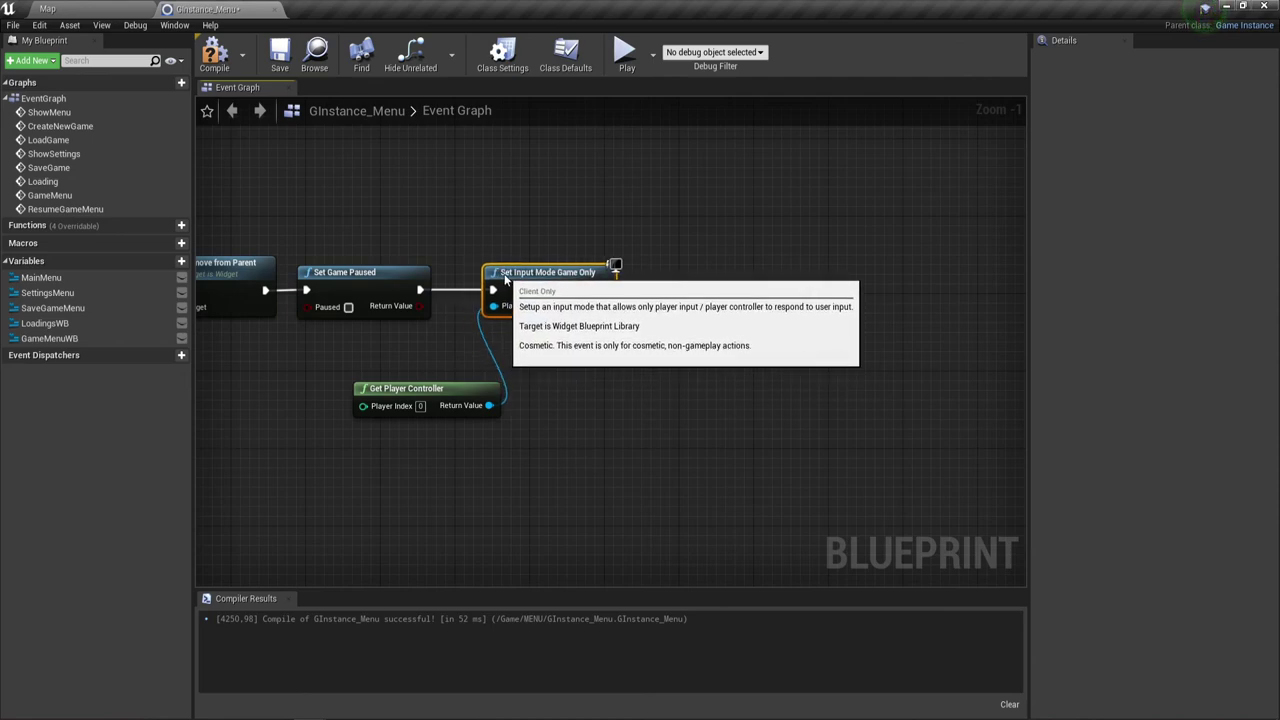
drag(459, 390, 401, 351)
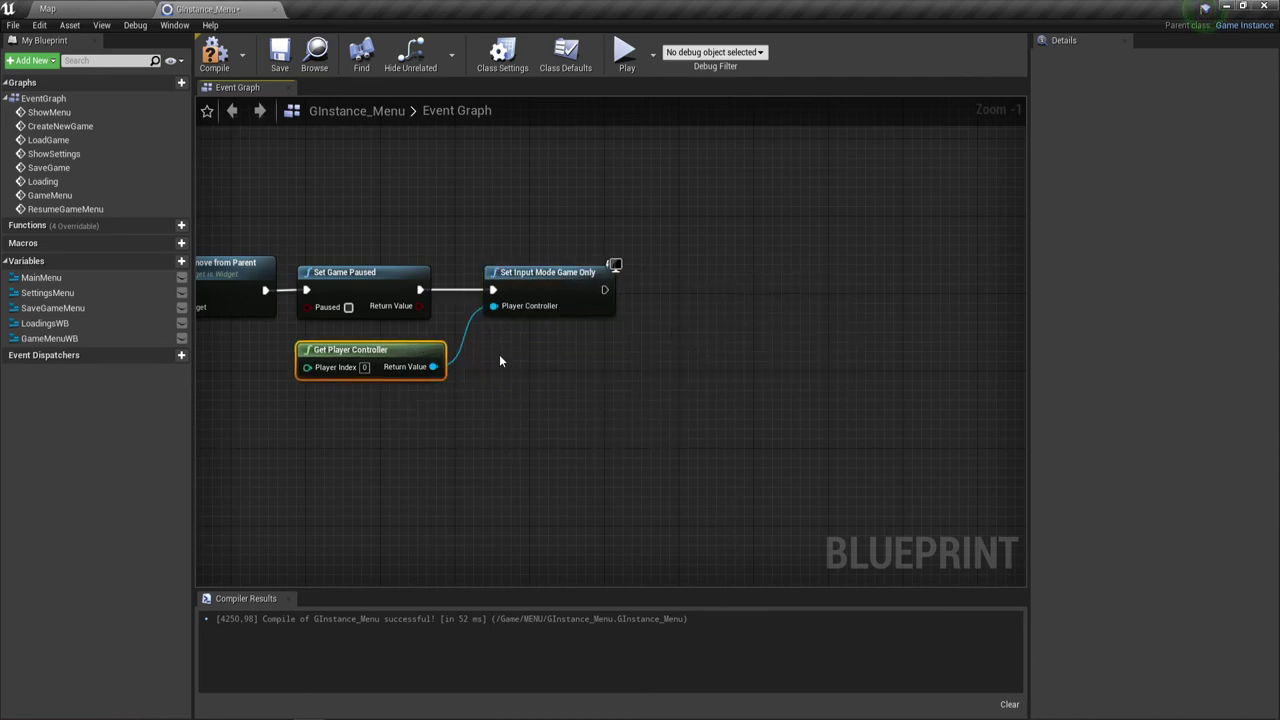
Add an unchecked Set Show Mouse Cursor on the player controller after Set Input Mode Game Only.
drag(433, 366, 738, 280)
text(s)
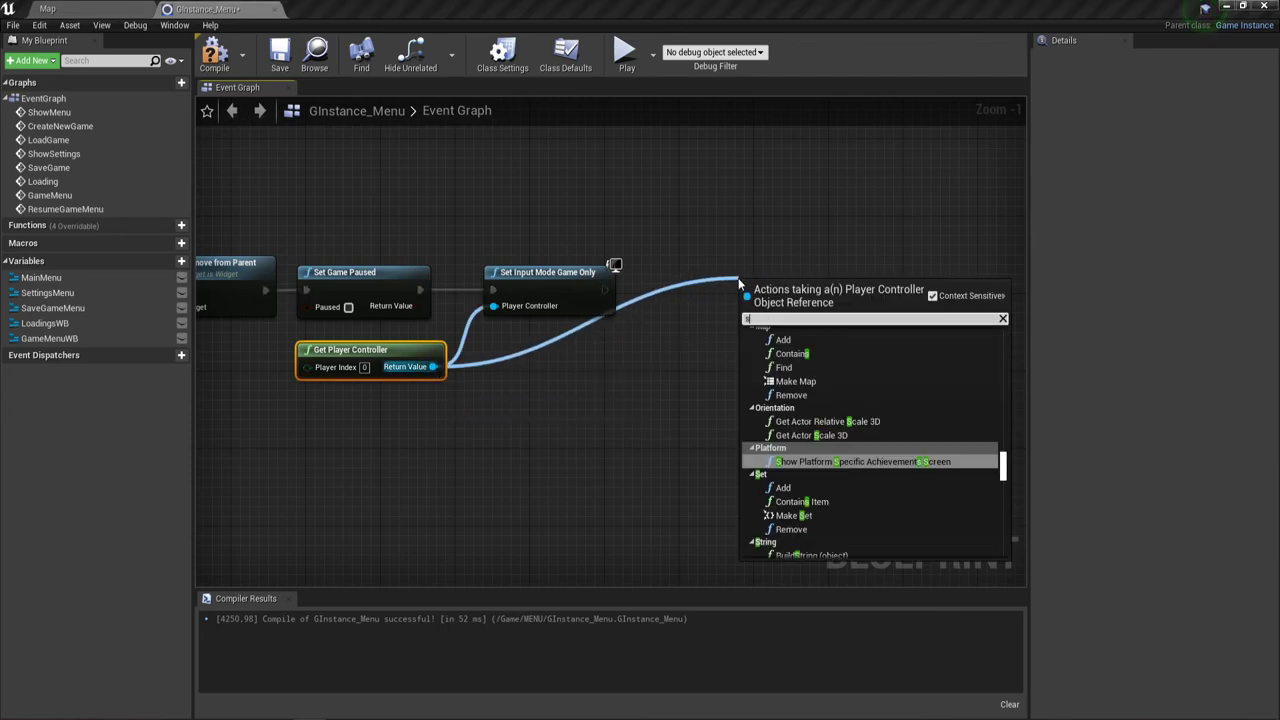
text(hoe)
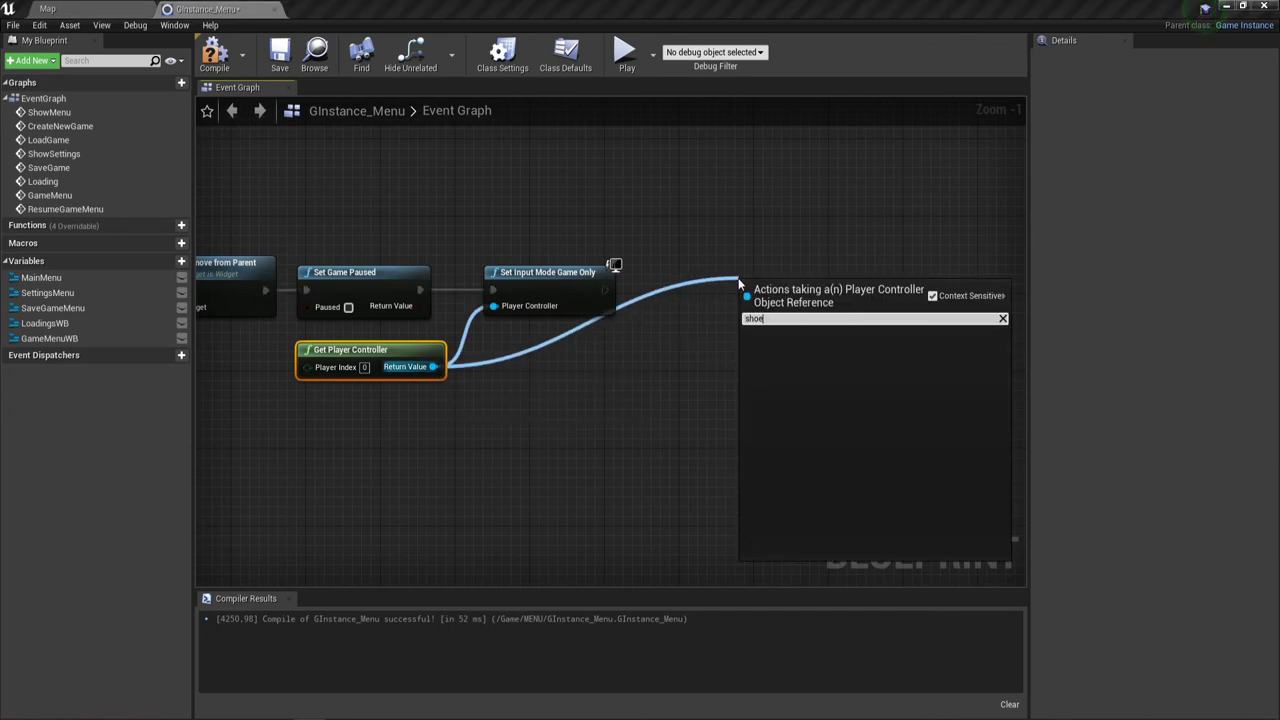
key(BackSpace)
text(w)
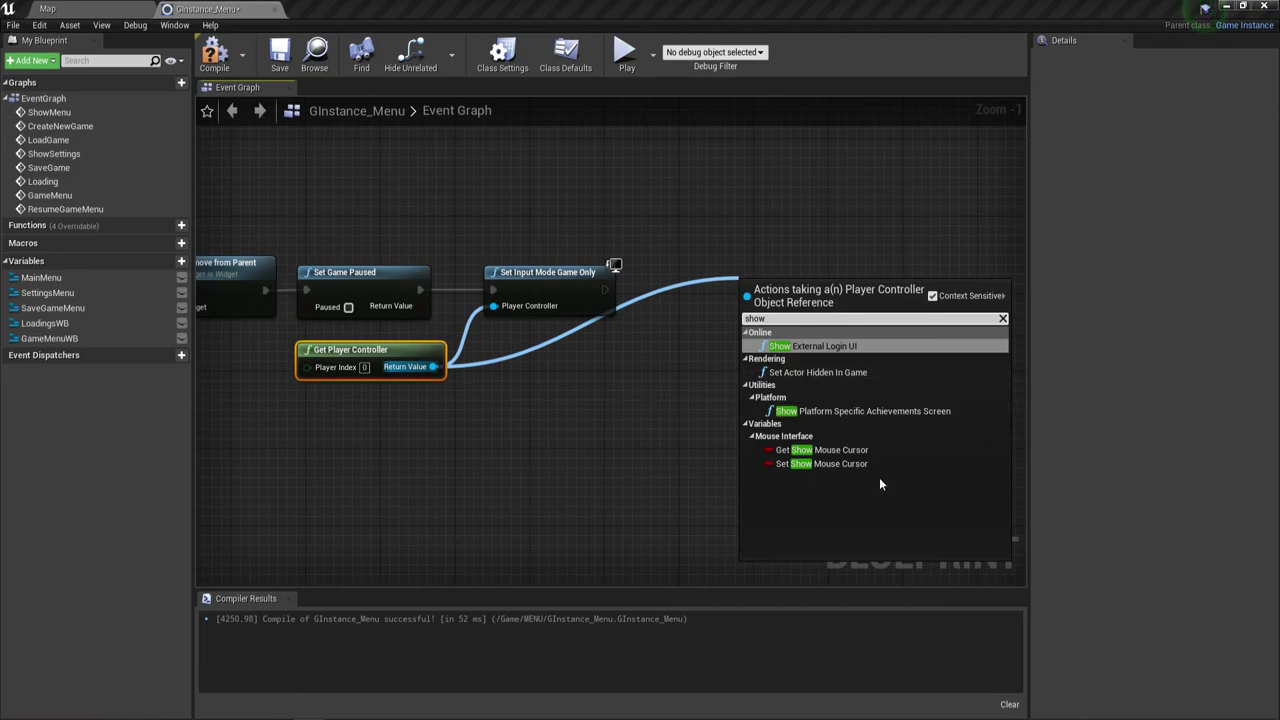
click(834, 465)
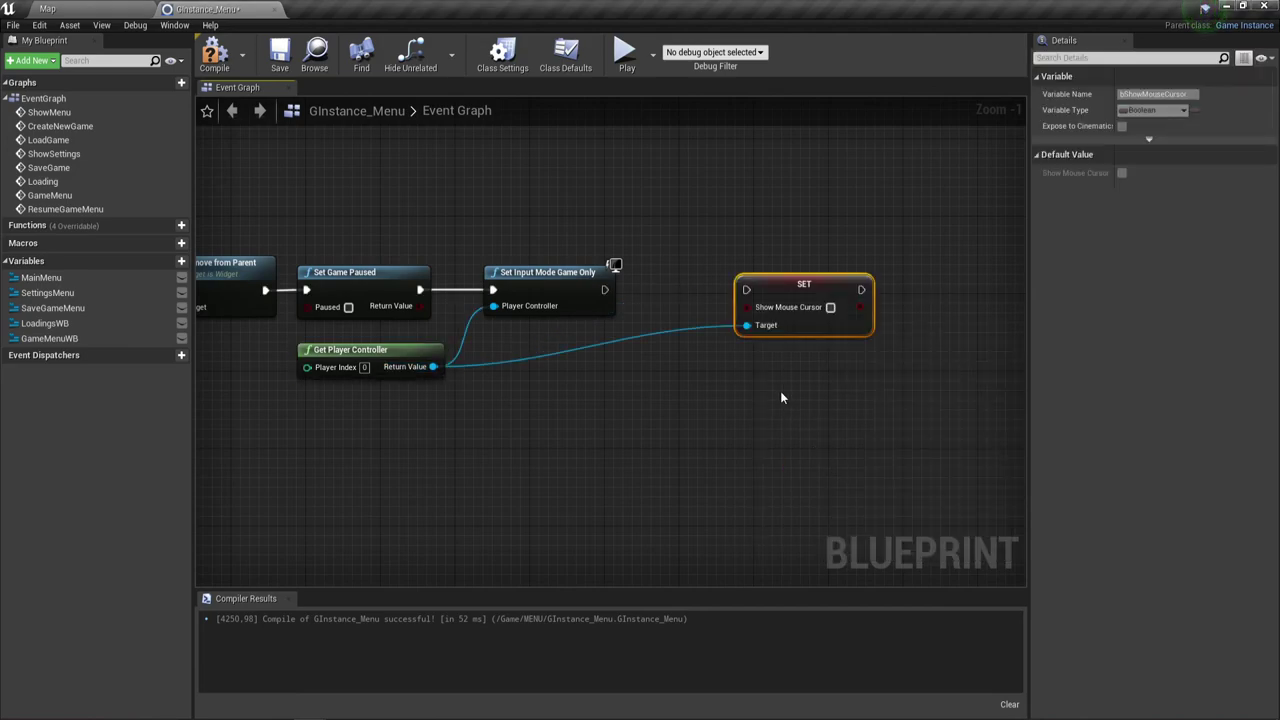
drag(746, 289, 605, 289)
drag(780, 296, 696, 296)
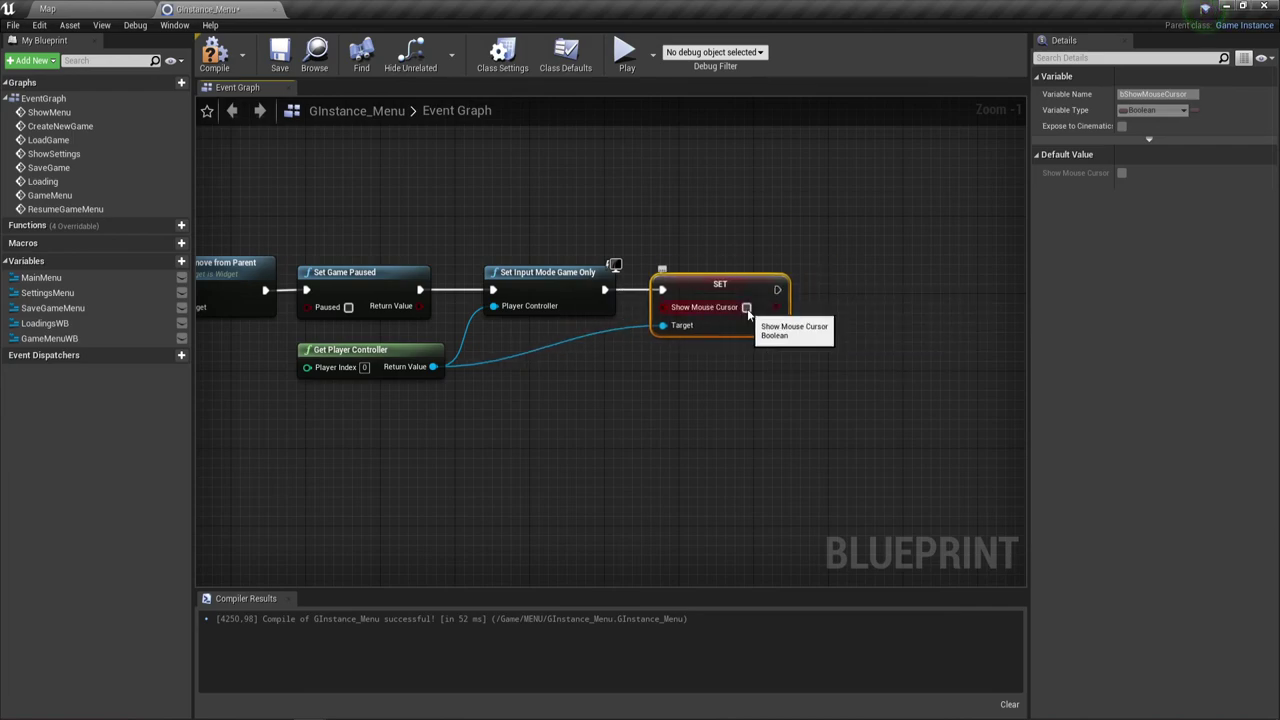
Add a reroute point to tidy the player controller wire, then select every ResumeGameMenu node.
double_click(564, 340)
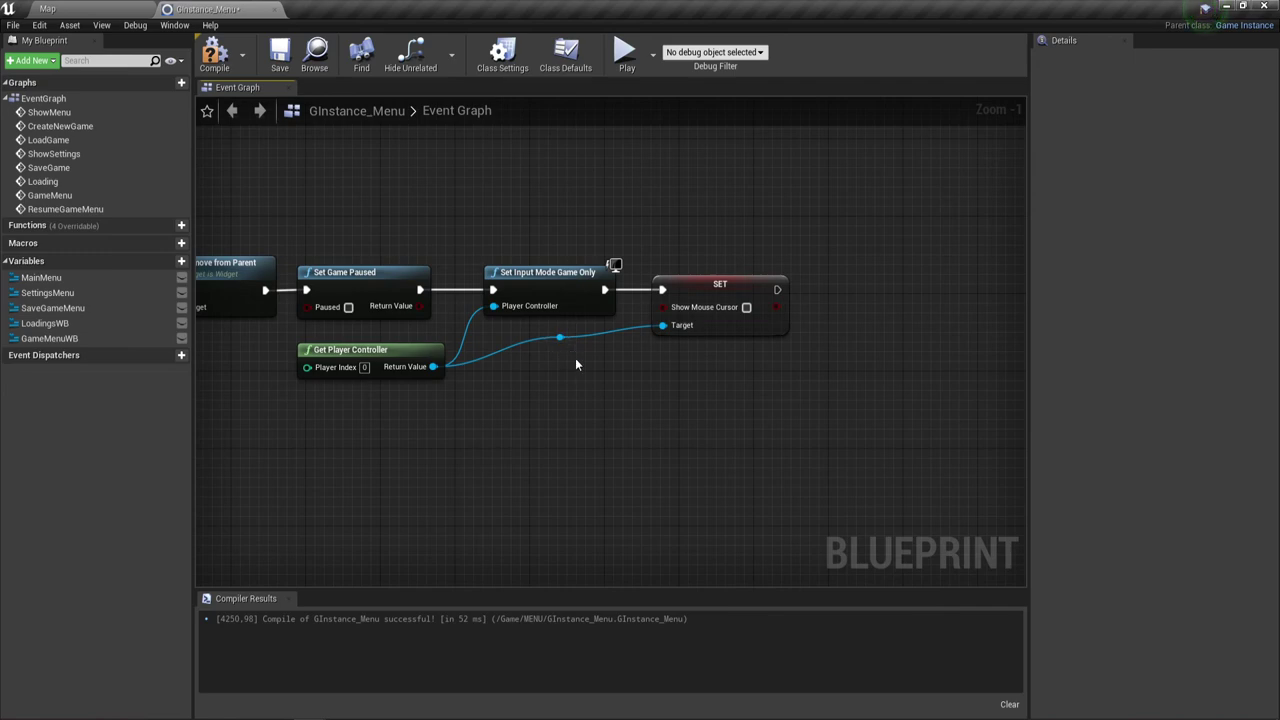
drag(561, 341, 588, 372)
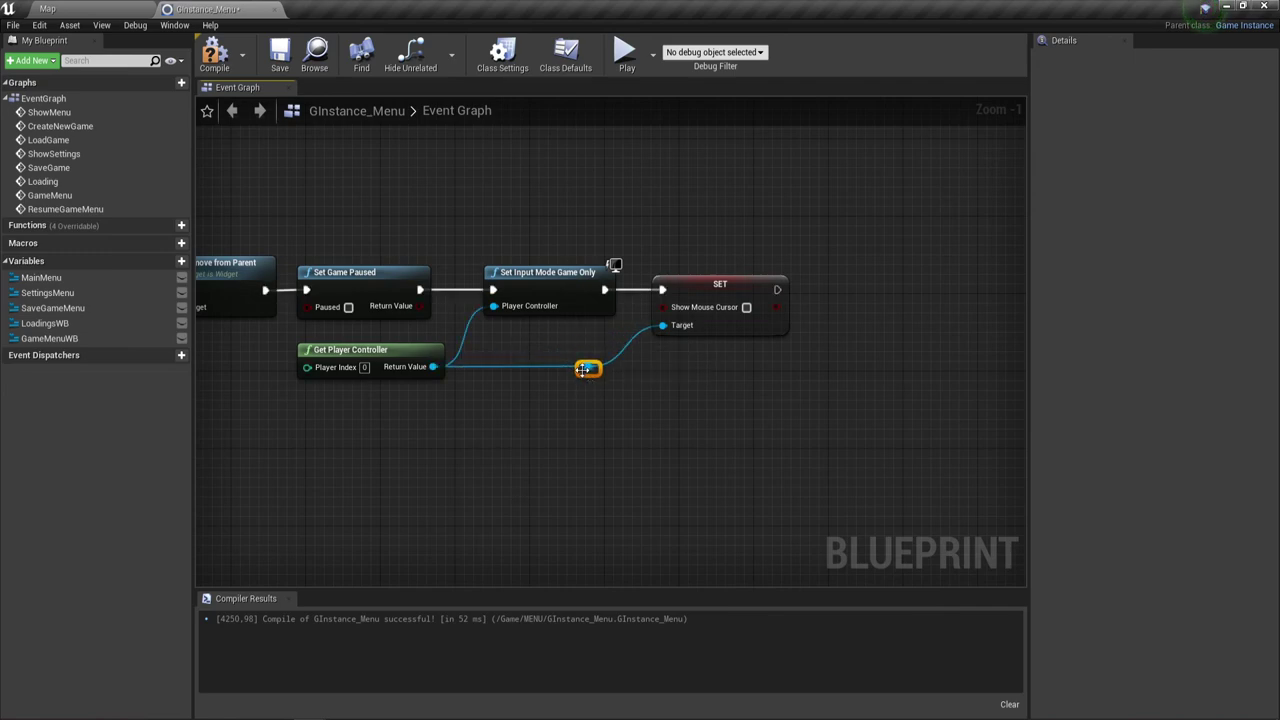
scroll(586, 372, down, 1)
right_drag(516, 421, 612, 424)
drag(223, 223, 808, 430)
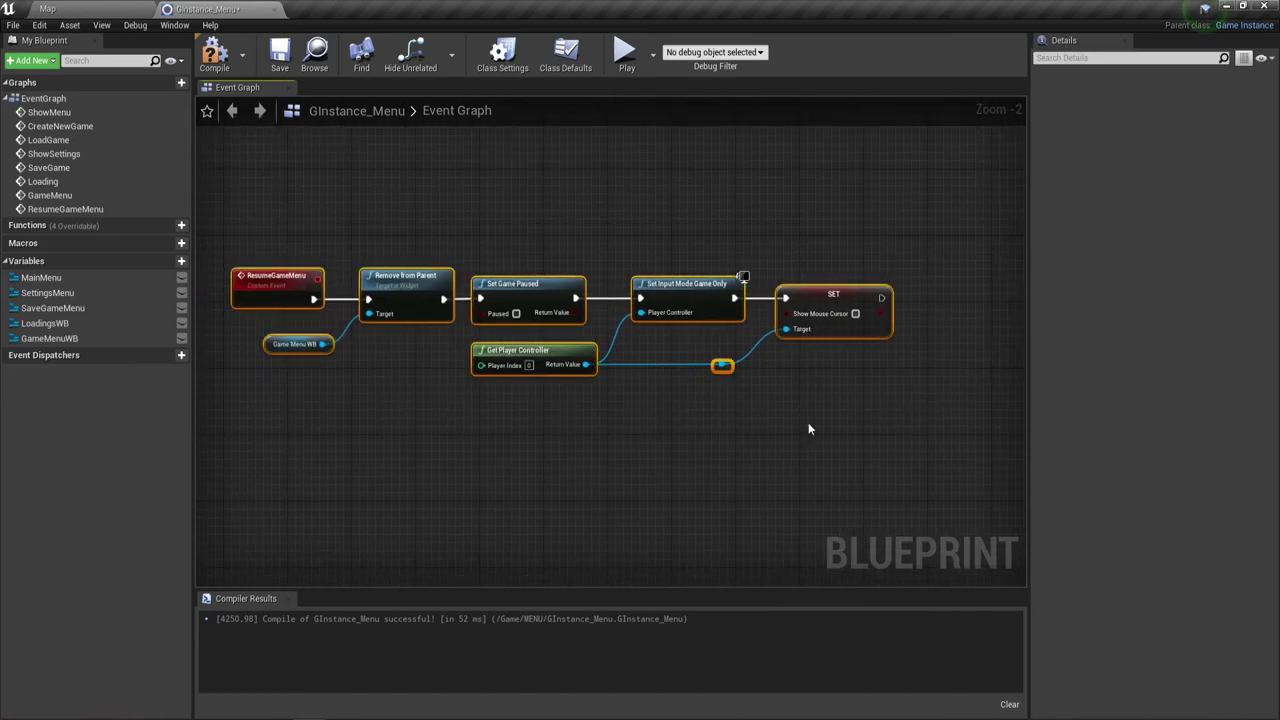
Create a comment (C) around the selected nodes and title it 'Кнопка Продолжить'.
key(c)
key(alt+space)
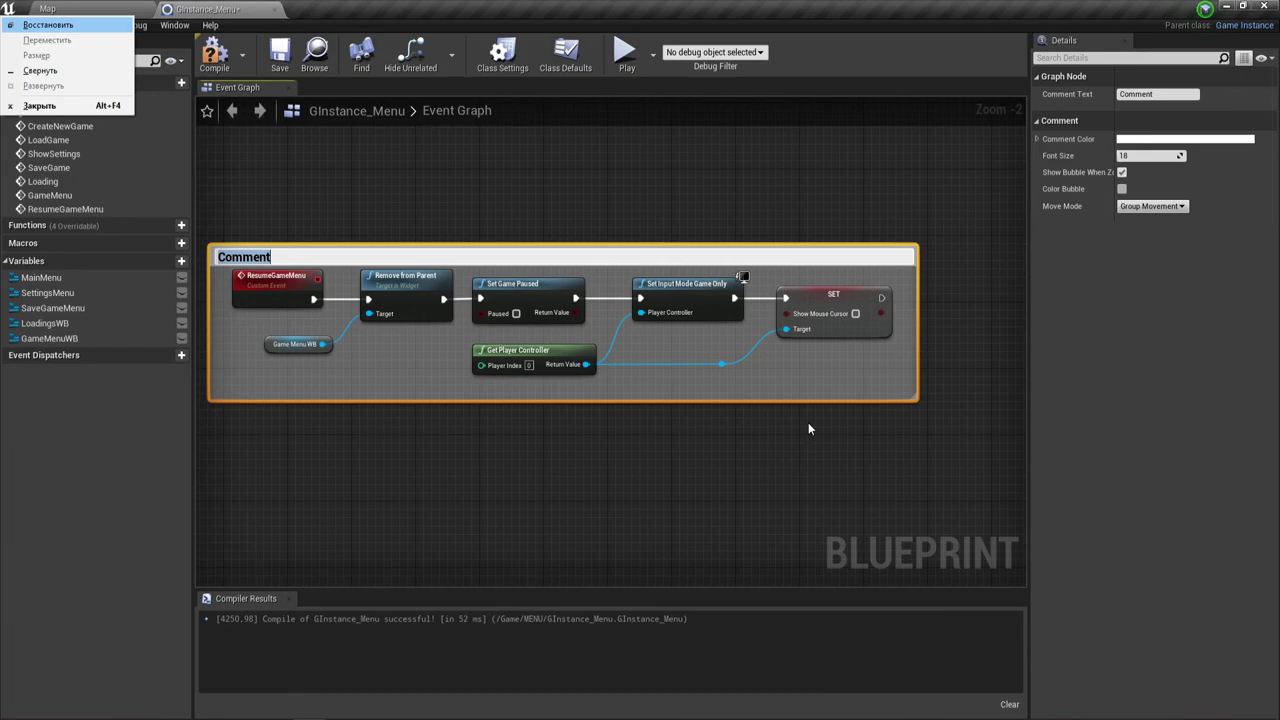
key(Escape)
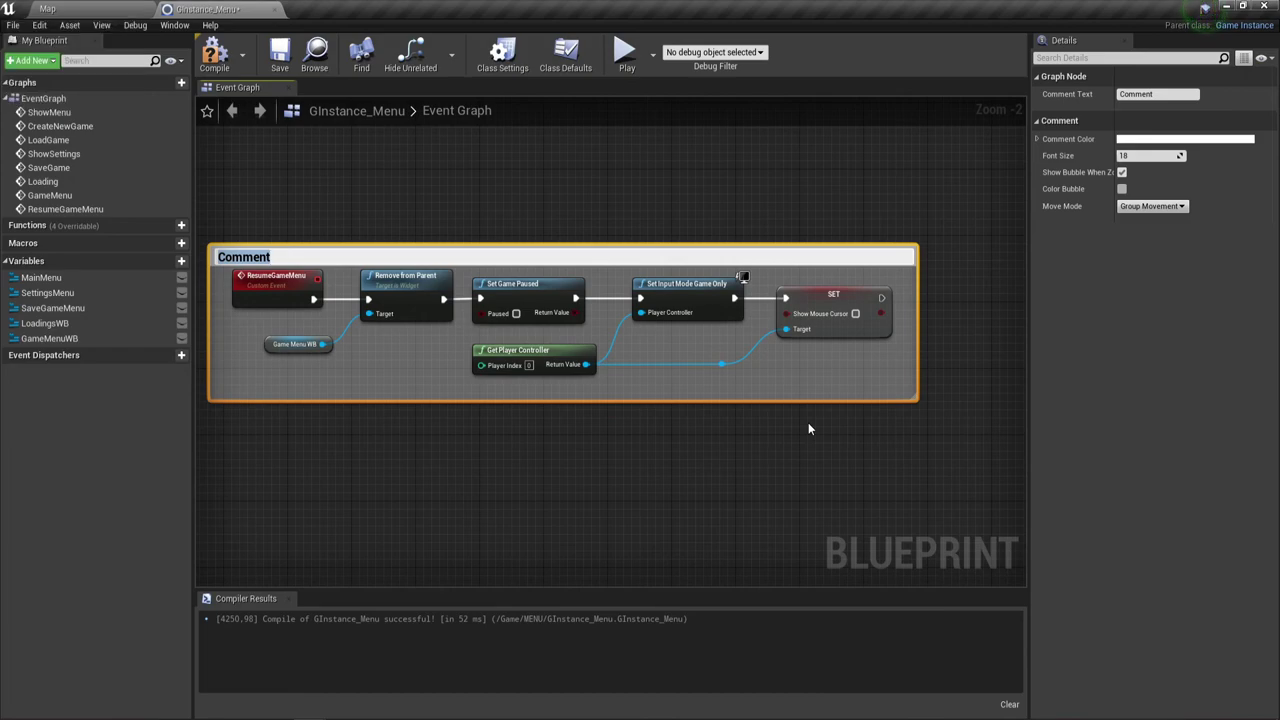
text(Кно)
key(BackSpace)
text(опк)
text(а)
text(Про)
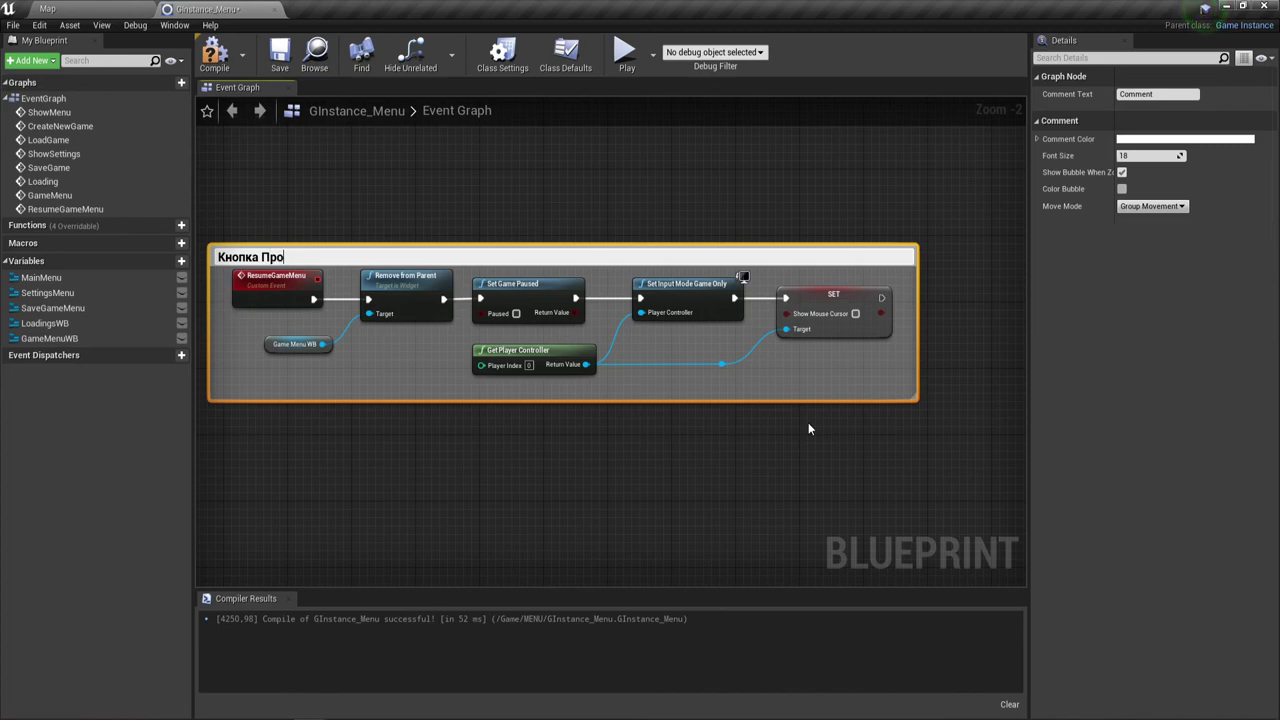
text(должеит)
text(ь)
key(Return)
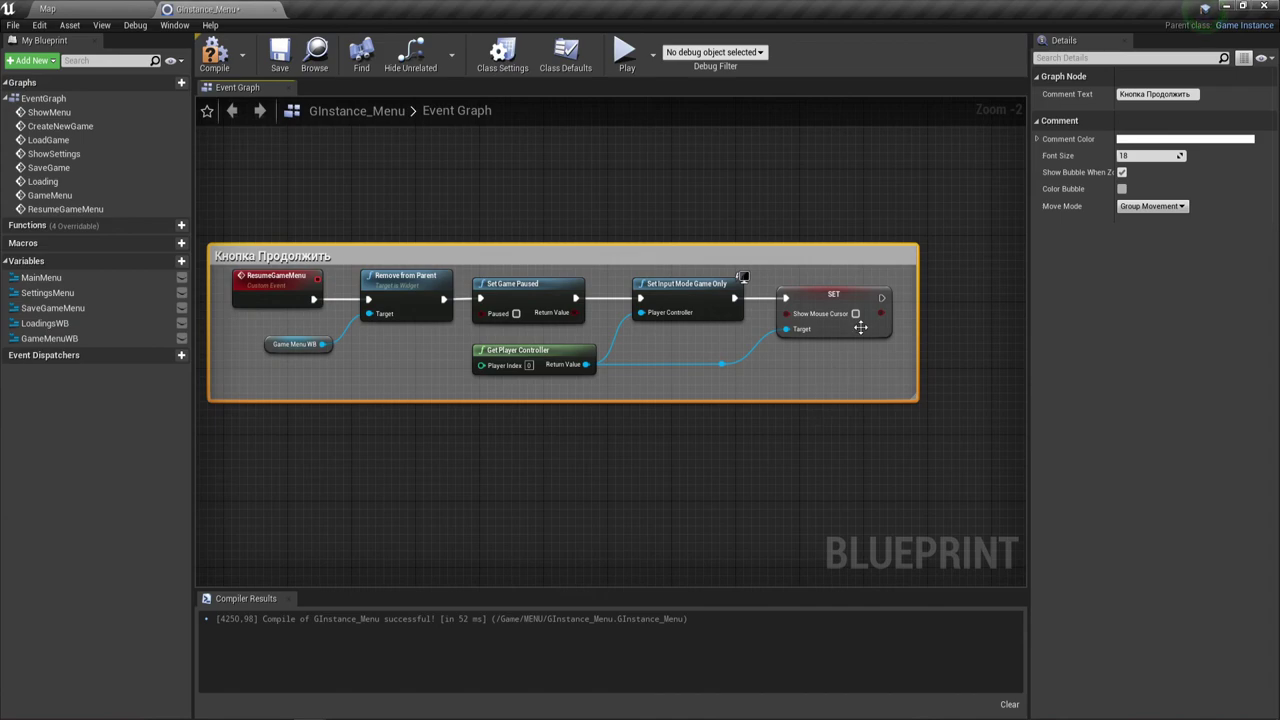
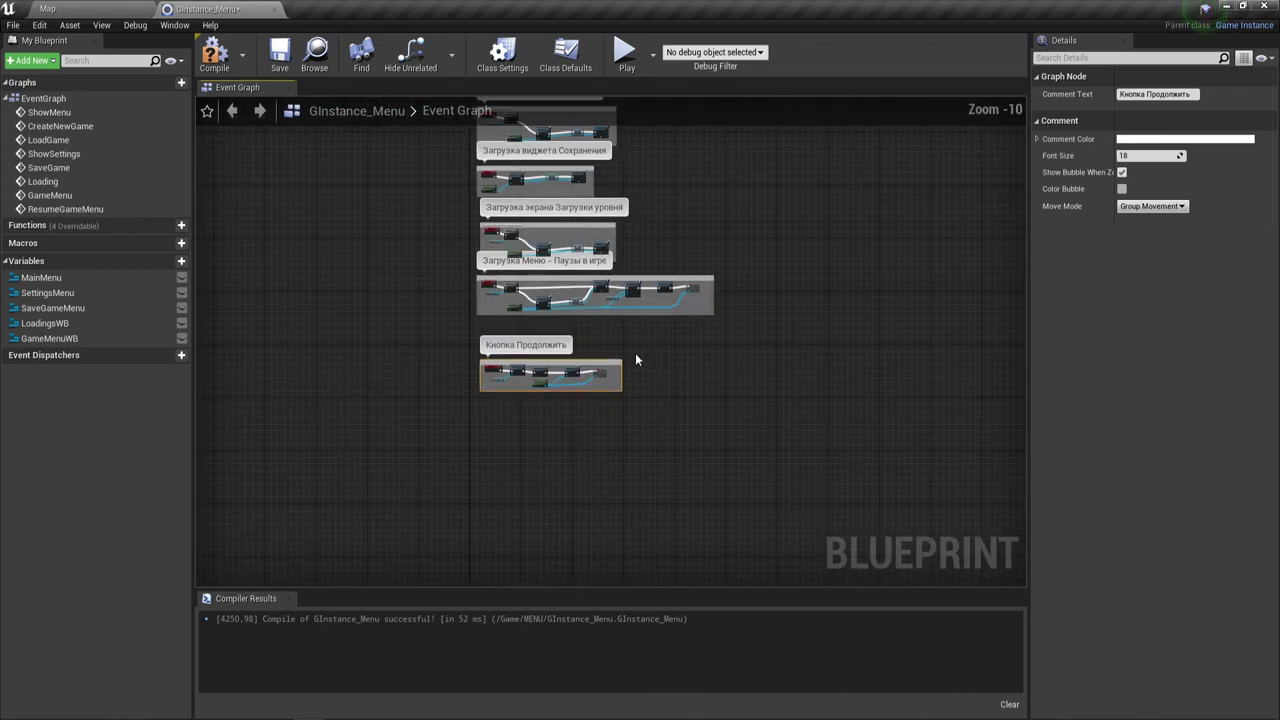
Drag the 'Кнопка Продолжить' comment box up flush beneath the 'Загрузка Меню - Паузы в игре' comment.
right_drag(602, 476, 604, 452)
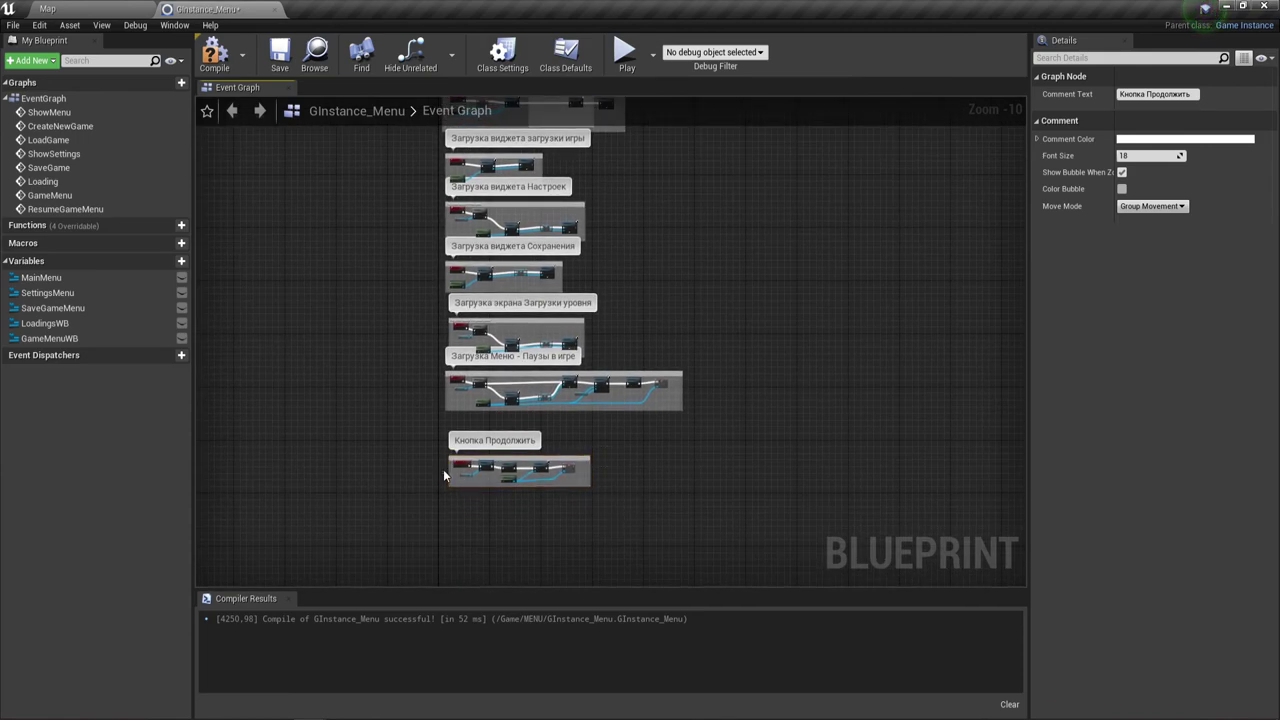
drag(446, 438, 668, 531)
drag(575, 465, 572, 437)
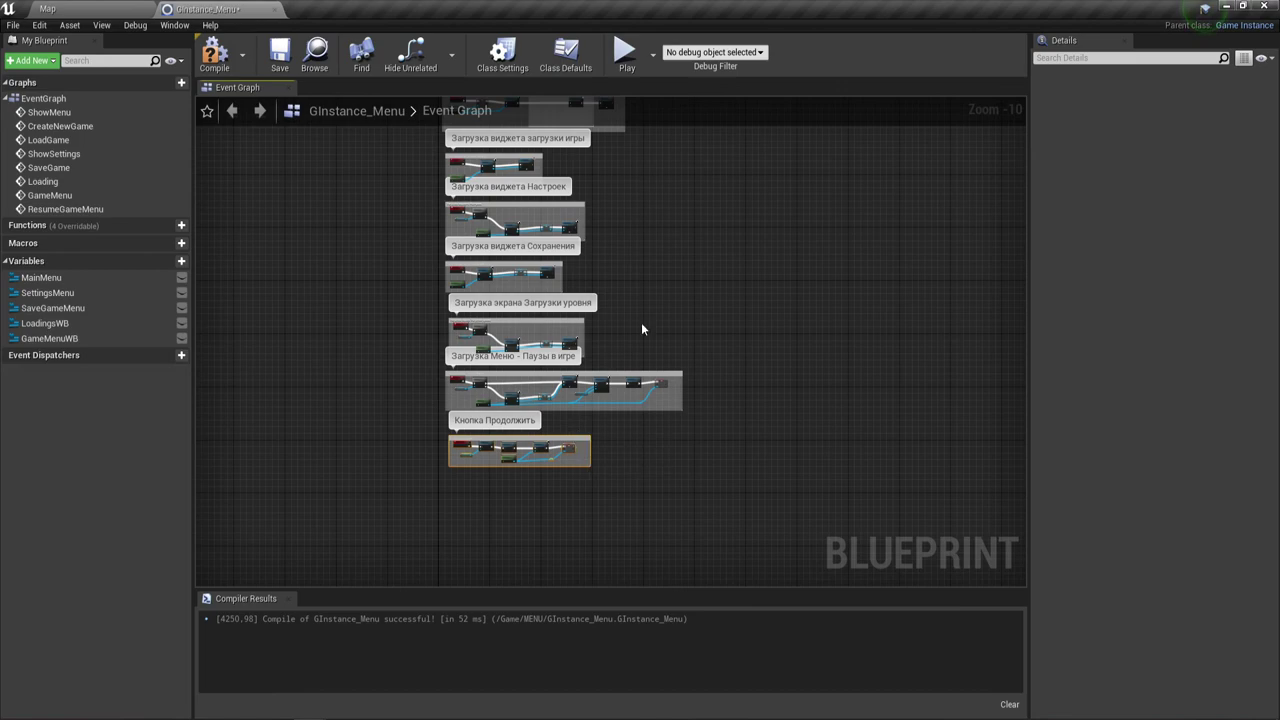
mouse_move(641, 326)
right_down()
mouse_move(656, 419)
mouse_move(648, 329)
right_up()
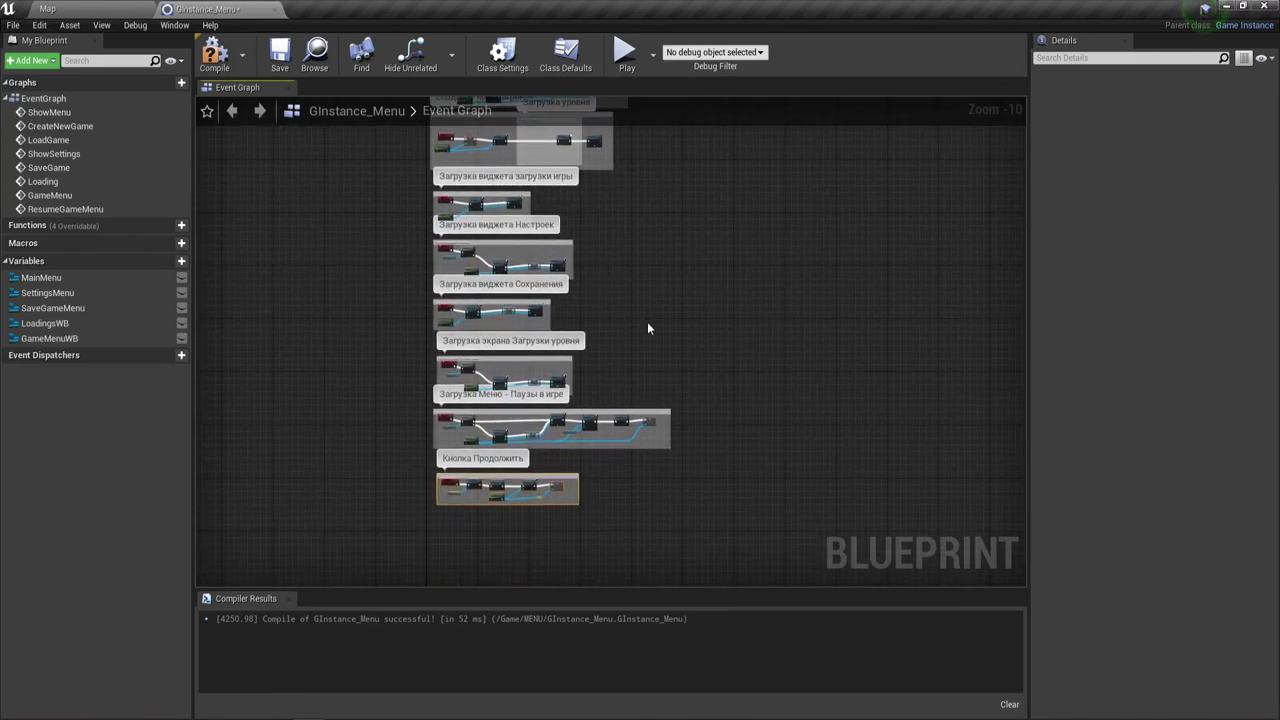
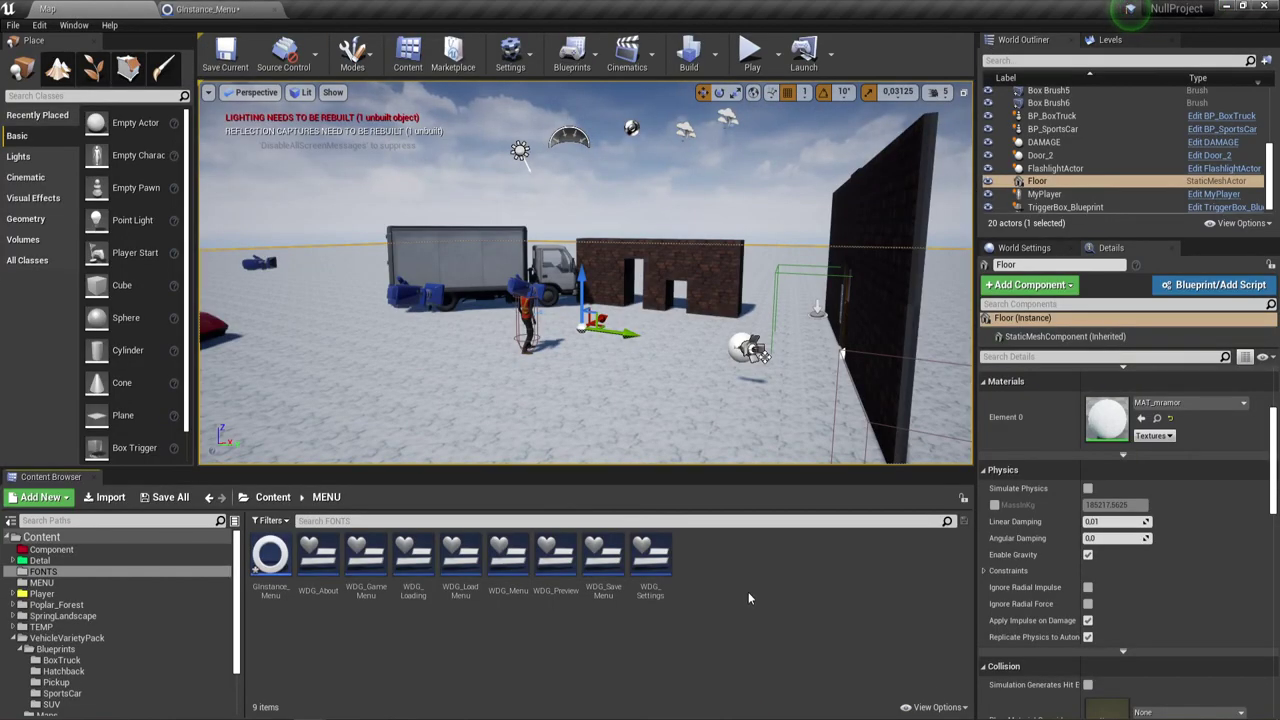
Create a Widget Blueprint named WDG_Shop in the MENU folder, then go back to GInstance_Menu.
right_click(748, 590)
mouse_move(756, 586)
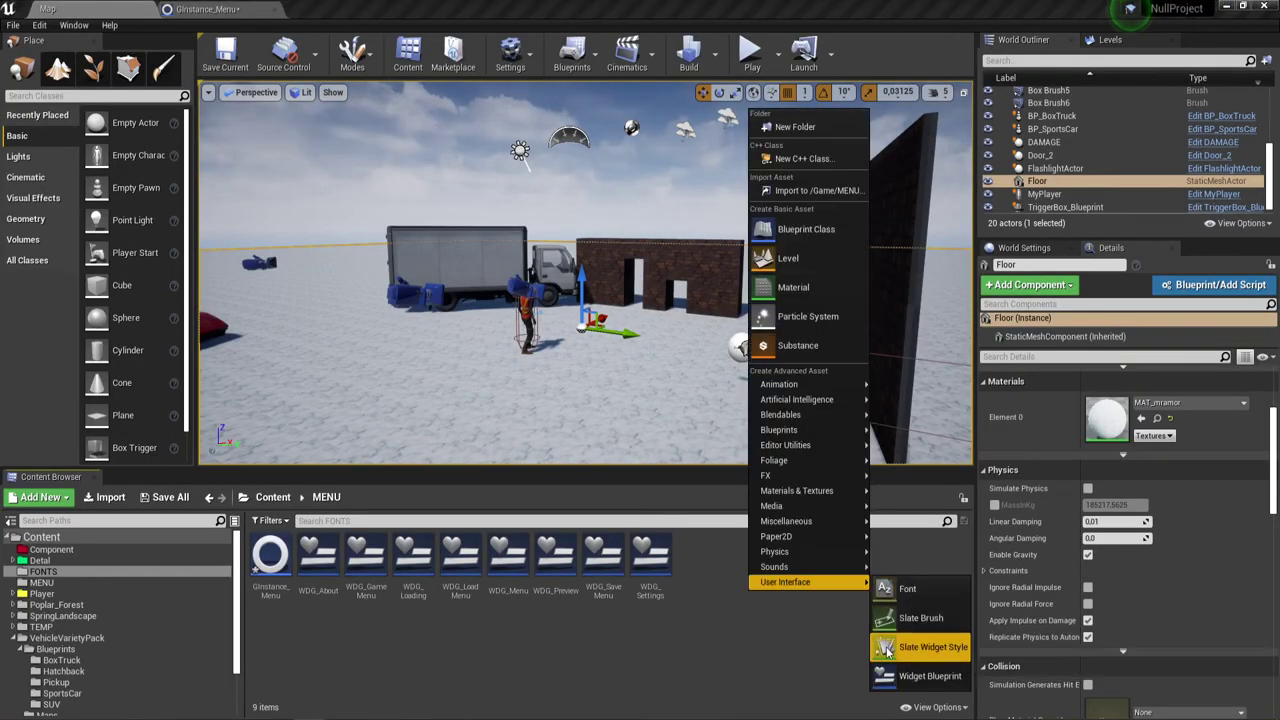
click(908, 678)
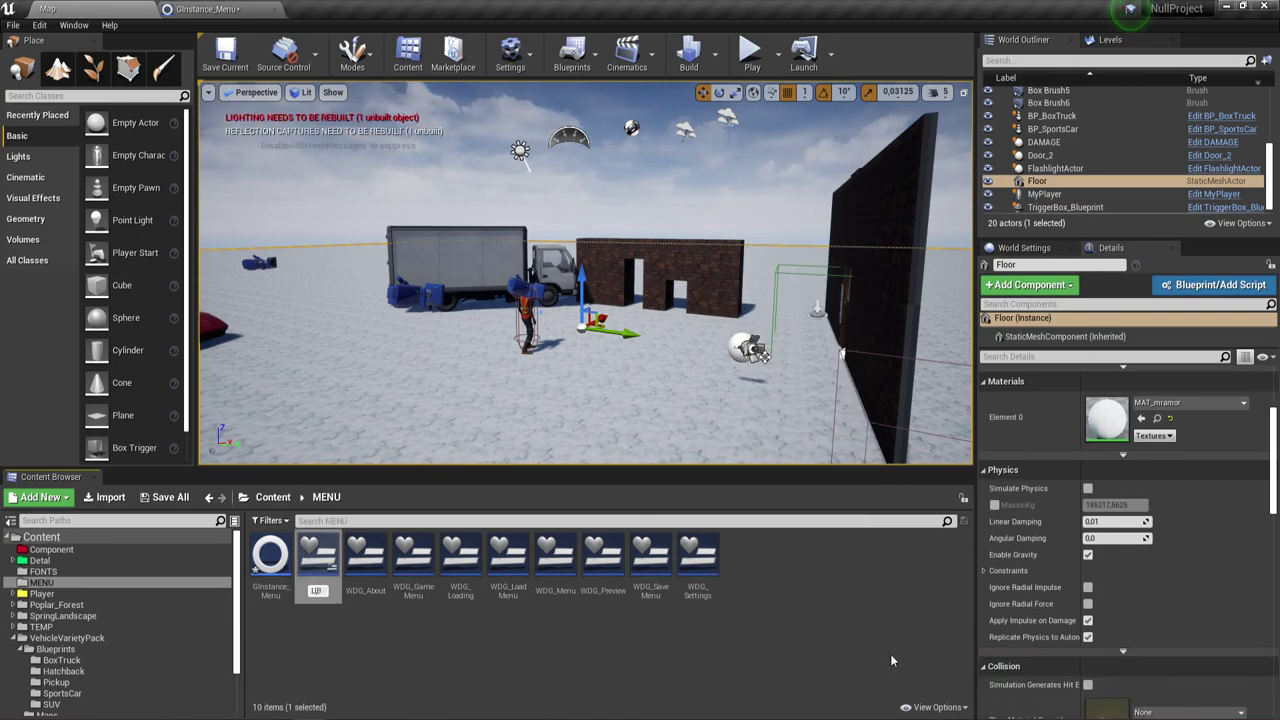
key(BackSpace)
text(W)
text(DG)
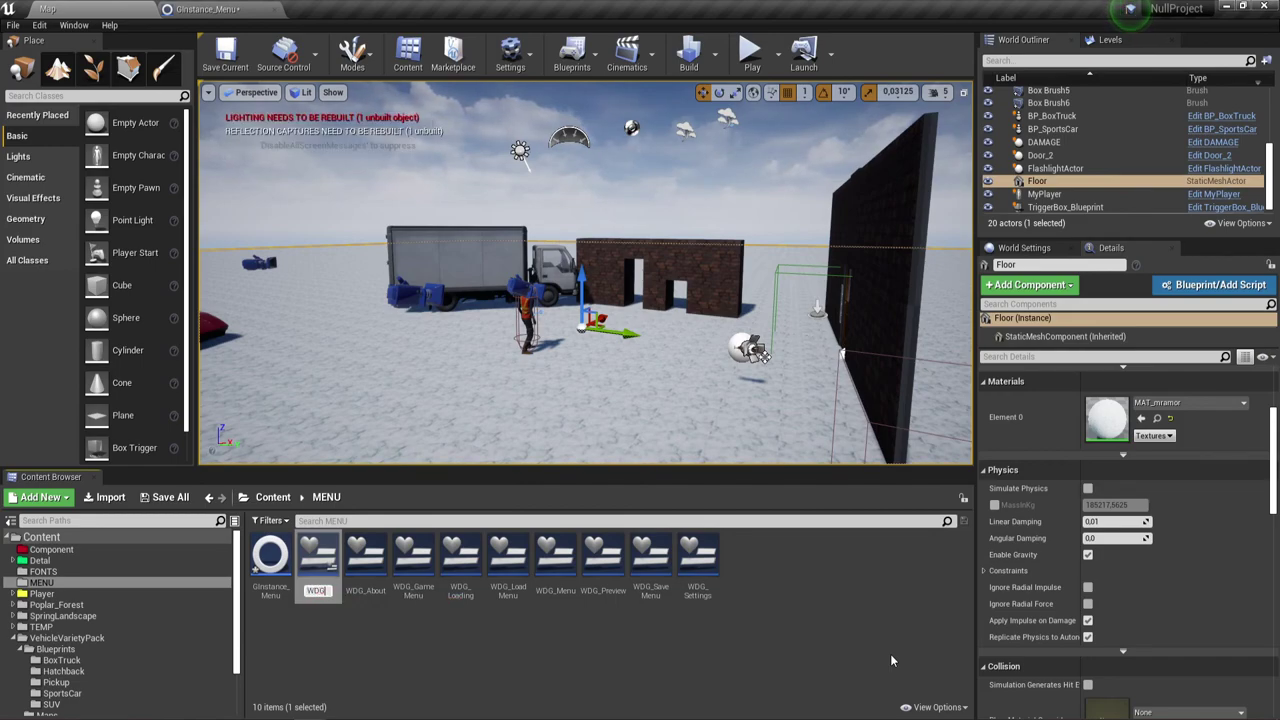
text(_S)
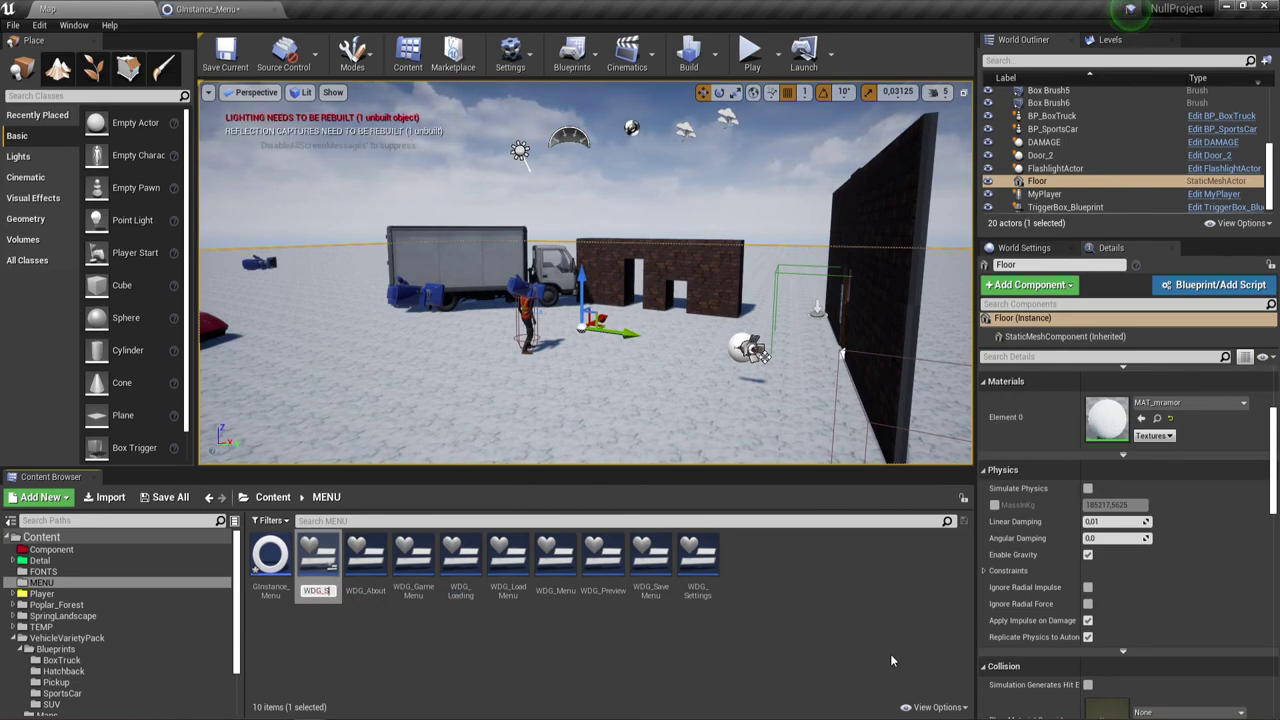
key(BackSpace)
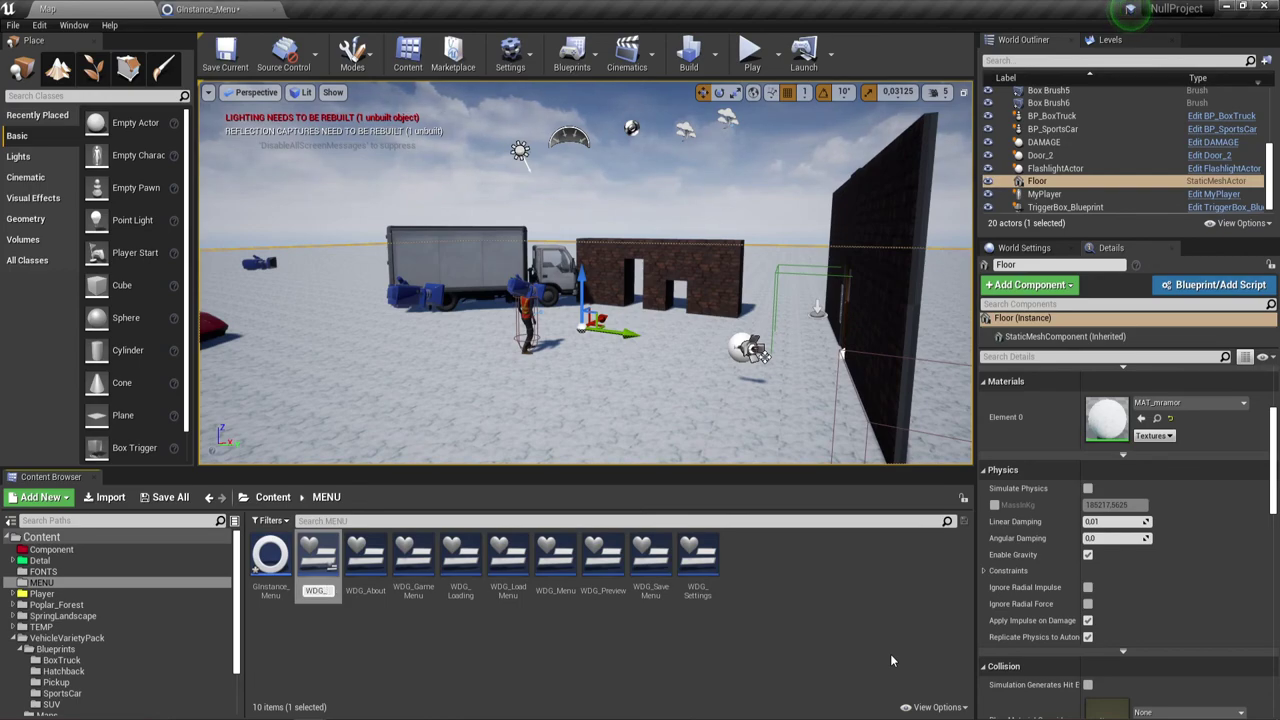
text(Sho)
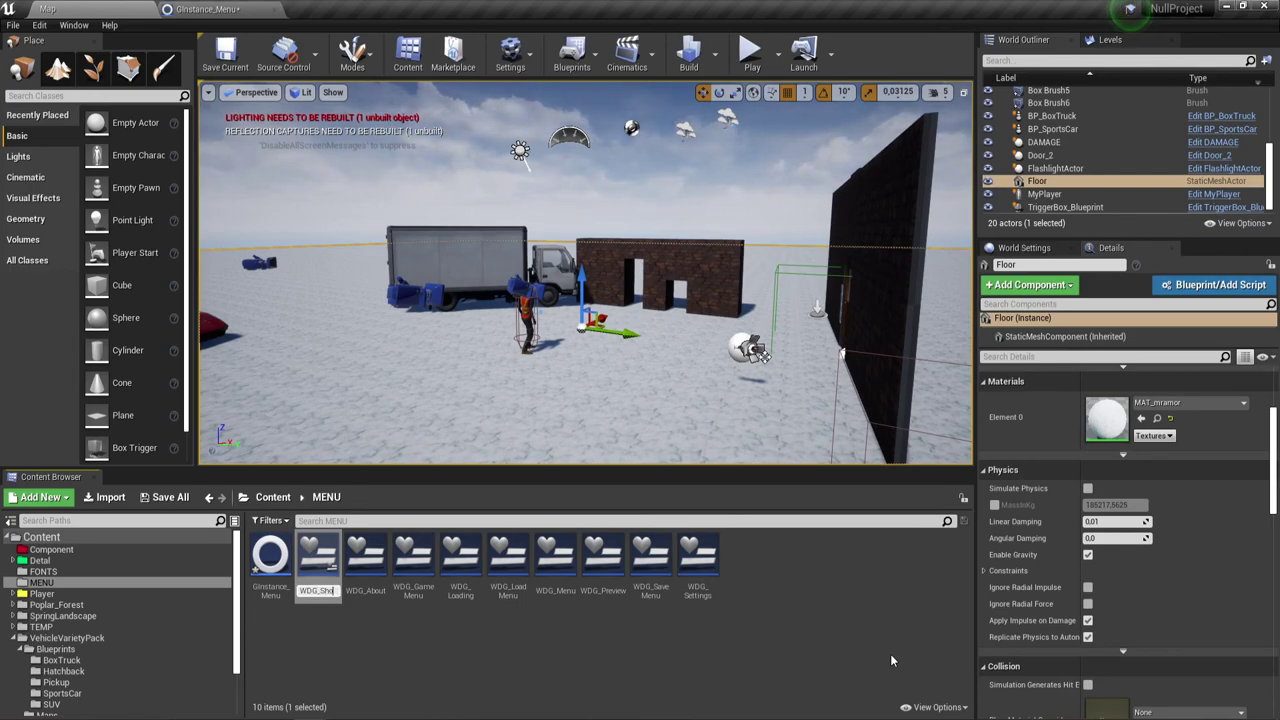
text(p)
key(Return)
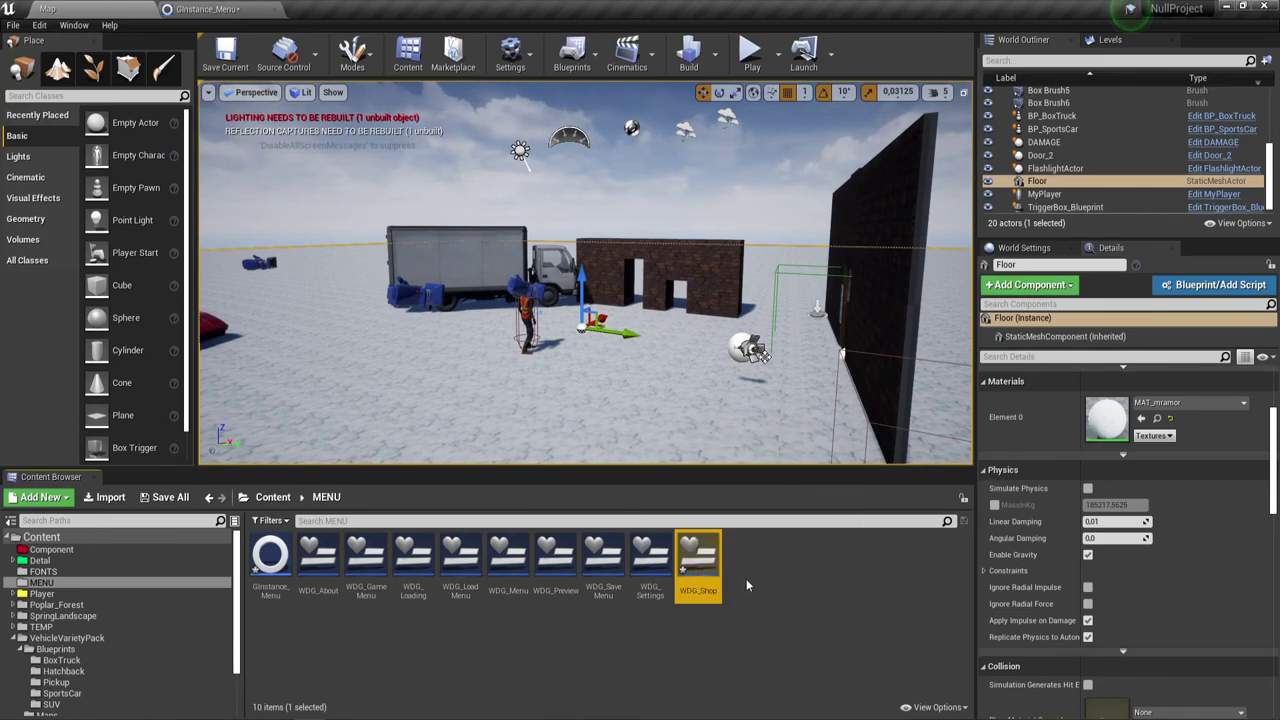
click(210, 9)
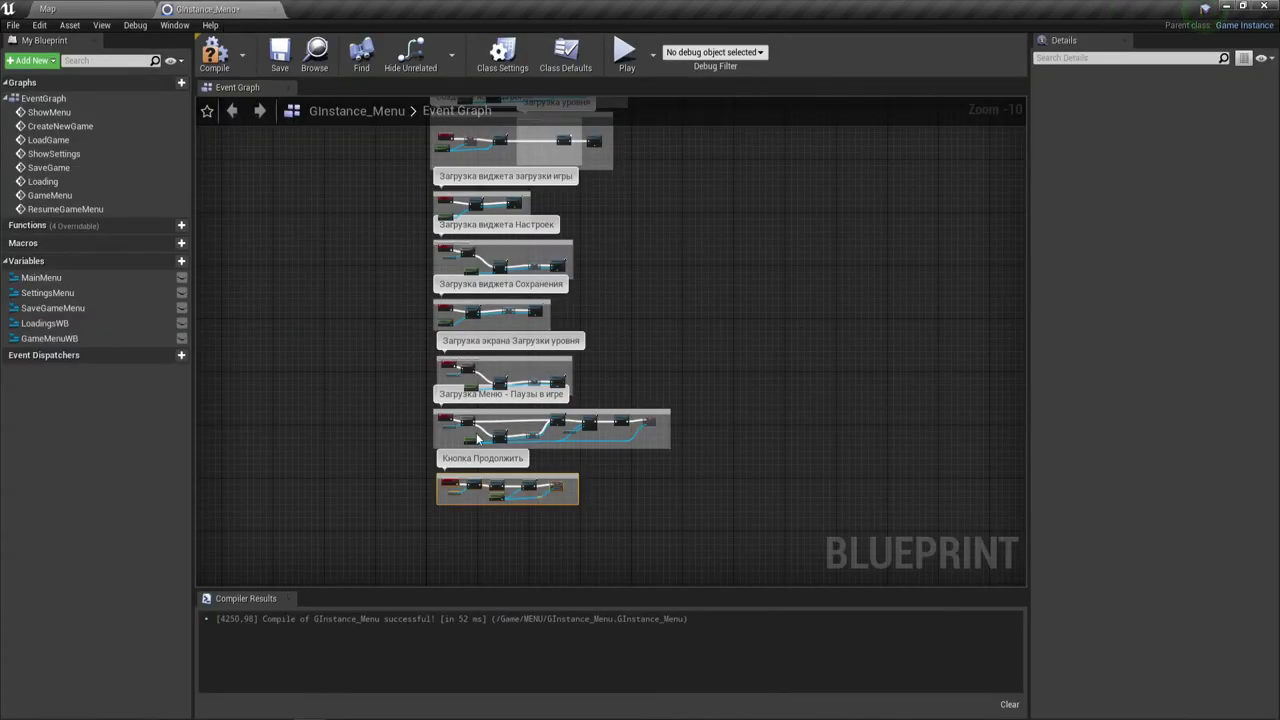
In empty graph space below the existing groups, add a custom event named ShowShopMenu.
right_drag(596, 560, 603, 363)
scroll(514, 343, up, 2)
scroll(520, 343, up, 3)
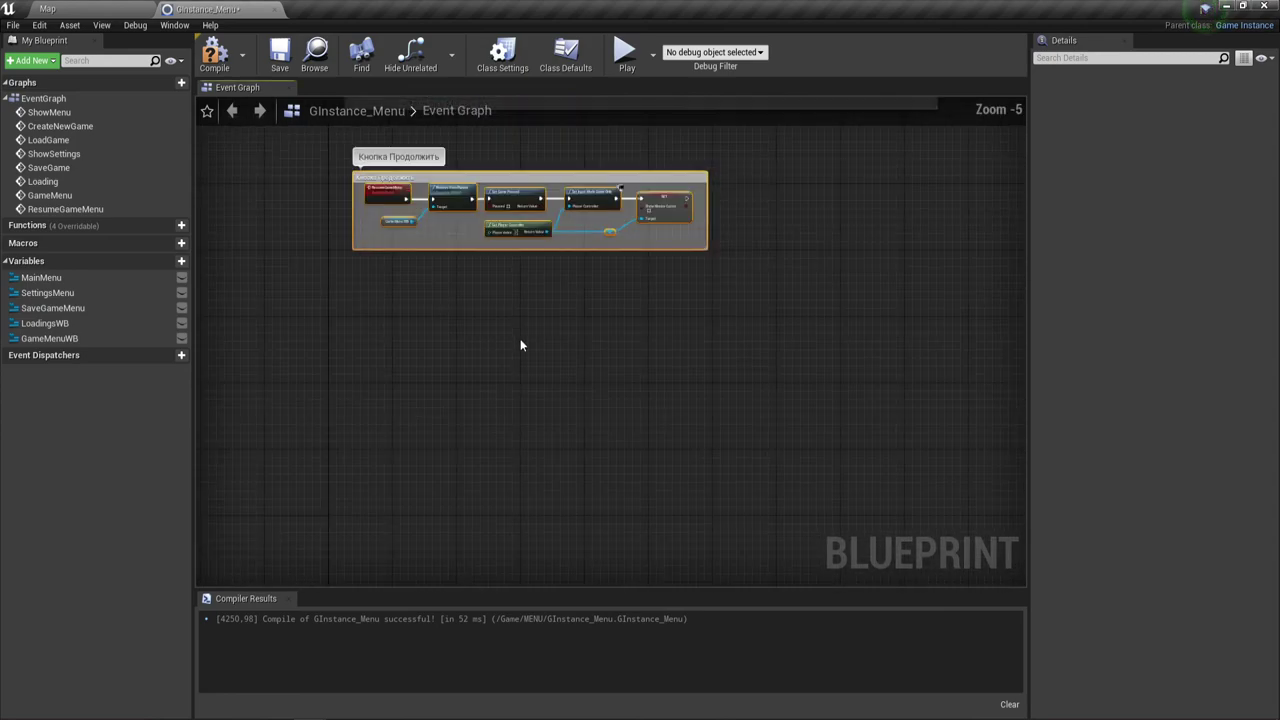
right_drag(523, 343, 556, 302)
scroll(453, 311, up, 1)
scroll(452, 311, up, 1)
right_drag(452, 311, 391, 349)
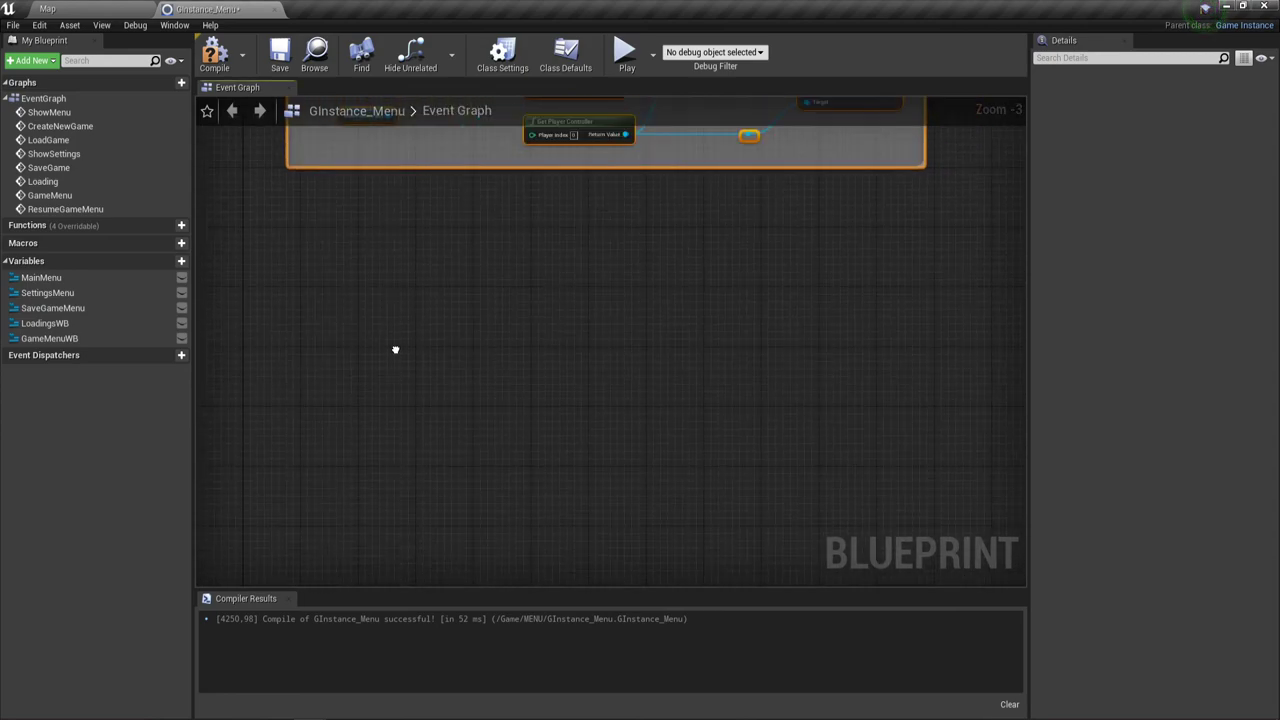
right_click(294, 356)
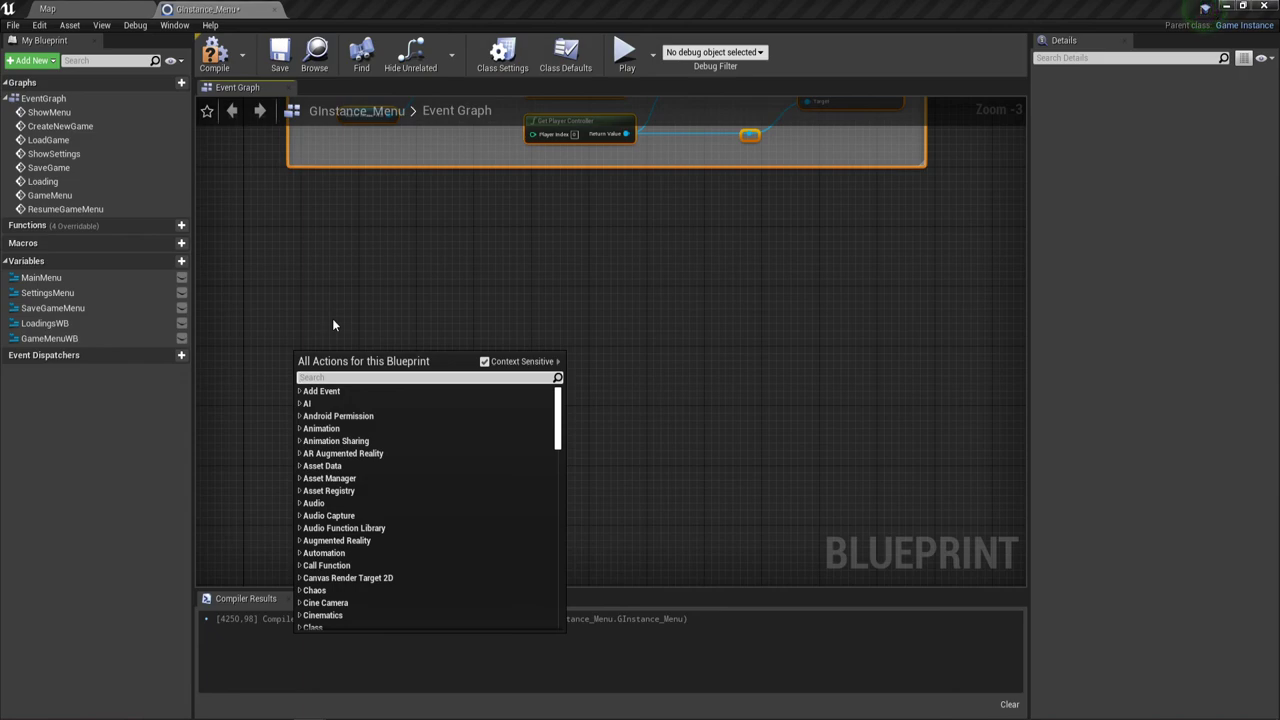
text(Cu)
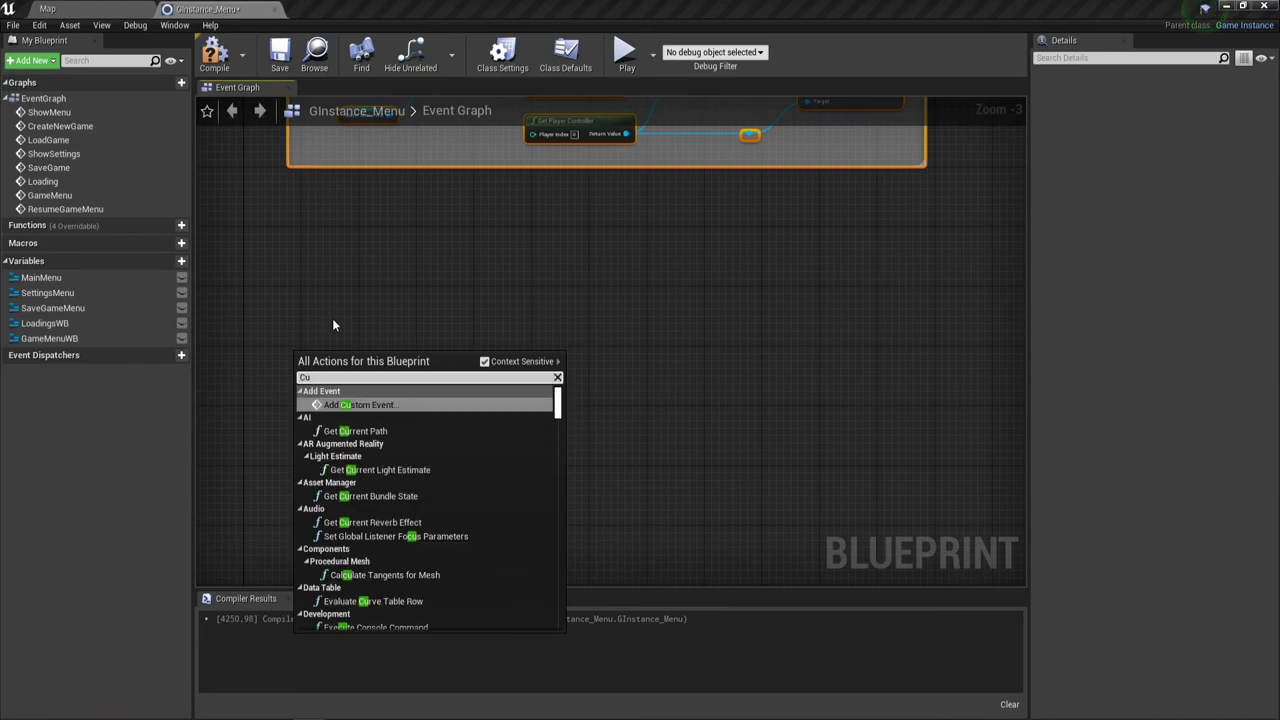
click(358, 404)
scroll(369, 376, up, 2)
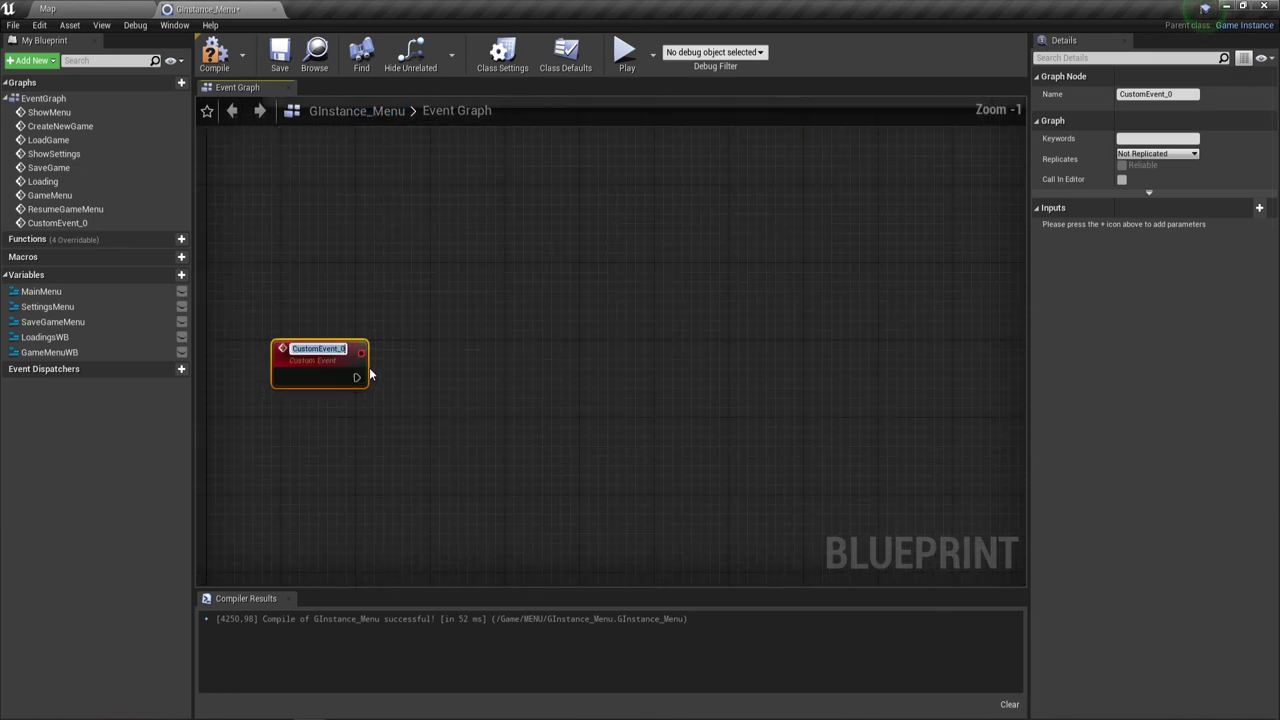
text(S)
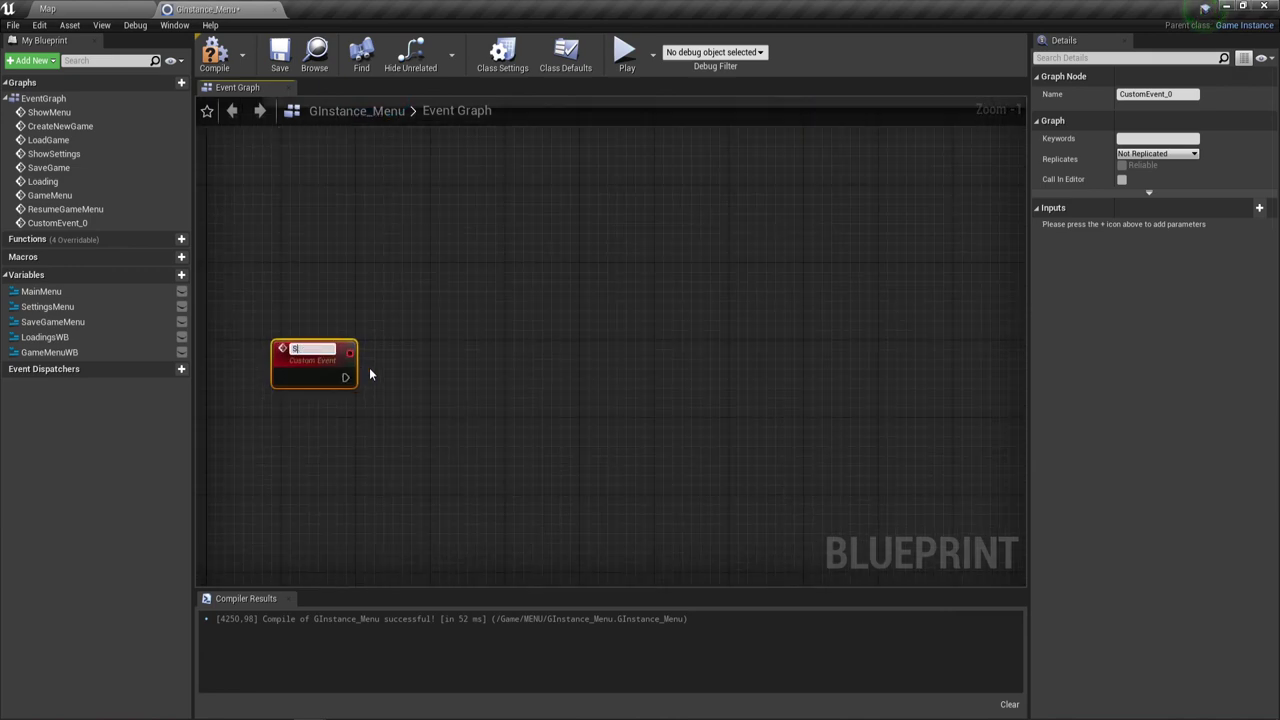
text(how)
text(Shop)
text(Menu)
key(Return)
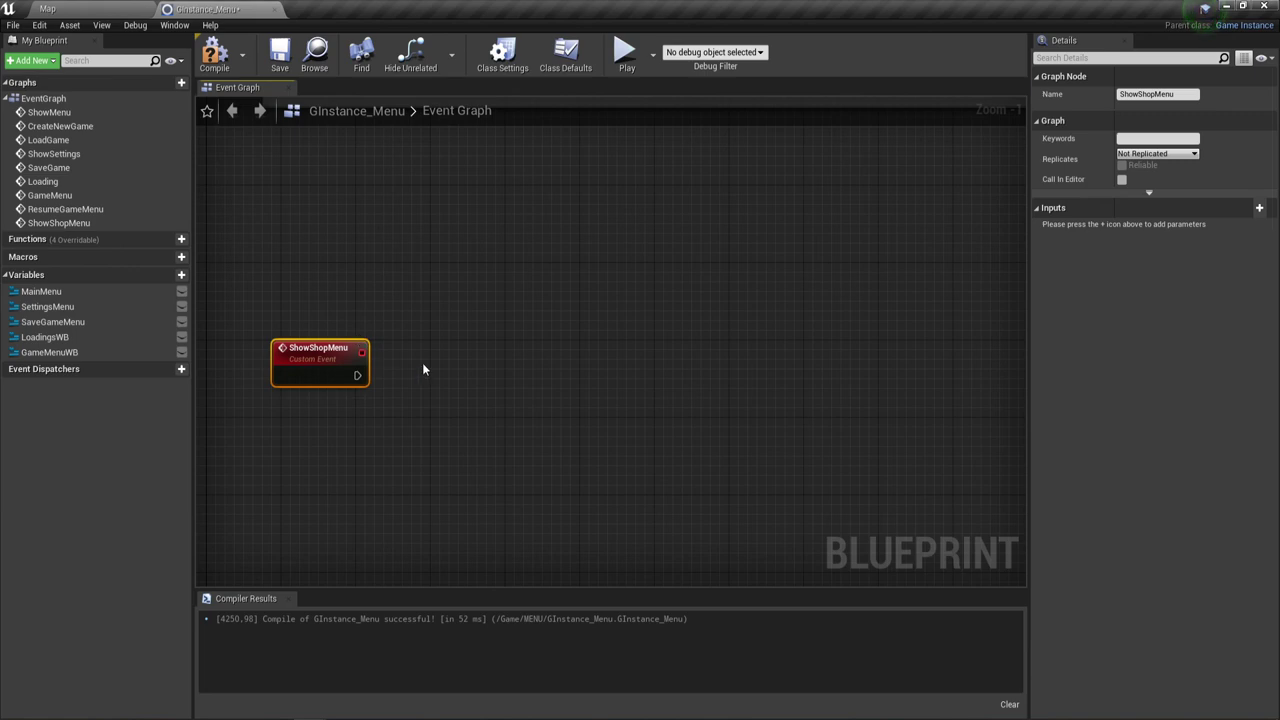
Pan and zoom across the graph's comment groups, inspecting the Загрузка главного меню group.
right_drag(422, 364, 394, 326)
scroll(447, 261, down, 5)
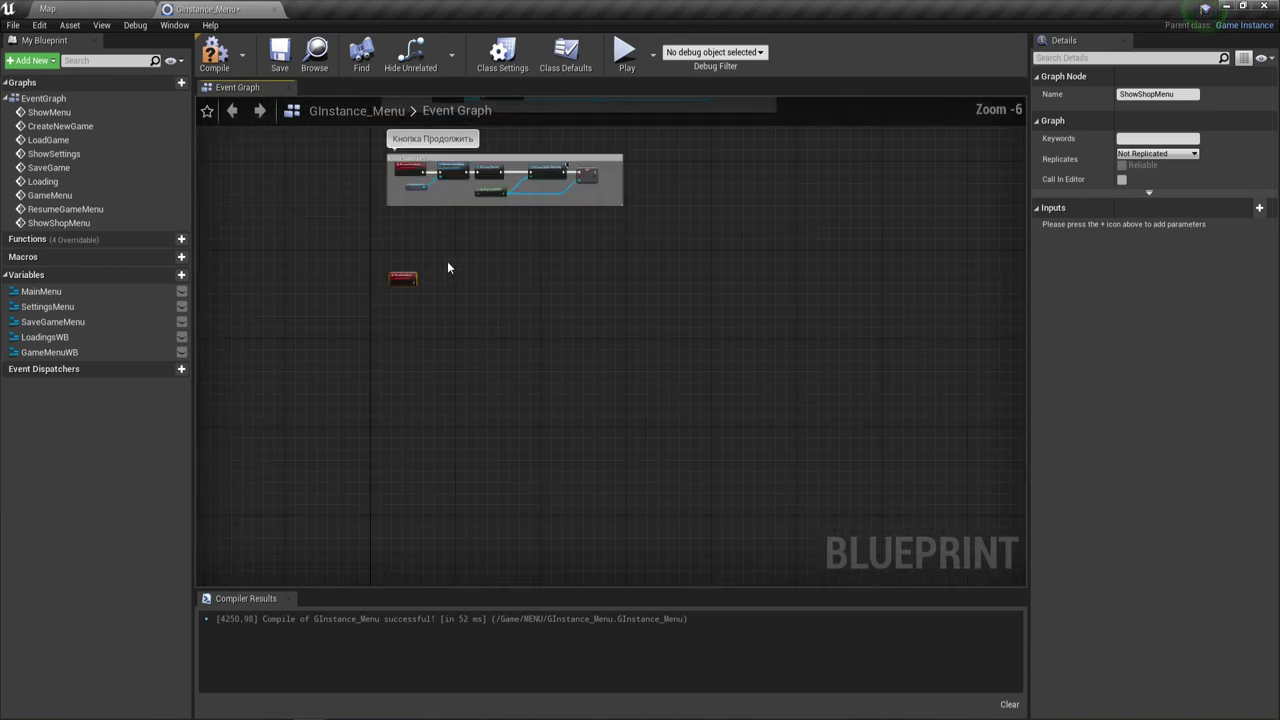
right_drag(447, 261, 469, 479)
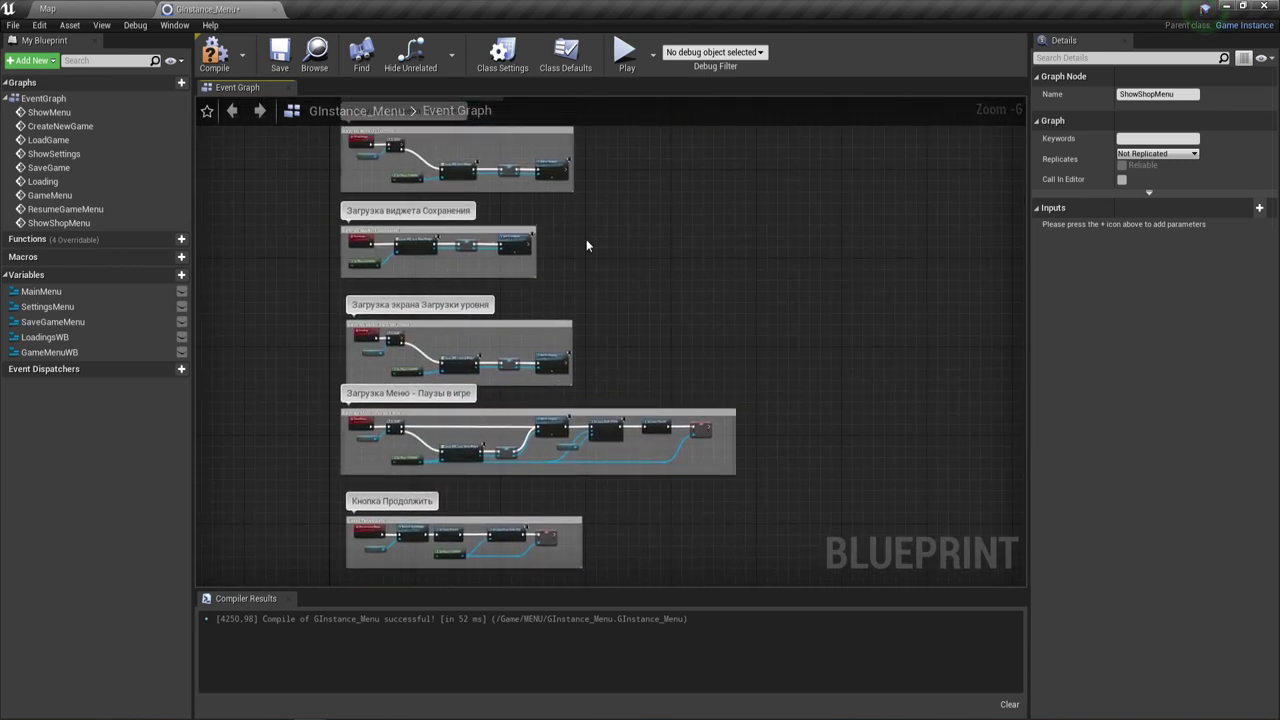
right_drag(598, 242, 617, 432)
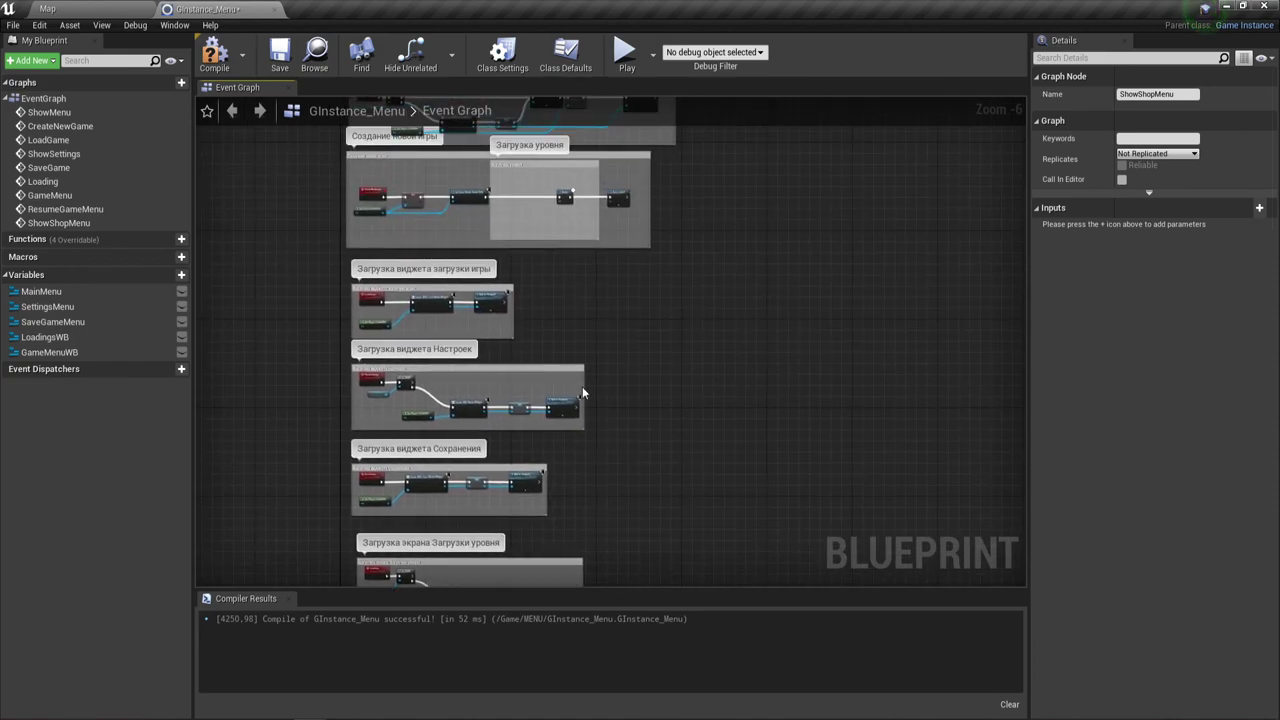
right_drag(582, 392, 546, 410)
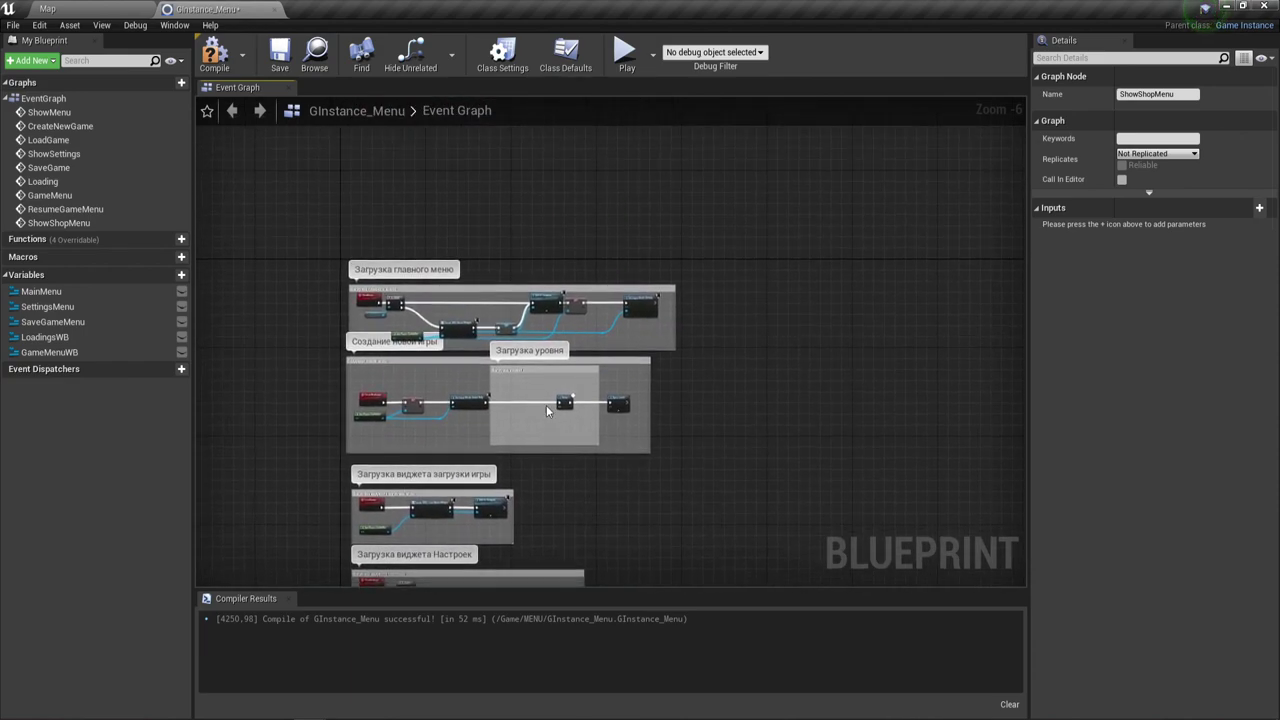
scroll(546, 405, up, 4)
scroll(529, 370, down, 1)
right_drag(414, 320, 450, 340)
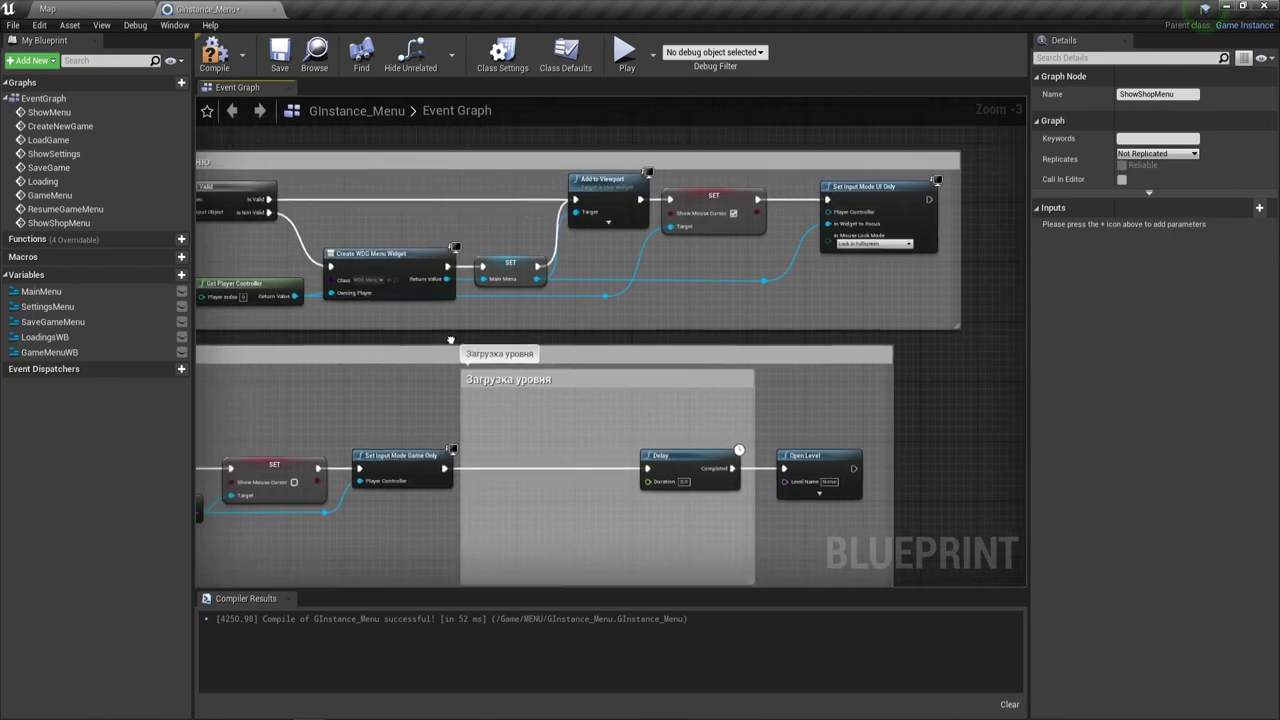
scroll(516, 213, down, 4)
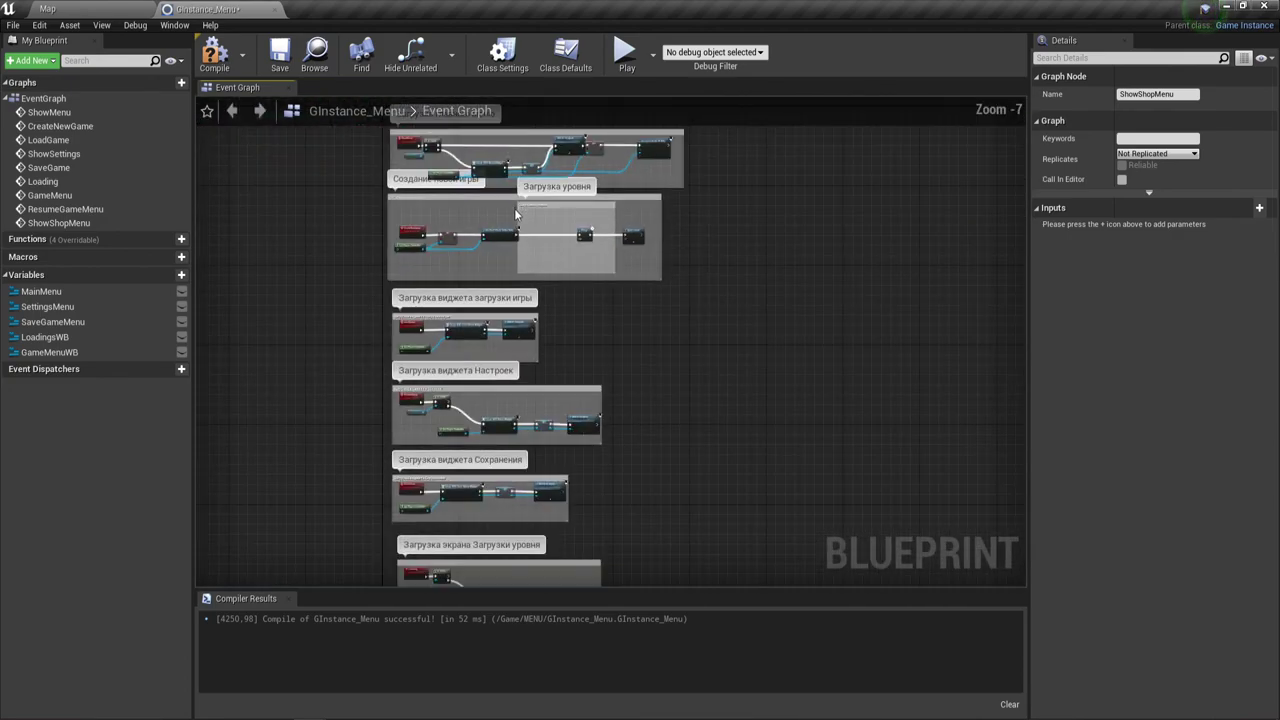
right_drag(577, 383, 554, 344)
scroll(568, 371, up, 1)
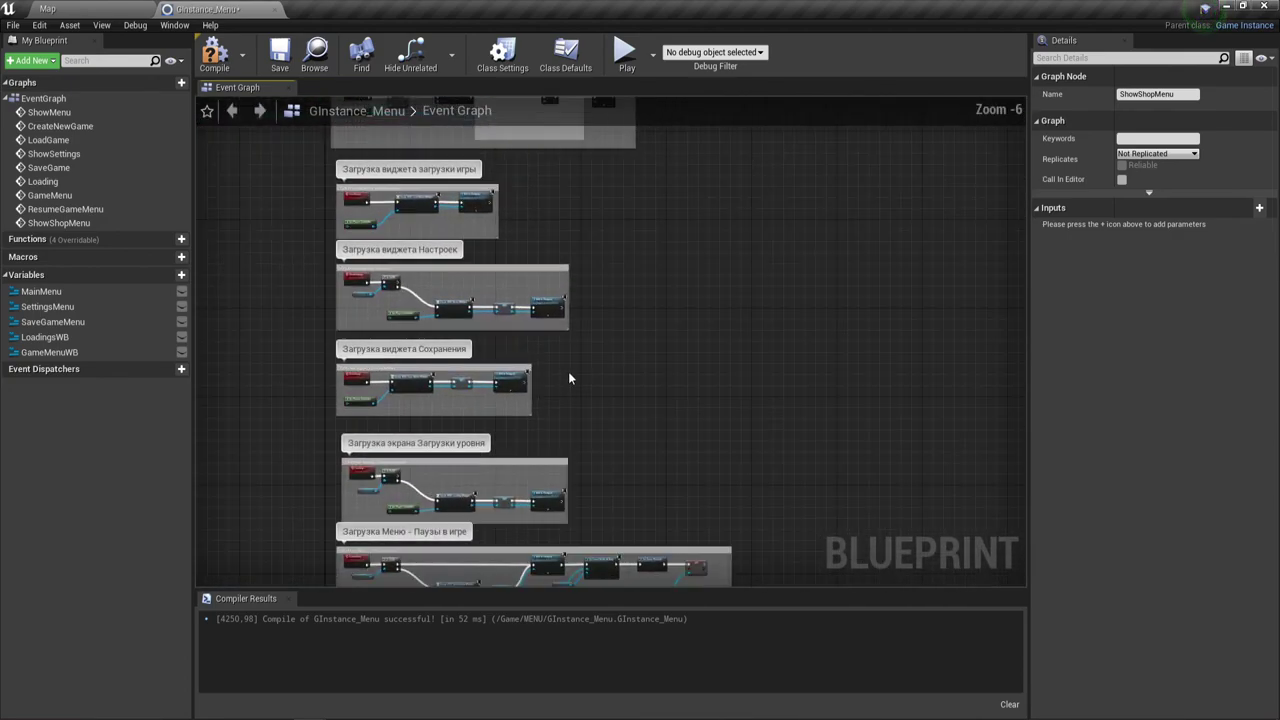
scroll(514, 362, up, 1)
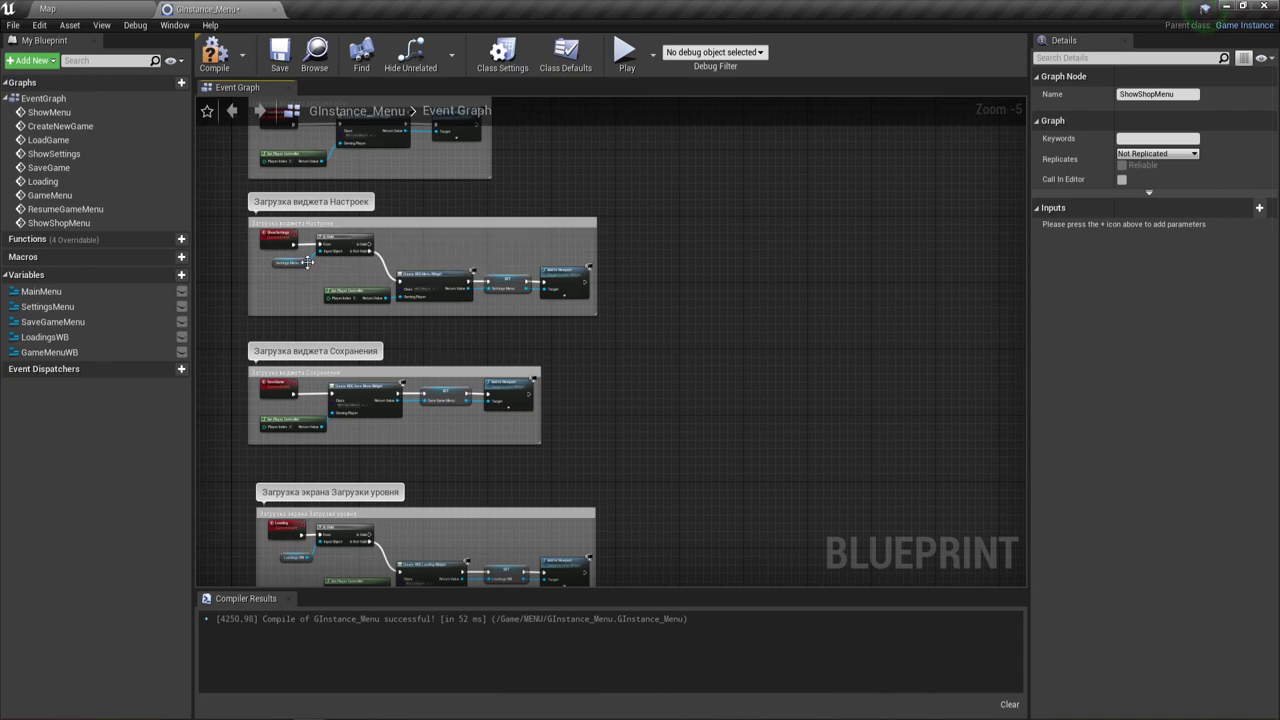
scroll(308, 262, up, 2)
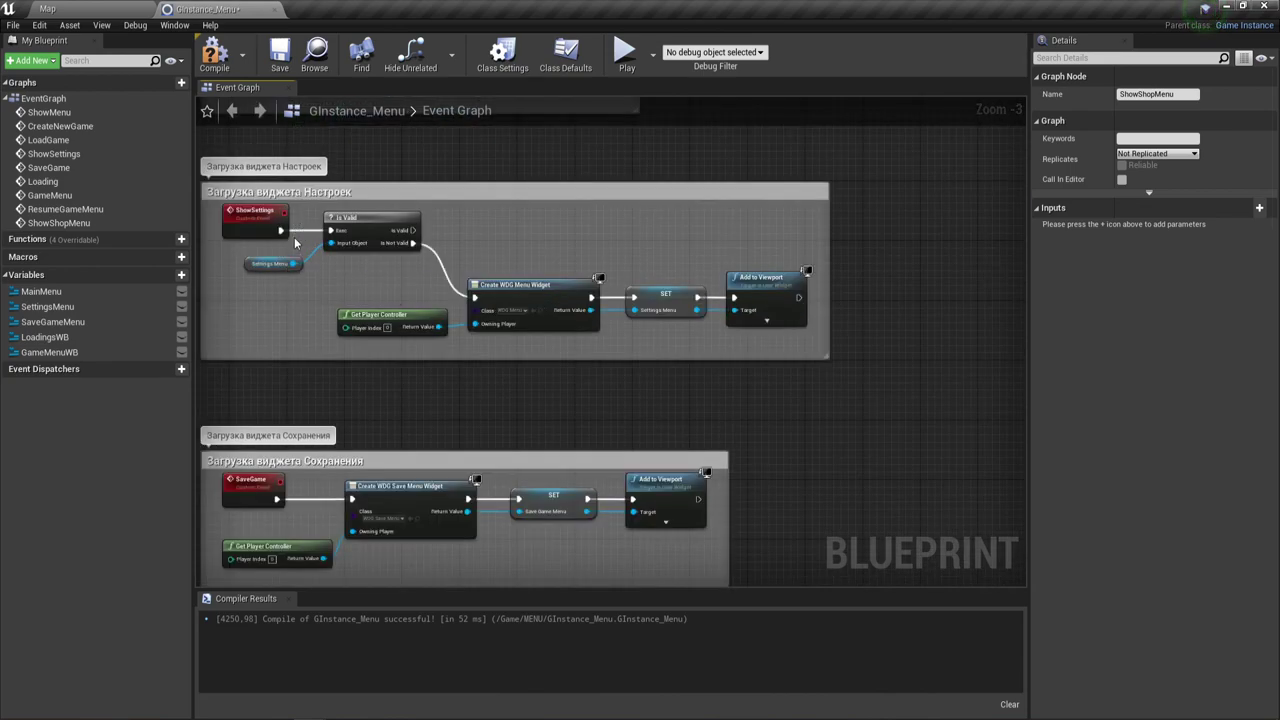
Select the pause-menu group's Is Valid, Create WDG Game Menu Widget and Get Player Controller nodes.
right_drag(433, 421, 433, 182)
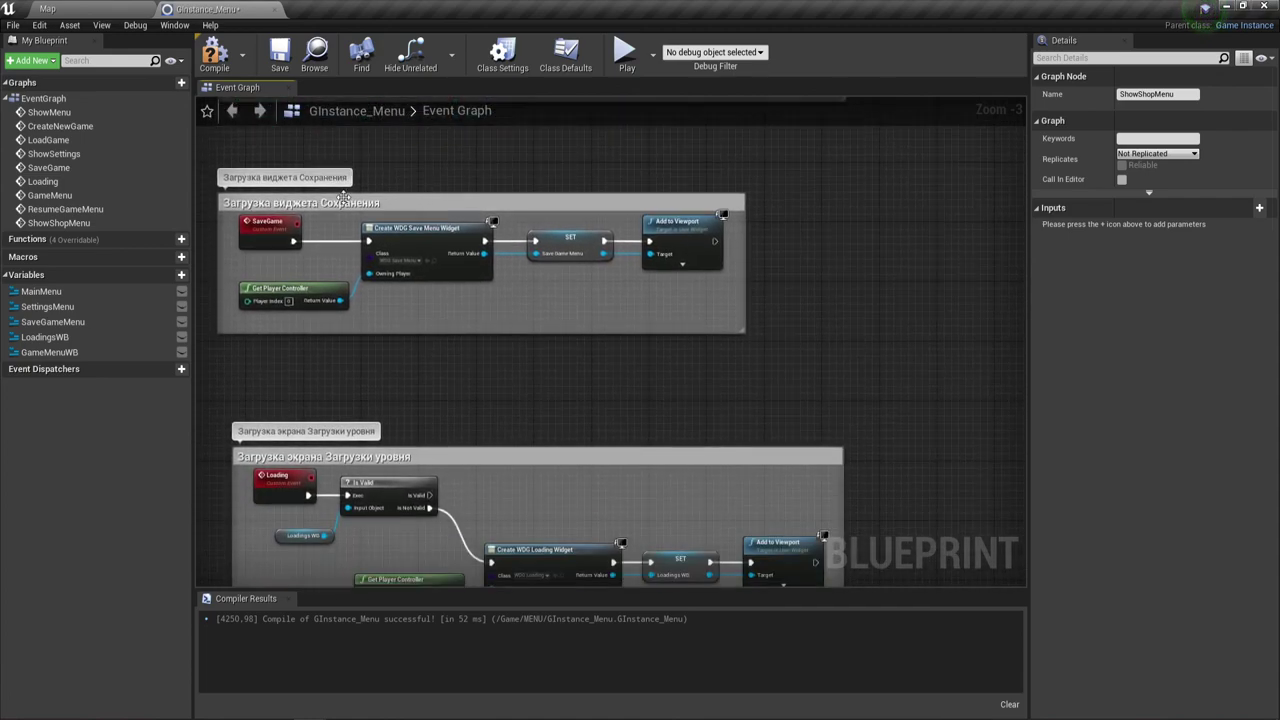
right_drag(577, 289, 585, 126)
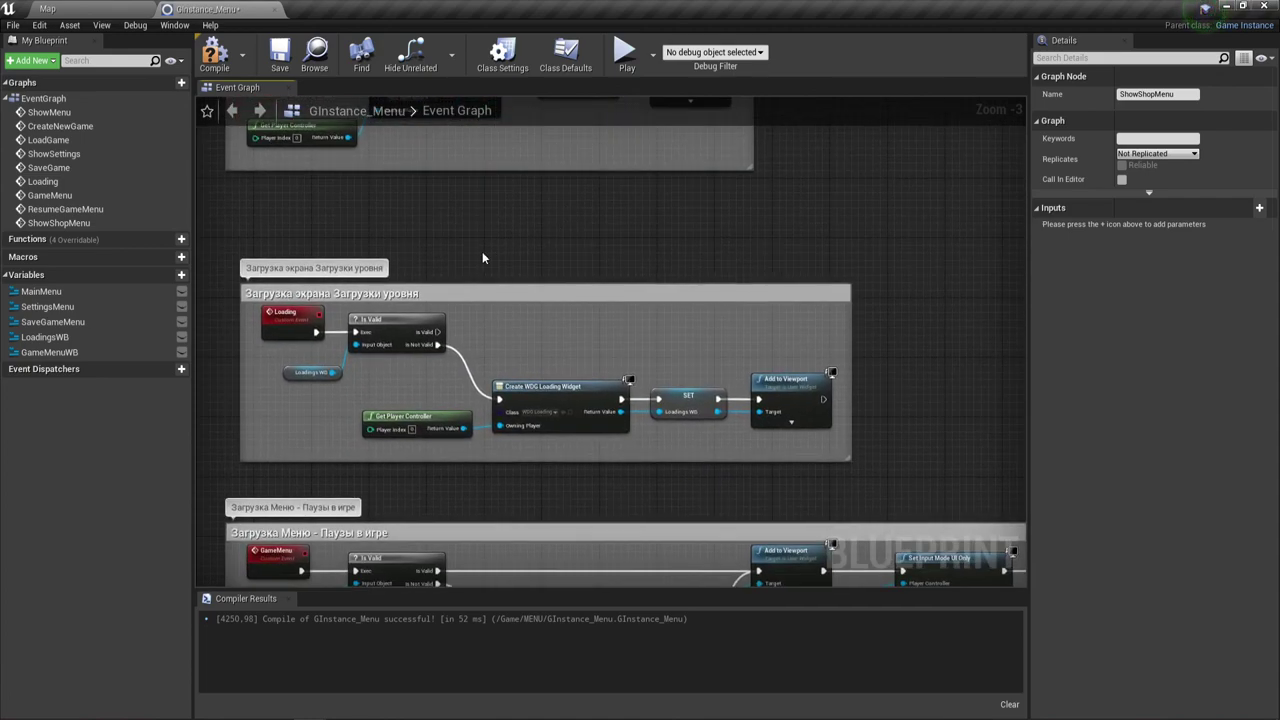
right_drag(515, 325, 510, 266)
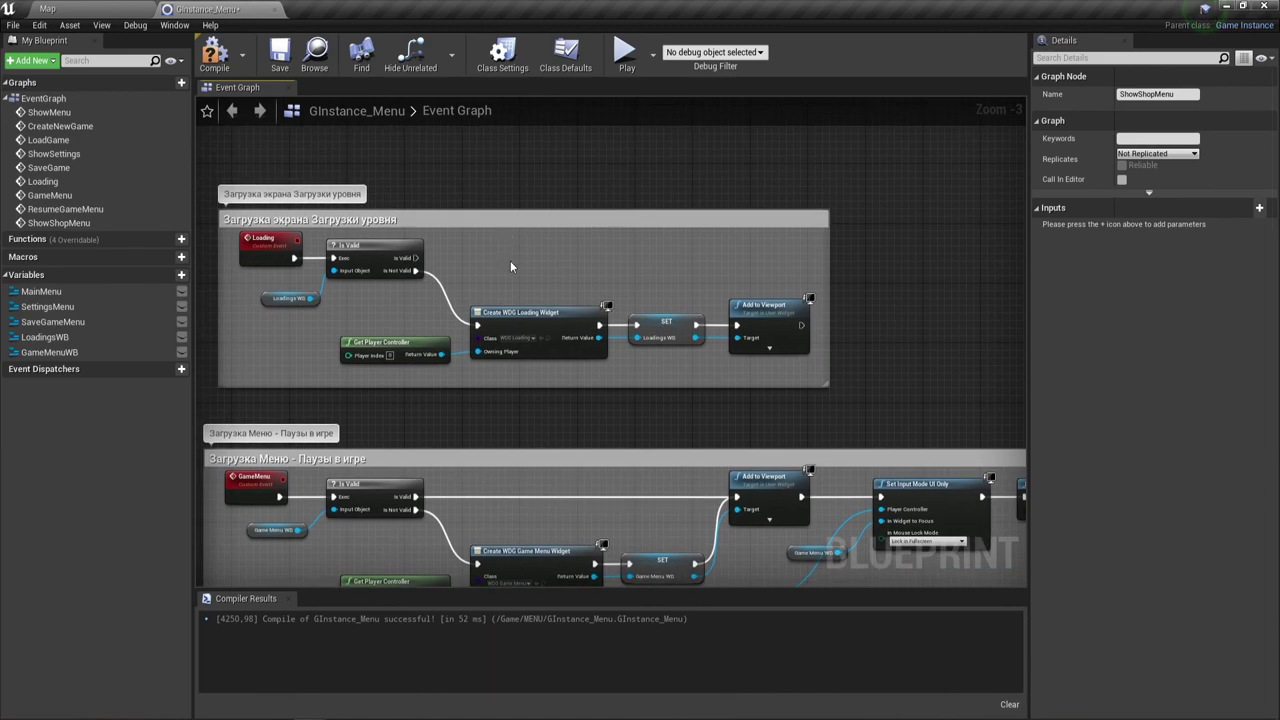
scroll(512, 265, down, 1)
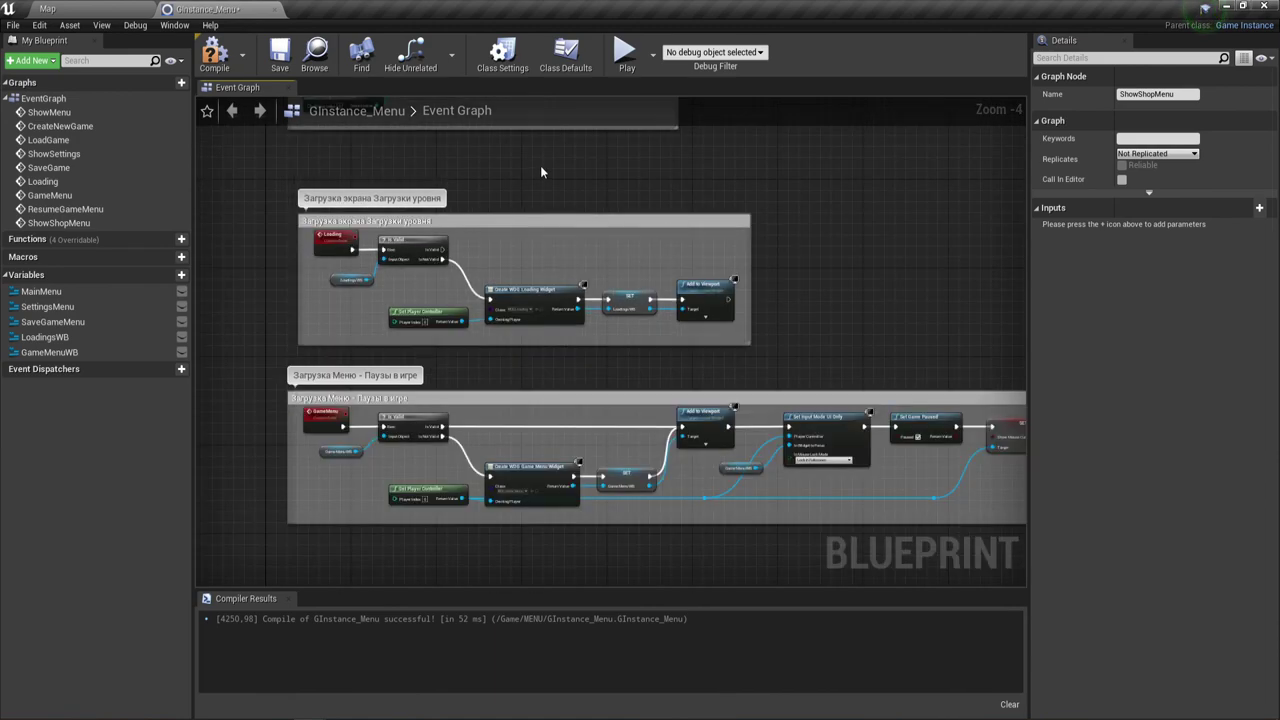
mouse_move(540, 166)
right_down()
mouse_move(542, 177)
mouse_move(504, 144)
right_up()
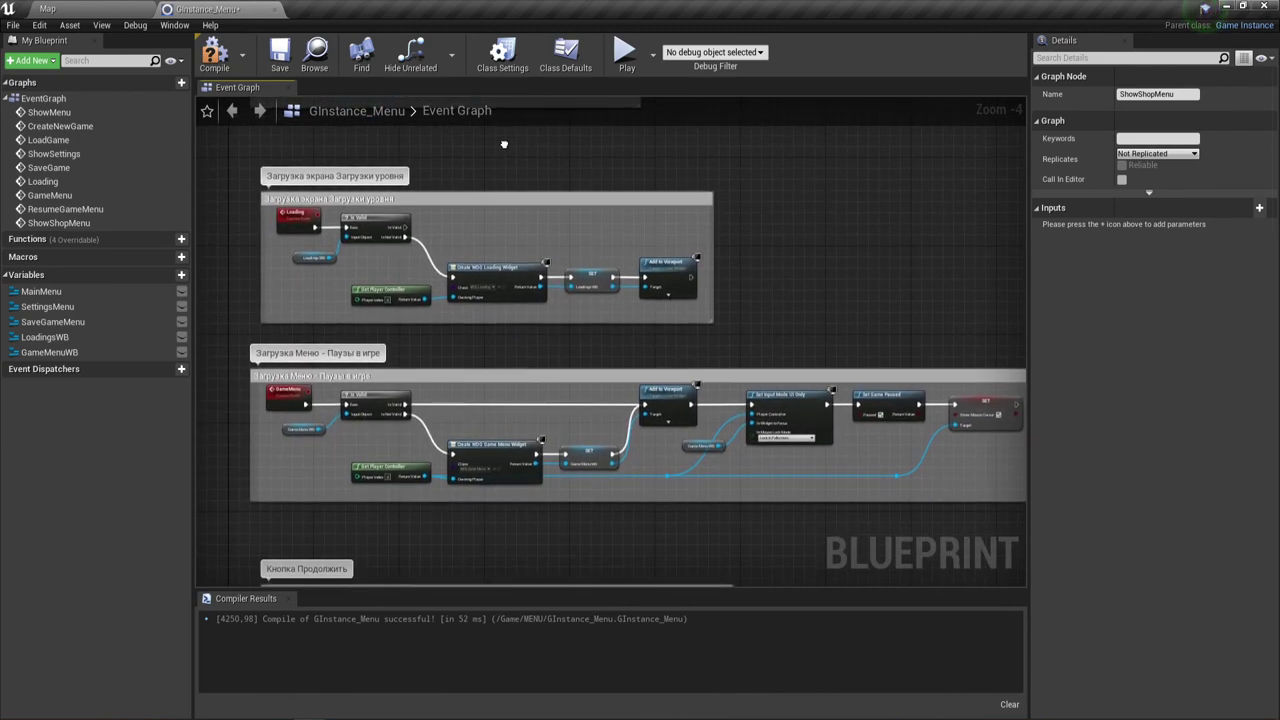
right_drag(553, 447, 544, 288)
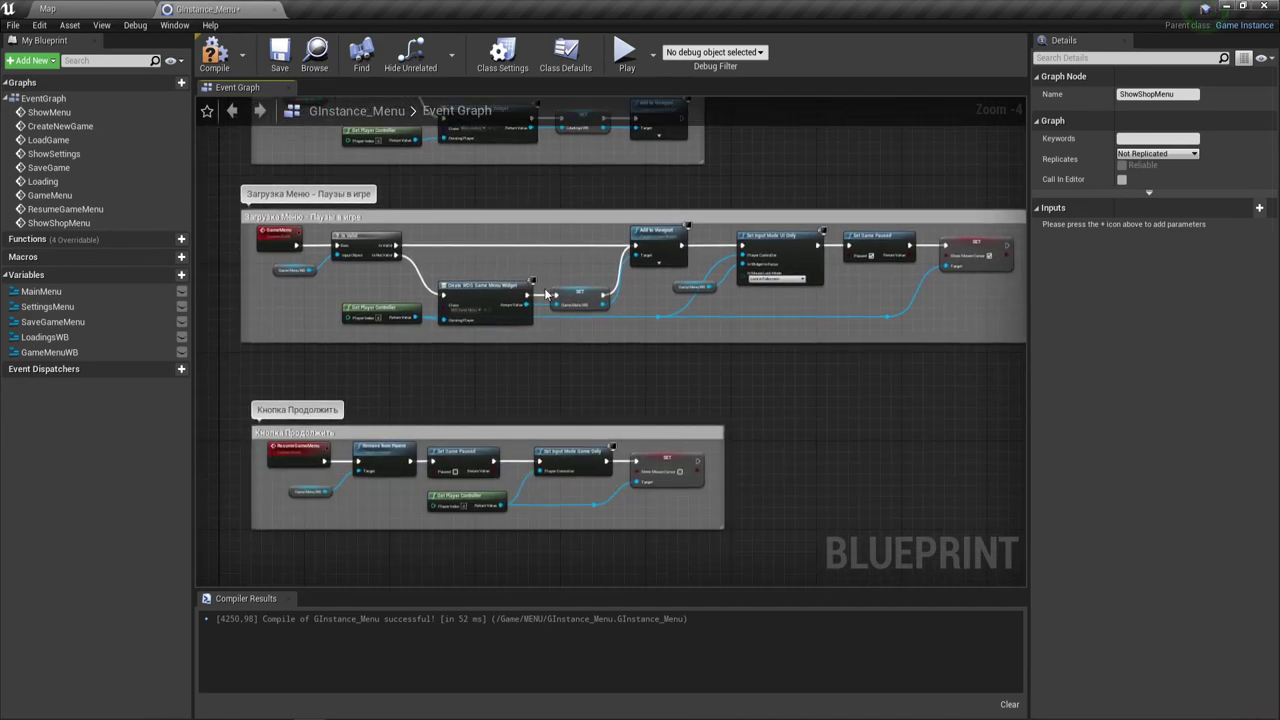
mouse_move(560, 398)
right_down()
mouse_move(534, 240)
mouse_move(497, 475)
right_up()
click(360, 326)
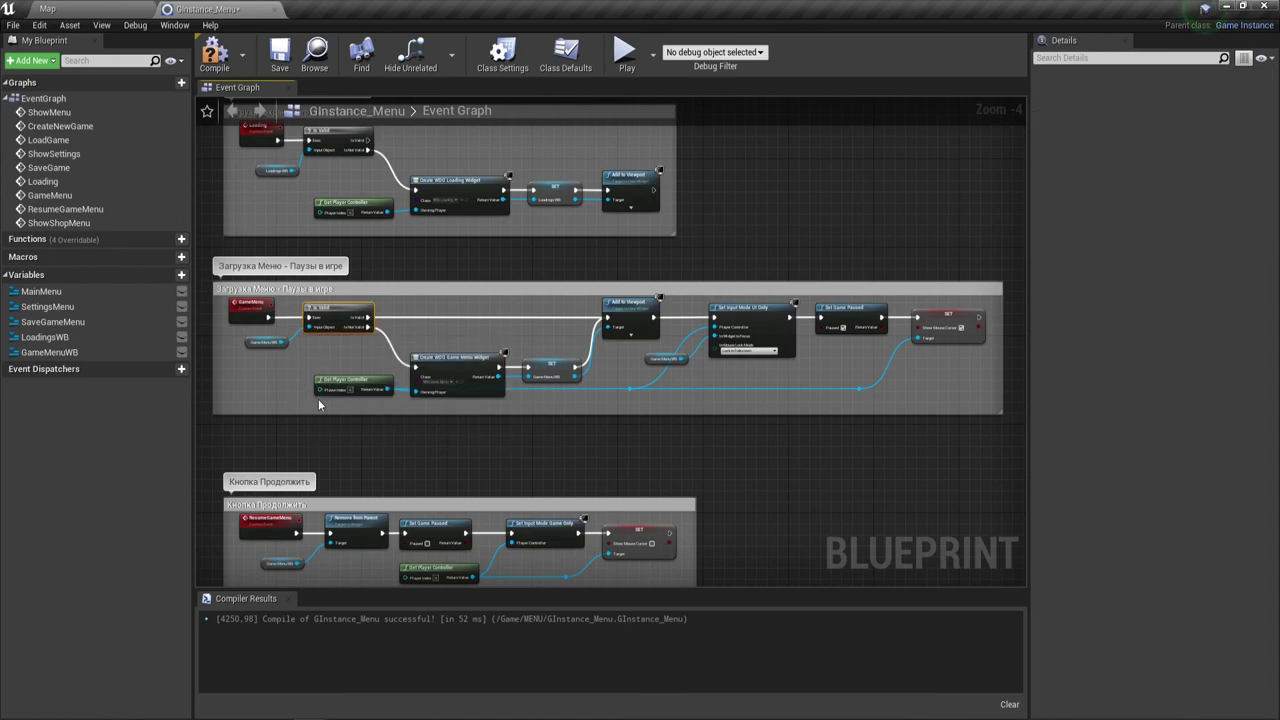
scroll(318, 399, up, 2)
drag(319, 402, 535, 274)
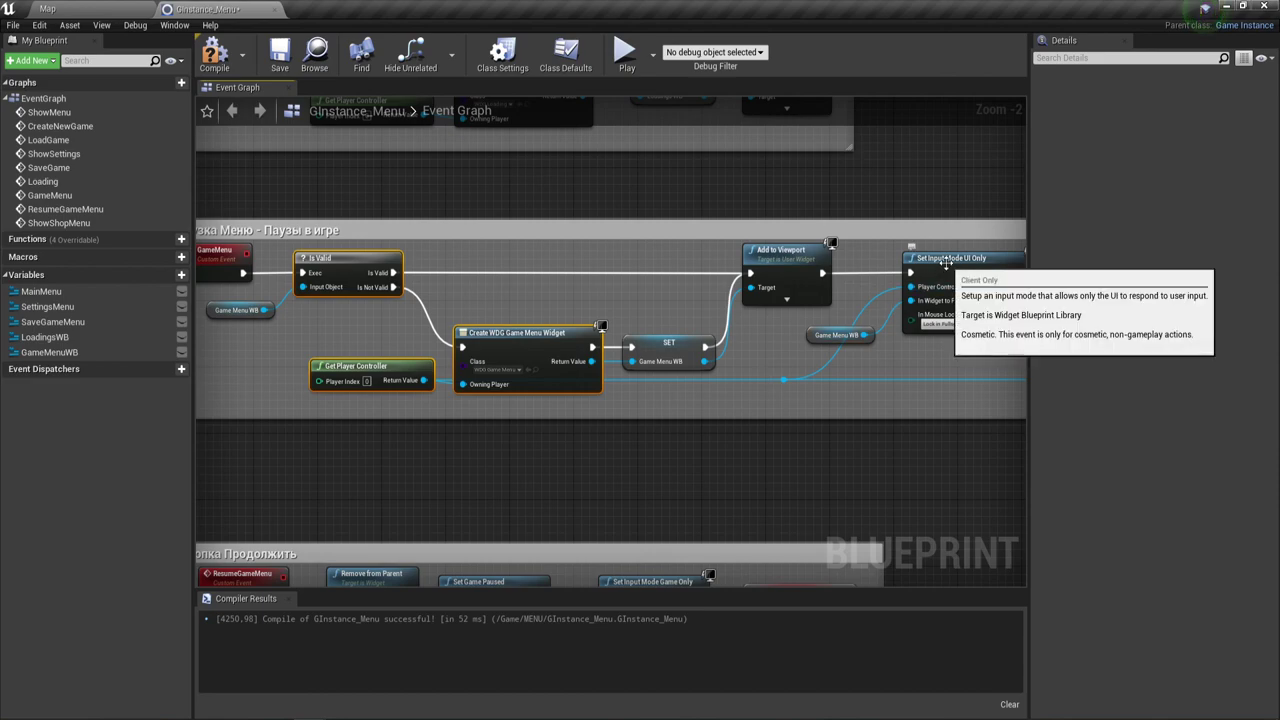
Copy those nodes plus Add to Viewport and paste them beside the ShowShopMenu event.
ctrl+click(785, 256)
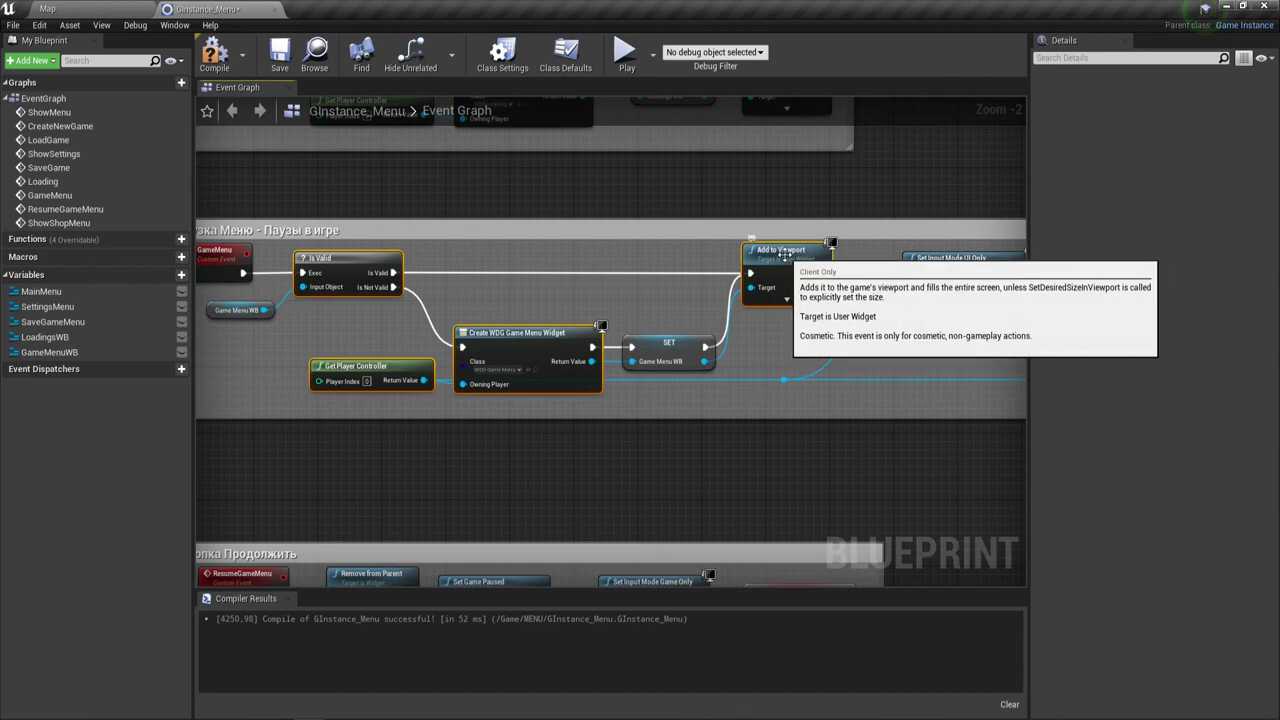
right_click(778, 254)
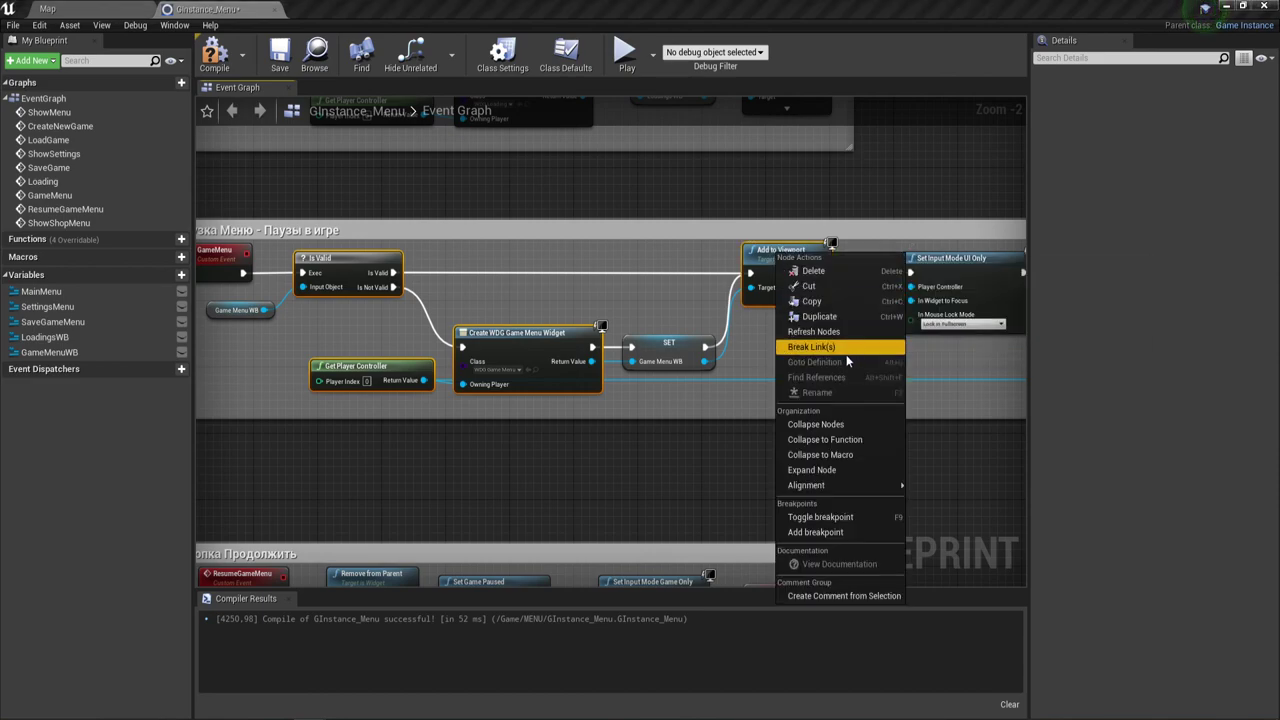
click(812, 302)
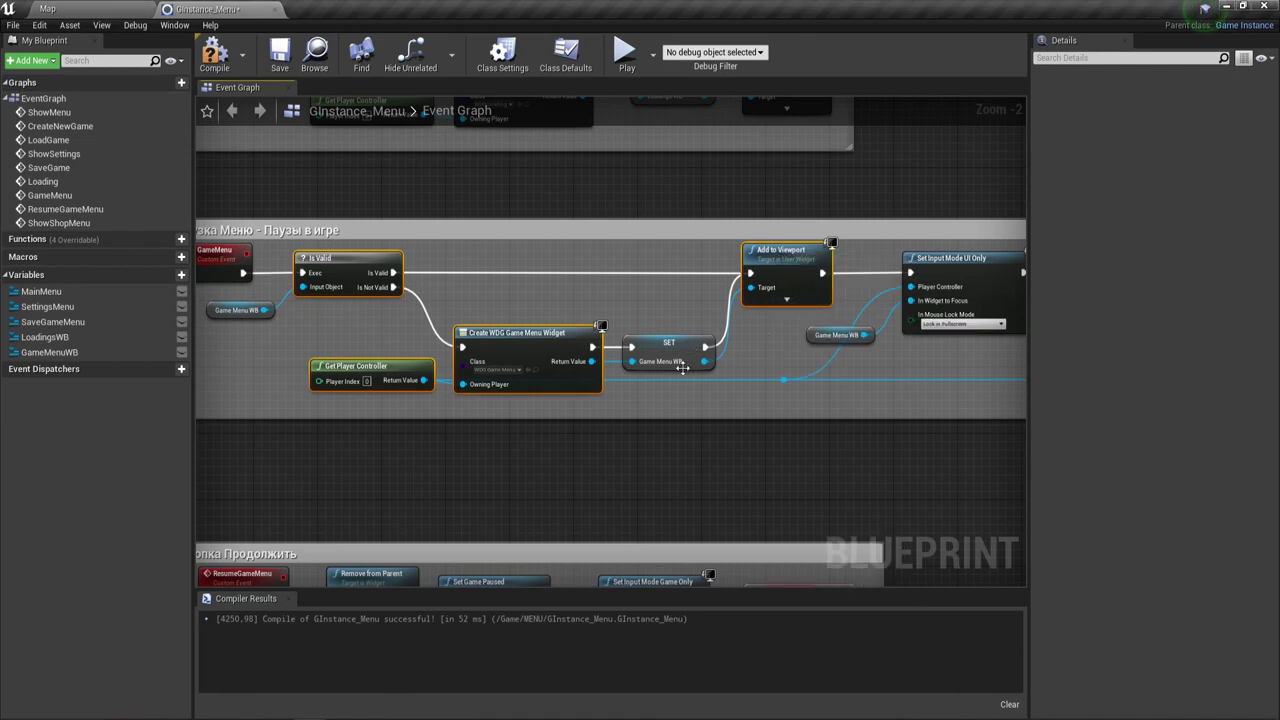
scroll(653, 447, down, 1)
scroll(653, 447, down, 1)
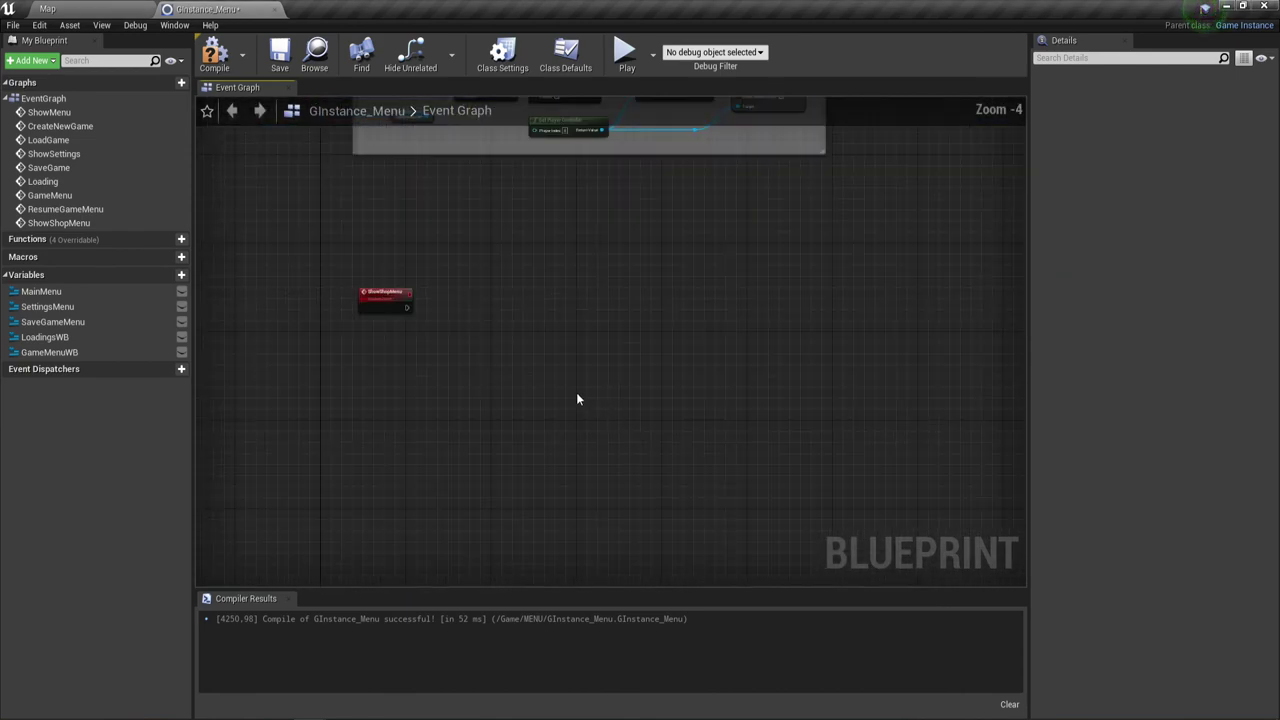
mouse_move(653, 447)
right_down()
mouse_move(358, 365)
mouse_move(347, 386)
right_up()
scroll(358, 368, up, 2)
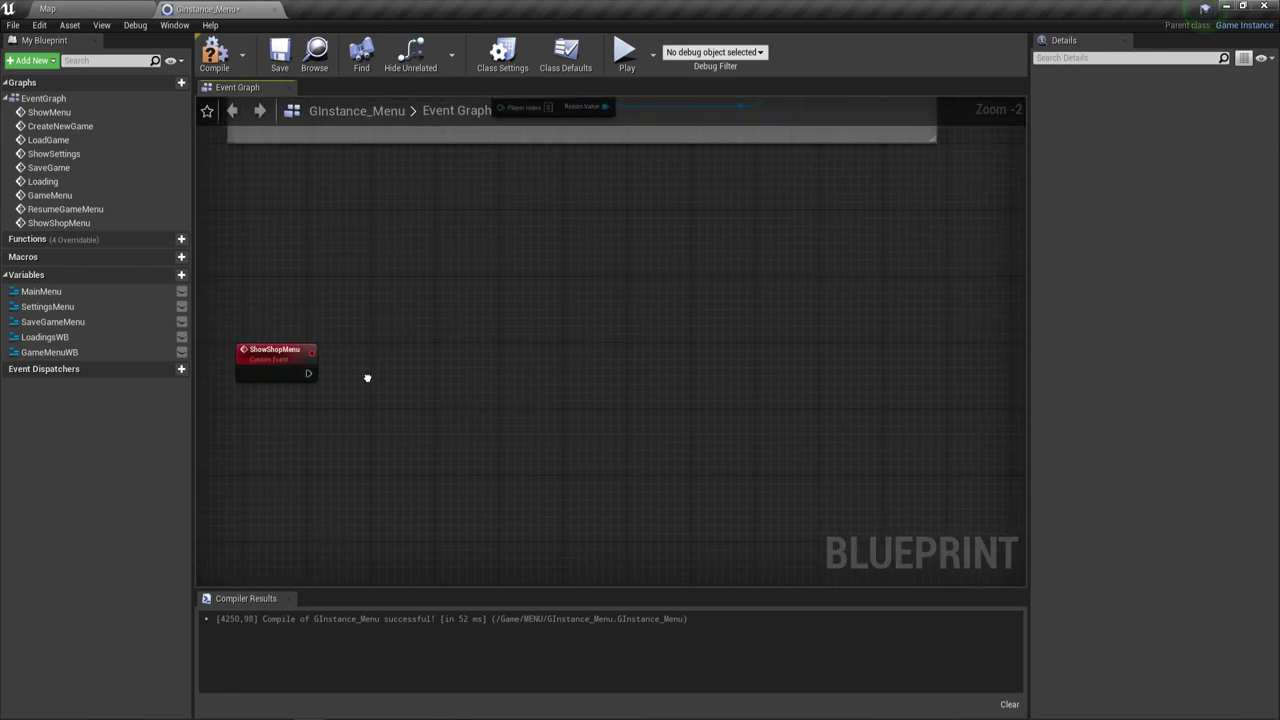
key(ctrl+v)
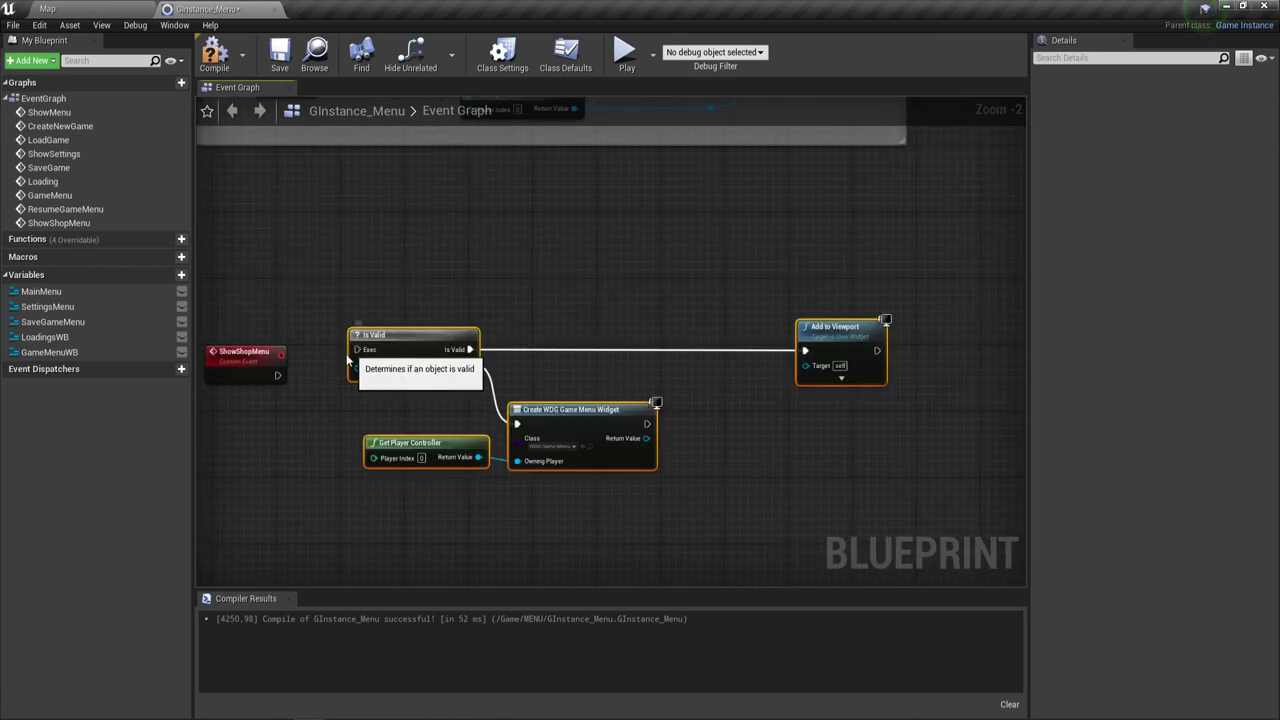
mouse_move(362, 354)
mouse_down()
mouse_move(298, 376)
mouse_move(316, 378)
mouse_move(278, 375)
mouse_up()
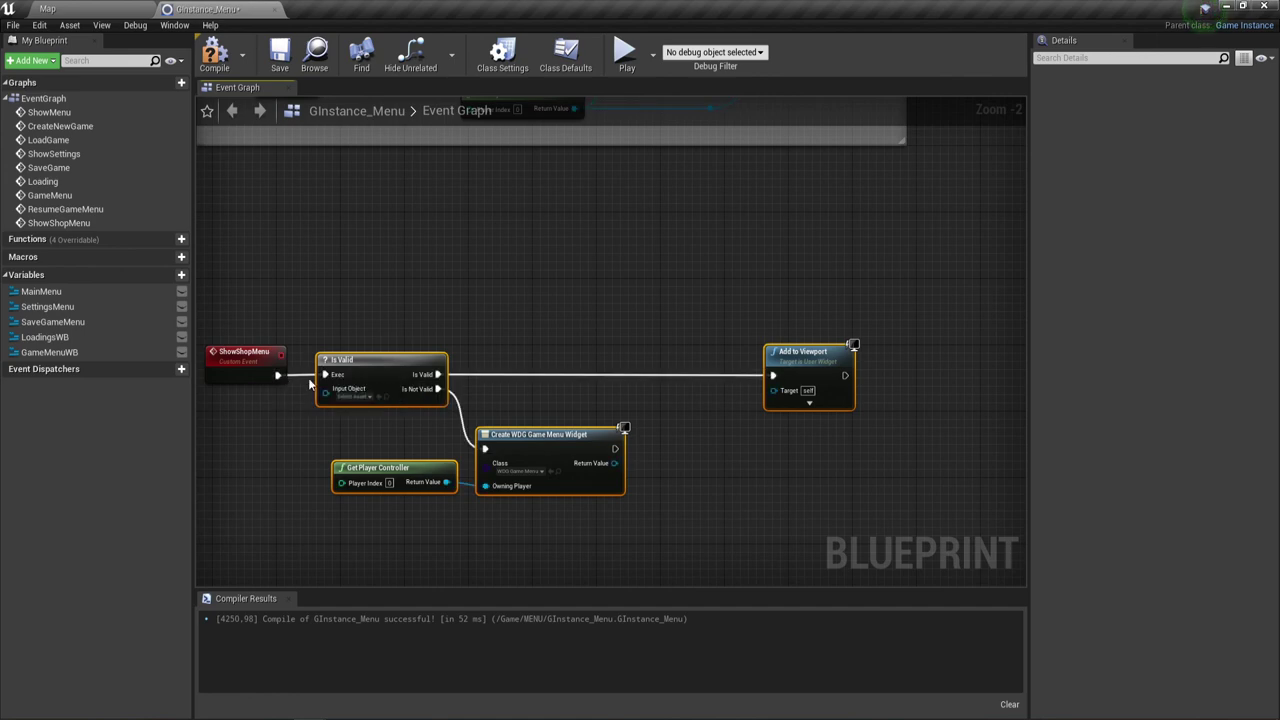
Set the pasted creation node's class to WDG_Shop, making it Create WDG Shop Widget.
scroll(590, 300, up, 1)
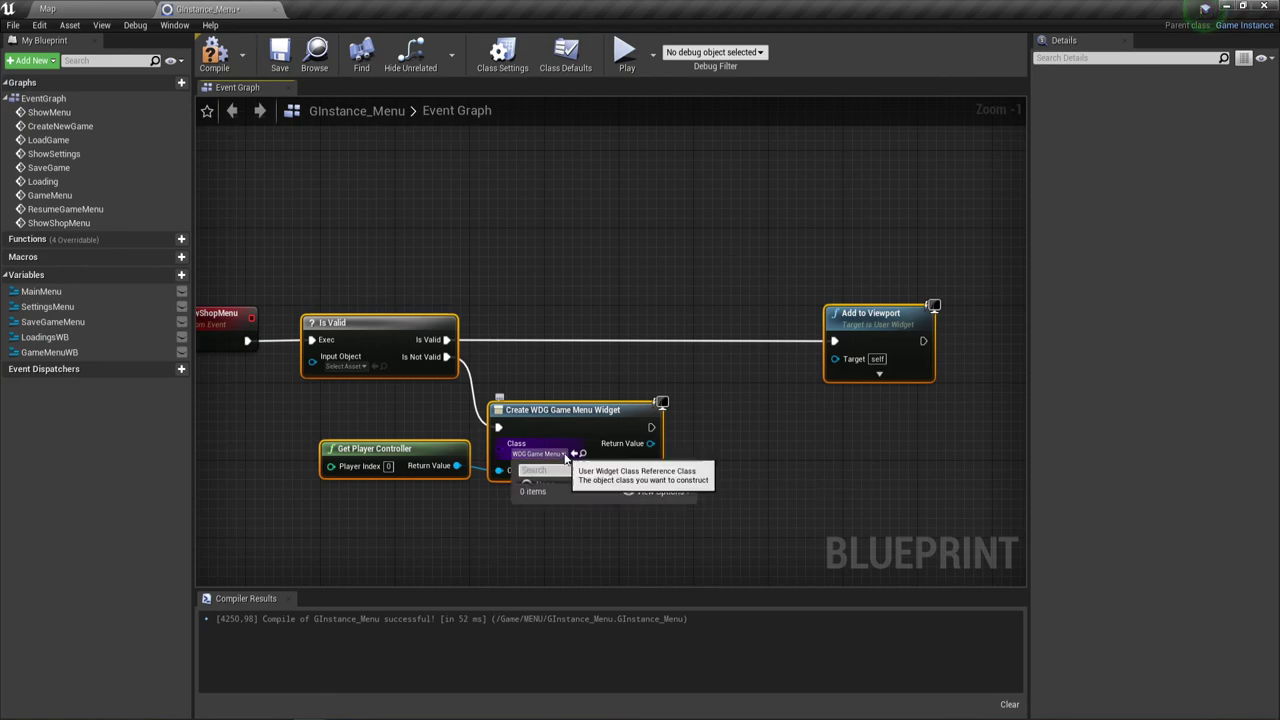
click(560, 454)
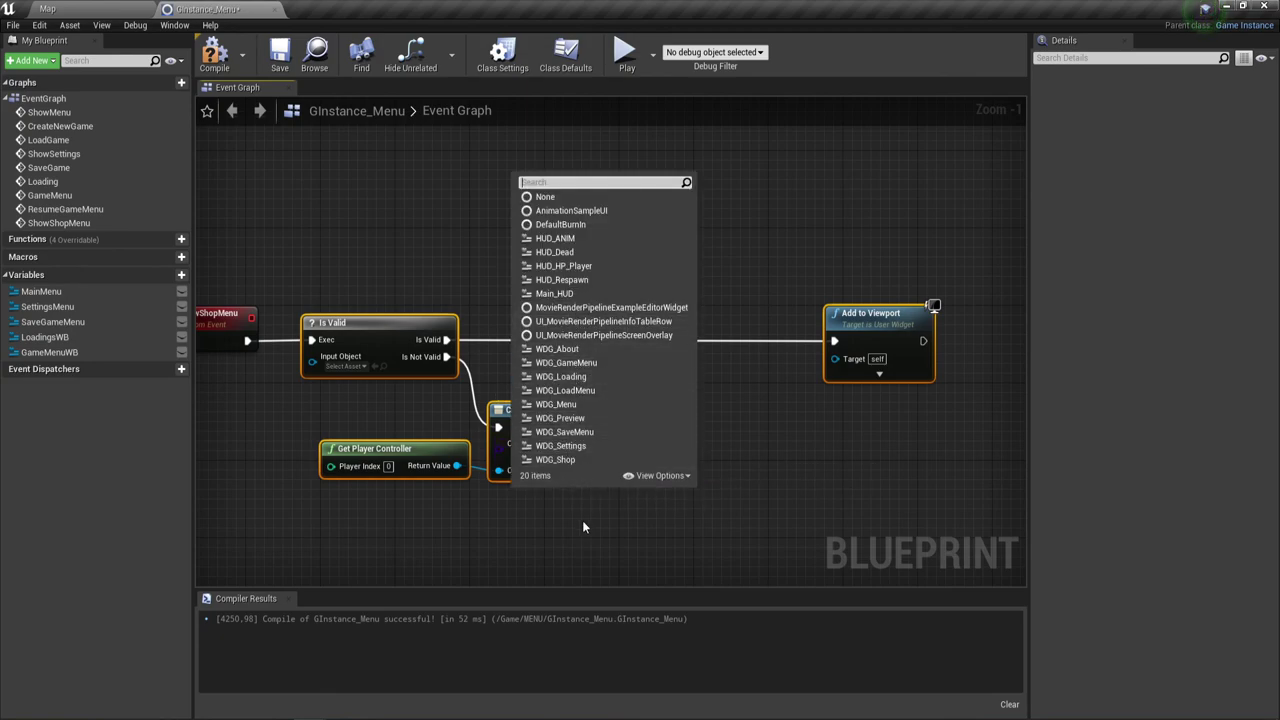
click(572, 460)
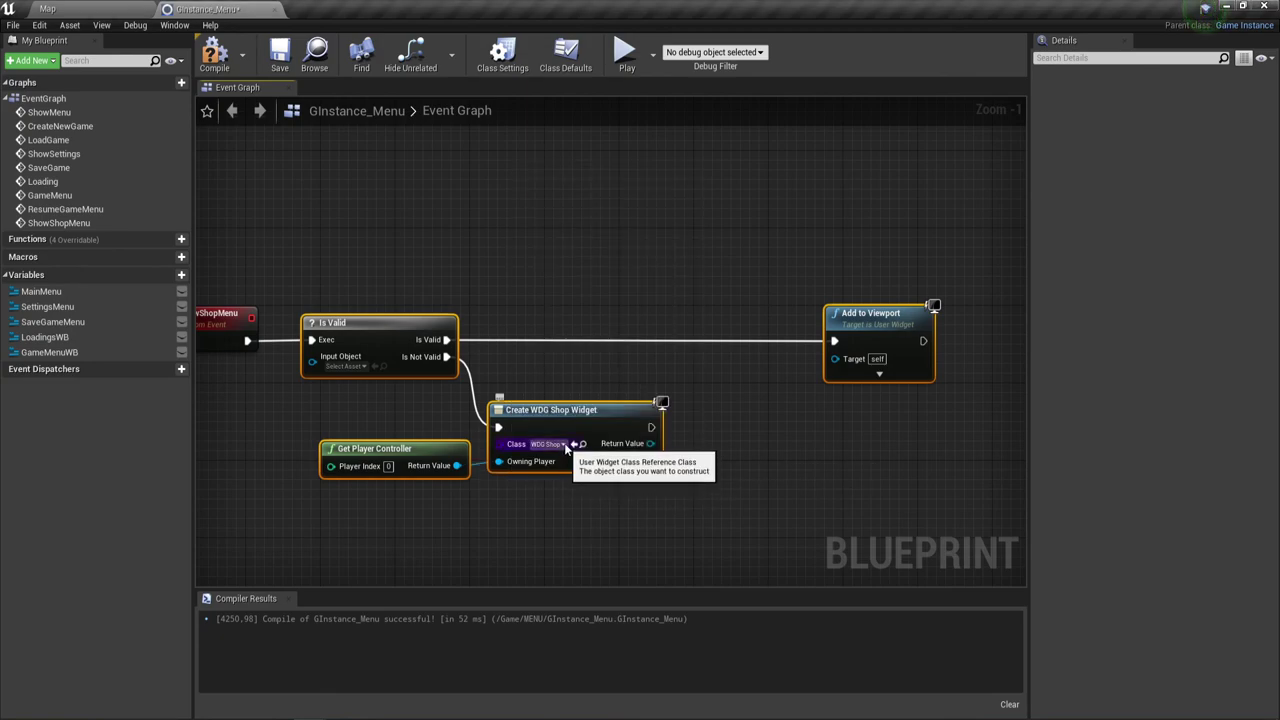
scroll(556, 390, down, 2)
right_drag(556, 260, 560, 449)
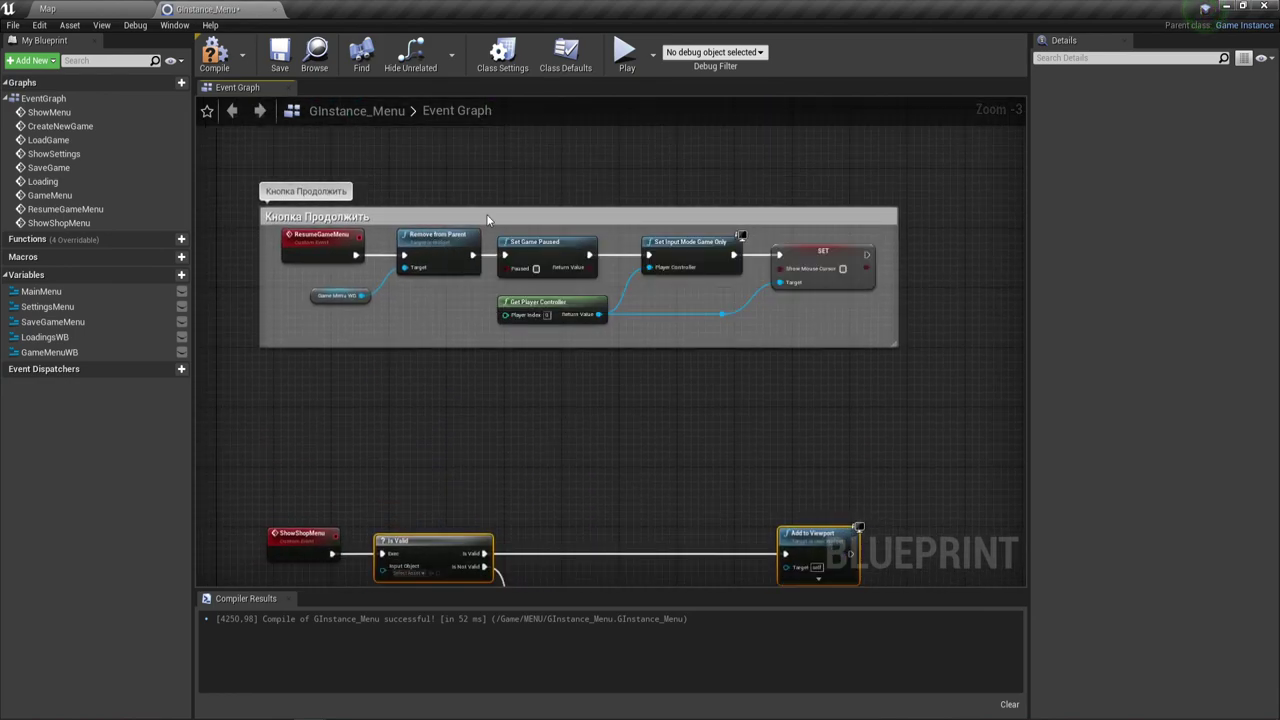
scroll(481, 483, up, 1)
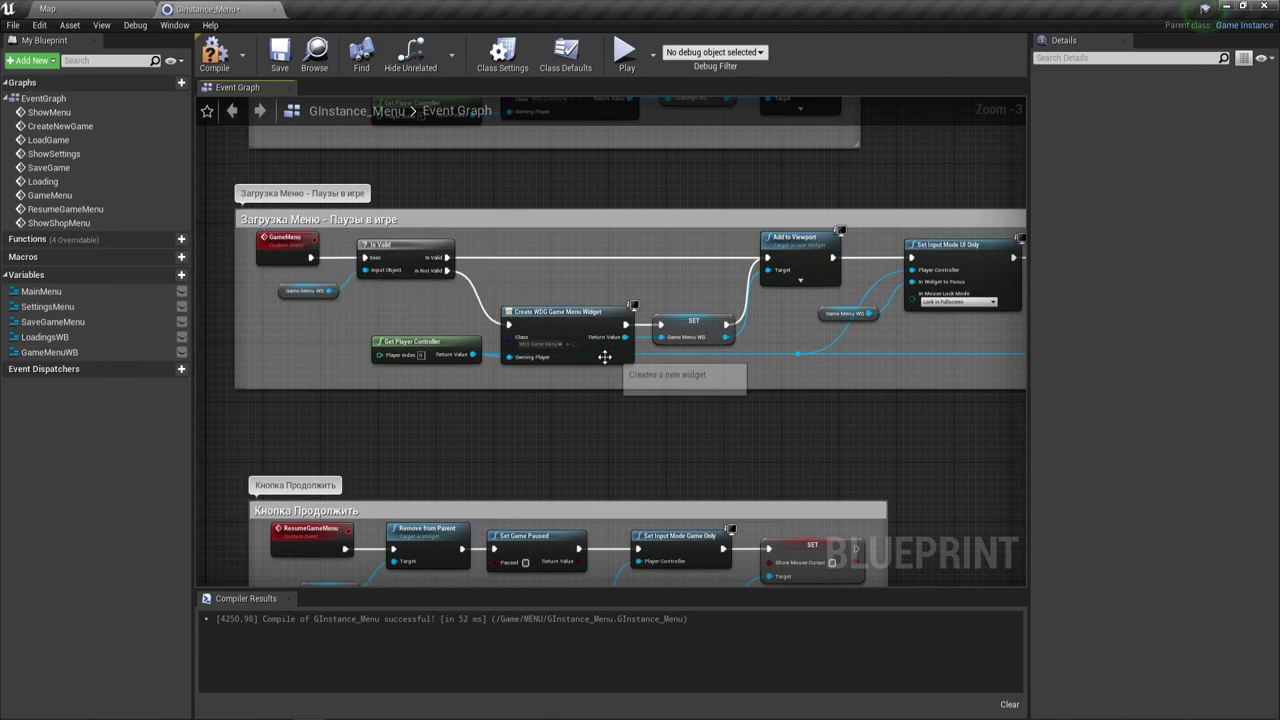
mouse_move(605, 357)
right_down()
mouse_move(551, 445)
mouse_move(538, 333)
mouse_move(549, 163)
right_up()
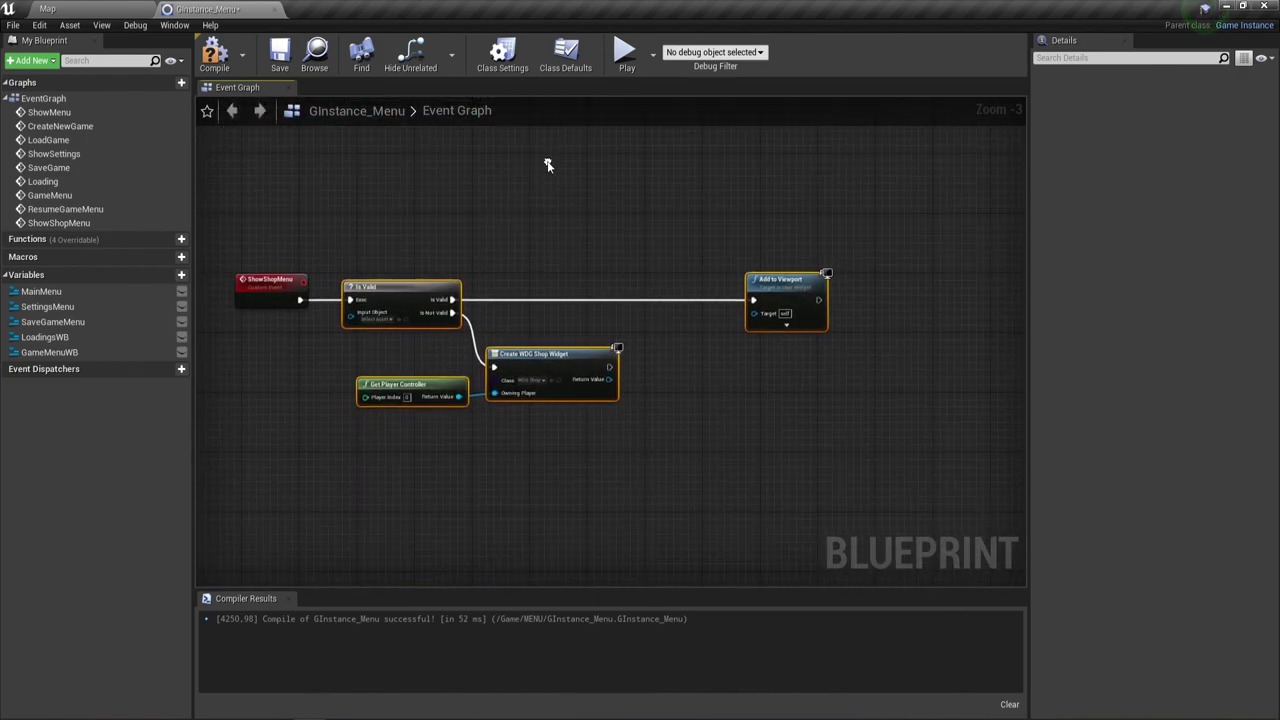
right_drag(558, 286, 560, 428)
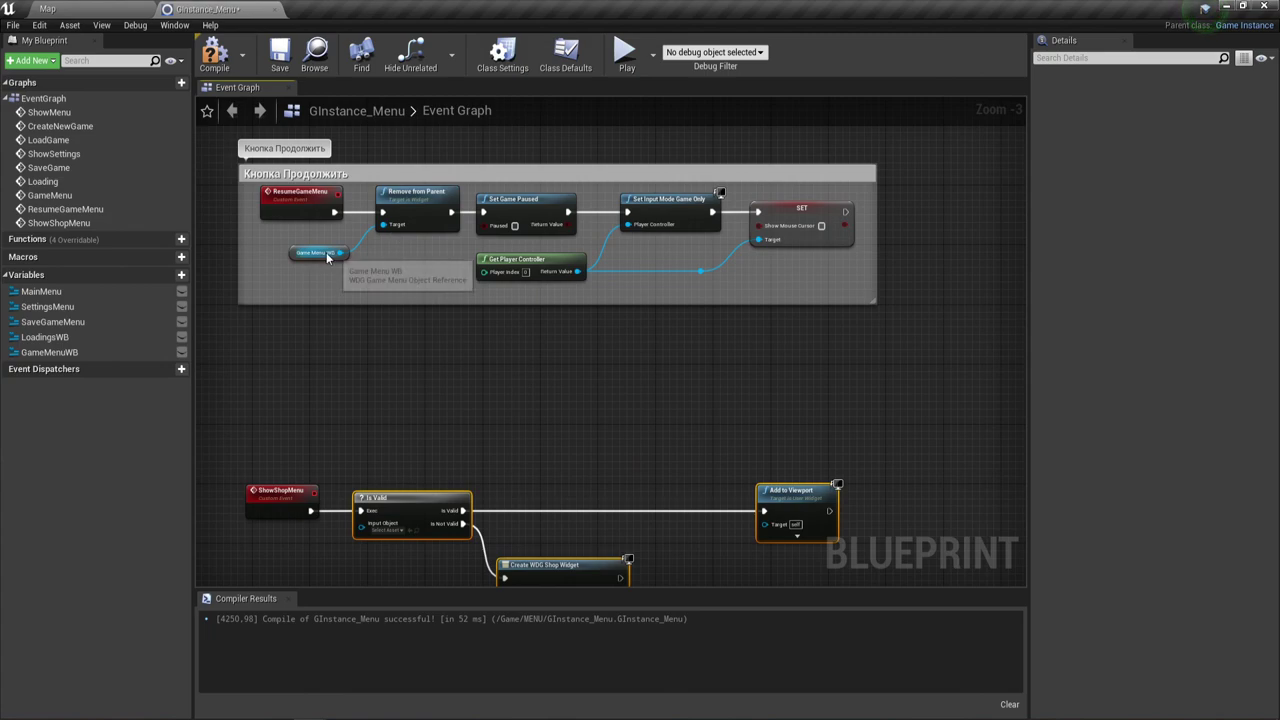
right_drag(548, 386, 503, 209)
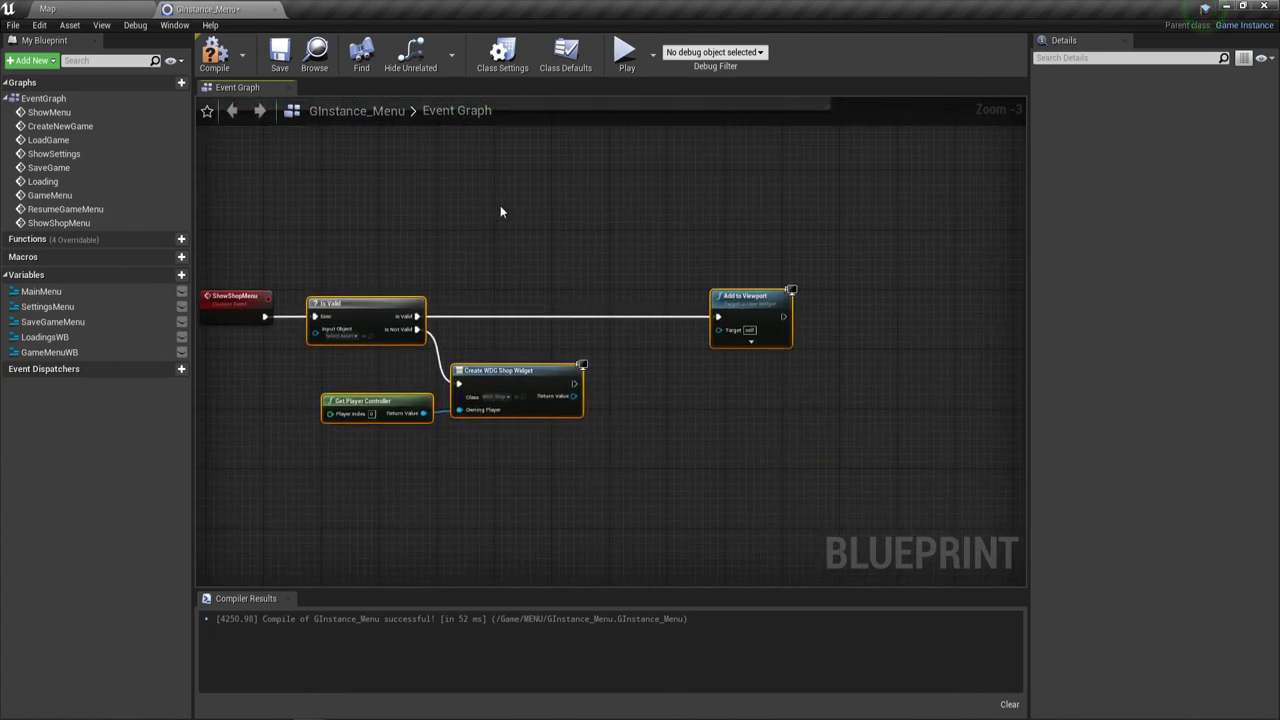
scroll(535, 340, up, 1)
scroll(531, 305, up, 1)
scroll(526, 319, up, 1)
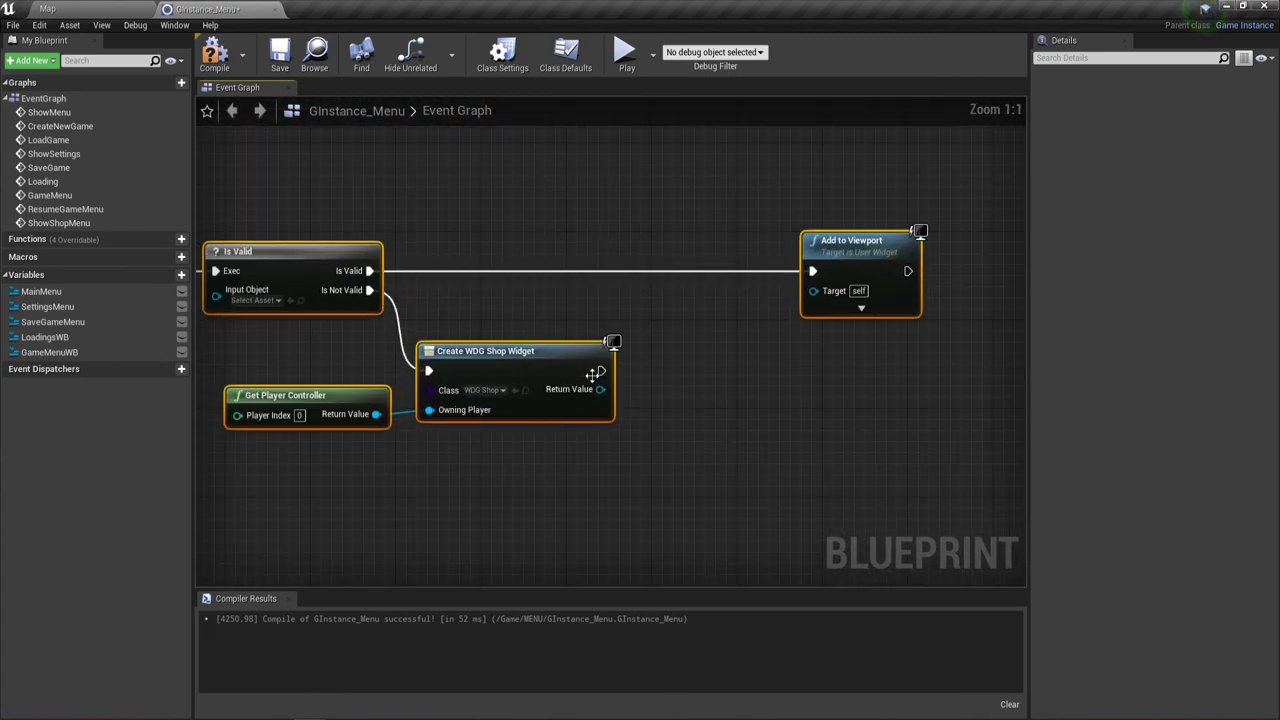
Promote the shop widget's return value to a variable named ShopMenu.
drag(600, 389, 648, 392)
click(707, 438)
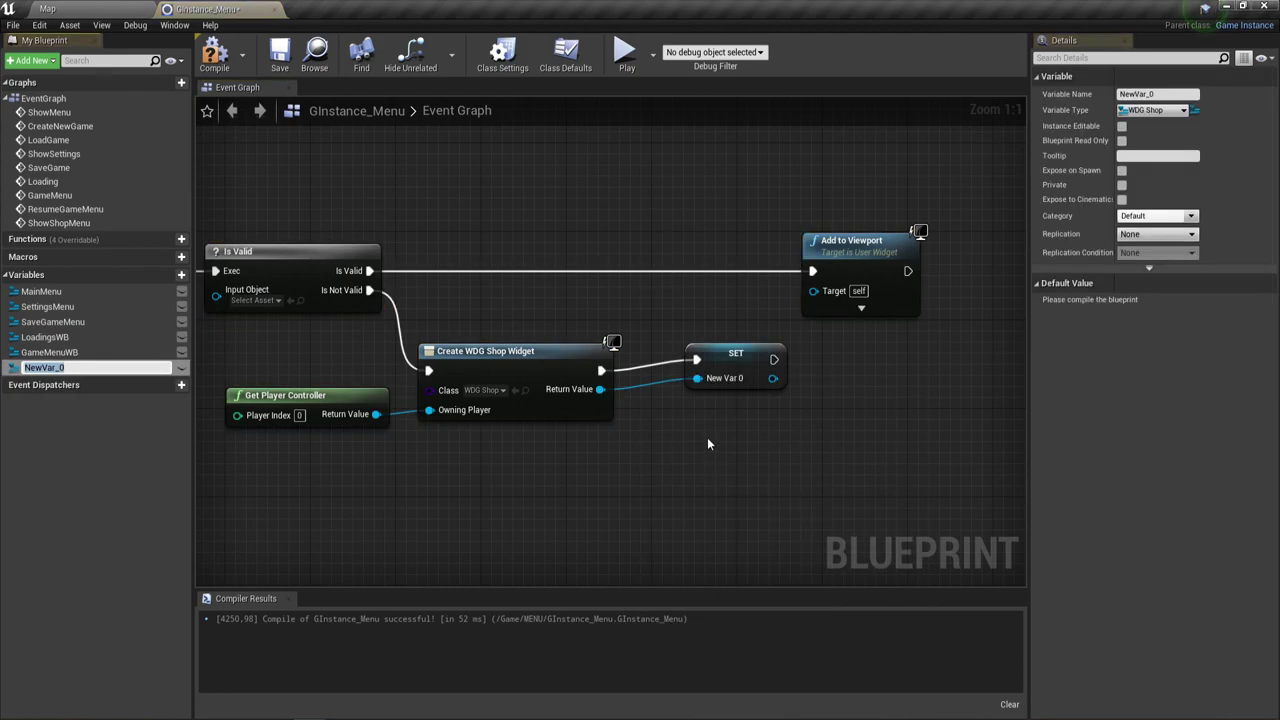
click(688, 372)
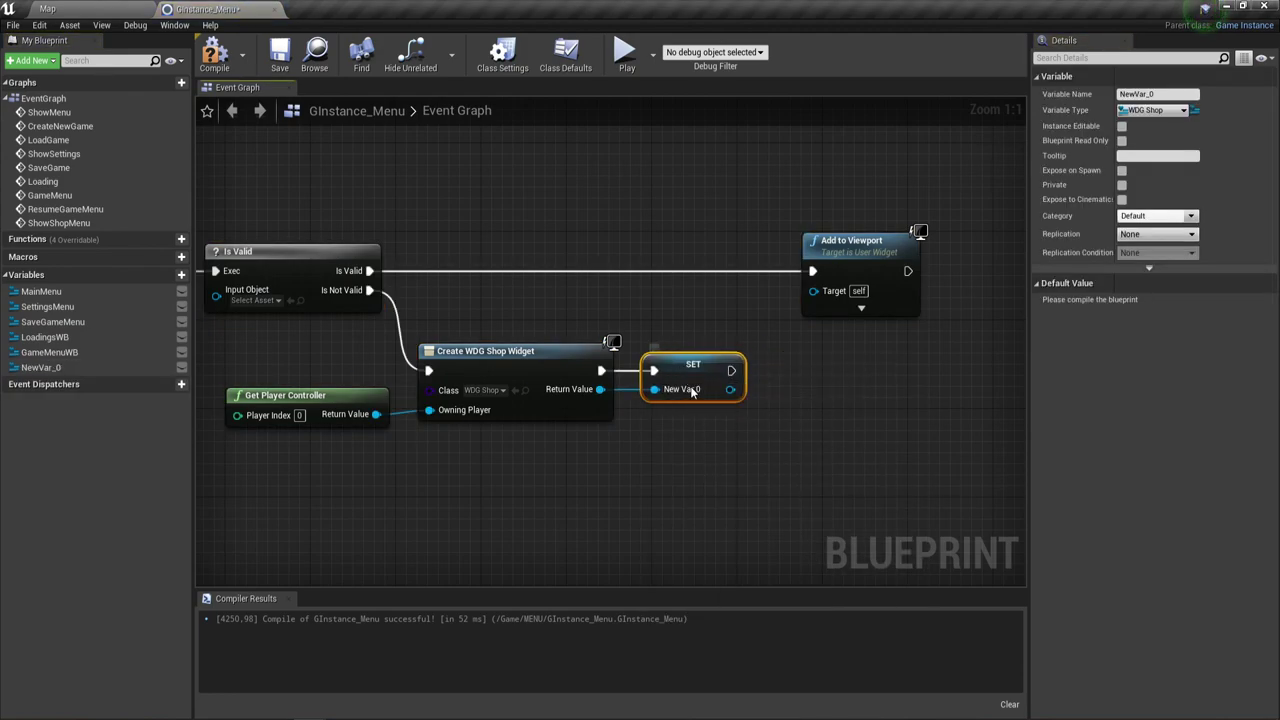
click(1157, 94)
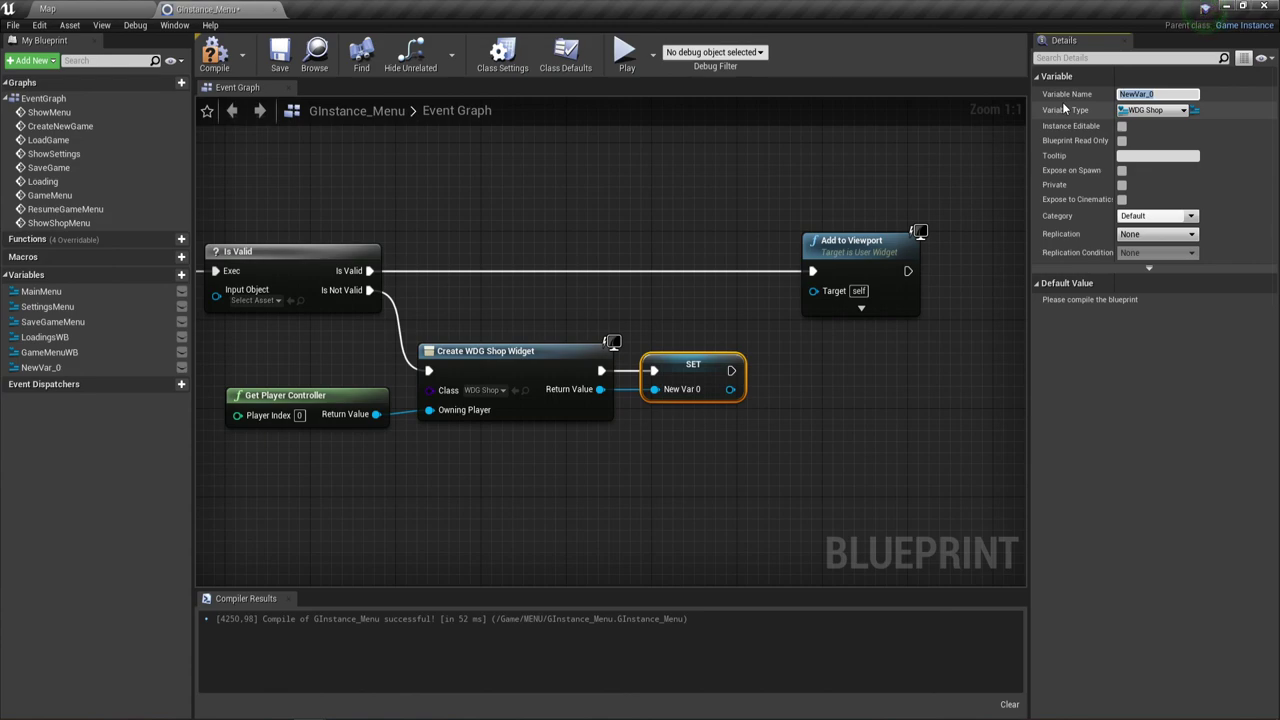
text(ShopMe)
text(nu)
key(Return)
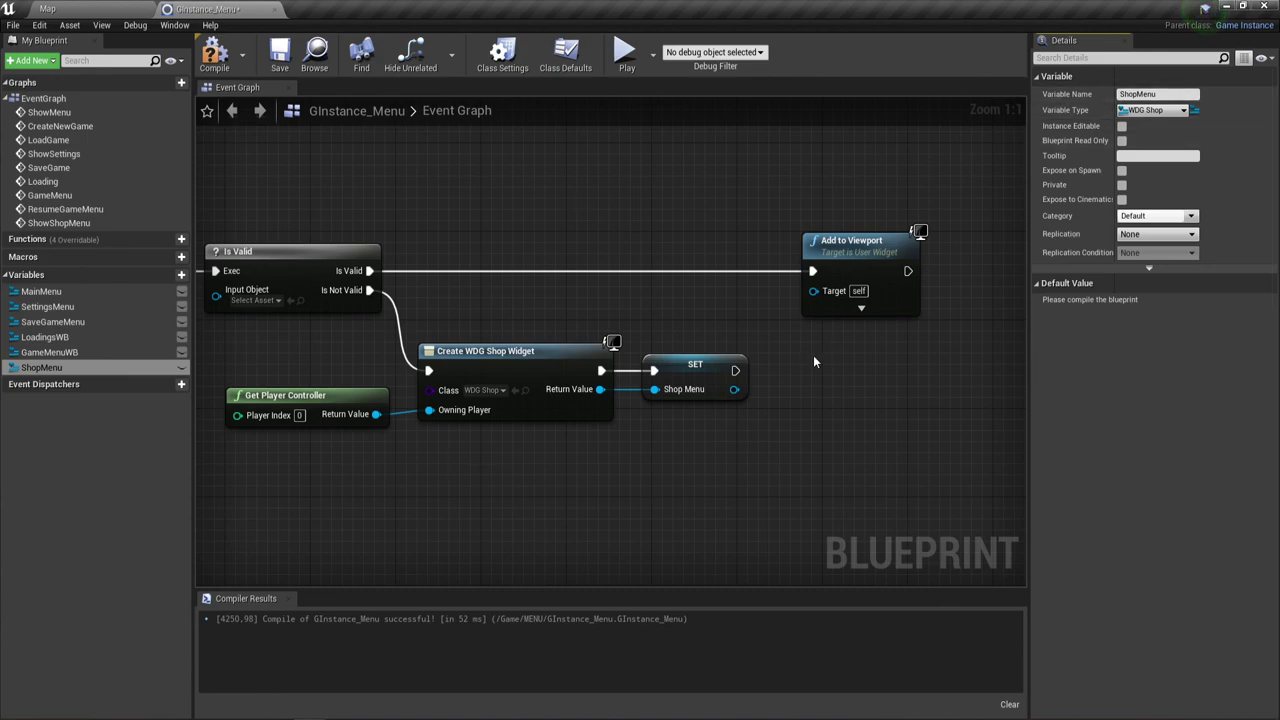
Wire the ShopMenu SET node's value and exec into Add to Viewport.
drag(735, 389, 813, 290)
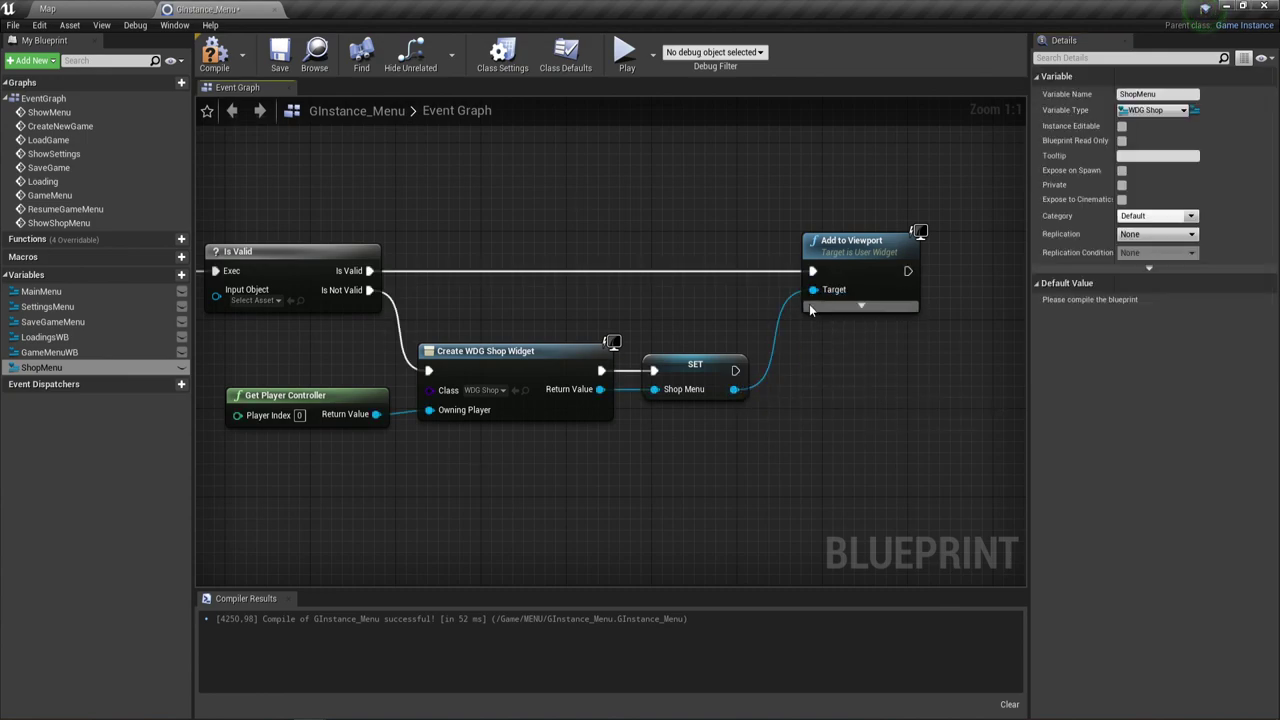
drag(735, 371, 812, 271)
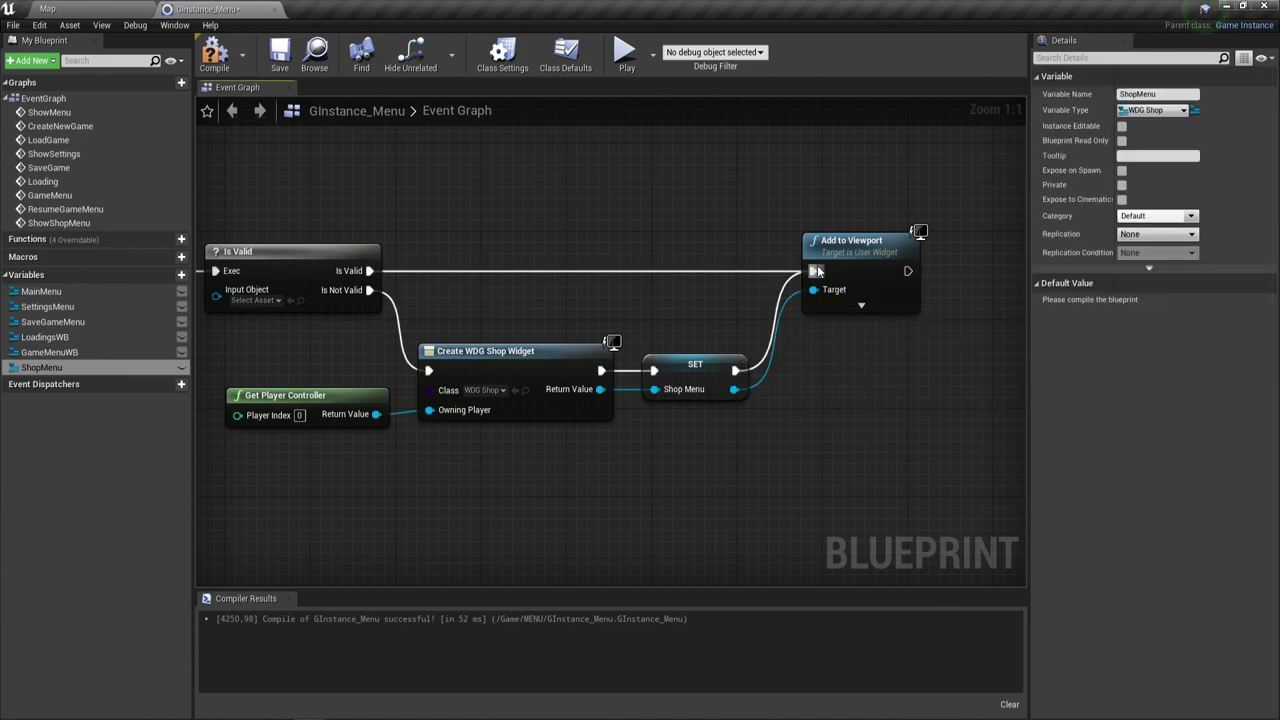
scroll(762, 411, down, 1)
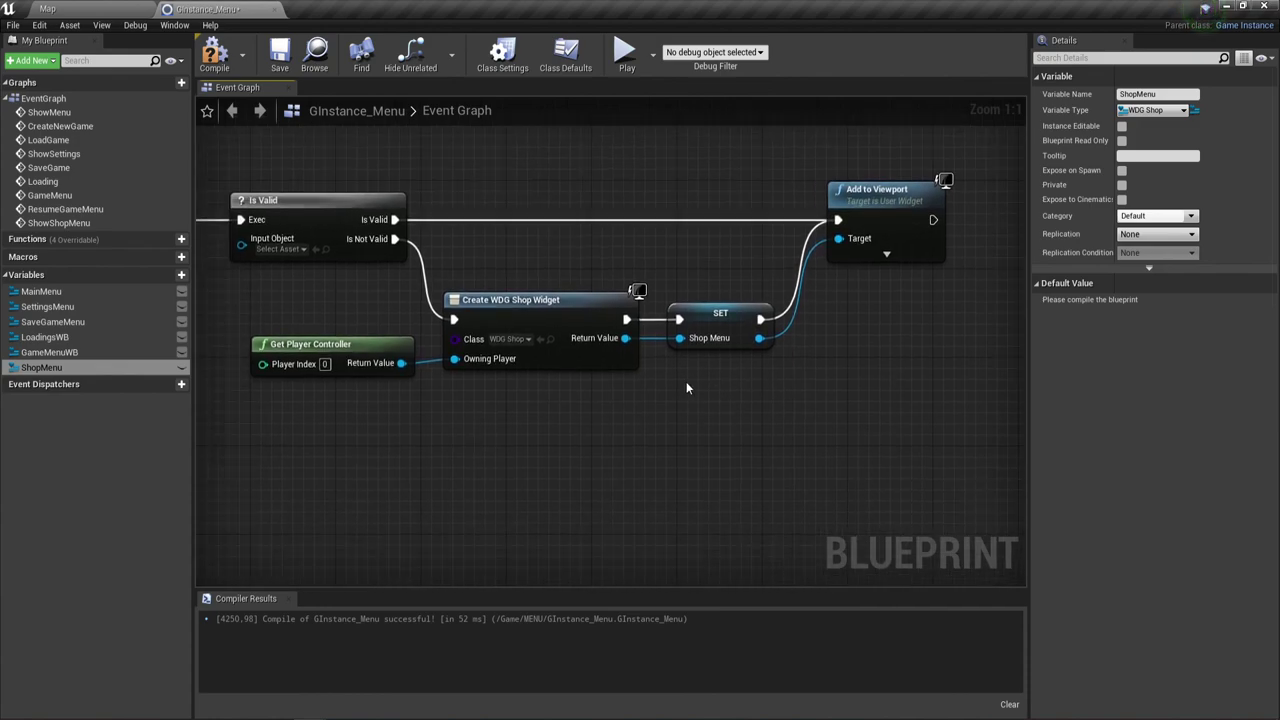
scroll(678, 393, down, 1)
right_drag(678, 393, 757, 380)
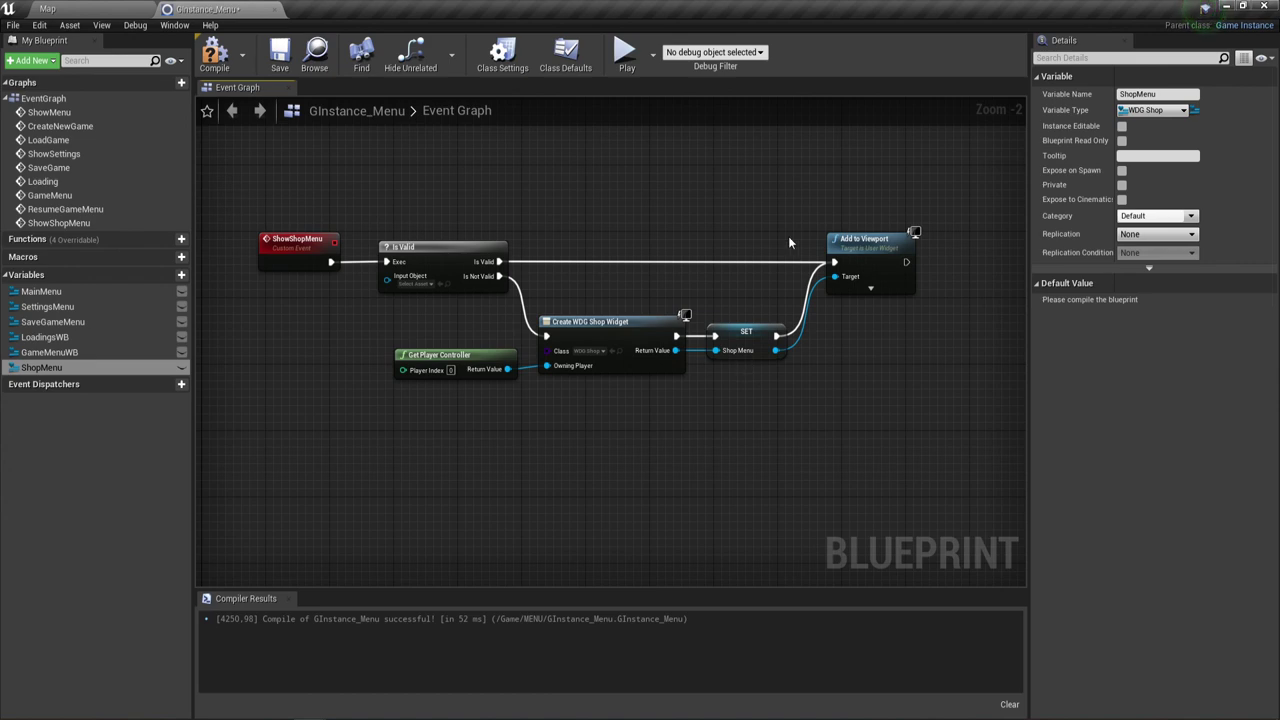
right_drag(697, 266, 646, 449)
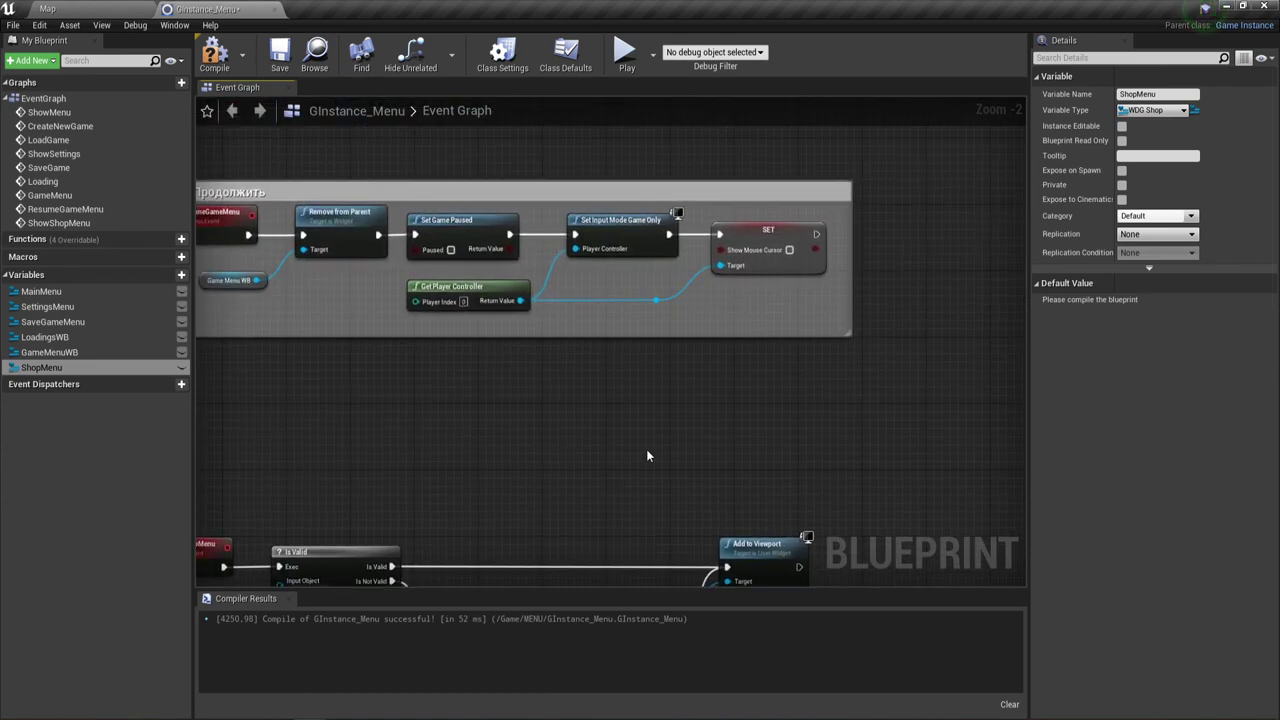
scroll(646, 449, down, 2)
right_drag(697, 225, 618, 472)
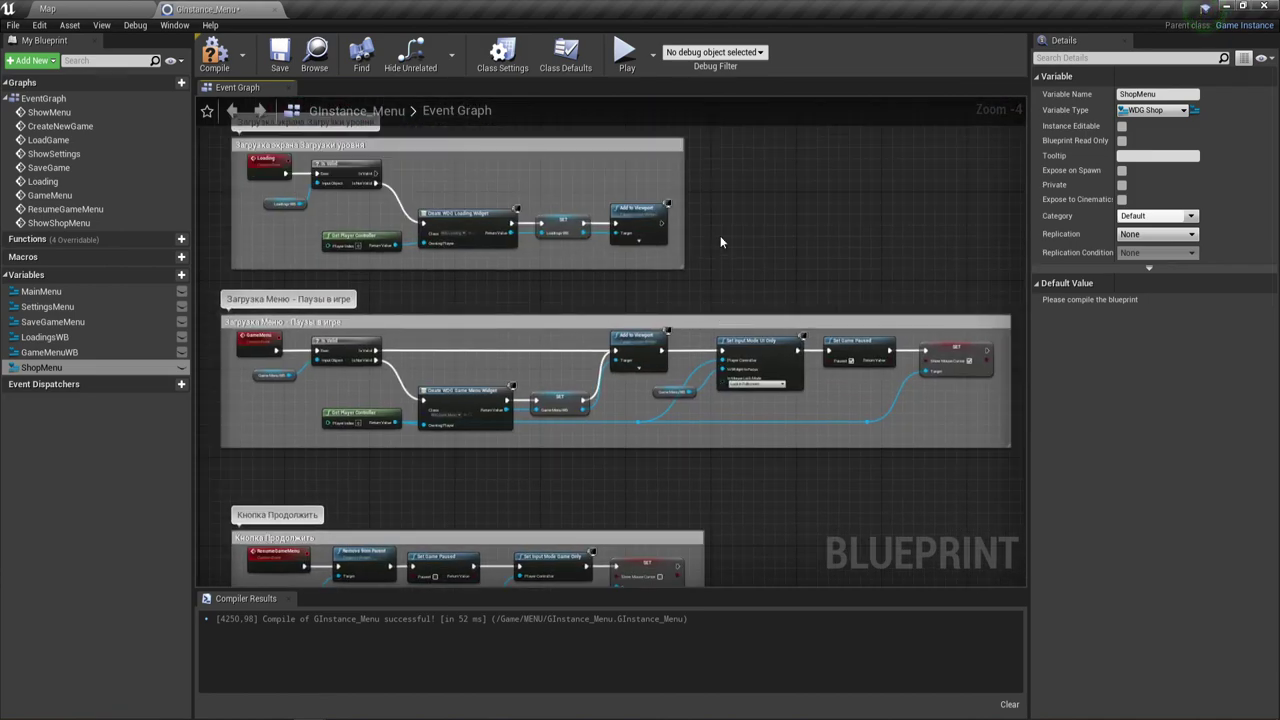
right_drag(720, 235, 753, 175)
scroll(745, 396, down, 2)
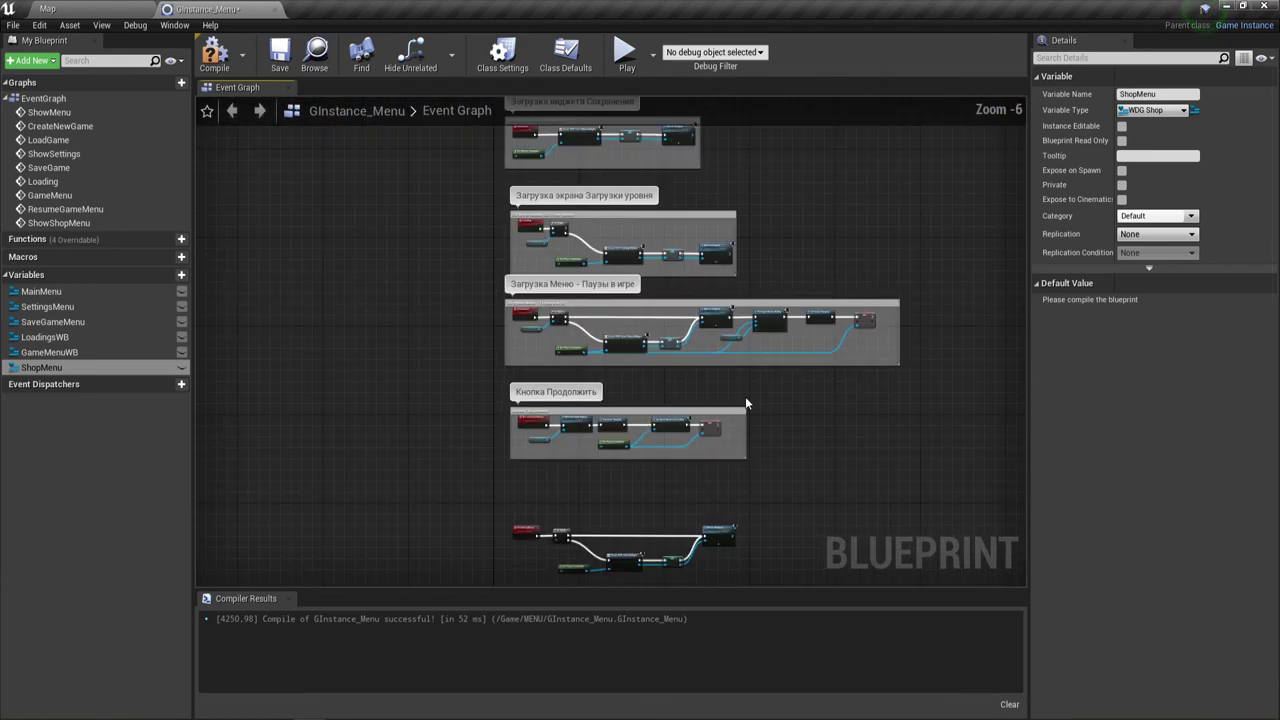
right_drag(745, 400, 686, 461)
scroll(691, 323, up, 1)
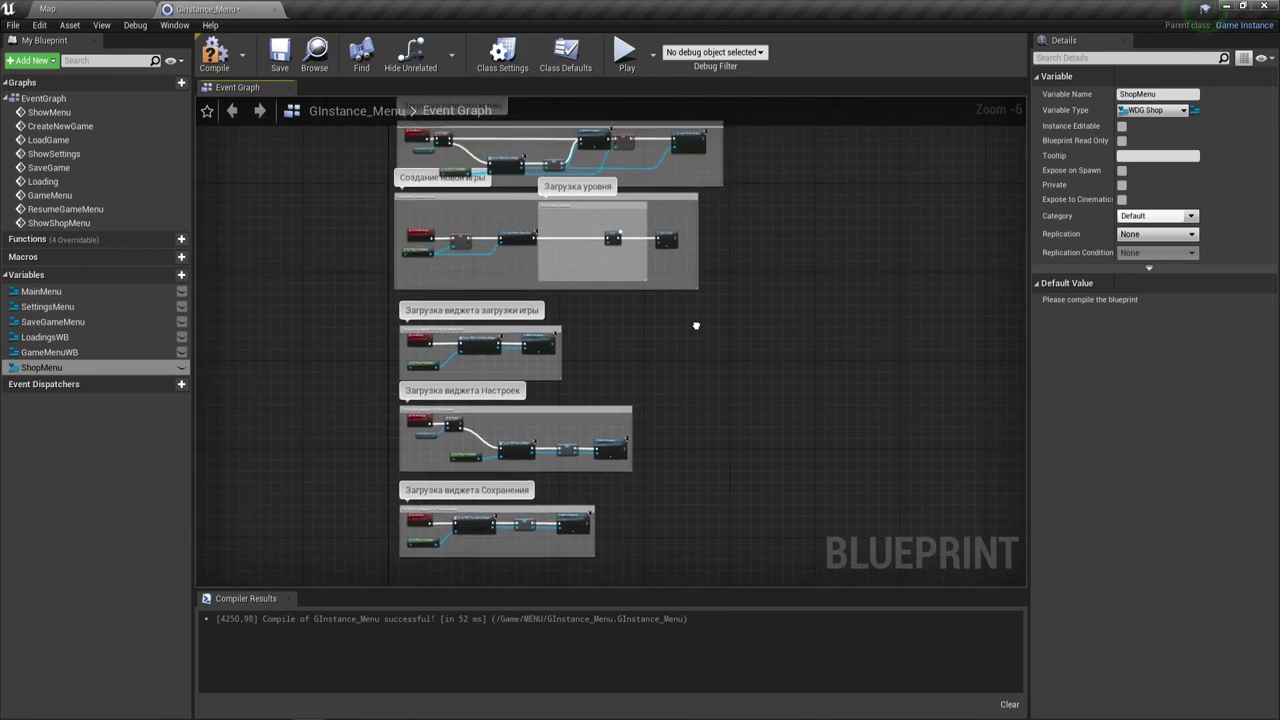
scroll(658, 457, up, 1)
scroll(458, 287, up, 2)
scroll(458, 287, down, 1)
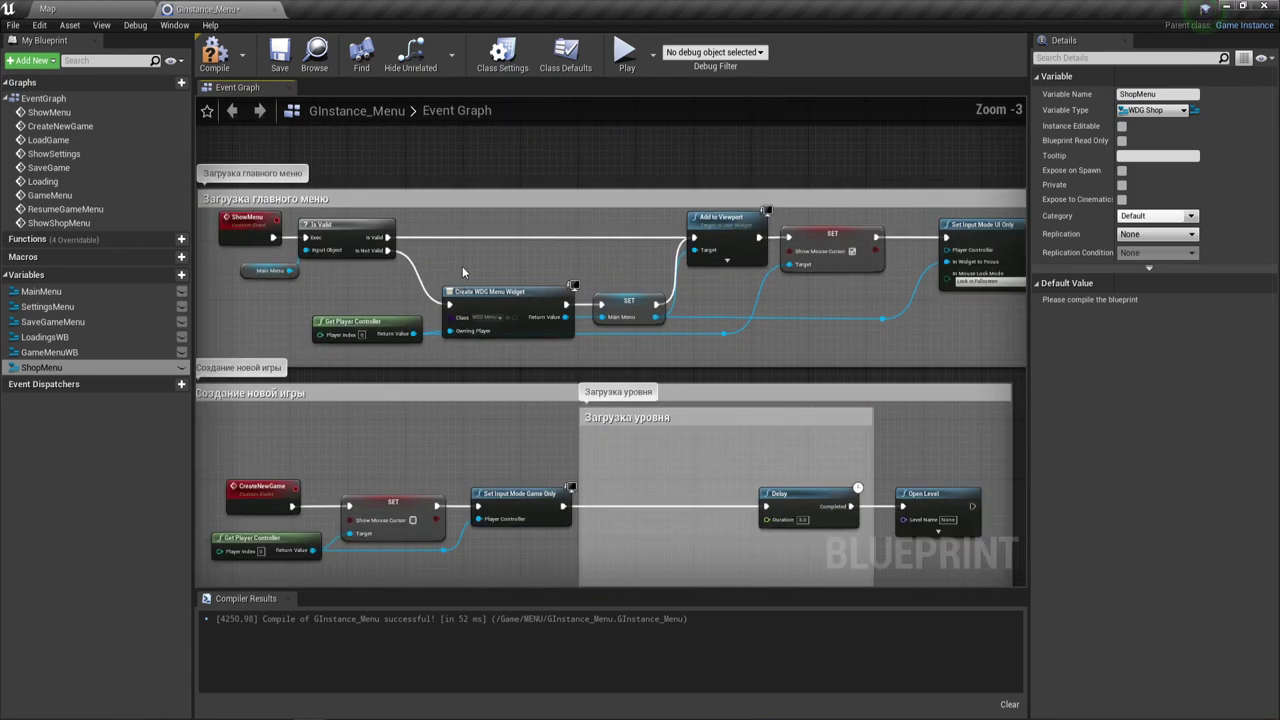
mouse_move(893, 328)
right_down()
mouse_move(738, 331)
mouse_move(690, 130)
right_up()
scroll(668, 347, down, 1)
mouse_move(568, 423)
right_down()
mouse_move(635, 327)
mouse_move(616, 340)
mouse_move(648, 268)
right_up()
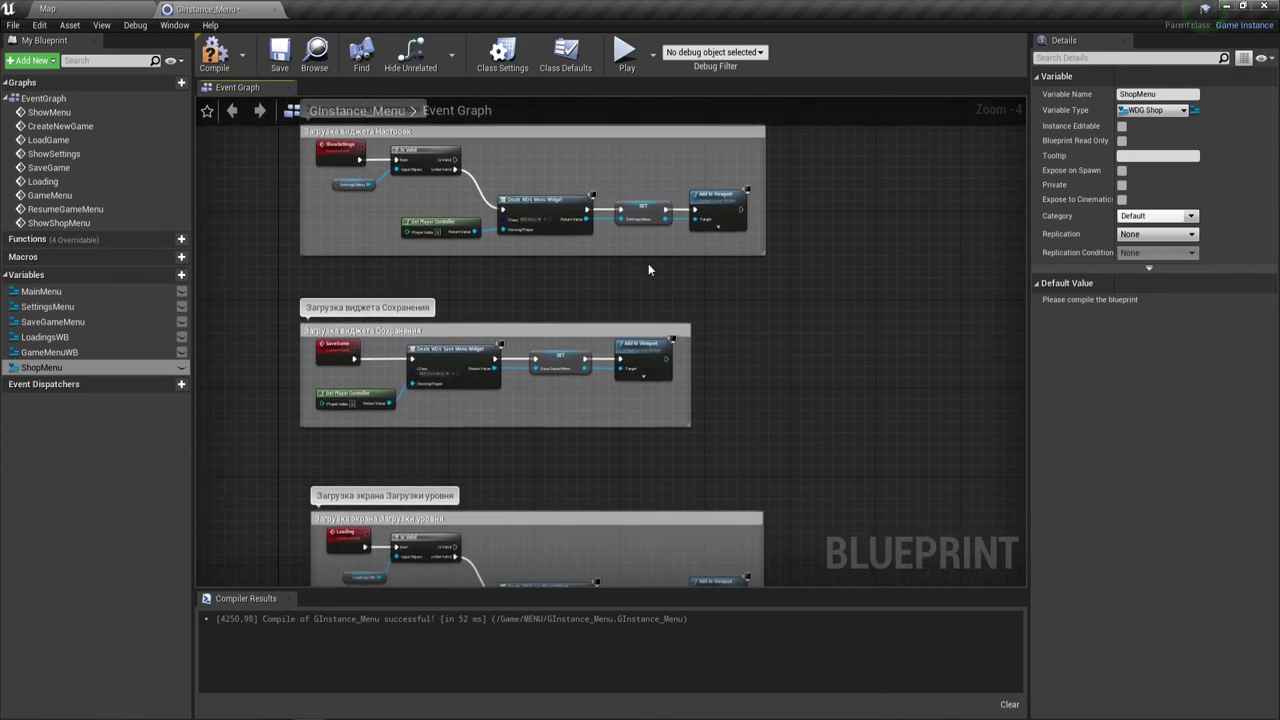
right_drag(574, 414, 586, 175)
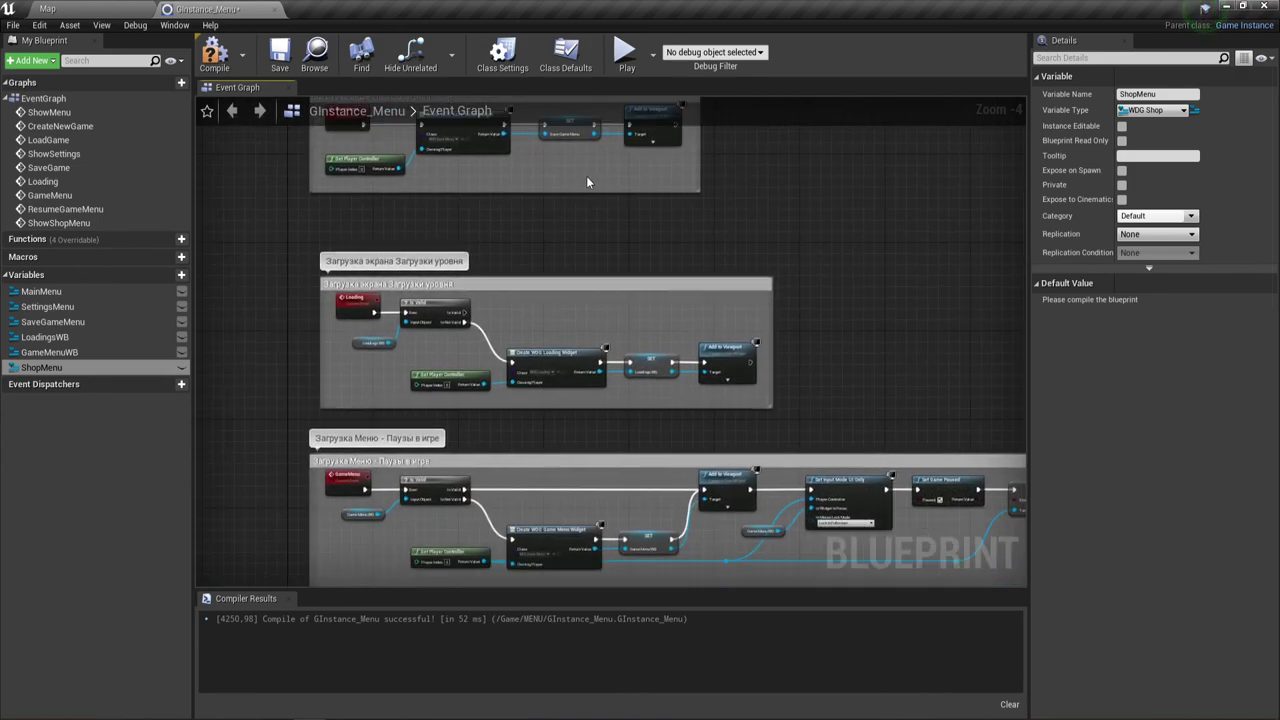
right_drag(604, 393, 532, 217)
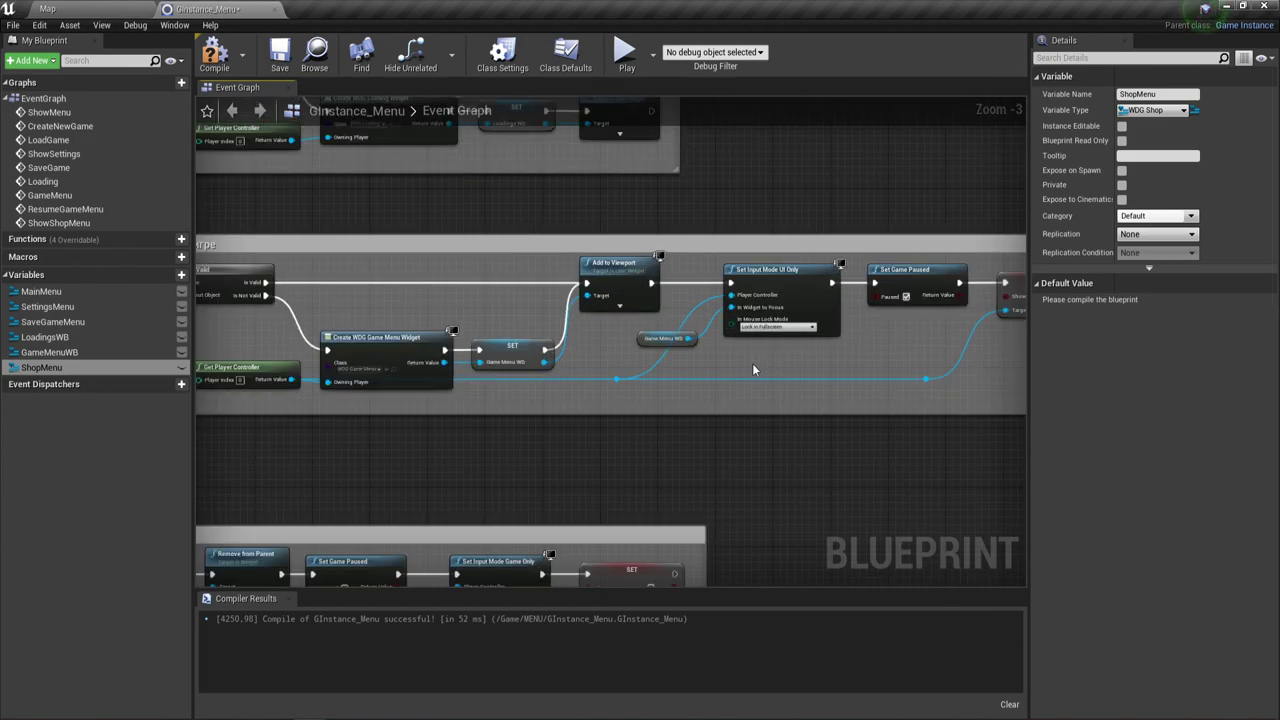
scroll(752, 363, up, 1)
right_drag(752, 363, 488, 346)
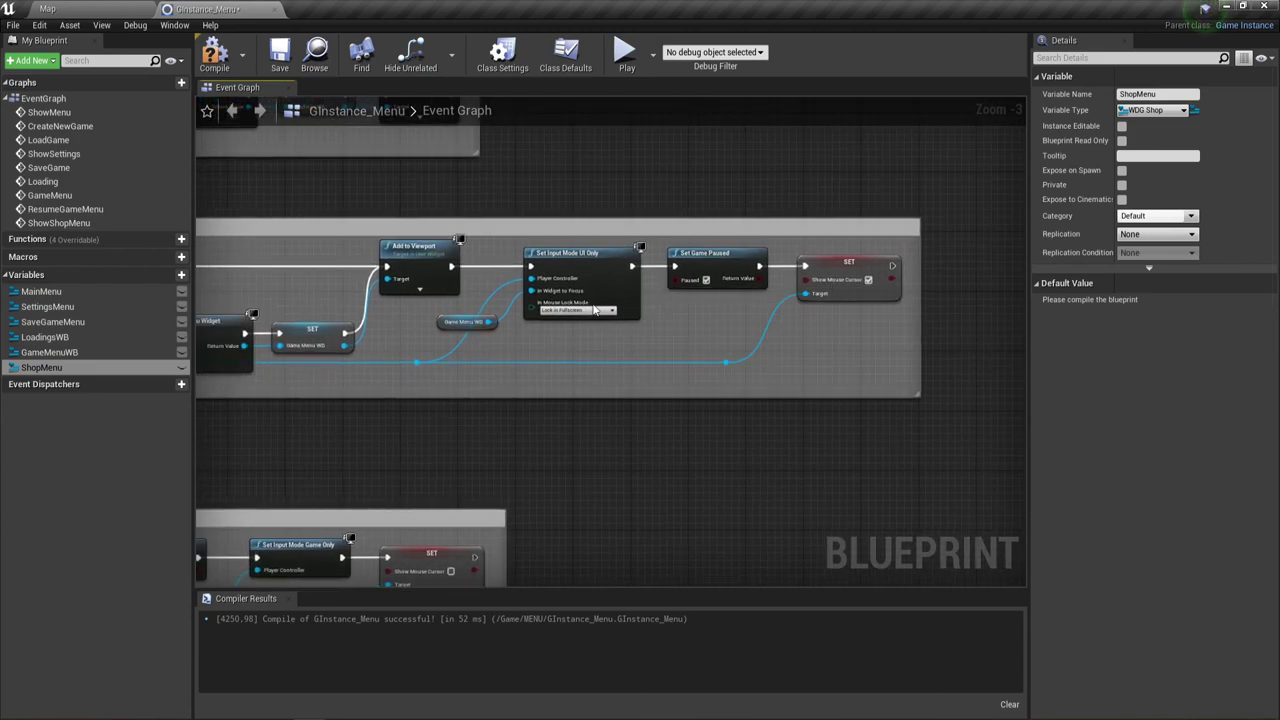
mouse_move(525, 339)
right_down()
mouse_move(791, 324)
mouse_move(751, 316)
right_up()
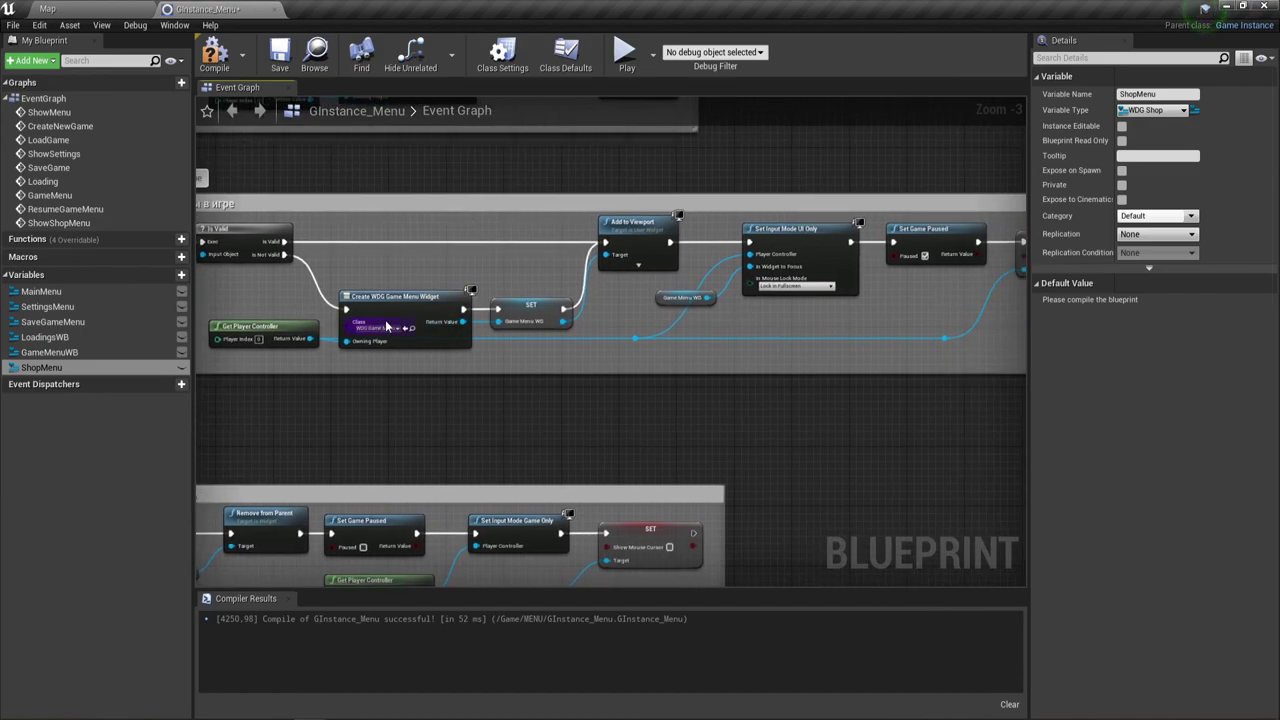
scroll(340, 322, down, 1)
right_drag(320, 304, 344, 286)
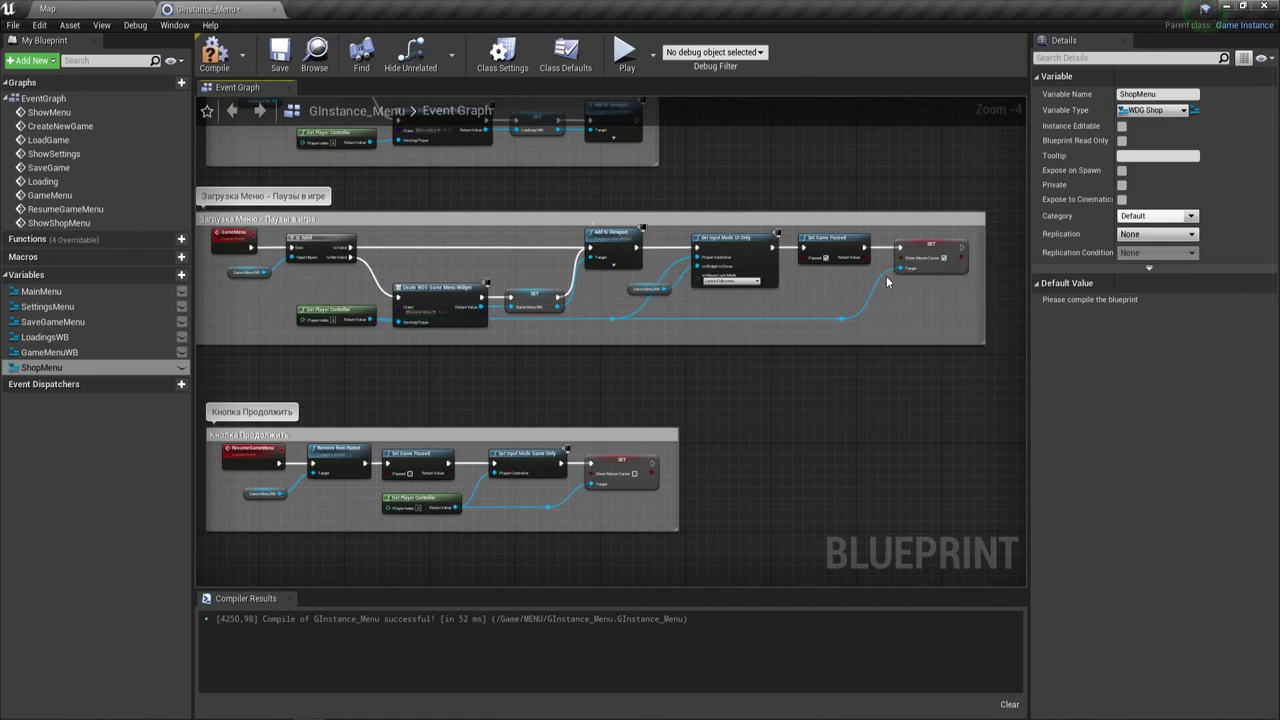
right_drag(542, 474, 621, 367)
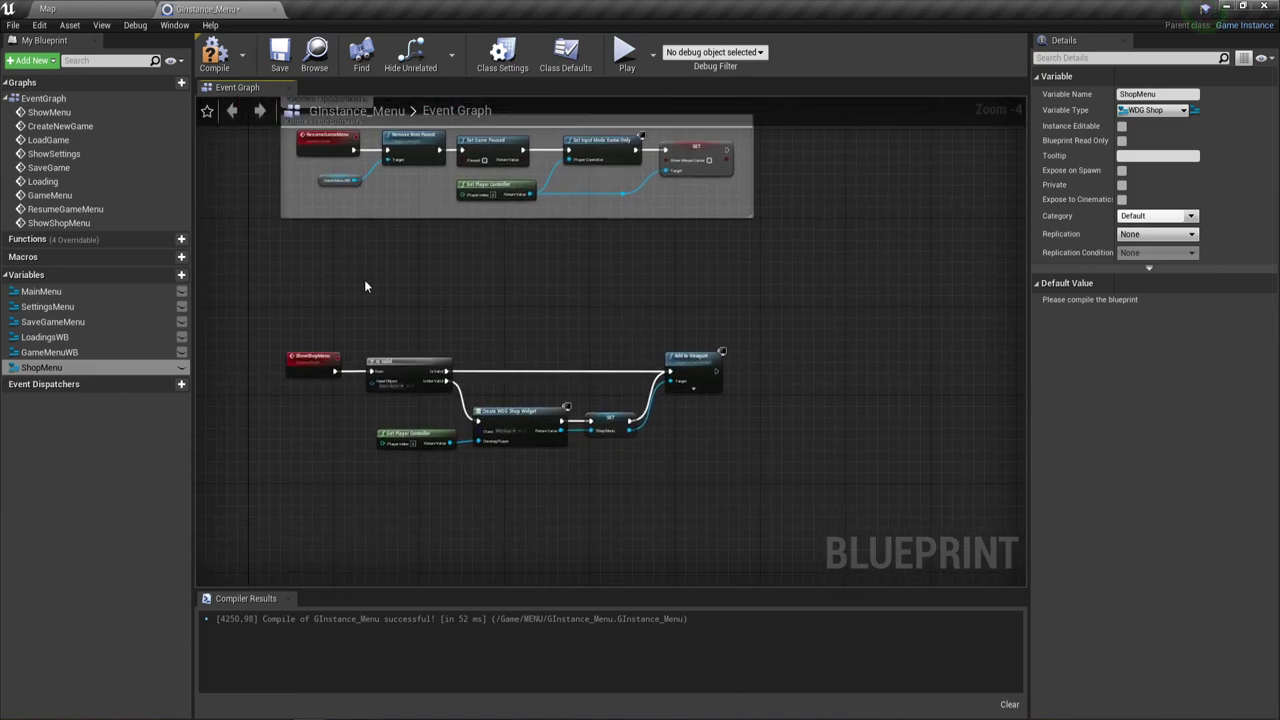
drag(278, 304, 738, 477)
scroll(622, 456, up, 2)
Wrap the ShowShopMenu nodes in a comment titled Загрузка Магазина, placed beneath the previous block.
right_drag(623, 457, 731, 453)
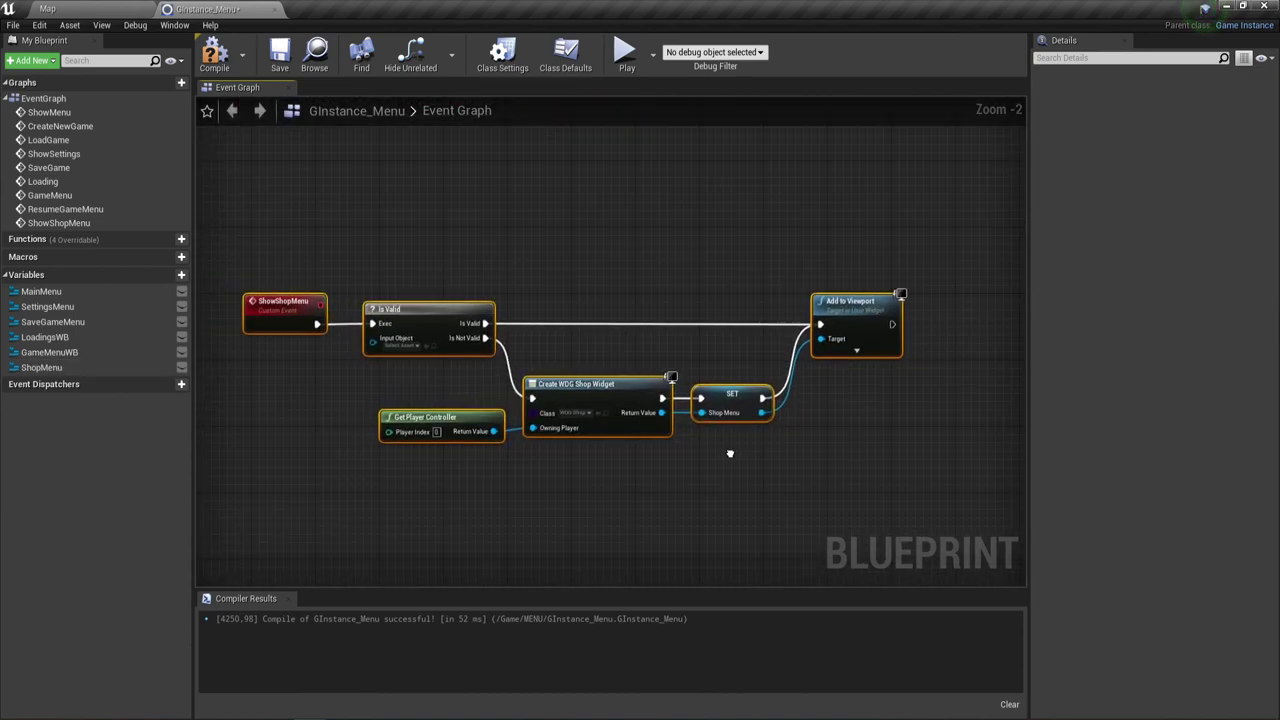
text(c)
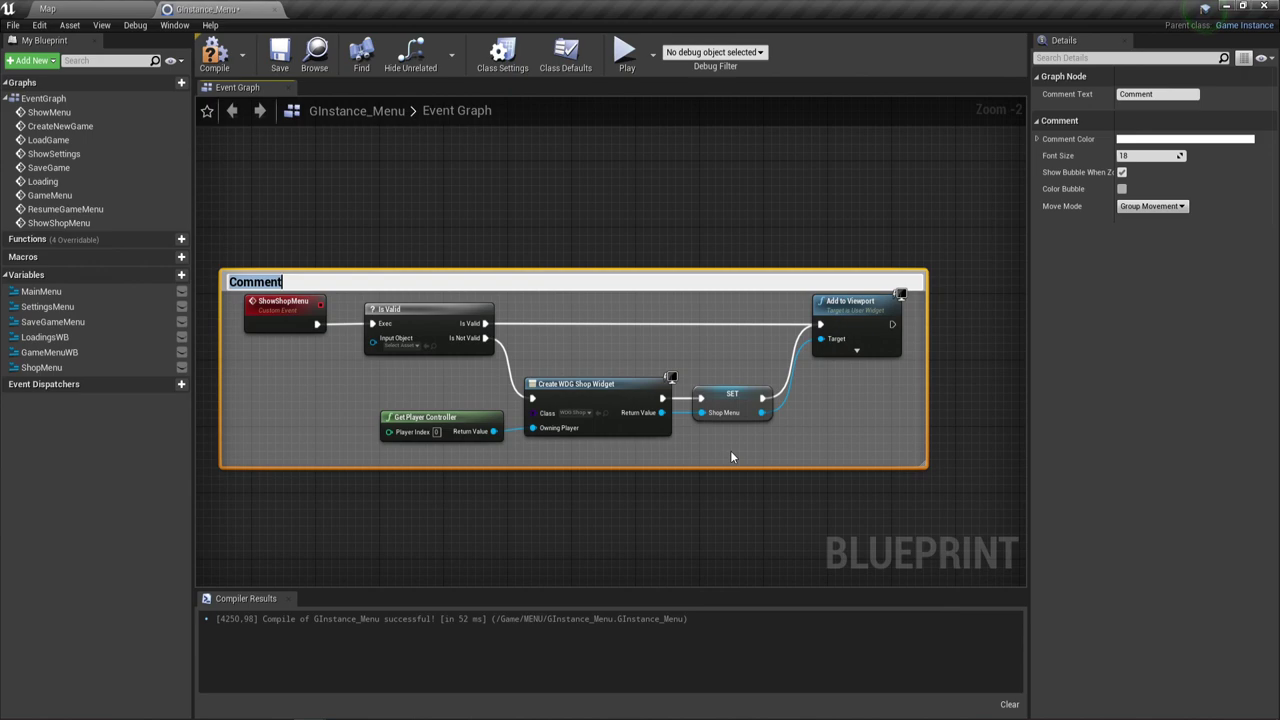
text(3a)
text(г)
text(рузка)
text( Мага)
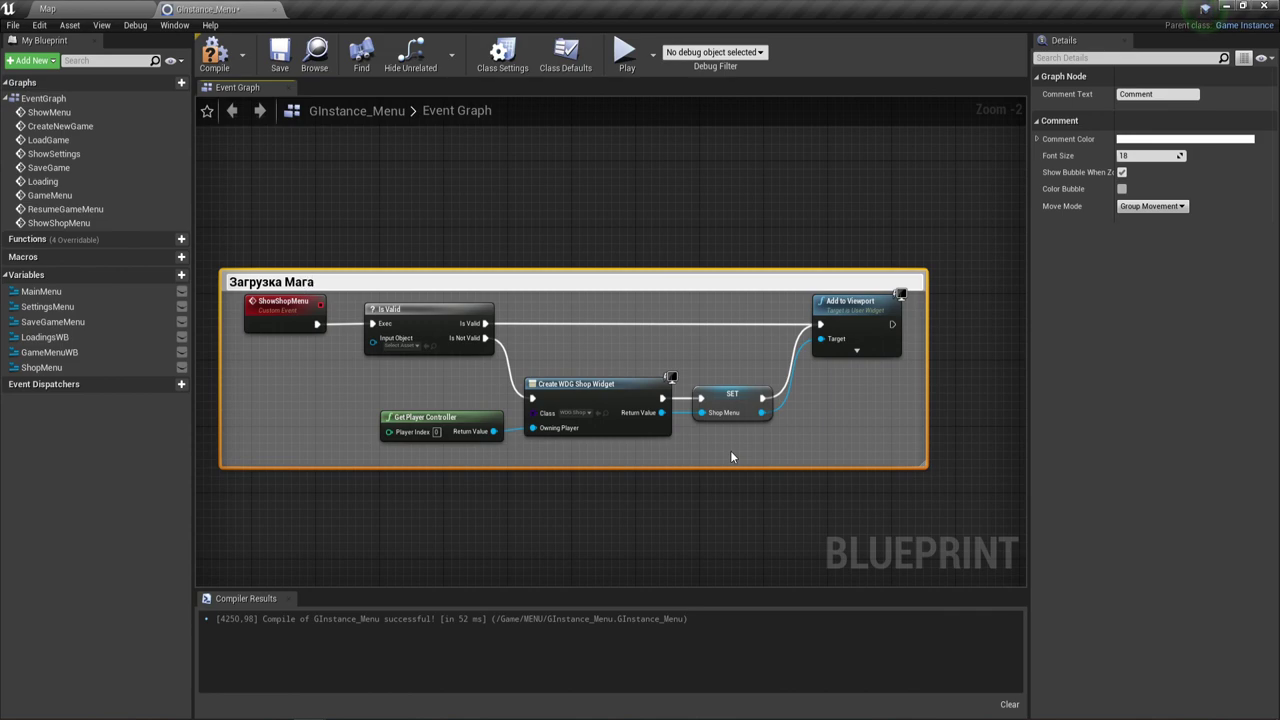
text(ина)
click(625, 266)
scroll(585, 278, down, 2)
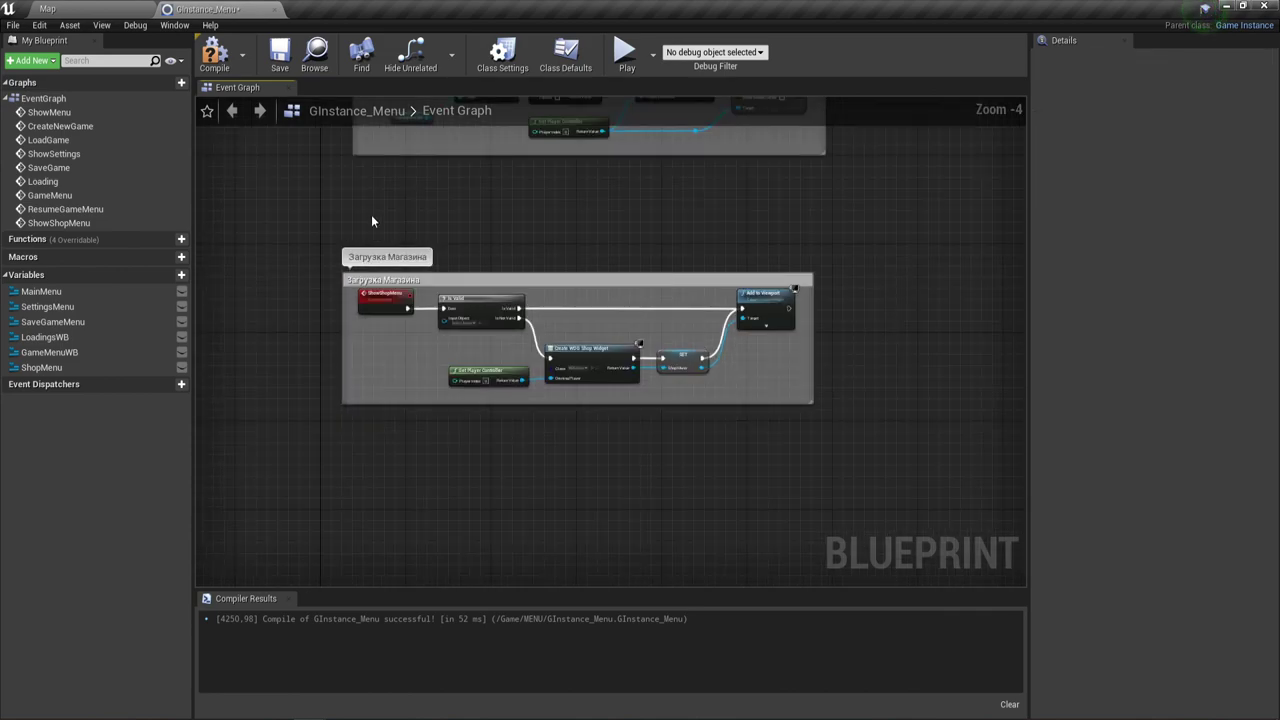
drag(366, 222, 808, 469)
drag(705, 277, 708, 201)
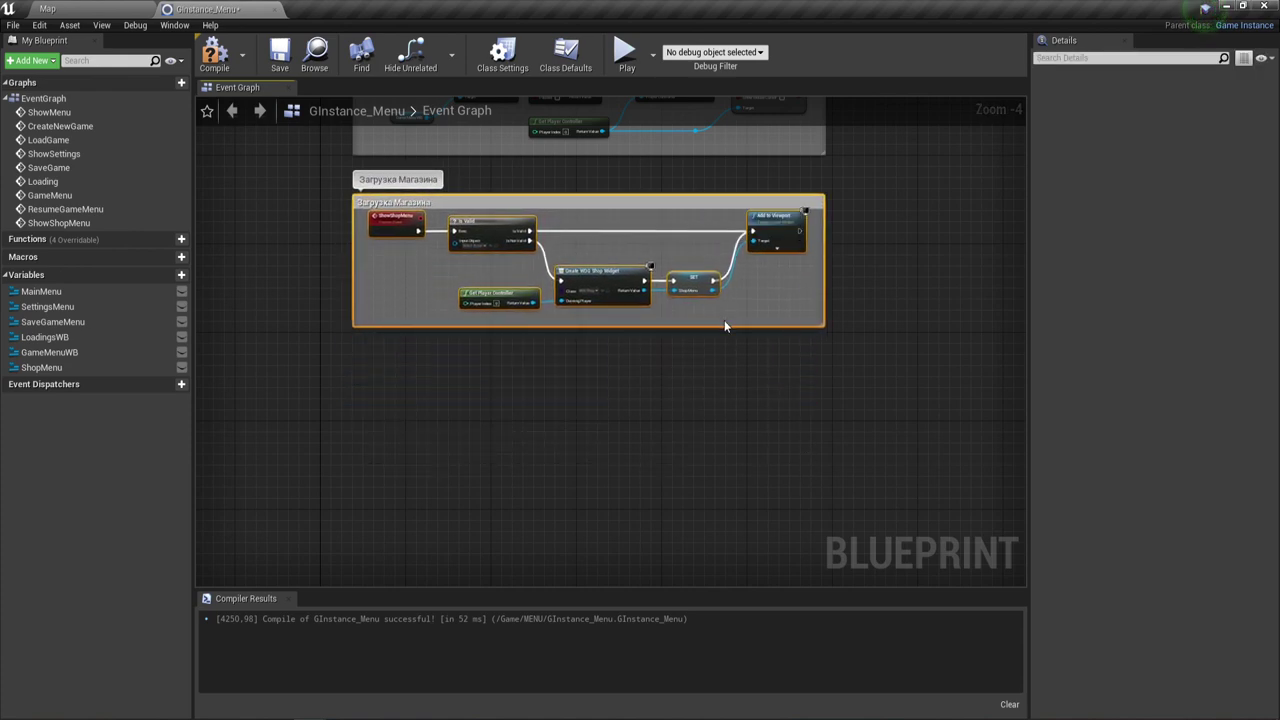
click(708, 355)
Compile GInstance_Menu, return to the Map level and save the modified WDG_Shop widget.
click(222, 53)
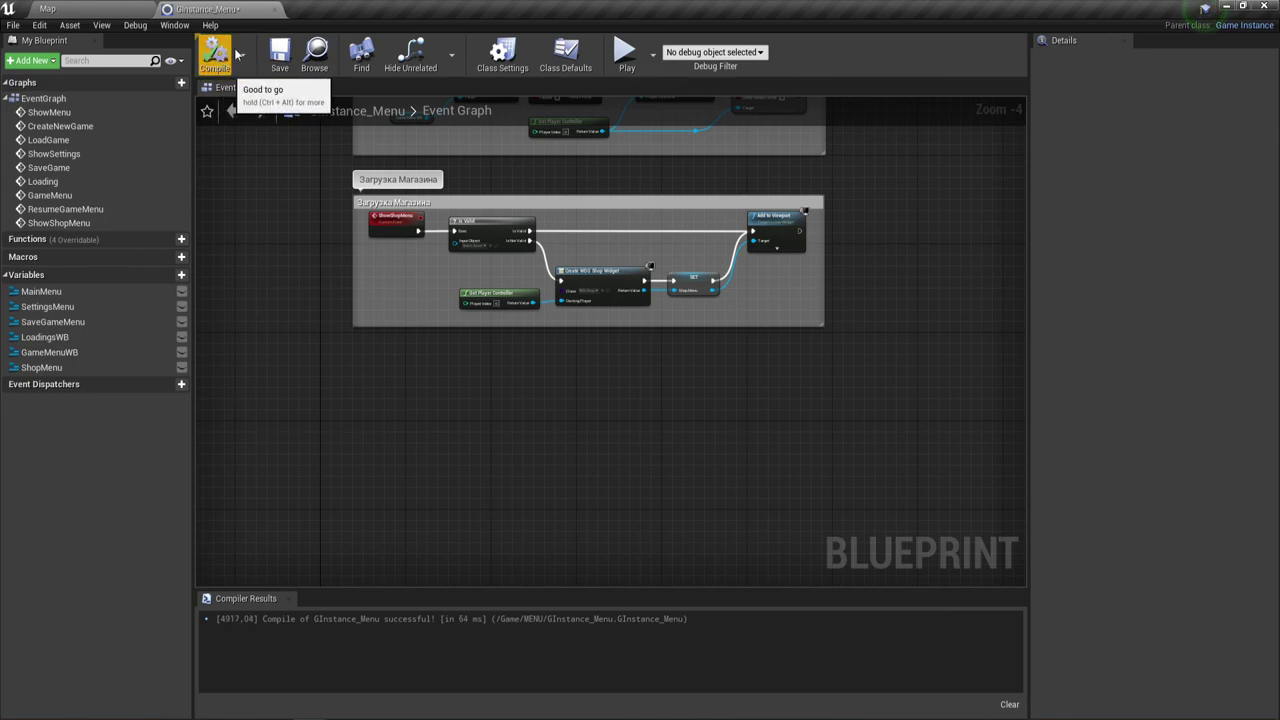
click(105, 18)
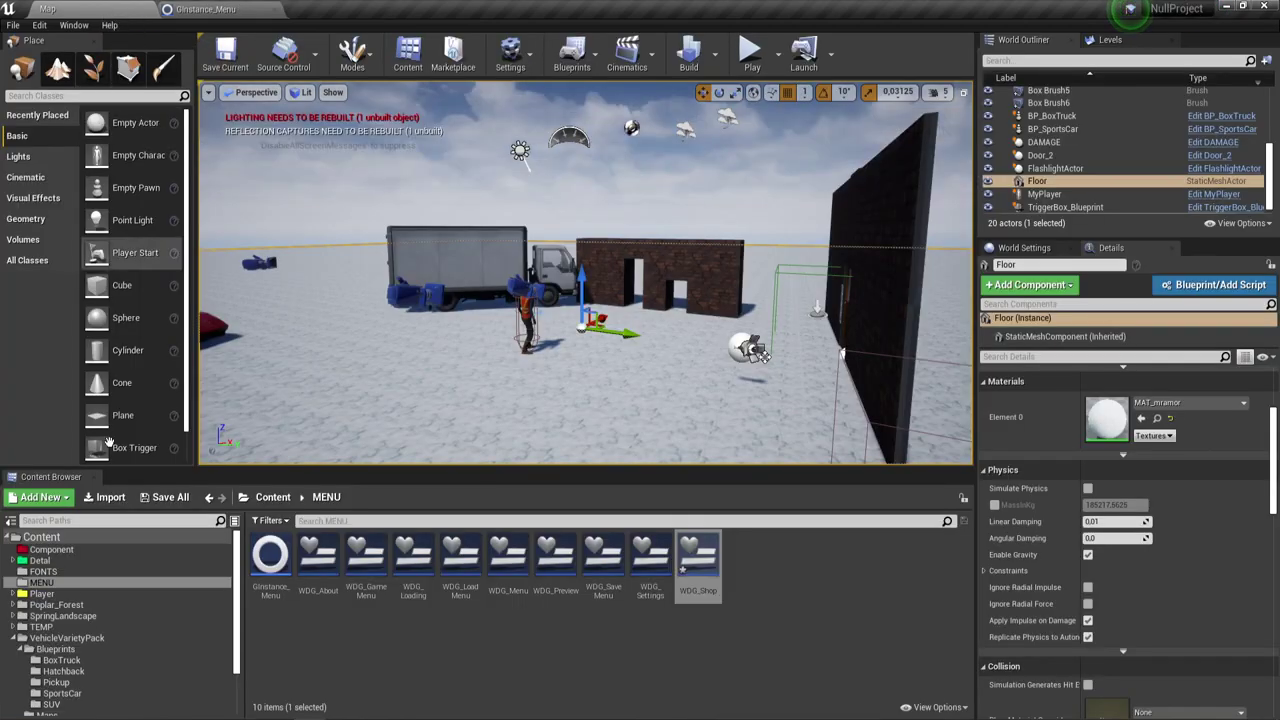
click(165, 497)
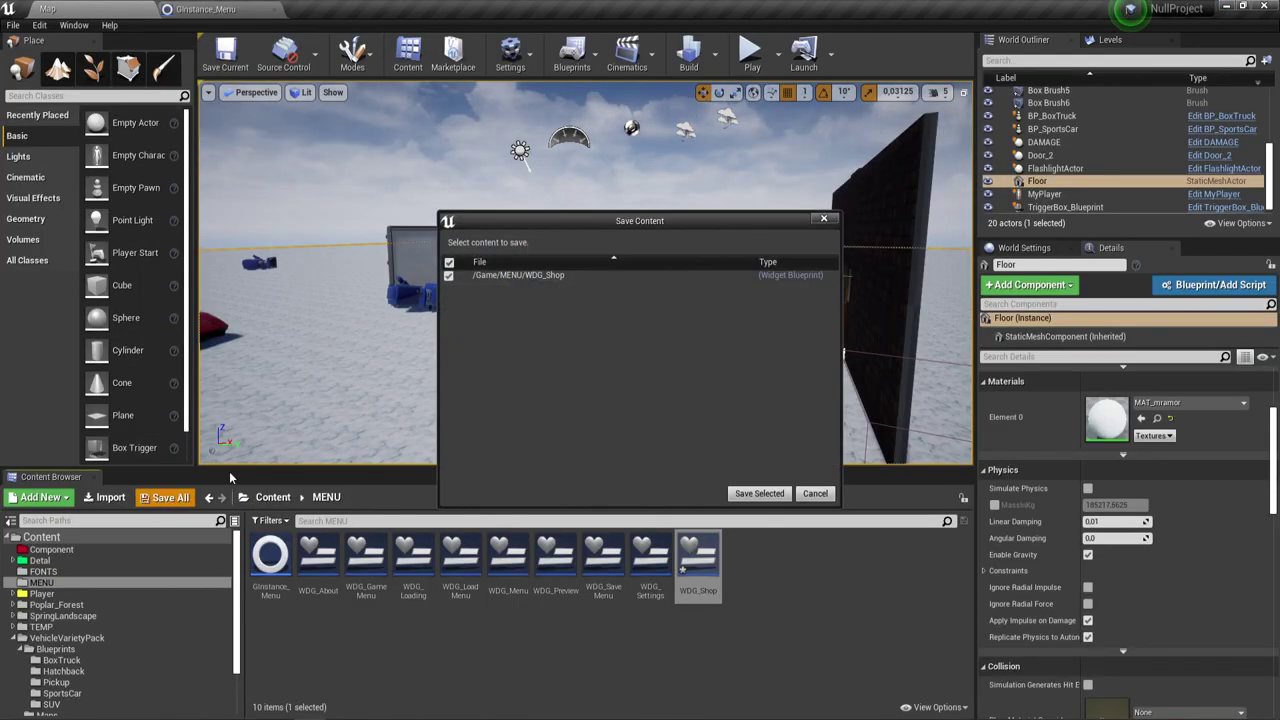
click(752, 493)
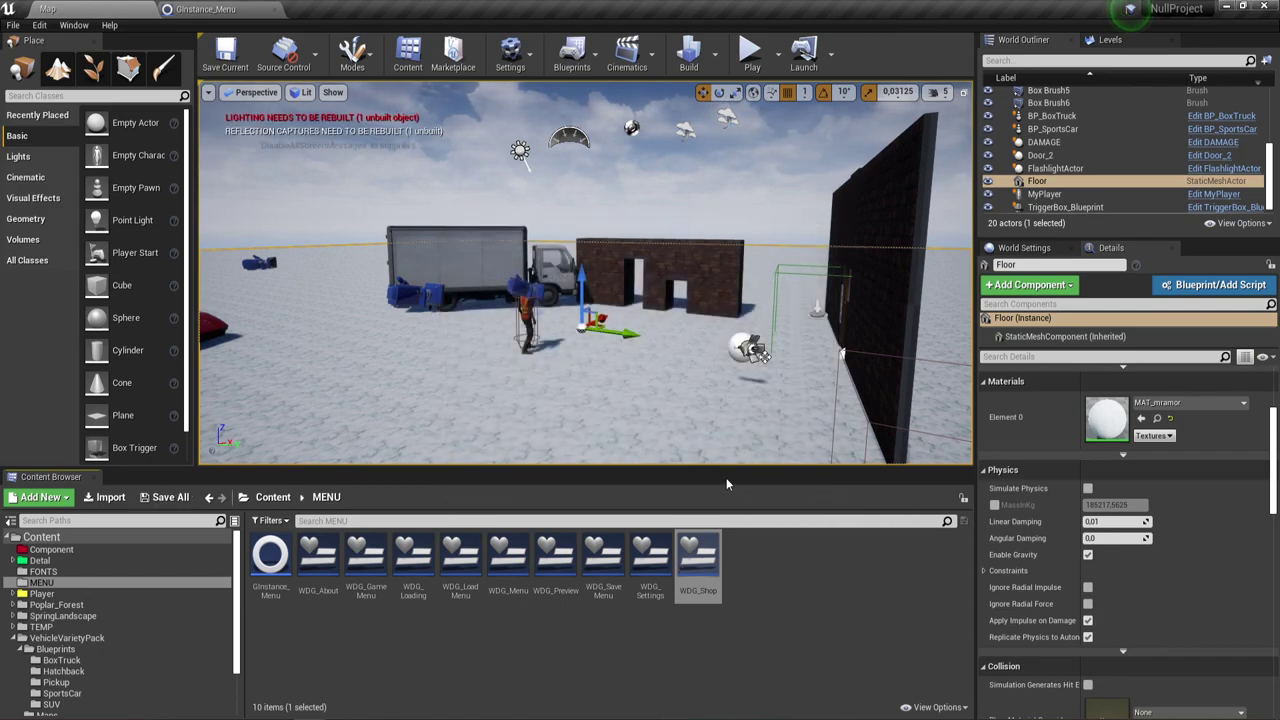